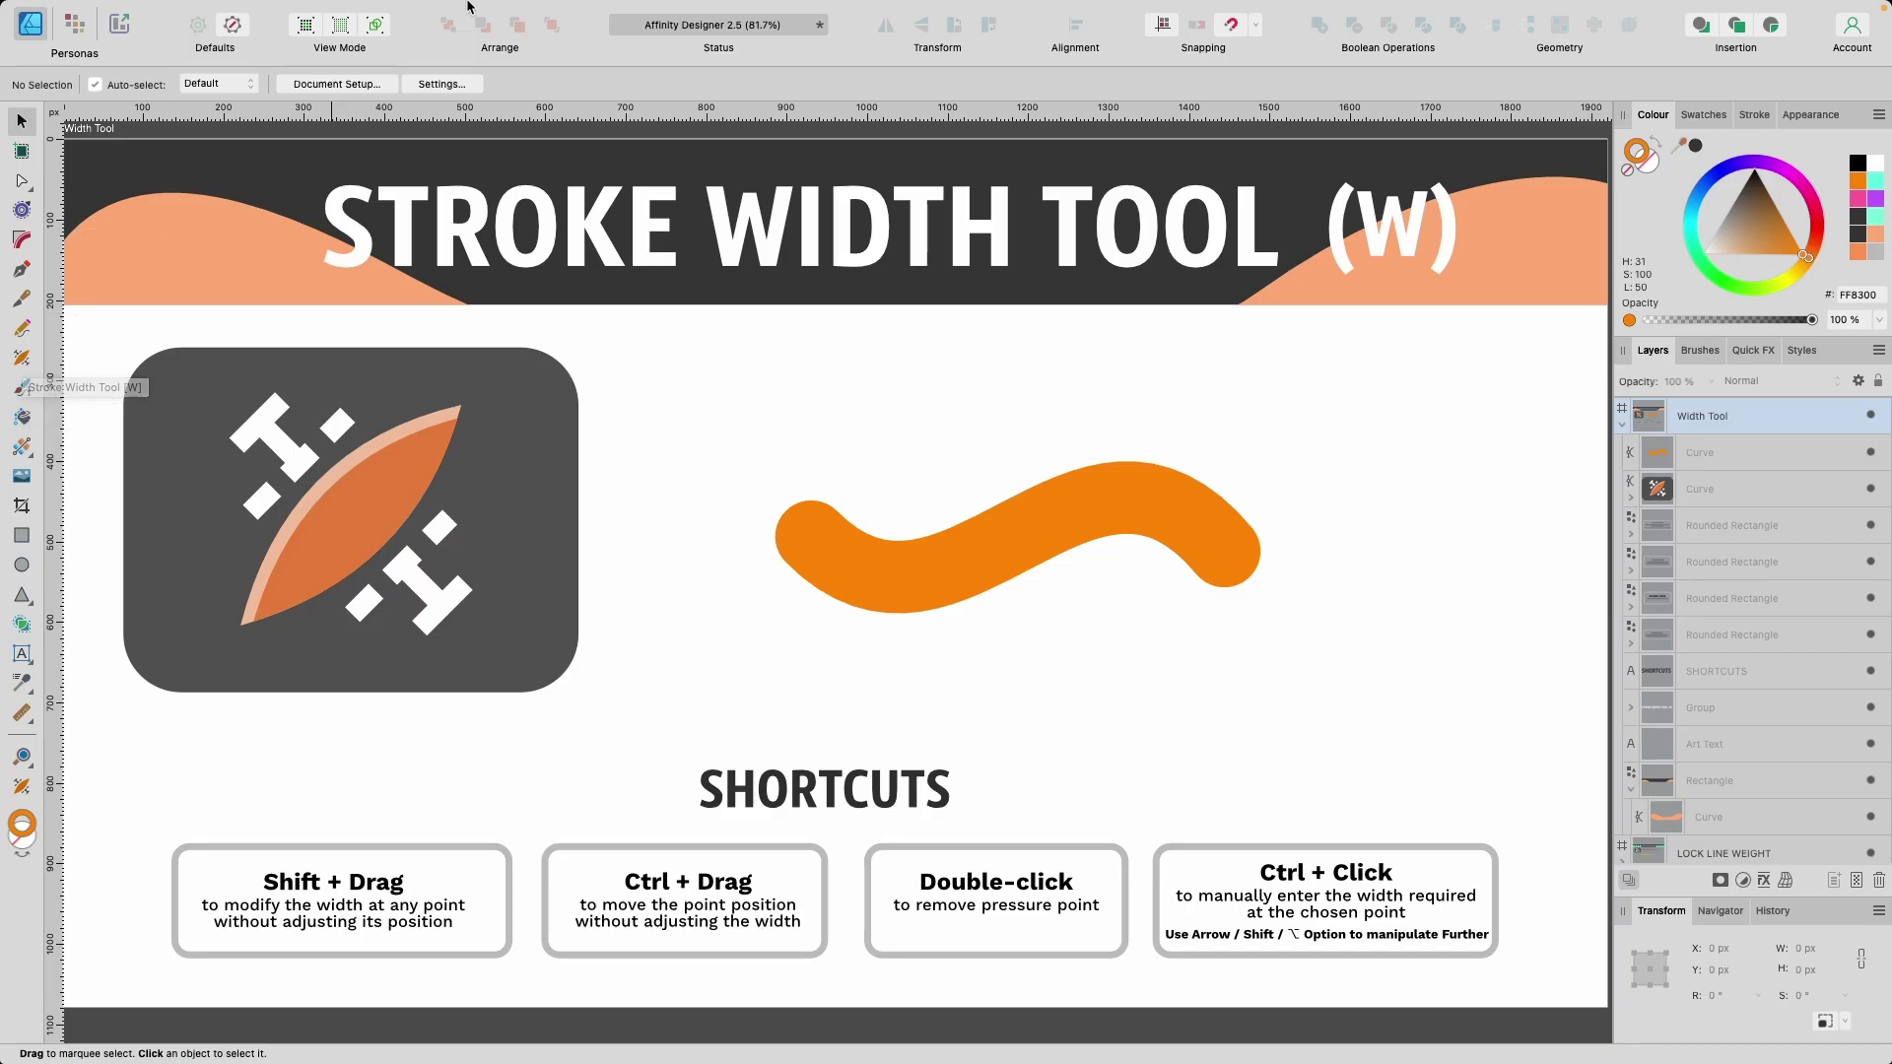
# Customise the tools panel by adding the Stroke Width Tool to it, and finish the customisation.
pyautogui.click(453, 11)
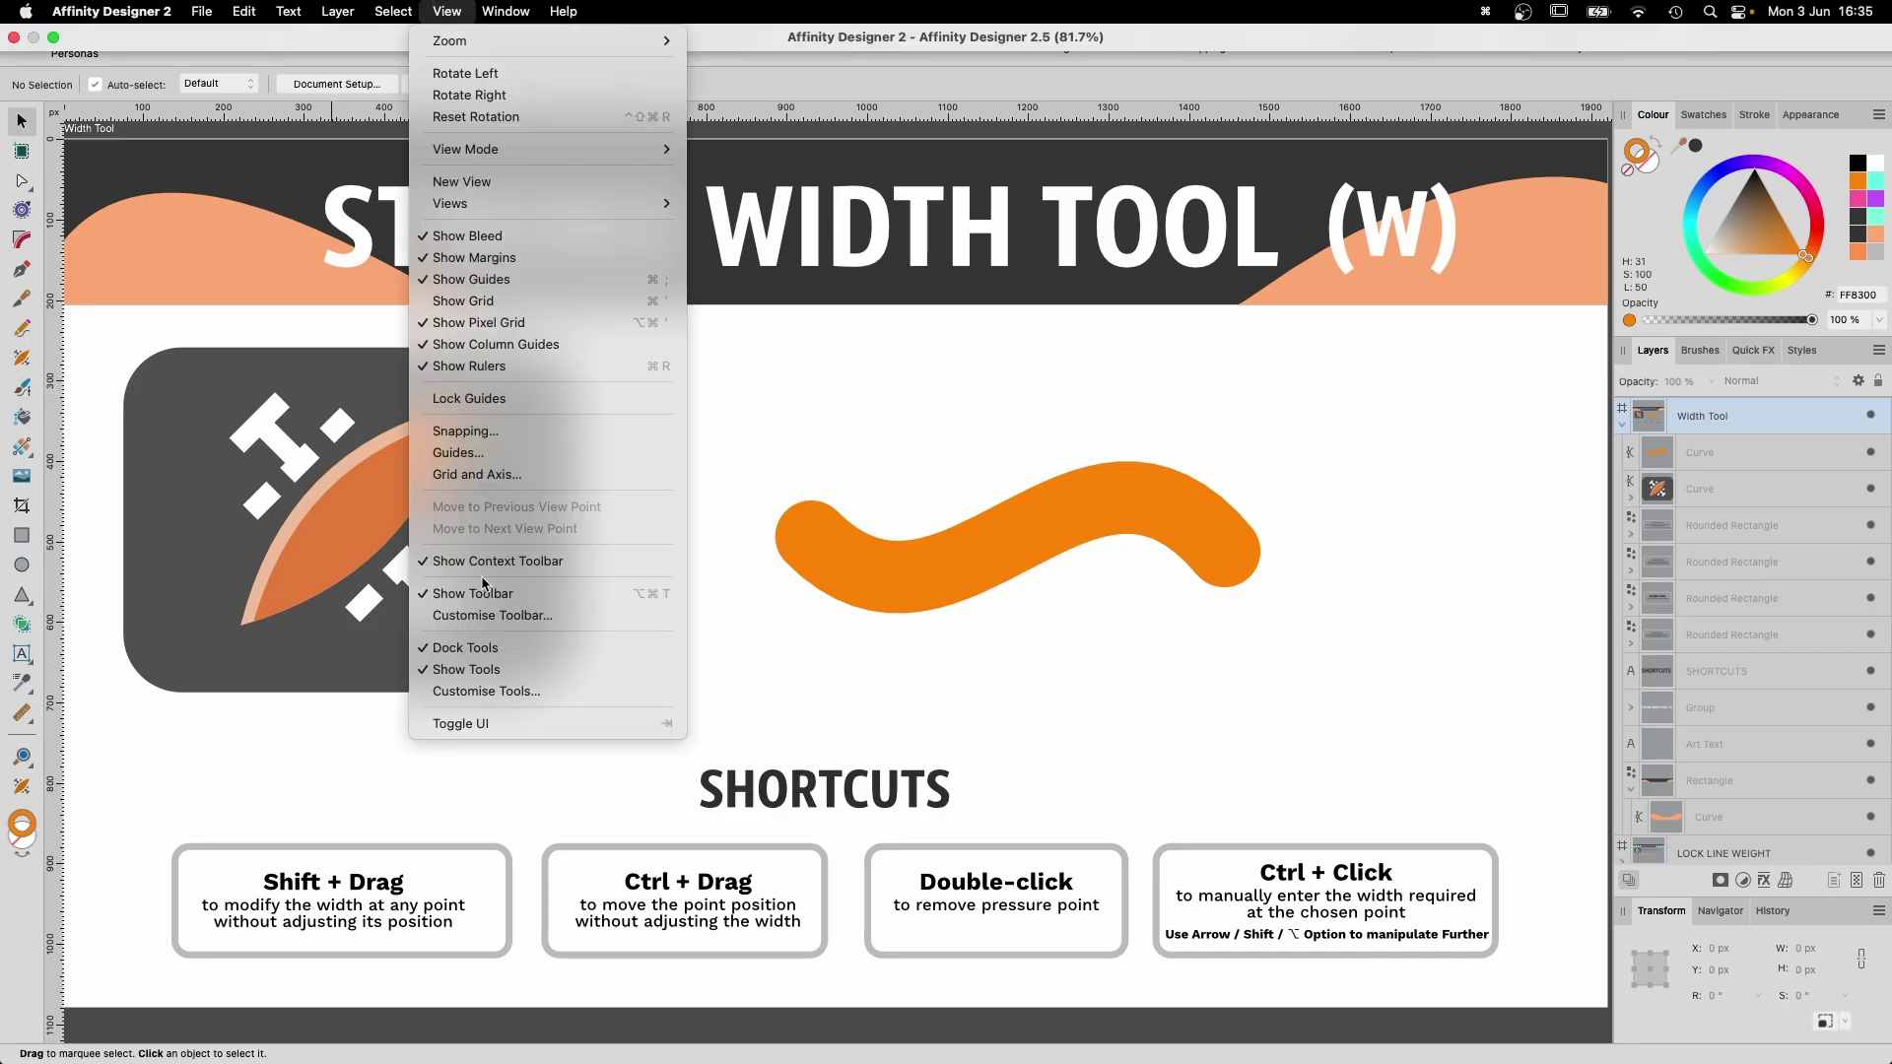
pyautogui.click(532, 695)
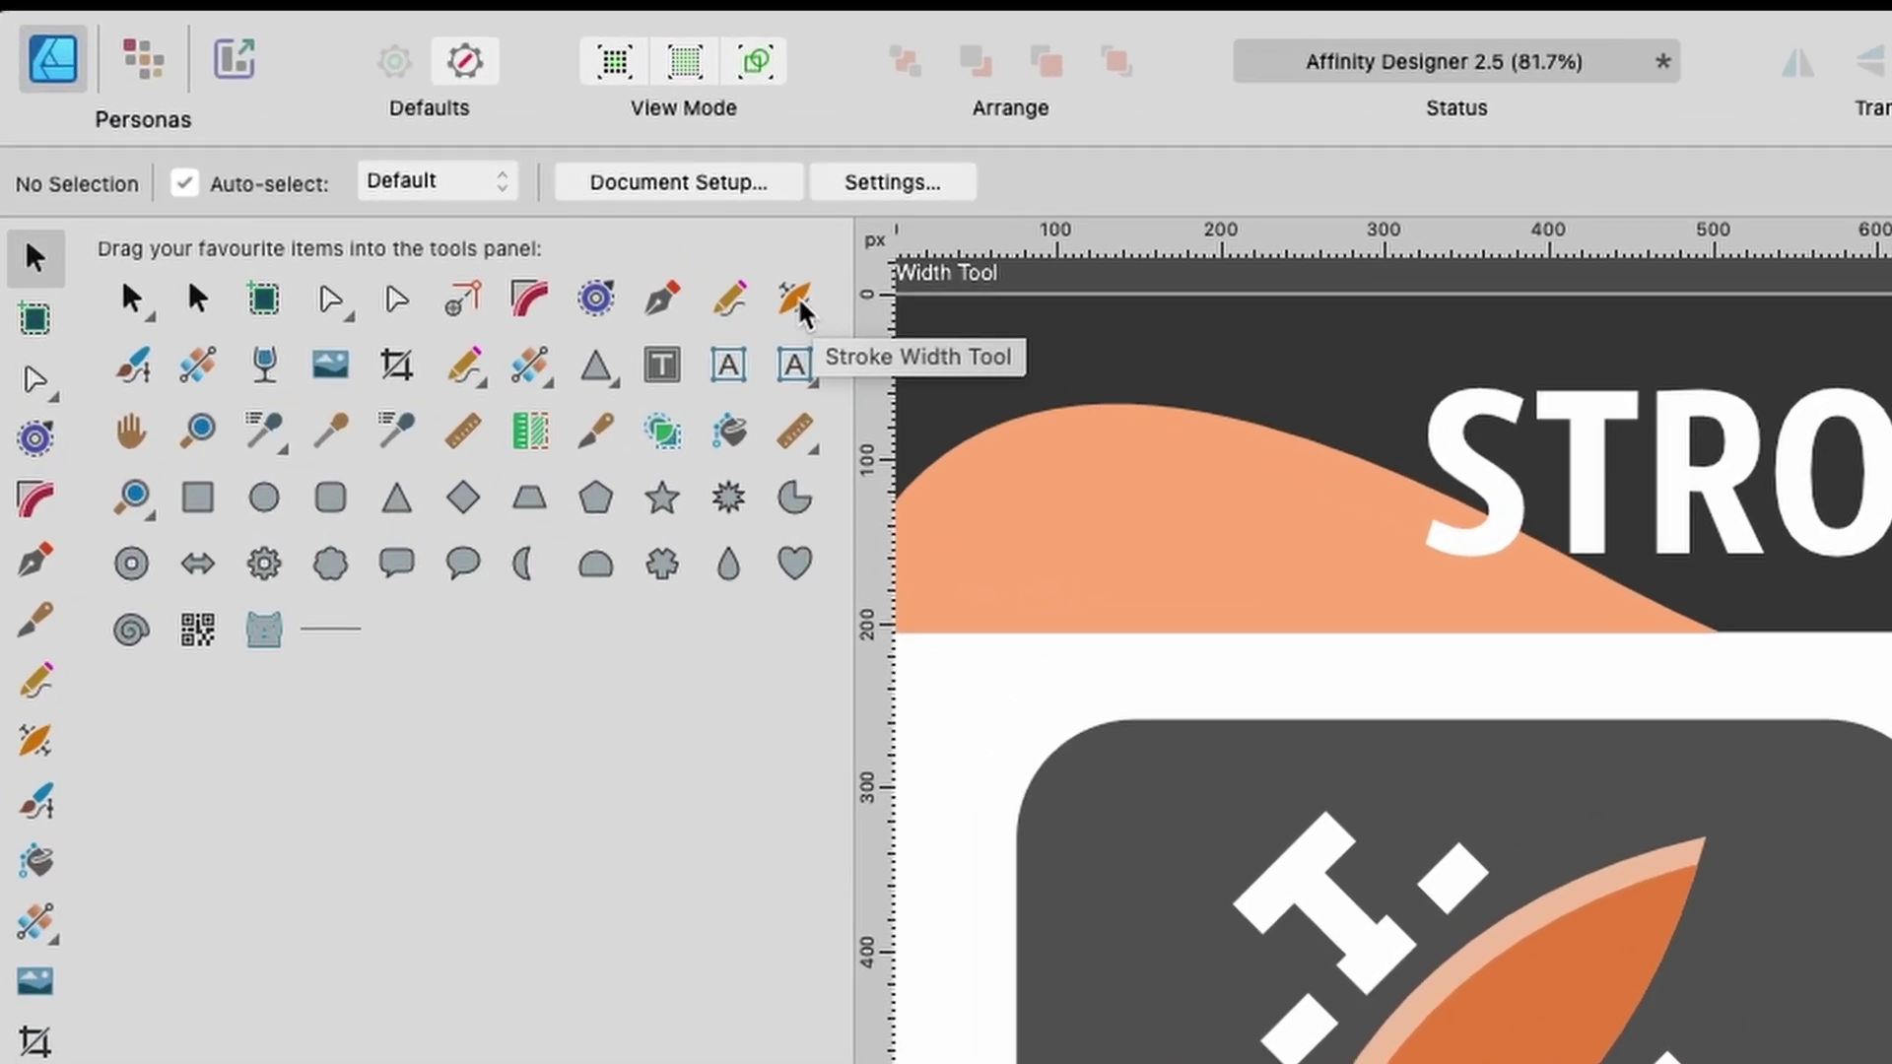
pyautogui.moveTo(806, 313)
pyautogui.mouseDown()
pyautogui.moveTo(92, 582)
pyautogui.moveTo(32, 778)
pyautogui.moveTo(19, 639)
pyautogui.mouseUp()
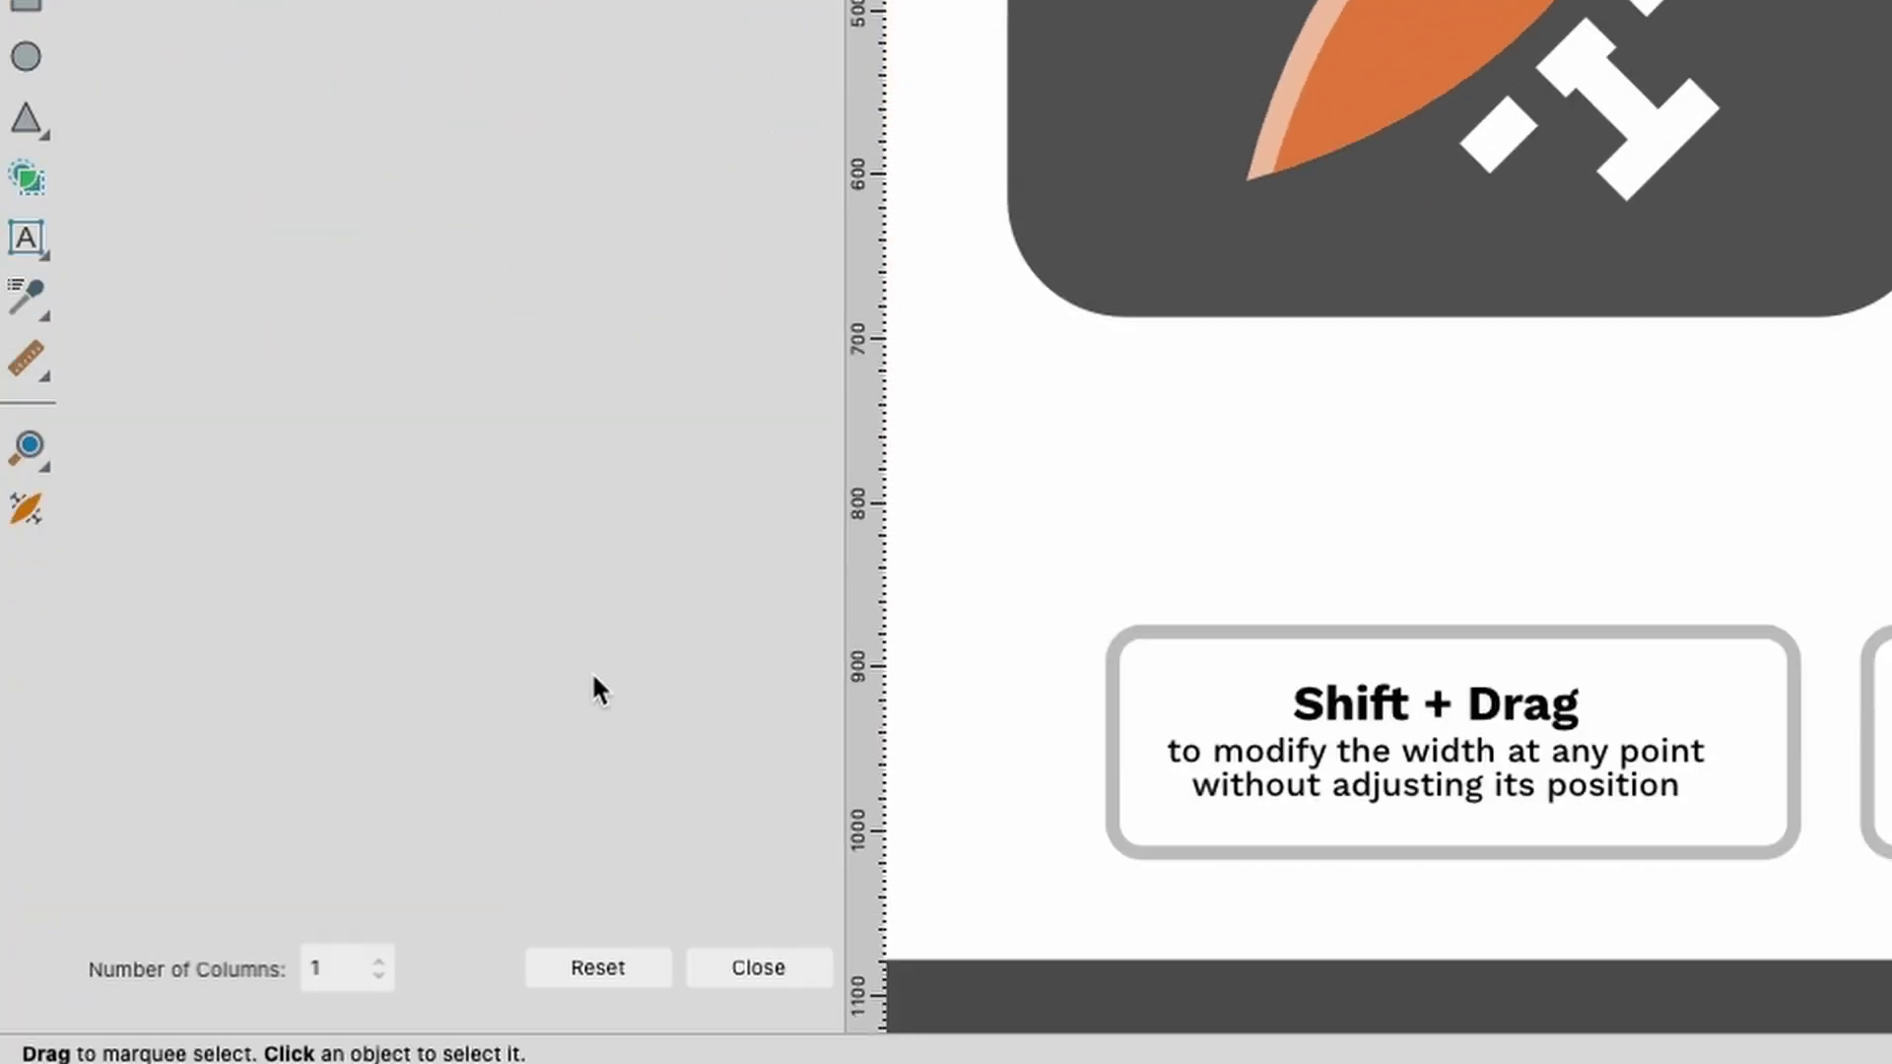
pyautogui.click(755, 967)
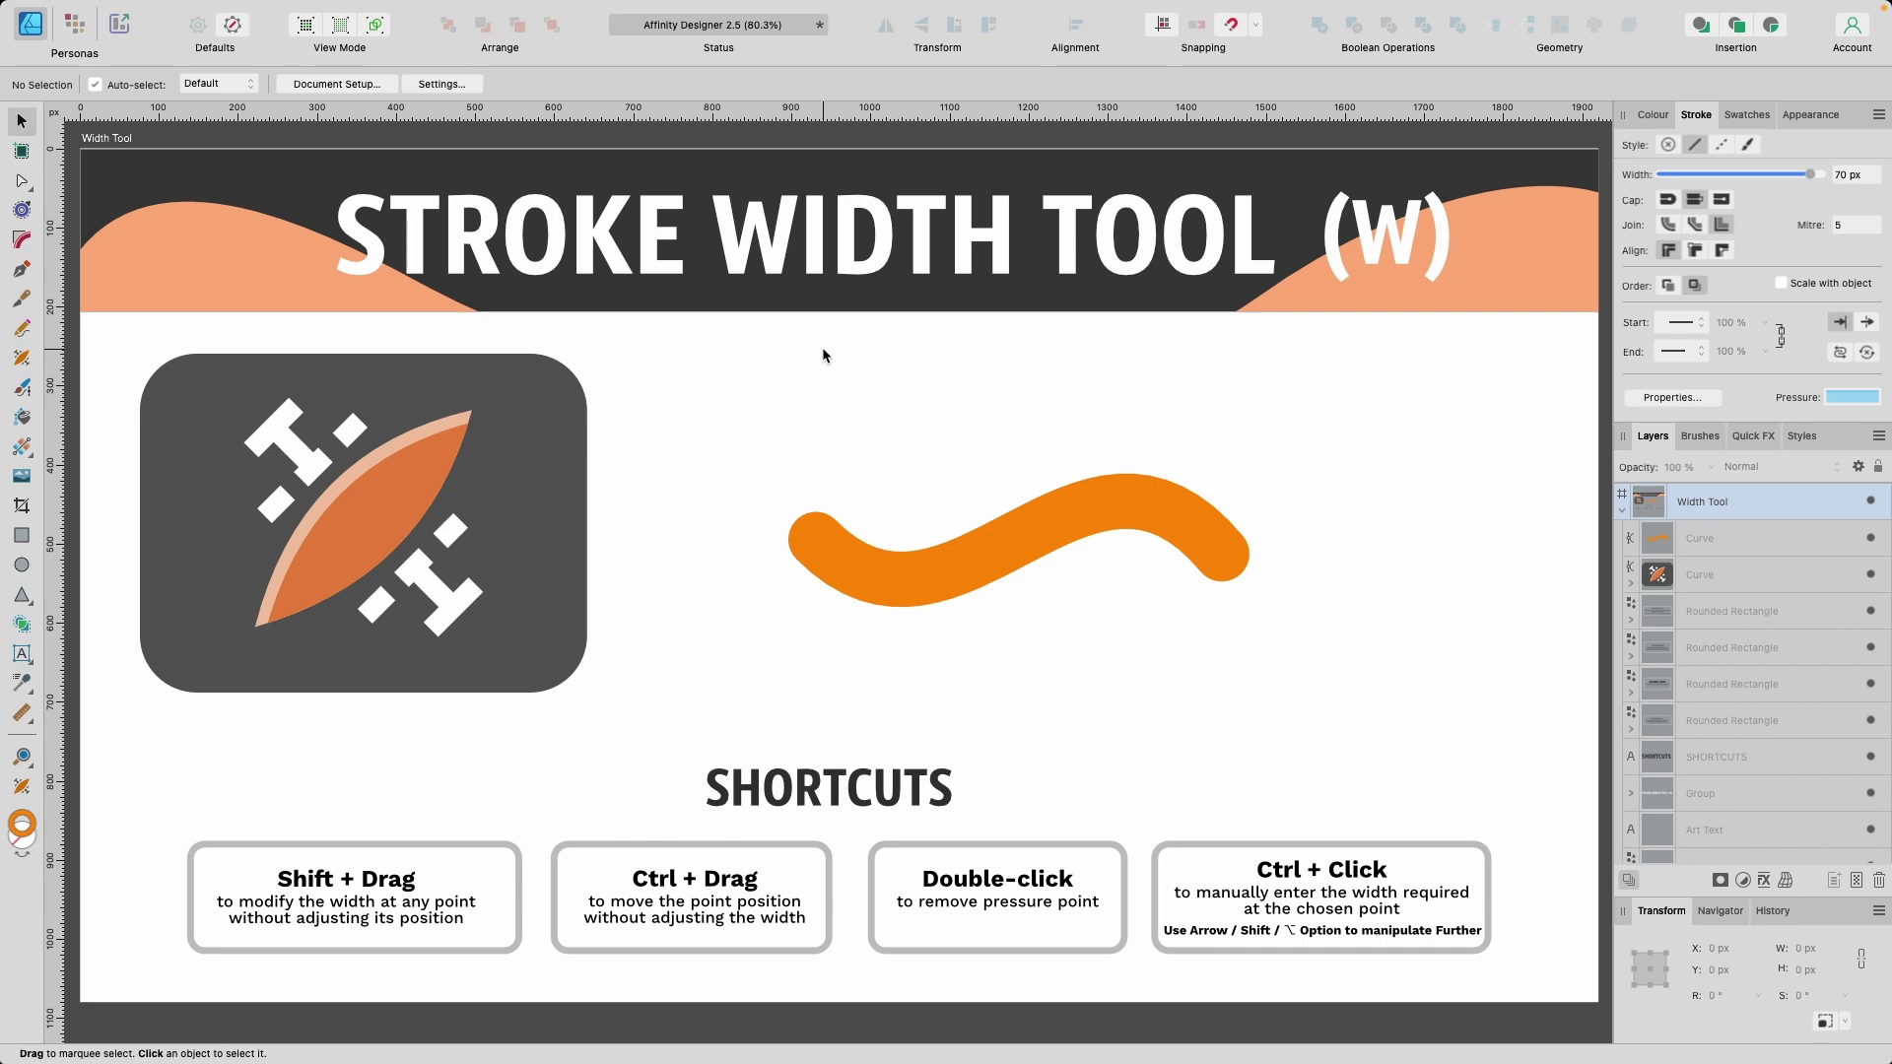
# Select the orange wavy curve and examine its stroke width settings.
pyautogui.click(935, 570)
pyautogui.scroll(3, 985, 580)
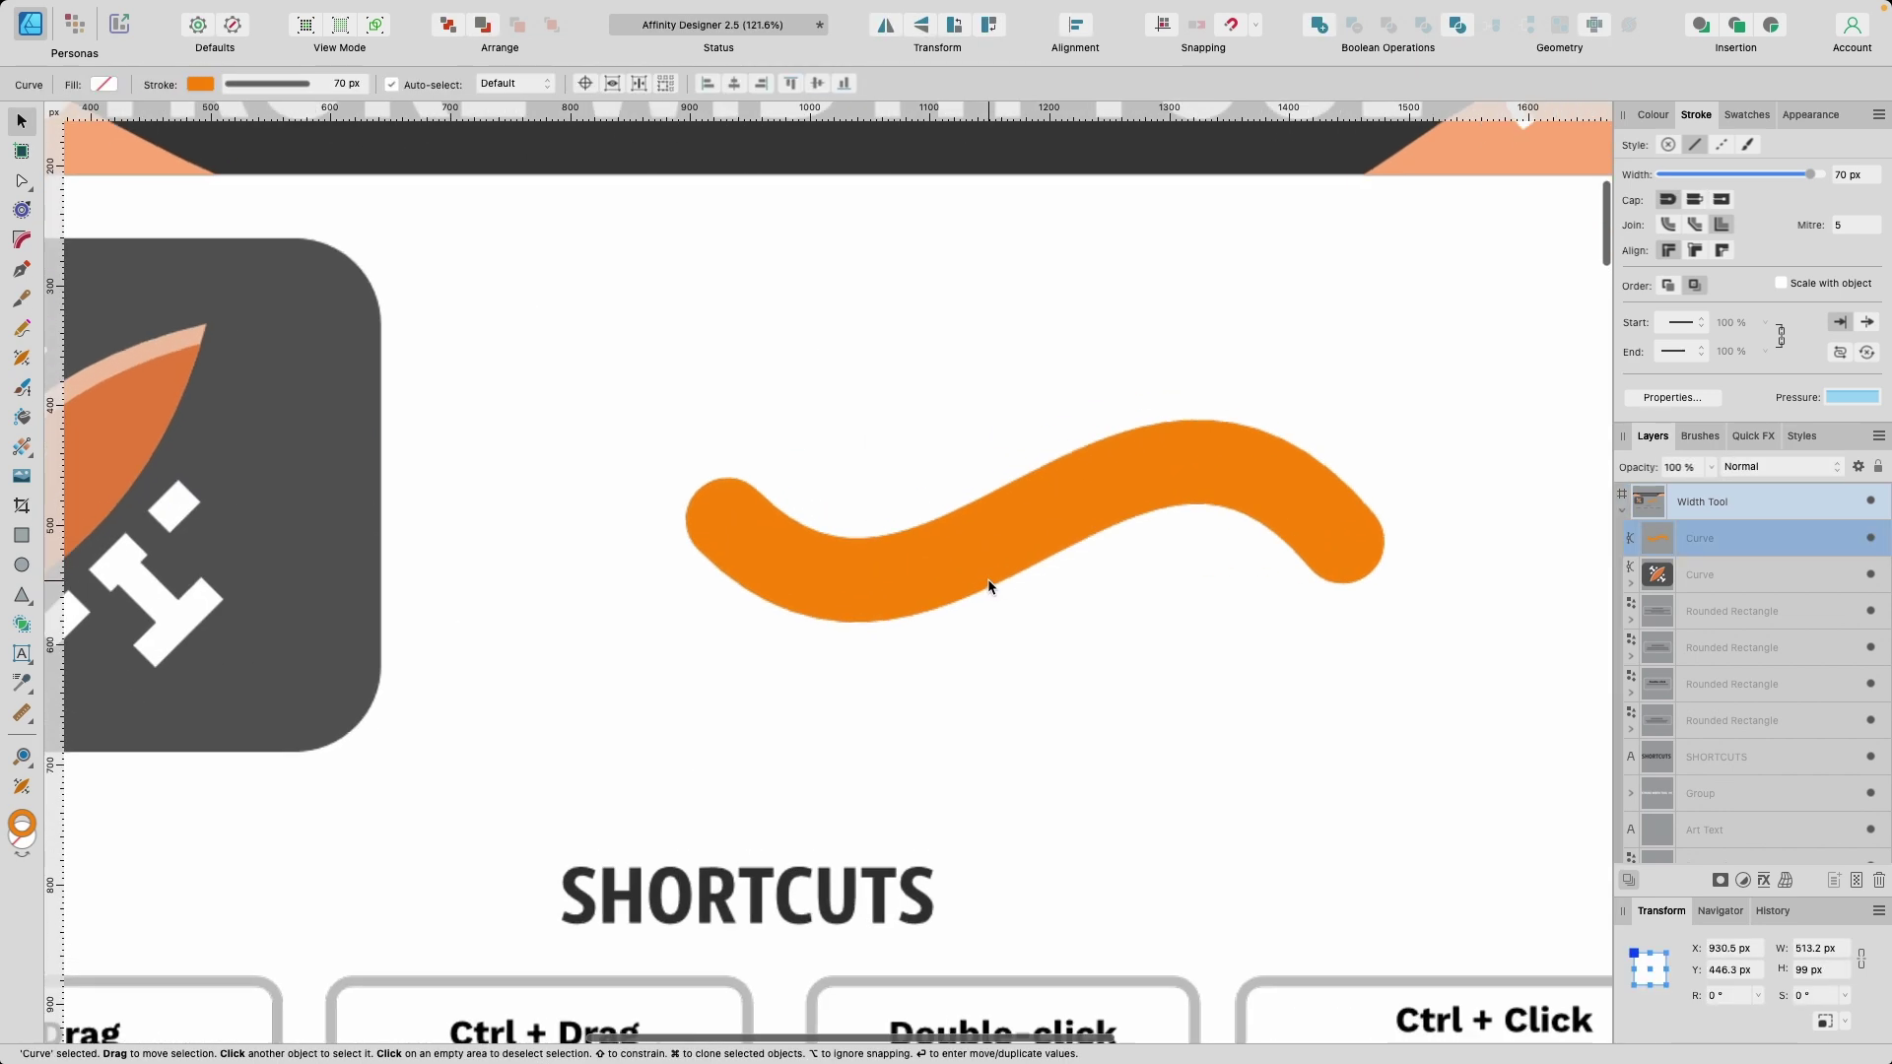
pyautogui.scroll(1, 990, 585)
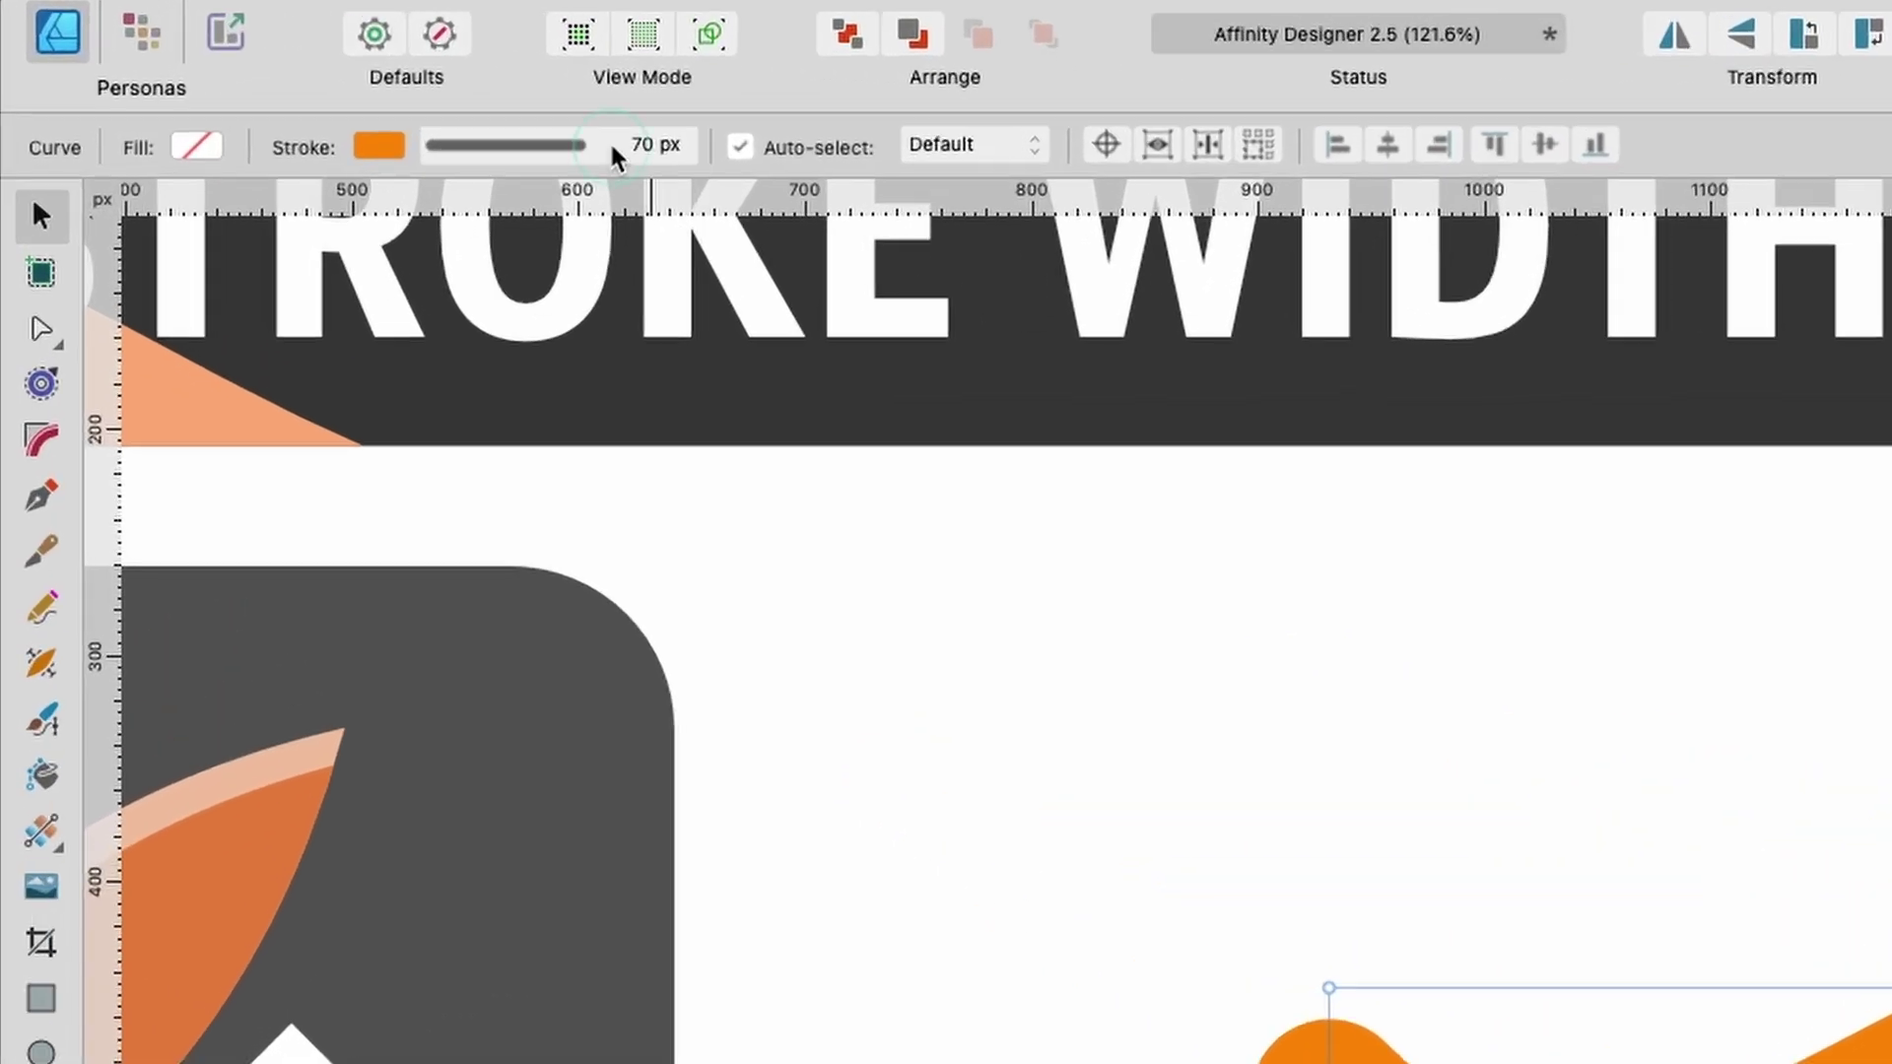
pyautogui.click(268, 89)
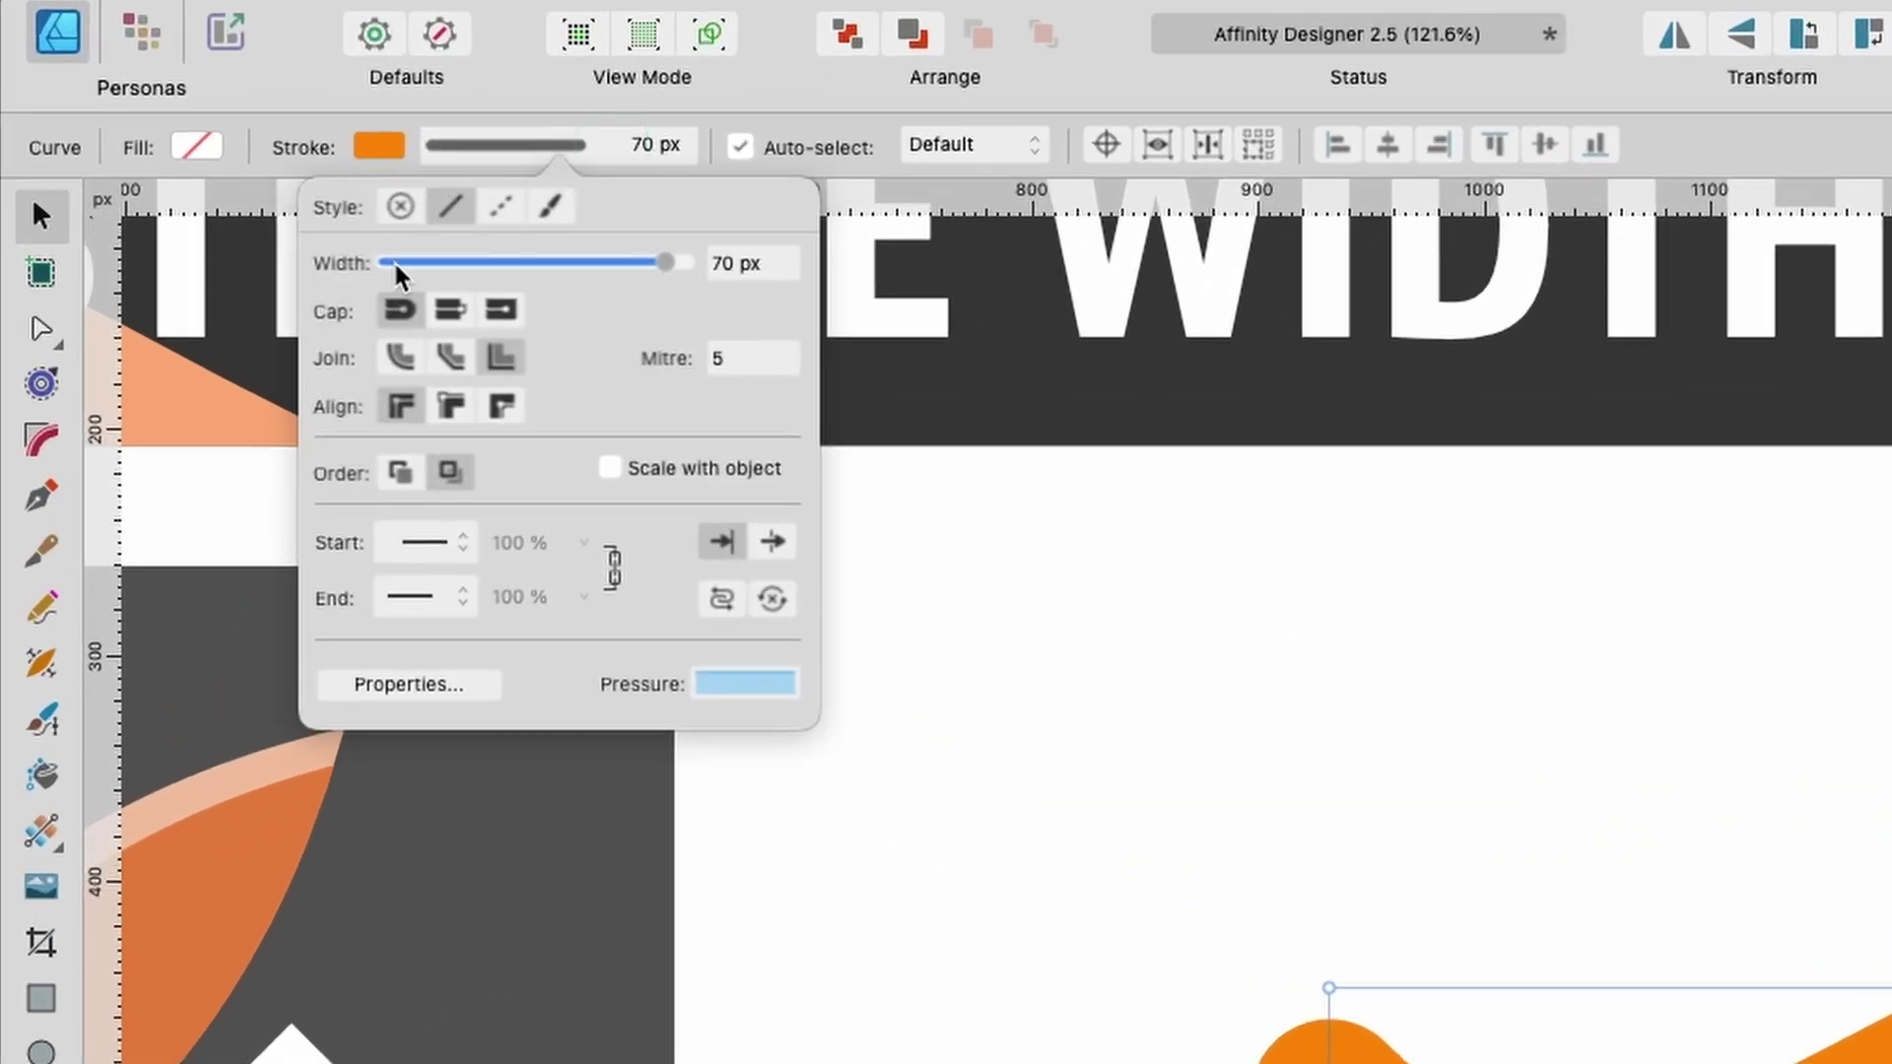
pyautogui.moveTo(663, 263)
pyautogui.mouseDown()
pyautogui.moveTo(595, 266)
pyautogui.moveTo(705, 280)
pyautogui.moveTo(663, 280)
pyautogui.mouseUp()
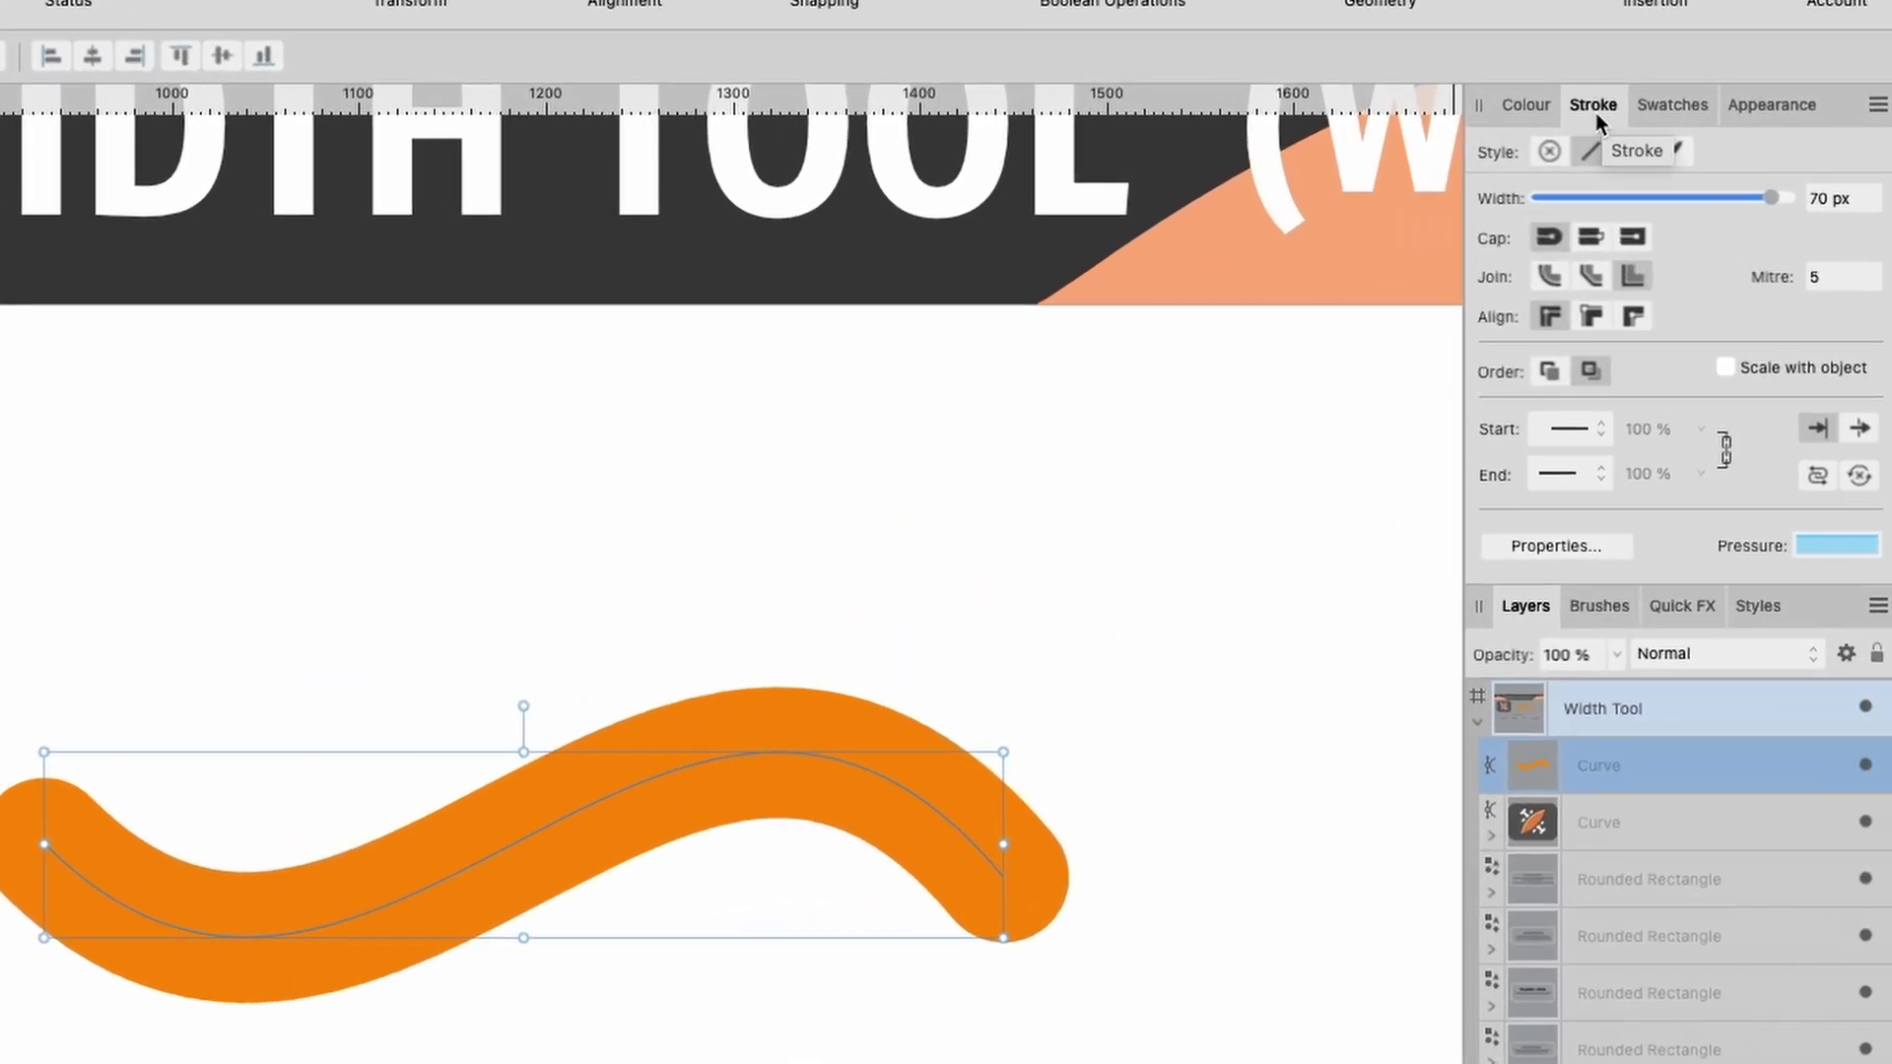
# Try tapering both ends of the curve in the pressure graph, and reset the profile.
pyautogui.click(1808, 538)
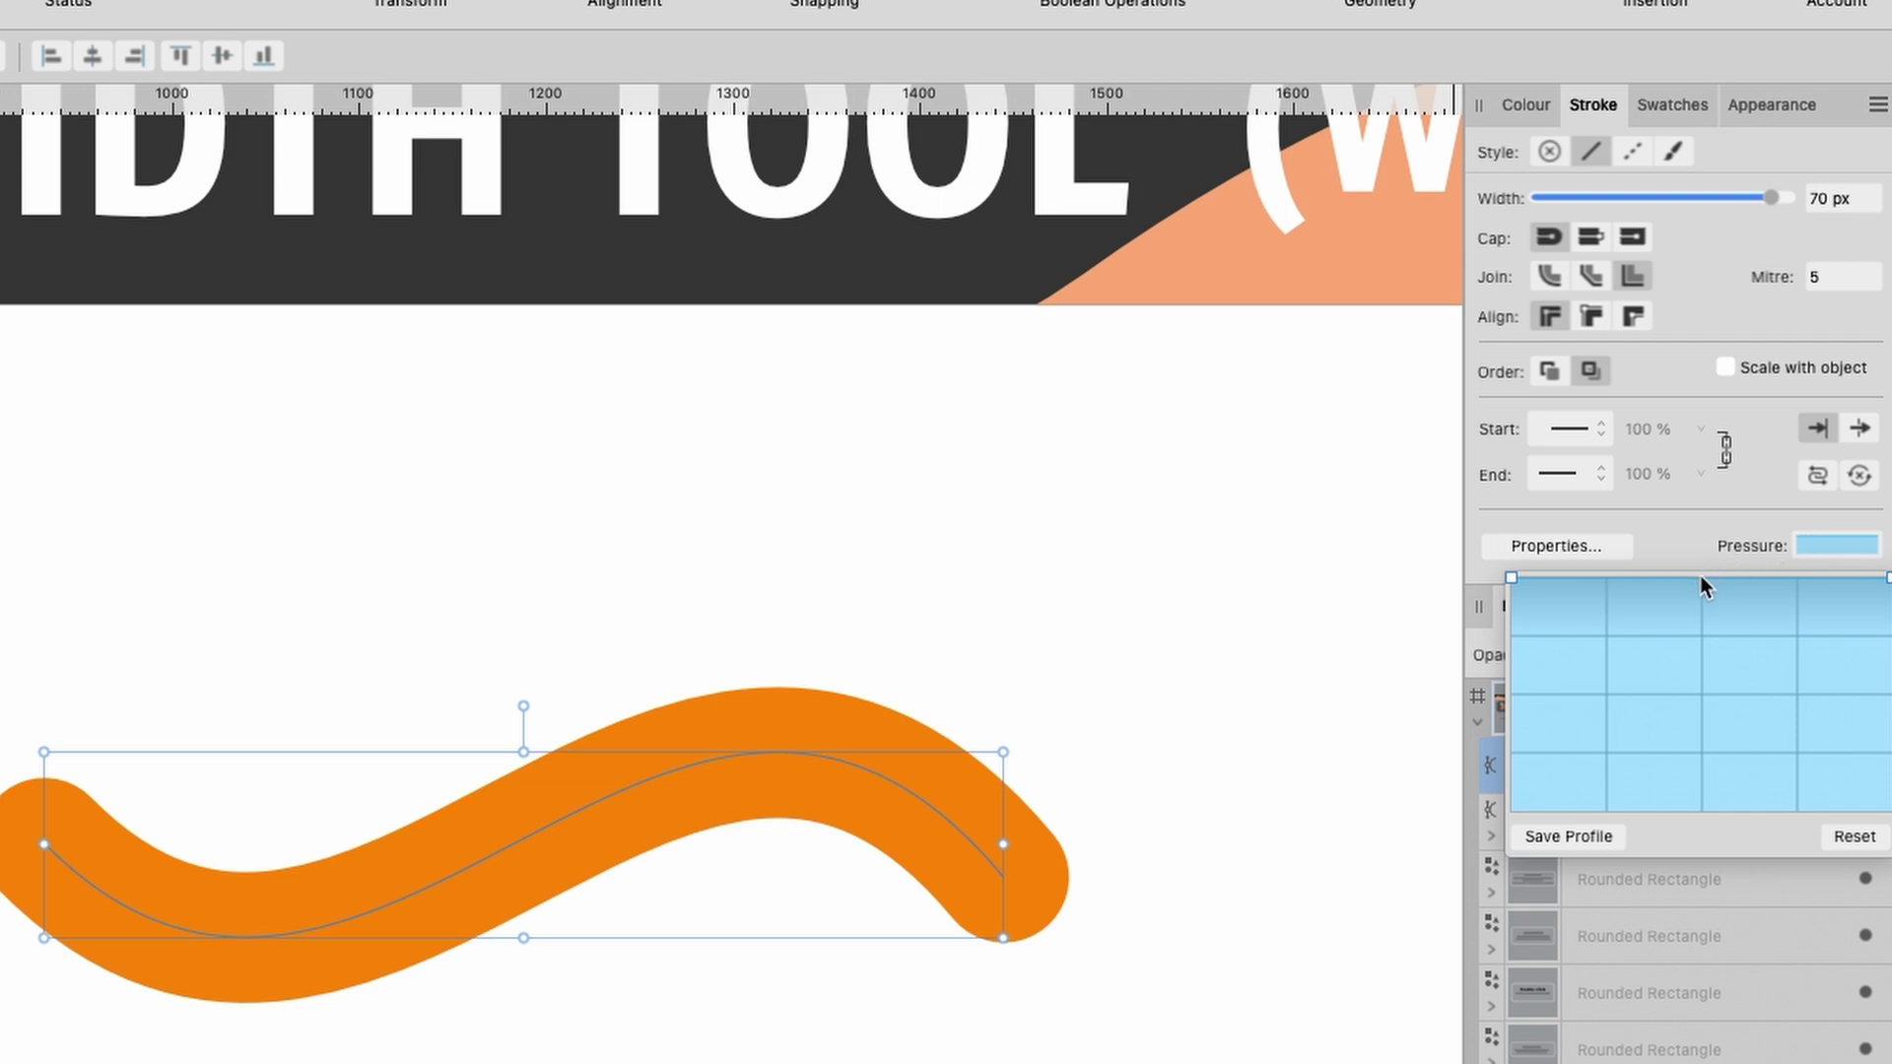
pyautogui.moveTo(1512, 577); pyautogui.dragTo(1508, 814)
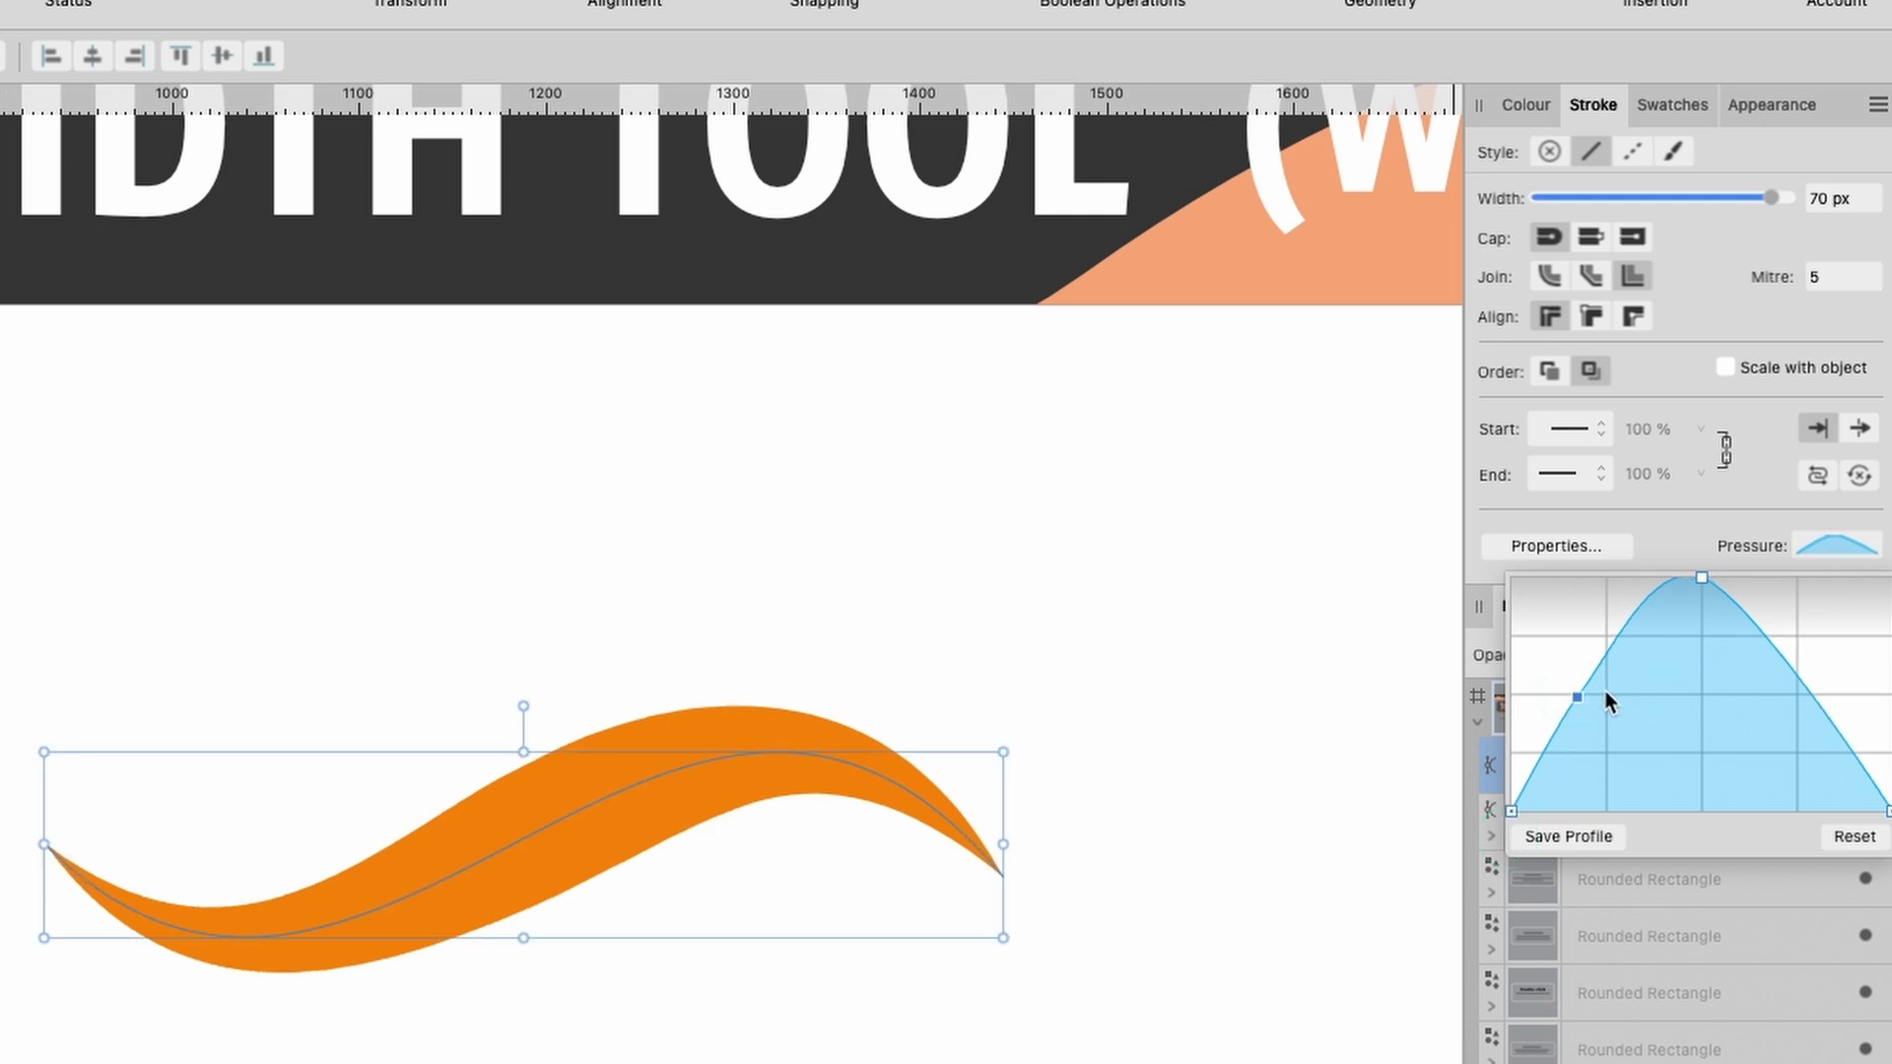
pyautogui.moveTo(1581, 700)
pyautogui.mouseDown()
pyautogui.moveTo(1576, 597)
pyautogui.moveTo(1587, 743)
pyautogui.moveTo(1587, 674)
pyautogui.moveTo(1589, 693)
pyautogui.mouseUp()
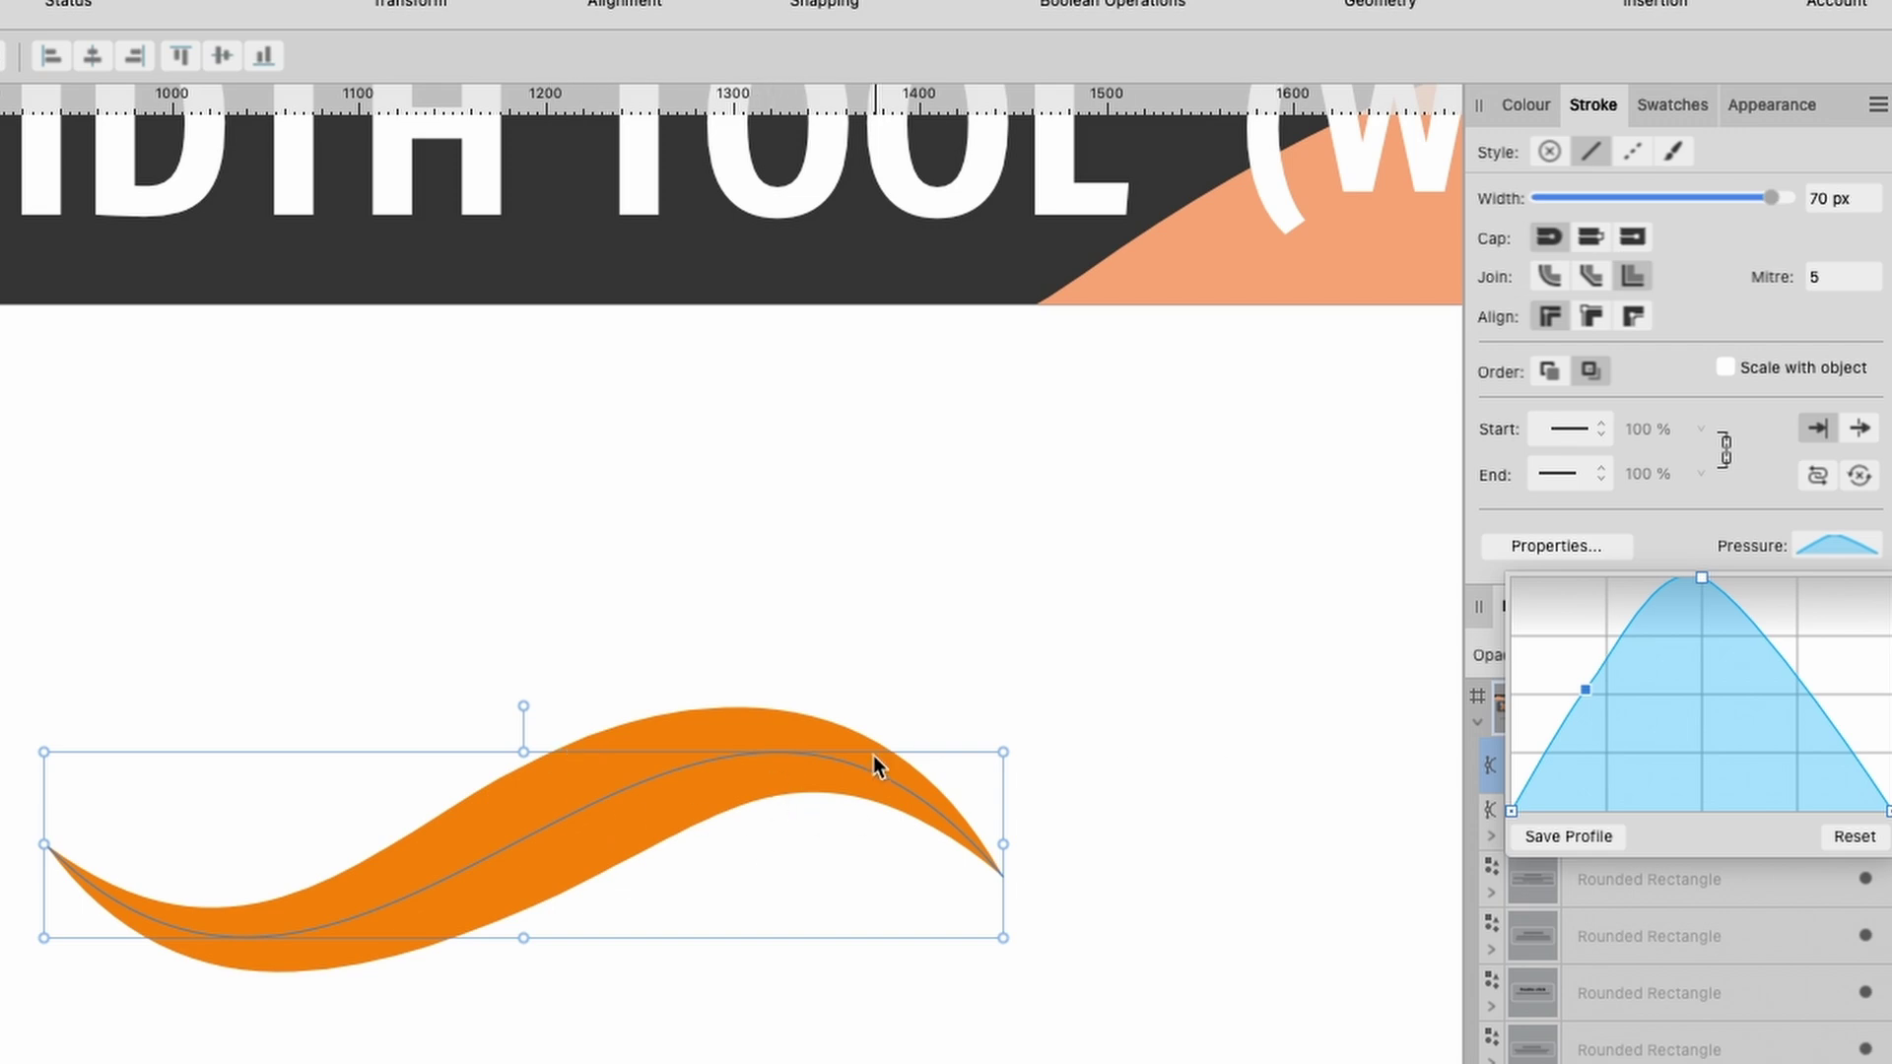
pyautogui.click(1830, 836)
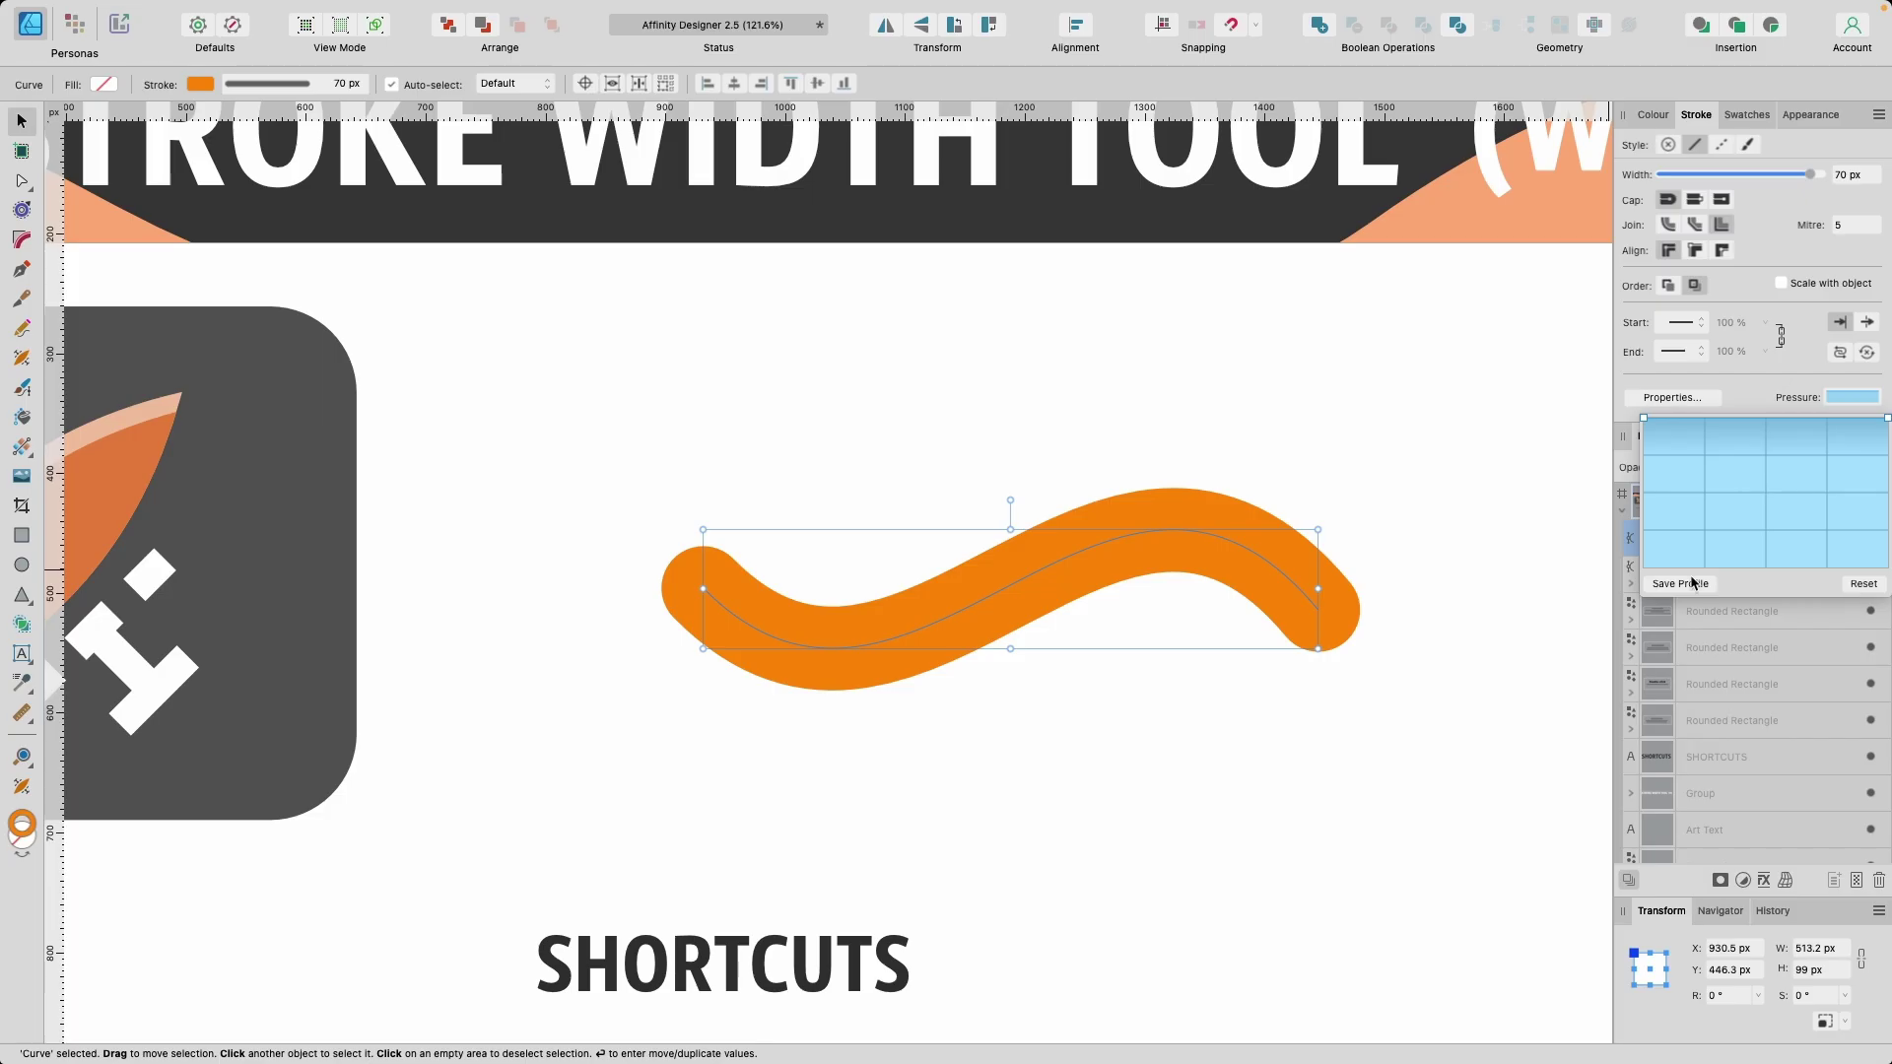
pyautogui.click(1508, 536)
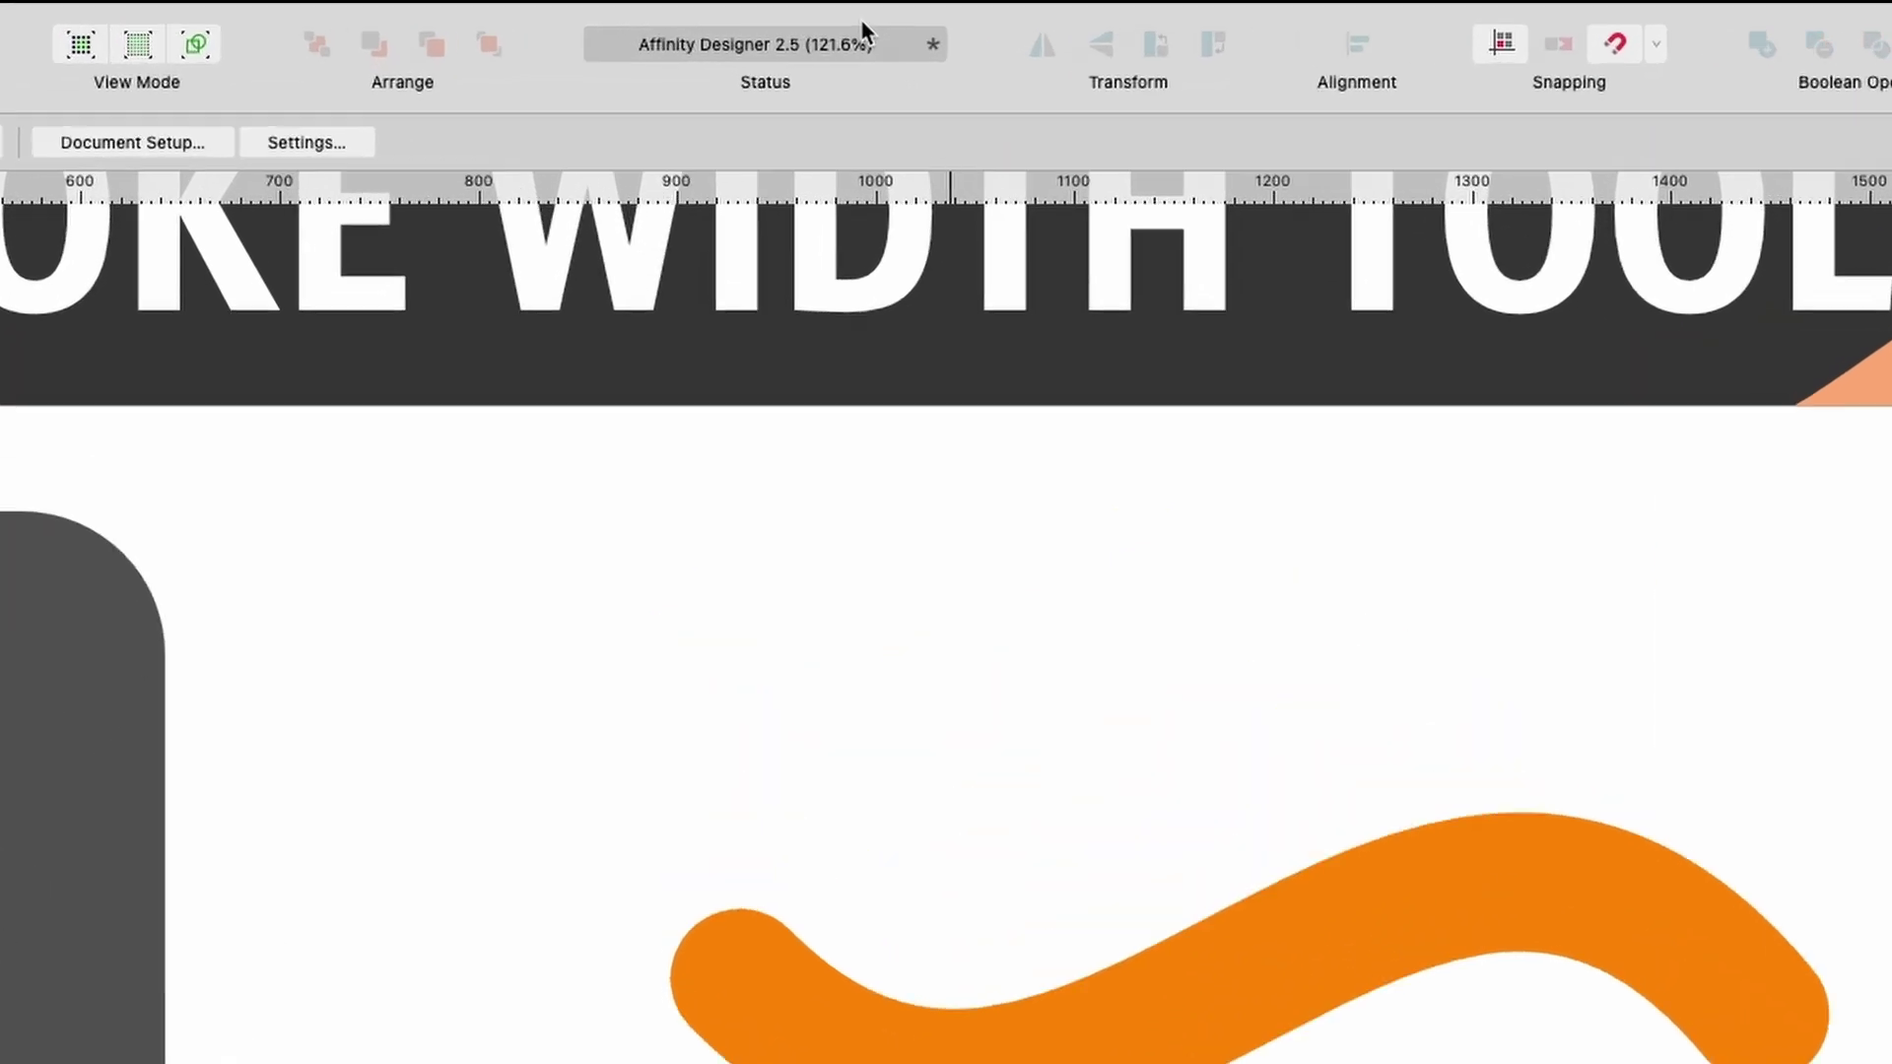
# Look up "Width tool" in the application help and read the Stroke Width Tool topic's settings.
pyautogui.moveTo(625, 6)
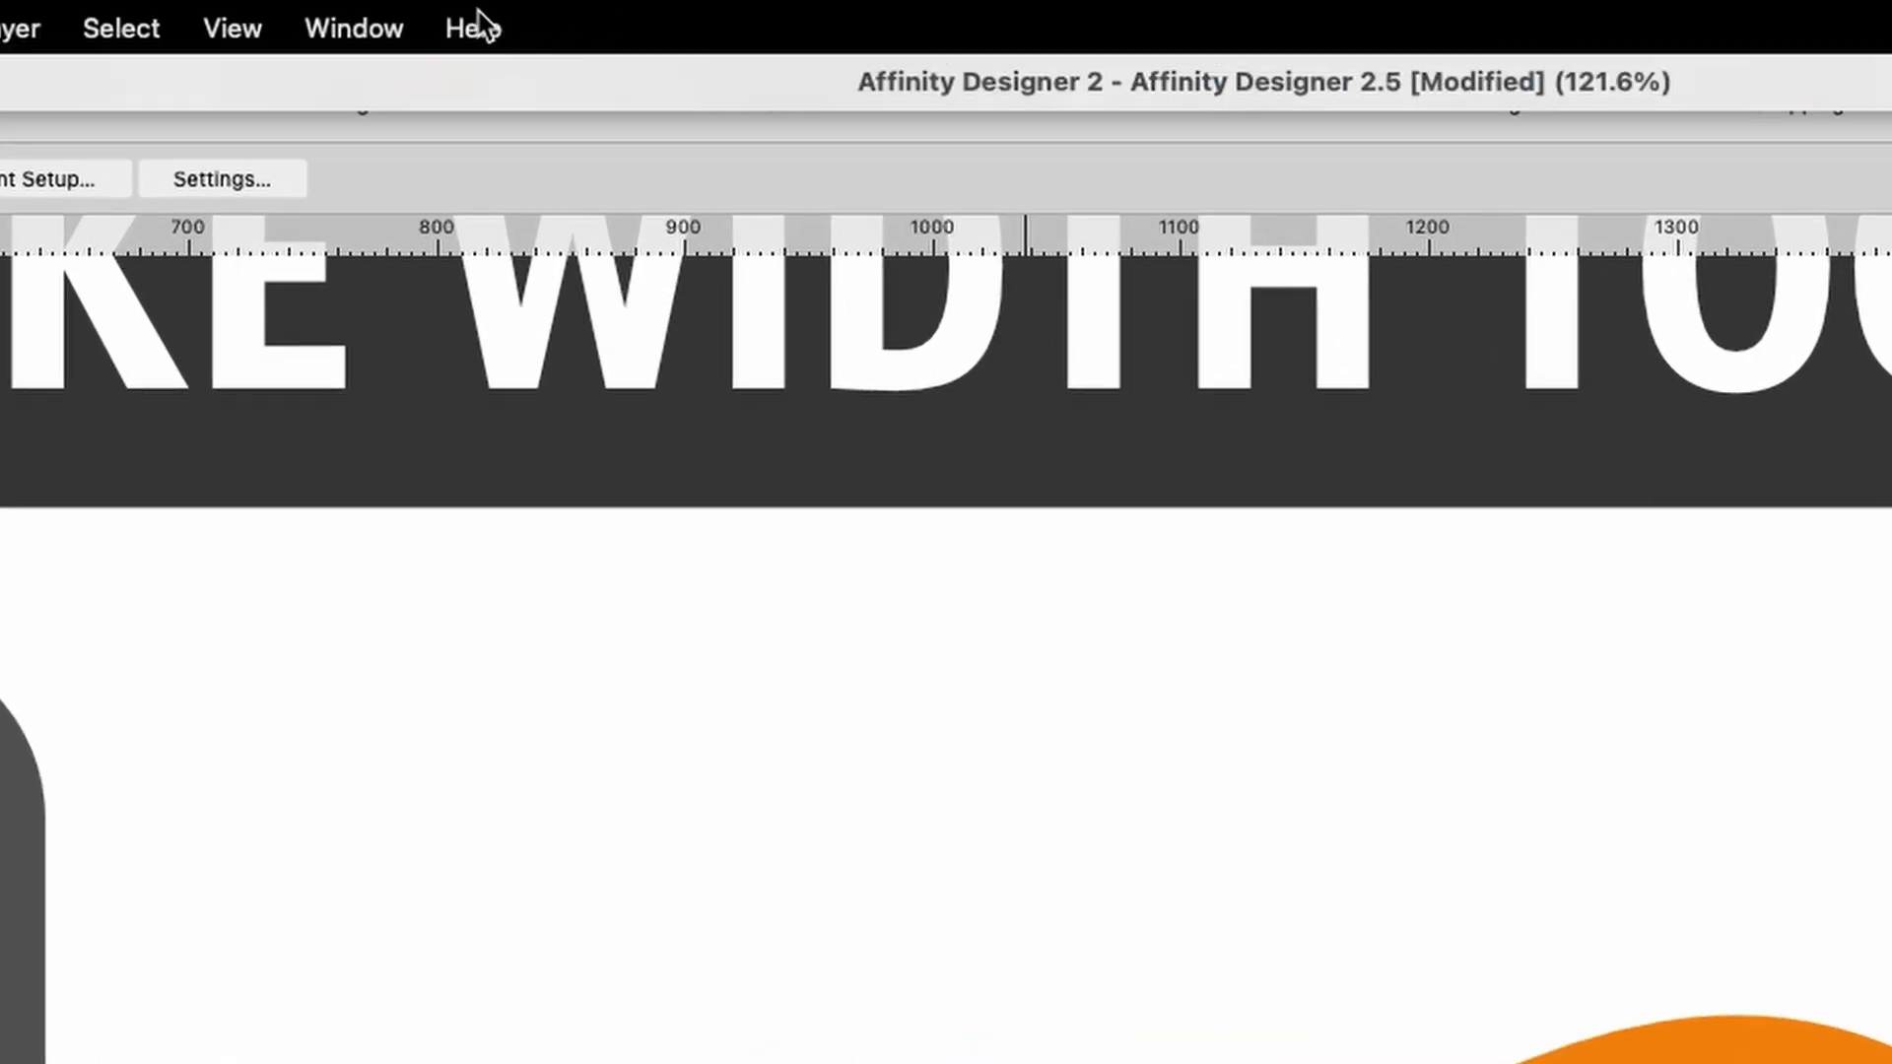
pyautogui.click(488, 26)
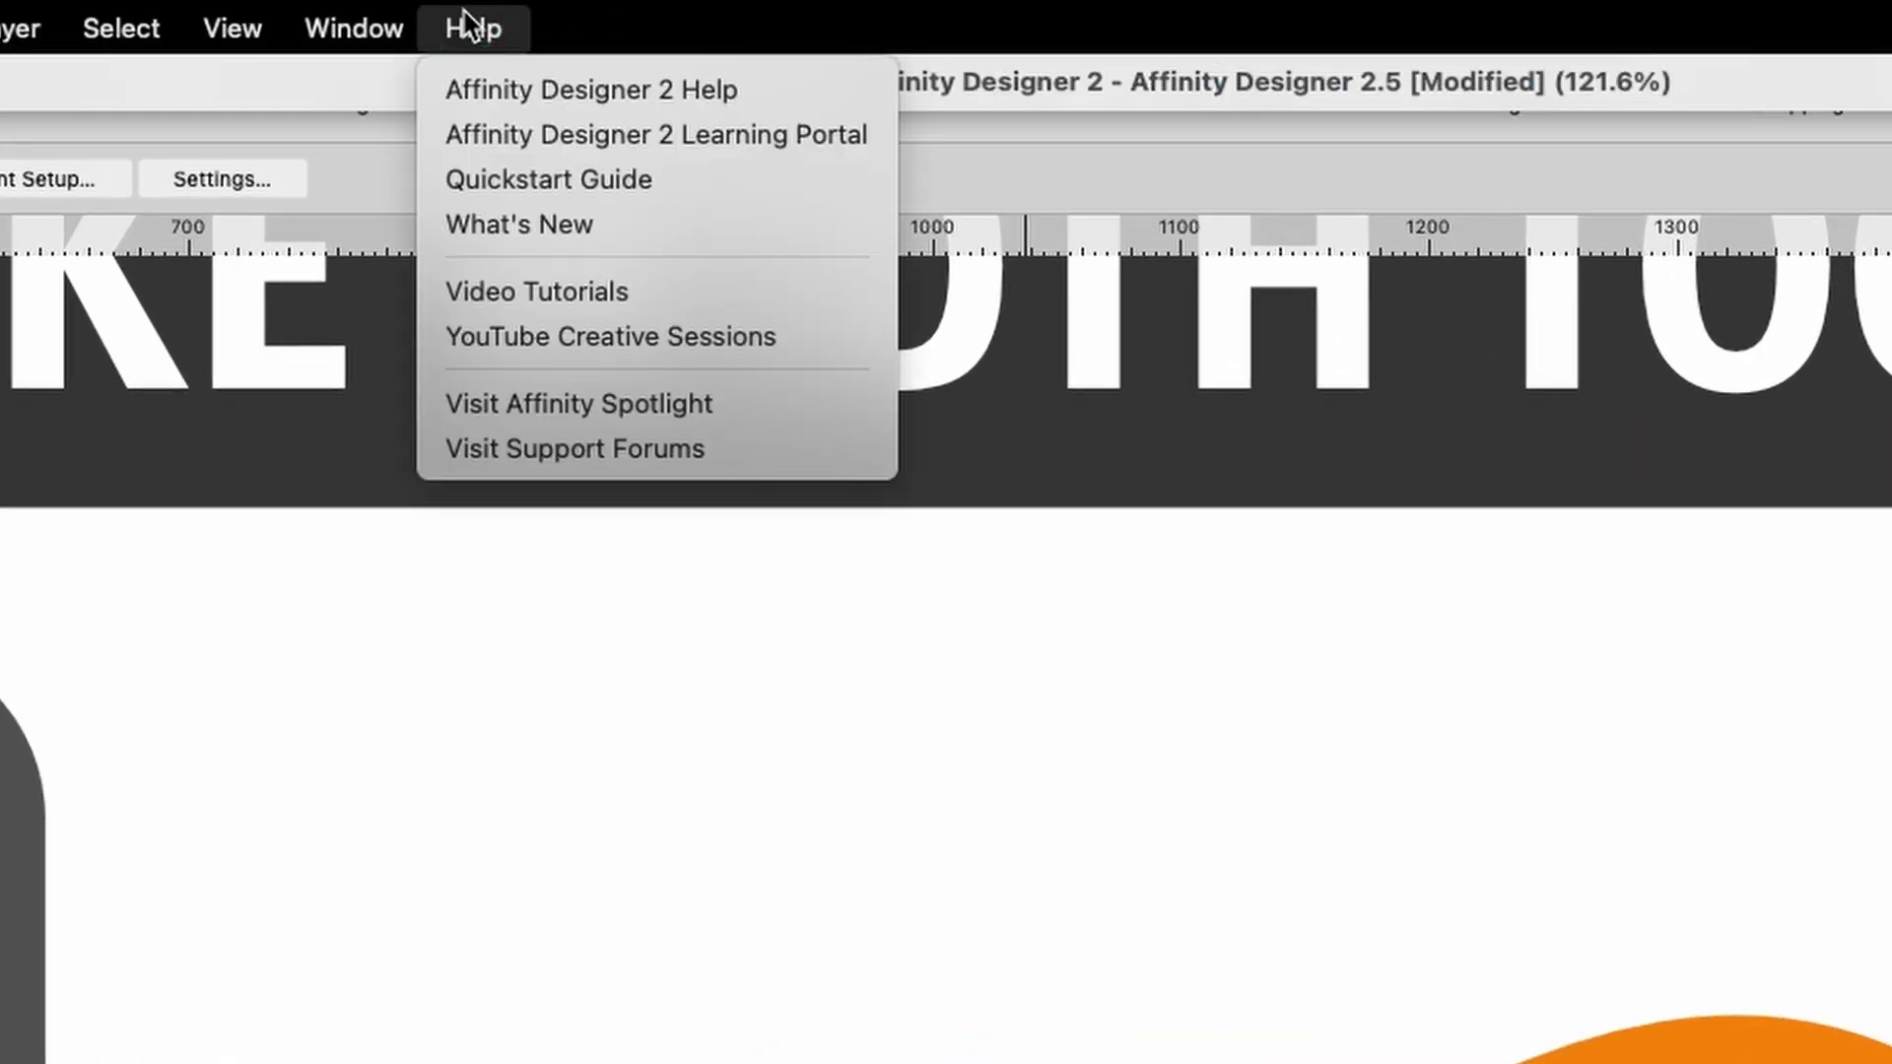
pyautogui.click(570, 98)
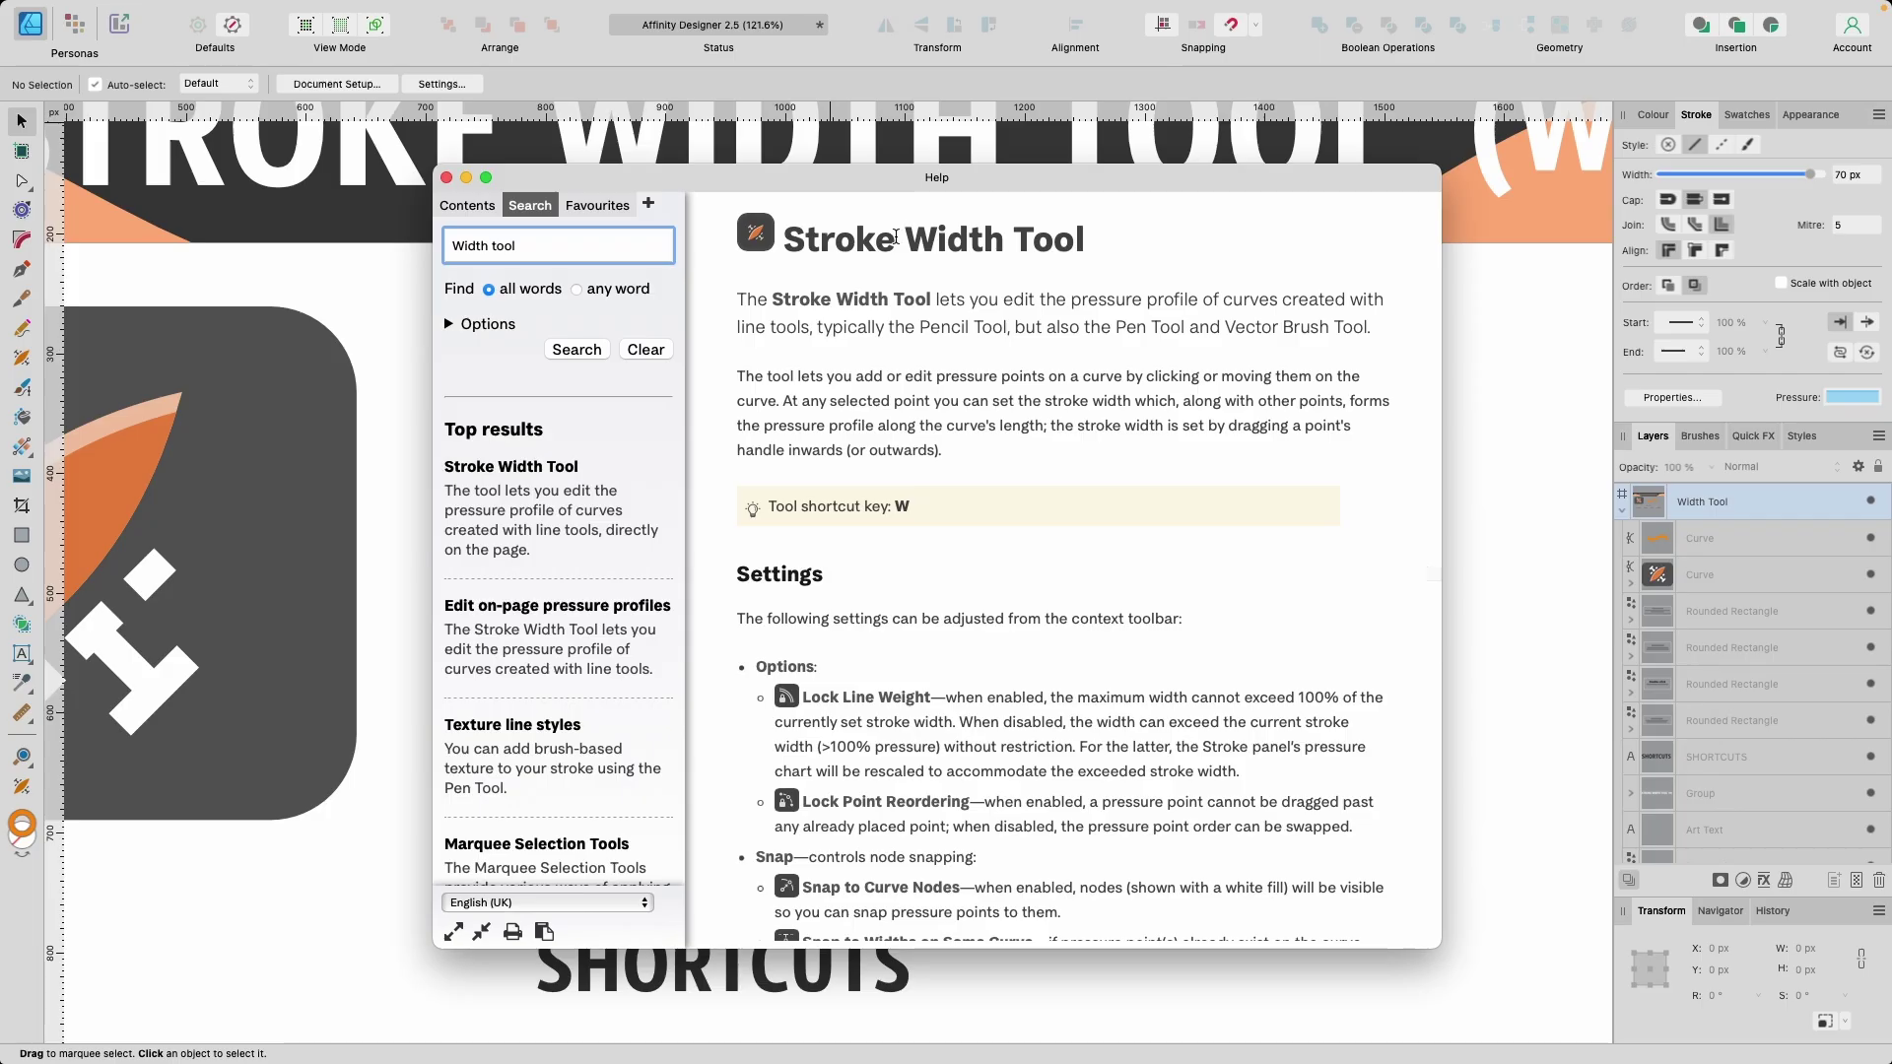
pyautogui.scroll(-2, 1256, 986)
pyautogui.scroll(-3, 872, 498)
pyautogui.scroll(5, 872, 498)
pyautogui.click(445, 178)
# With the Stroke Width Tool, add two width points to the orange curve, near its lower-left bend and upper-right crest.
pyautogui.click(911, 609)
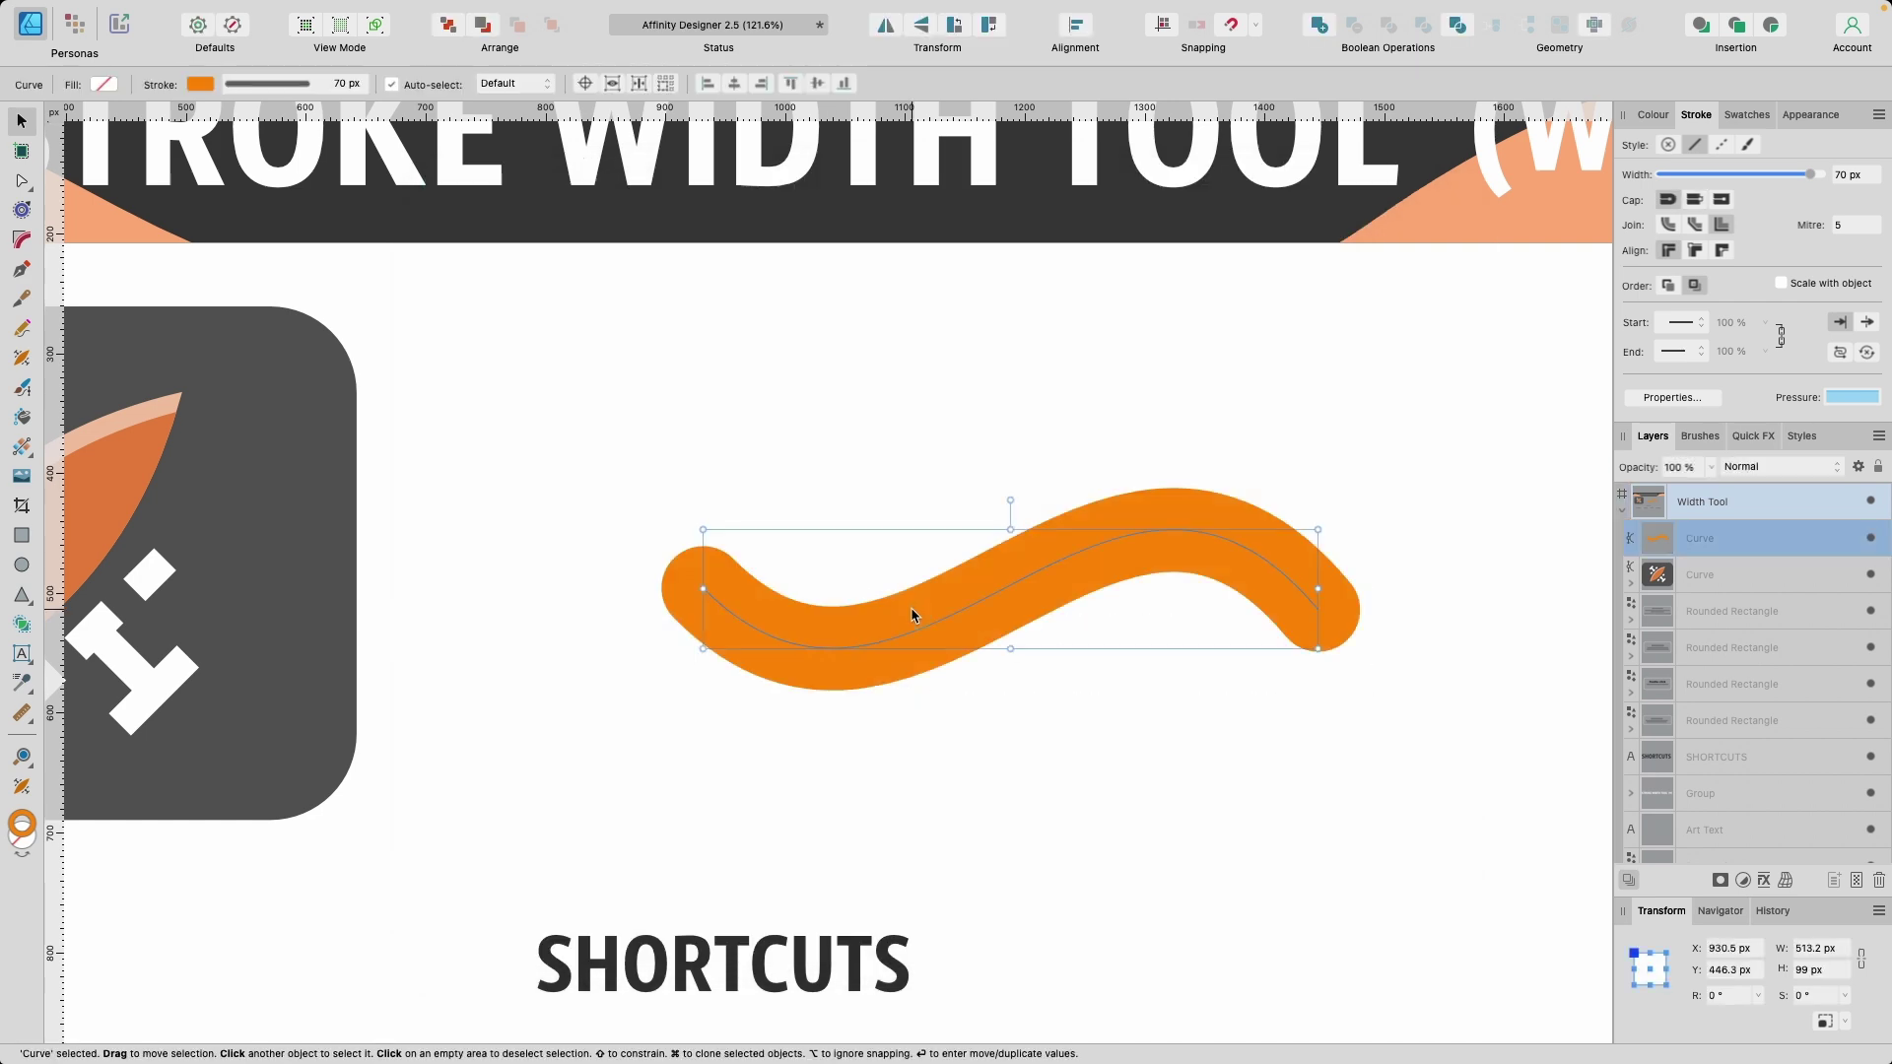
pyautogui.scroll(-3, 911, 607)
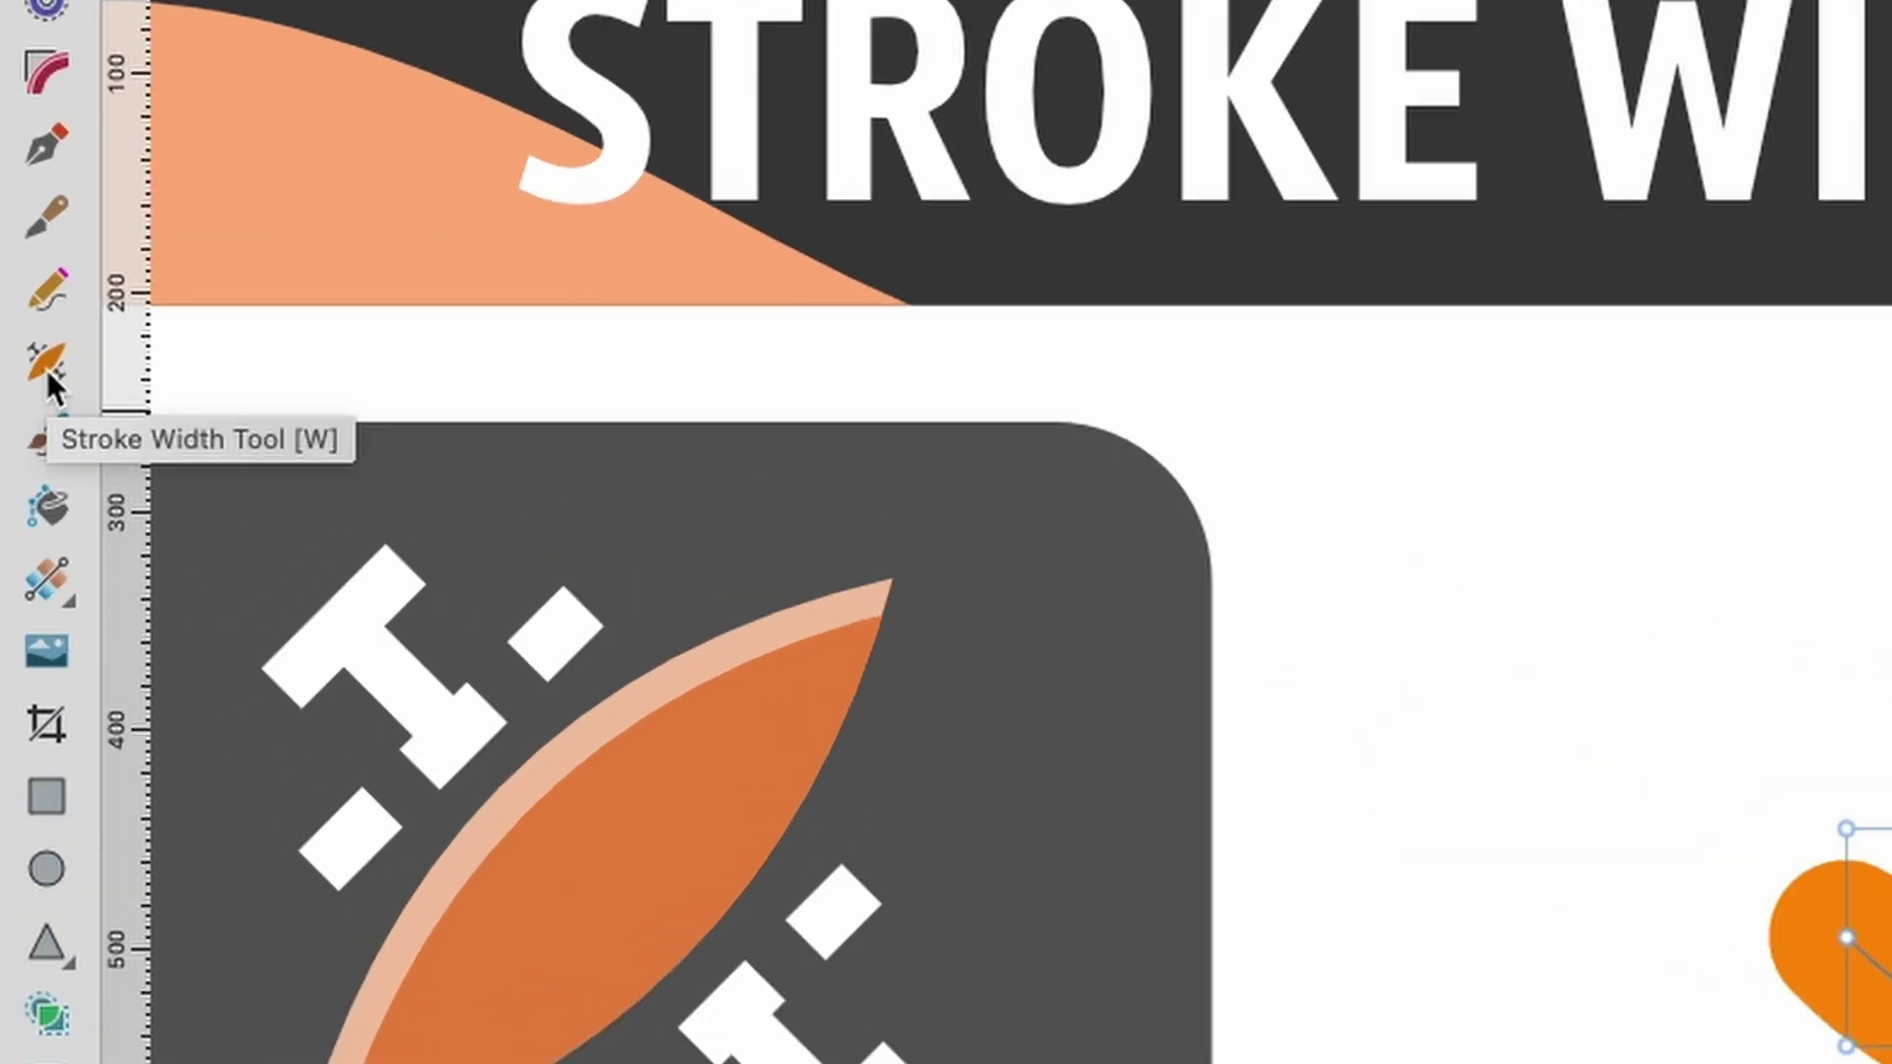
pyautogui.click(47, 372)
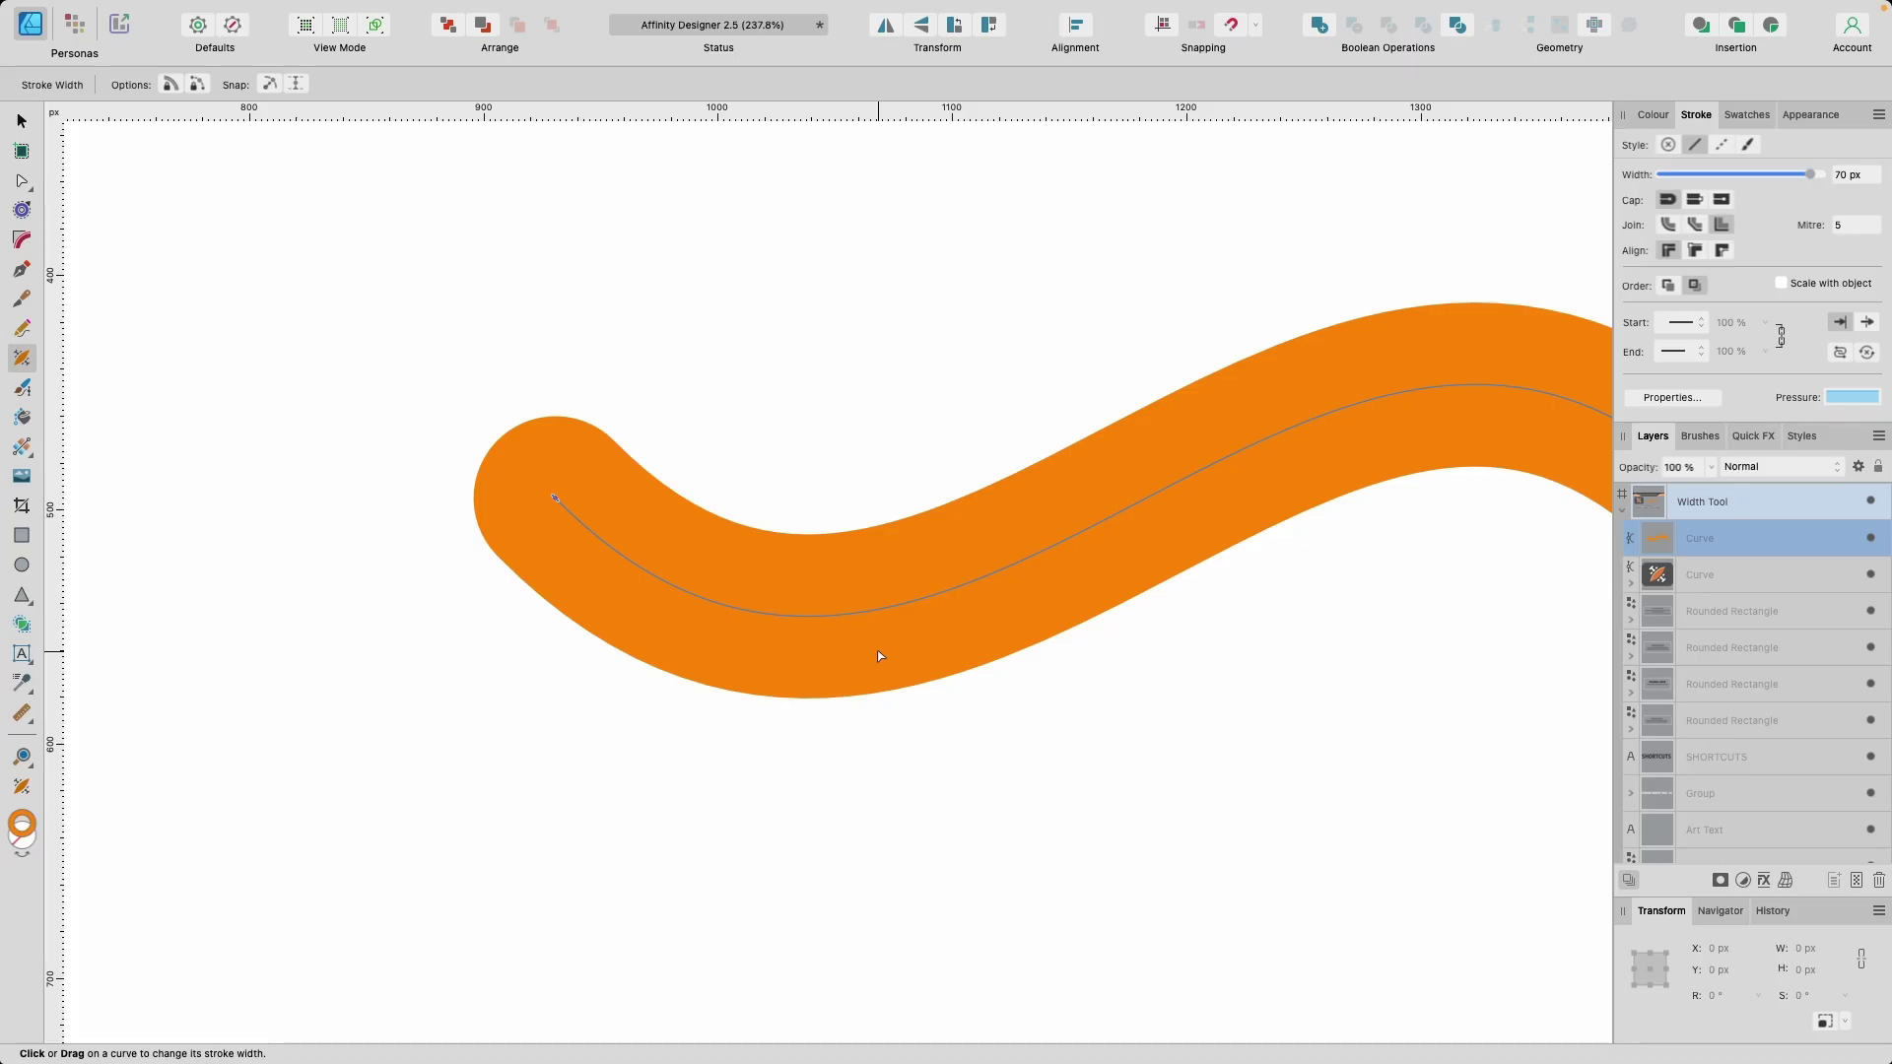
pyautogui.scroll(-3, 877, 650)
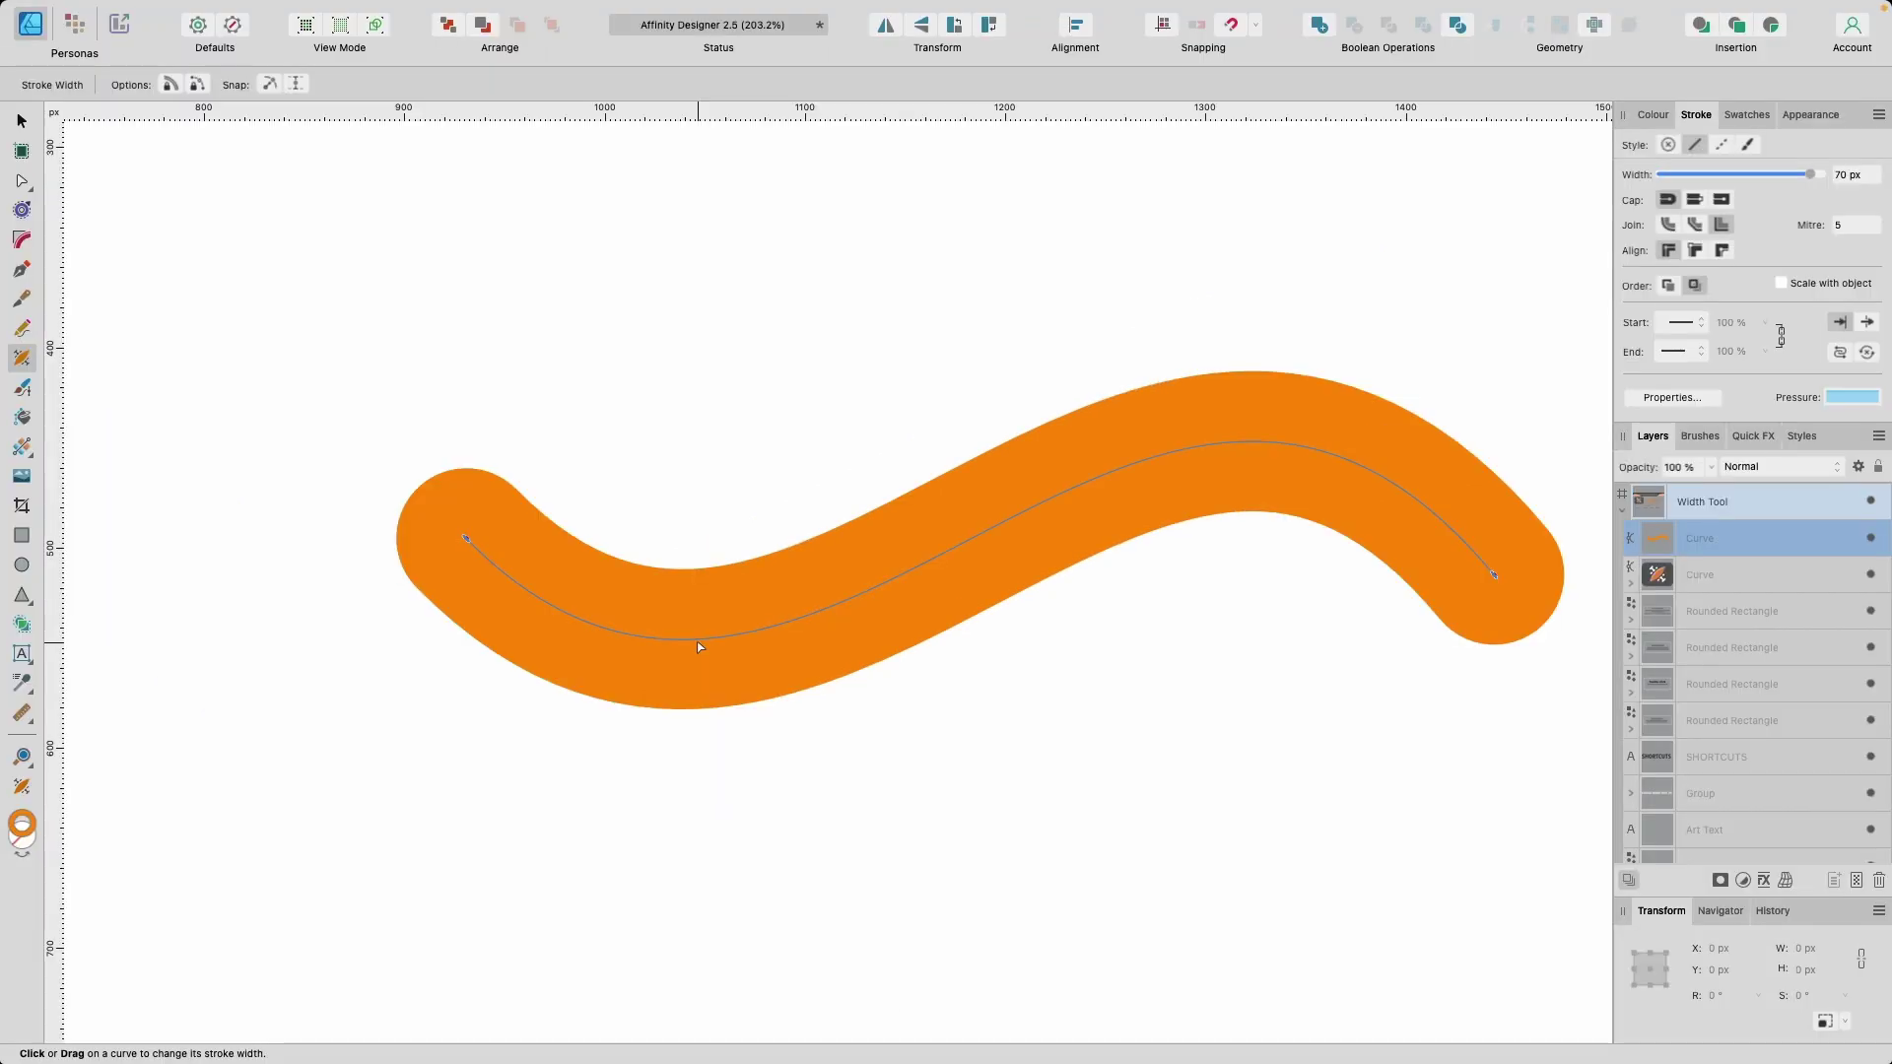
pyautogui.click(537, 721)
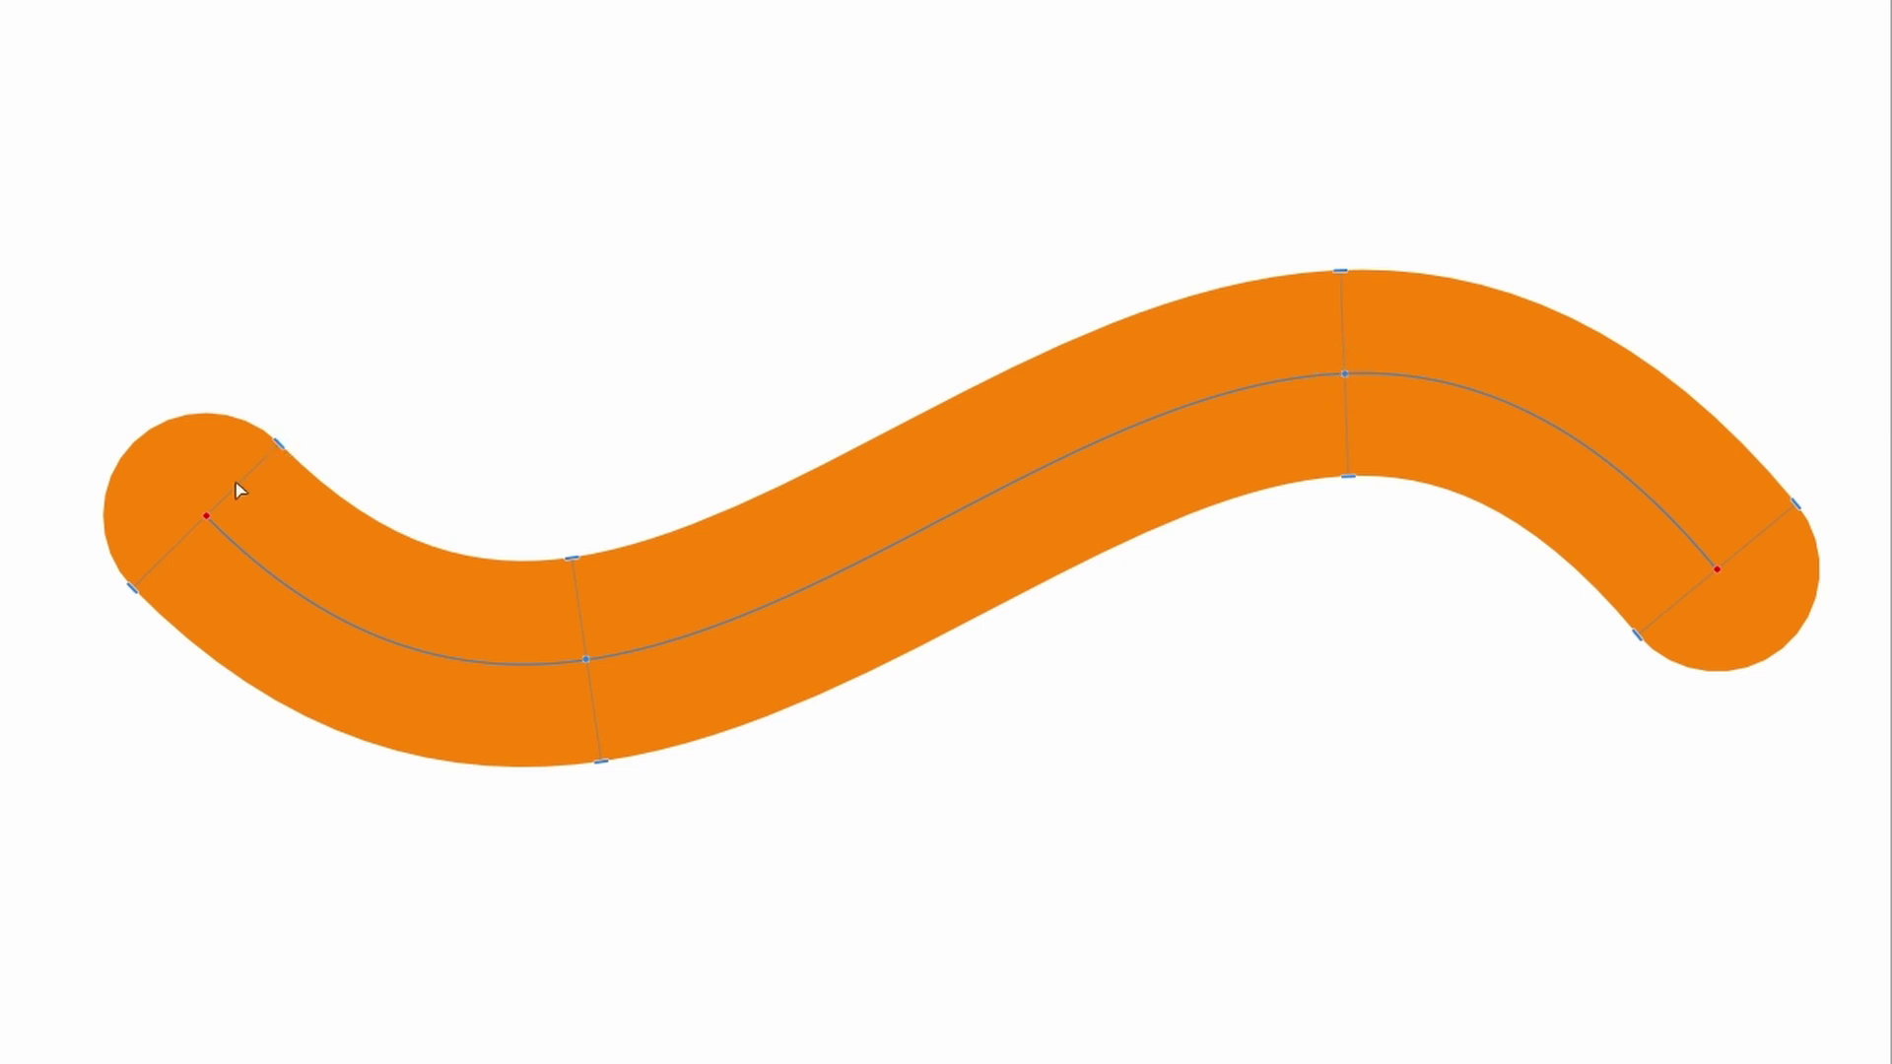
# Taper both ends of the curve to a point and shift the width point near the upper-right crest slightly toward the middle.
pyautogui.click(280, 450)
pyautogui.moveTo(279, 450); pyautogui.dragTo(198, 541)
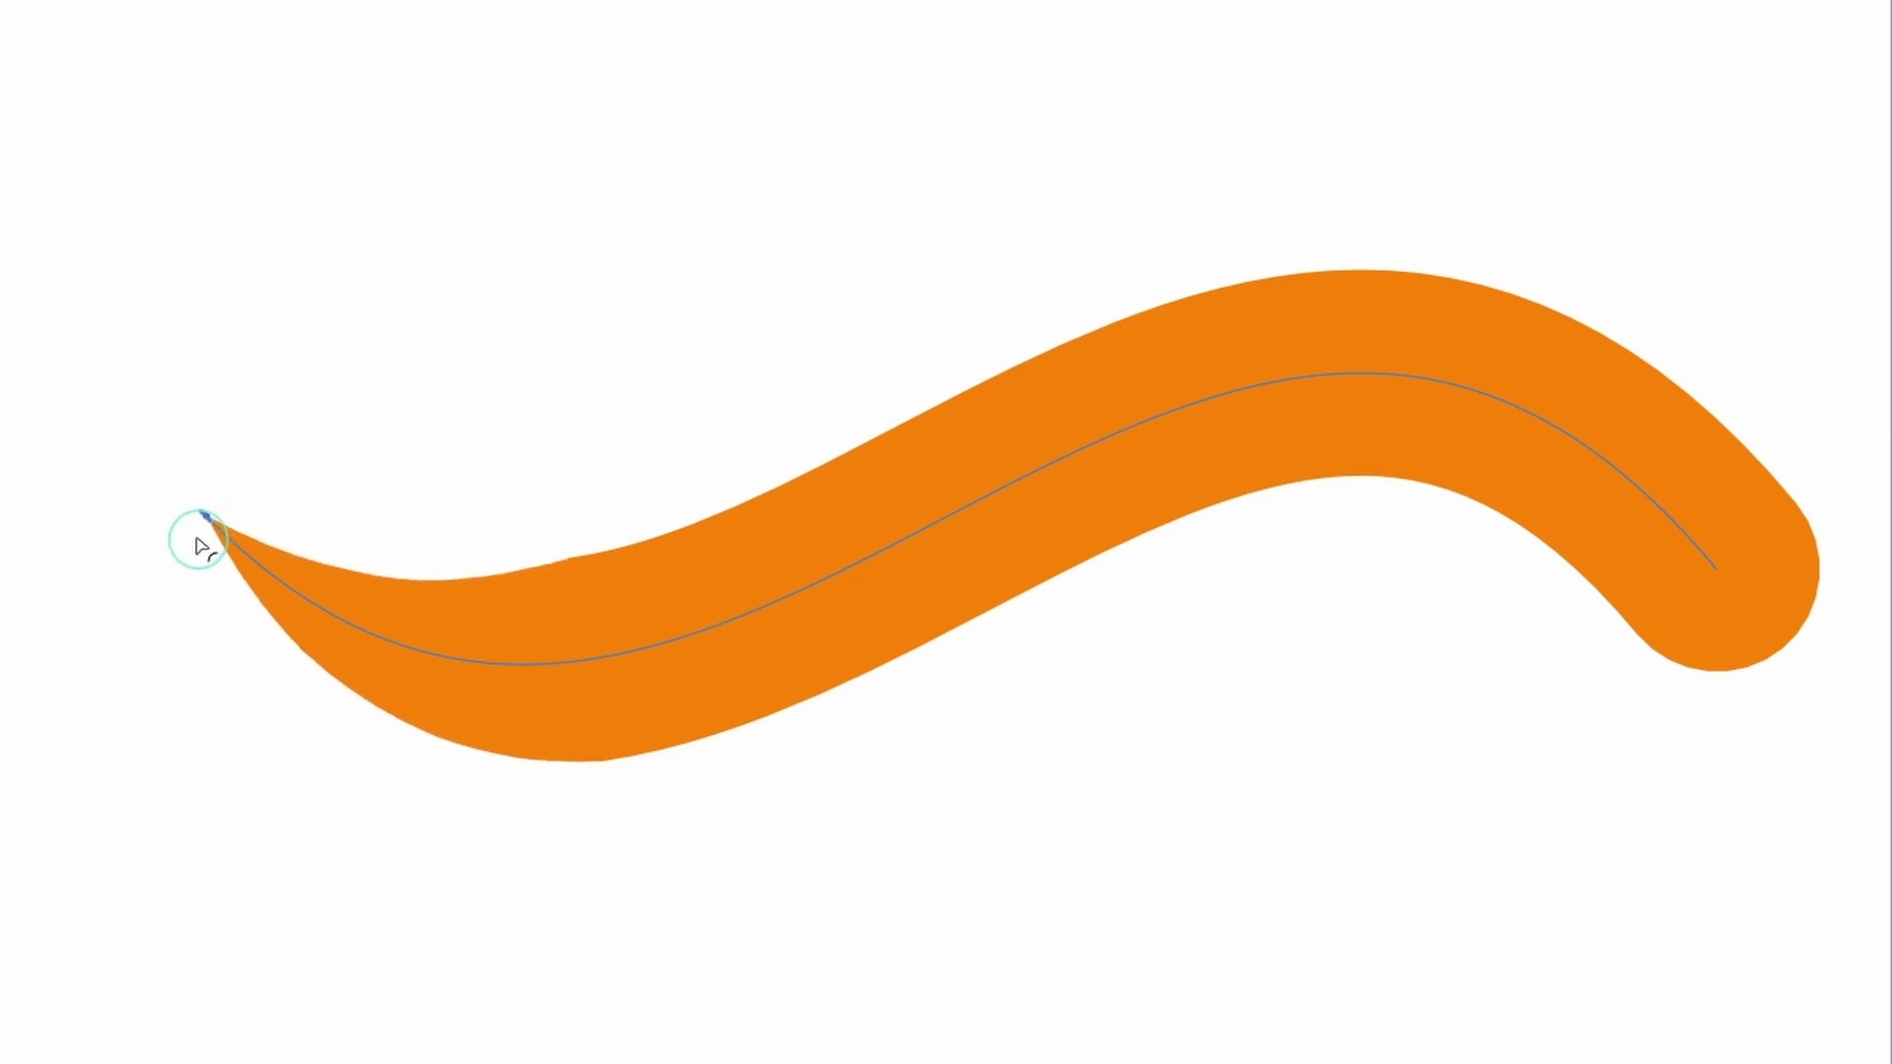
pyautogui.moveTo(1796, 506); pyautogui.dragTo(1702, 593)
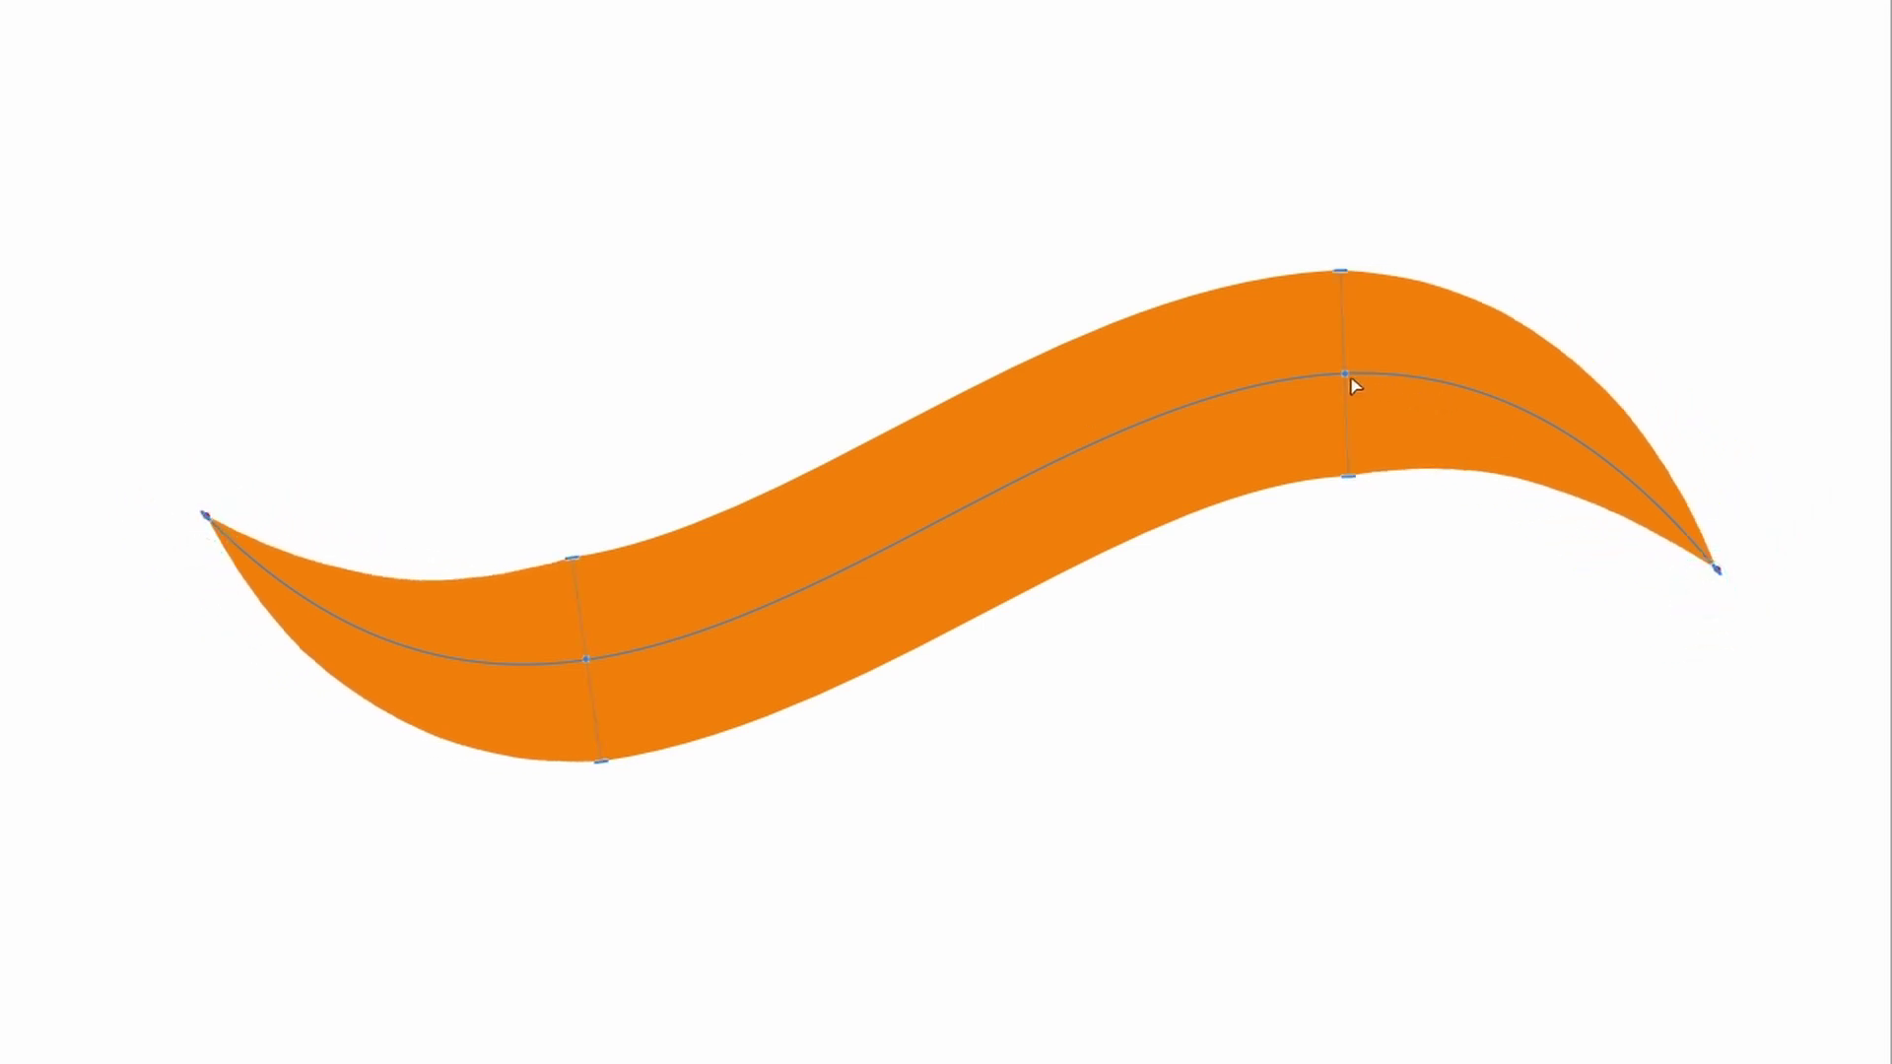
pyautogui.moveTo(1340, 273)
pyautogui.mouseDown()
pyautogui.moveTo(1322, 103)
pyautogui.moveTo(1317, 254)
pyautogui.moveTo(1288, 270)
pyautogui.moveTo(837, 349)
pyautogui.moveTo(1215, 308)
pyautogui.moveTo(1268, 279)
pyautogui.mouseUp()
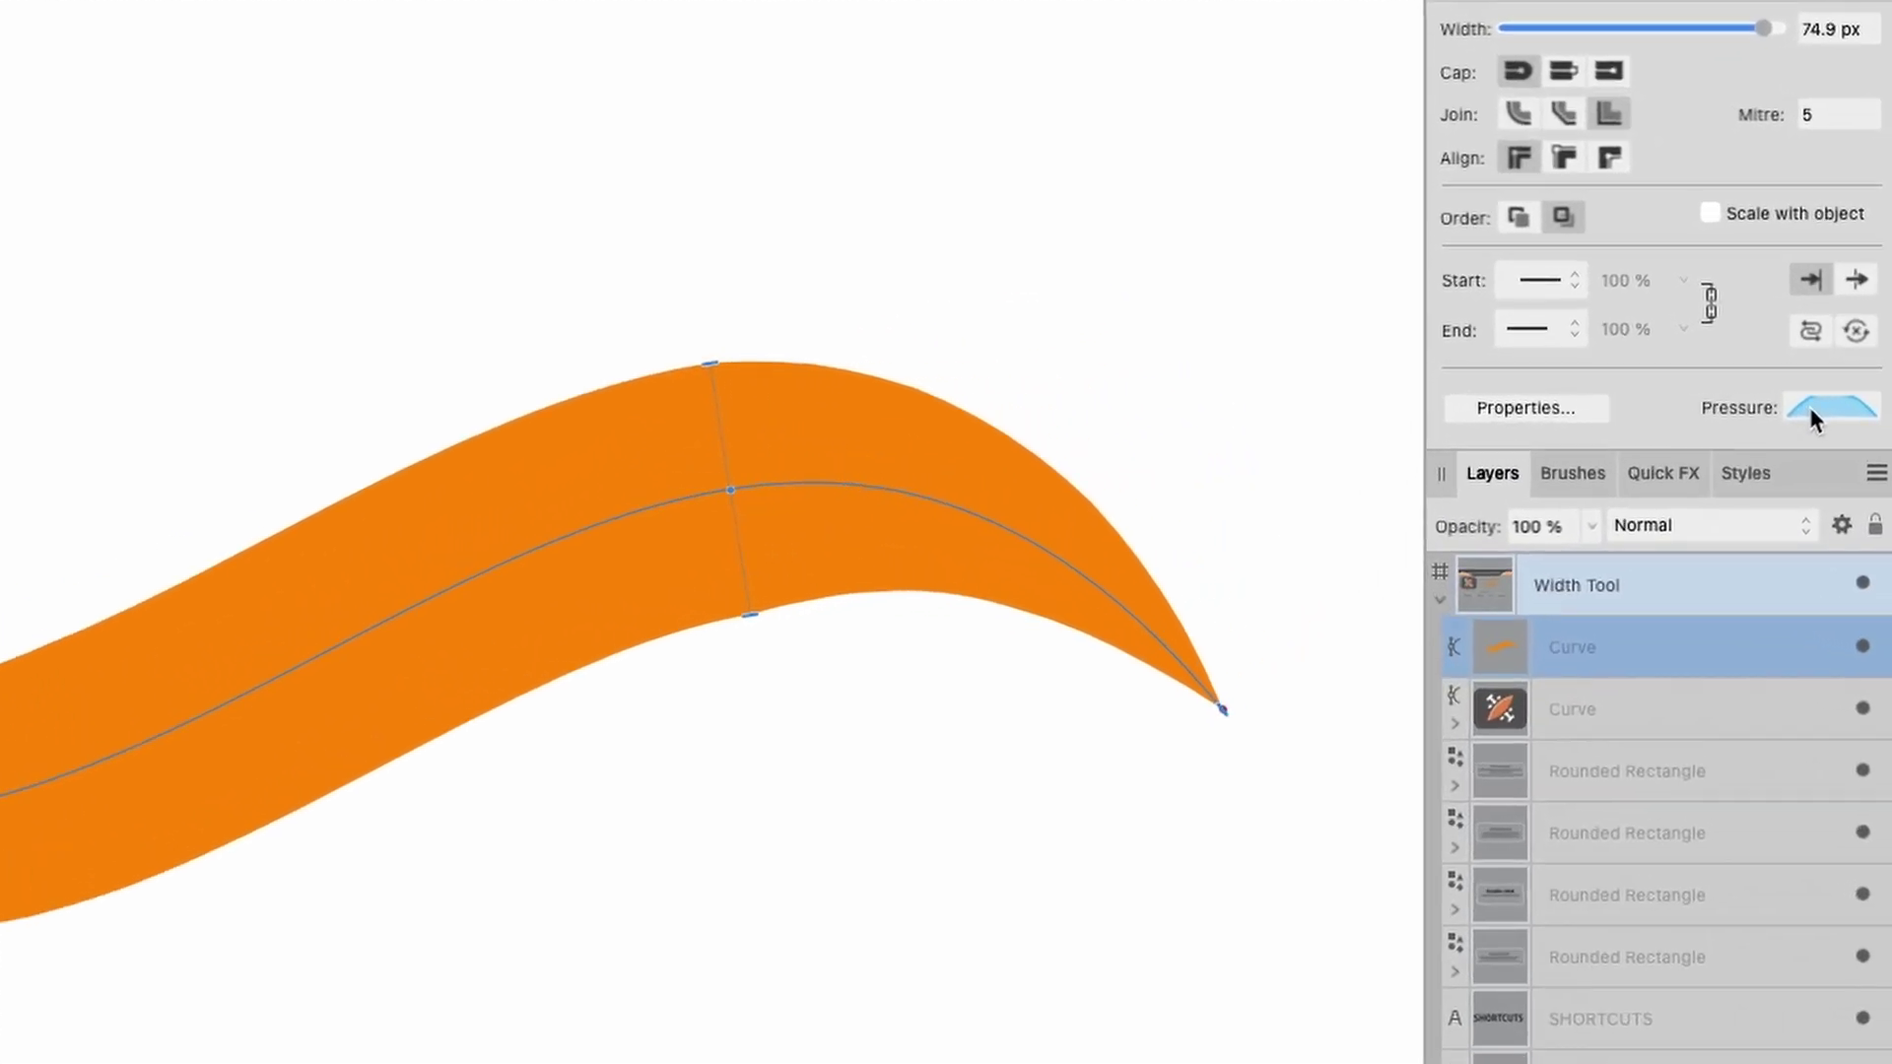
# Examine the tapered curve's pressure graph and the shortcut notes below the artwork.
pyautogui.click(1809, 406)
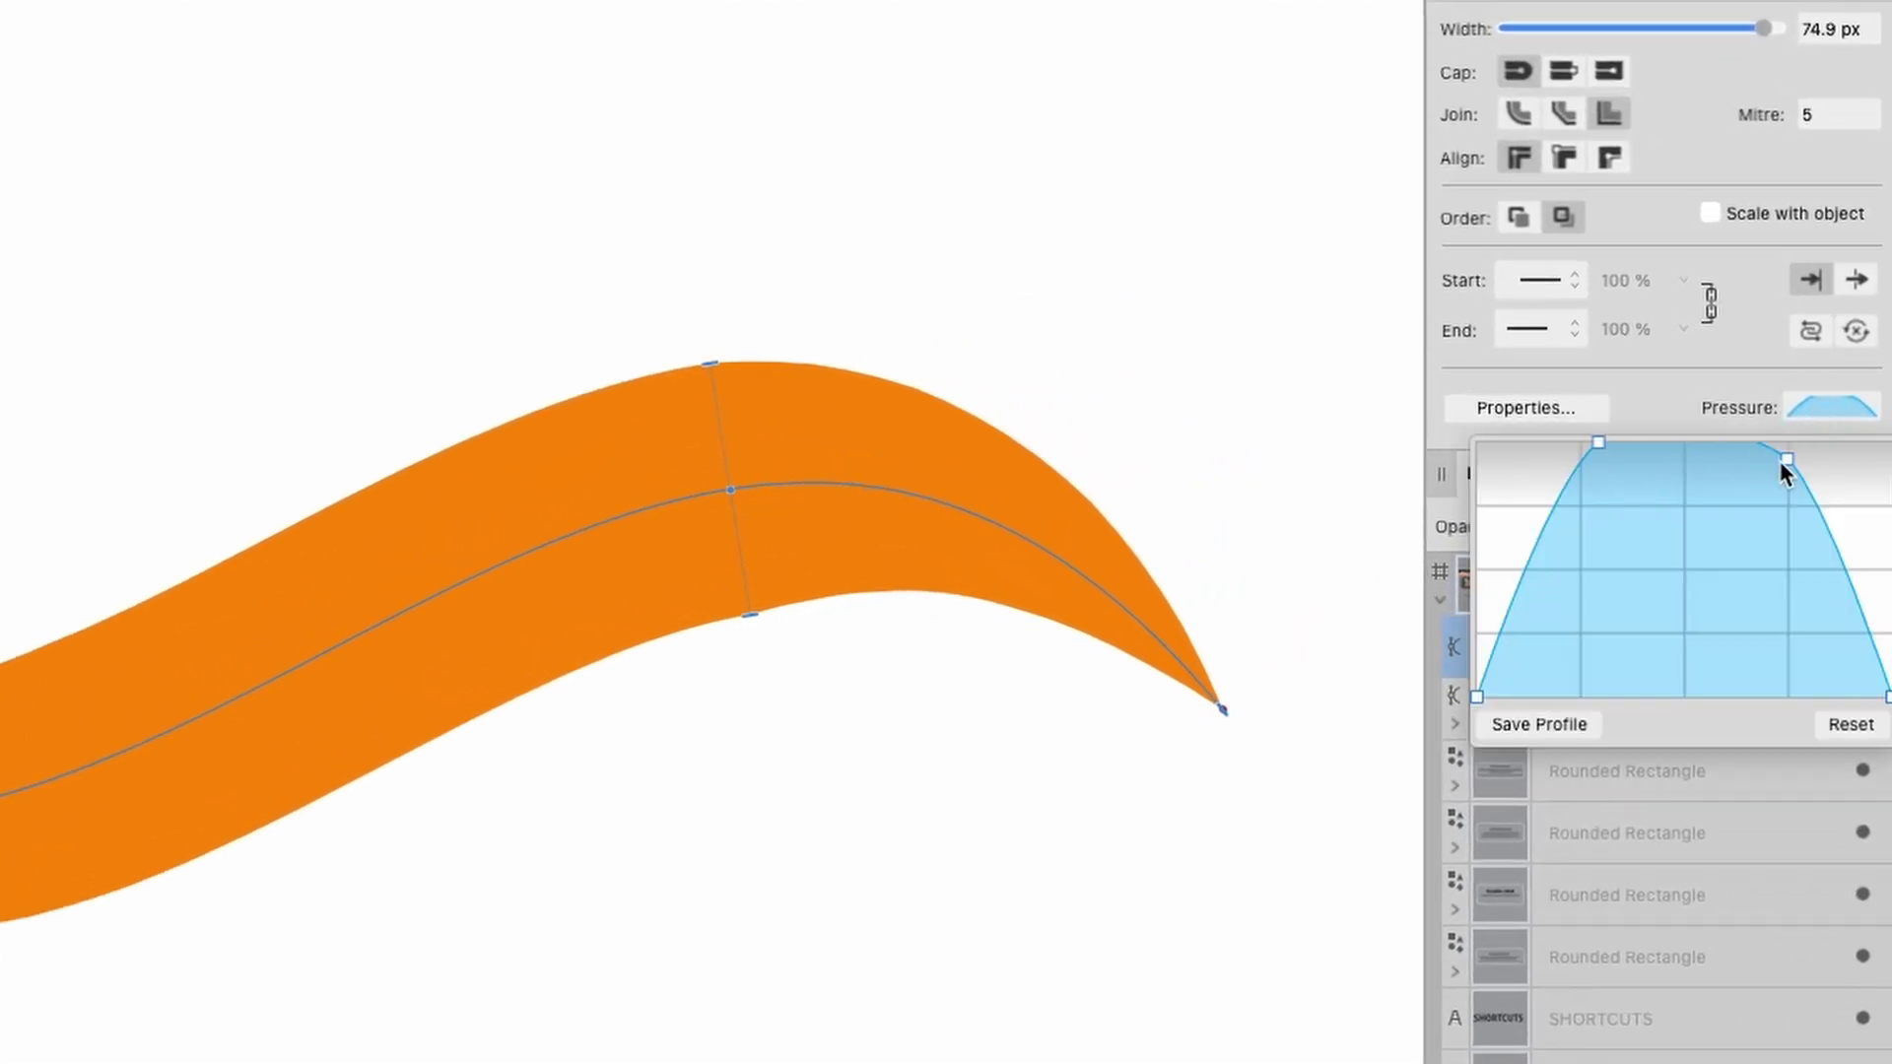
pyautogui.moveTo(1783, 463)
pyautogui.mouseDown()
pyautogui.moveTo(1781, 543)
pyautogui.moveTo(1780, 489)
pyautogui.moveTo(1823, 459)
pyautogui.moveTo(1825, 427)
pyautogui.mouseUp()
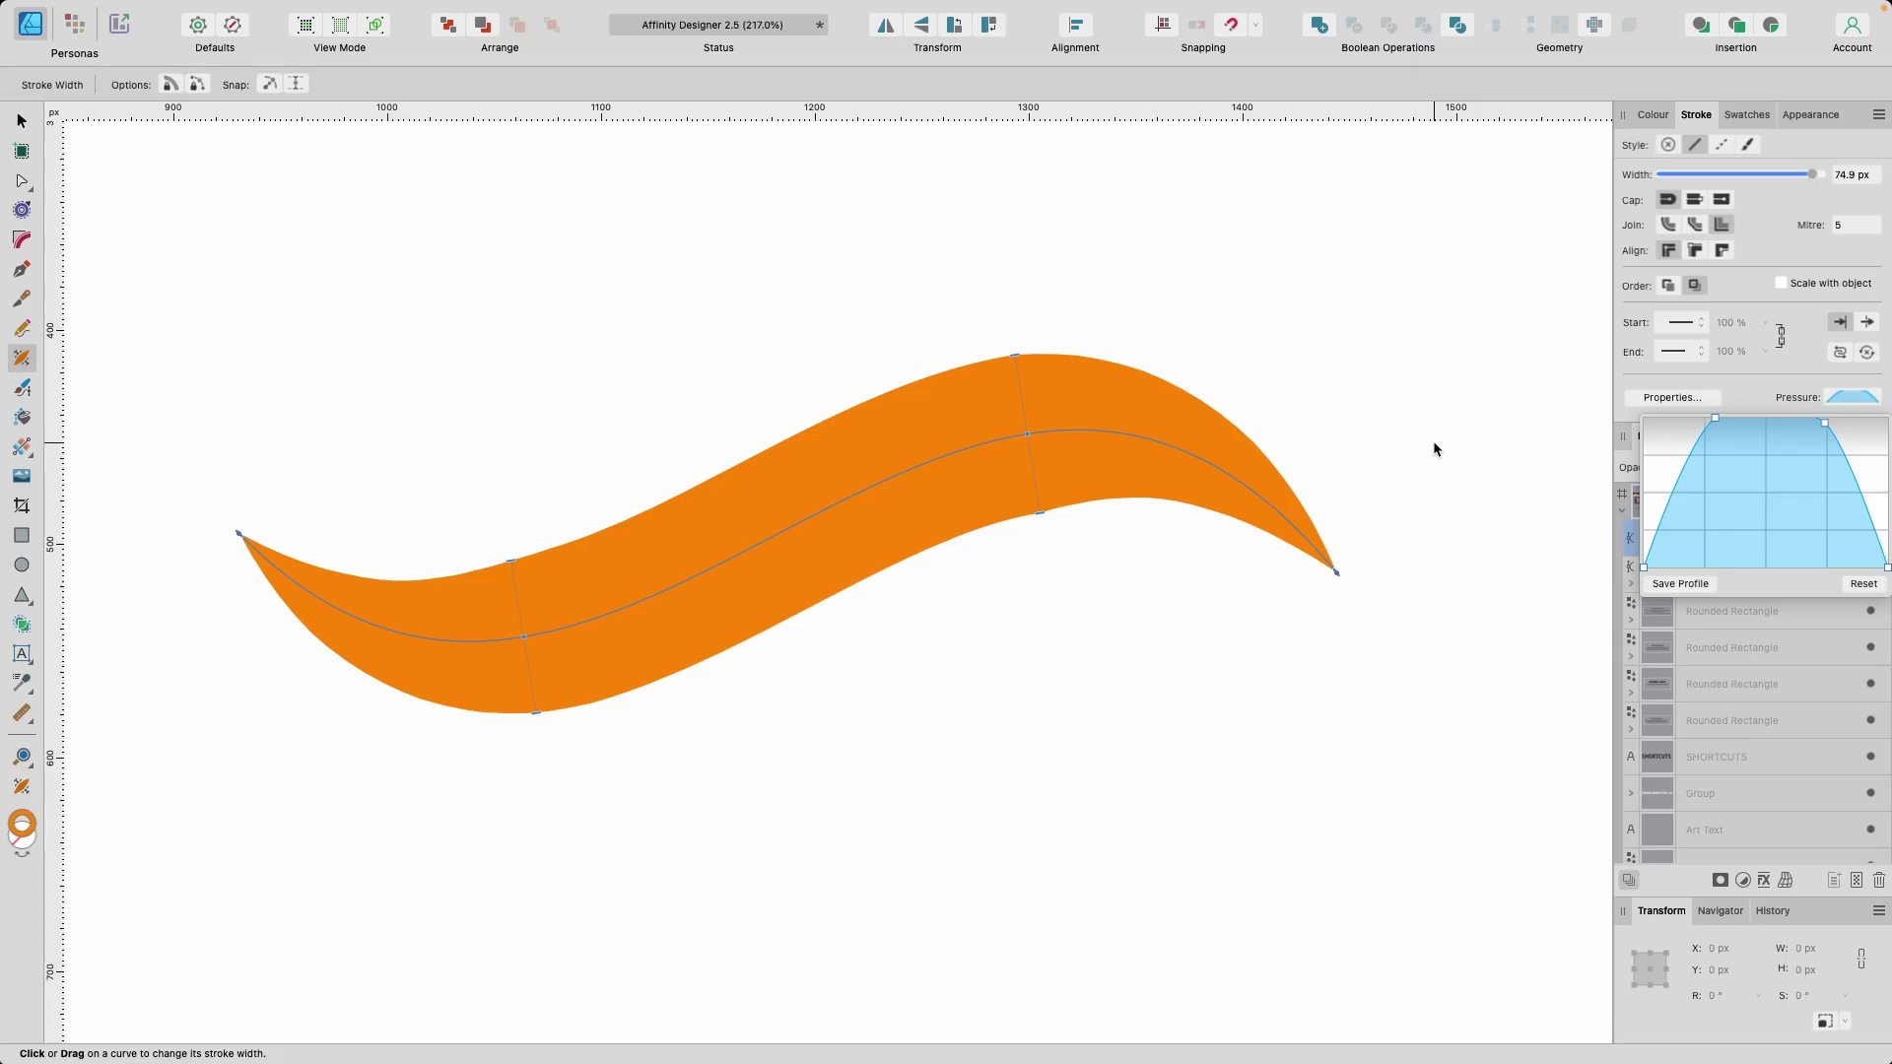
pyautogui.scroll(-10, 1432, 444)
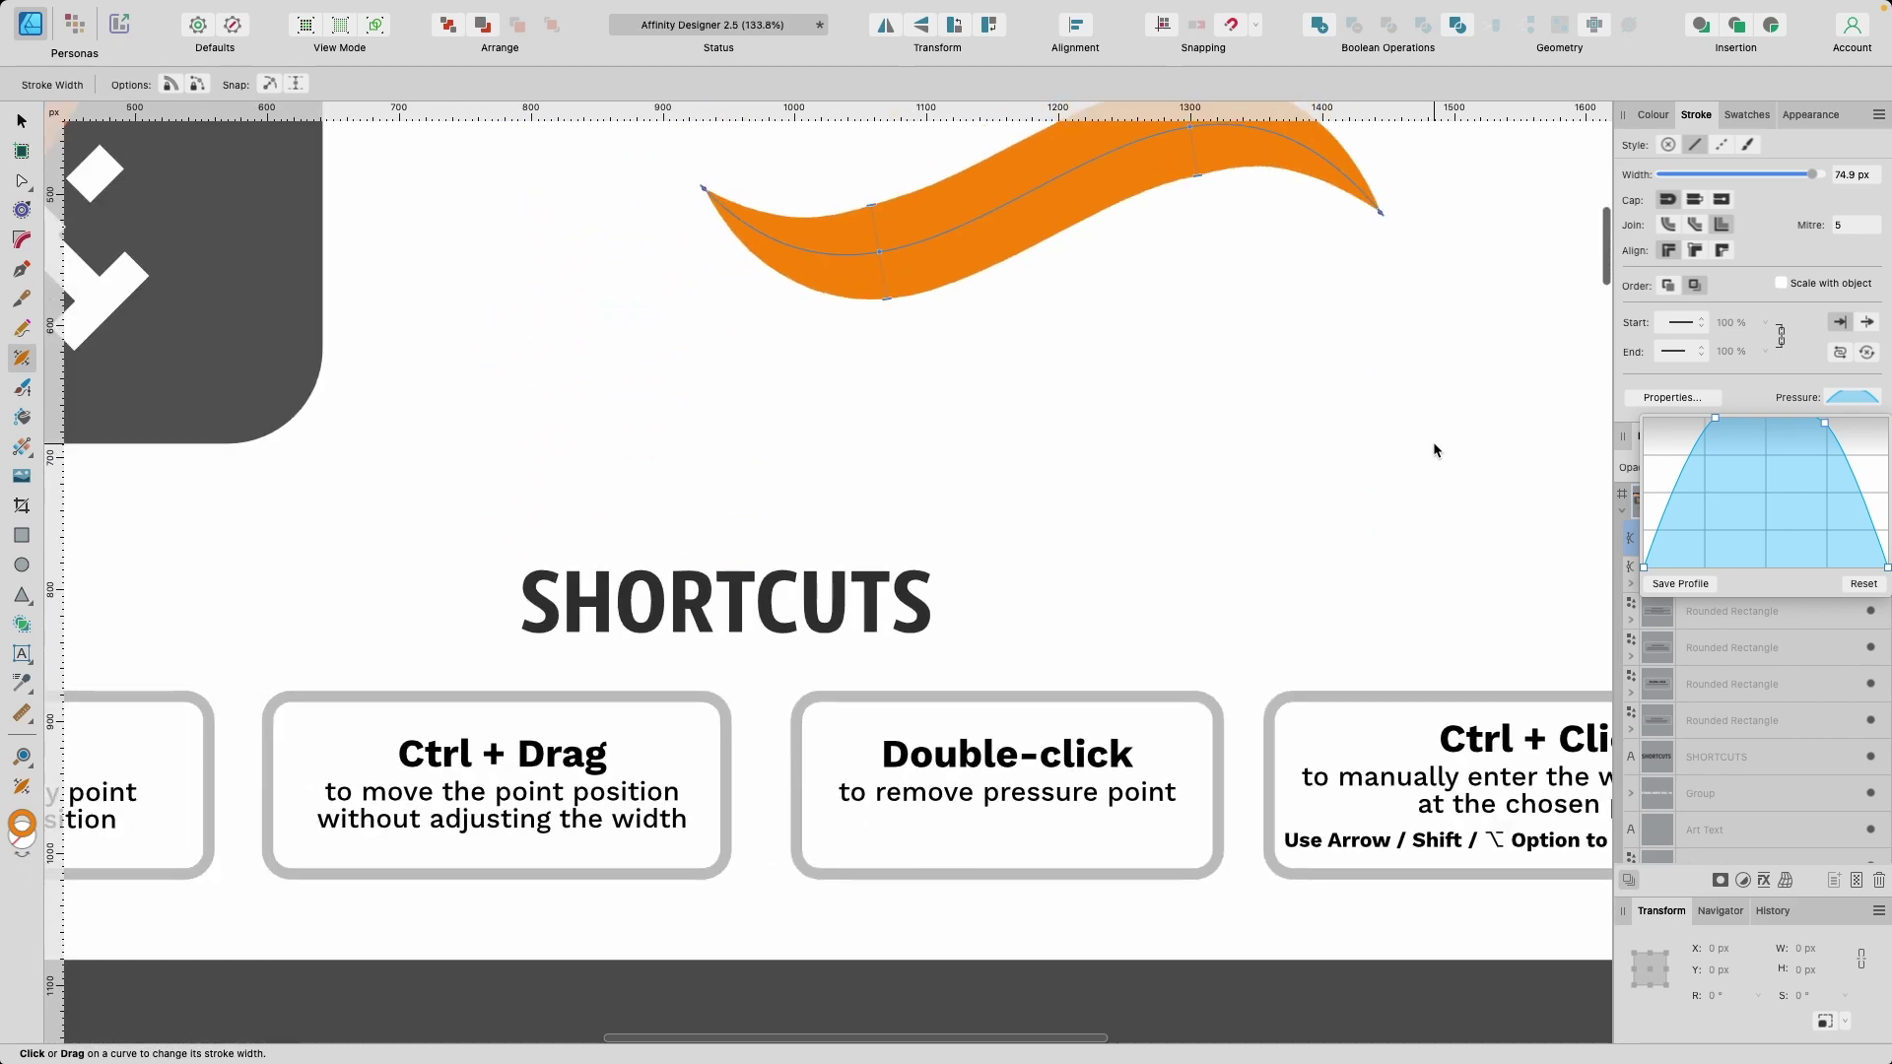
pyautogui.scroll(-4, 1079, 719)
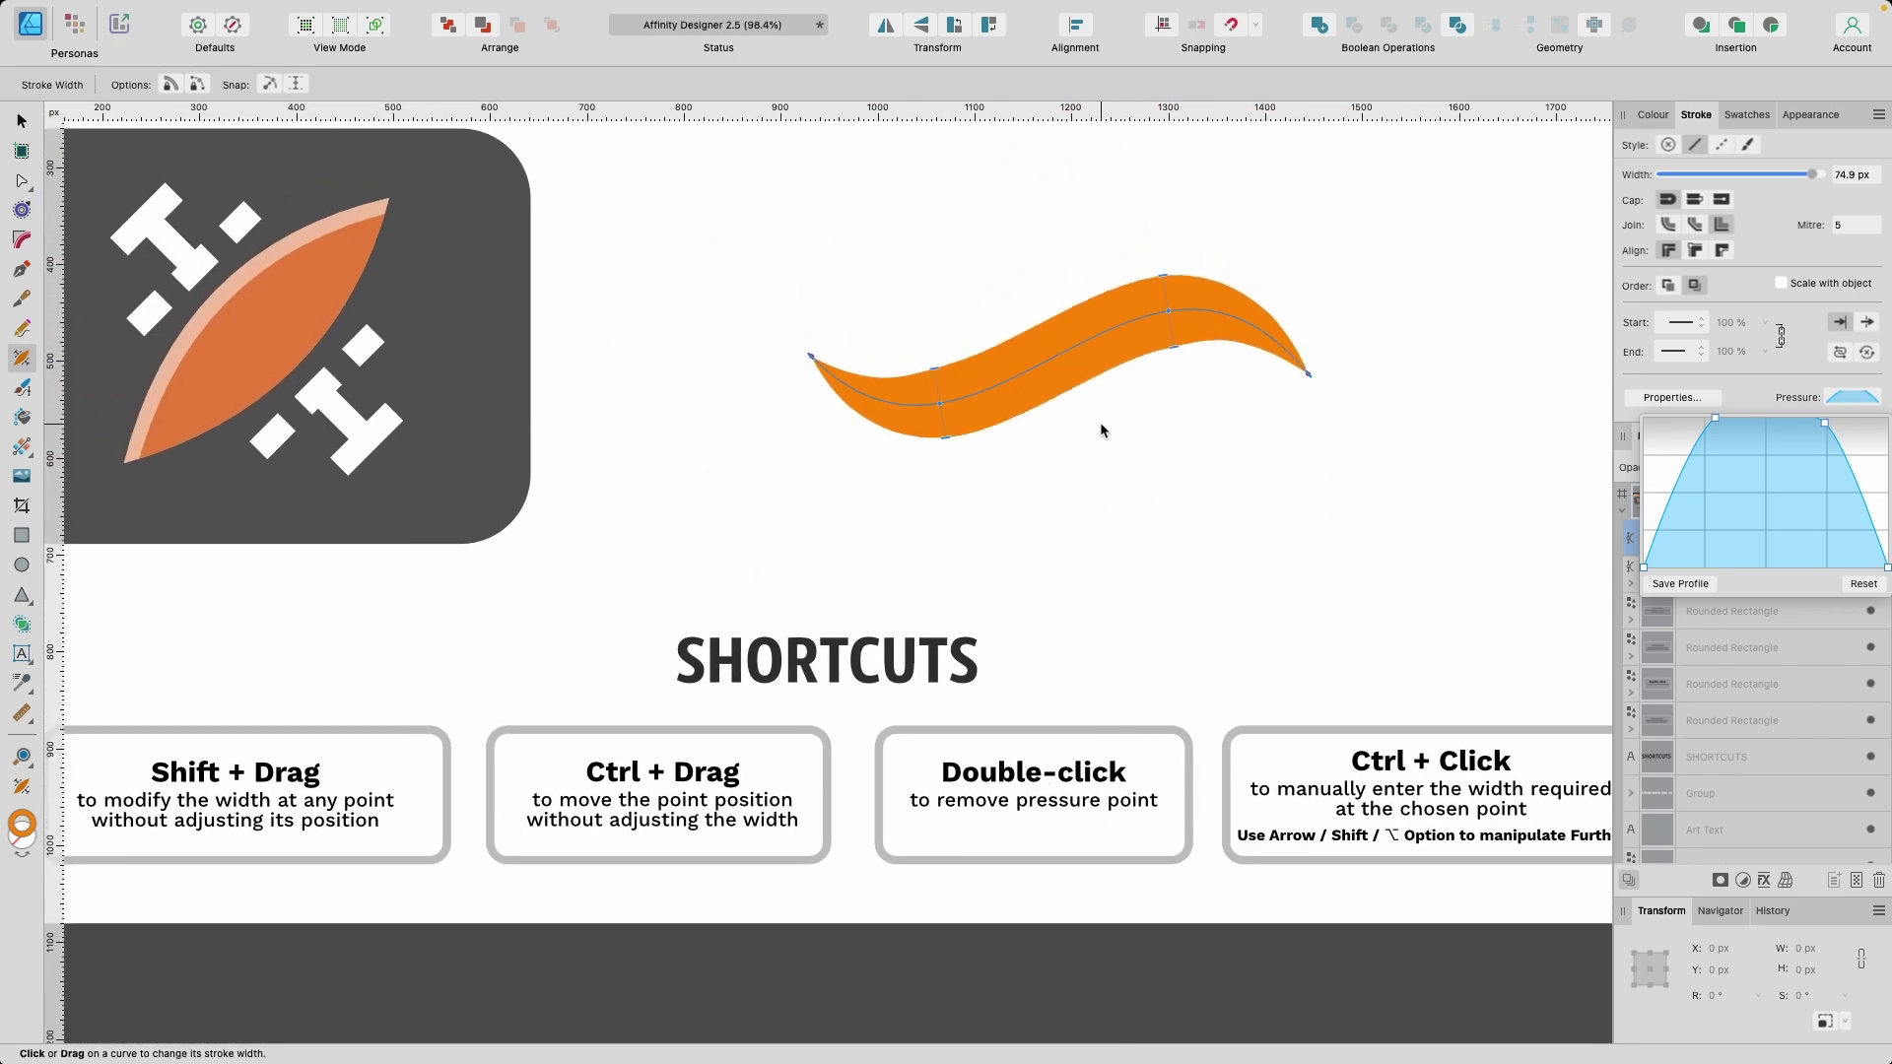
# Add a width point at the curve's middle, widen the stroke there to about 134 px, and remove the point.
pyautogui.scroll(5, 1067, 392)
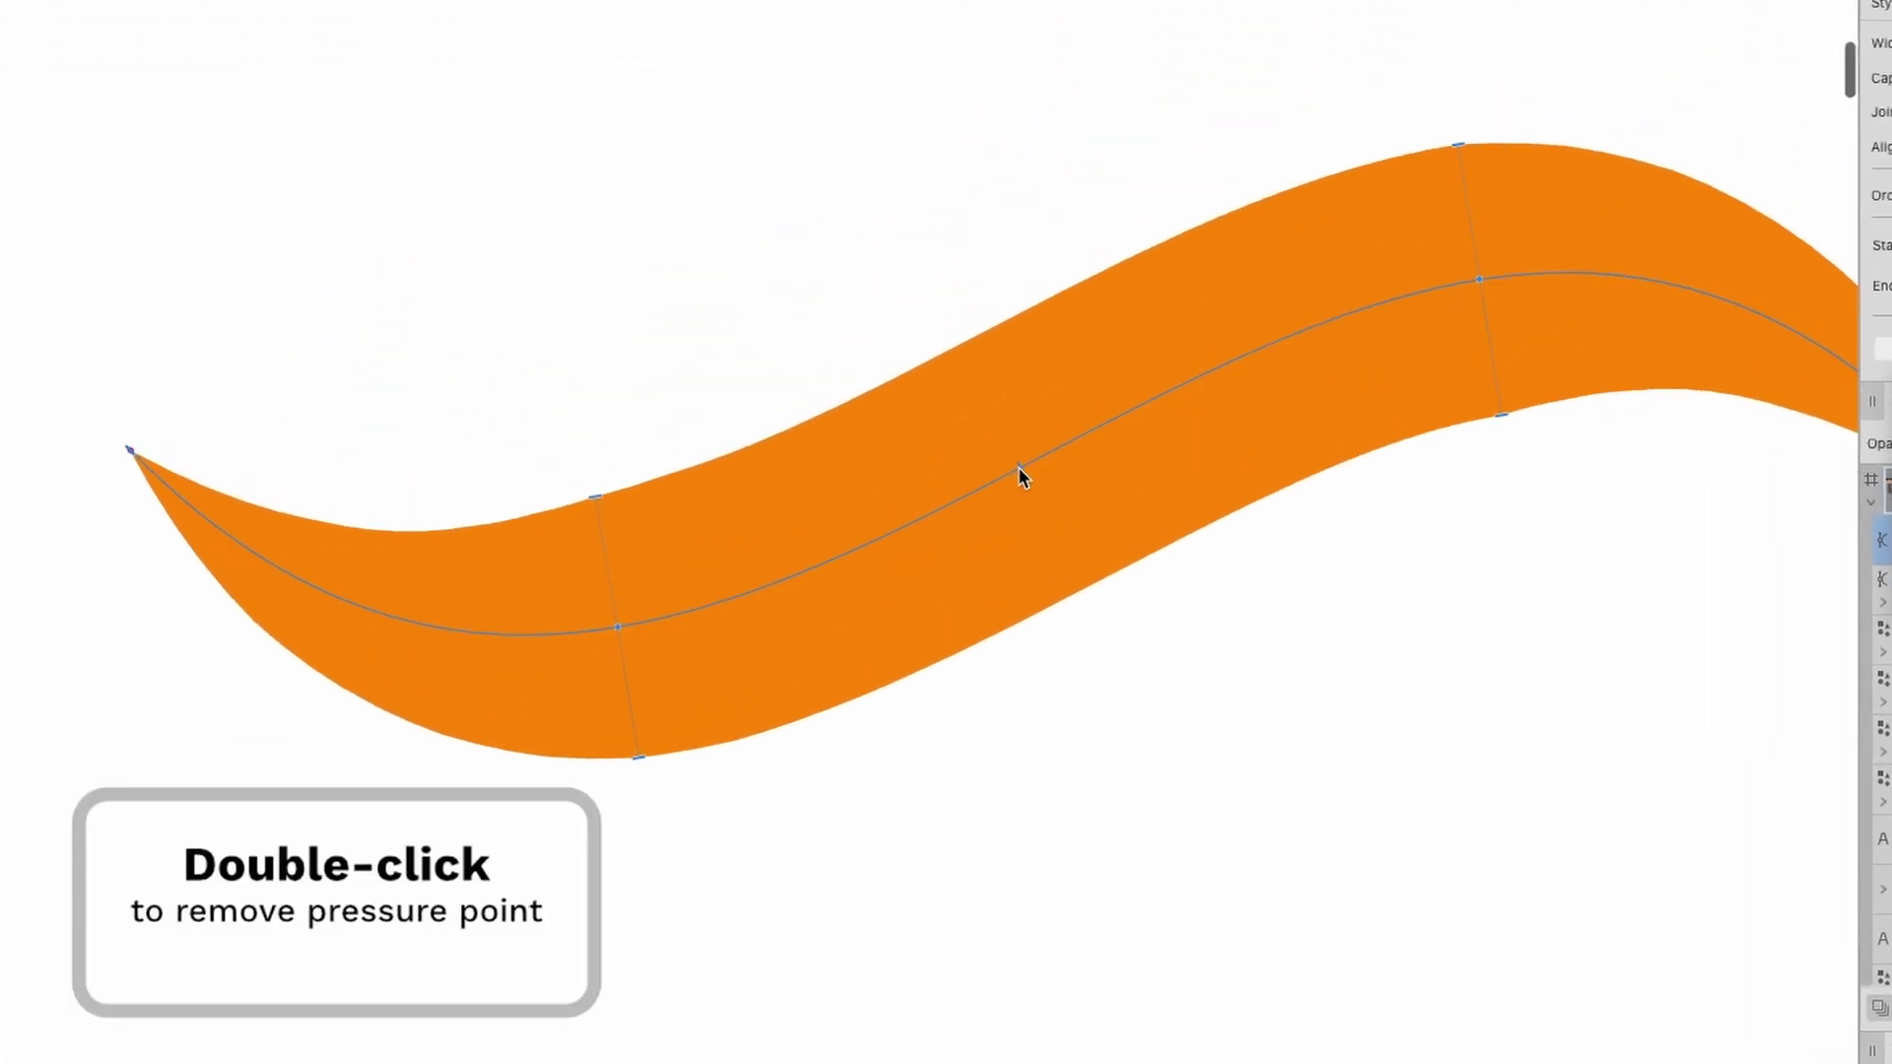
pyautogui.click(1068, 439)
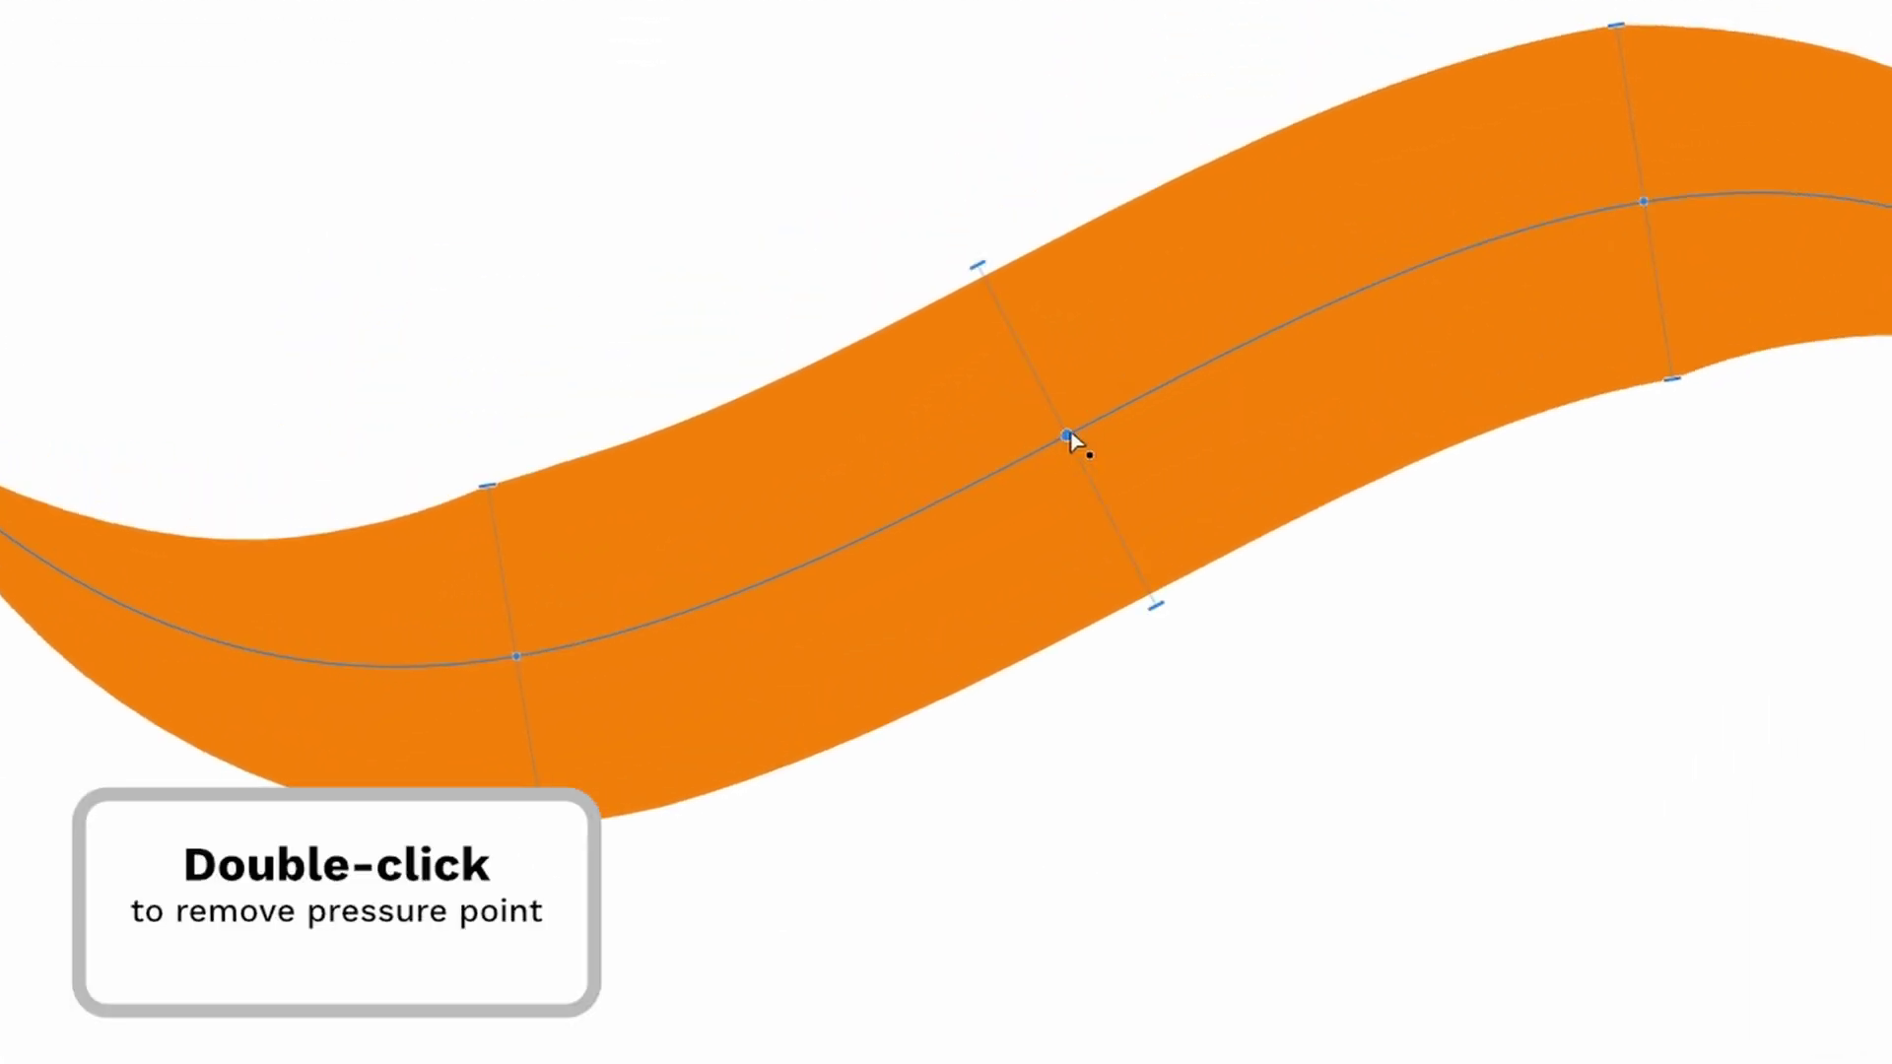
pyautogui.moveTo(980, 264); pyautogui.dragTo(951, 133)
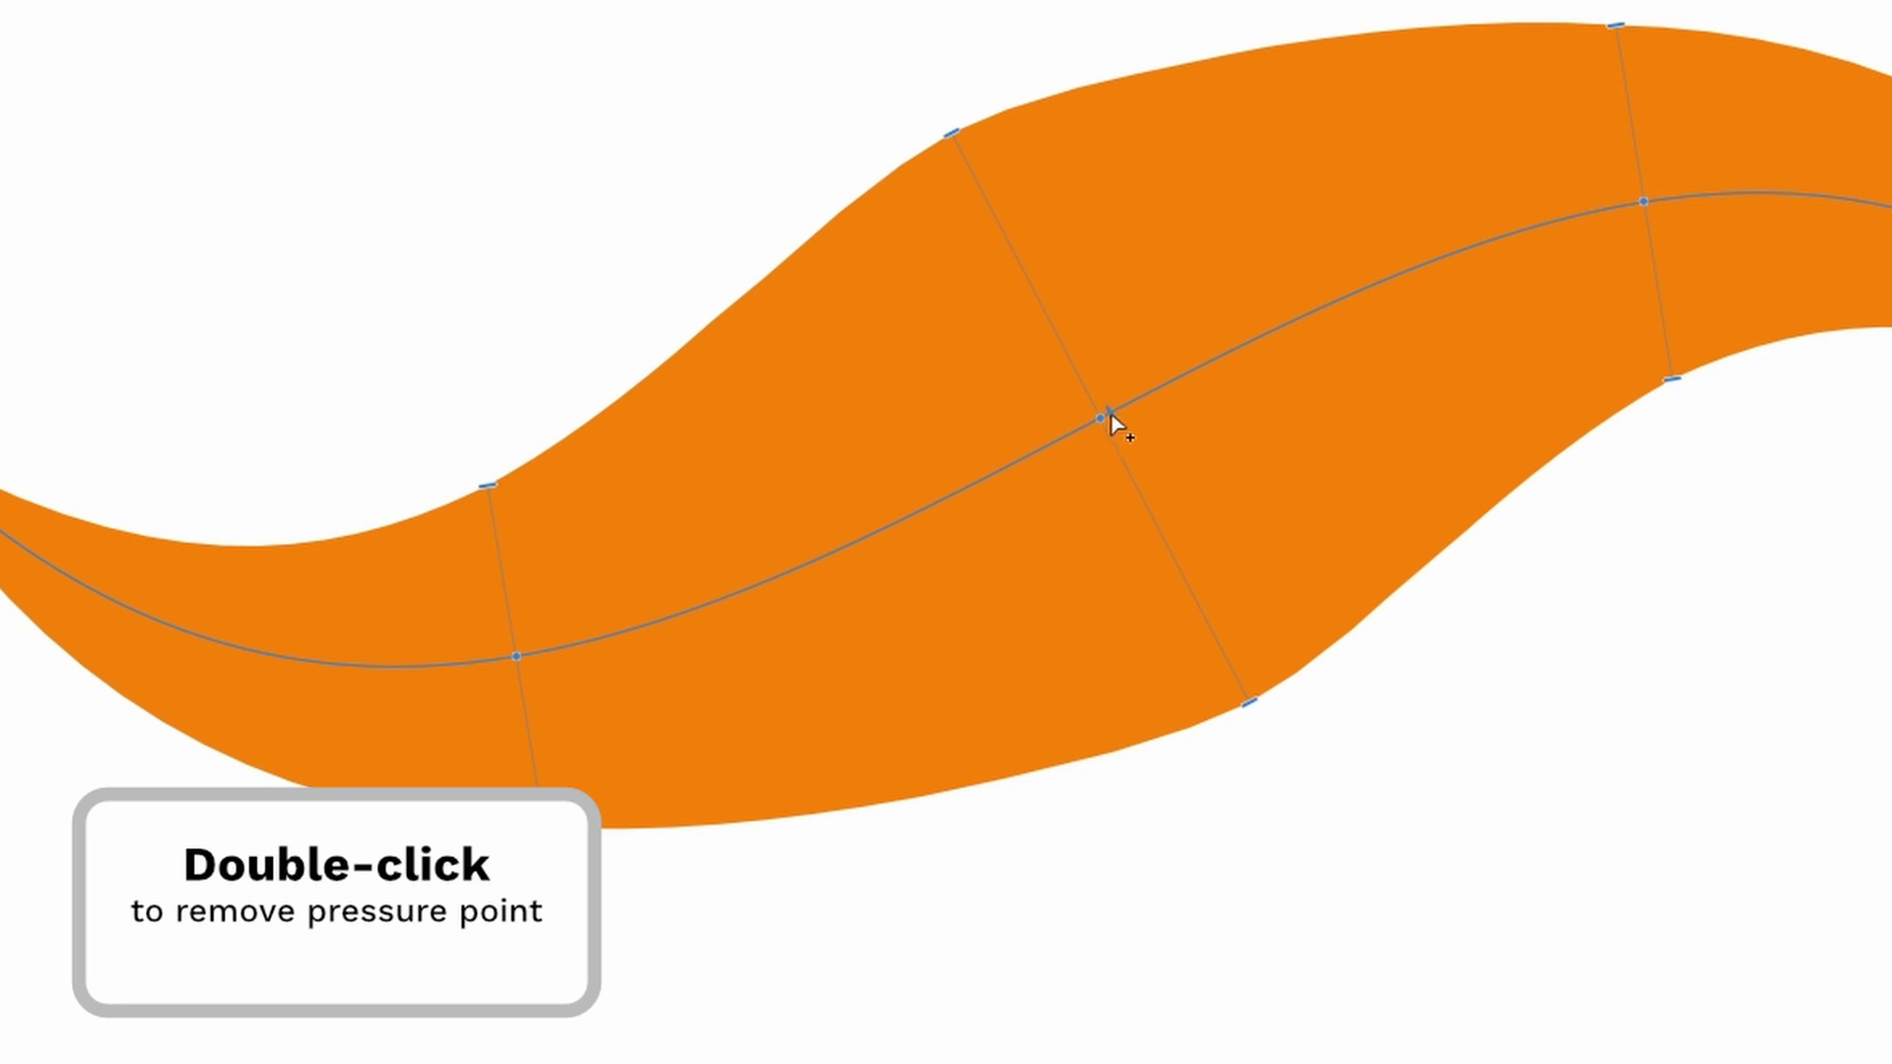
pyautogui.doubleClick(1101, 418)
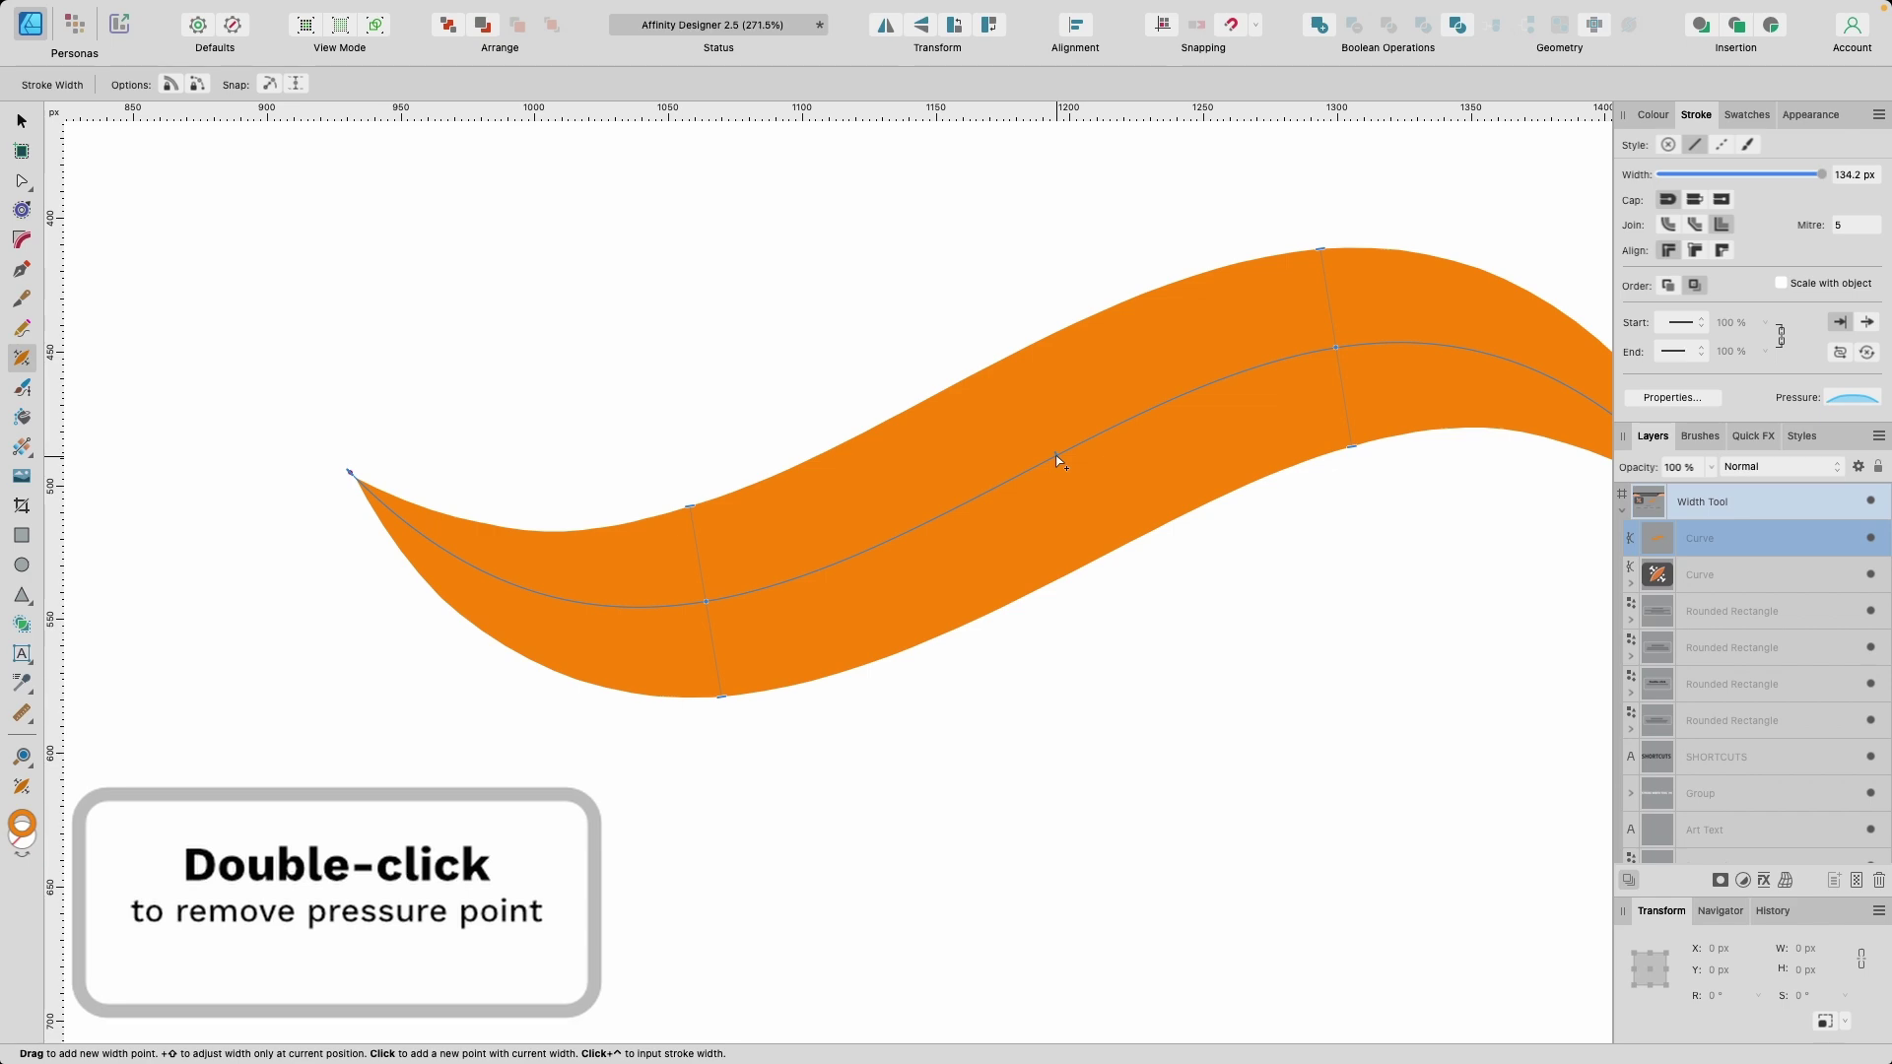
# Add a width point between the two inner width points and slide it slightly along the curve toward its left end.
pyautogui.scroll(-8, 1055, 455)
pyautogui.scroll(5, 555, 826)
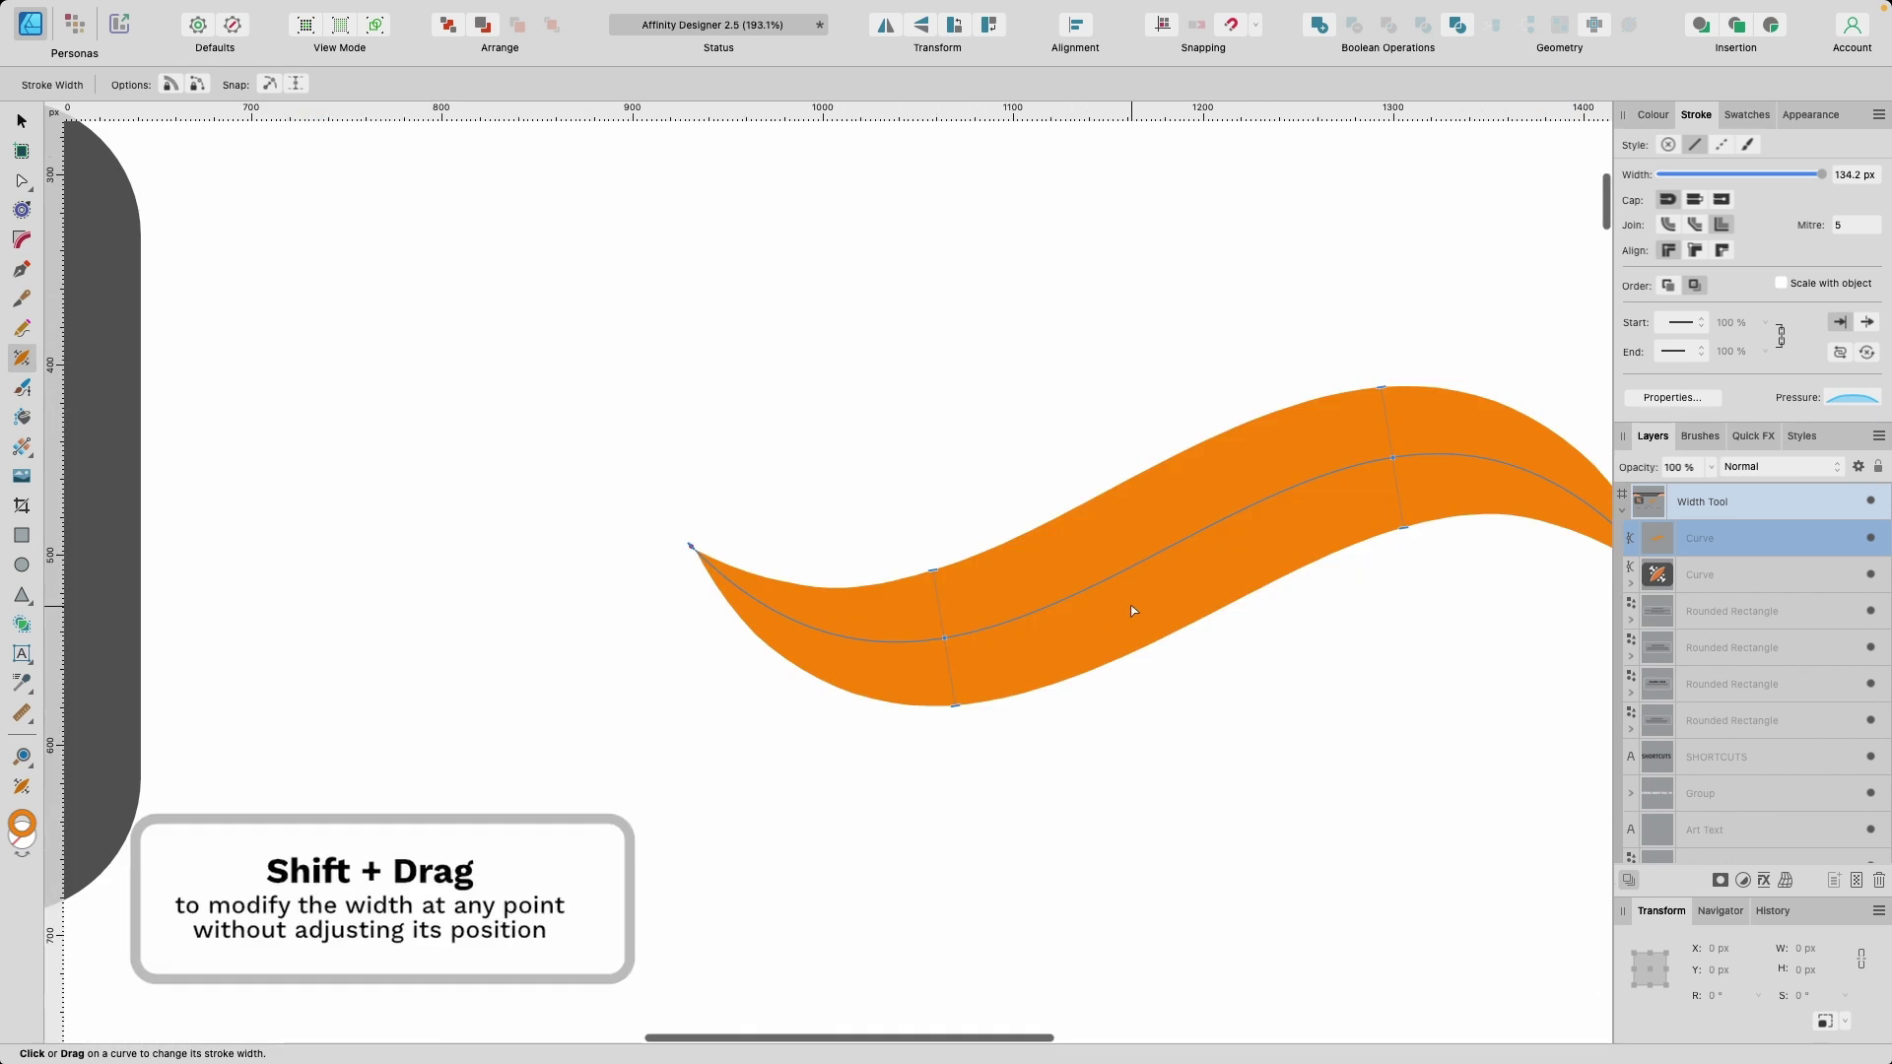
pyautogui.scroll(2, 1131, 605)
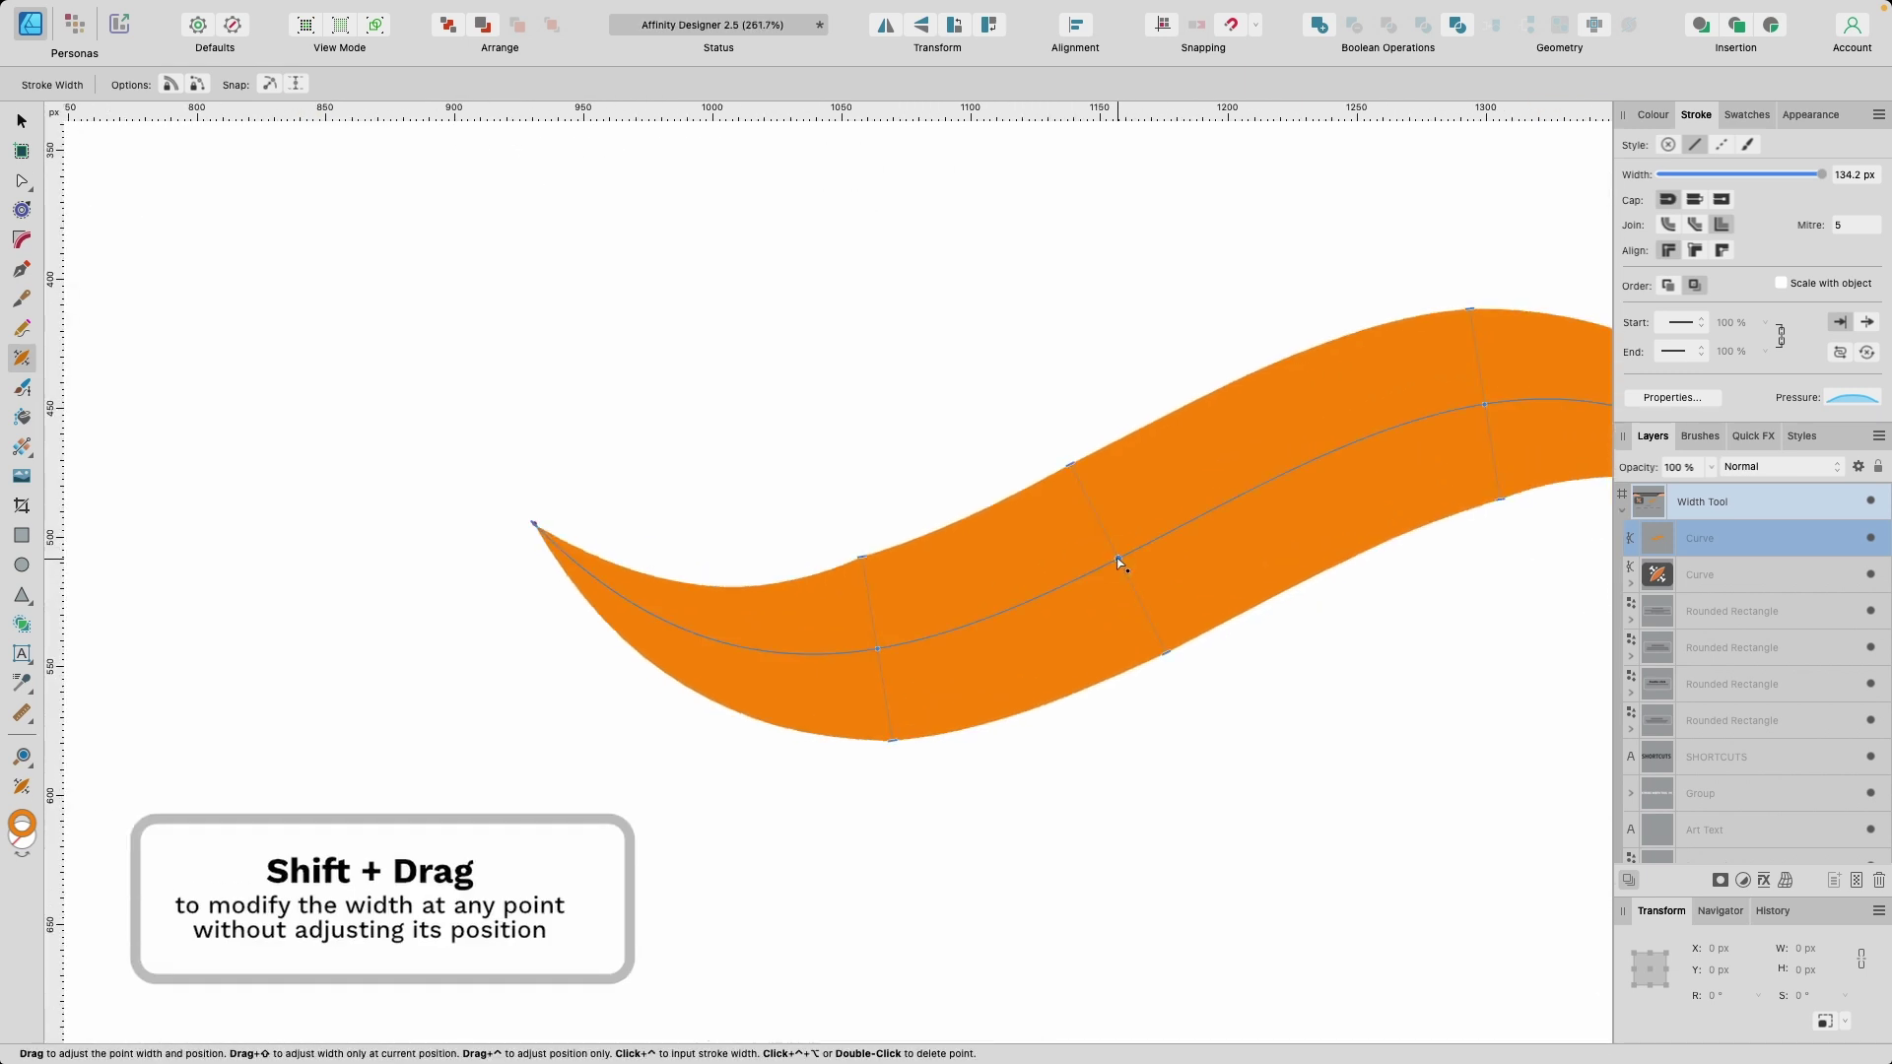
pyautogui.moveTo(1118, 562)
pyautogui.mouseDown()
pyautogui.moveTo(1188, 524)
pyautogui.moveTo(1246, 452)
pyautogui.moveTo(1267, 304)
pyautogui.moveTo(1064, 414)
pyautogui.moveTo(1026, 469)
pyautogui.moveTo(1052, 500)
pyautogui.moveTo(1120, 391)
pyautogui.moveTo(1039, 487)
pyautogui.mouseUp()
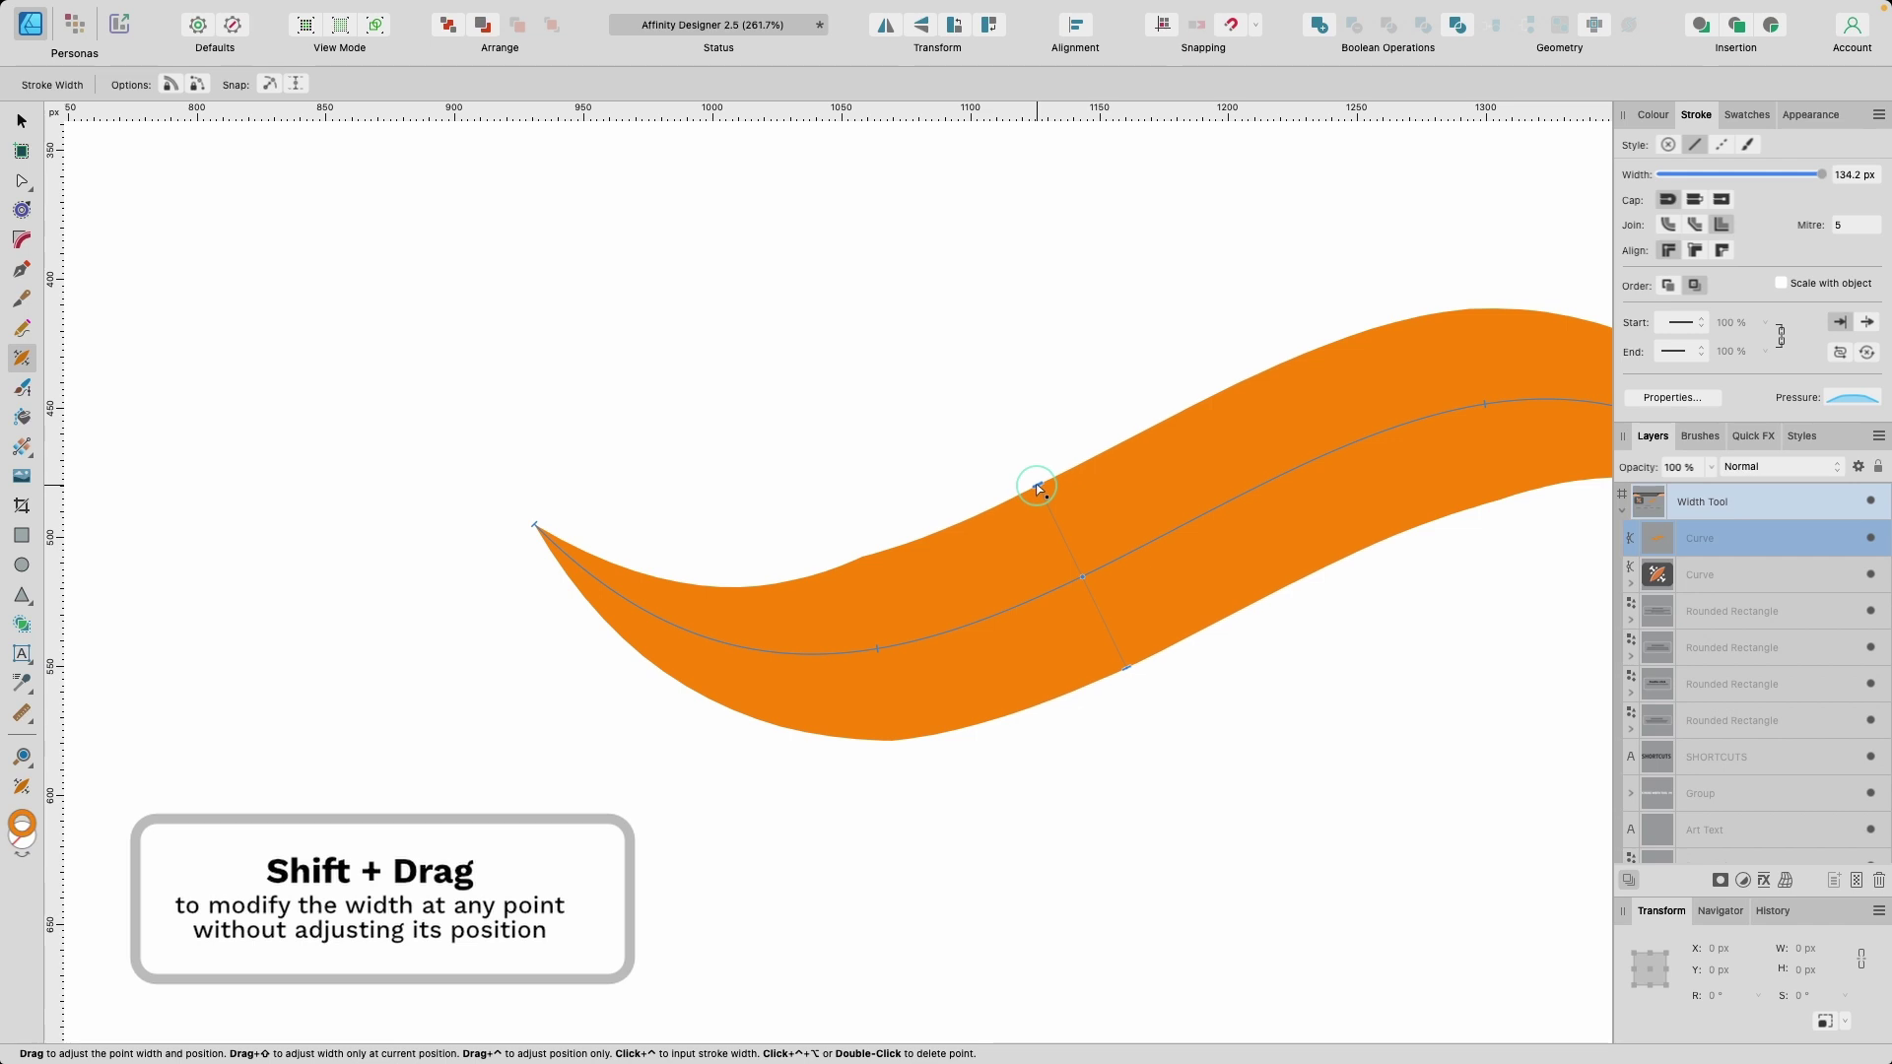
# Widen the stroke at the newly added width point to about 95 px without moving it, and slide the point toward the upper-right crest.
pyautogui.moveTo(1037, 487)
pyautogui.mouseDown()
pyautogui.moveTo(1021, 434)
pyautogui.moveTo(1060, 523)
pyautogui.moveTo(1018, 399)
pyautogui.moveTo(1064, 439)
pyautogui.moveTo(963, 473)
pyautogui.moveTo(1137, 395)
pyautogui.moveTo(912, 511)
pyautogui.moveTo(1107, 439)
pyautogui.moveTo(1035, 490)
pyautogui.moveTo(1085, 470)
pyautogui.moveTo(1014, 473)
pyautogui.mouseUp()
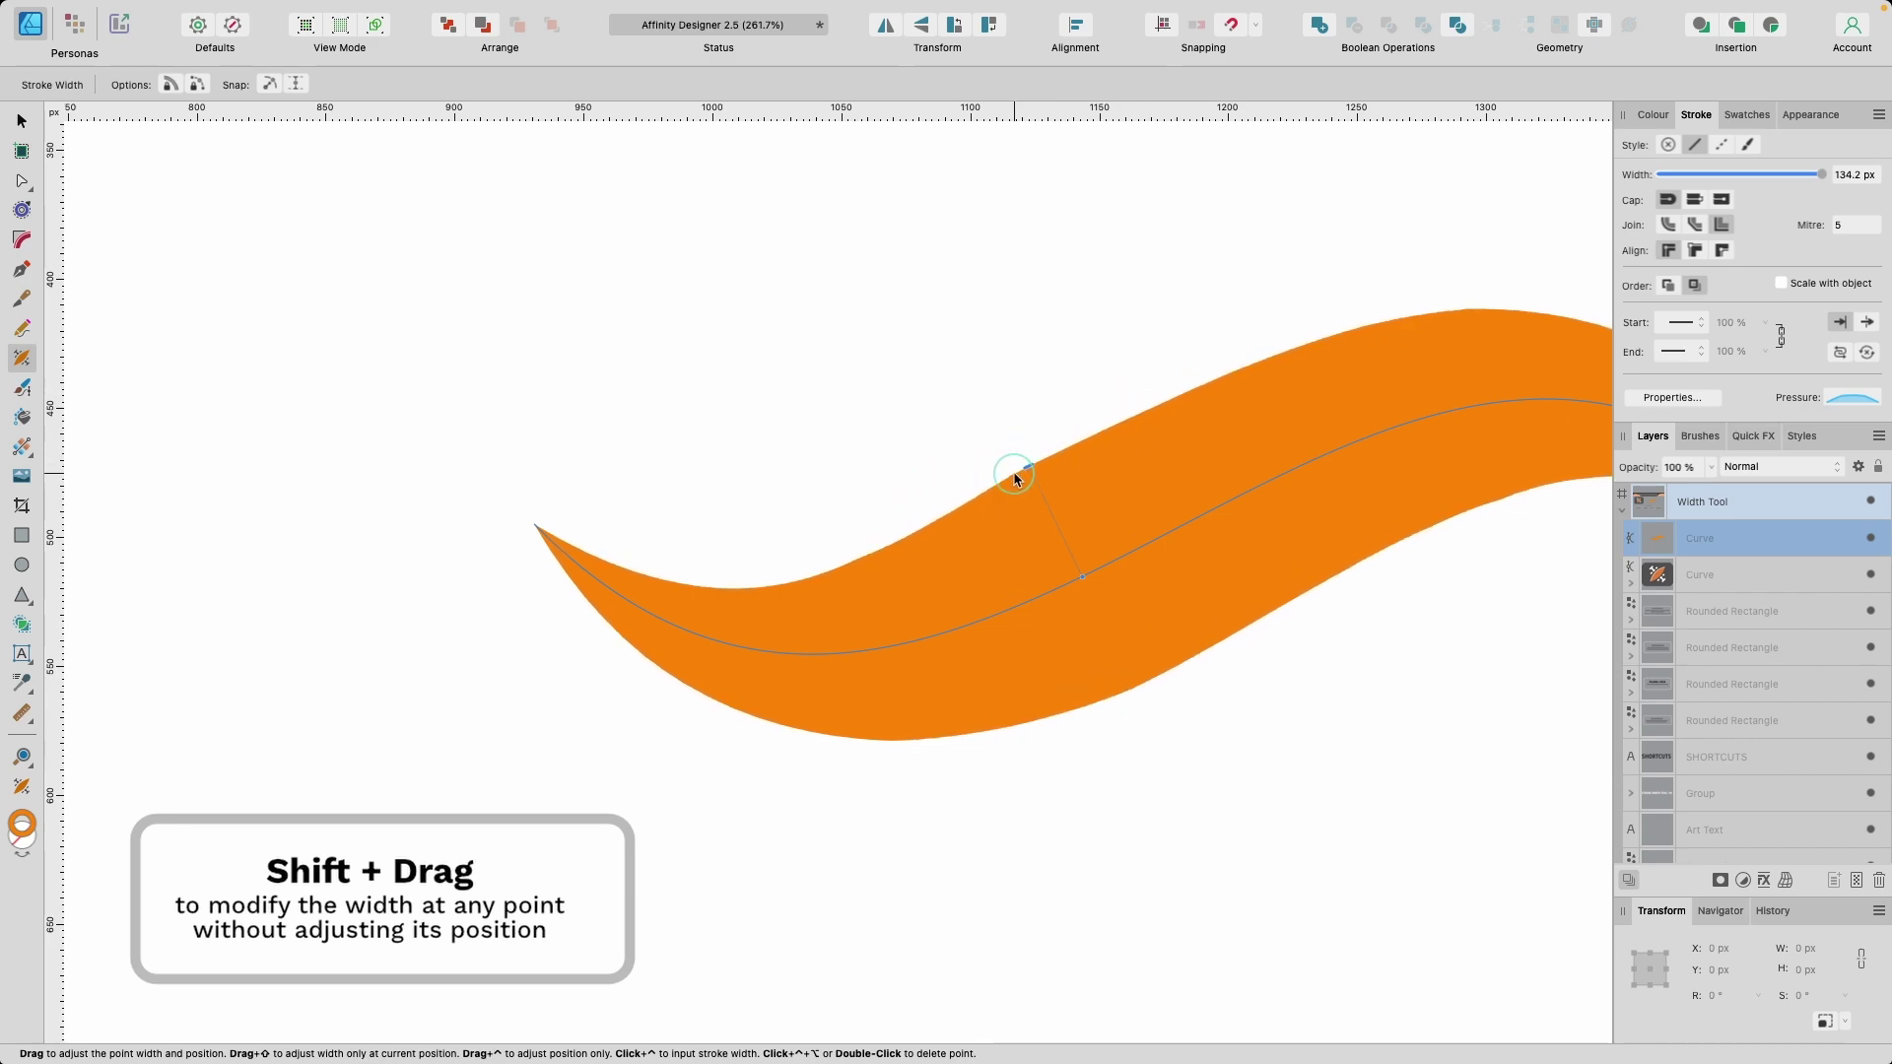
pyautogui.scroll(-5, 1181, 523)
pyautogui.scroll(-2, 1180, 523)
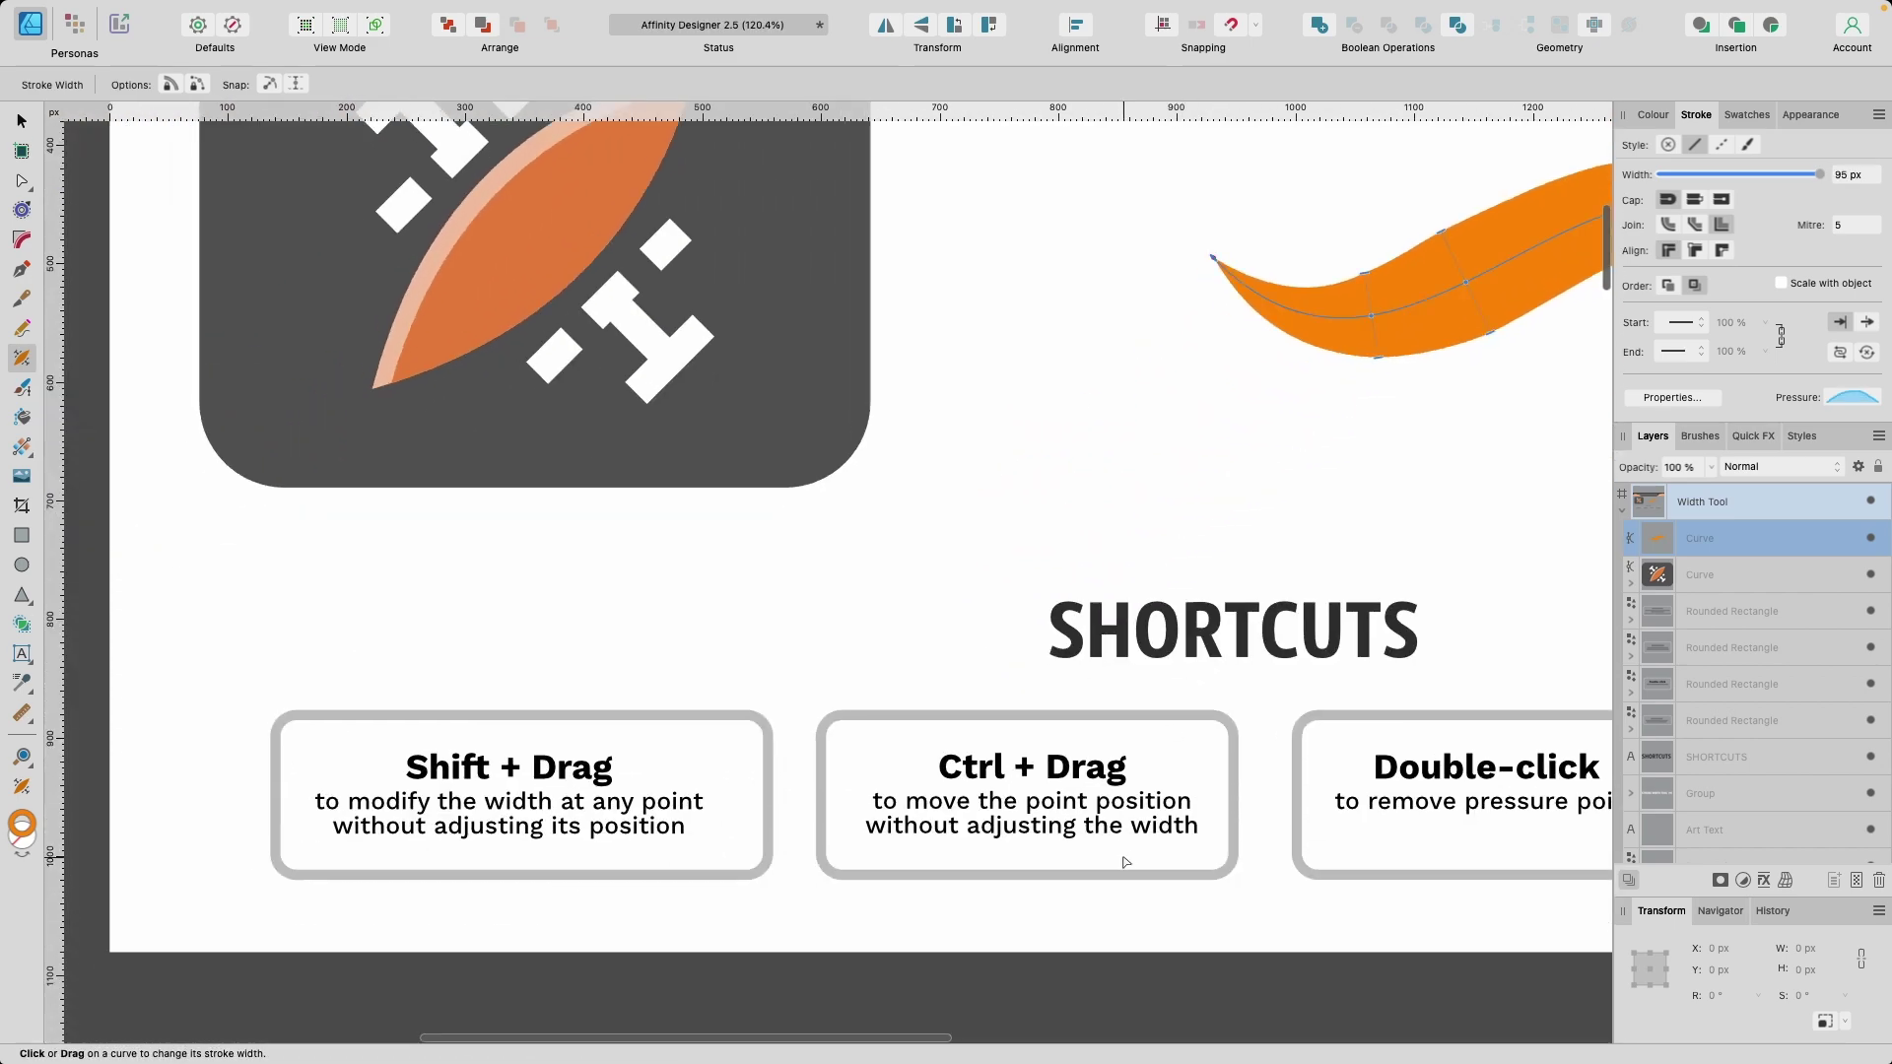
pyautogui.scroll(3, 1124, 825)
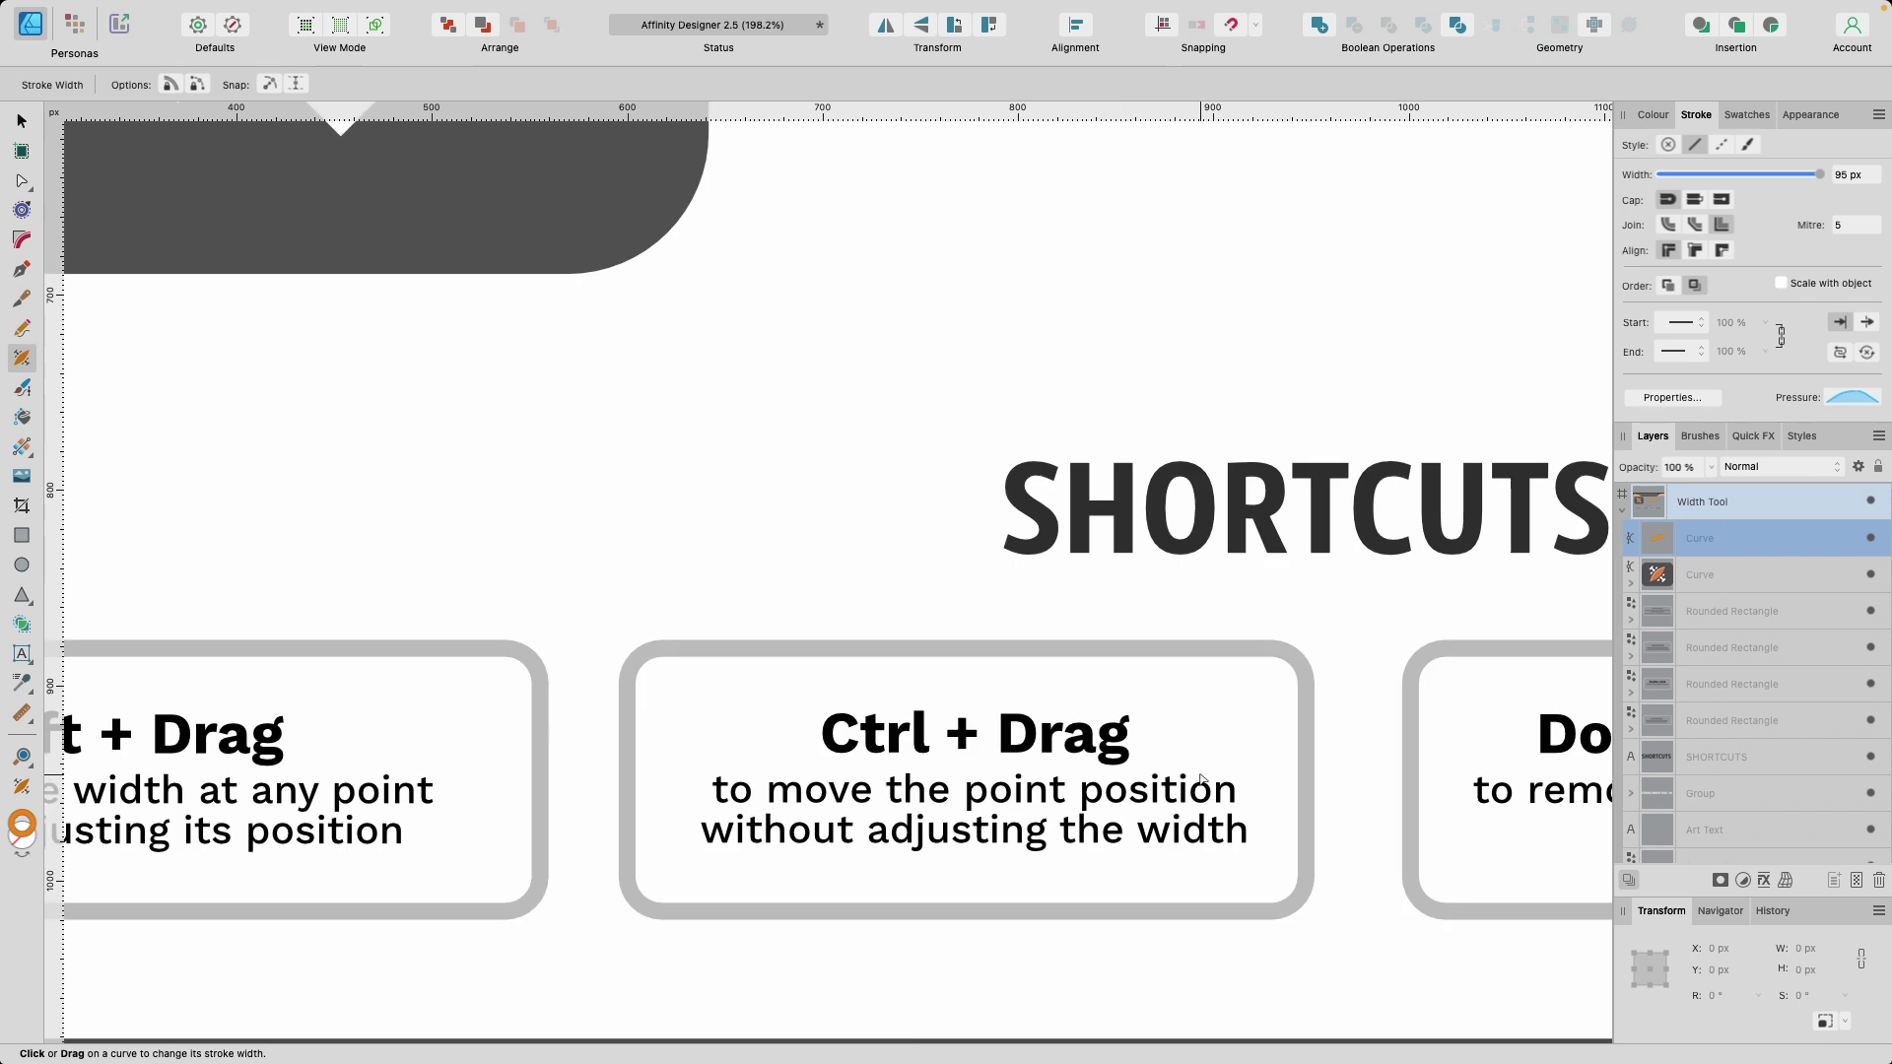
pyautogui.scroll(3, 1201, 779)
pyautogui.scroll(3, 1005, 489)
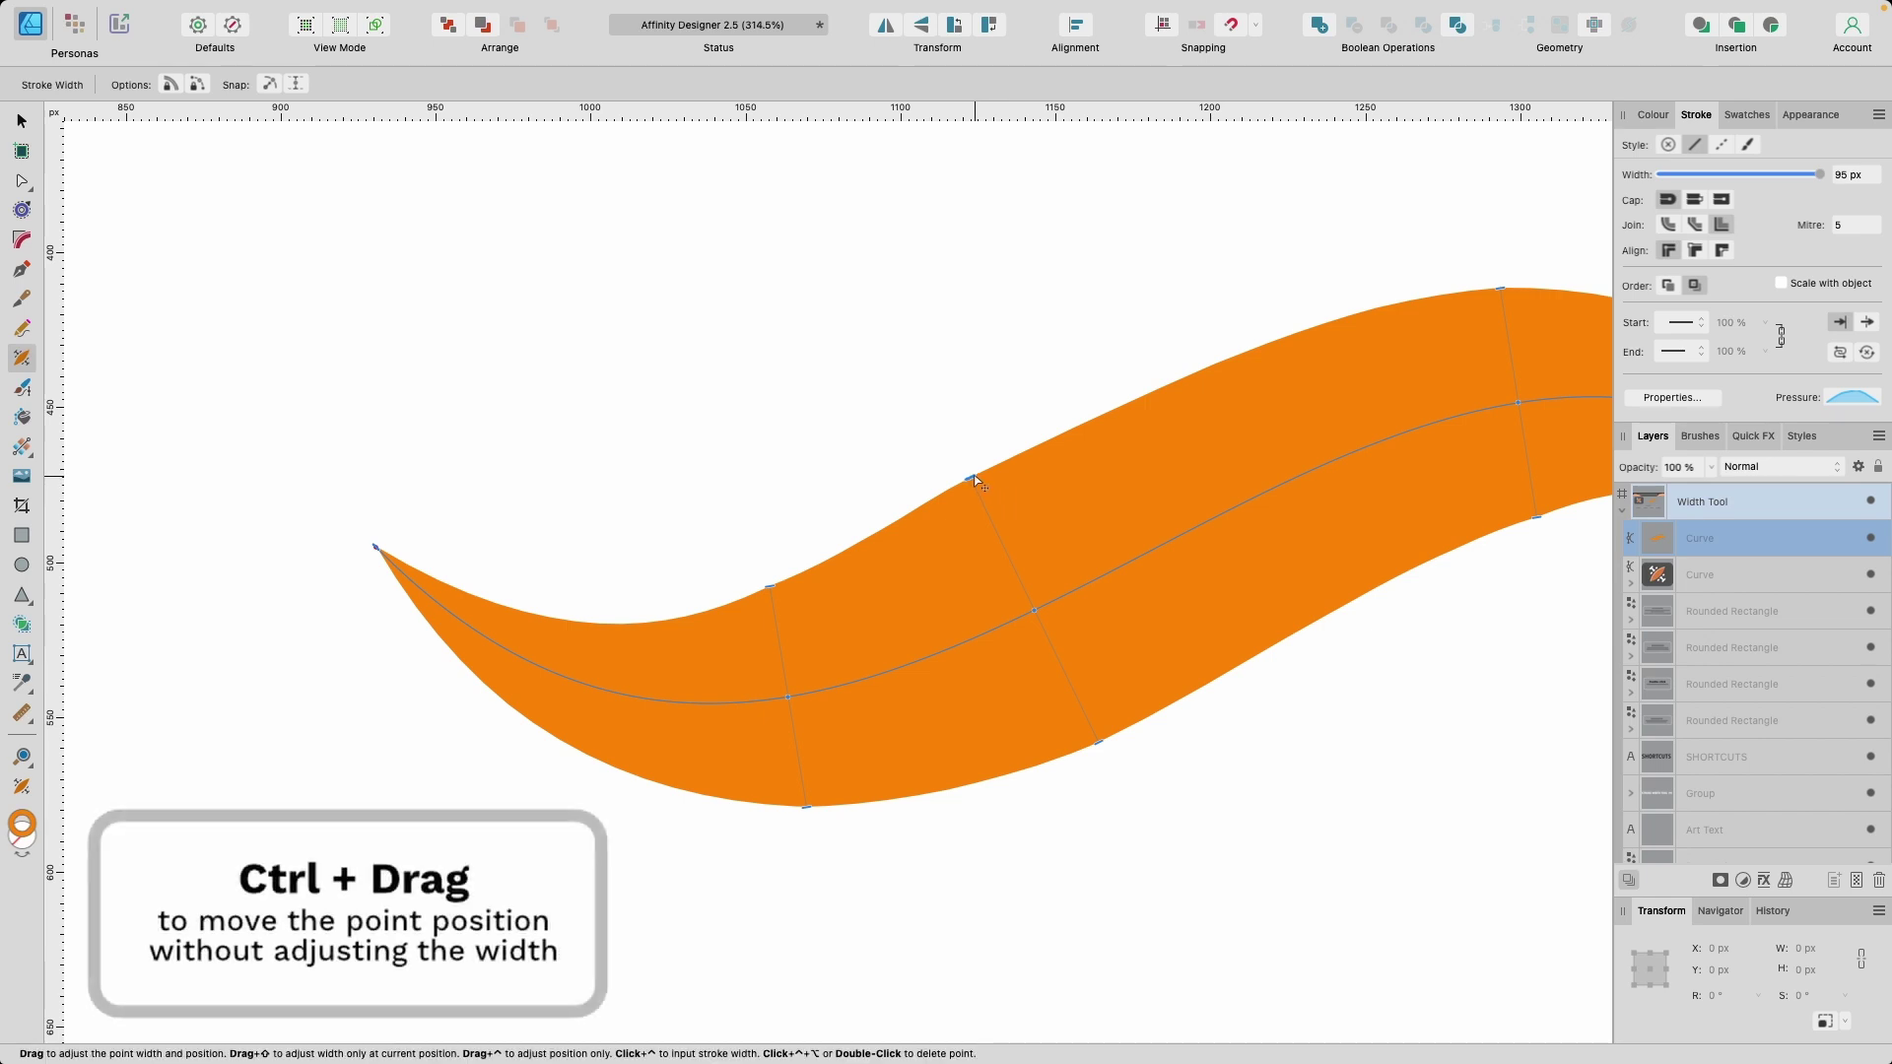
pyautogui.moveTo(974, 480)
pyautogui.mouseDown()
pyautogui.moveTo(1275, 330)
pyautogui.moveTo(841, 465)
pyautogui.moveTo(941, 525)
pyautogui.moveTo(887, 346)
pyautogui.moveTo(937, 448)
pyautogui.moveTo(1103, 558)
pyautogui.mouseUp()
pyautogui.moveTo(976, 335)
pyautogui.mouseDown()
pyautogui.moveTo(1030, 625)
pyautogui.moveTo(937, 414)
pyautogui.moveTo(811, 469)
pyautogui.moveTo(819, 490)
pyautogui.moveTo(1064, 410)
pyautogui.mouseUp()
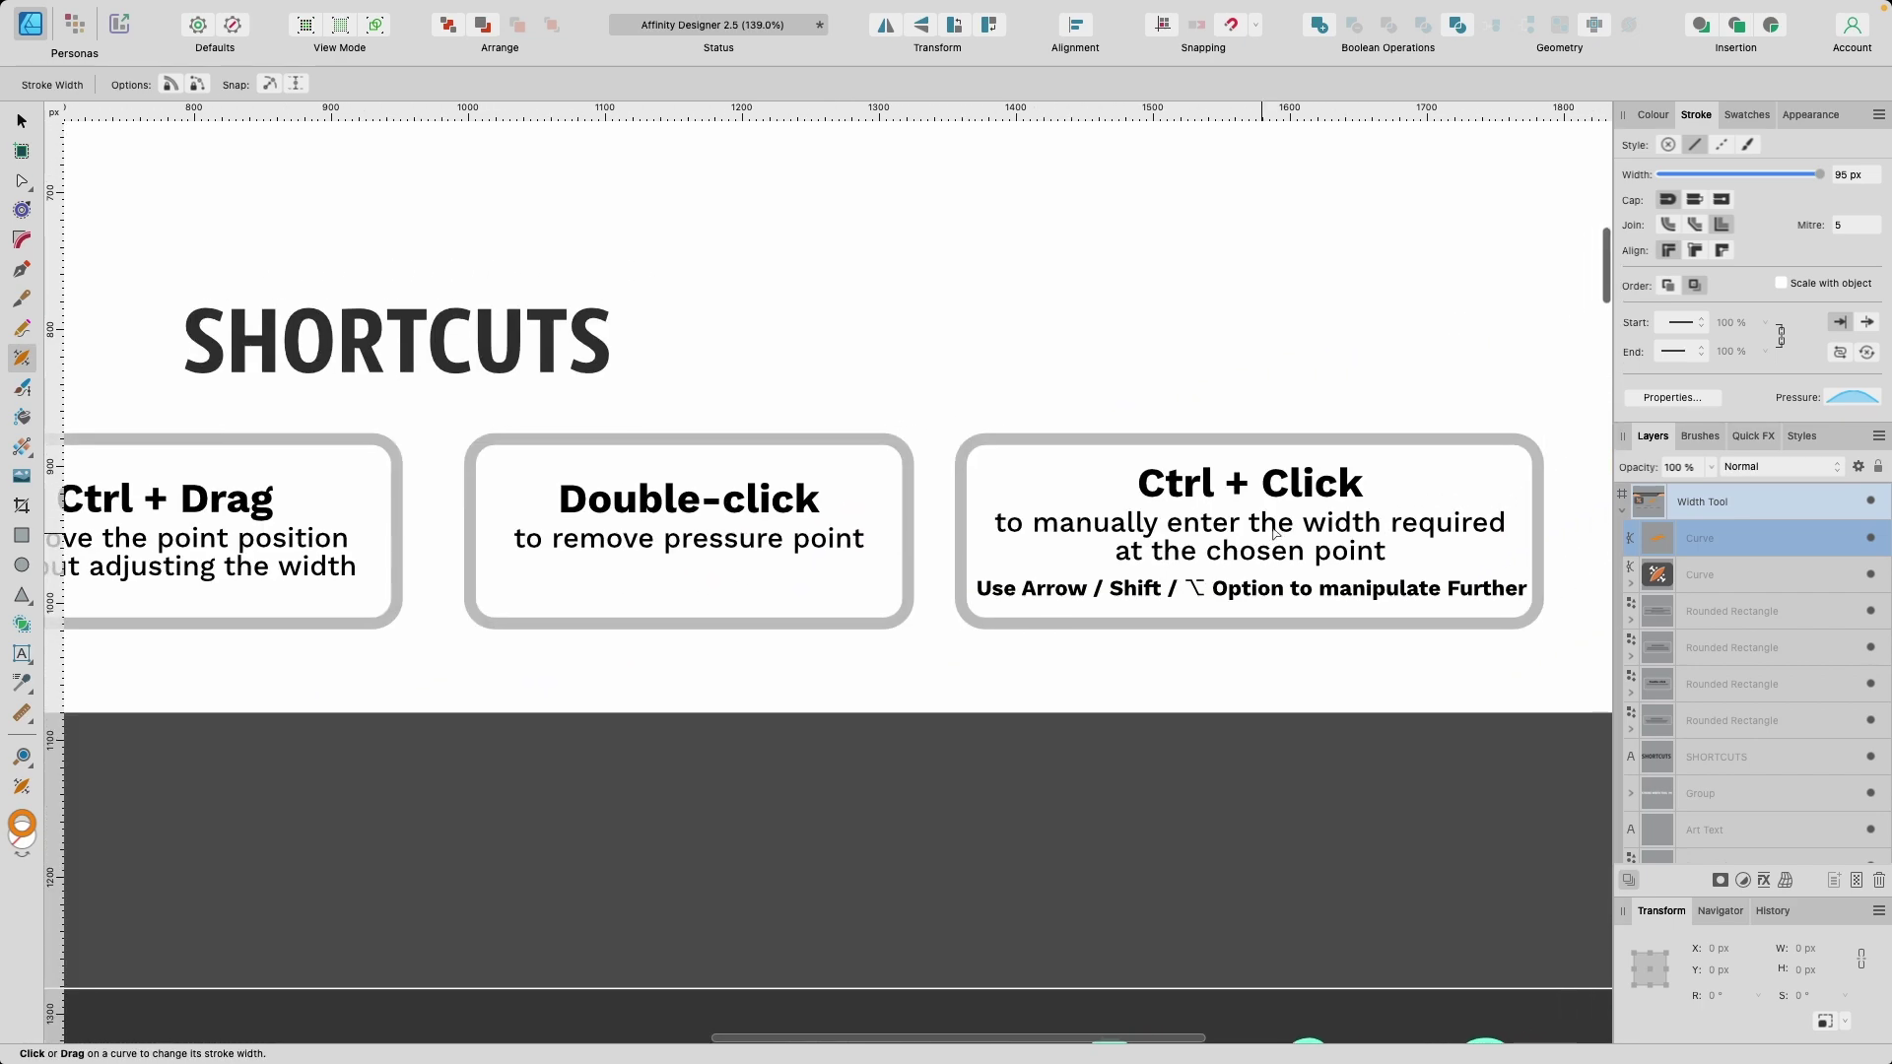
# Set the stroke width at the curve's middle width point to exactly 80 px.
pyautogui.scroll(5, 1274, 534)
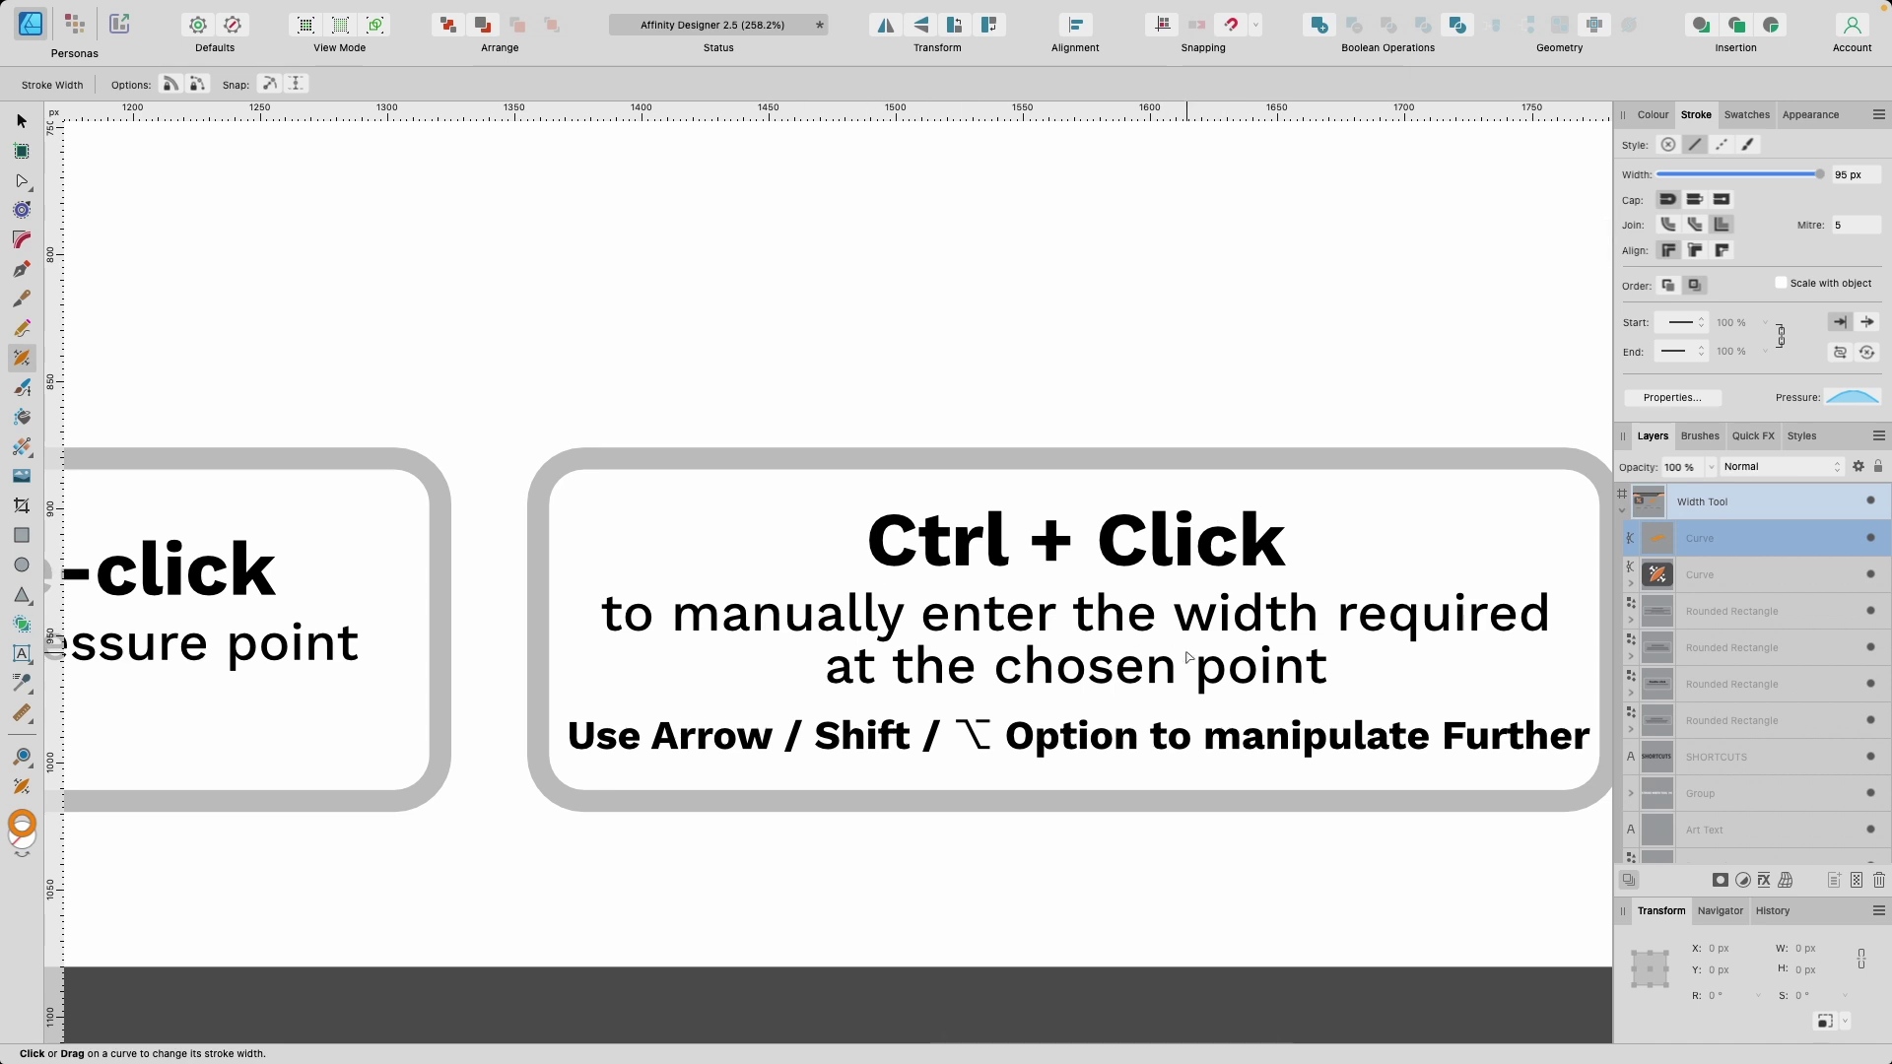
pyautogui.scroll(-5, 1188, 657)
pyautogui.scroll(5, 798, 562)
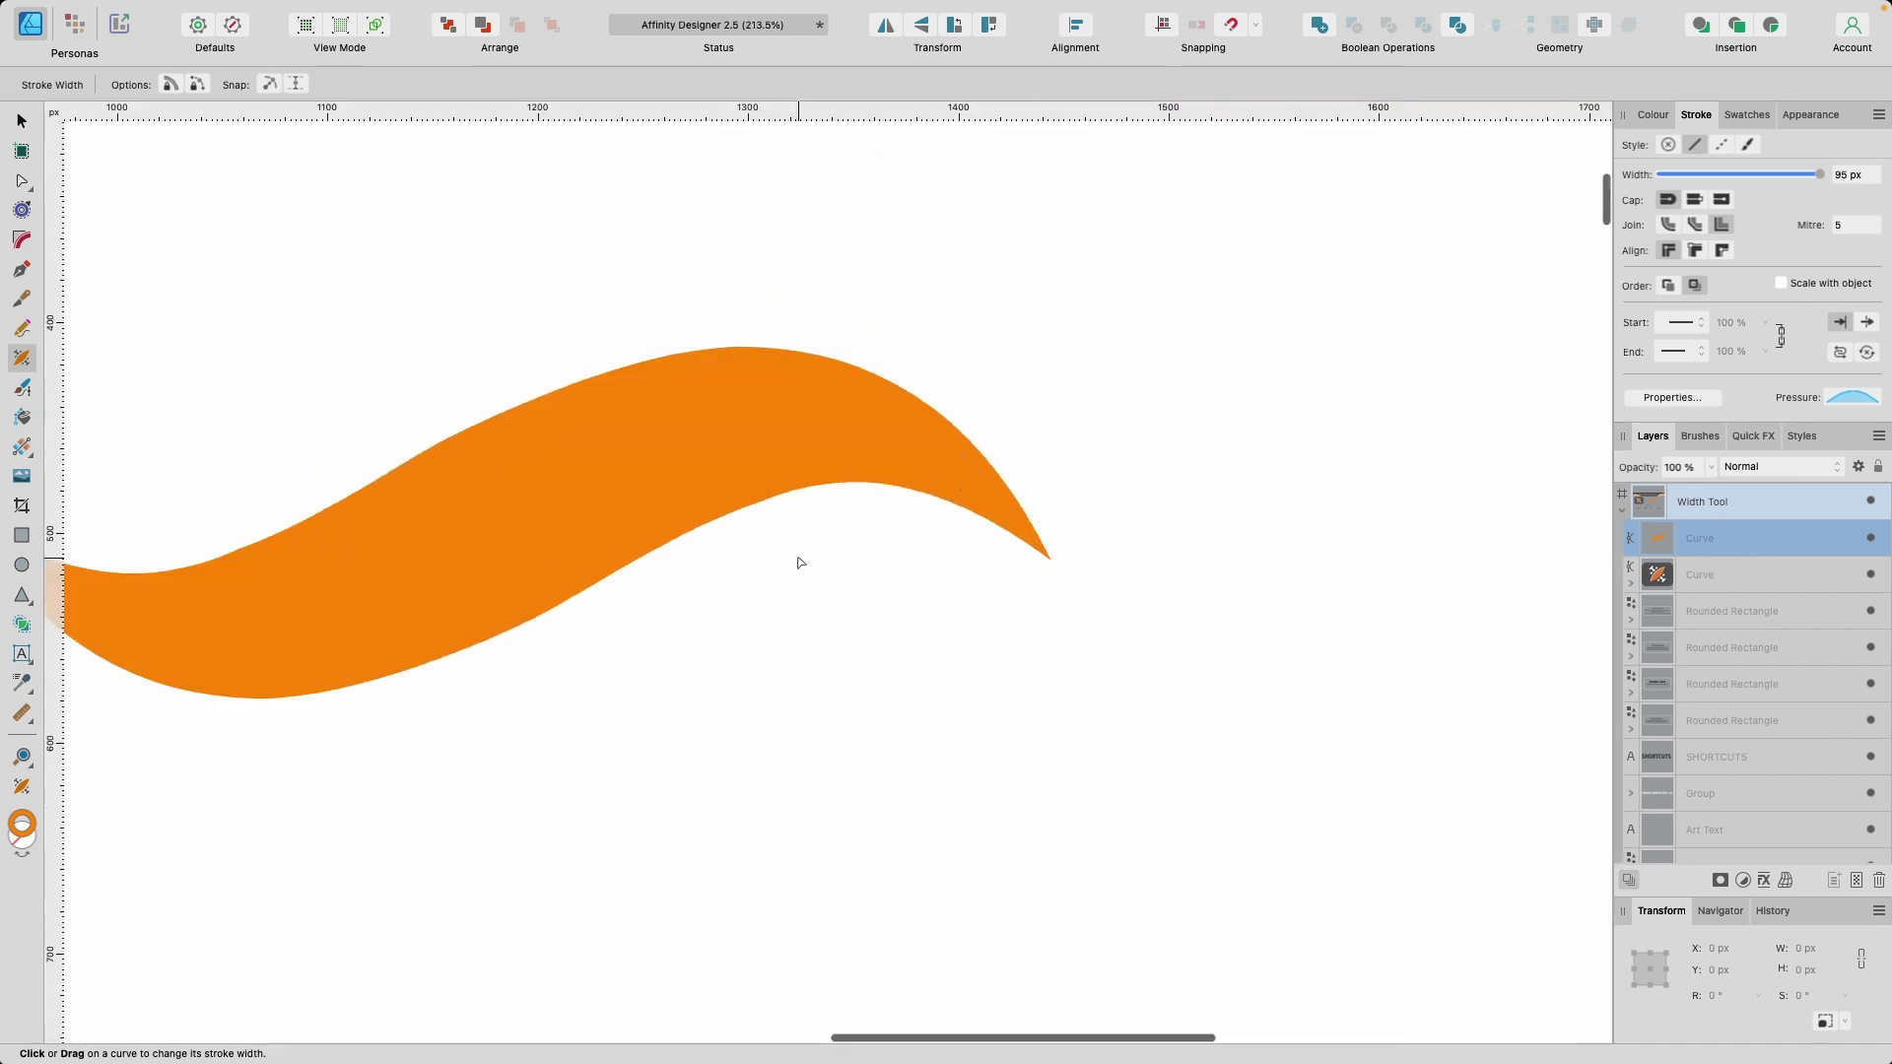
pyautogui.hscroll(-3, 796, 557)
pyautogui.scroll(2, 773, 532)
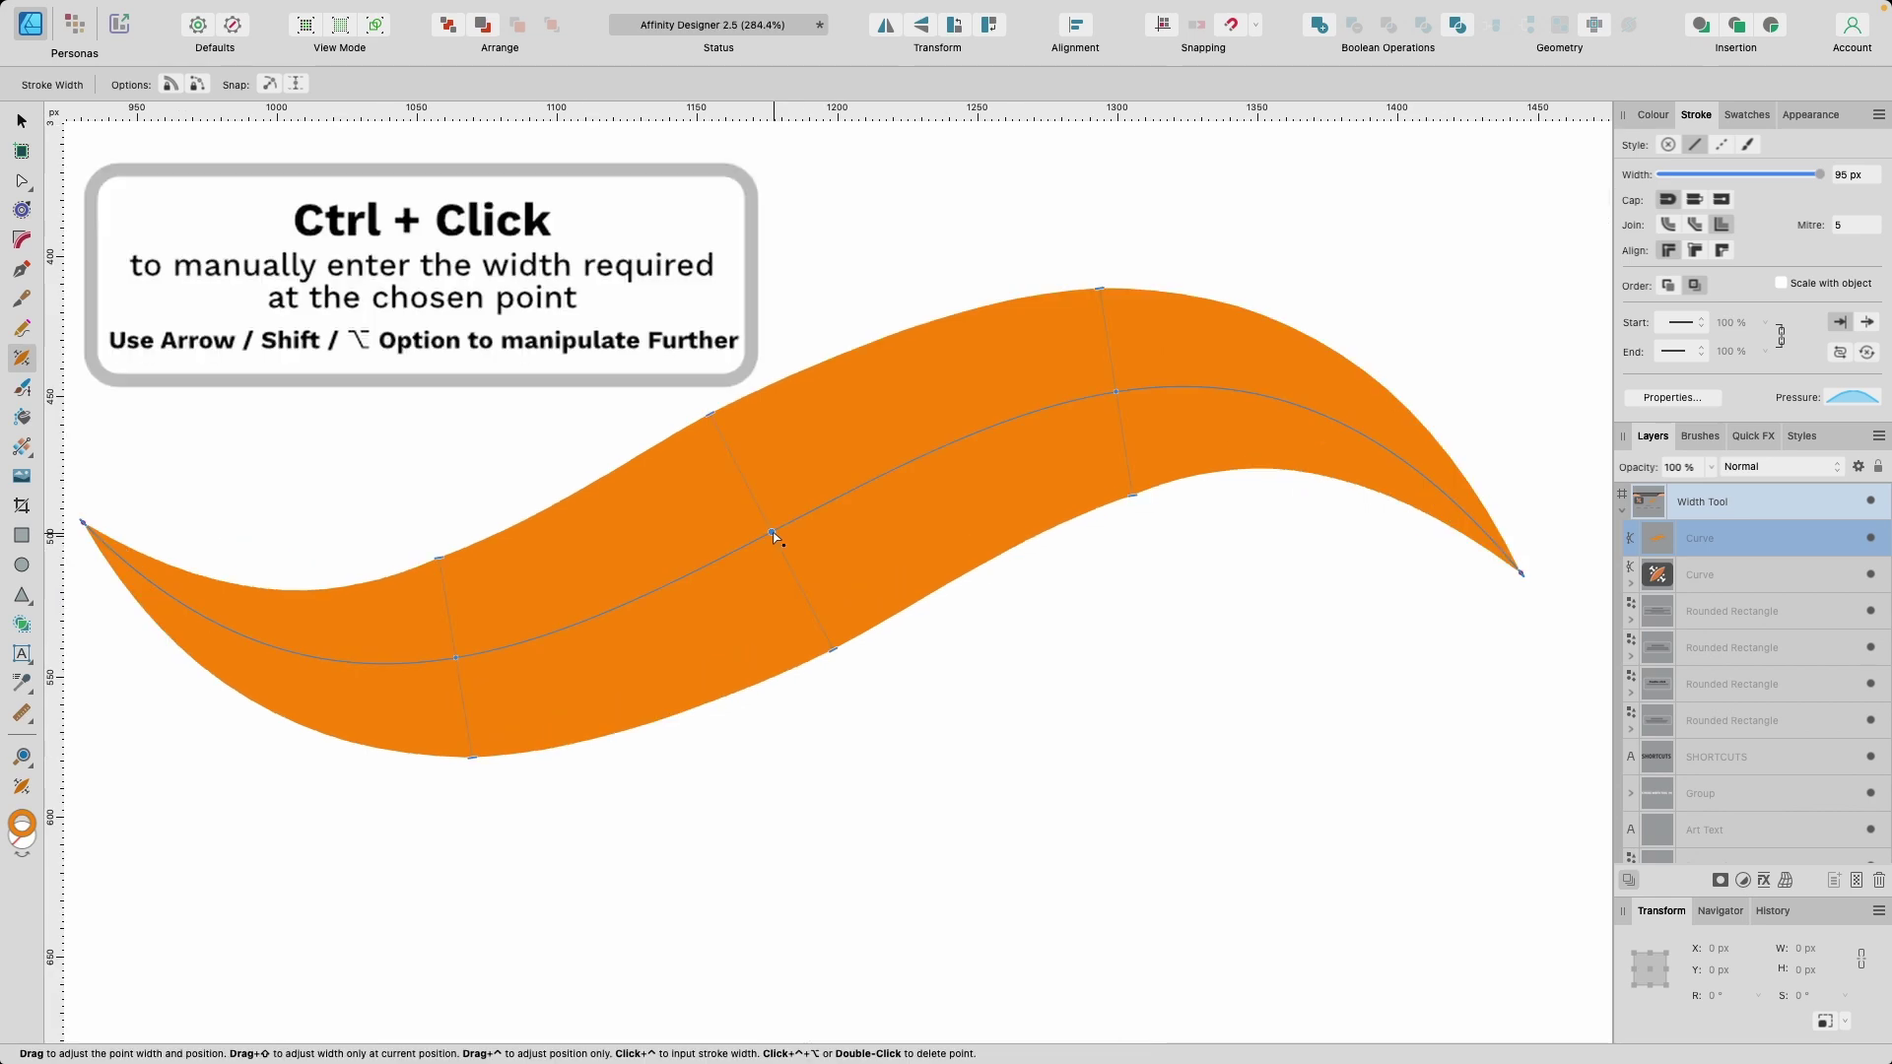
pyautogui.keyDown('ctrl'); pyautogui.click(773, 532); pyautogui.keyUp('ctrl')
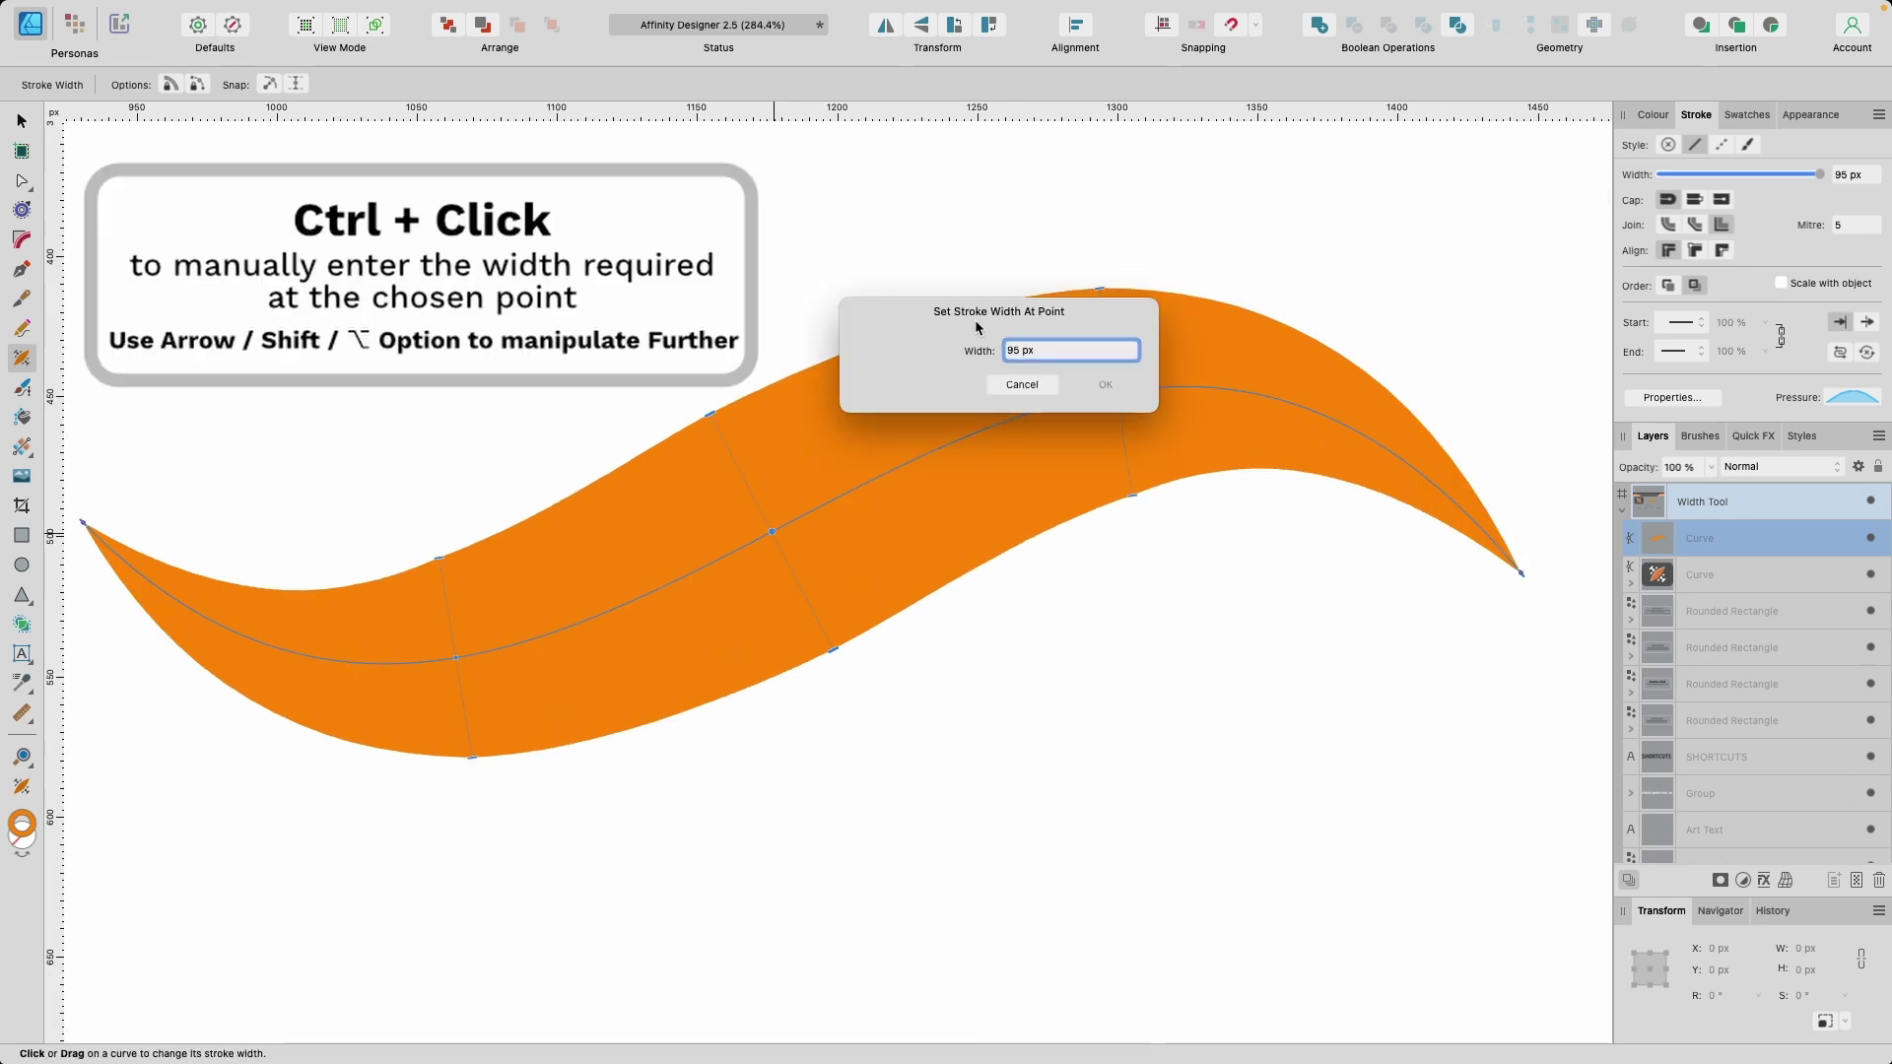
pyautogui.click(1018, 349)
pyautogui.moveTo(1019, 350); pyautogui.dragTo(982, 353)
pyautogui.write('80')
pyautogui.press('Return')
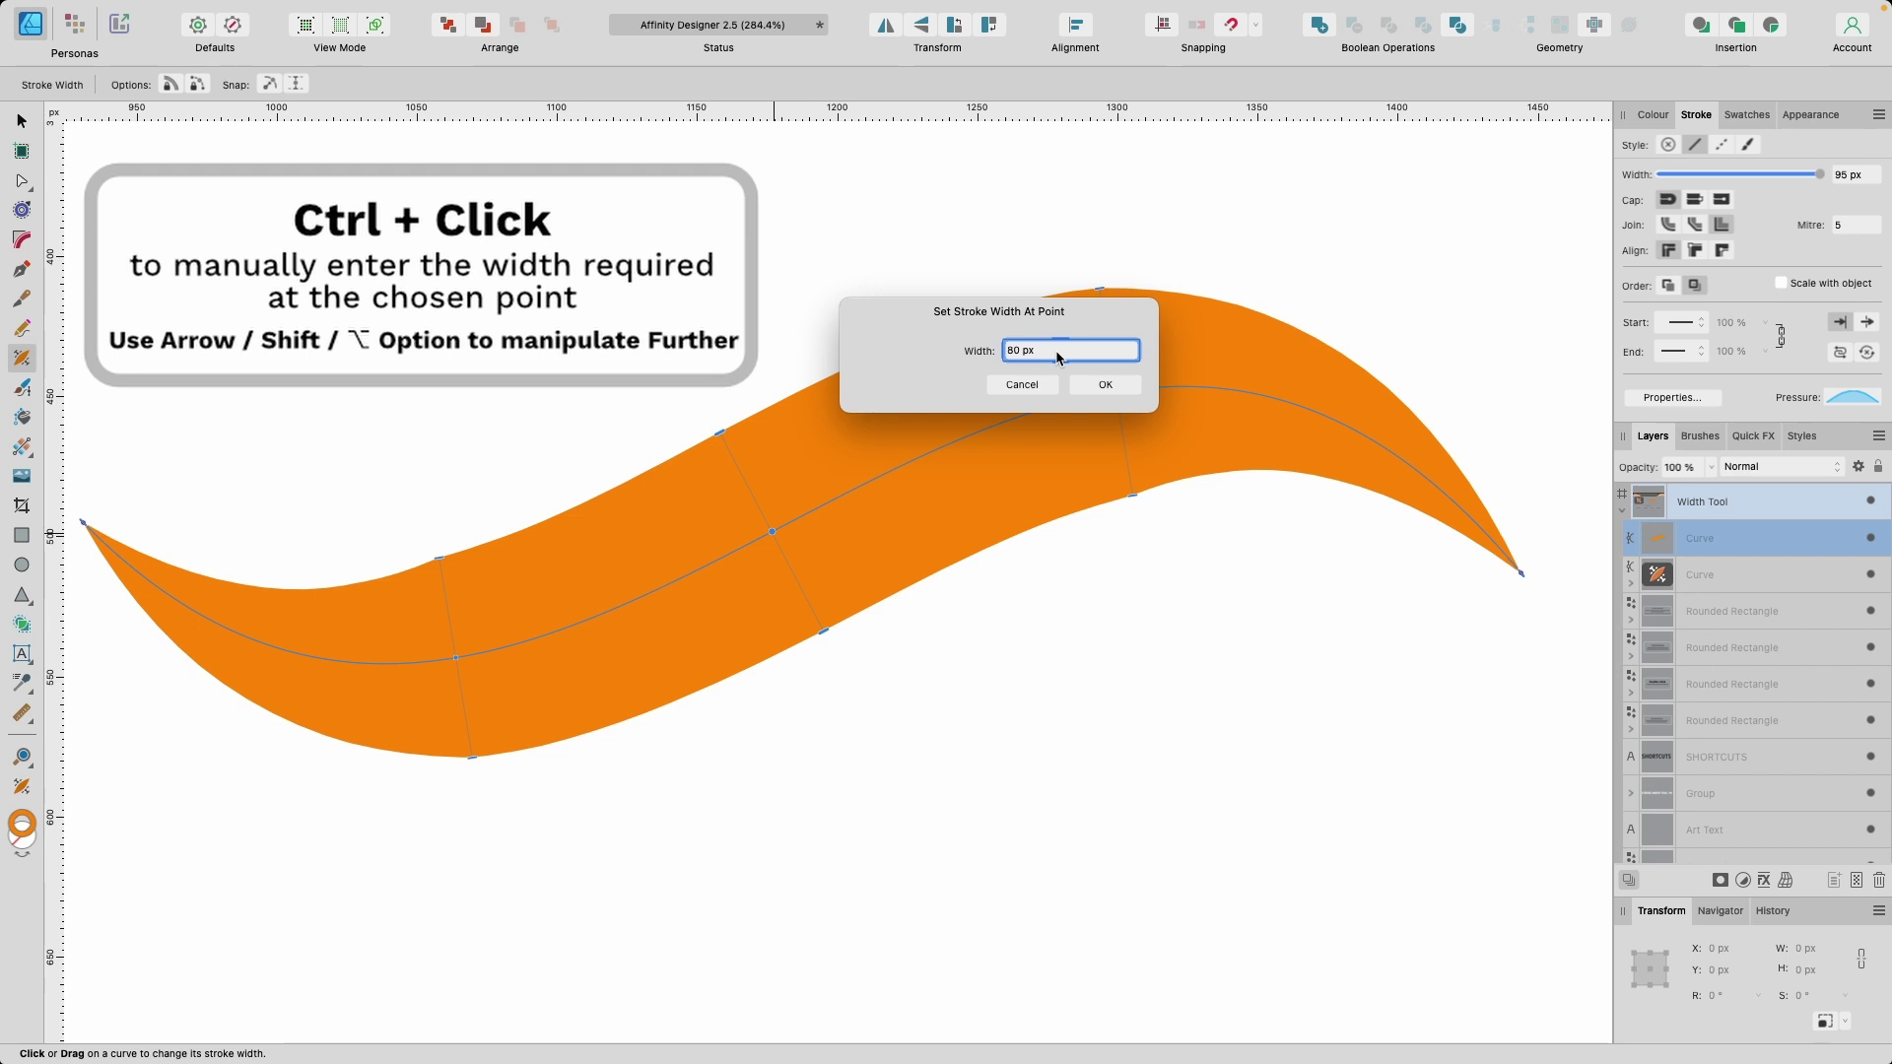
# Raise and lower the point's stroke width in 10 px increments, settling on 90 px.
pyautogui.hotkey('shift', 'Up')
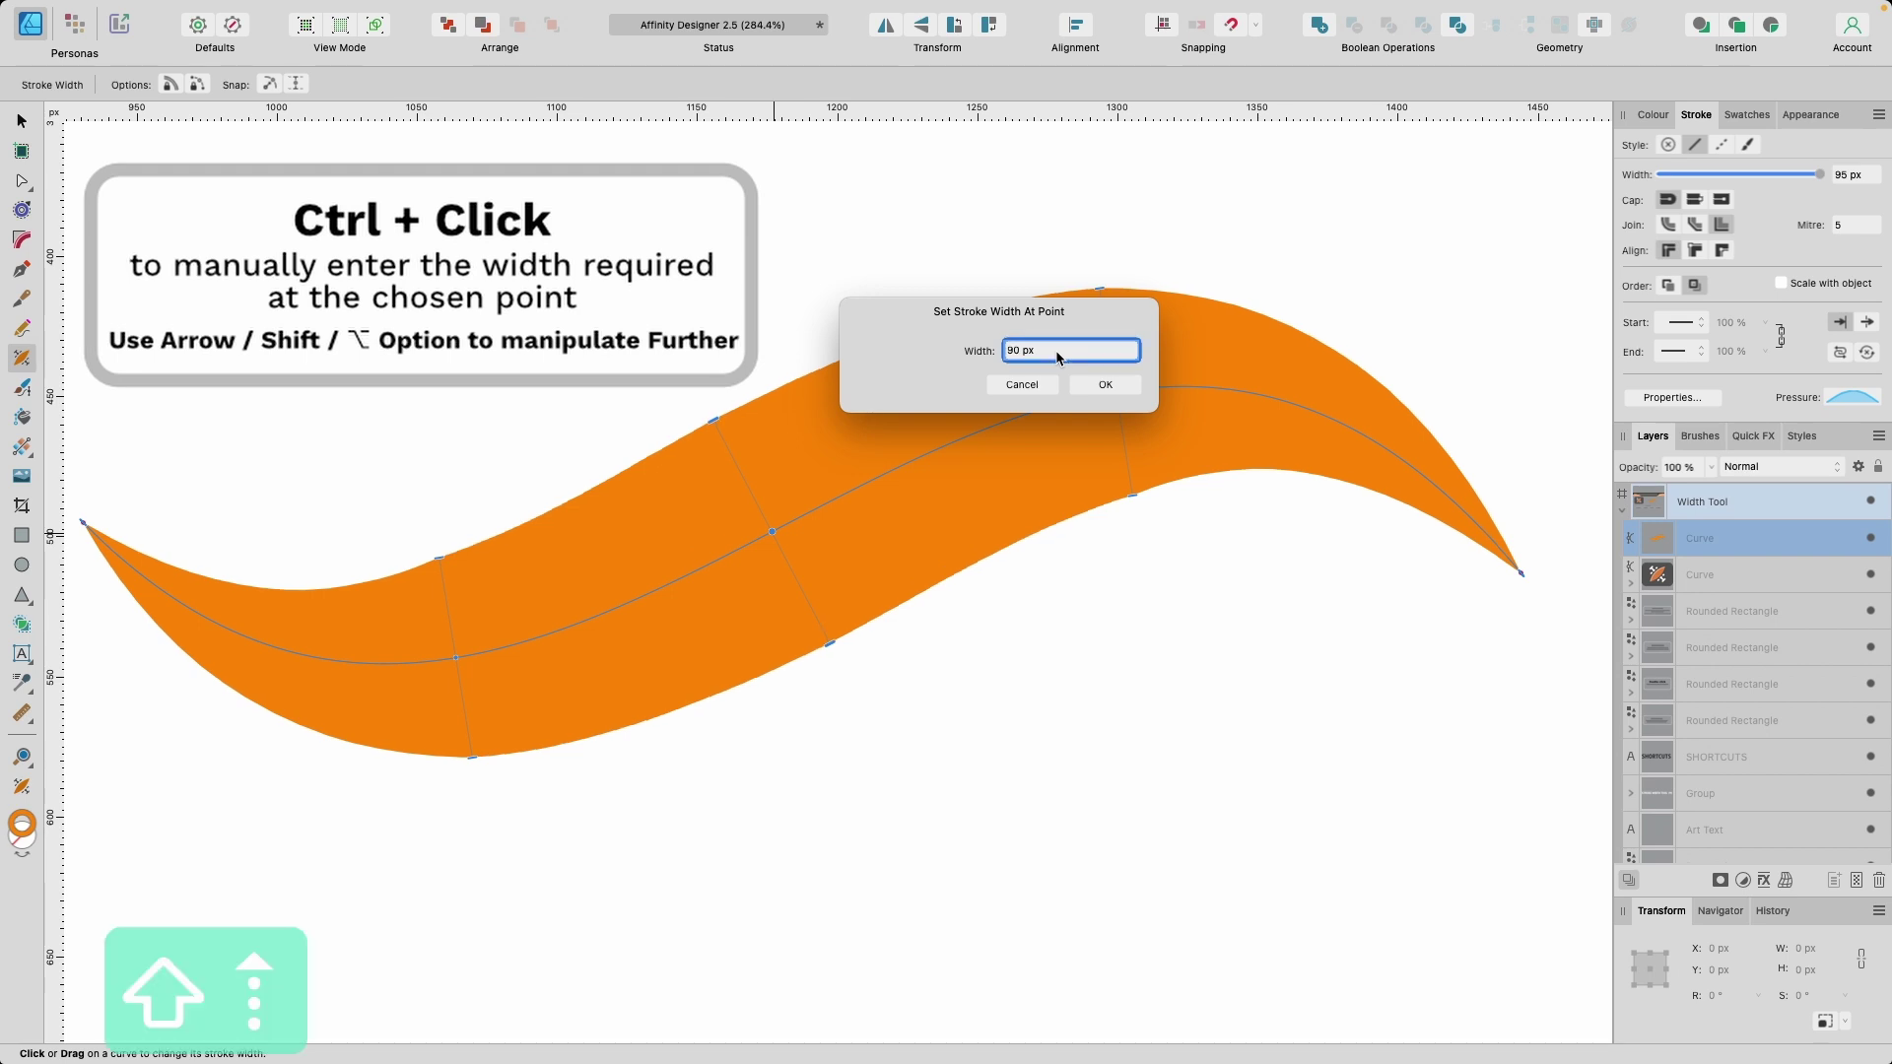
pyautogui.hotkey('shift', 'Up')
pyautogui.hotkey('shift', 'Down')
pyautogui.hotkey('shift', 'Down')
pyautogui.hotkey('shift', 'Down')
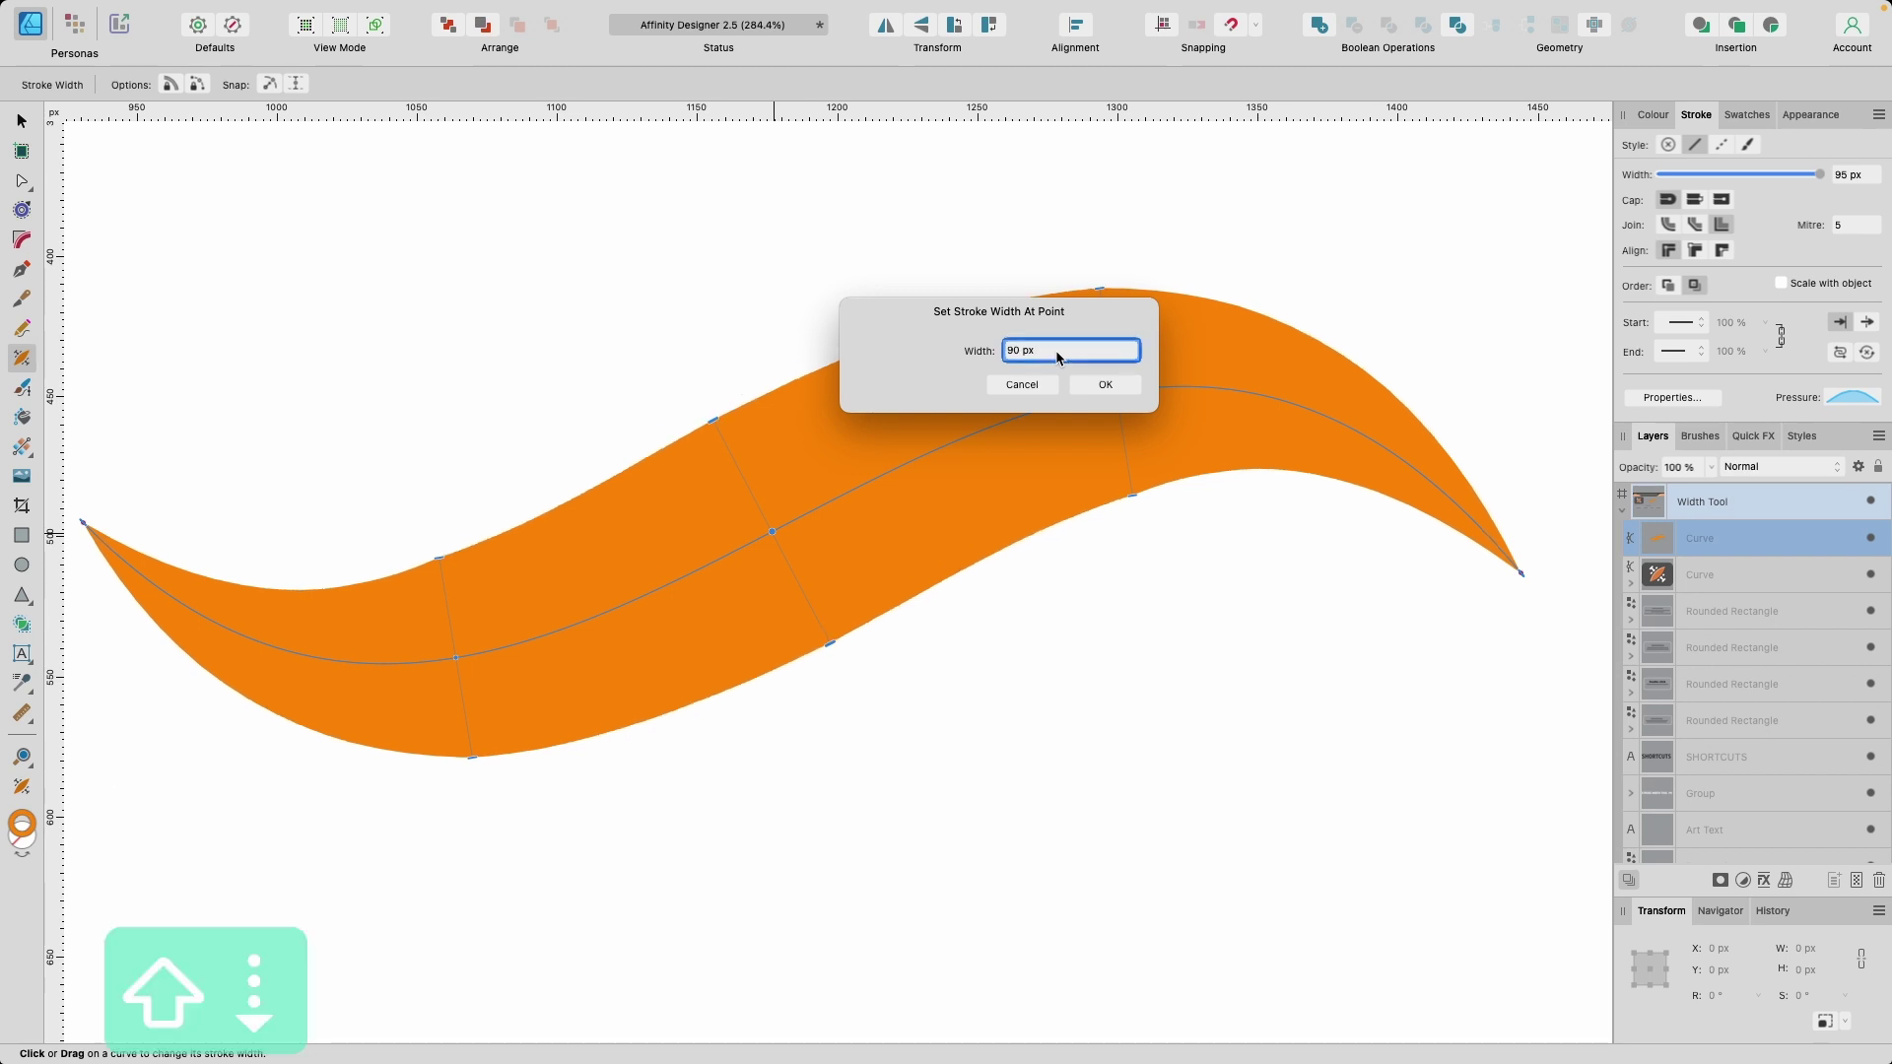
pyautogui.hotkey('shift', 'Up')
pyautogui.hotkey('shift', 'Up')
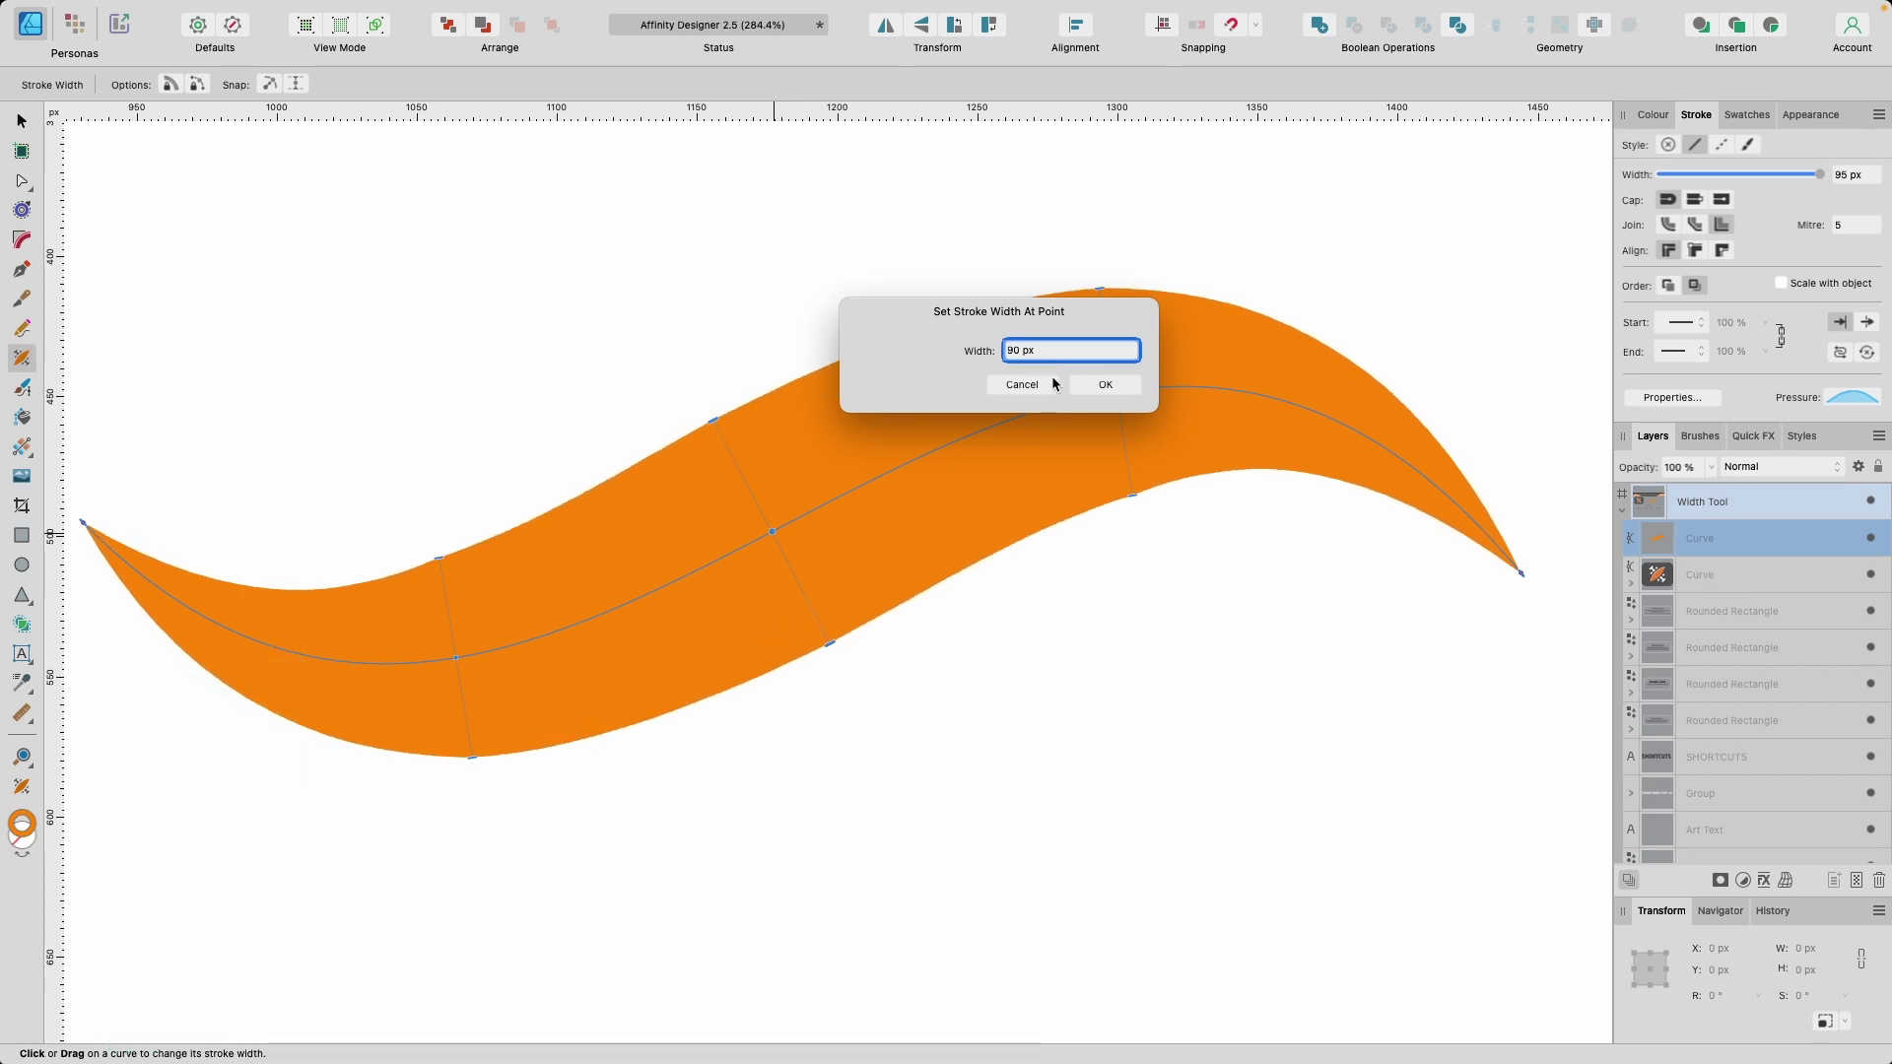
# Fine-tune the point's stroke width in 0.1 px increments to 88.2 px and apply it.
pyautogui.hotkey('alt', 'Up')
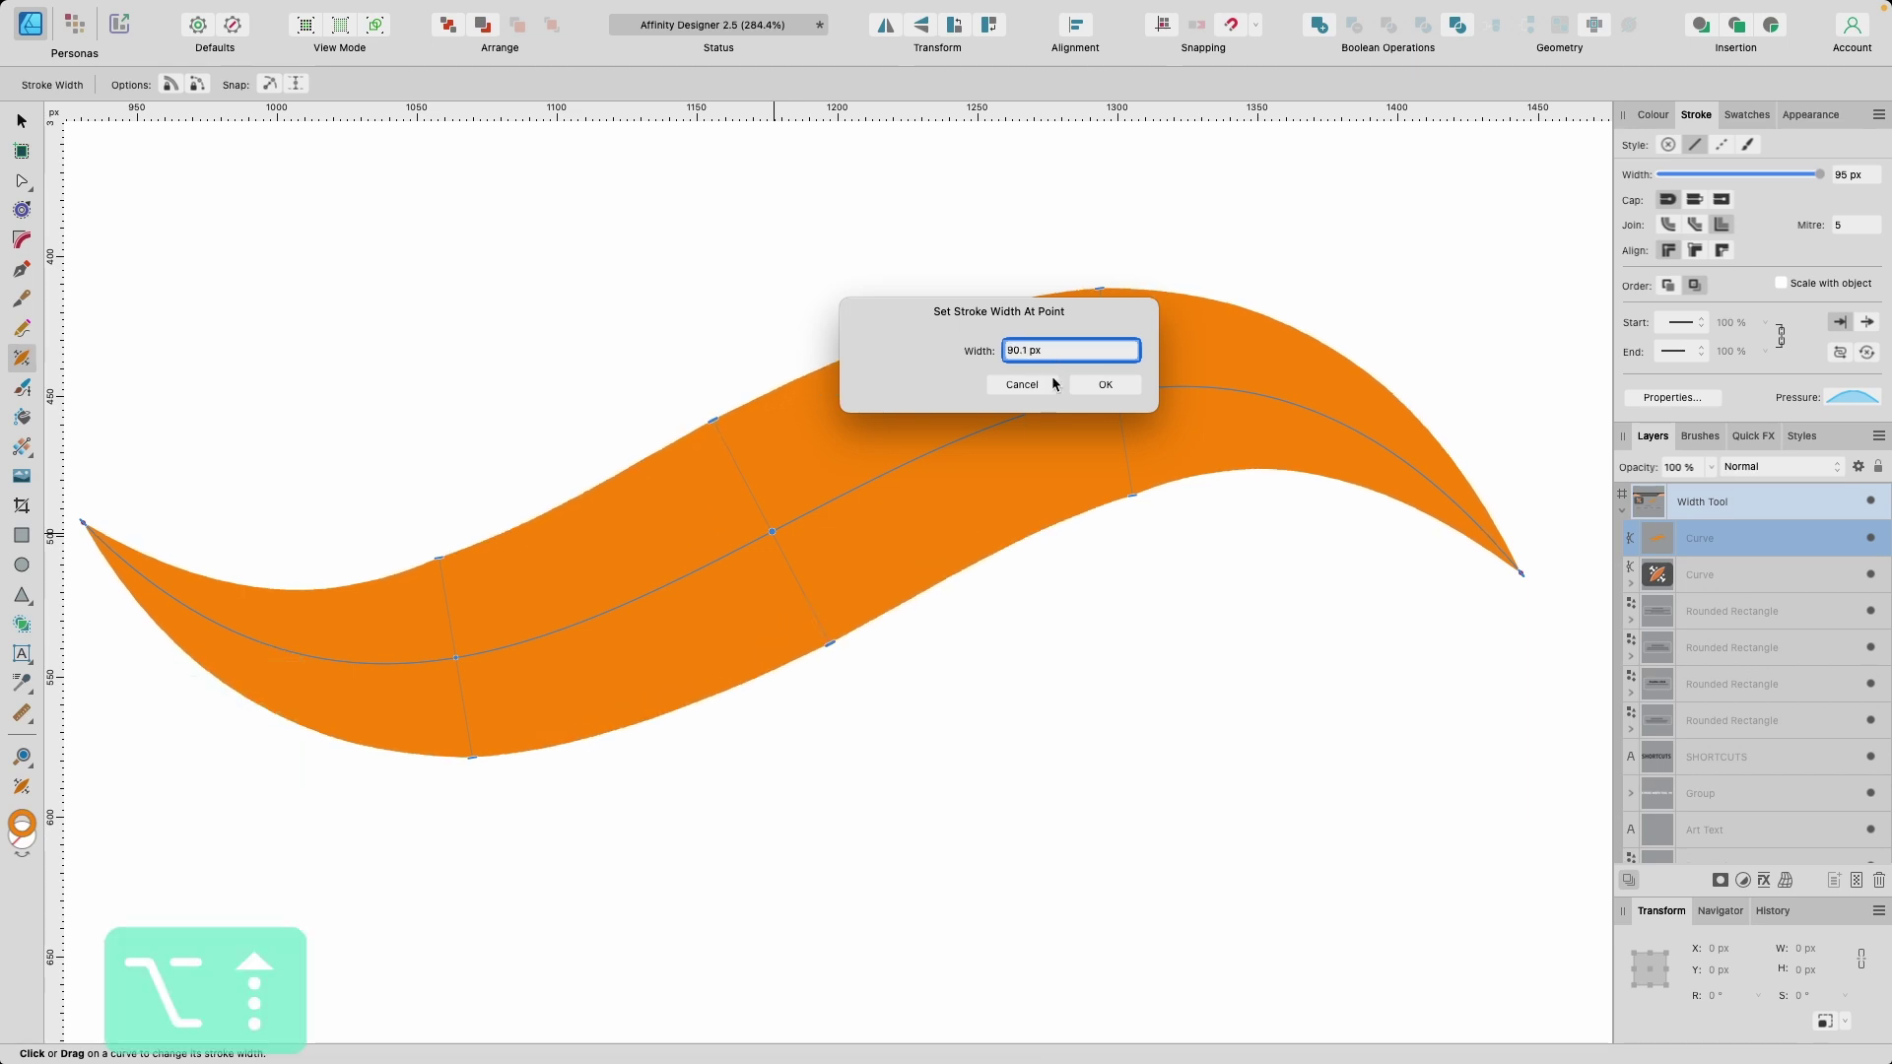
pyautogui.hotkey('alt', 'Up')
pyautogui.hotkey('alt', 'Up')
pyautogui.hotkey('alt', 'Up')
pyautogui.hotkey('alt', 'Up')
pyautogui.hotkey('alt', 'Up')
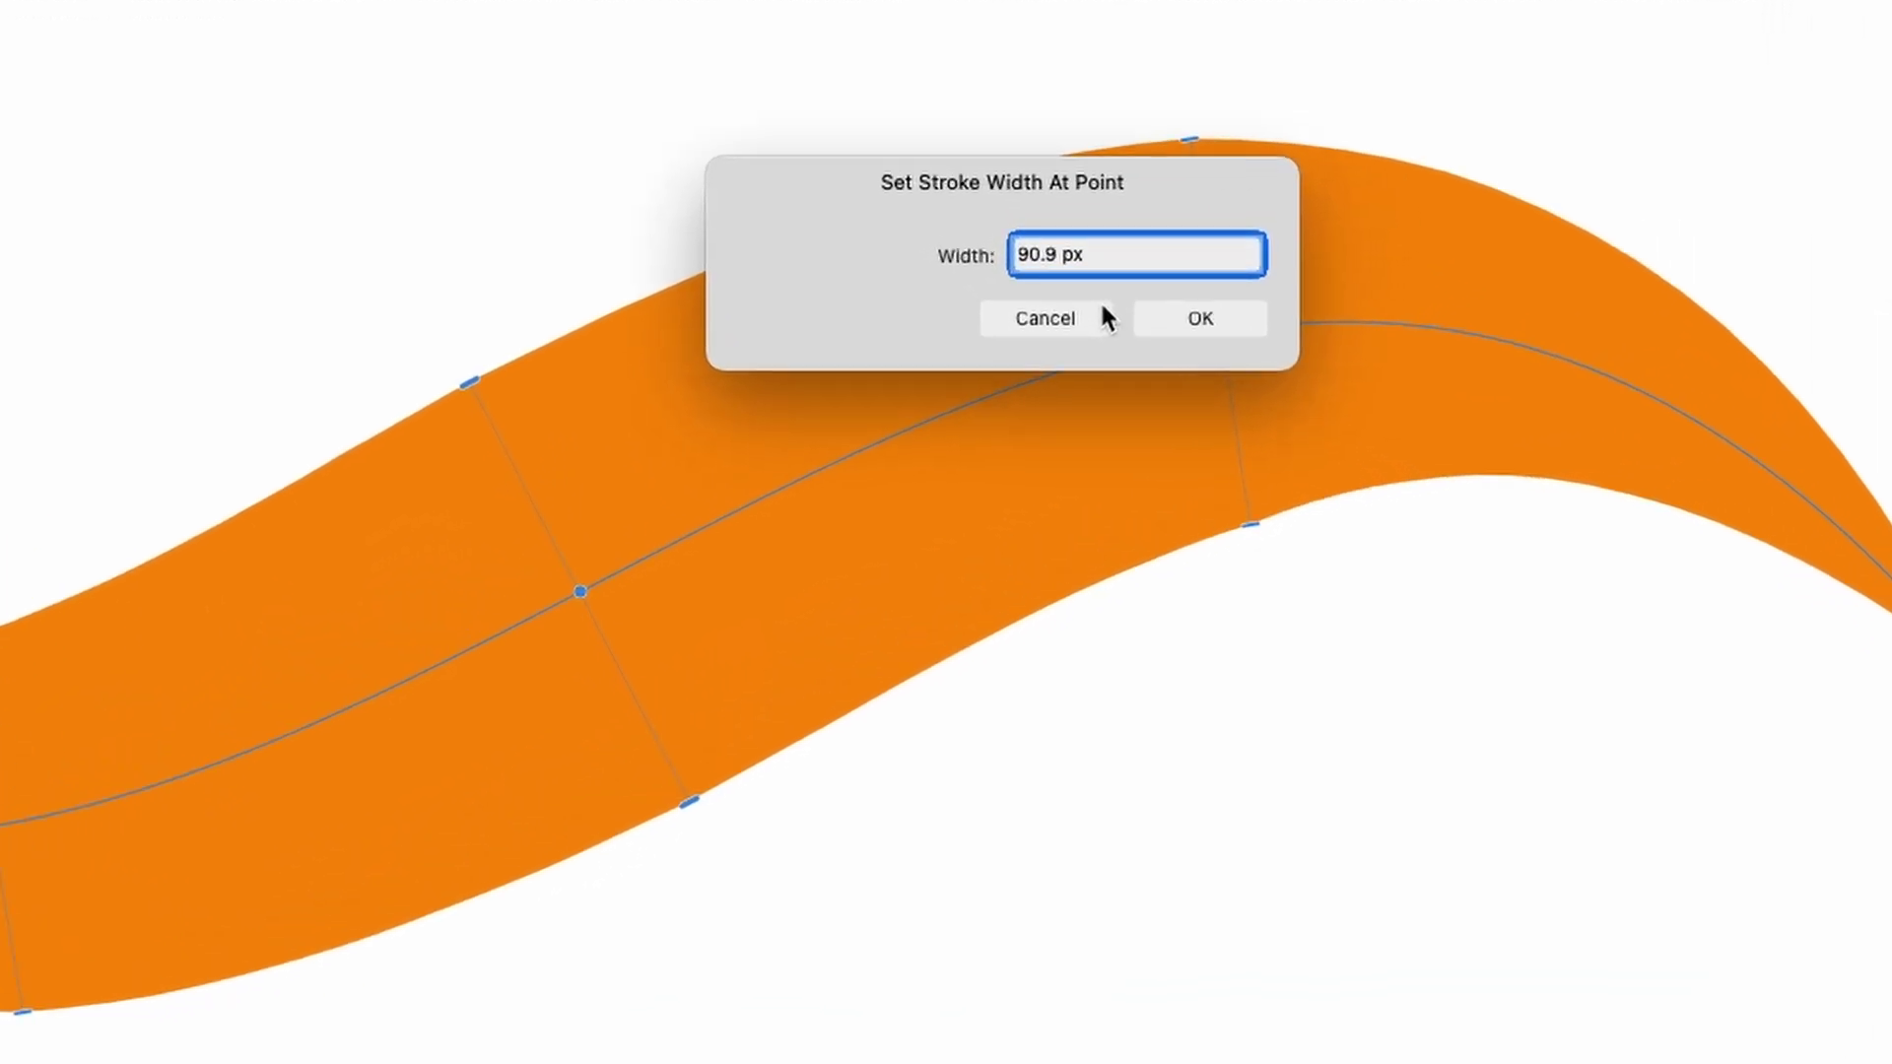
pyautogui.hotkey('alt', 'Up')
pyautogui.hotkey('alt', 'Up')
pyautogui.hotkey('alt', 'Up')
pyautogui.hotkey('alt', 'Up')
pyautogui.hotkey('alt', 'Down')
pyautogui.hotkey('alt', 'Down')
pyautogui.hotkey('alt', 'Down')
pyautogui.hotkey('alt', 'Down')
pyautogui.hotkey('alt', 'Down')
pyautogui.hotkey('alt', 'Down')
pyautogui.hotkey('alt', 'Down')
pyautogui.hotkey('alt', 'Down')
pyautogui.hotkey('alt', 'Down')
pyautogui.hotkey('alt', 'Down')
pyautogui.hotkey('alt', 'Down')
pyautogui.hotkey('alt', 'Down')
pyautogui.hotkey('alt', 'Down')
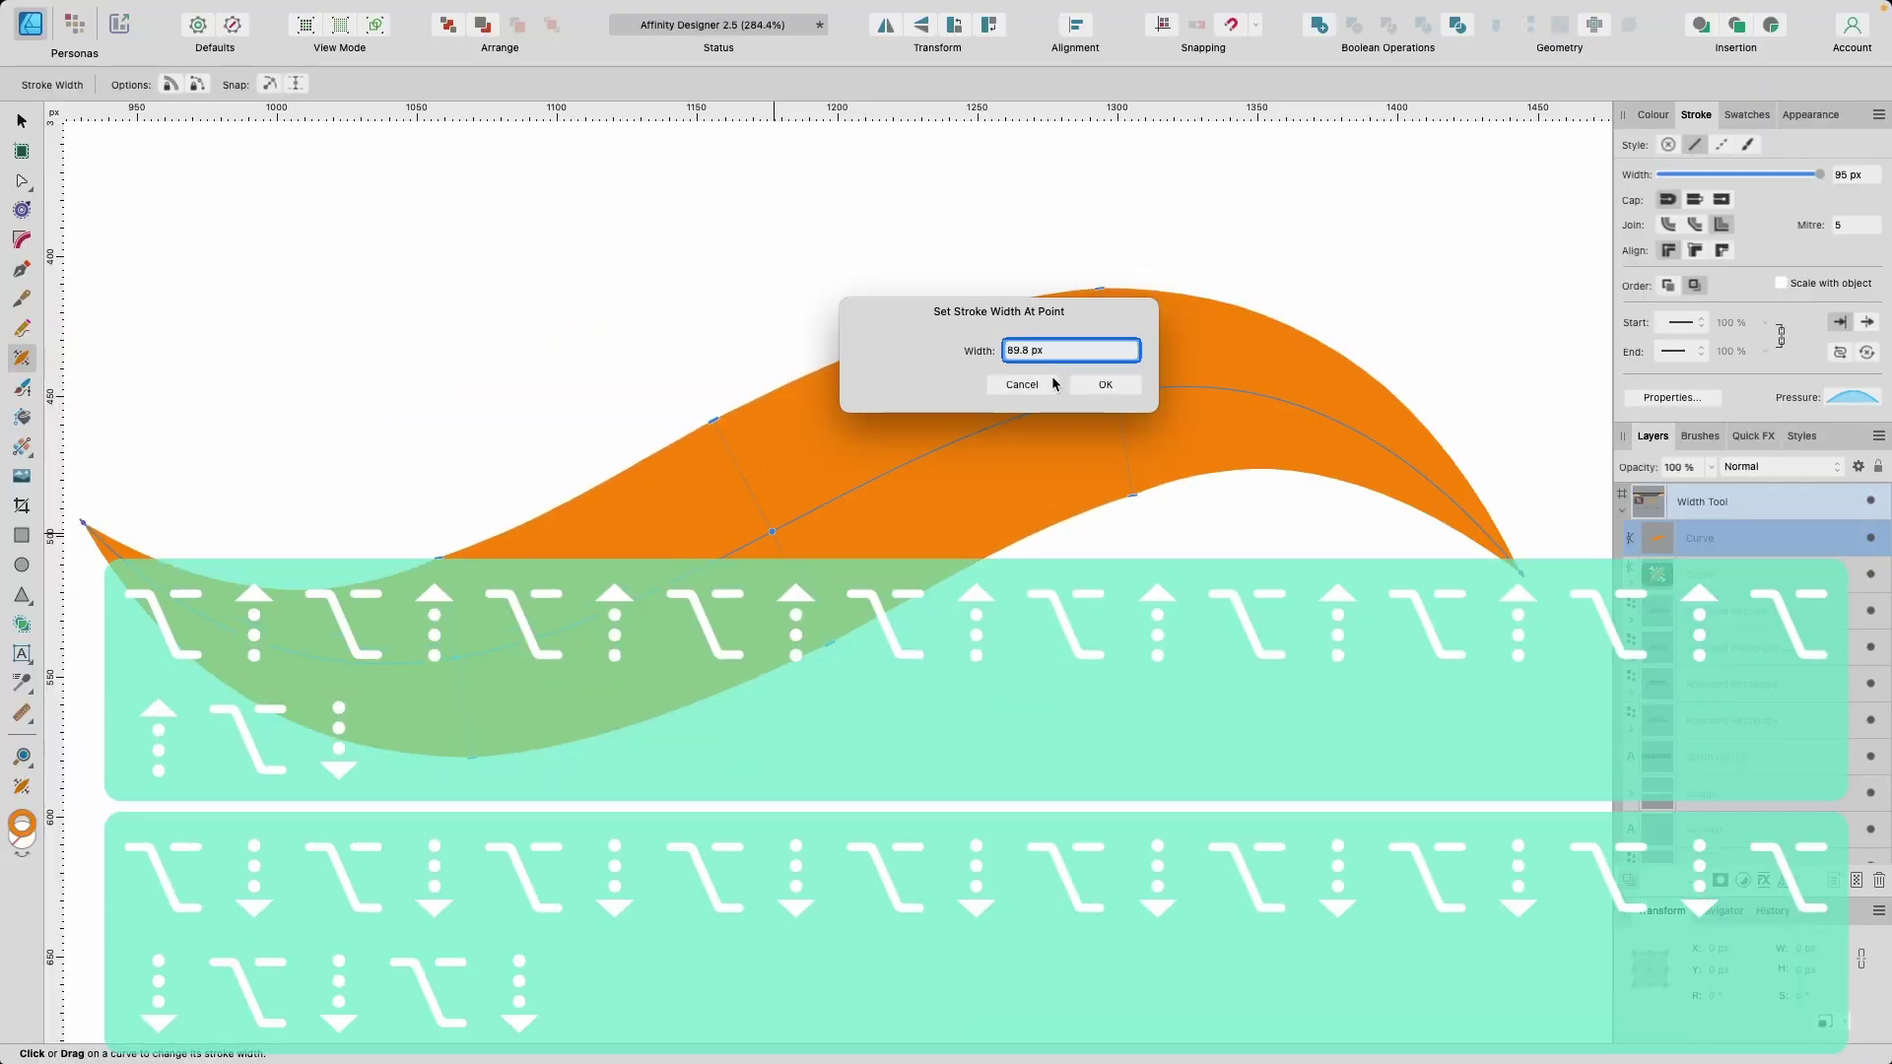
pyautogui.hotkey('alt', 'Down')
pyautogui.hotkey('alt', 'Down')
pyautogui.hotkey('alt', 'Down')
pyautogui.hotkey('alt', 'Down')
pyautogui.hotkey('alt', 'Down')
pyautogui.hotkey('alt', 'Down')
pyautogui.hotkey('alt', 'Down')
pyautogui.hotkey('alt', 'Down')
pyautogui.hotkey('alt', 'Down')
pyautogui.hotkey('alt', 'Down')
pyautogui.hotkey('alt', 'Down')
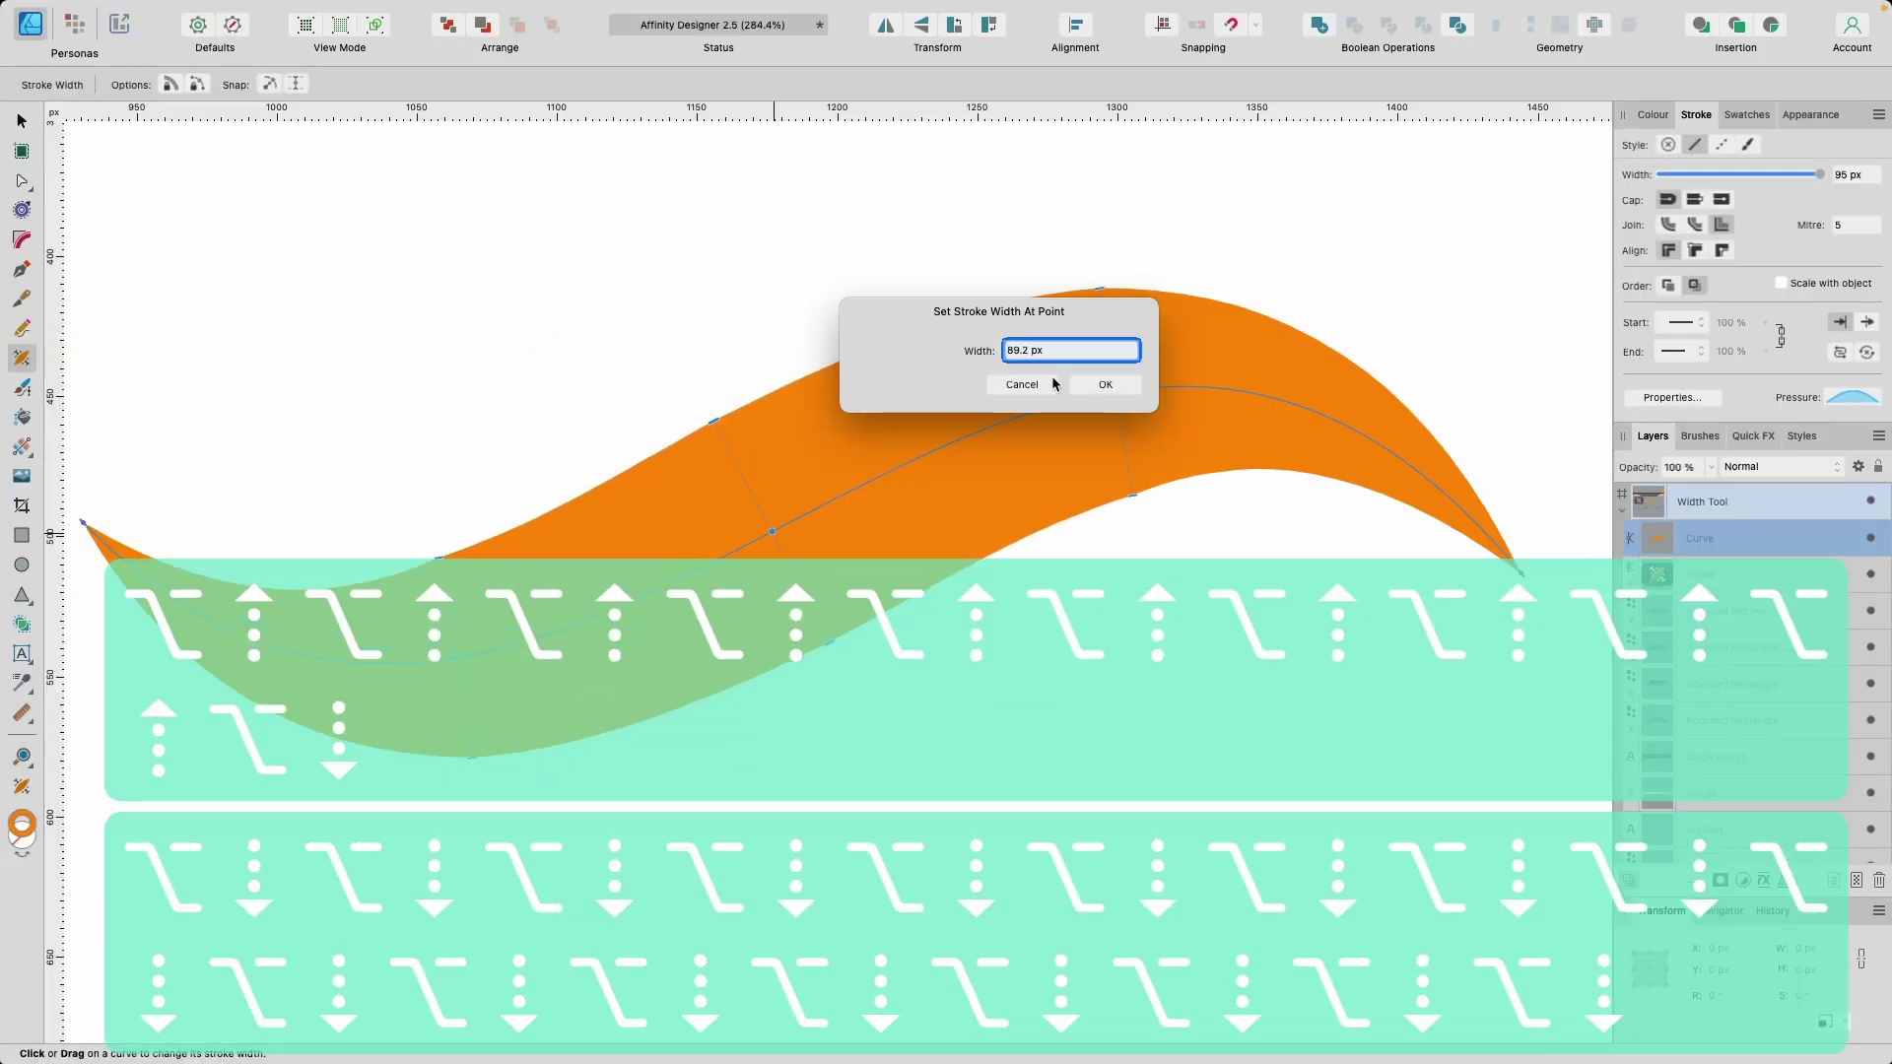
pyautogui.hotkey('alt', 'Down')
pyautogui.hotkey('alt', 'Down')
pyautogui.hotkey('alt', 'Down')
pyautogui.hotkey('alt', 'Down')
pyautogui.hotkey('alt', 'Down')
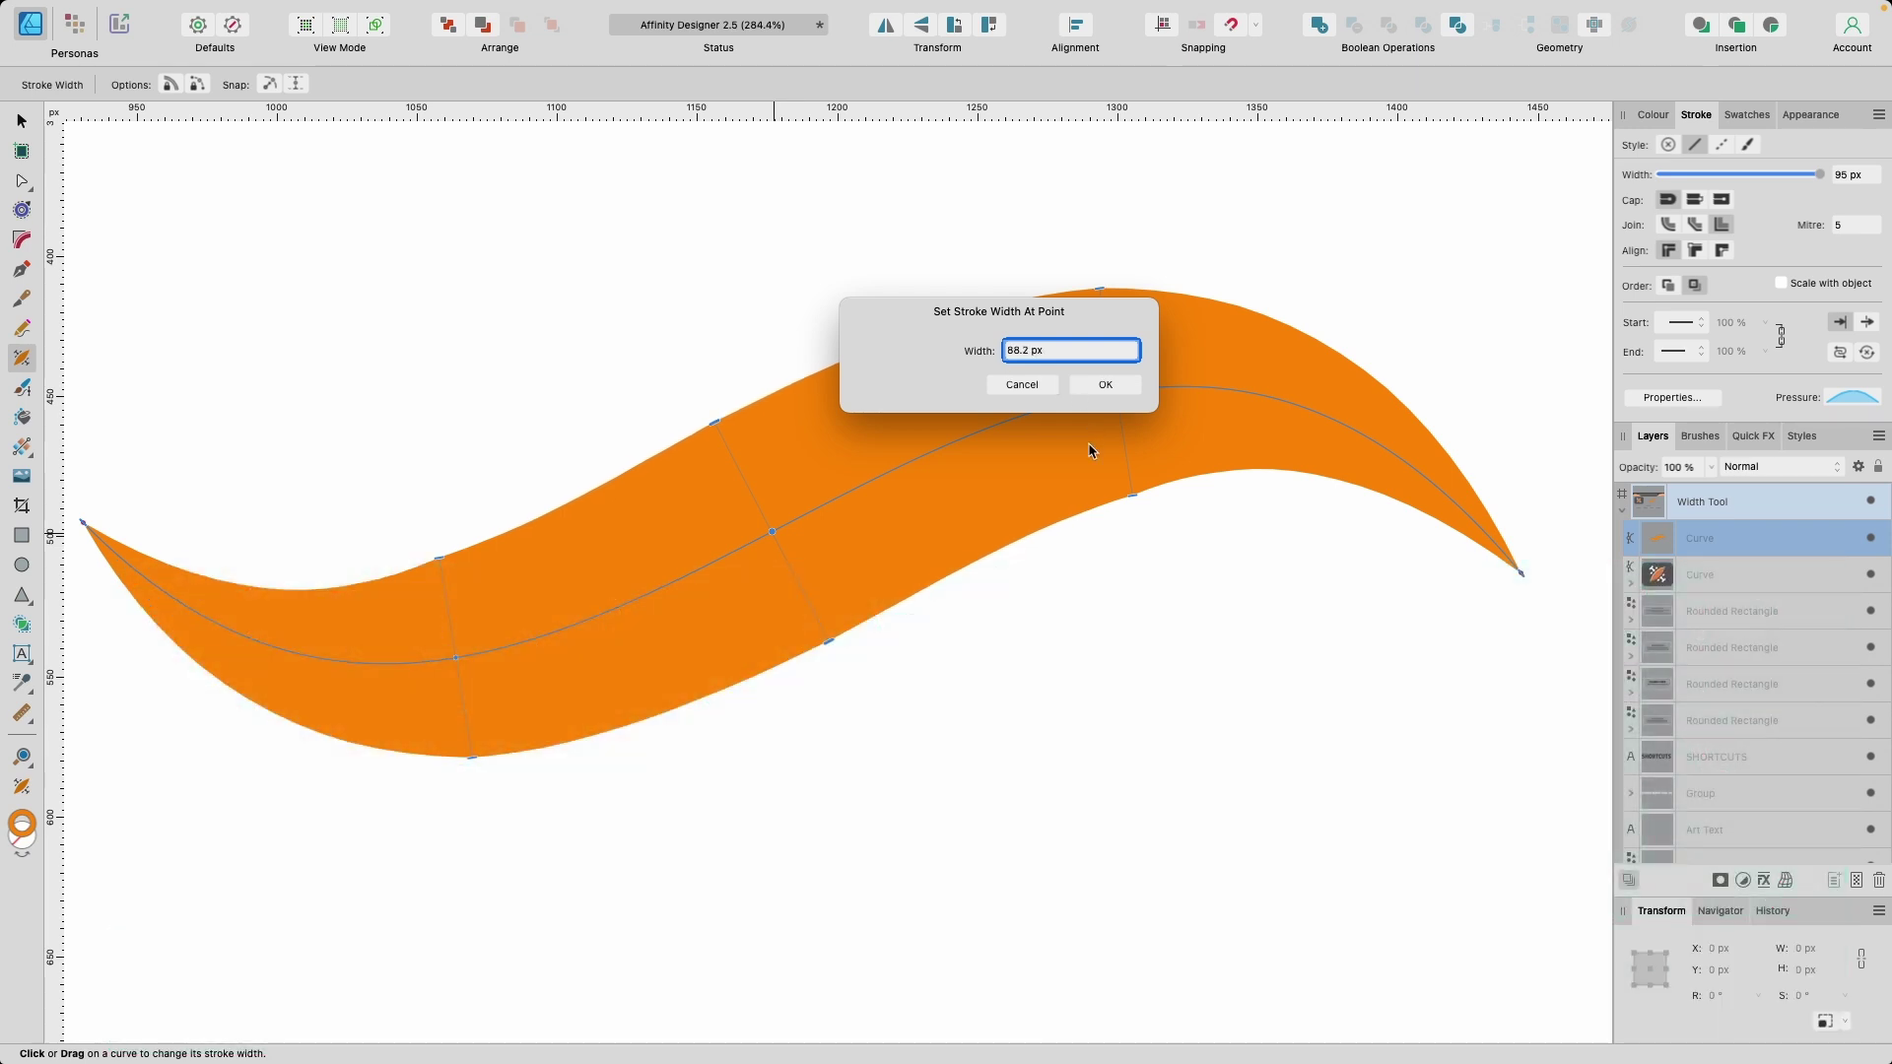
pyautogui.scroll(-3, 1068, 618)
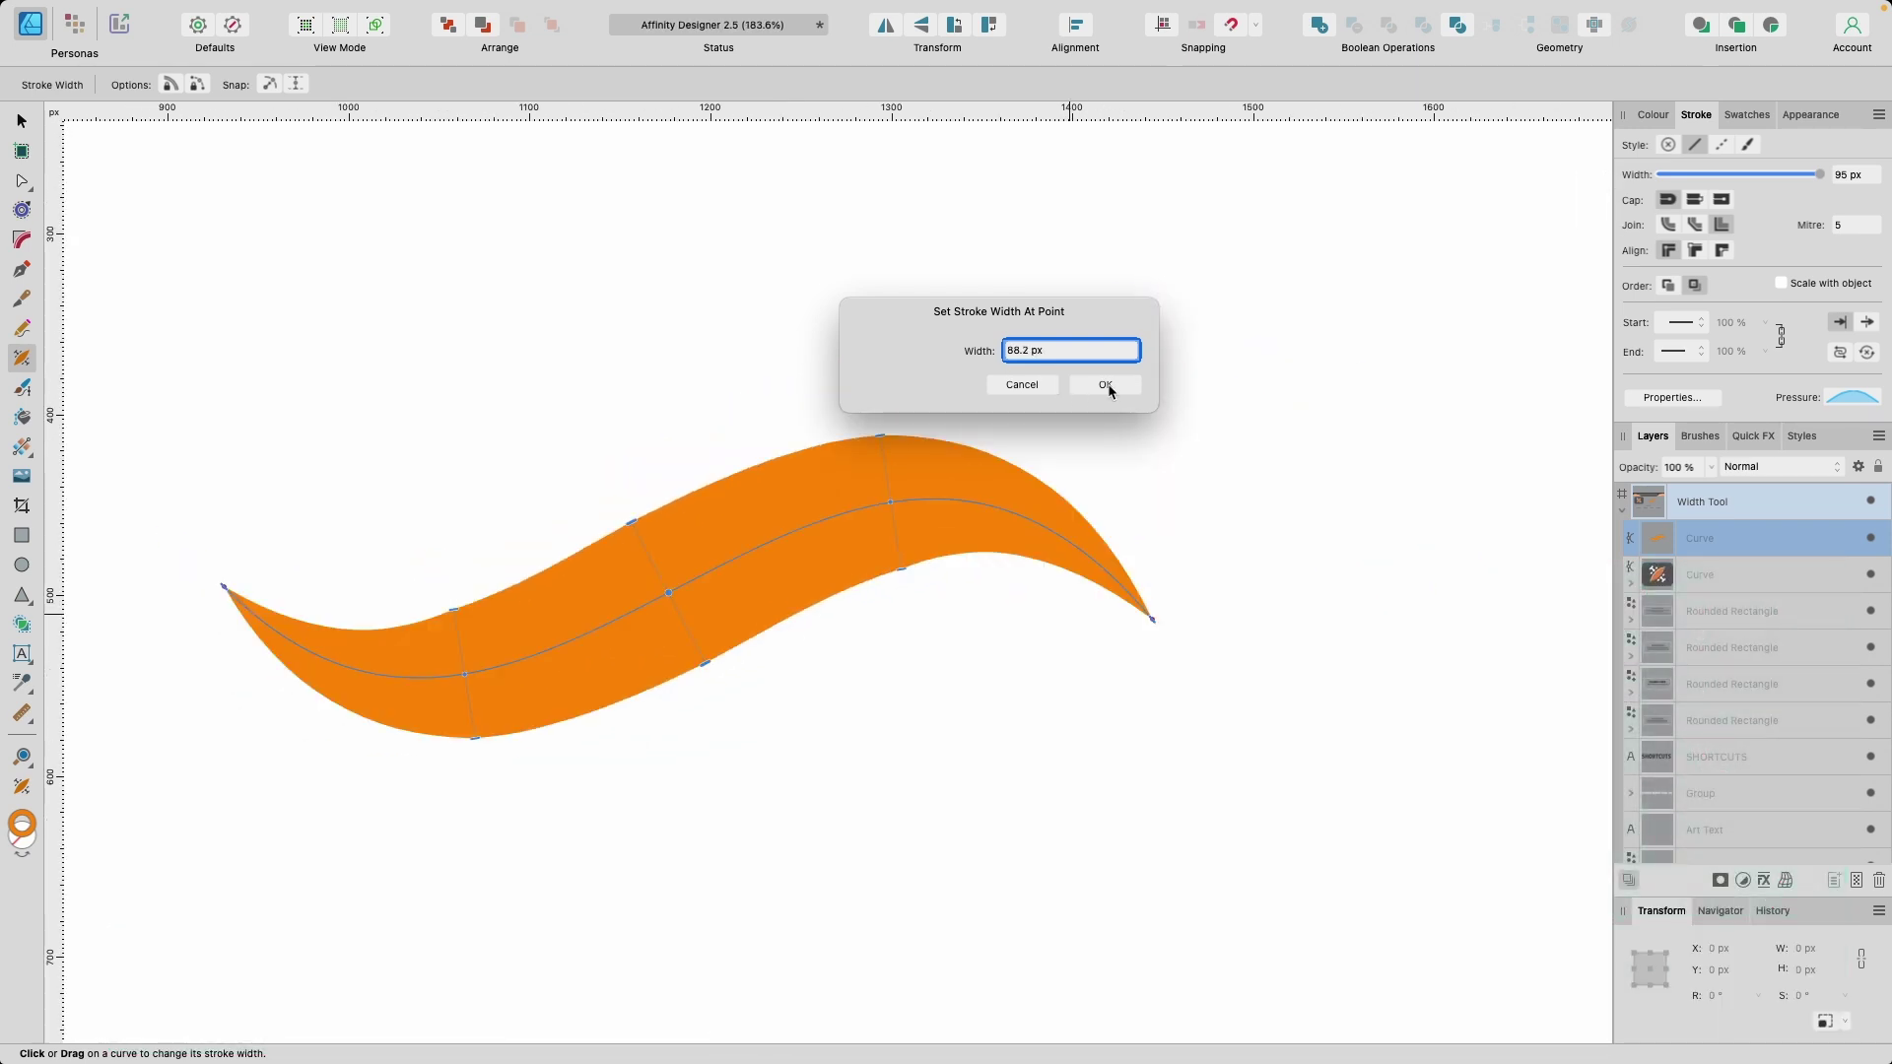
pyautogui.click(1105, 385)
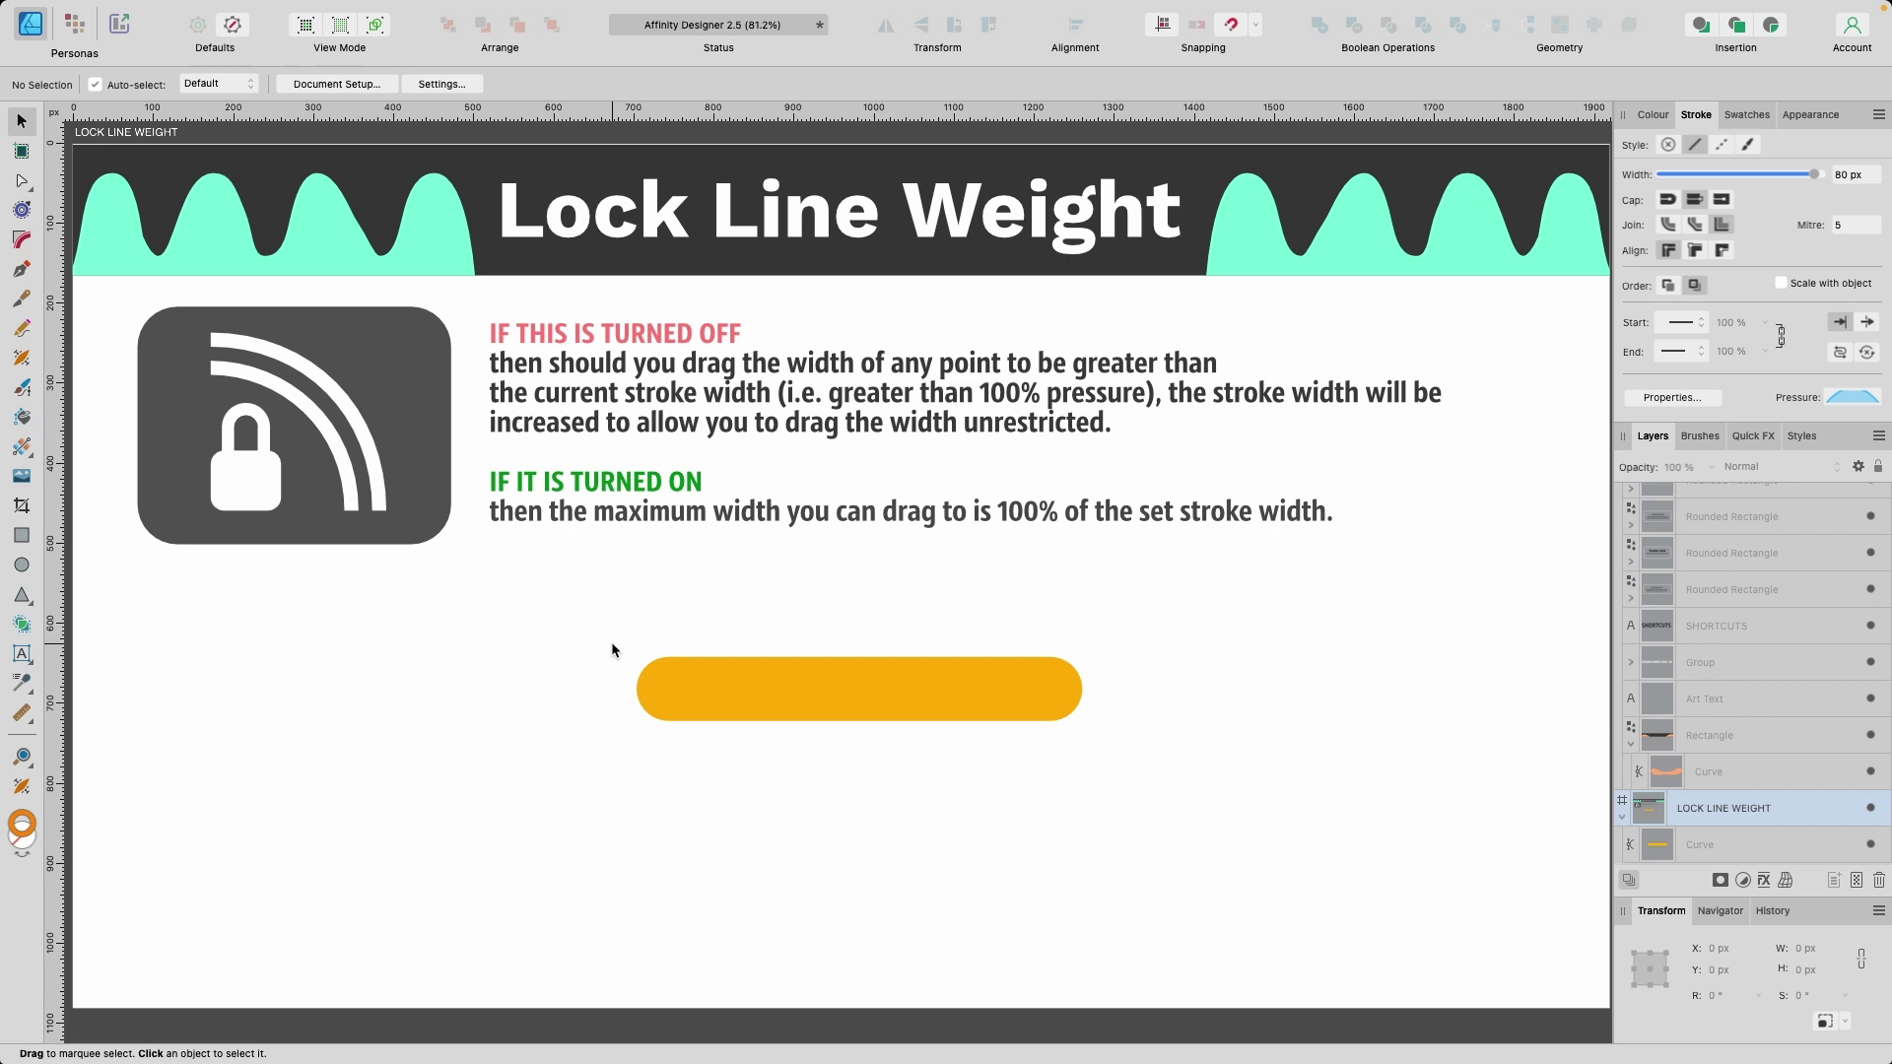
# On the Lock Line Weight artboard, lock the yellow line's weight with the Stroke Width Tool and add a width point at its middle.
pyautogui.click(747, 682)
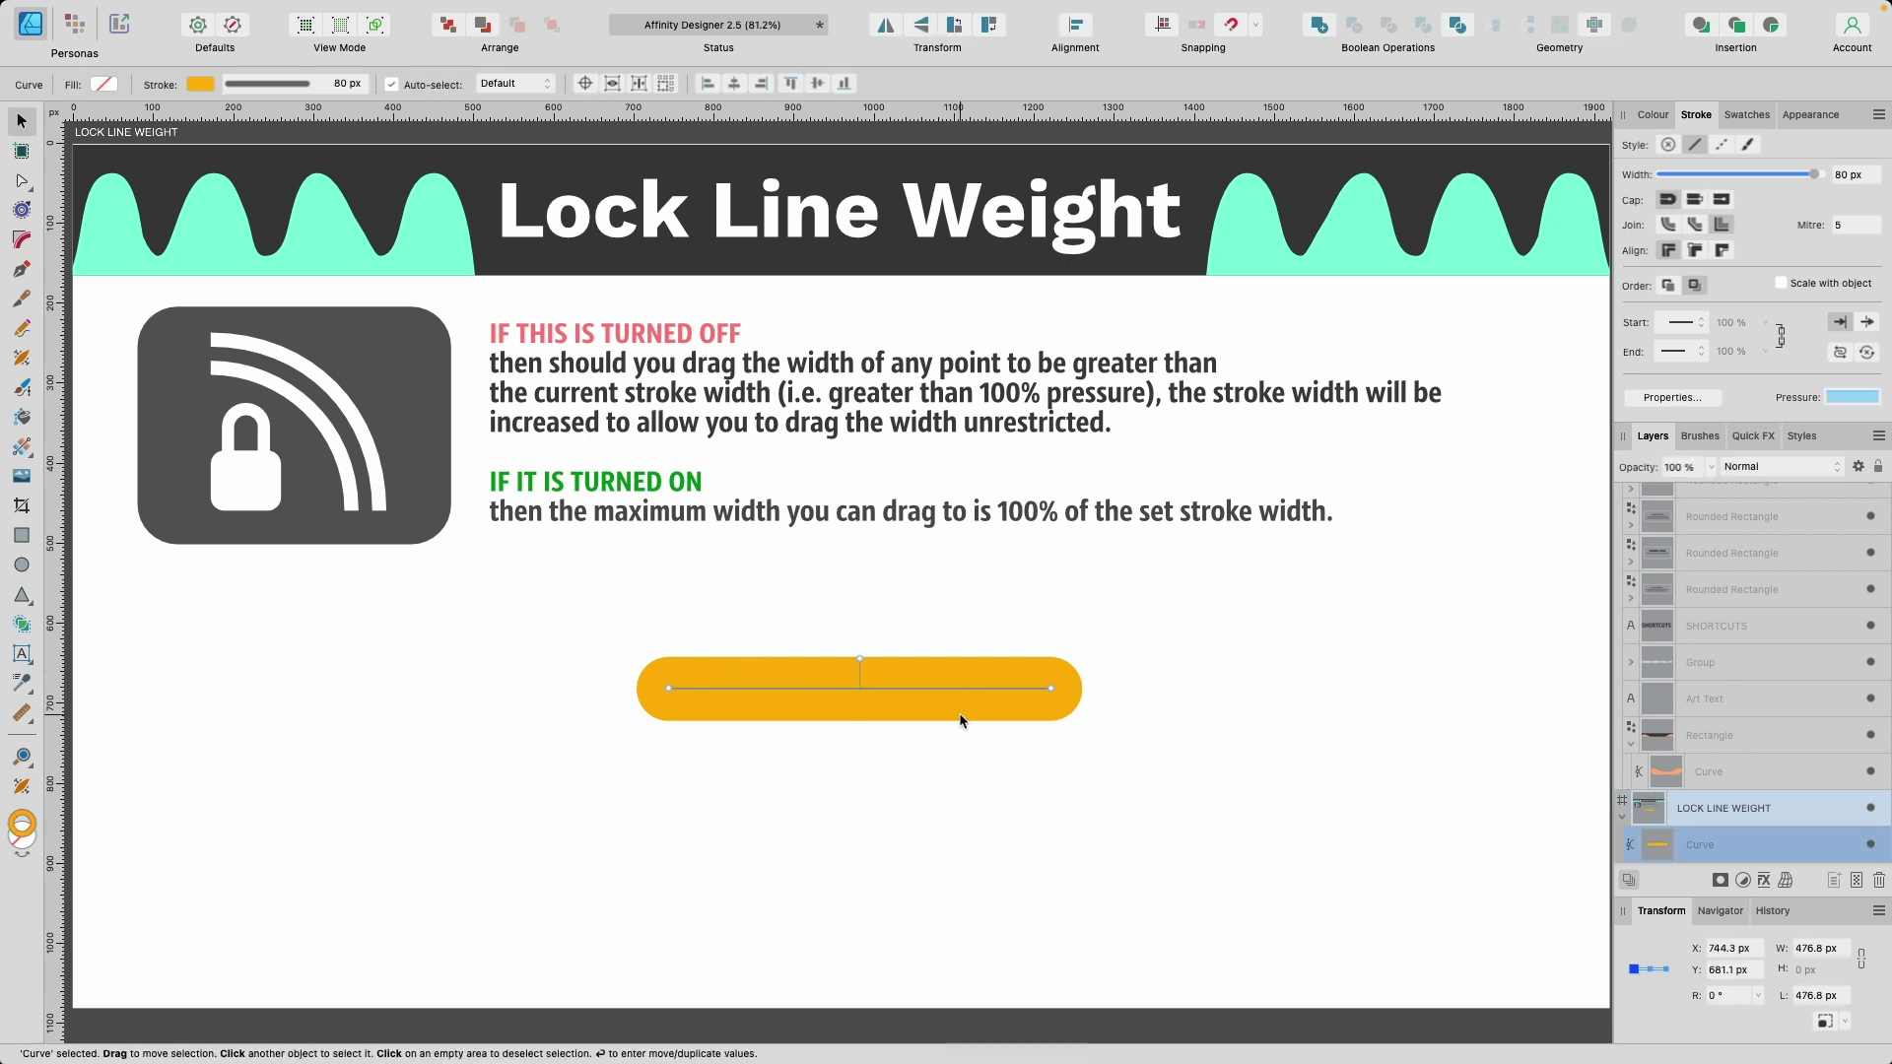
pyautogui.press('w')
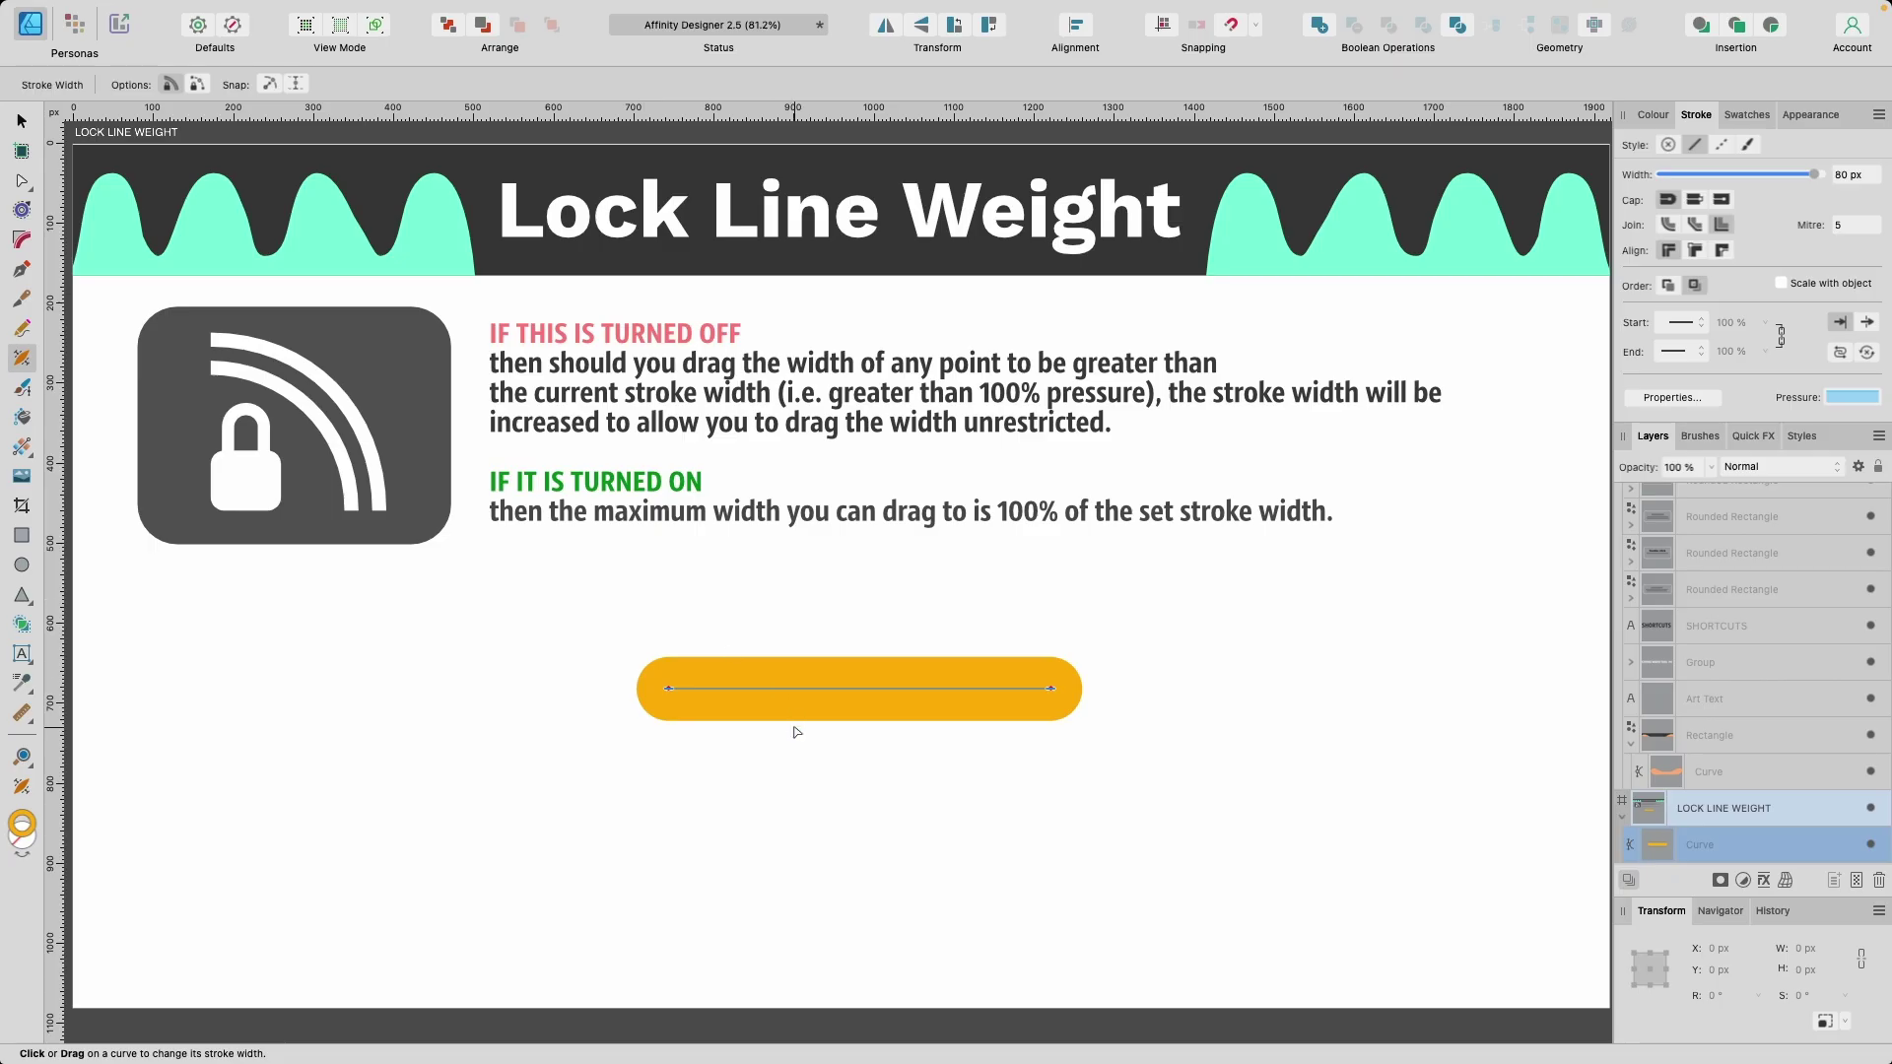
pyautogui.scroll(5, 796, 731)
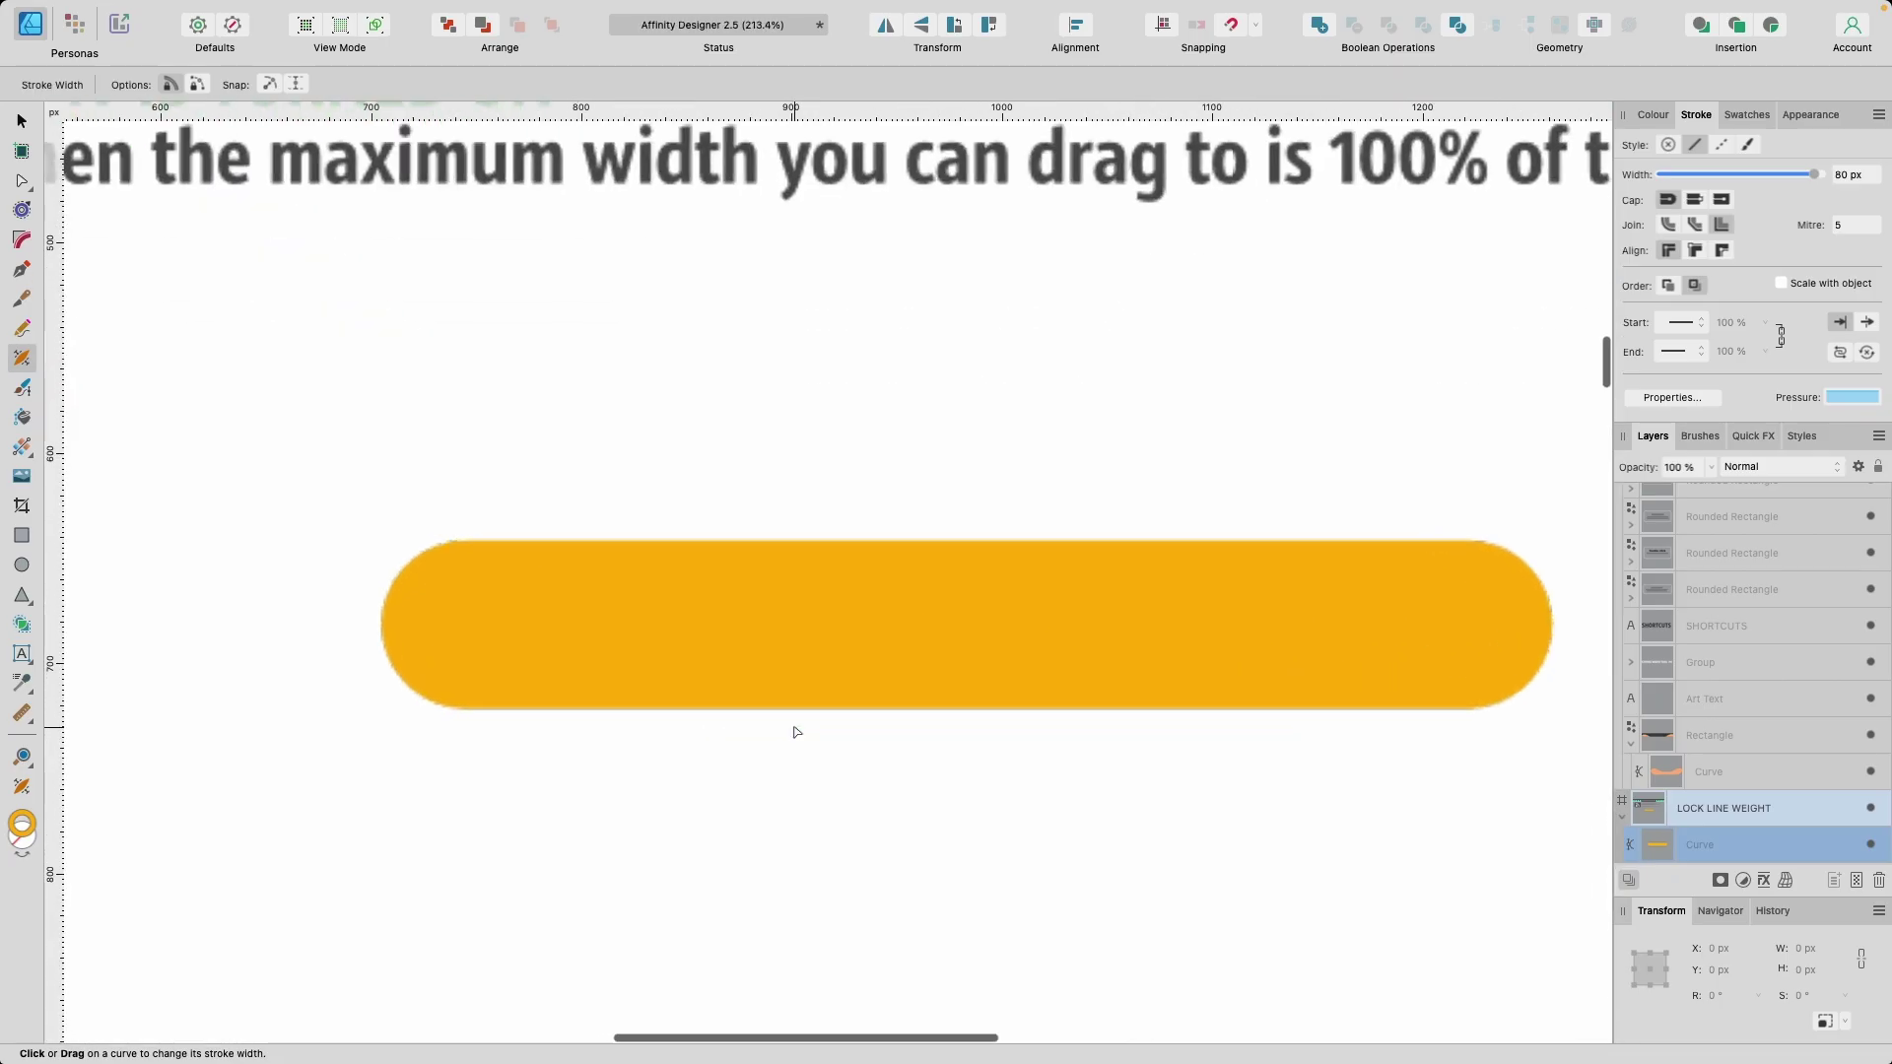
pyautogui.hscroll(1, 930, 634)
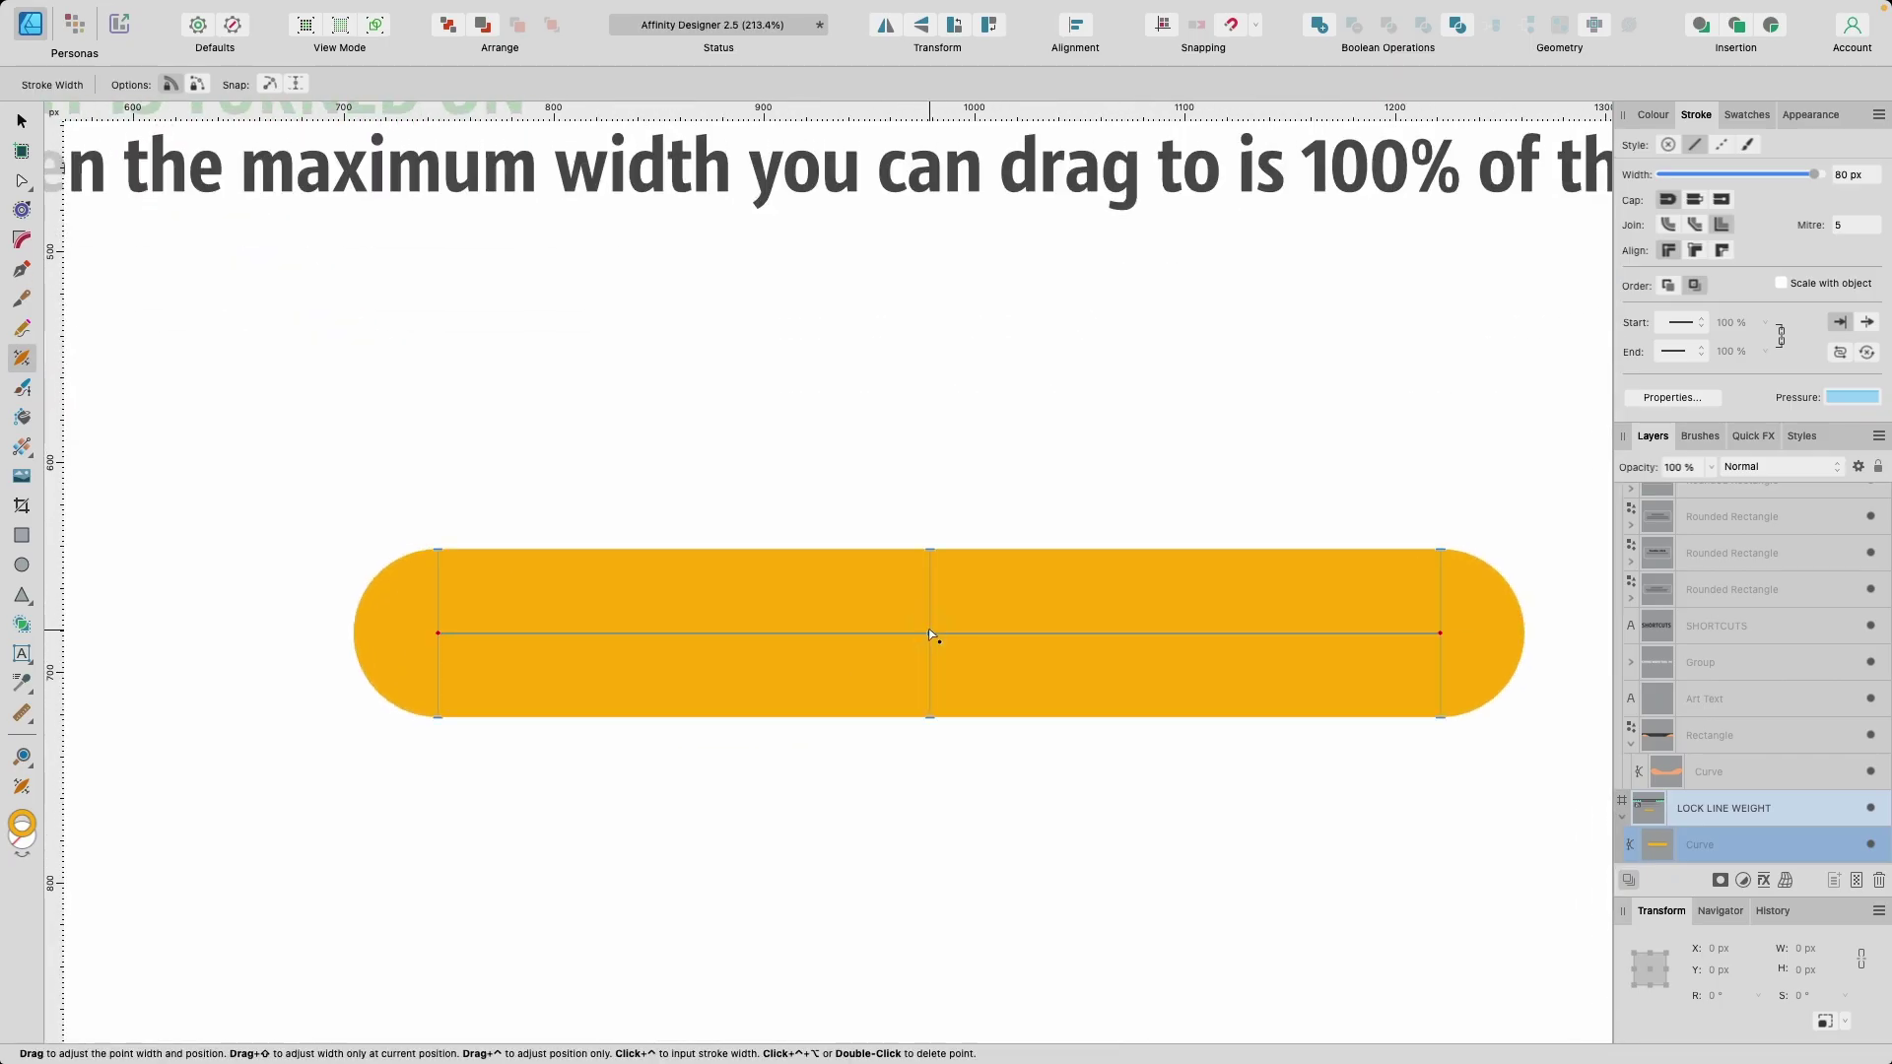
# Try to widen the yellow line at its middle width point beyond the set stroke width while the line weight is locked.
pyautogui.moveTo(929, 549); pyautogui.dragTo(933, 604)
pyautogui.moveTo(1311, 501)
pyautogui.mouseDown()
pyautogui.moveTo(1305, 236)
pyautogui.moveTo(1313, 494)
pyautogui.moveTo(1310, 410)
pyautogui.mouseUp()
pyautogui.moveTo(1309, 205)
pyautogui.mouseDown()
pyautogui.moveTo(1314, 529)
pyautogui.moveTo(1330, 225)
pyautogui.mouseUp()
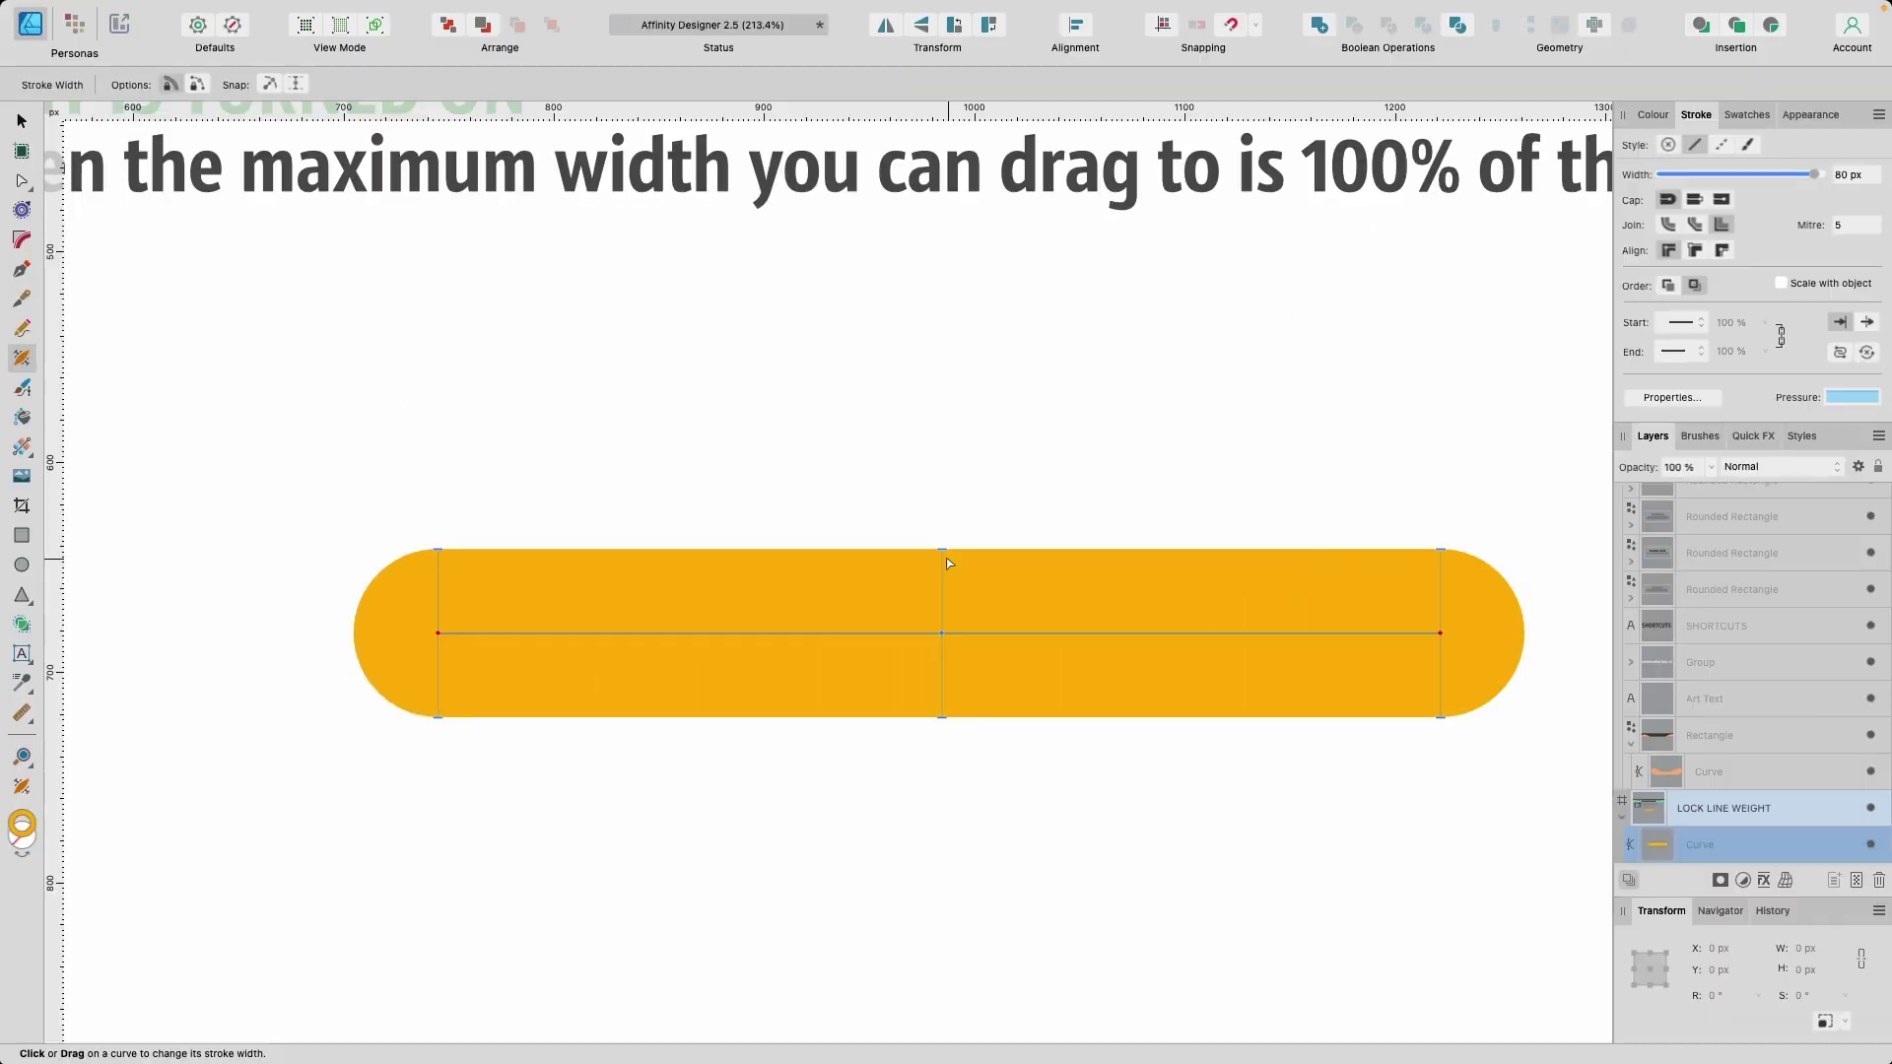
pyautogui.moveTo(1333, 410)
pyautogui.mouseDown()
pyautogui.moveTo(1334, 539)
pyautogui.moveTo(1330, 323)
pyautogui.mouseUp()
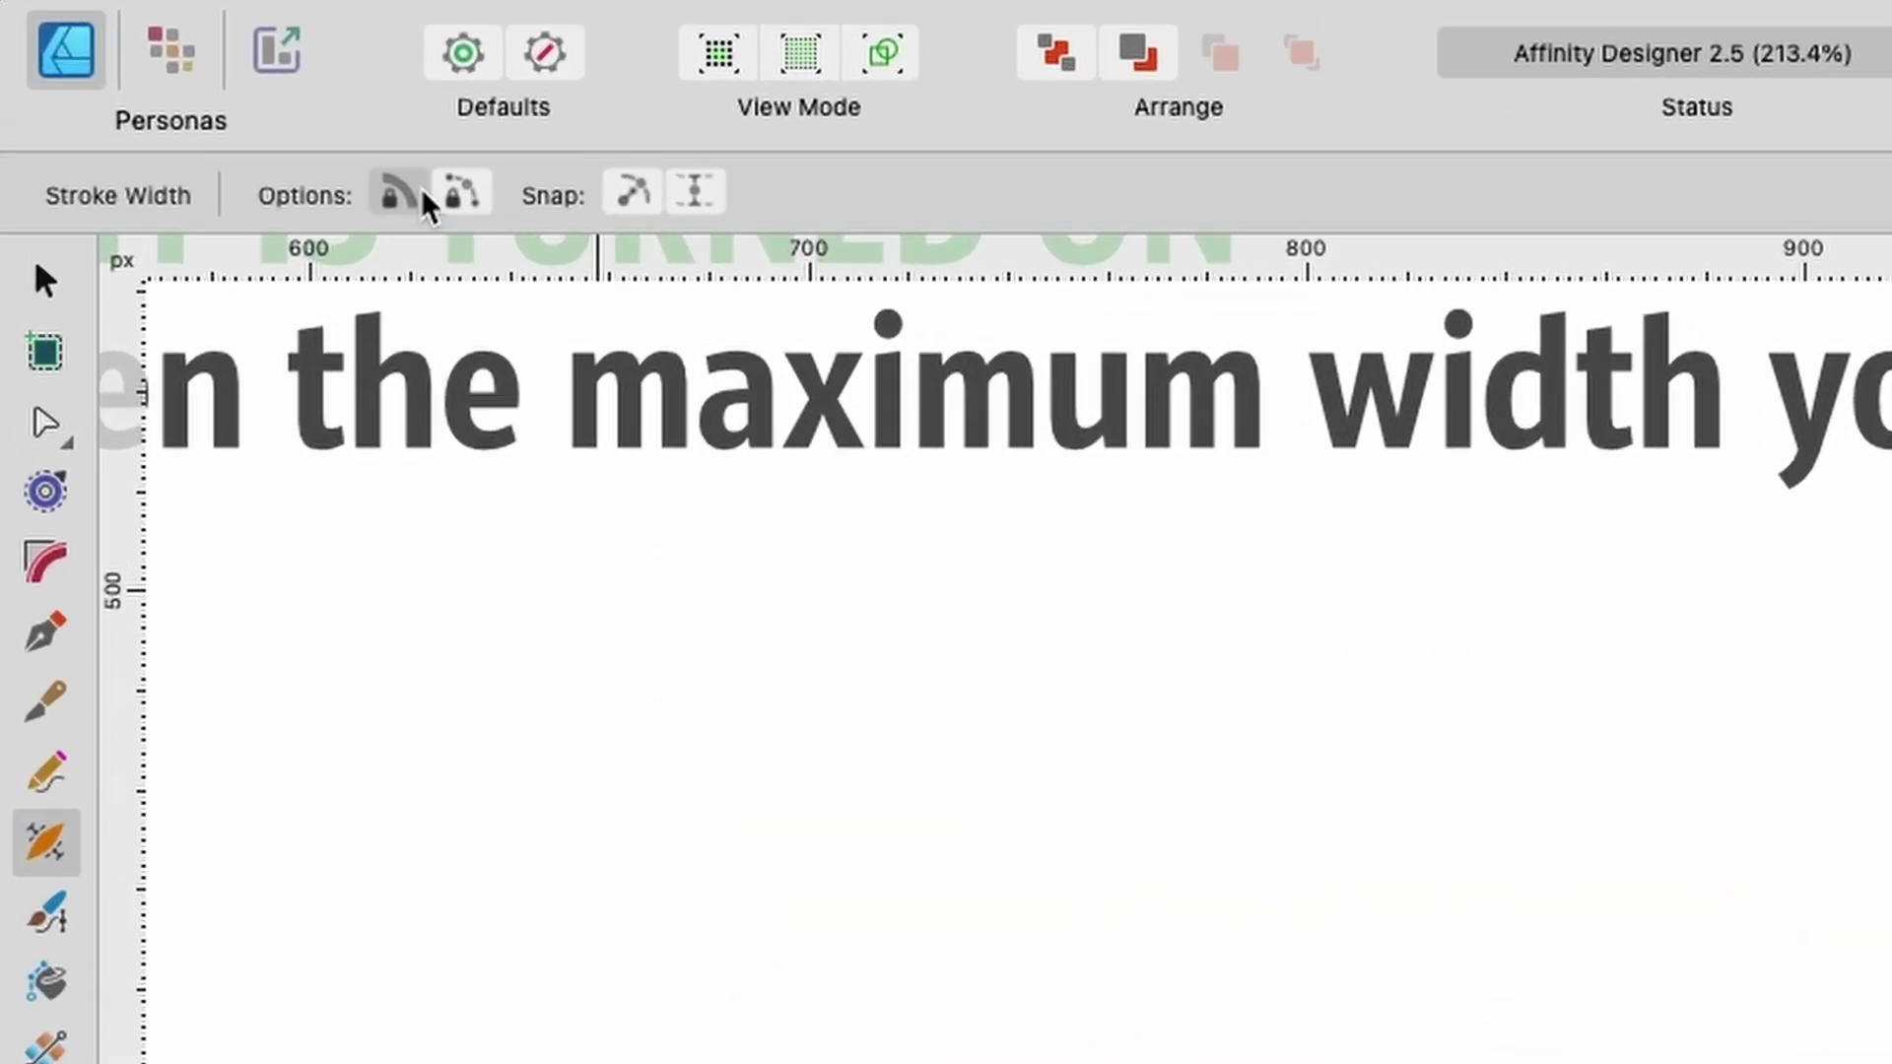
# Turn off Lock Line Weight and widen the yellow line at its middle width point to about 131 px.
pyautogui.click(427, 197)
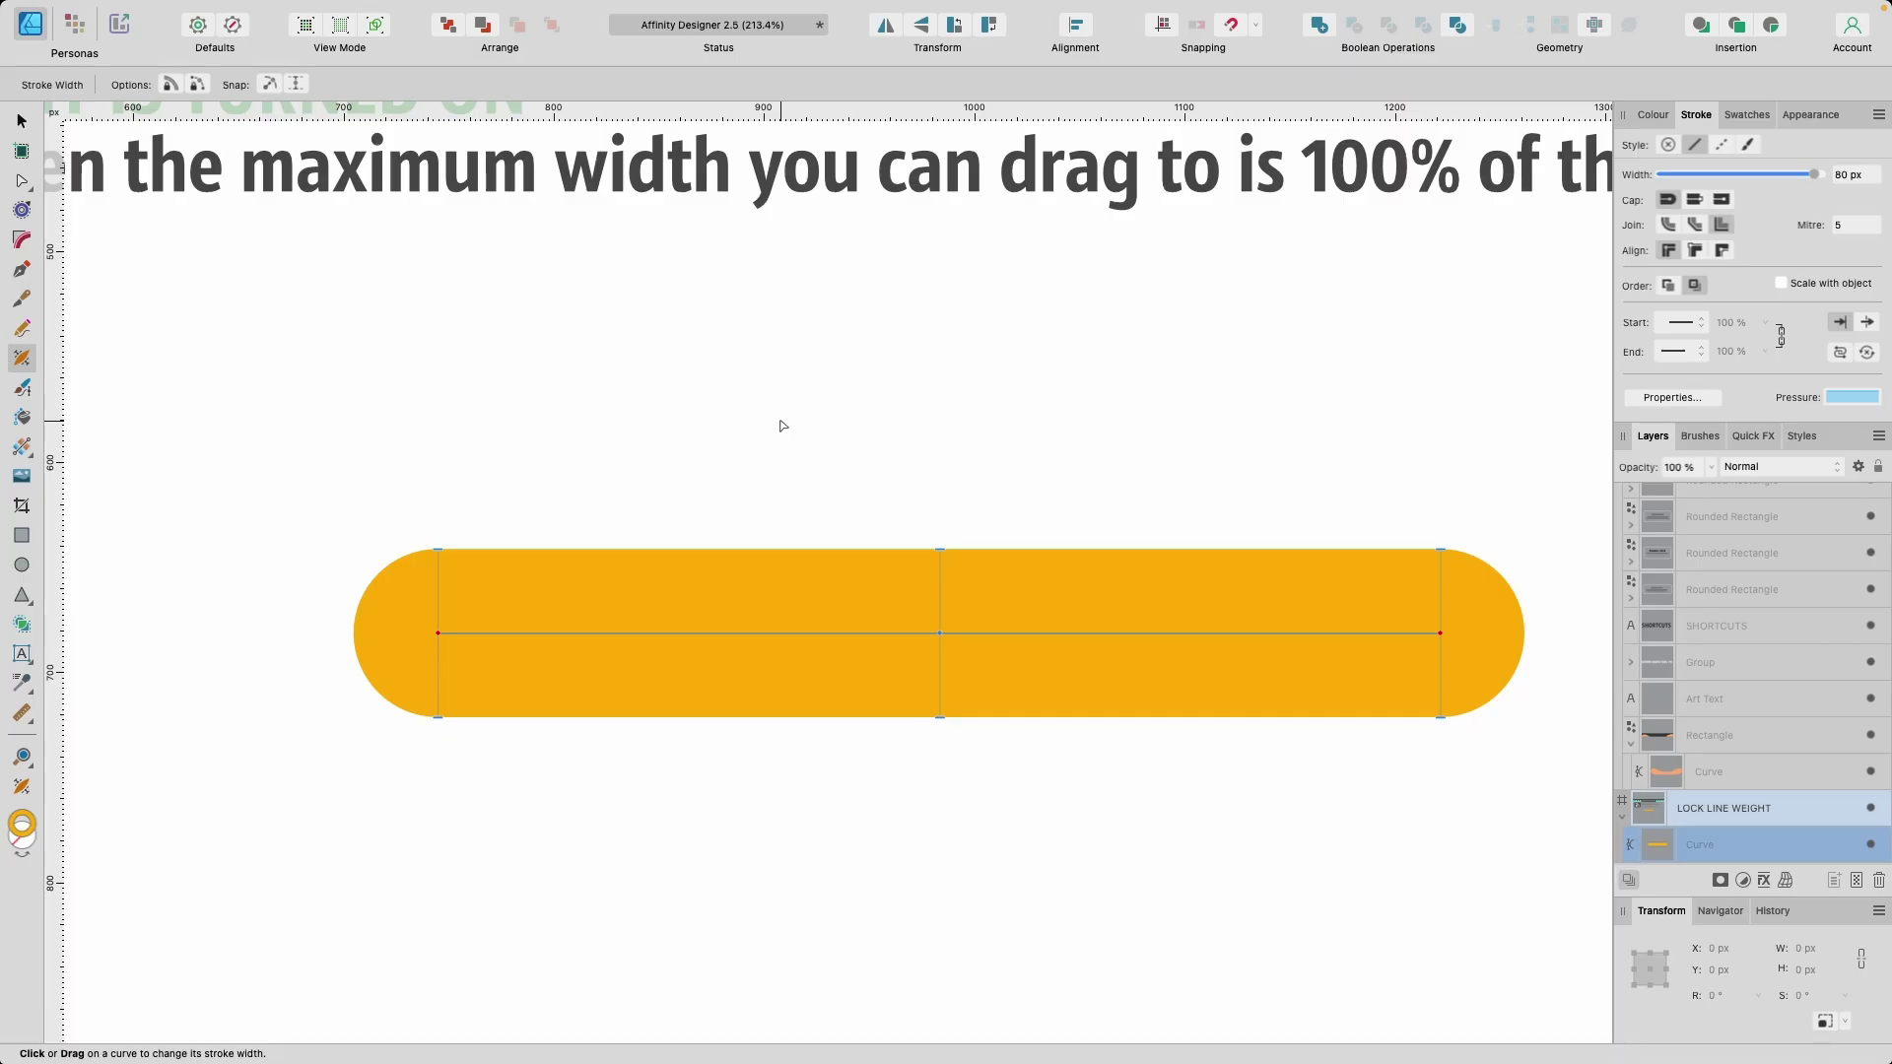
pyautogui.moveTo(939, 554); pyautogui.dragTo(934, 502)
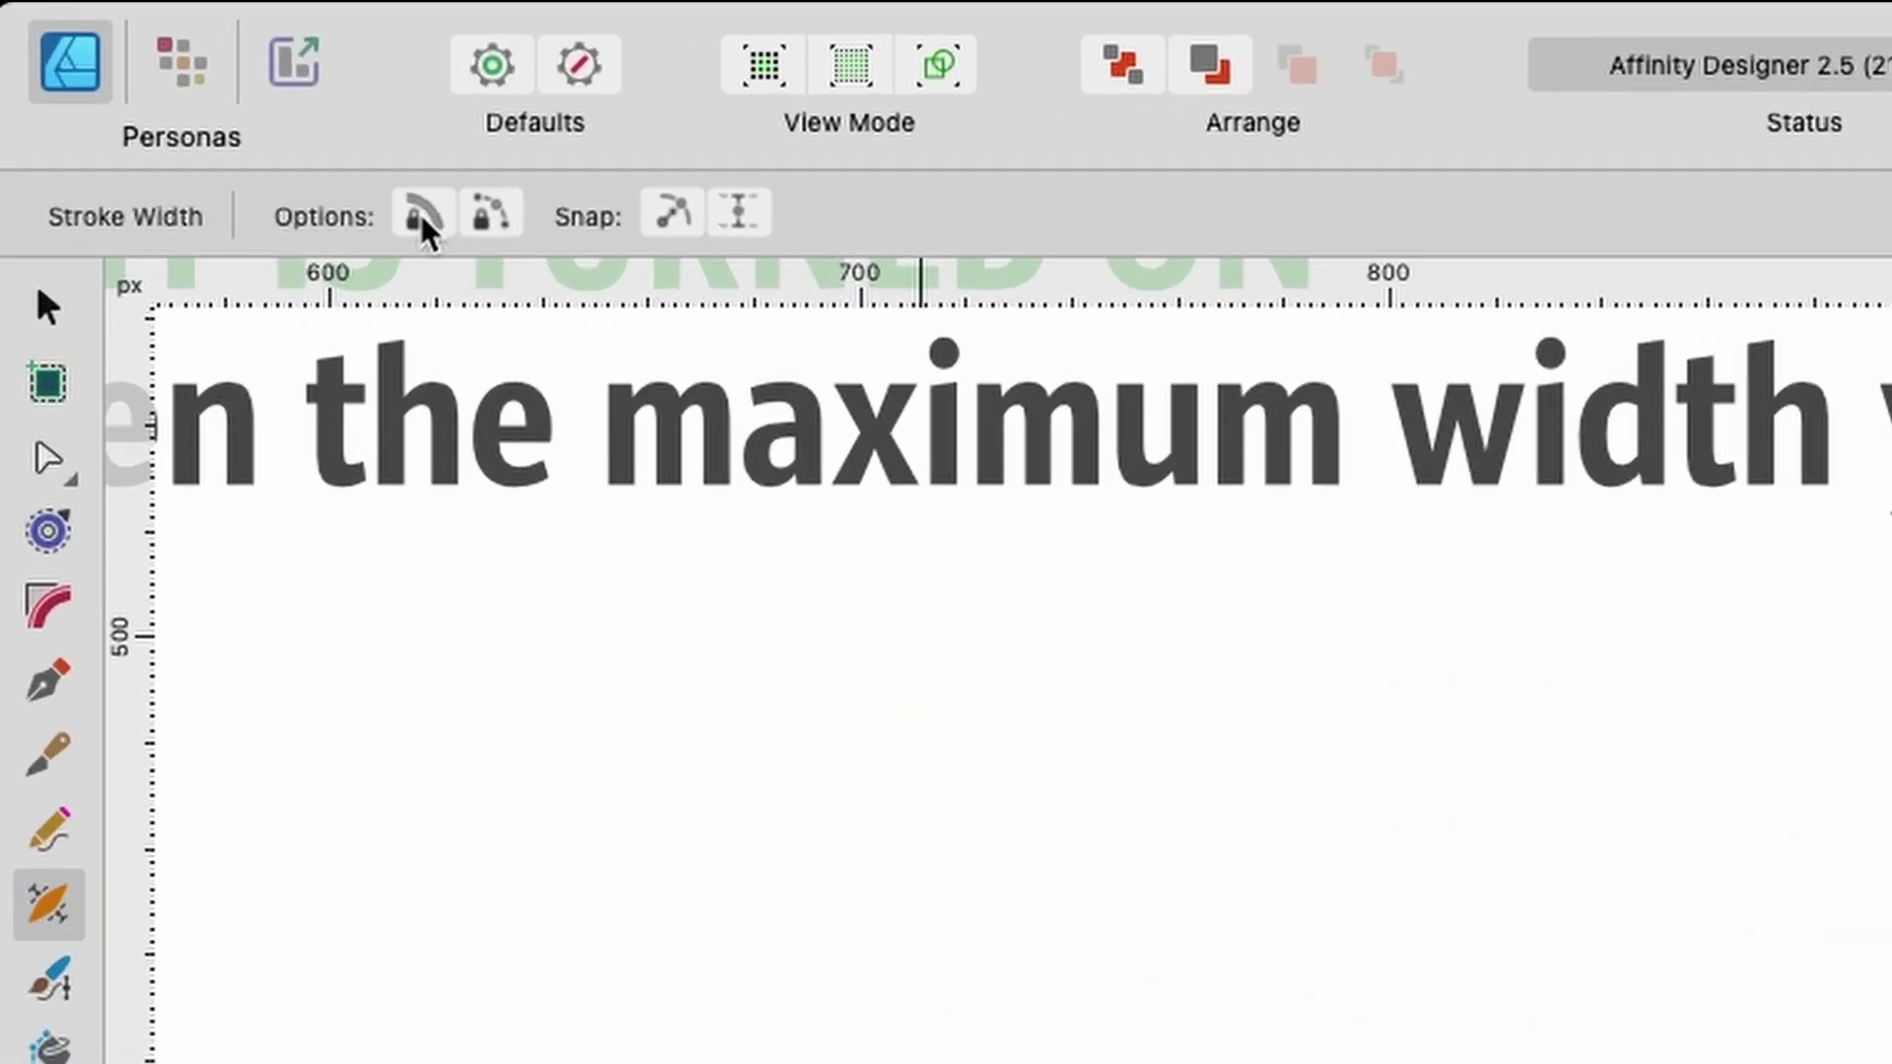
# Lock the line weight again and add three more width points to the yellow line, narrowing the right one and widening the leftmost one.
pyautogui.click(425, 228)
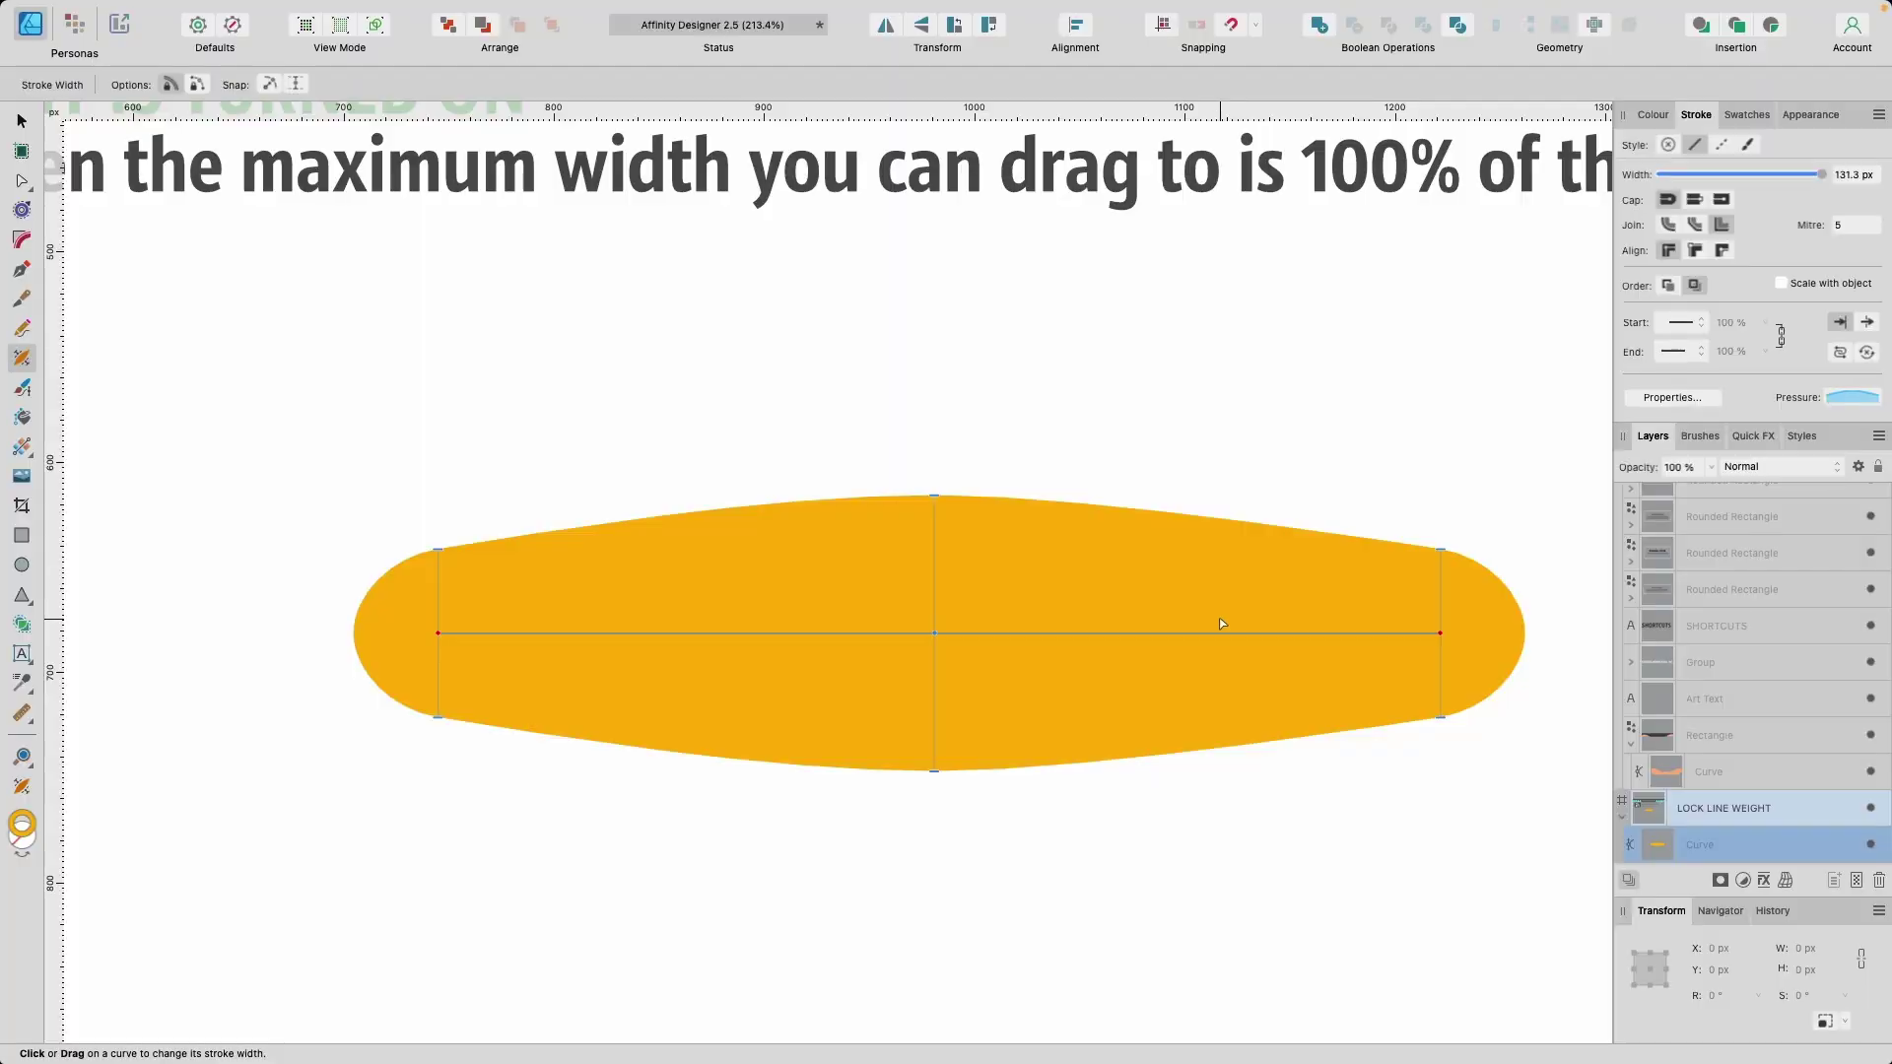
pyautogui.click(1222, 624)
pyautogui.moveTo(1229, 519)
pyautogui.mouseDown()
pyautogui.moveTo(1231, 557)
pyautogui.moveTo(1220, 457)
pyautogui.moveTo(1220, 561)
pyautogui.moveTo(1225, 447)
pyautogui.moveTo(1241, 617)
pyautogui.moveTo(1233, 536)
pyautogui.mouseUp()
pyautogui.click(737, 633)
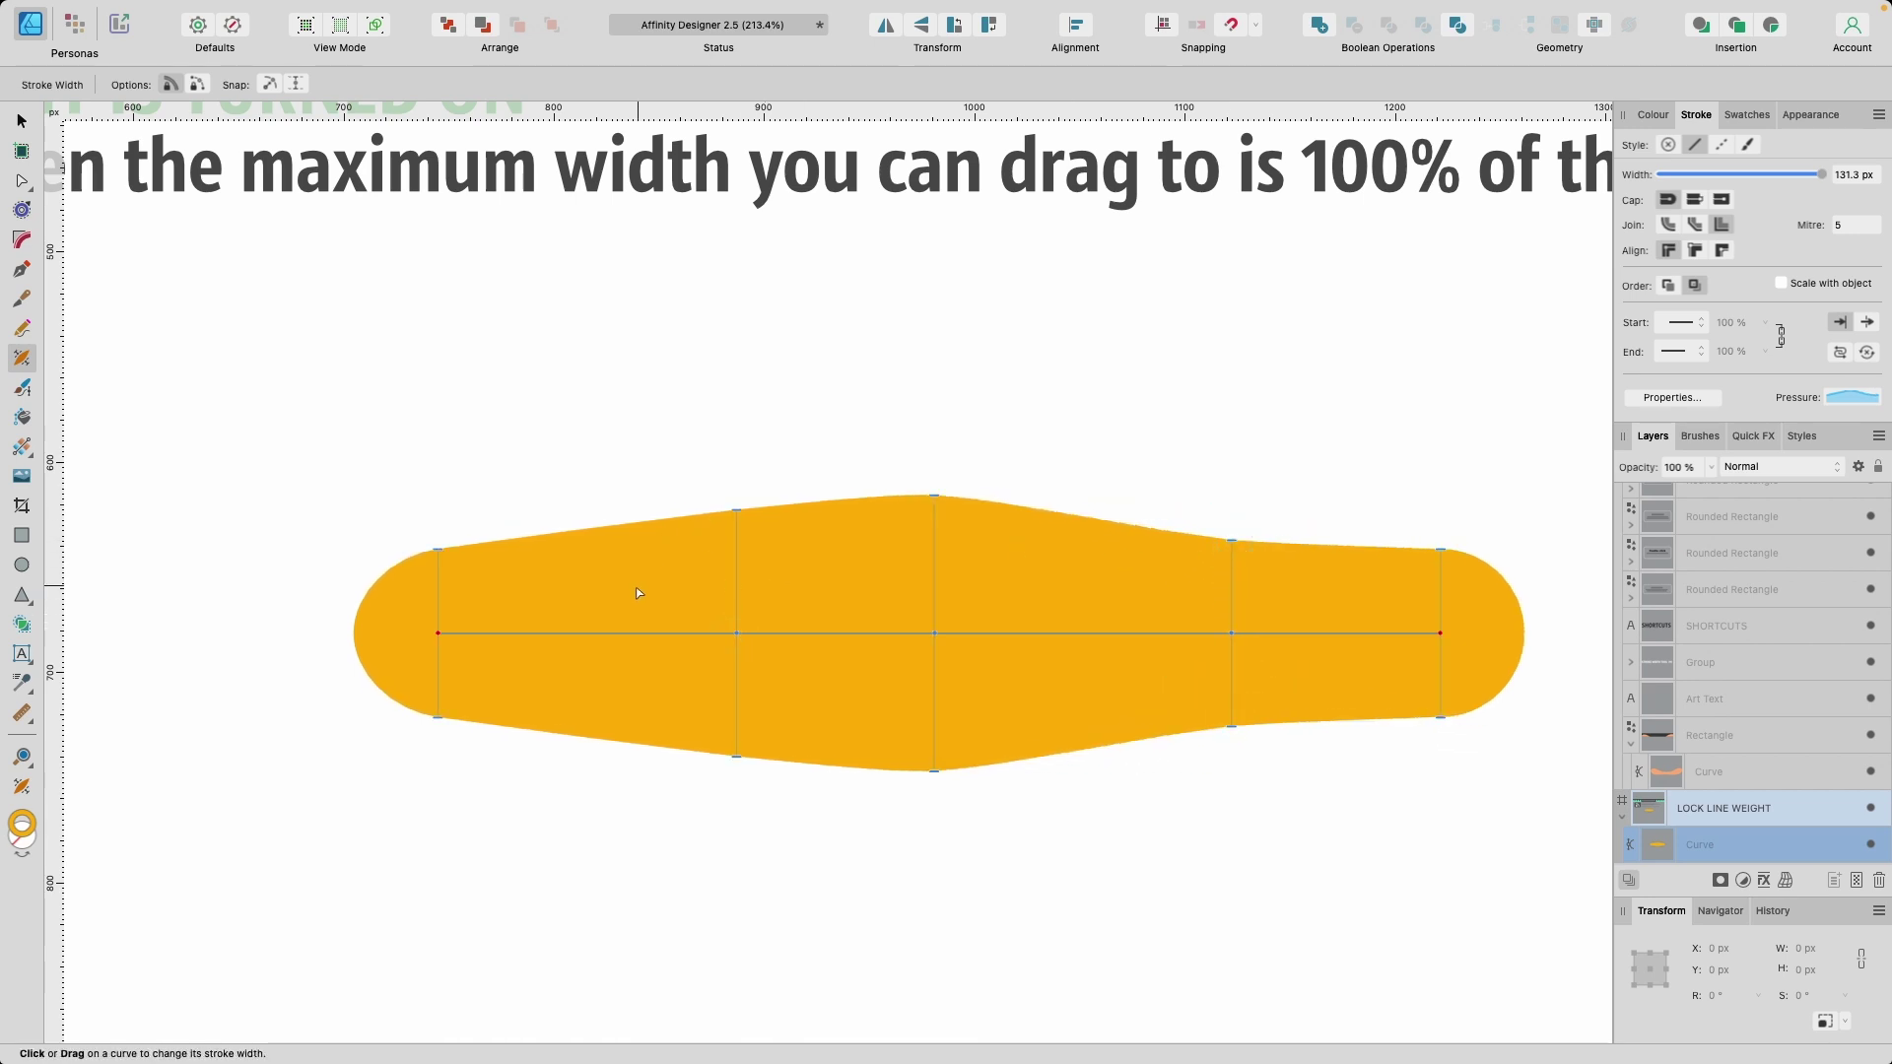
pyautogui.click(615, 632)
pyautogui.moveTo(615, 529); pyautogui.dragTo(591, 496)
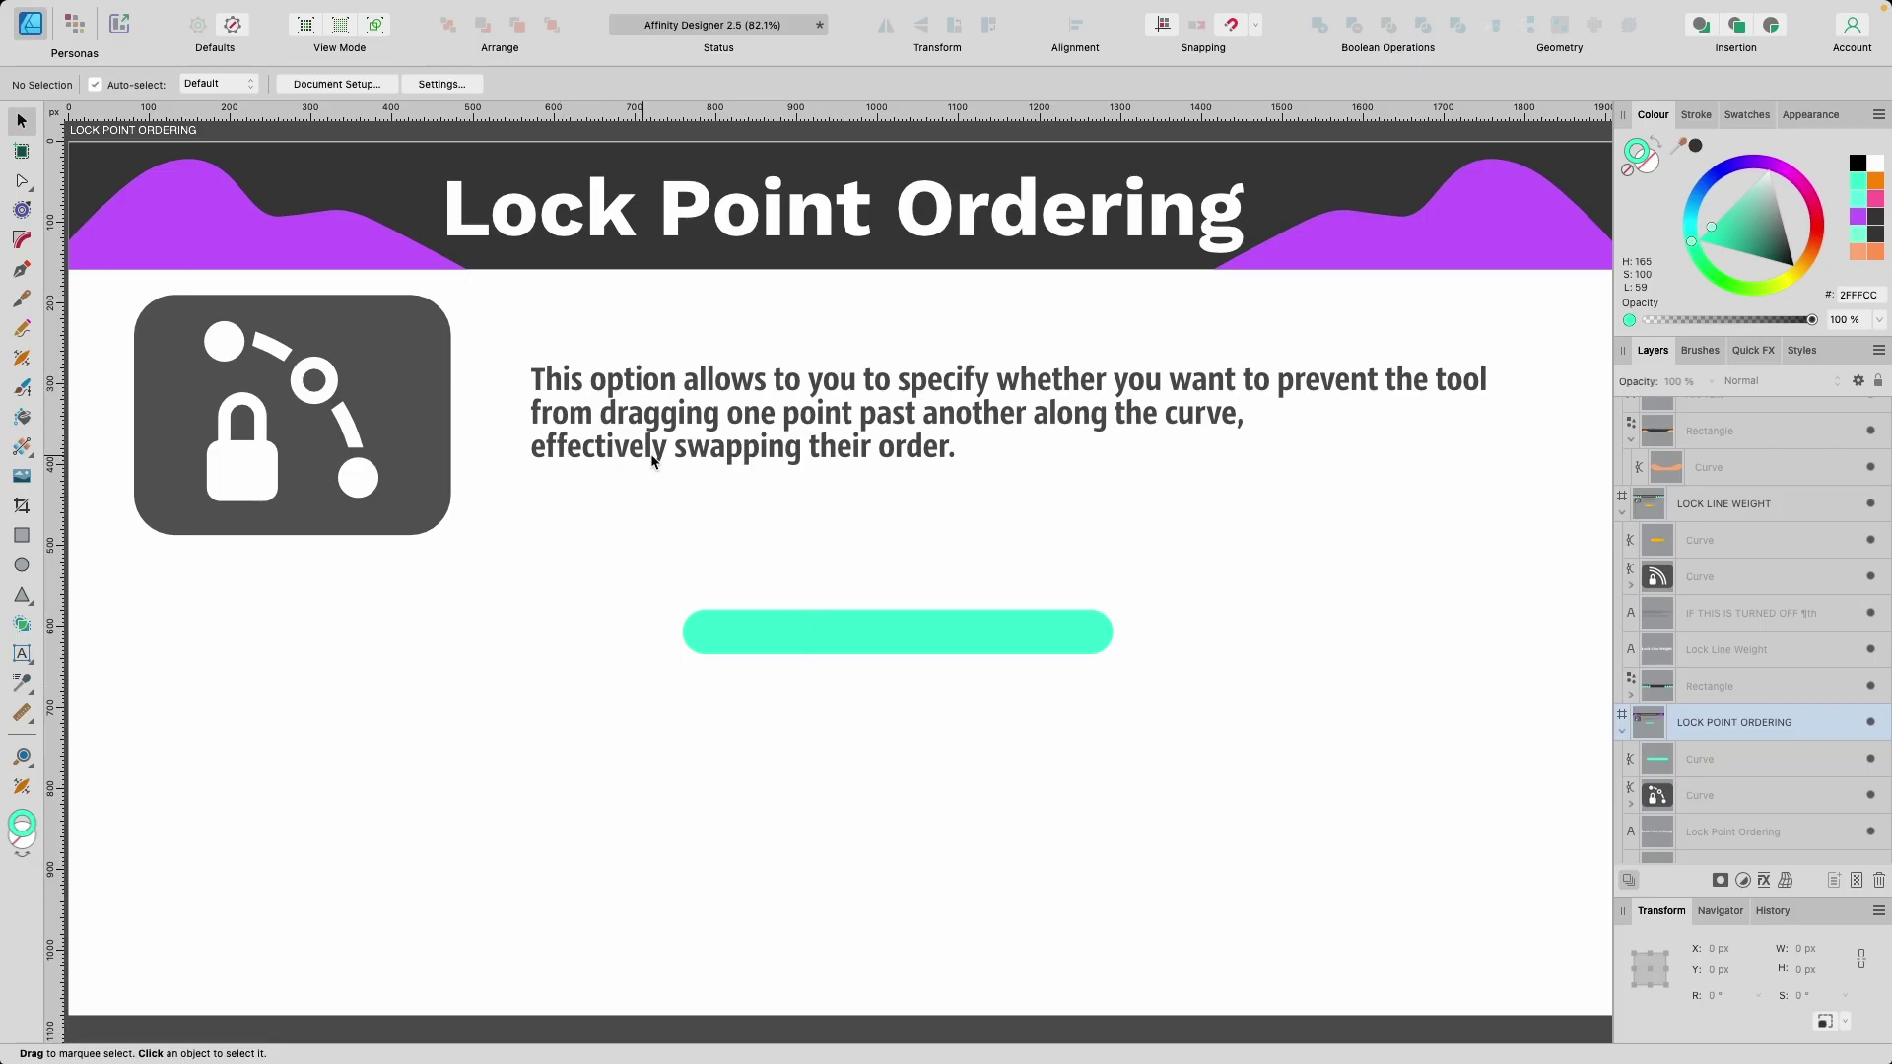
# Select the green line on the Lock Point Ordering artboard with the Stroke Width Tool and switch Lock Point Ordering off and back on.
pyautogui.click(808, 638)
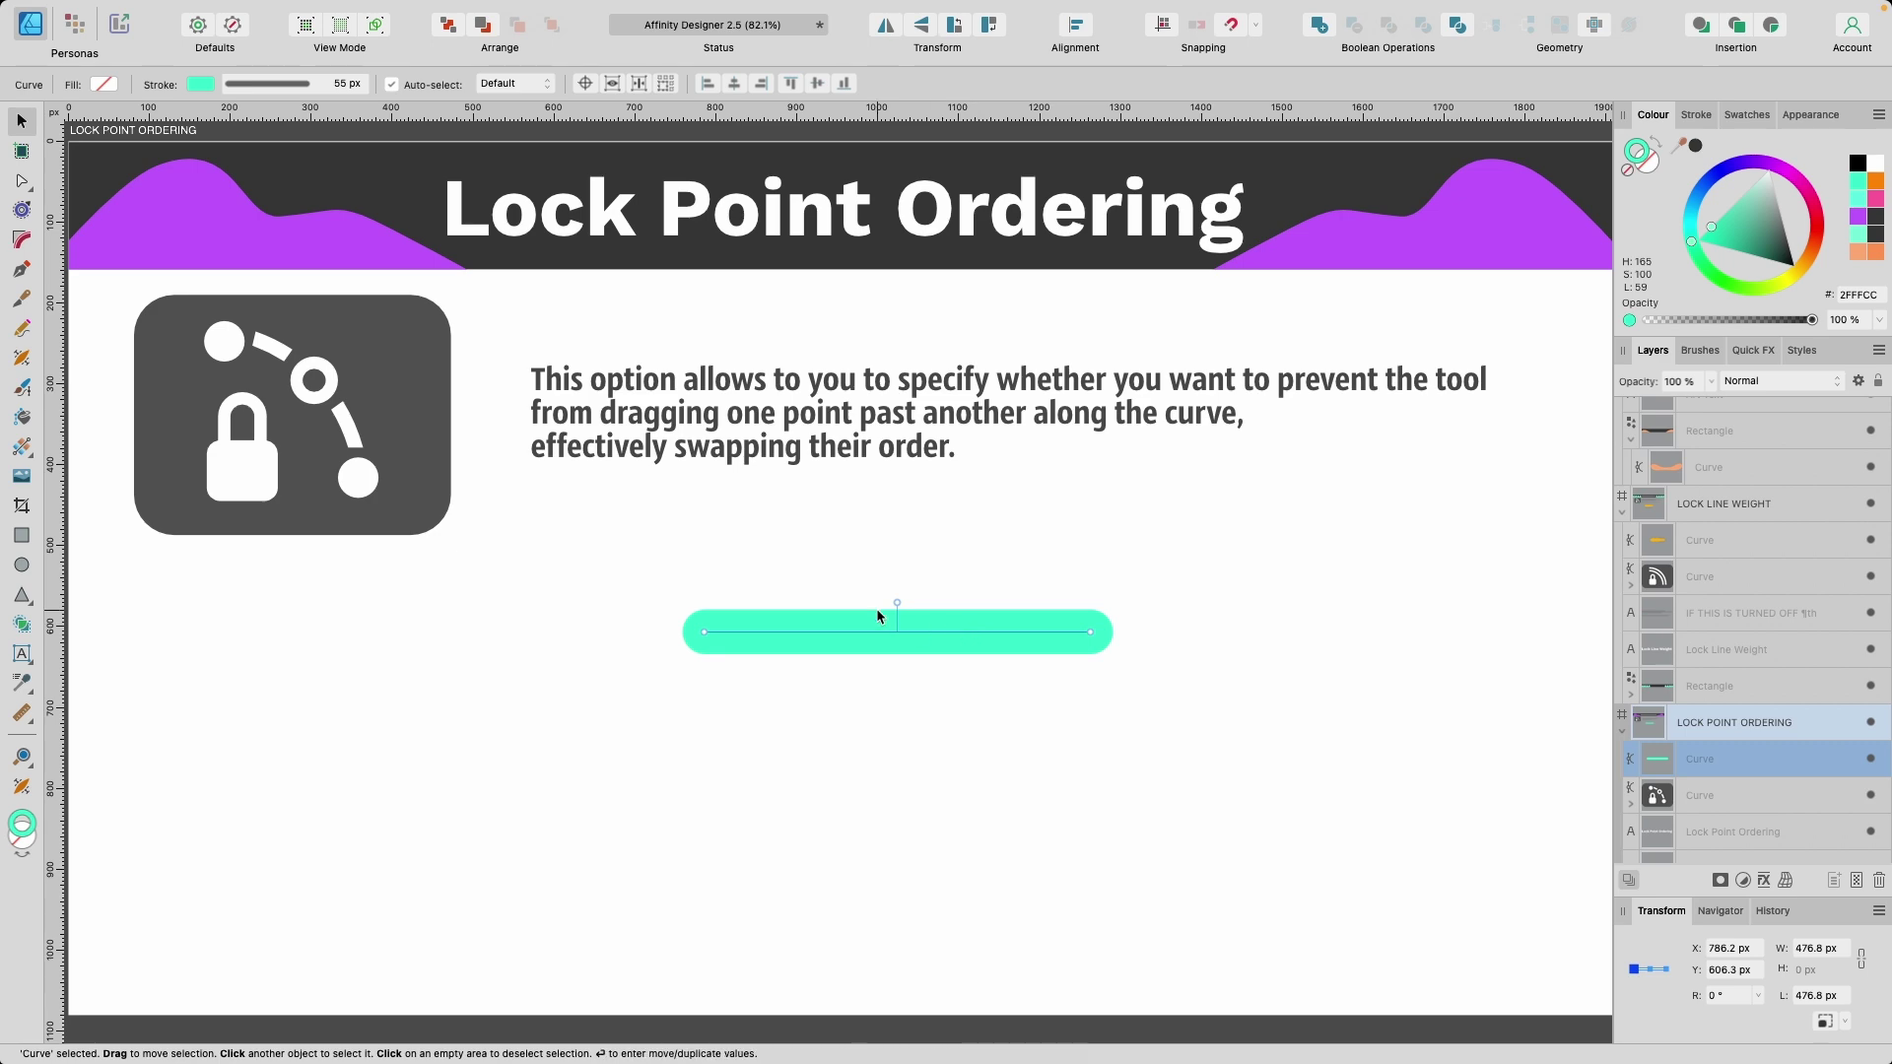
pyautogui.press('w')
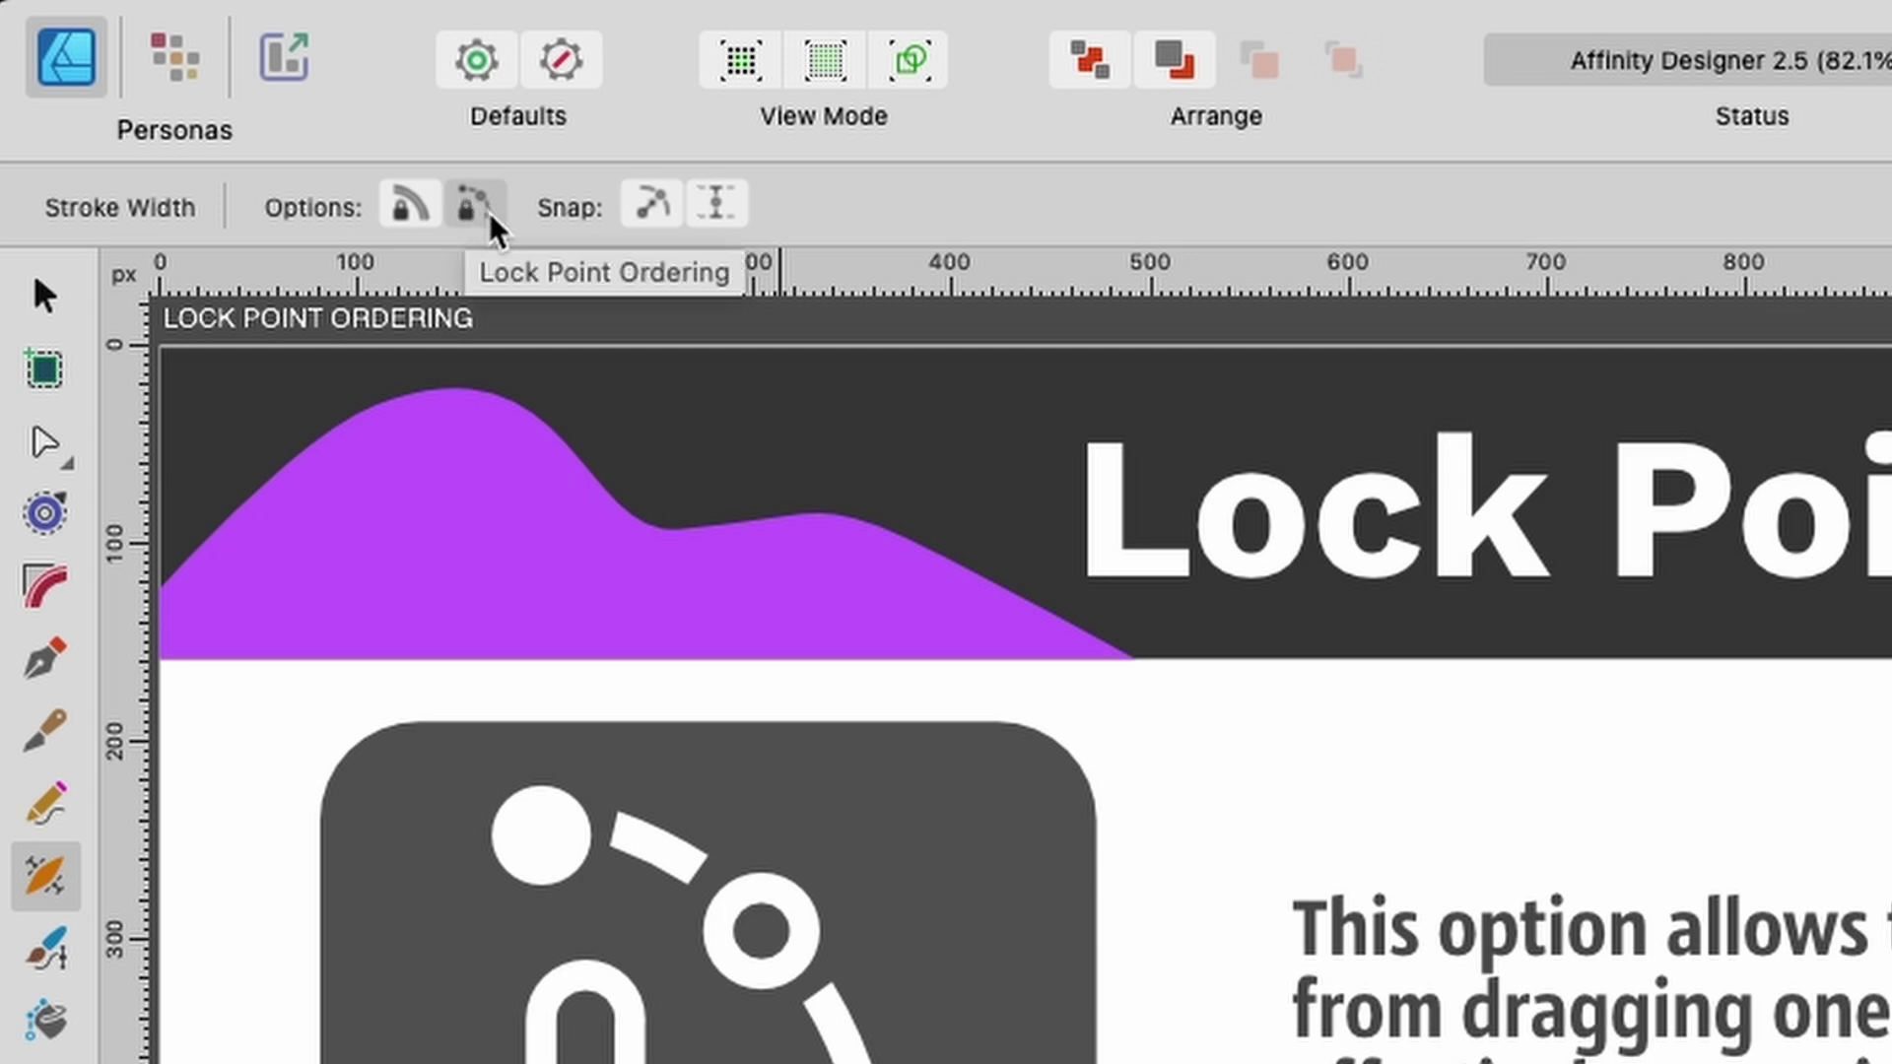
pyautogui.click(493, 223)
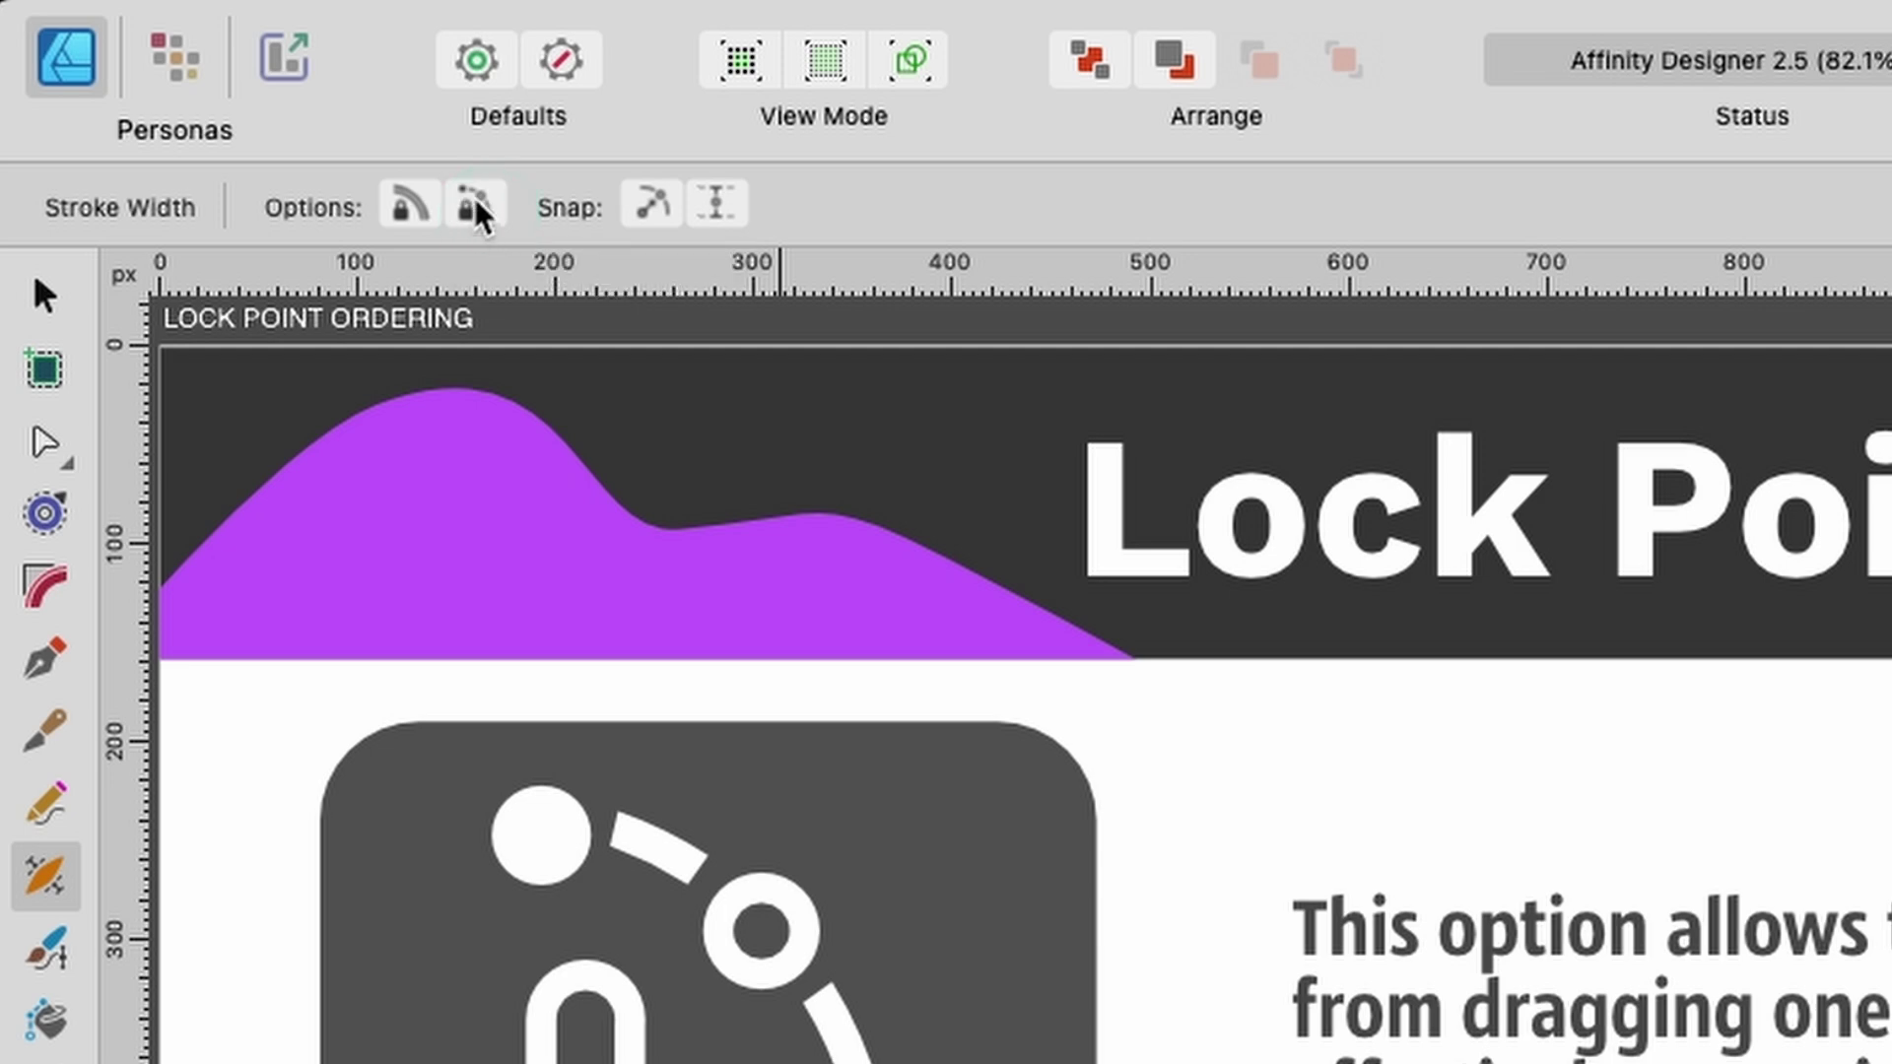
pyautogui.click(477, 207)
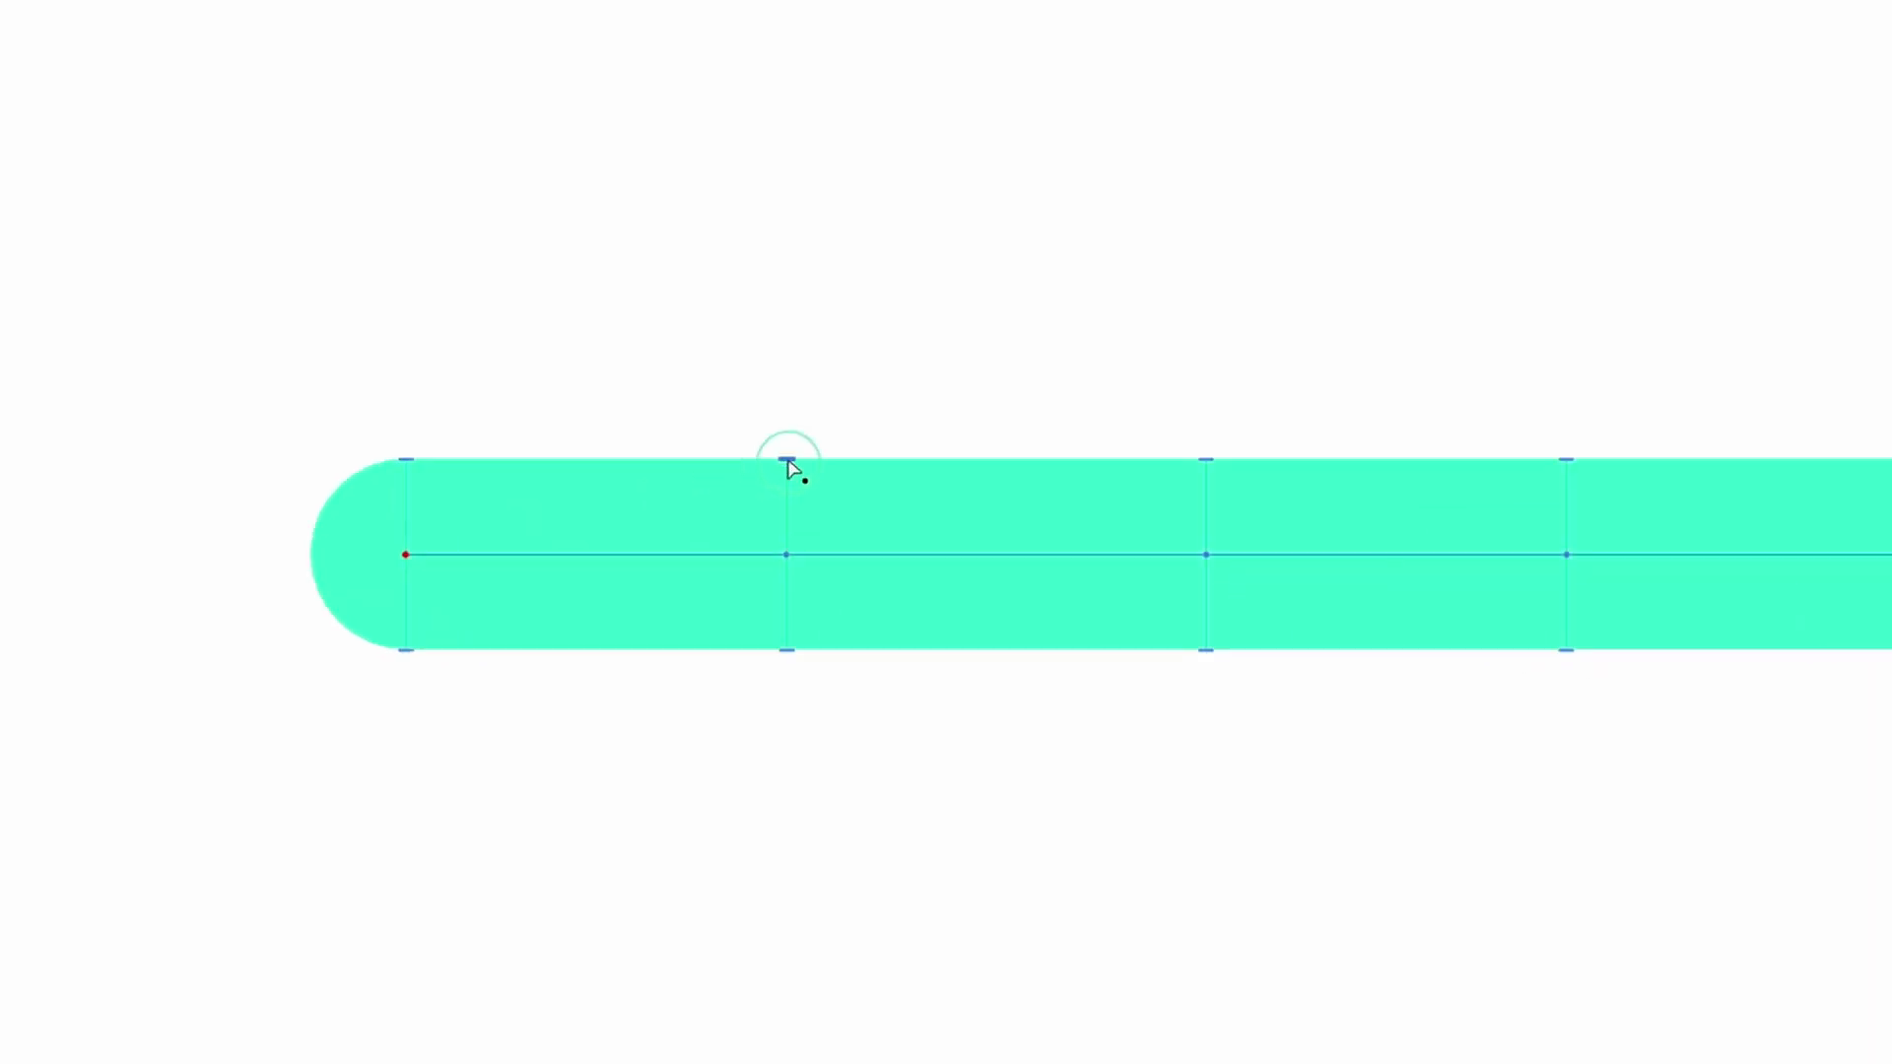
# Widen the green line at its second width point and drag that point along the line toward the right end.
pyautogui.moveTo(778, 555); pyautogui.dragTo(781, 485)
pyautogui.moveTo(796, 347)
pyautogui.mouseDown()
pyautogui.moveTo(838, 248)
pyautogui.moveTo(769, 295)
pyautogui.moveTo(1050, 277)
pyautogui.moveTo(966, 279)
pyautogui.moveTo(1227, 293)
pyautogui.moveTo(963, 296)
pyautogui.moveTo(1254, 299)
pyautogui.moveTo(788, 345)
pyautogui.mouseUp()
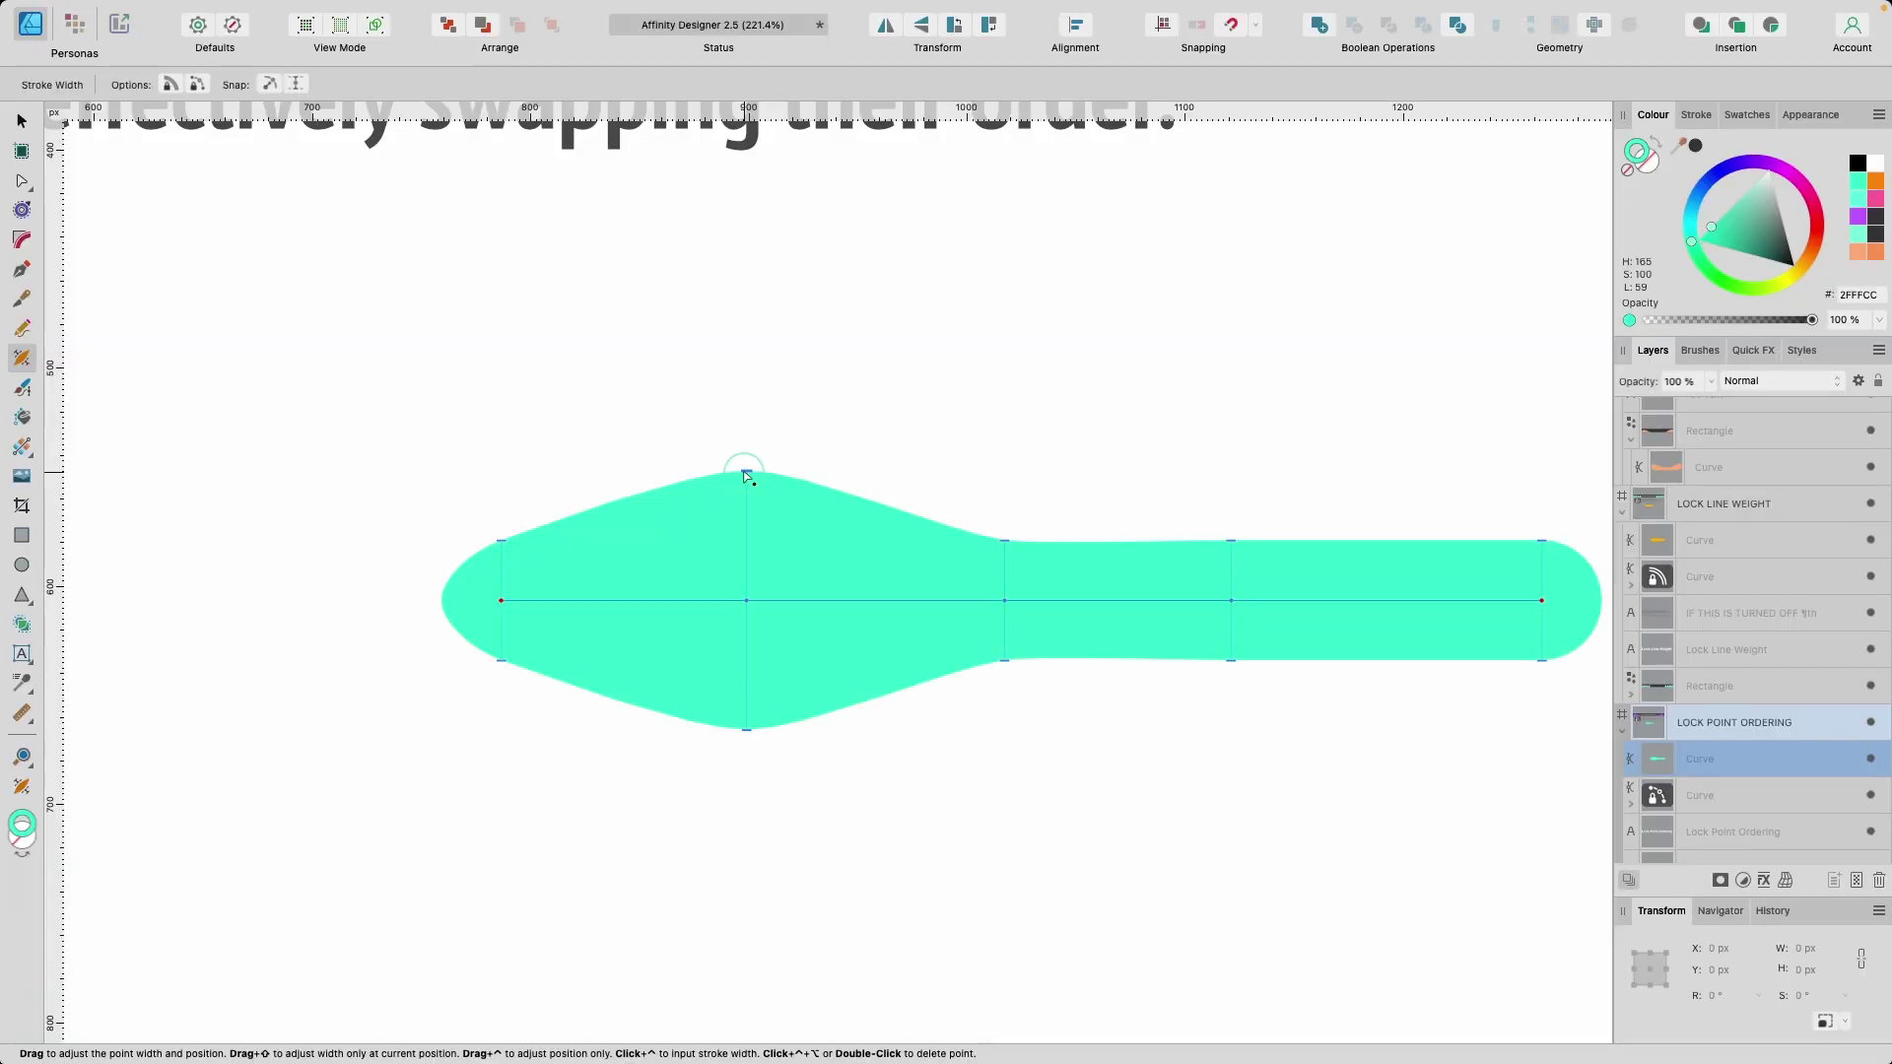
pyautogui.moveTo(743, 473); pyautogui.dragTo(1392, 508)
pyautogui.scroll(-5, 1393, 508)
pyautogui.scroll(-2, 1393, 509)
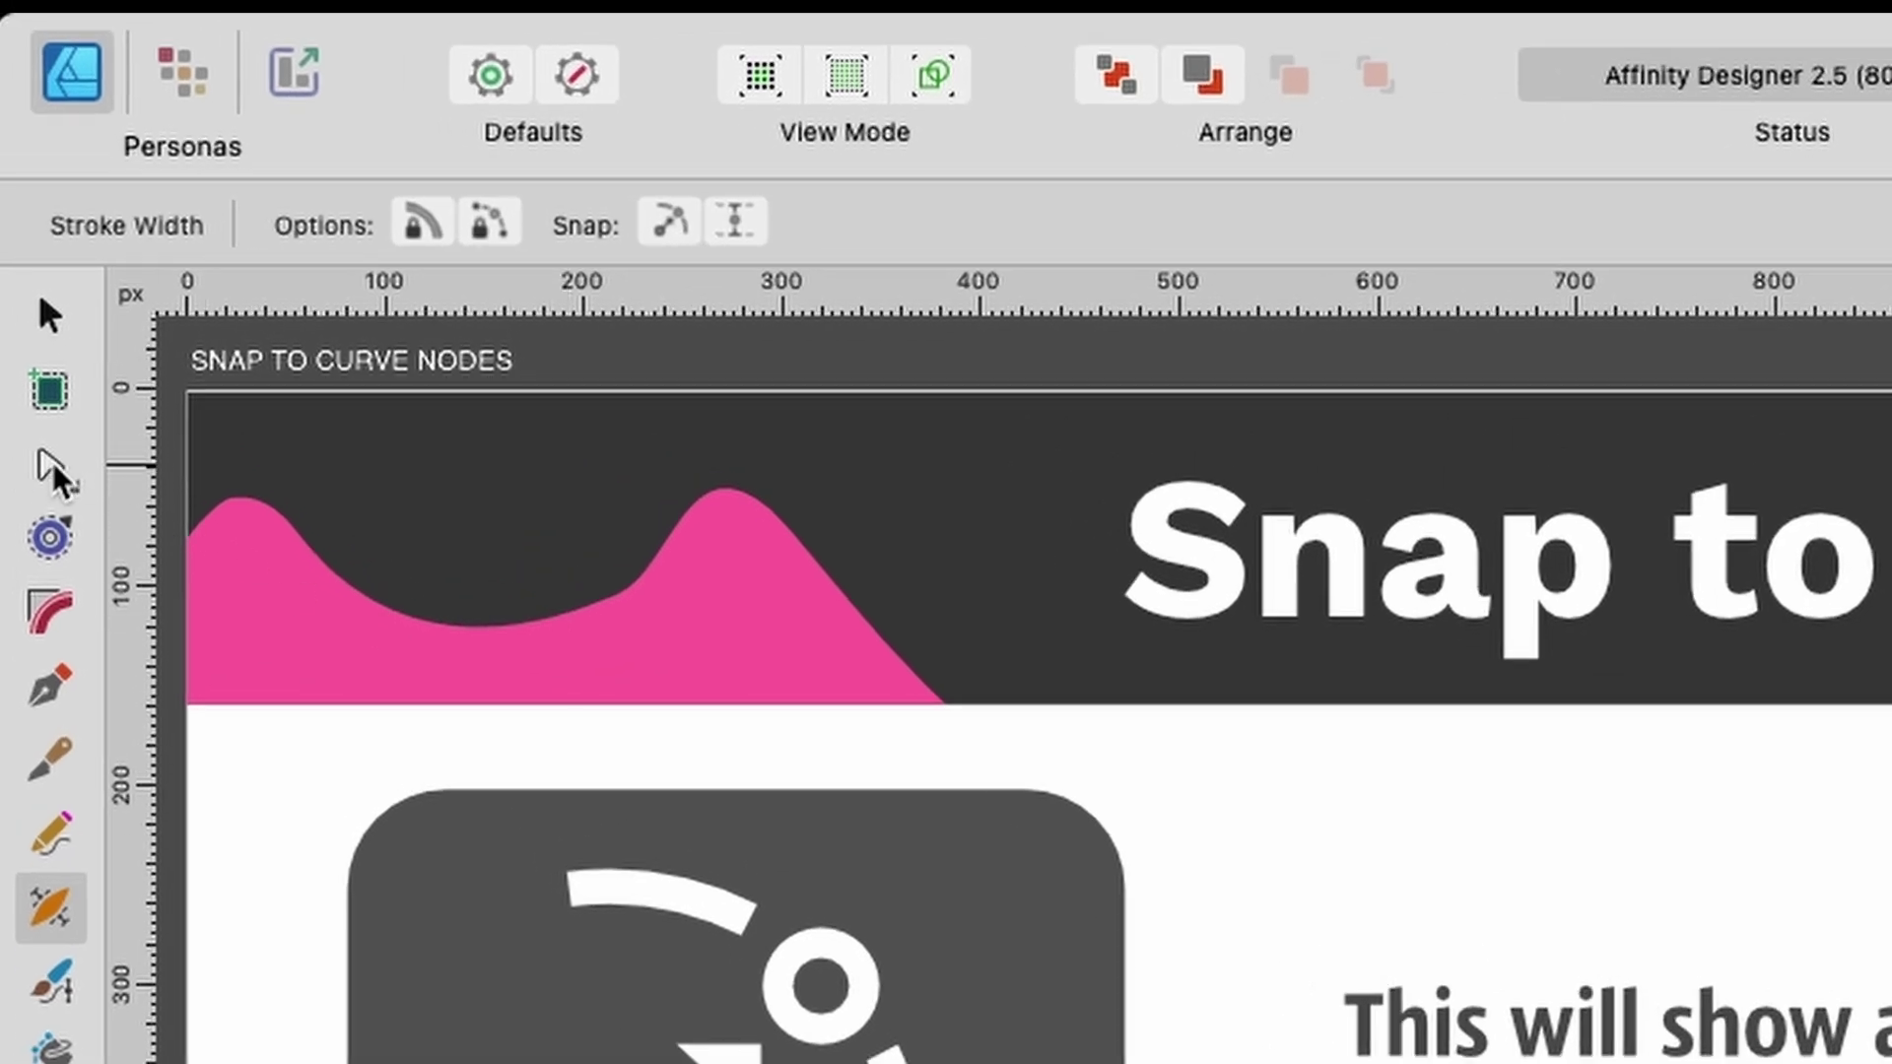
# Add three curve nodes between the ends of the magenta line on the Snap to Curve Nodes artboard with the Node Tool.
pyautogui.click(51, 471)
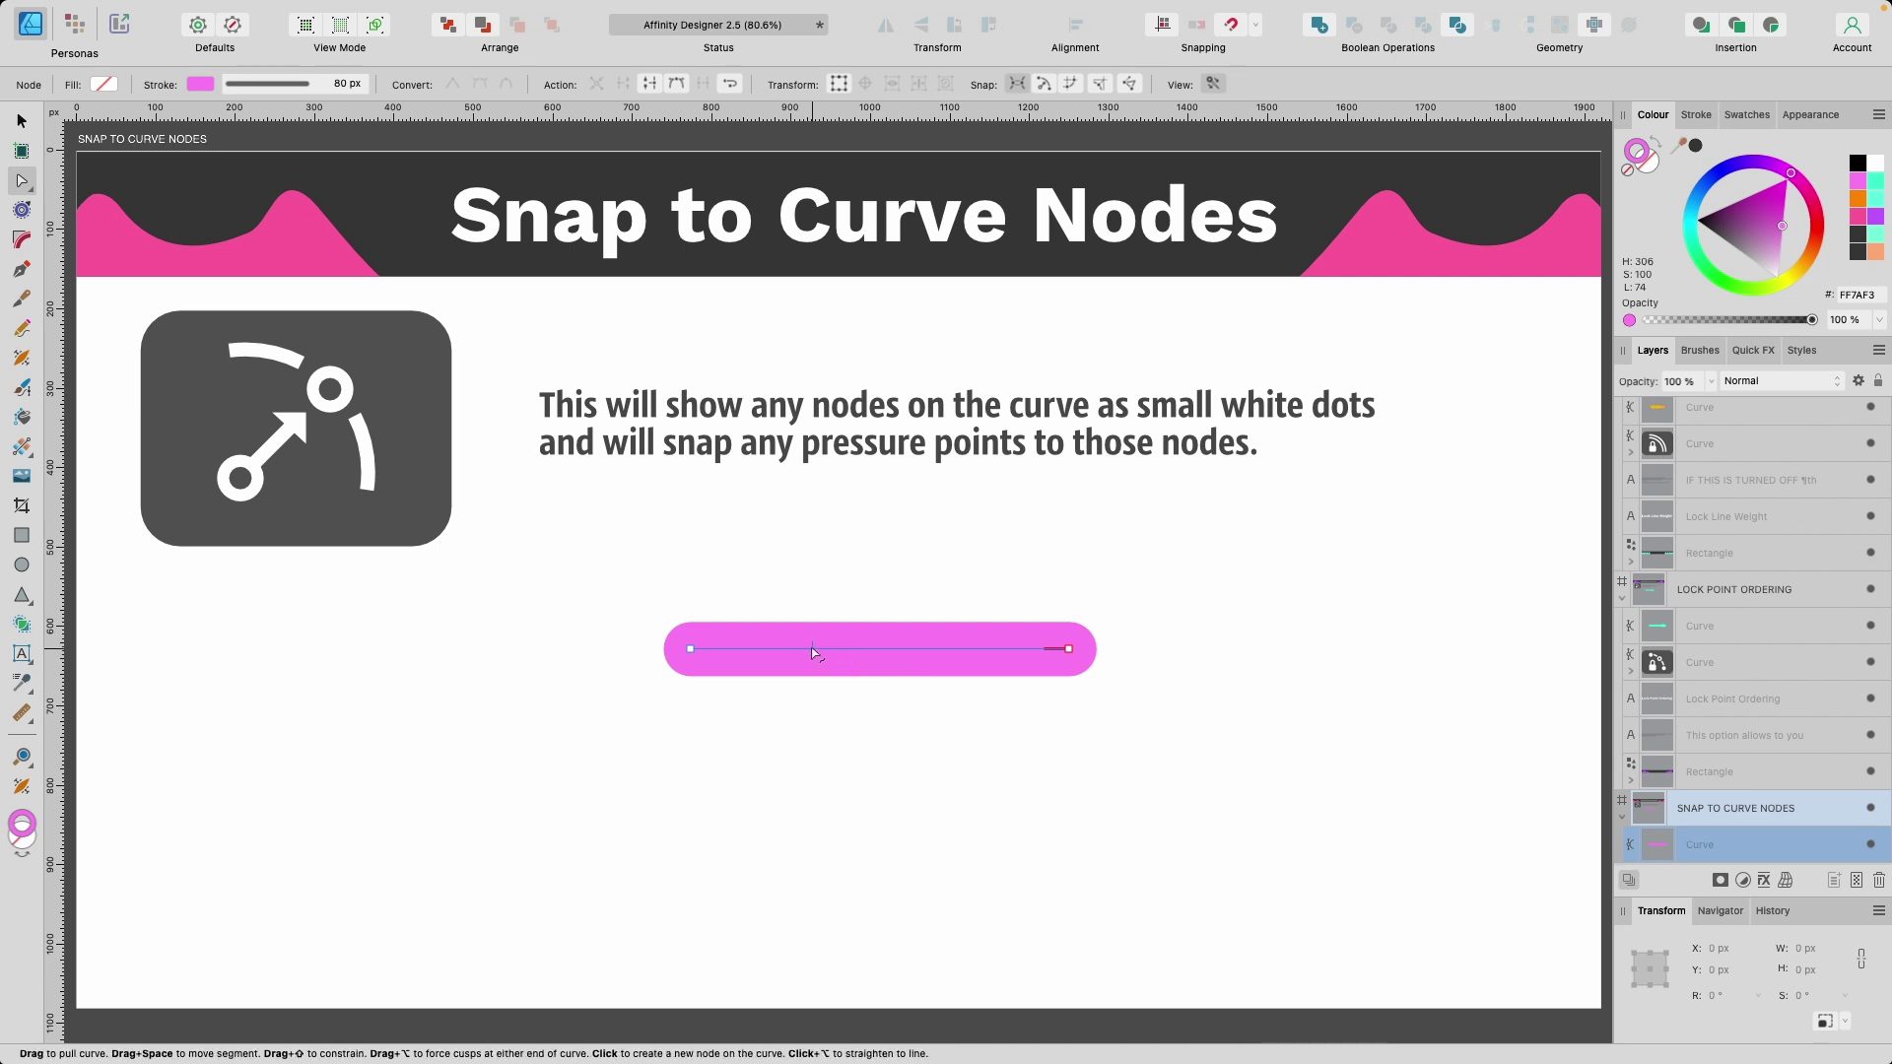
pyautogui.scroll(5, 812, 648)
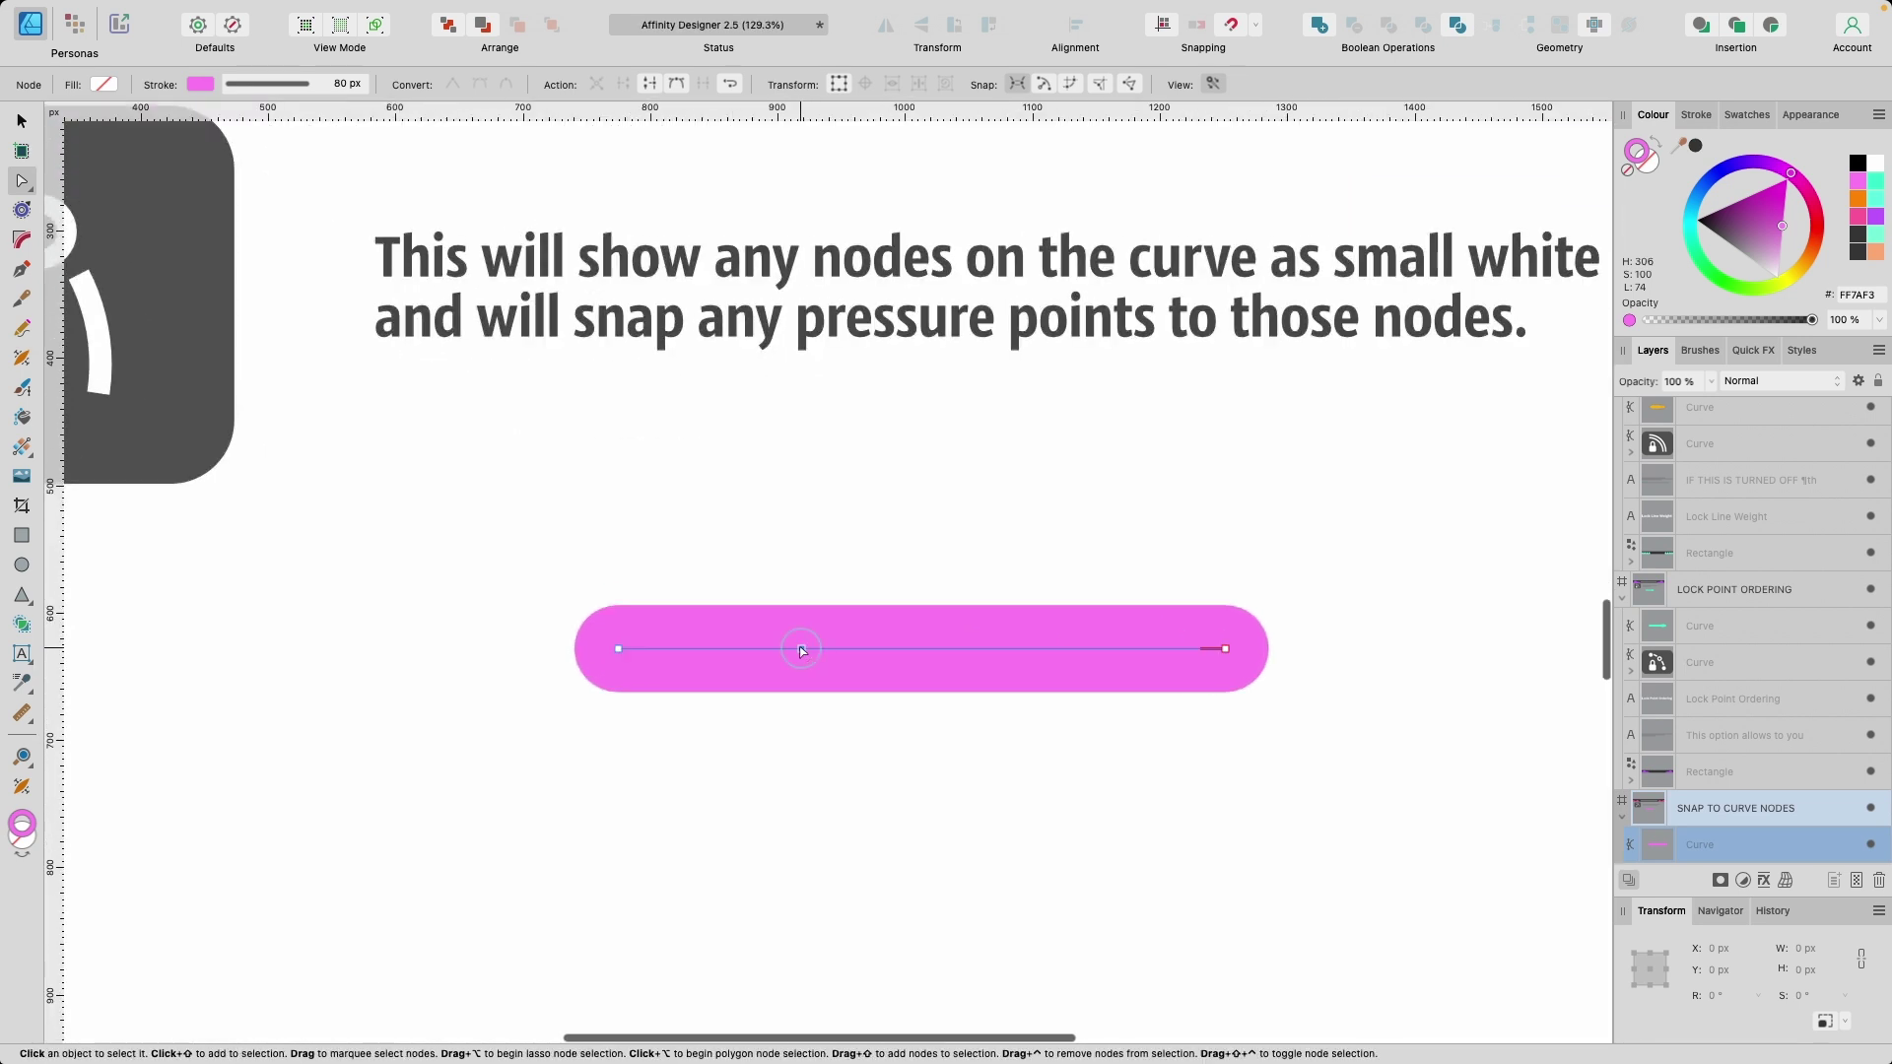
pyautogui.click(801, 648)
pyautogui.click(934, 649)
pyautogui.click(1100, 648)
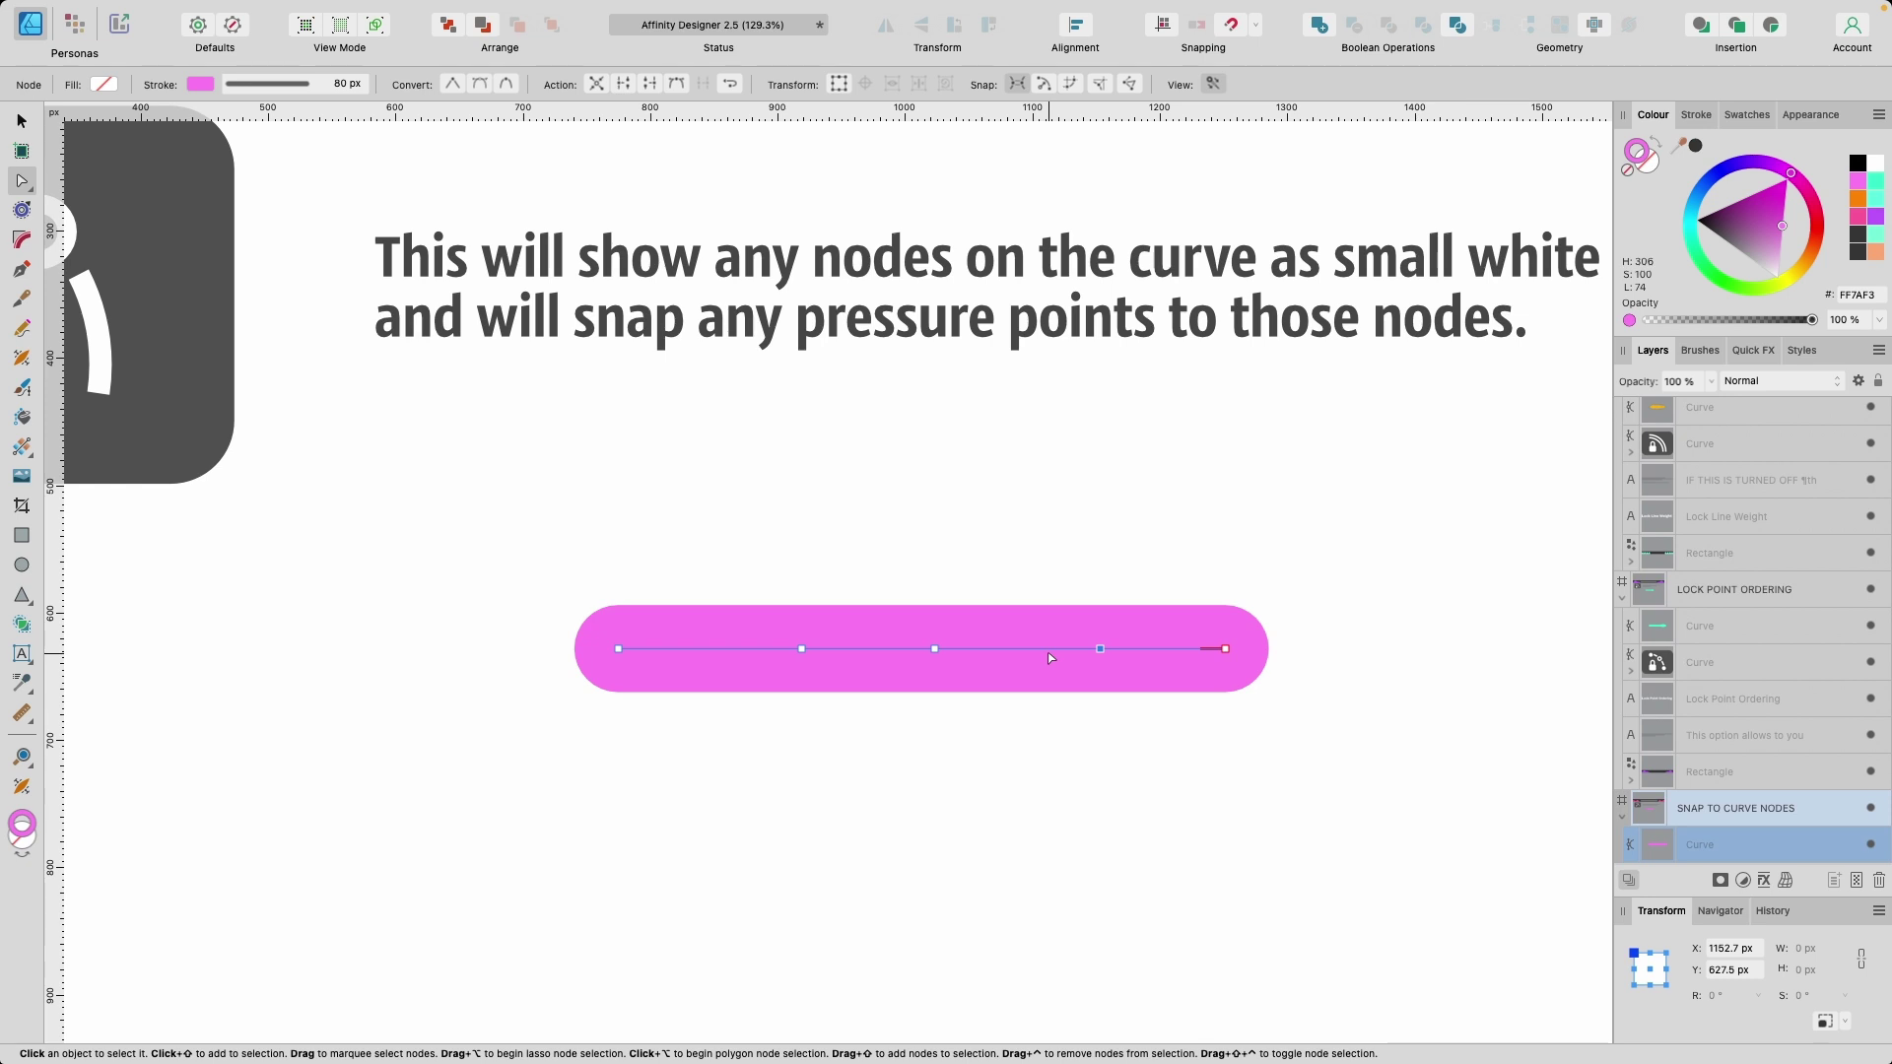
# Enable Snap To Curve Nodes for the Stroke Width Tool and add a slightly widened width point snapped to the magenta line's left inner node.
pyautogui.press('w')
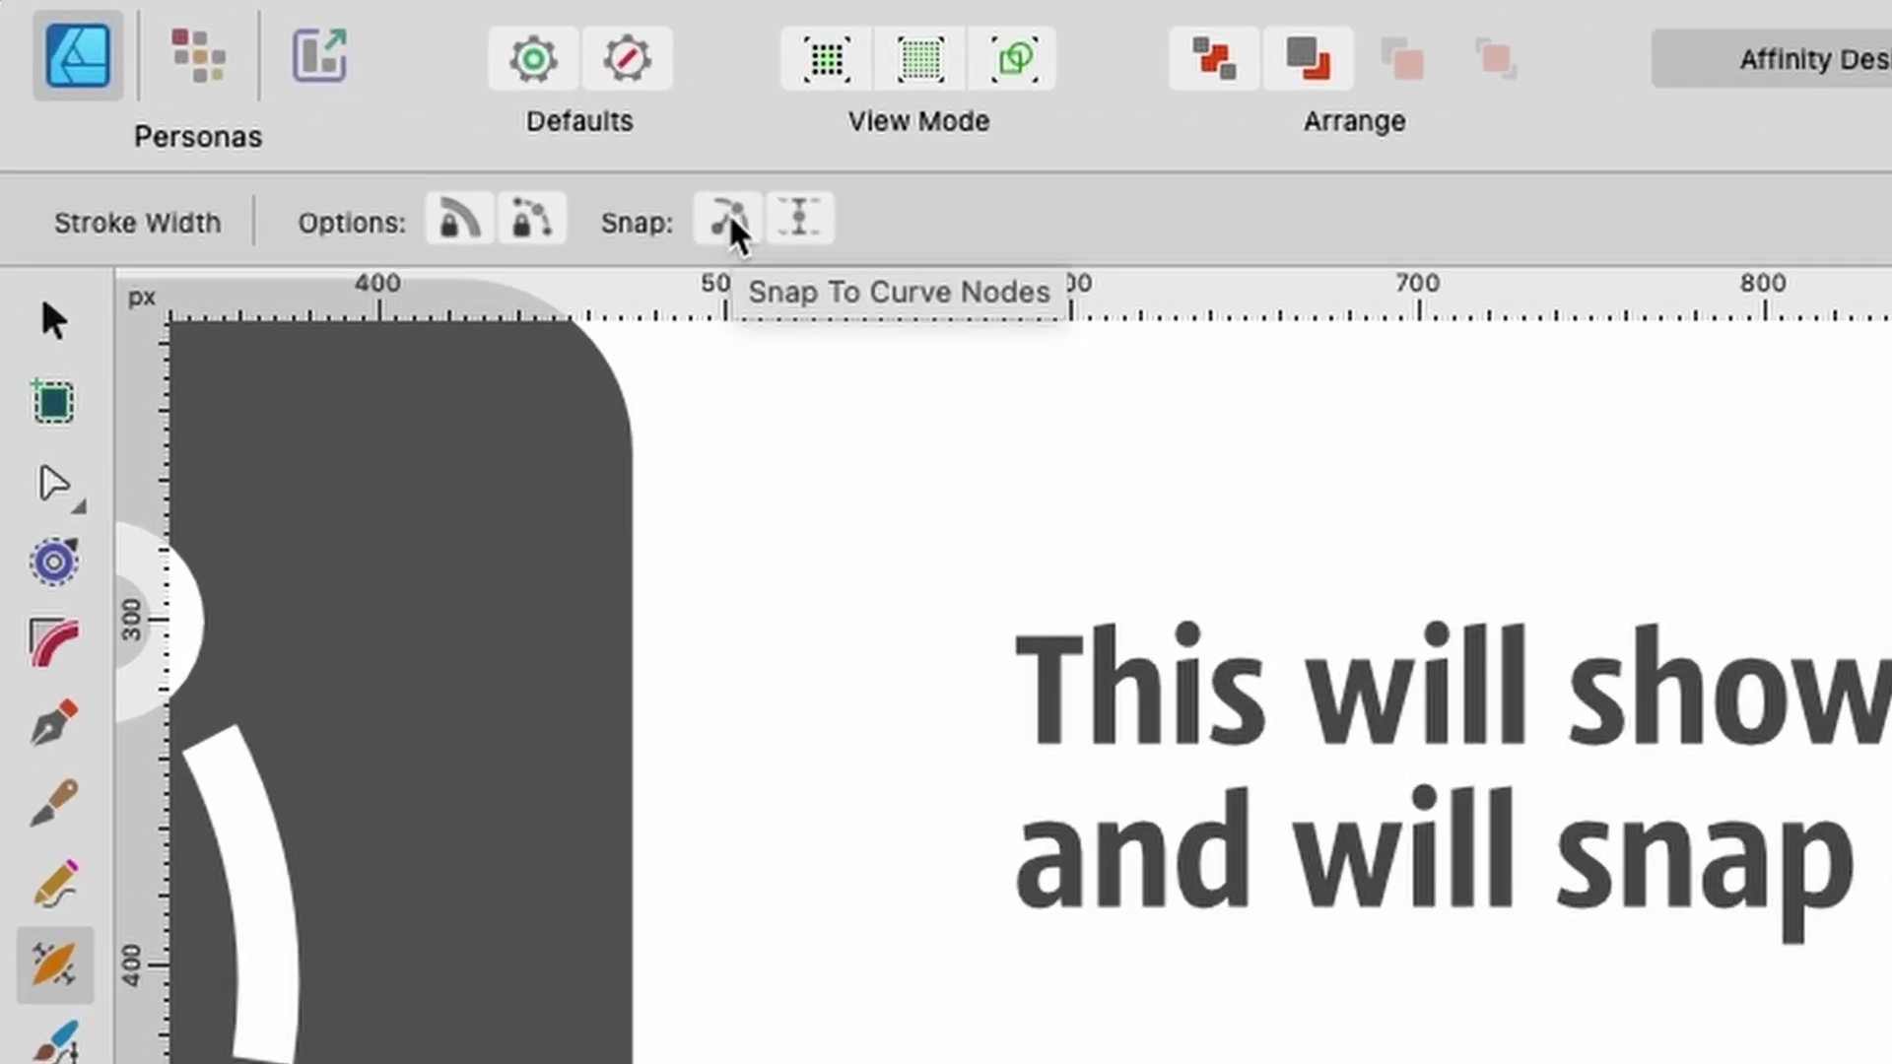
pyautogui.click(731, 219)
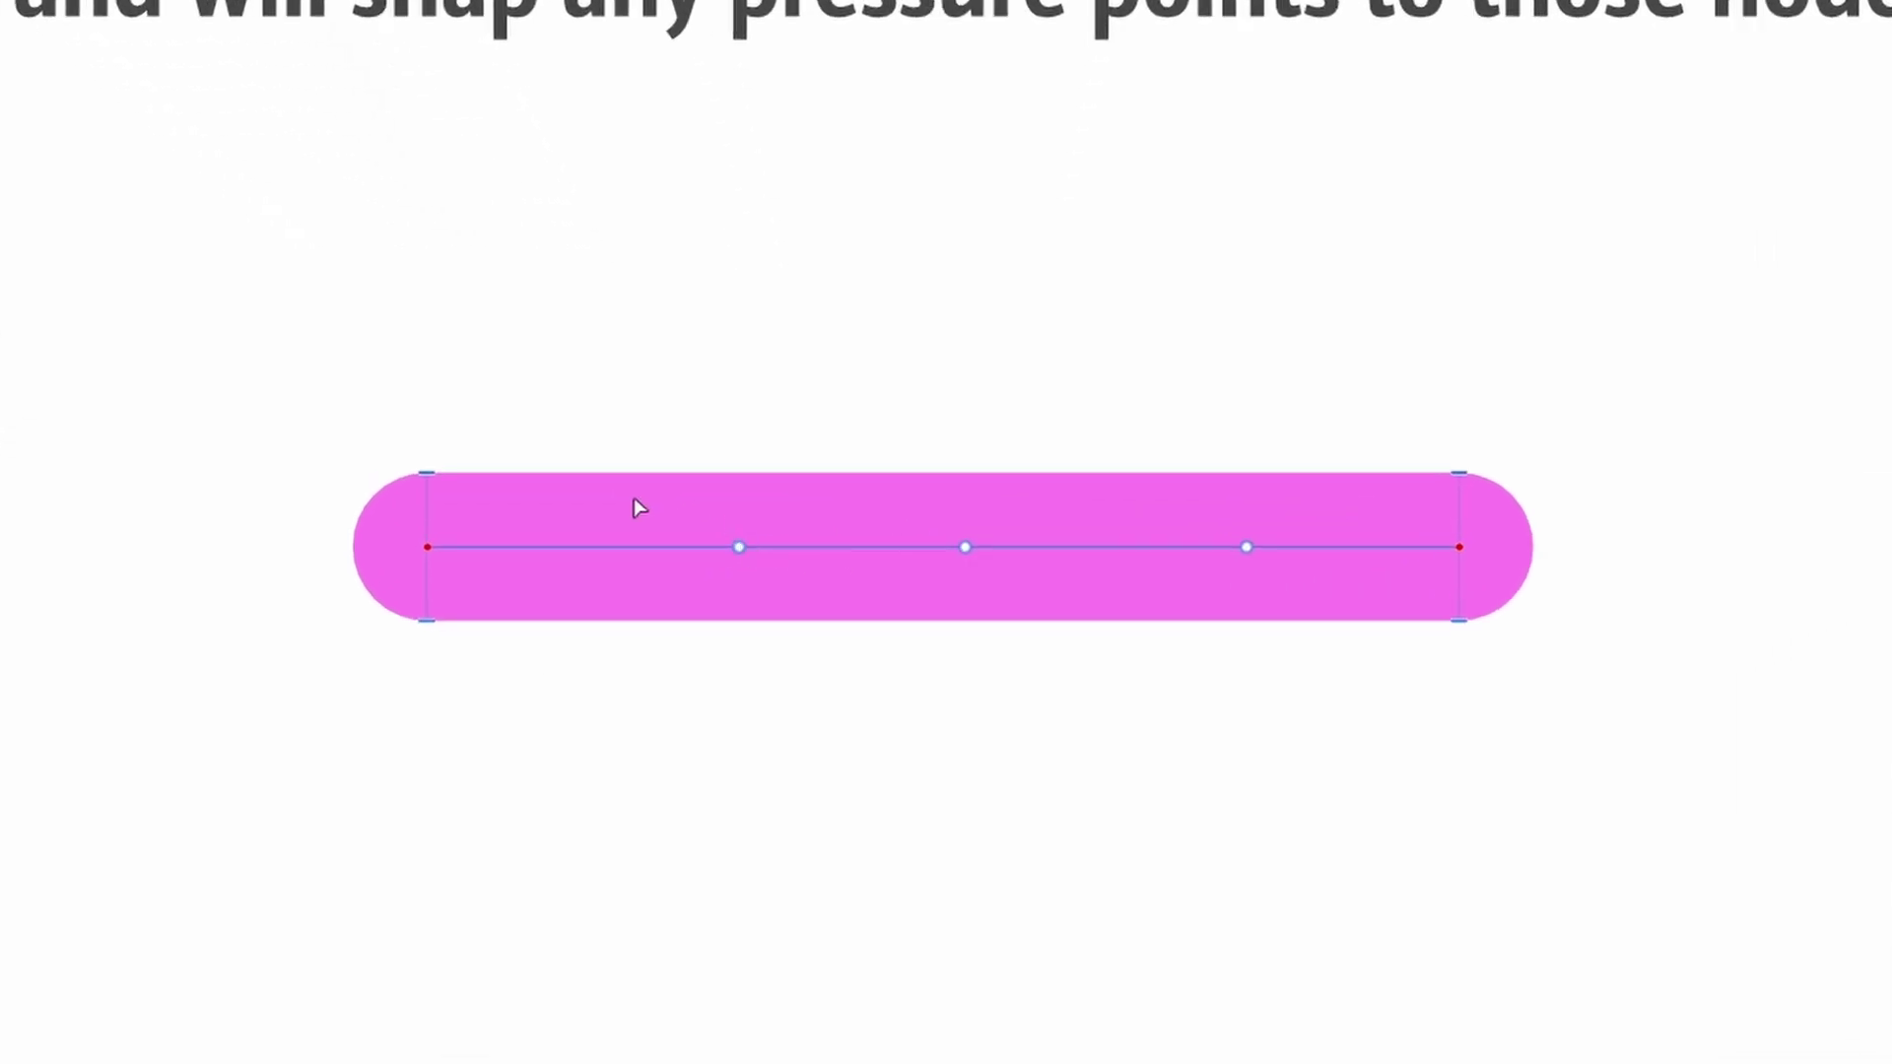
pyautogui.click(625, 547)
pyautogui.click(625, 547)
pyautogui.moveTo(625, 546)
pyautogui.mouseDown()
pyautogui.moveTo(597, 545)
pyautogui.moveTo(646, 515)
pyautogui.moveTo(619, 490)
pyautogui.moveTo(739, 469)
pyautogui.moveTo(705, 456)
pyautogui.moveTo(741, 465)
pyautogui.moveTo(604, 453)
pyautogui.moveTo(735, 464)
pyautogui.mouseUp()
# Add width points snapped to the magenta line's middle and right inner nodes, widening the middle one and narrowing the right one.
pyautogui.click(866, 547)
pyautogui.moveTo(870, 464)
pyautogui.mouseDown()
pyautogui.moveTo(834, 396)
pyautogui.moveTo(971, 407)
pyautogui.mouseUp()
pyautogui.click(1135, 547)
pyautogui.moveTo(1138, 415)
pyautogui.mouseDown()
pyautogui.moveTo(1225, 423)
pyautogui.moveTo(1249, 493)
pyautogui.mouseUp()
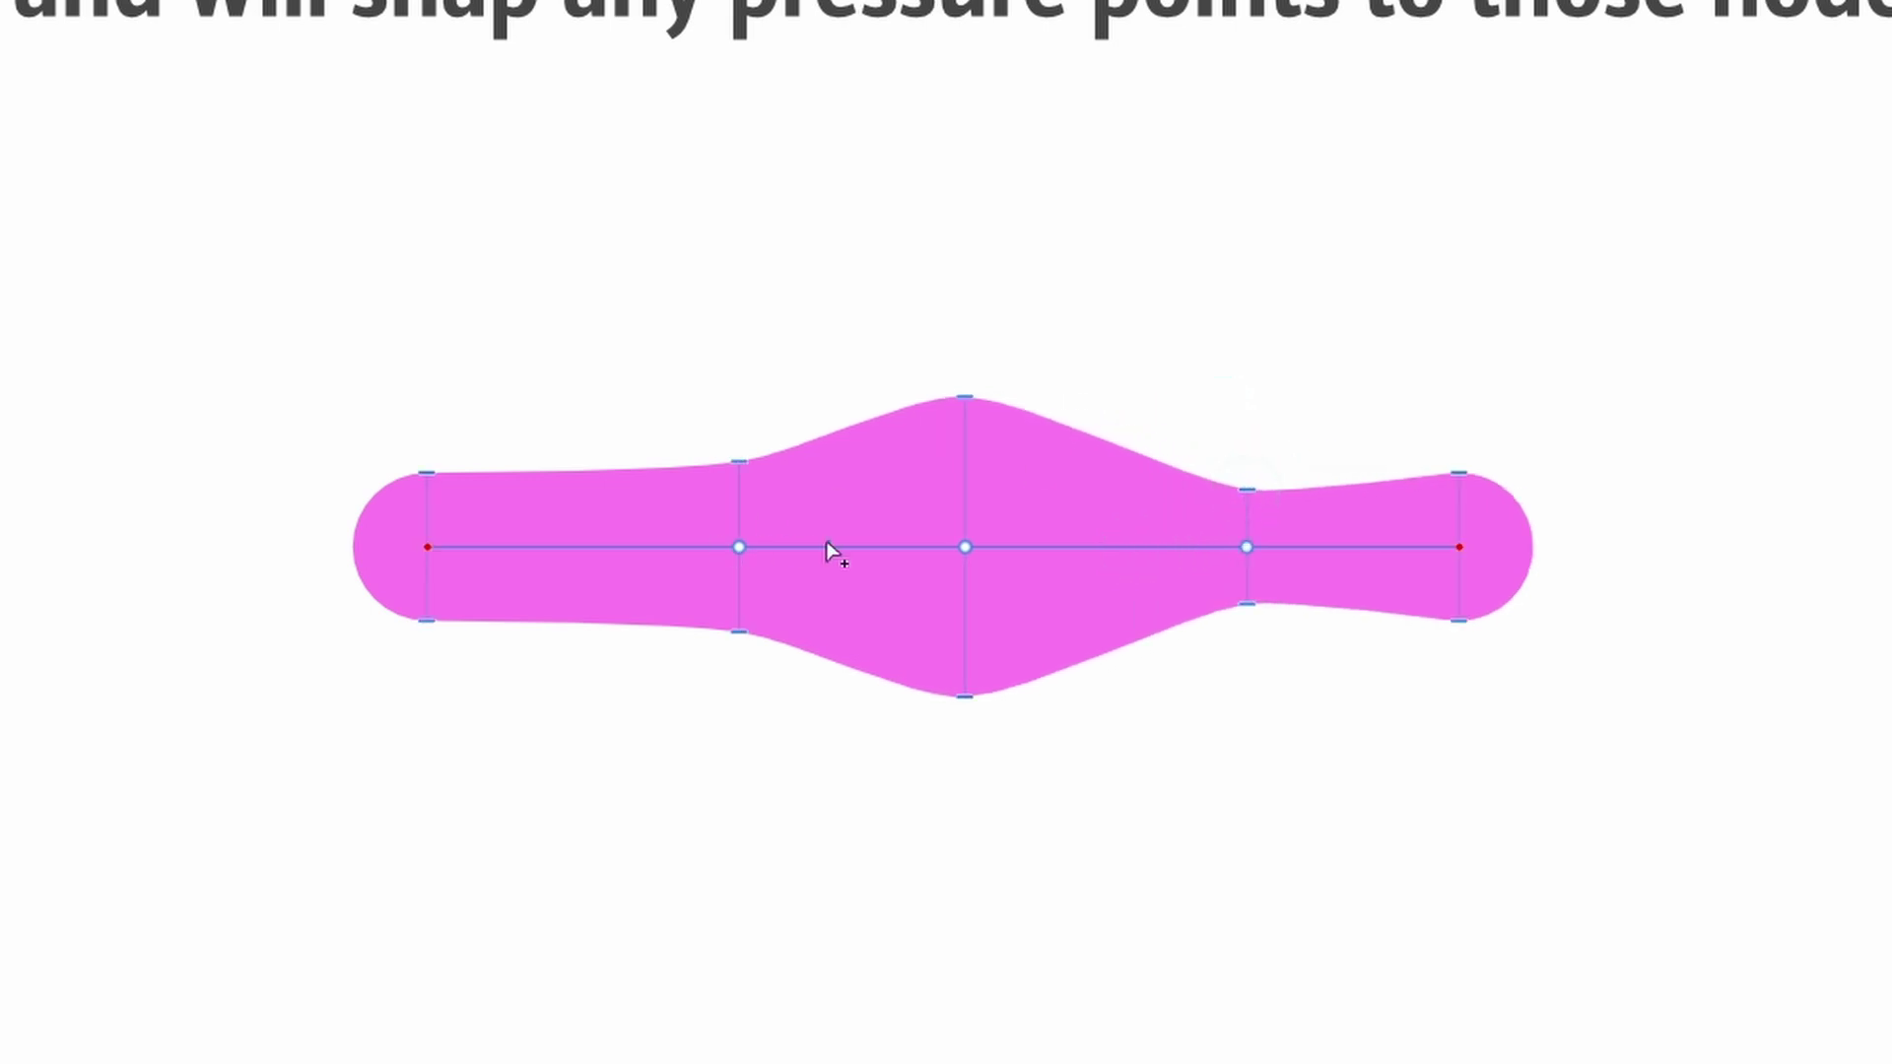
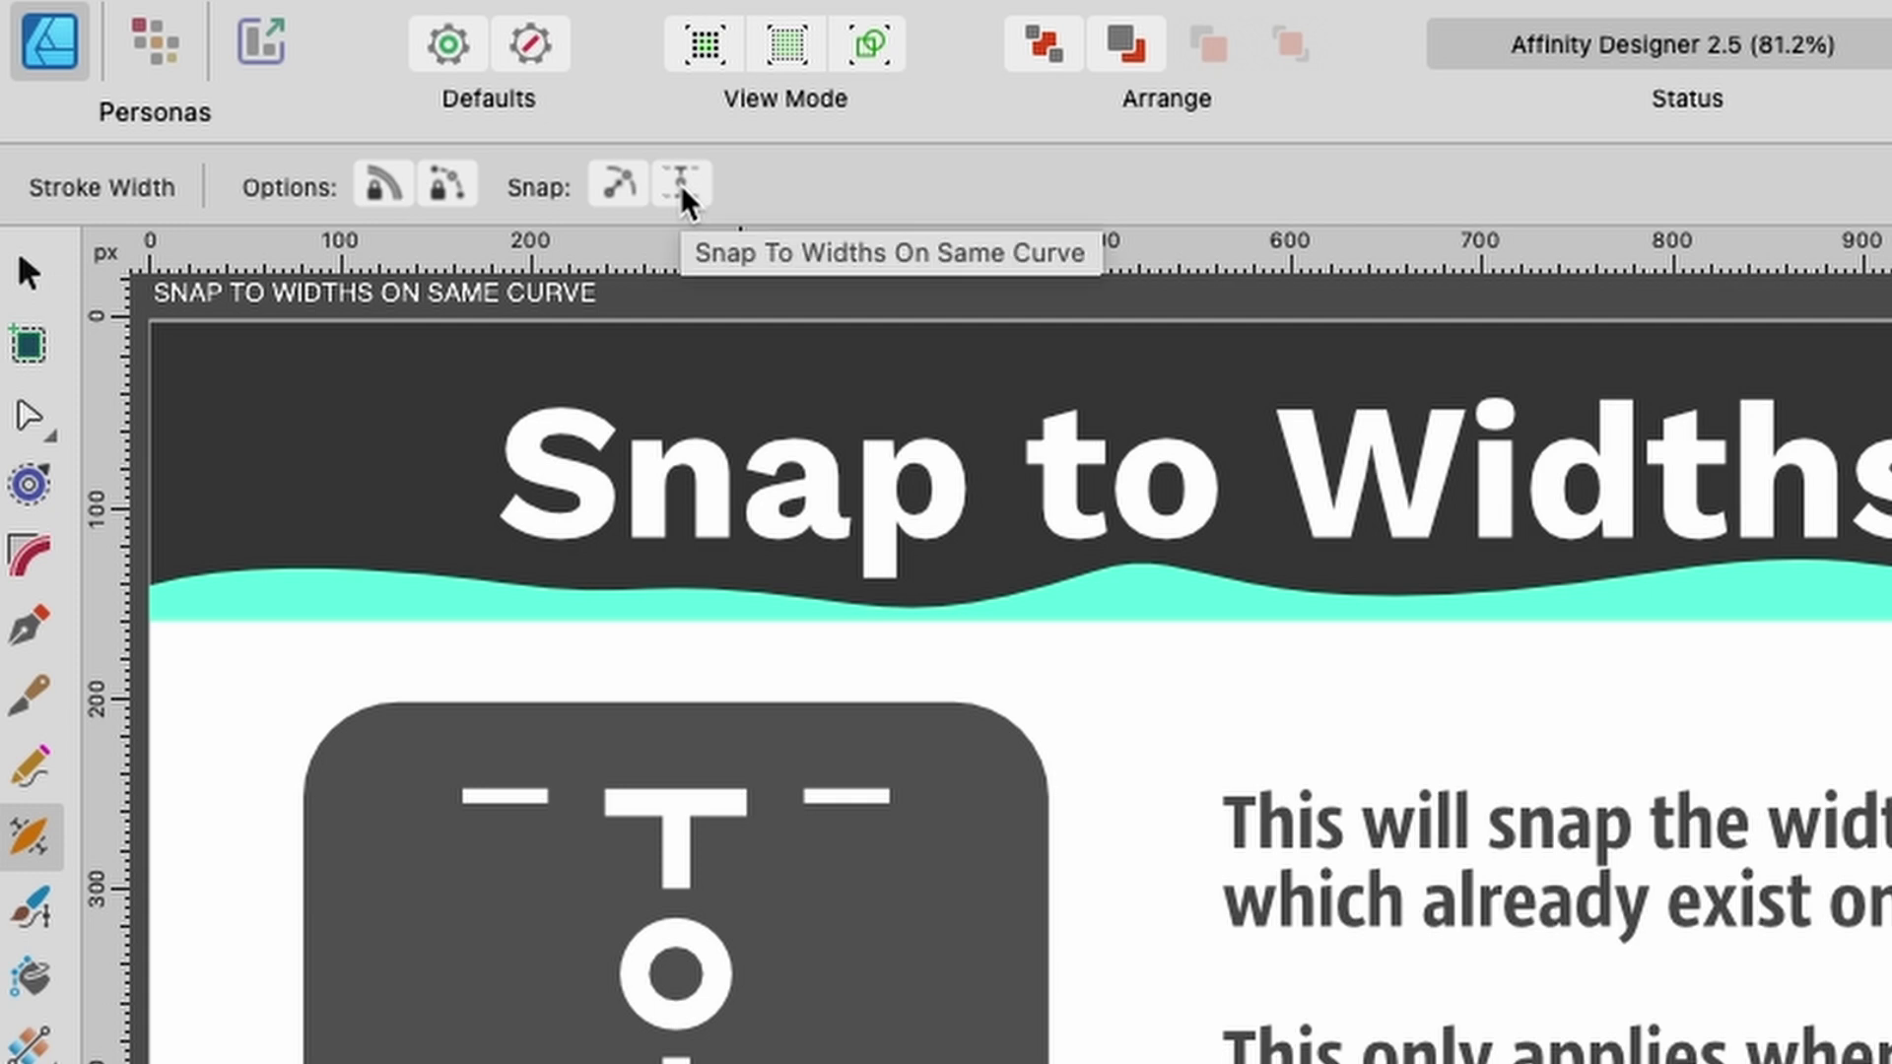
# Enable Snap To Widths On Same Curve and add five width points at the current width along the orange line.
pyautogui.click(682, 190)
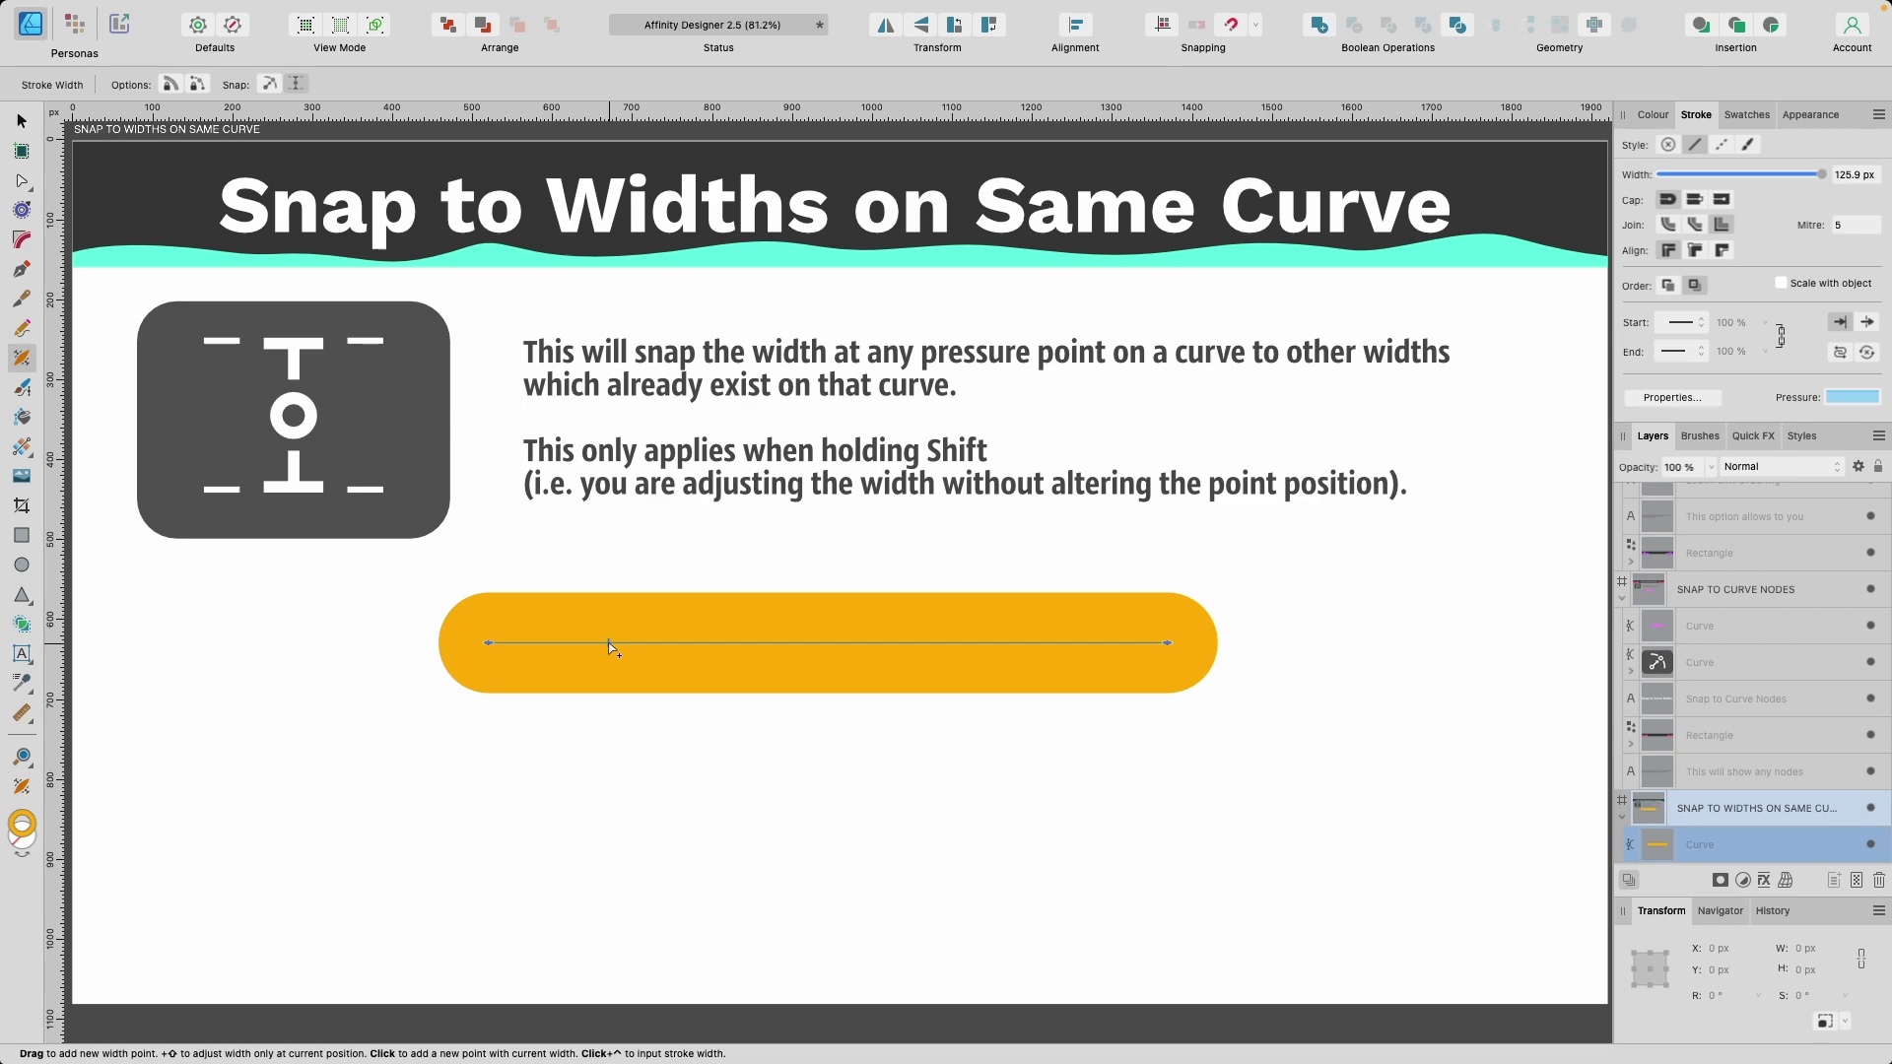
pyautogui.scroll(4, 612, 648)
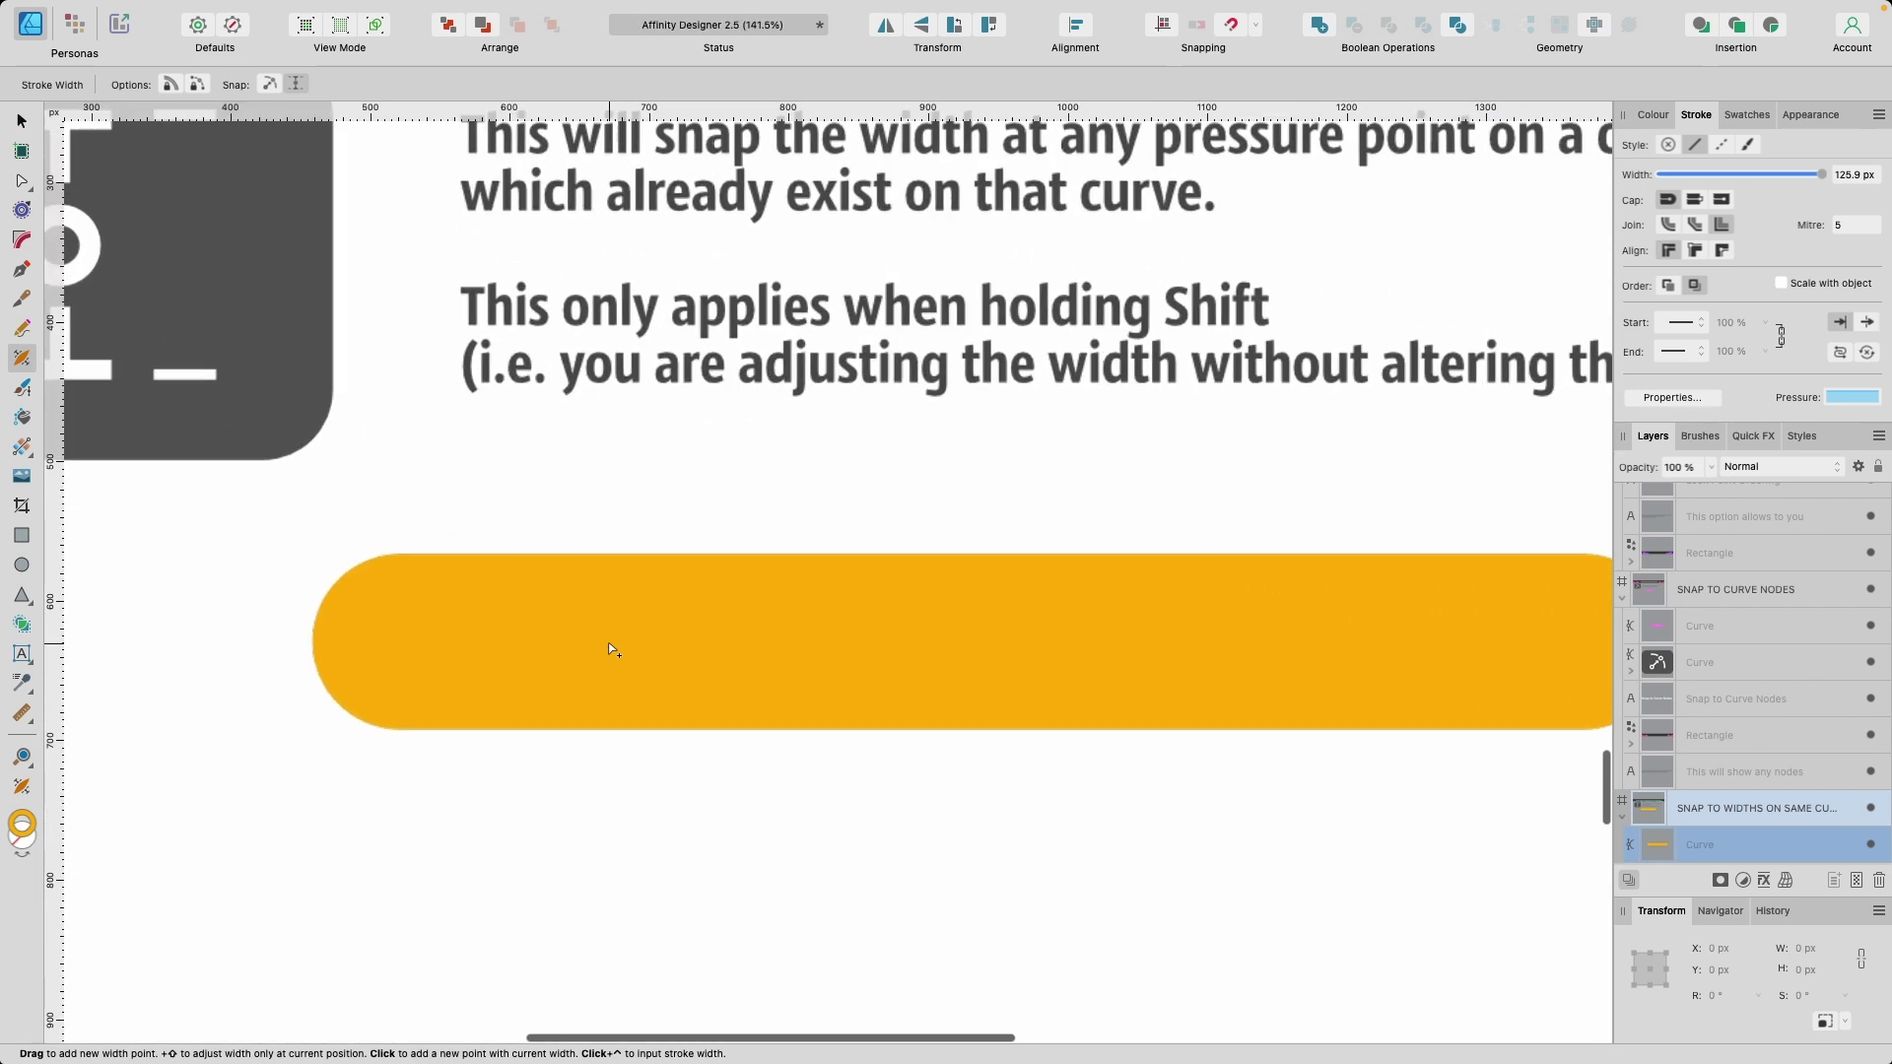
pyautogui.scroll(-2, 612, 647)
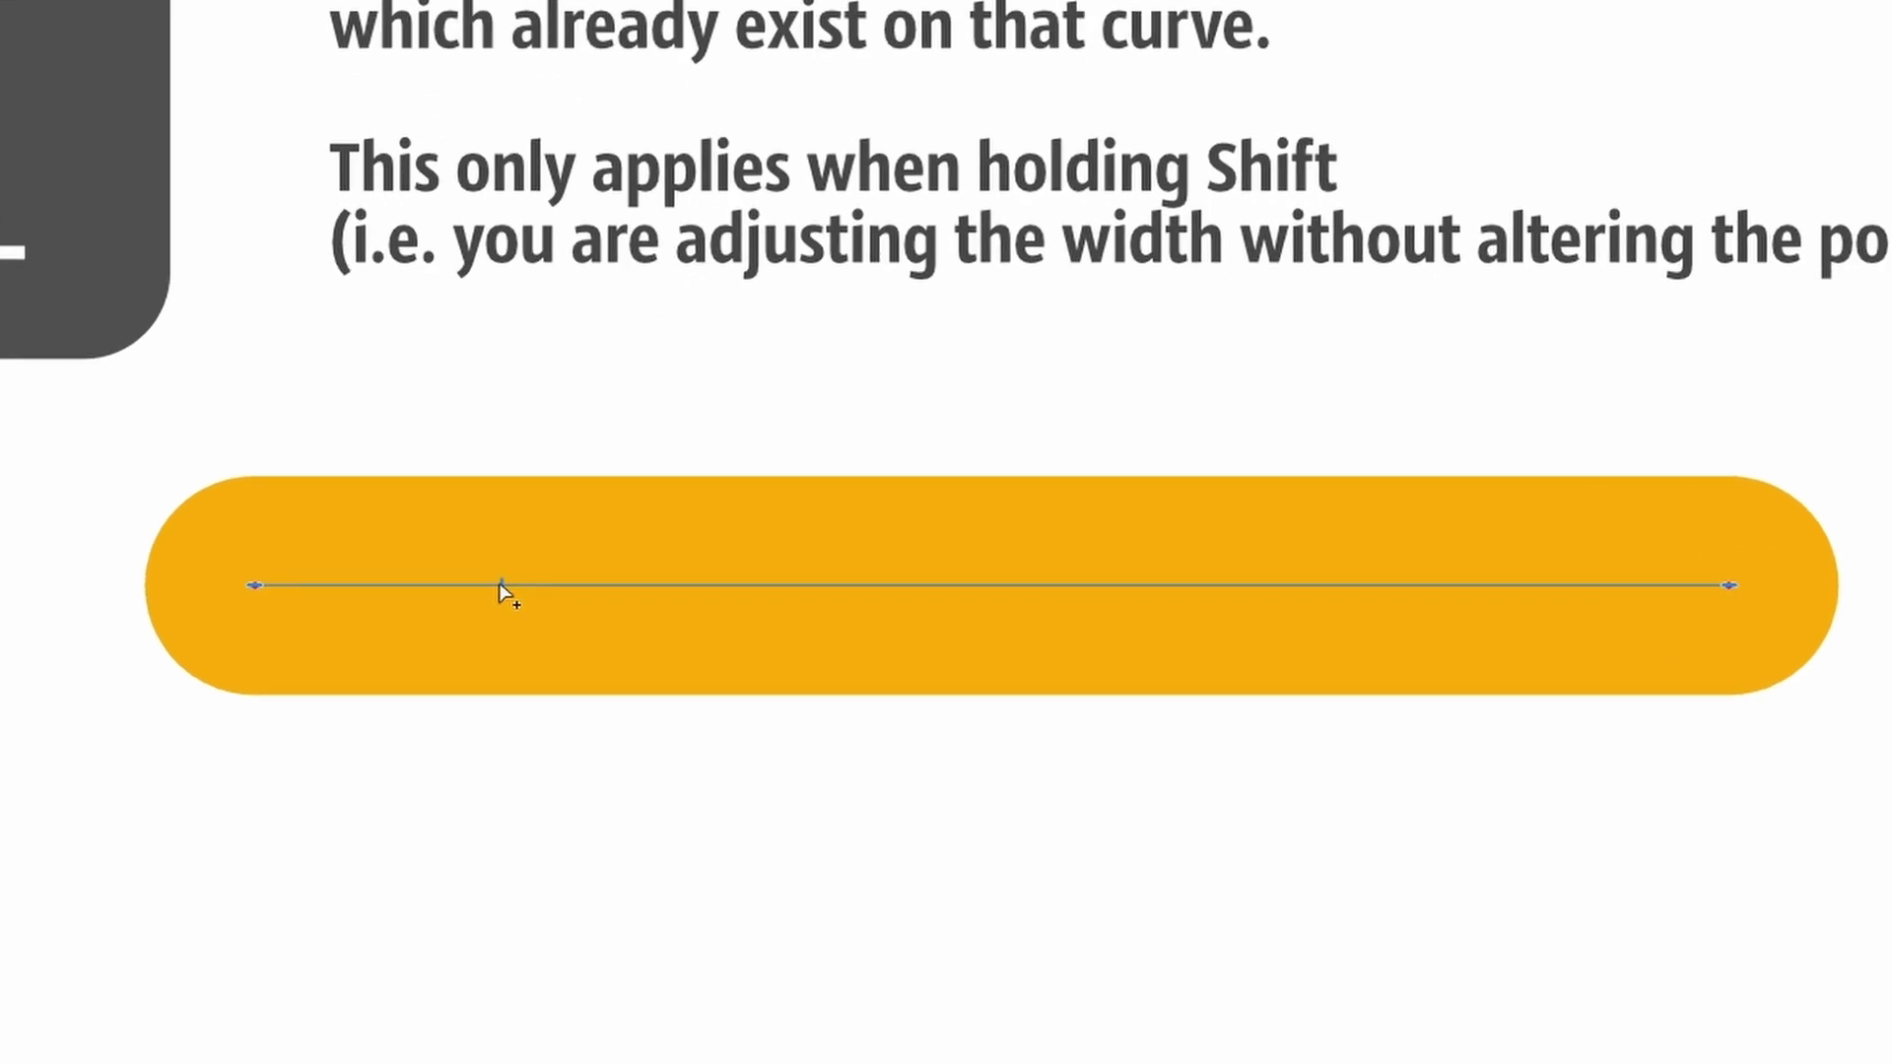
pyautogui.click(601, 641)
pyautogui.click(744, 585)
pyautogui.click(943, 585)
pyautogui.click(1204, 584)
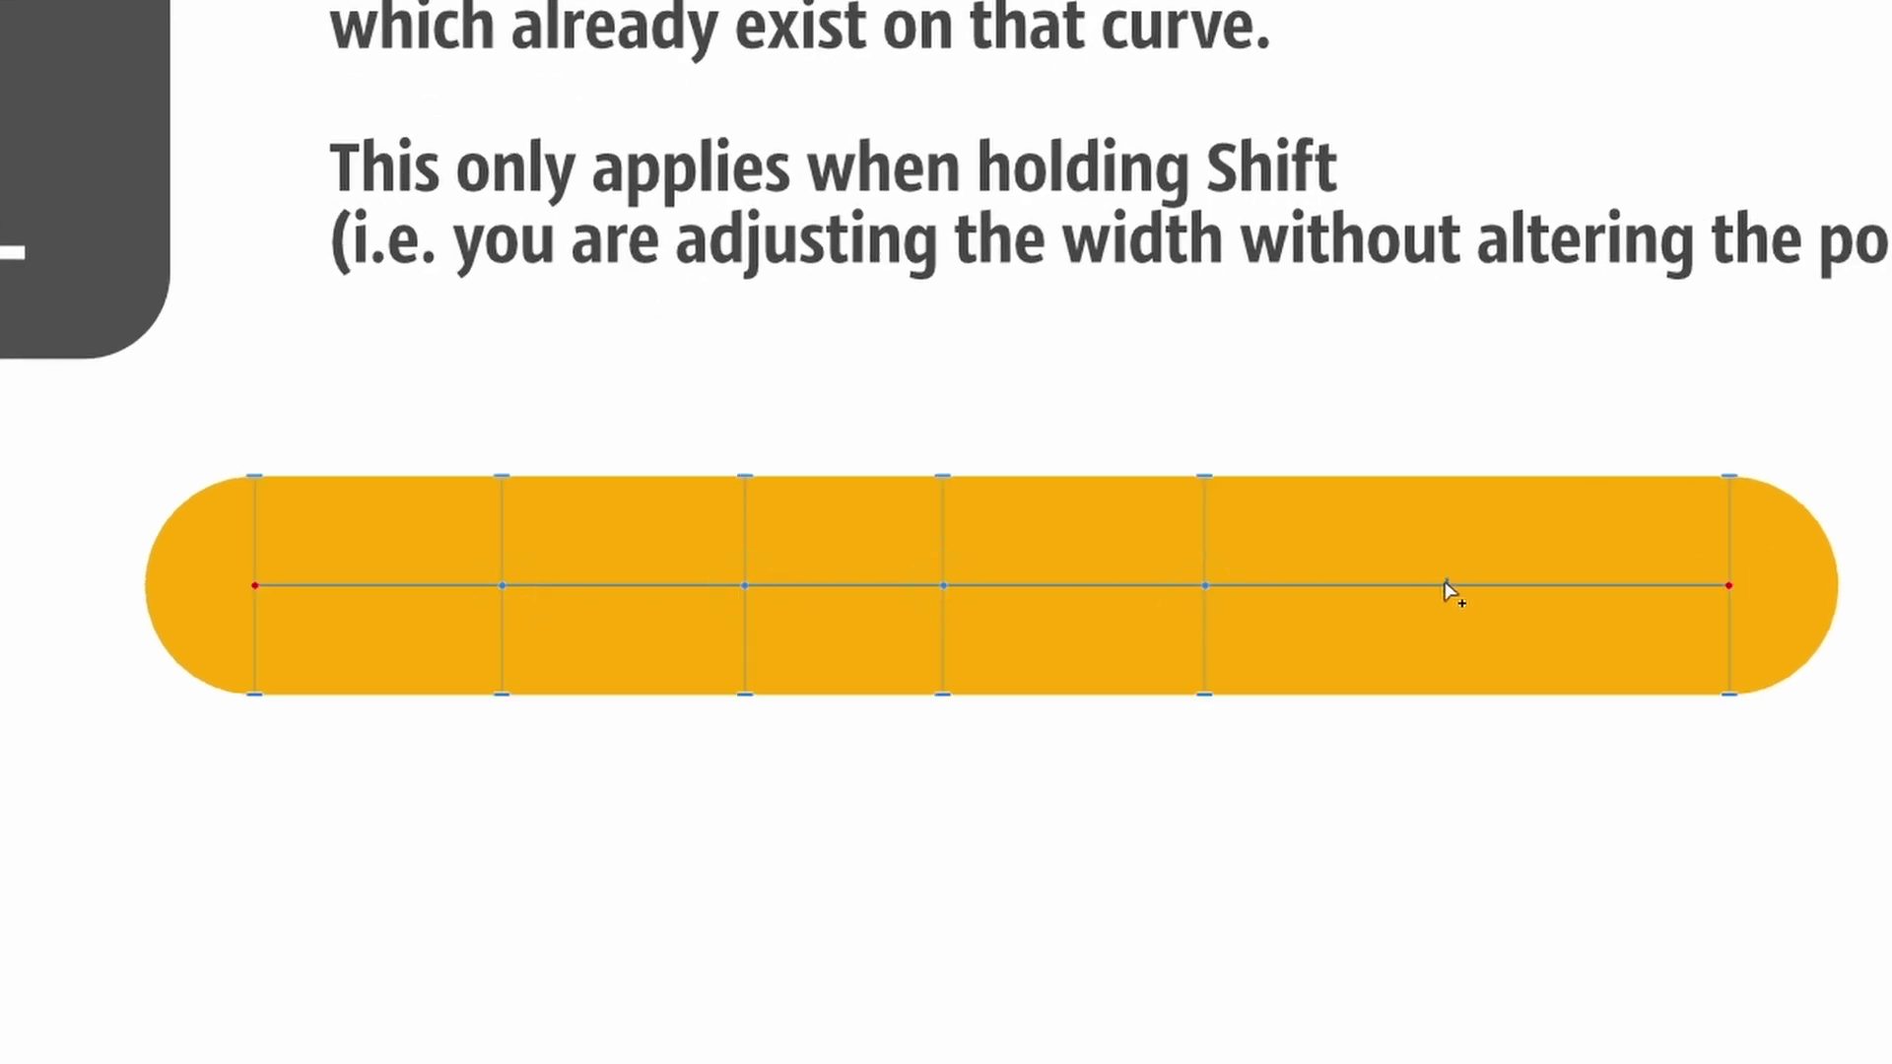
pyautogui.click(1464, 585)
# Widen the orange line's first, third and fifth inner width points to one matching width and narrow the second and fourth to another.
pyautogui.moveTo(506, 479); pyautogui.dragTo(506, 368)
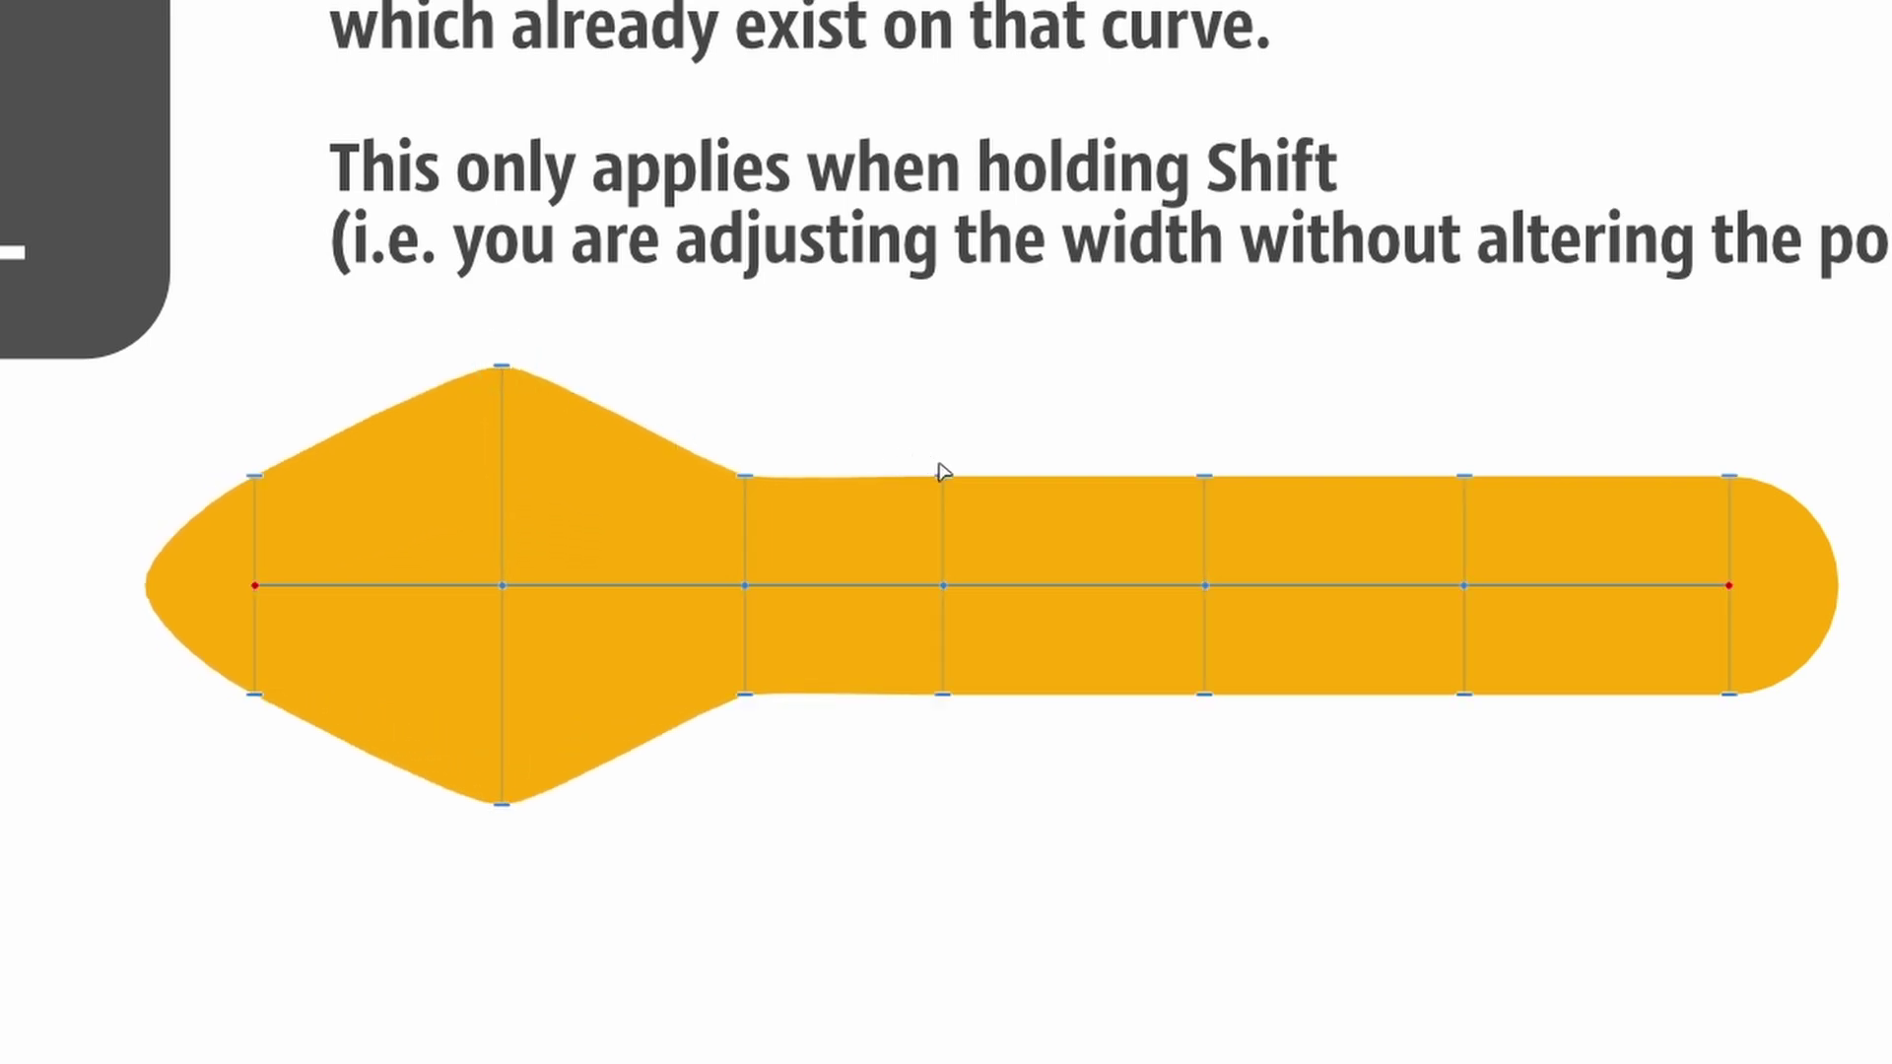
pyautogui.moveTo(946, 479); pyautogui.dragTo(946, 368)
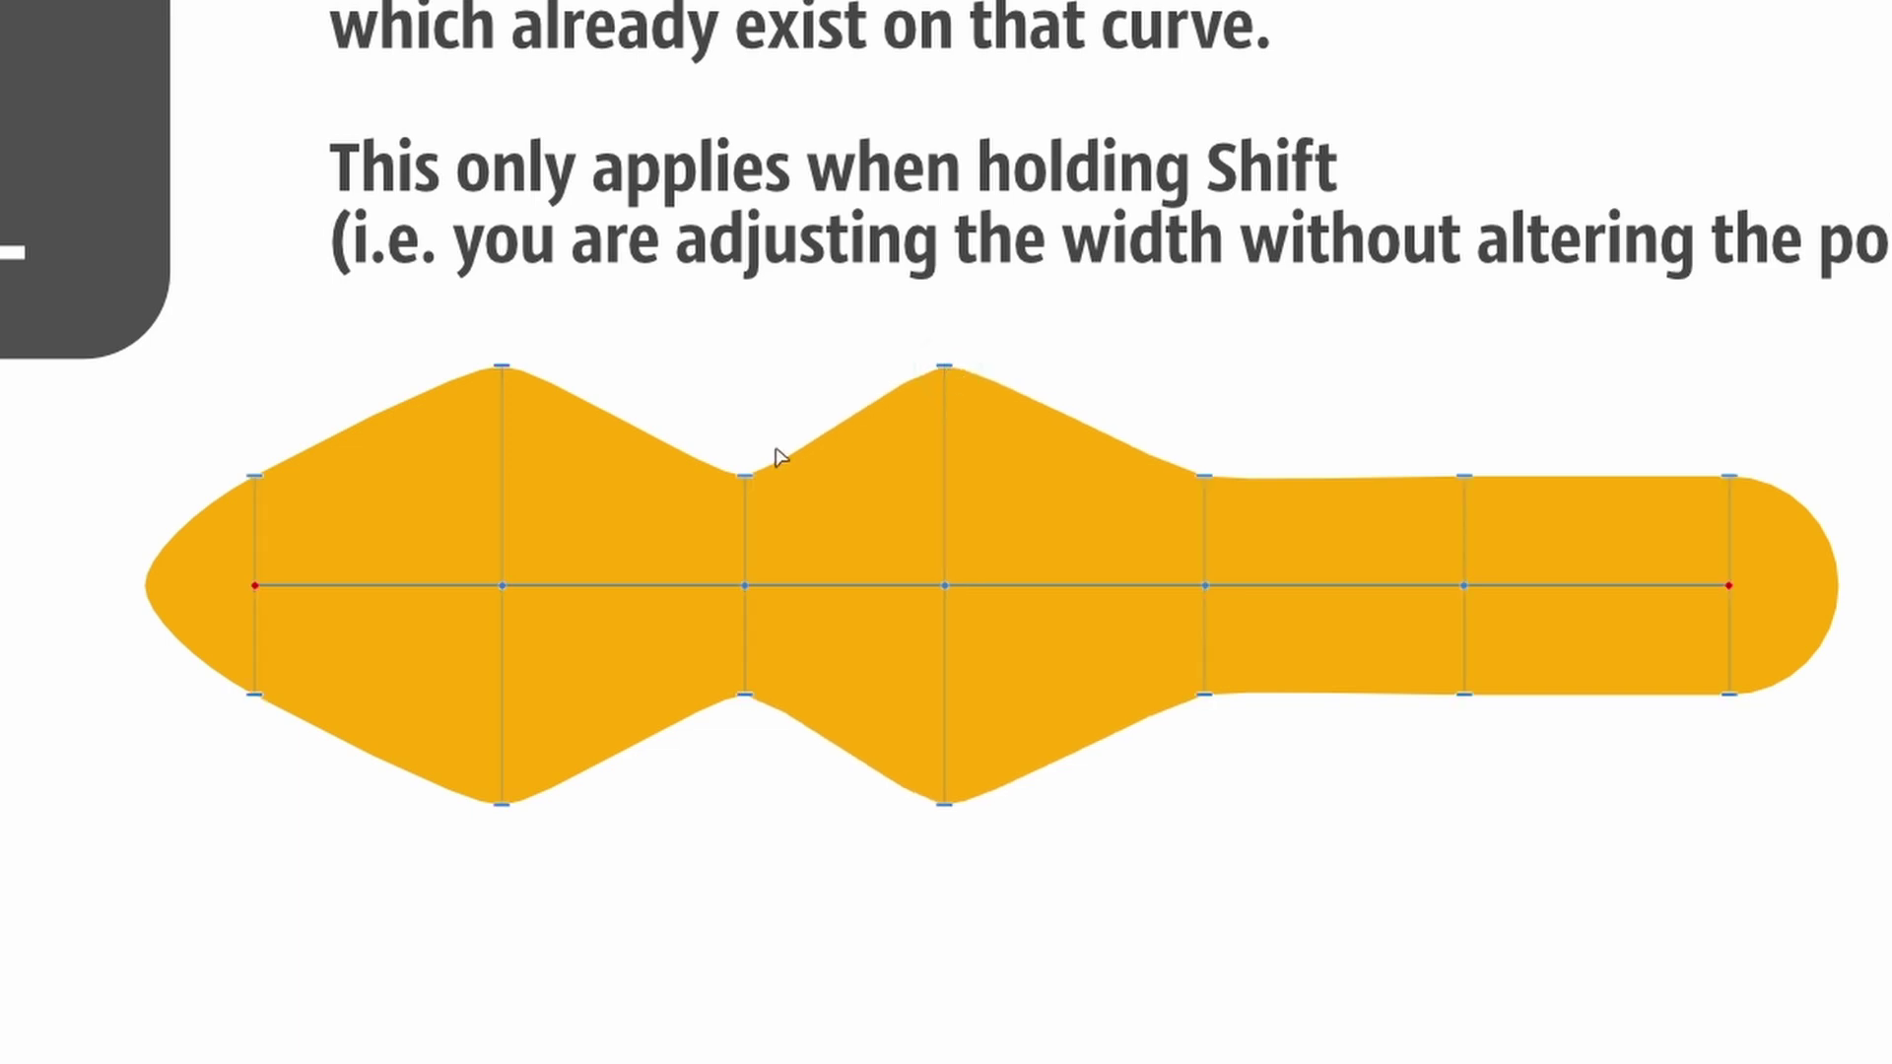
pyautogui.moveTo(746, 478); pyautogui.dragTo(746, 532)
pyautogui.moveTo(1211, 482); pyautogui.dragTo(1212, 534)
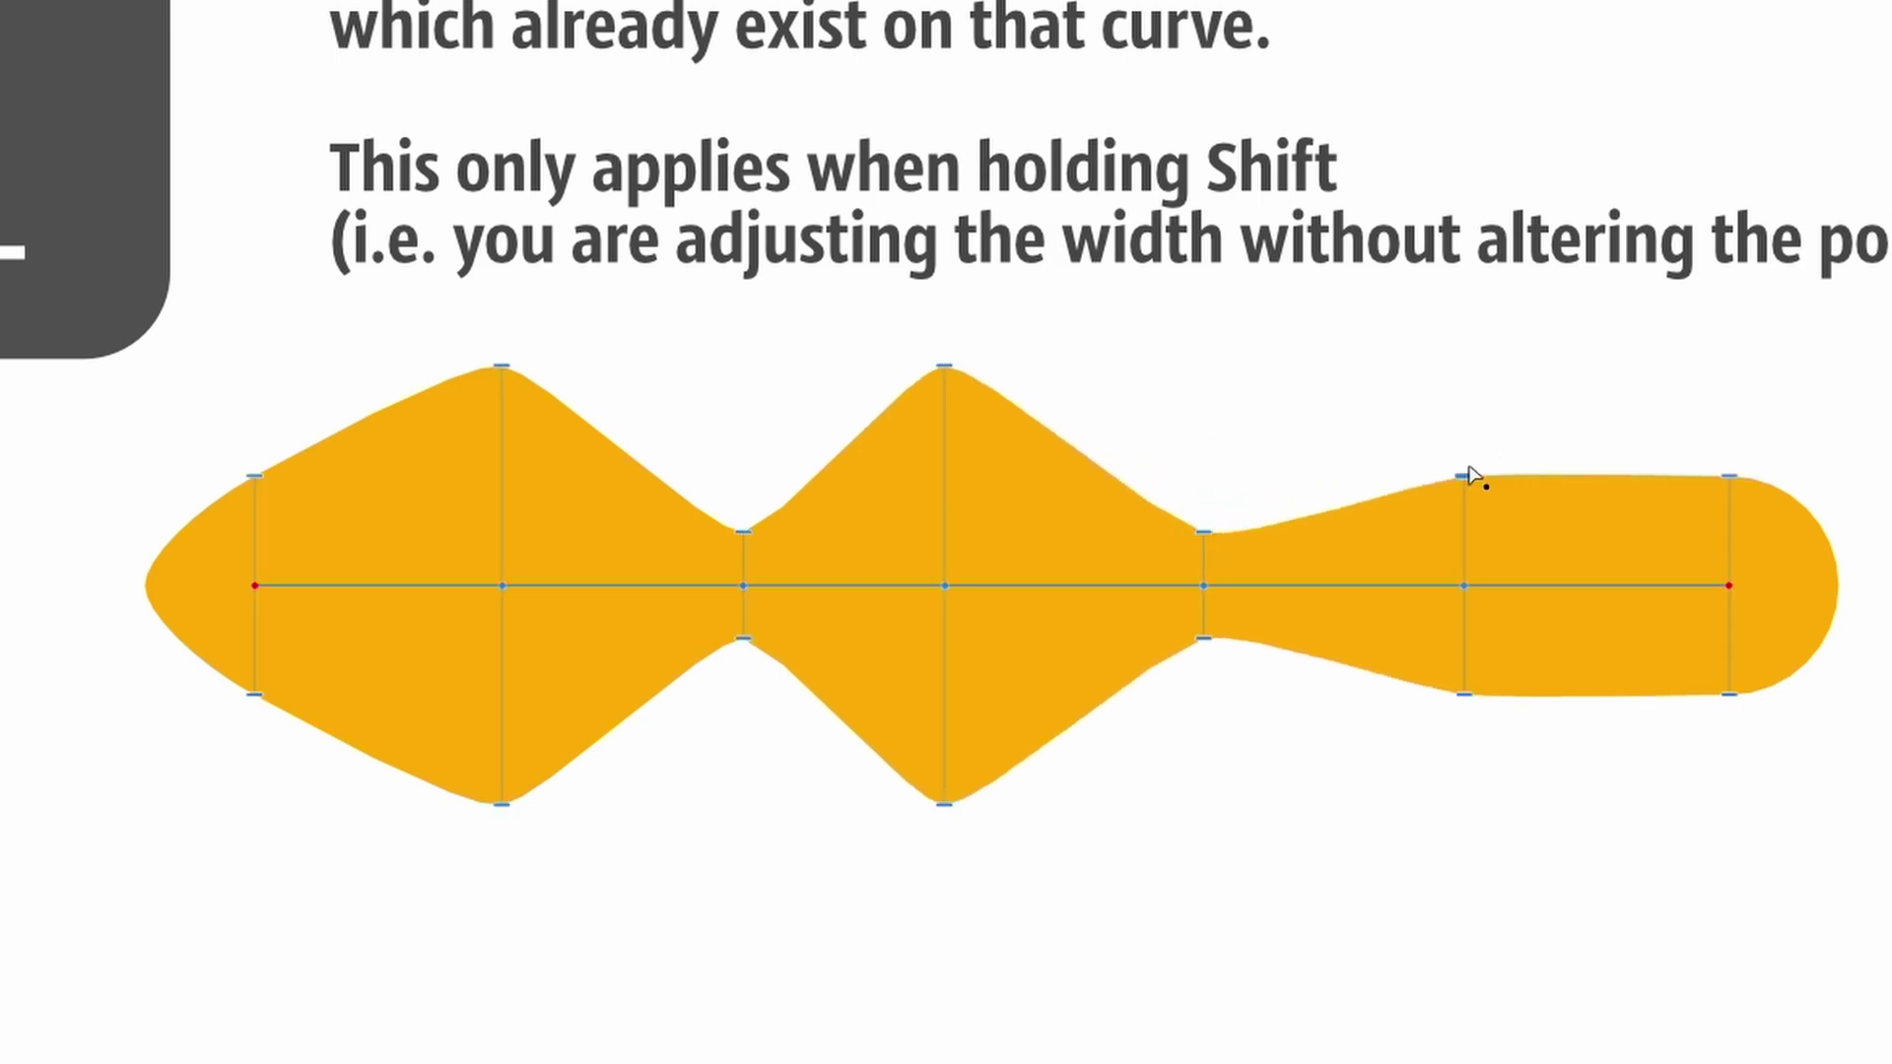
pyautogui.moveTo(1465, 478); pyautogui.dragTo(1458, 372)
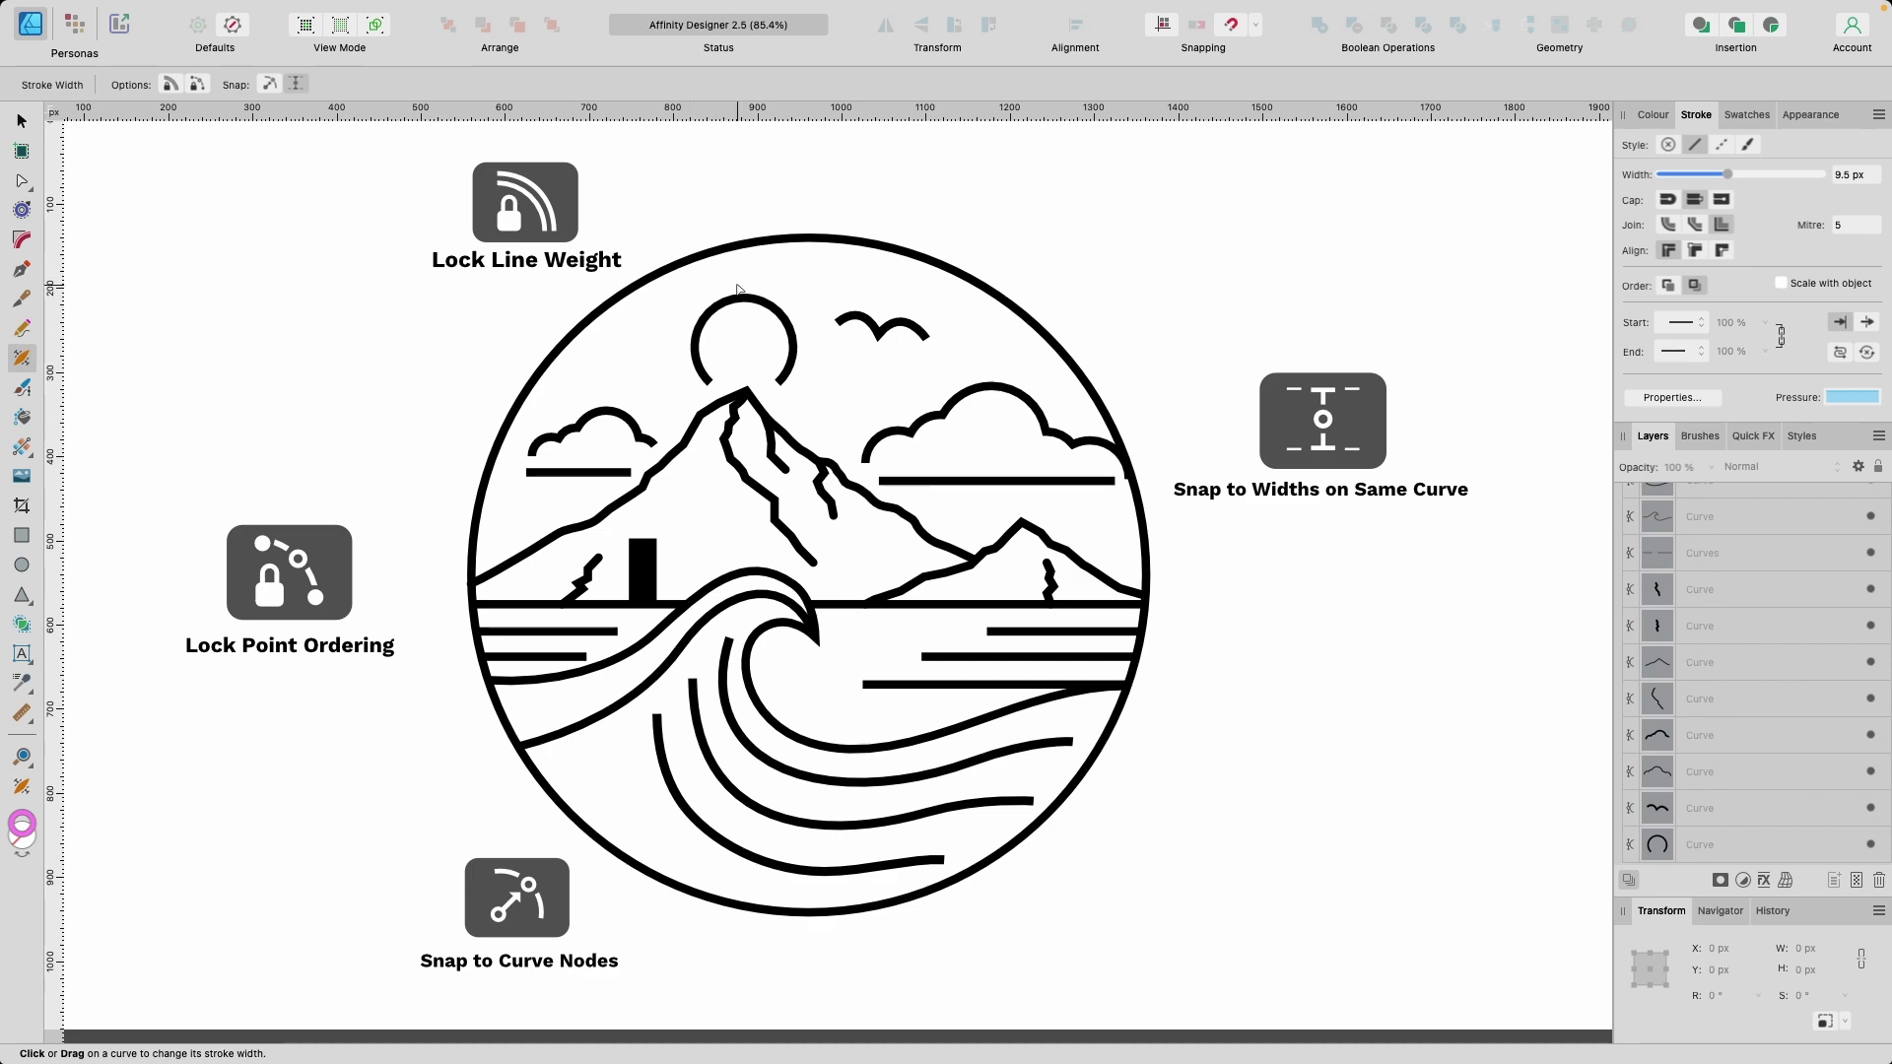
# Select the sun's open circle in the landscape artwork with the Stroke Width Tool and turn on Lock Line Weight.
pyautogui.scroll(5, 737, 289)
pyautogui.click(914, 439)
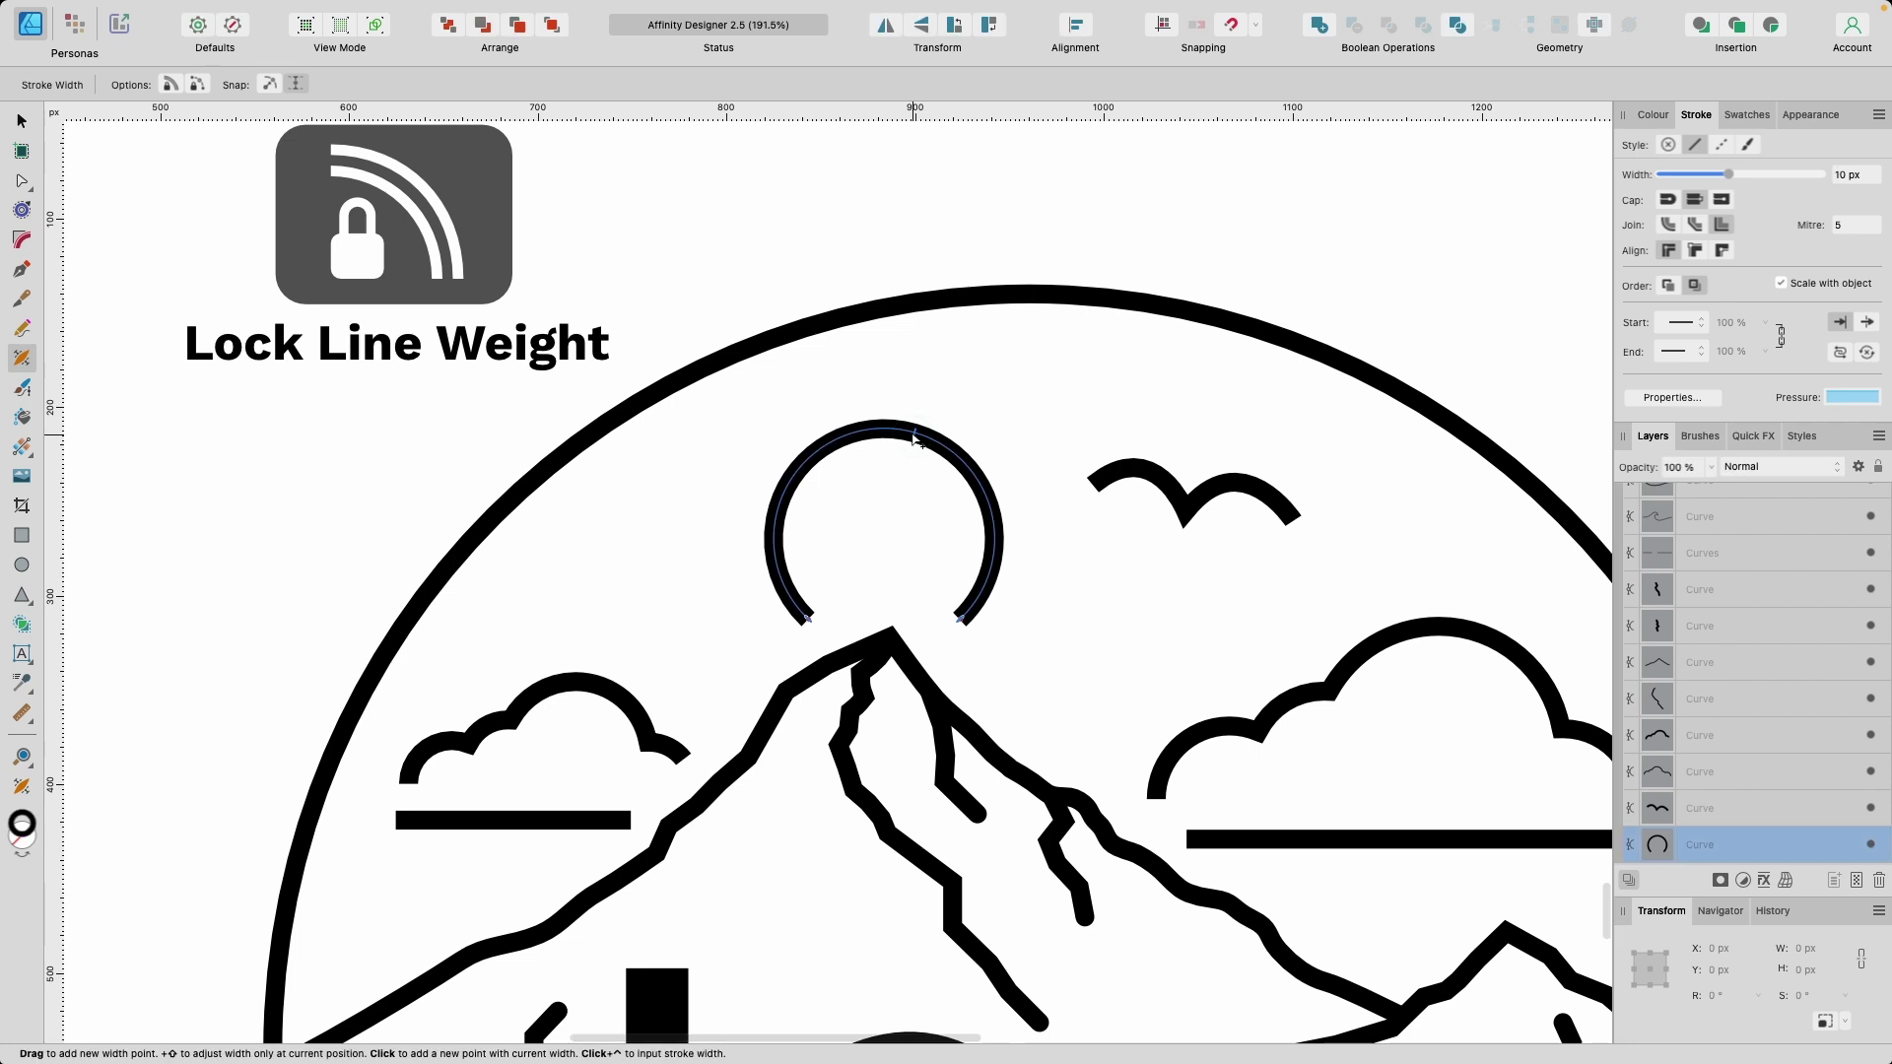
pyautogui.hscroll(-3, 914, 438)
pyautogui.scroll(2, 915, 438)
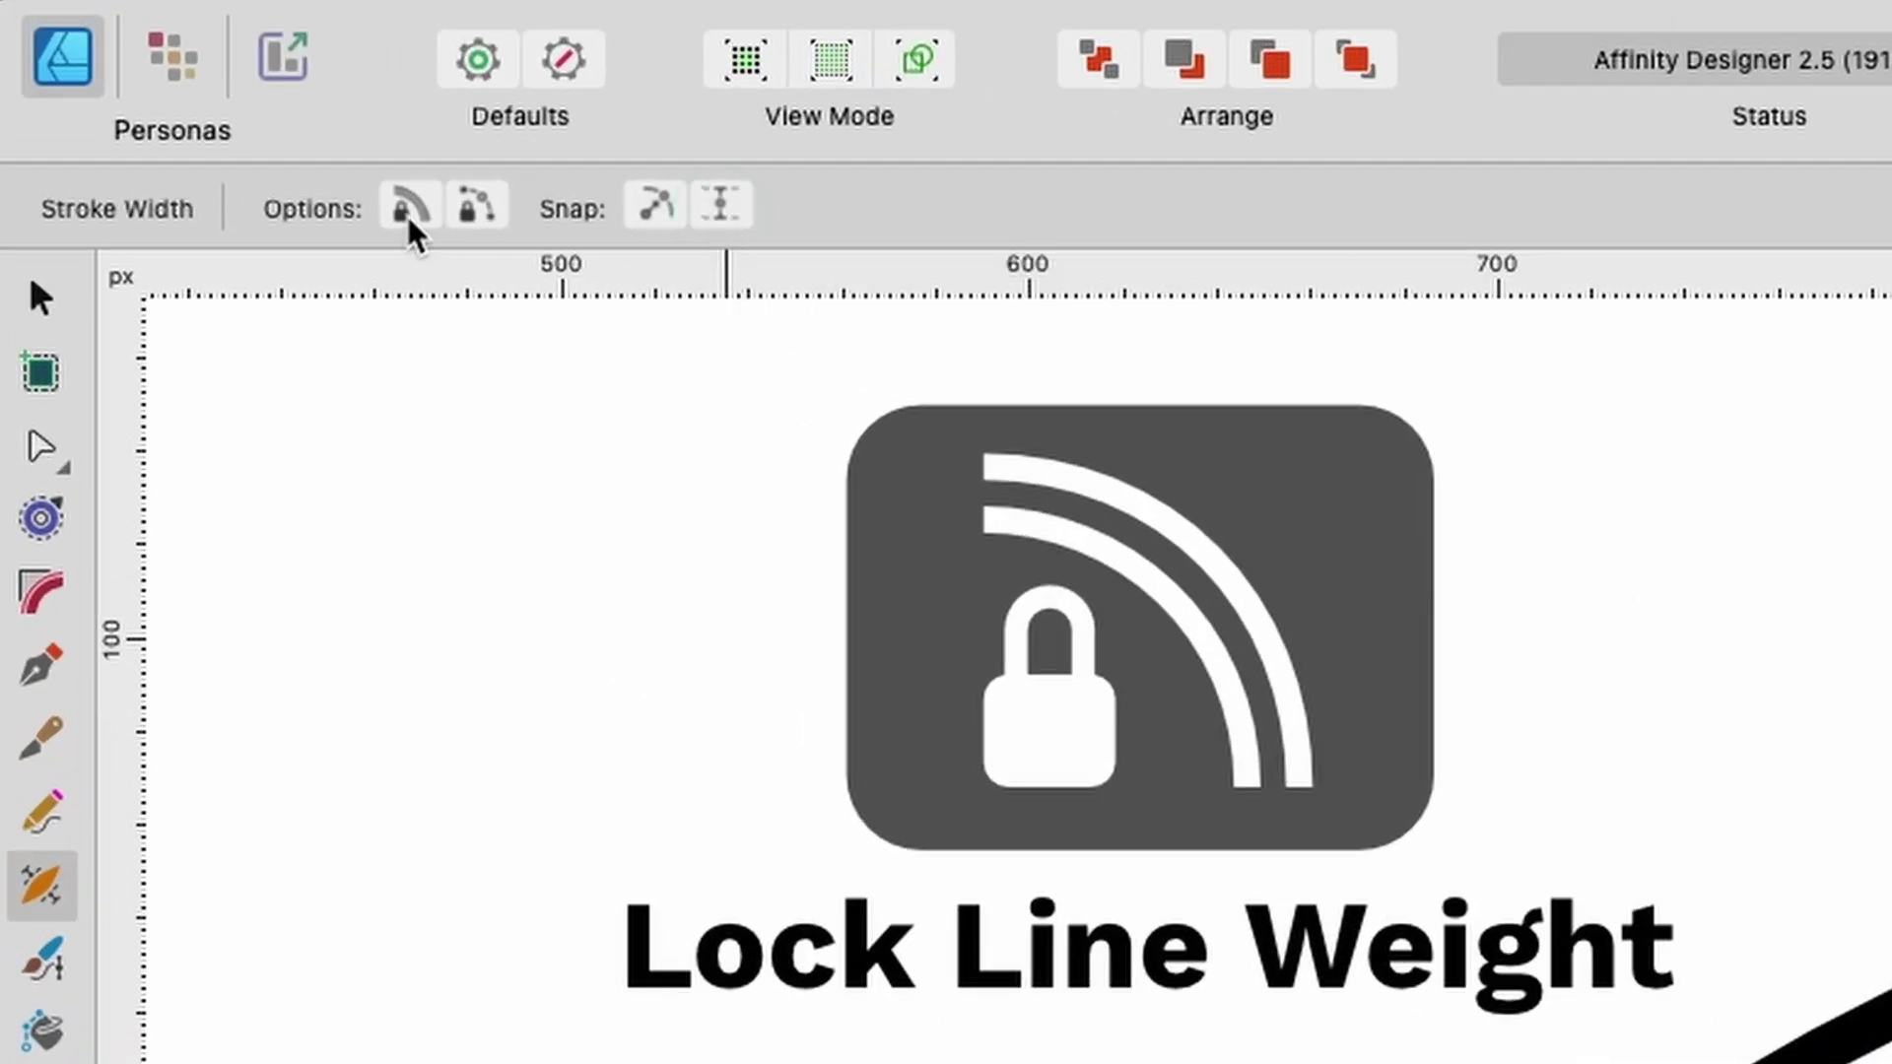
pyautogui.click(405, 215)
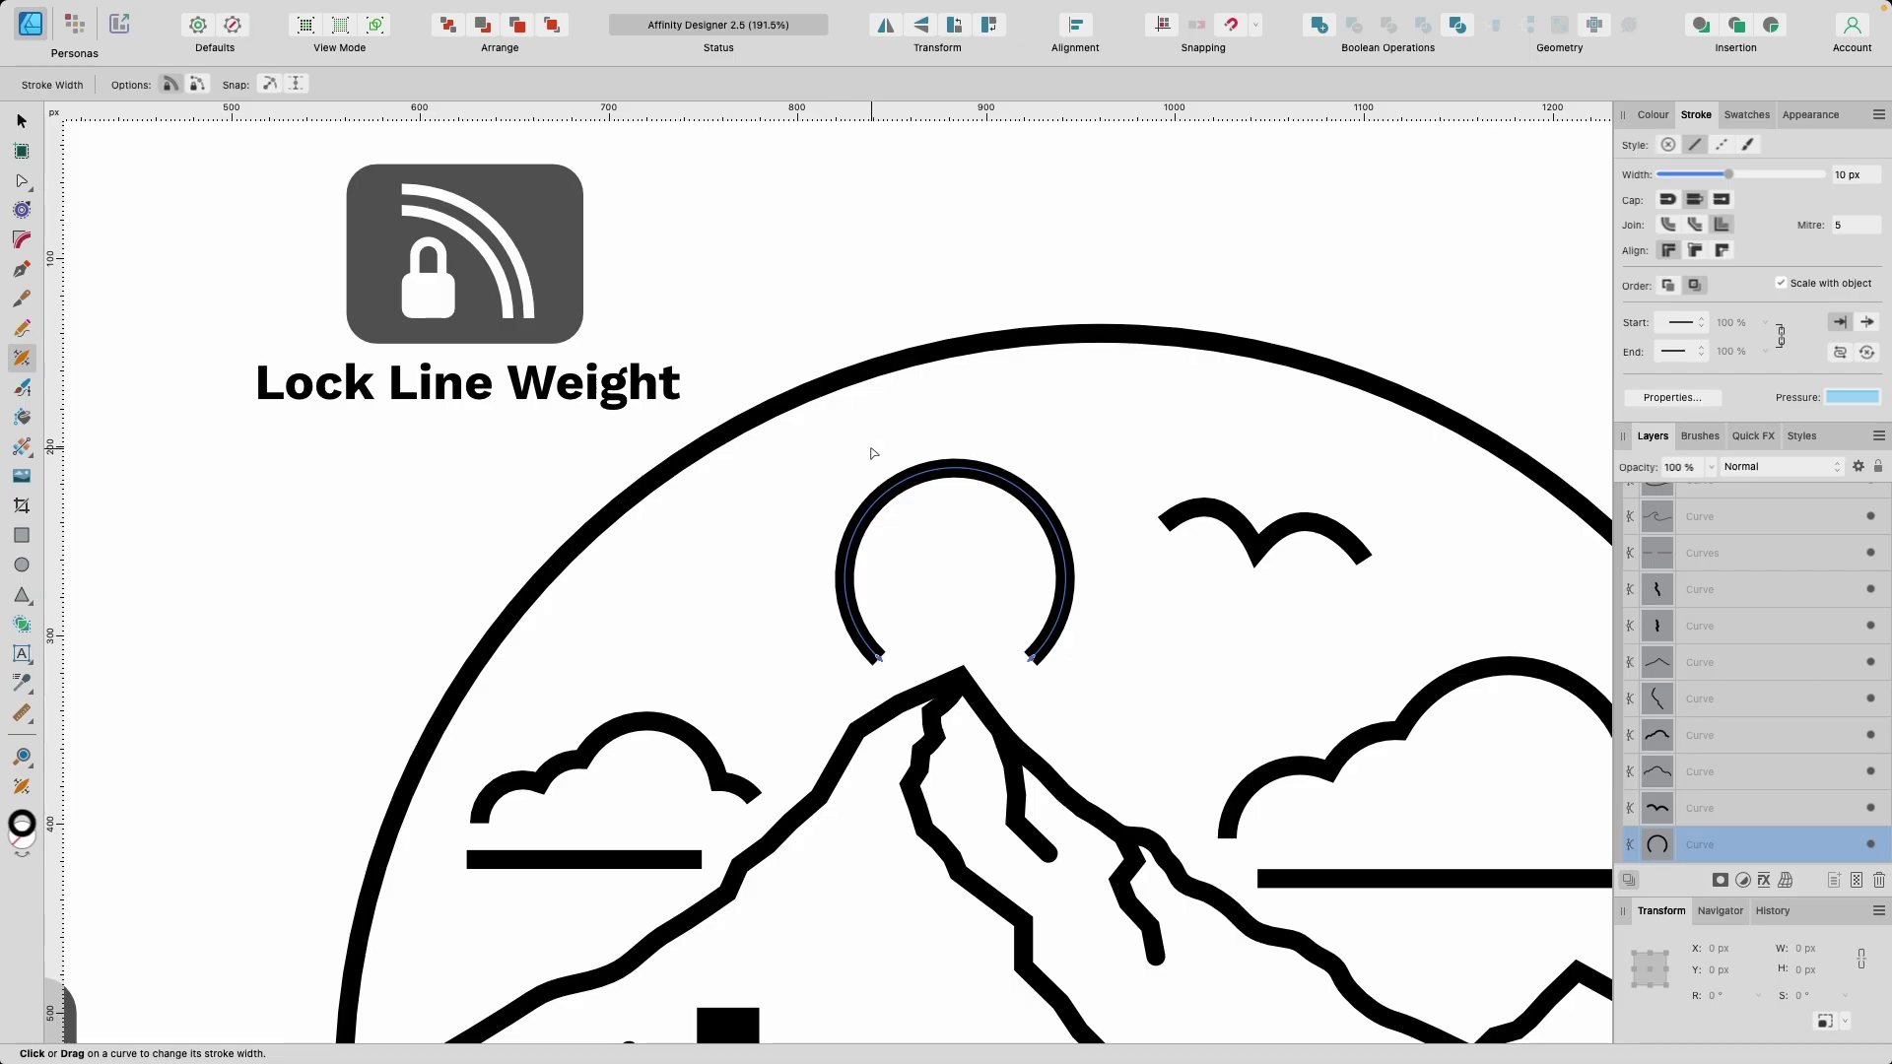
# Add a width point on each side of the sun's curve and taper both of its ends to a point.
pyautogui.scroll(3, 966, 506)
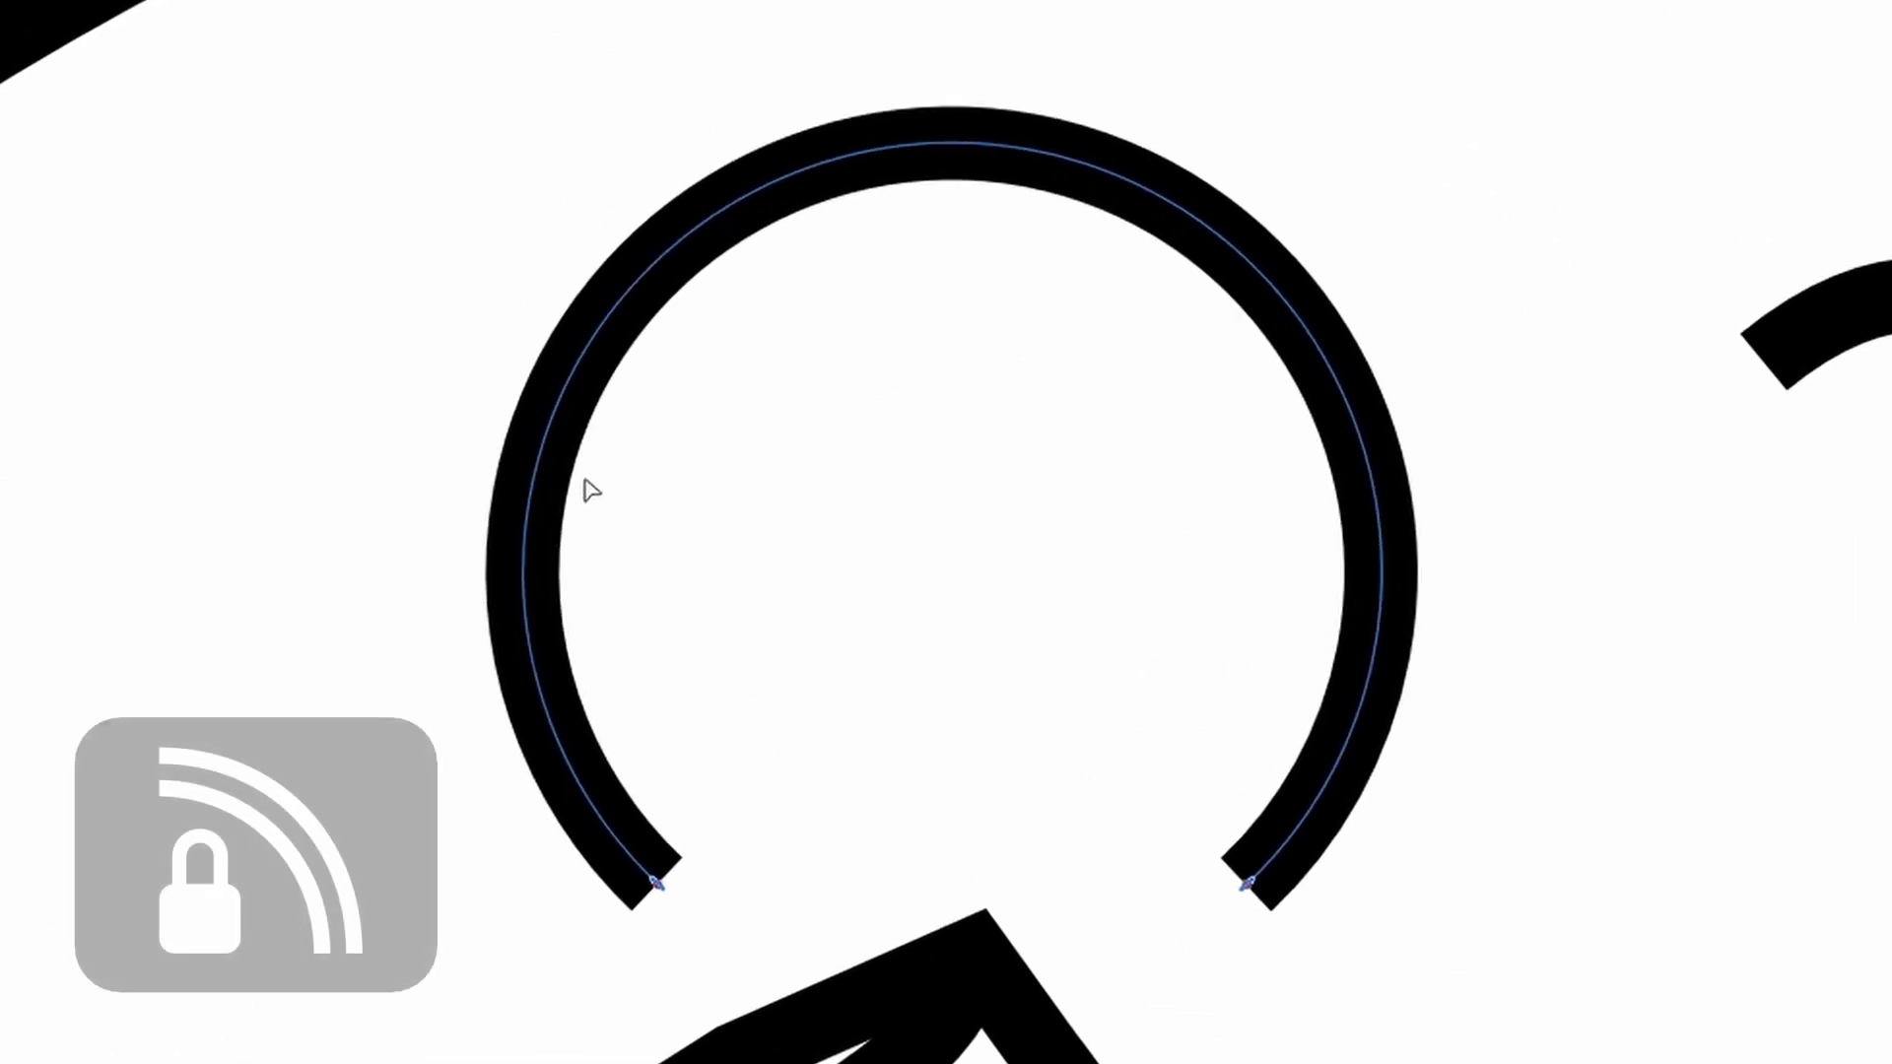
pyautogui.click(544, 446)
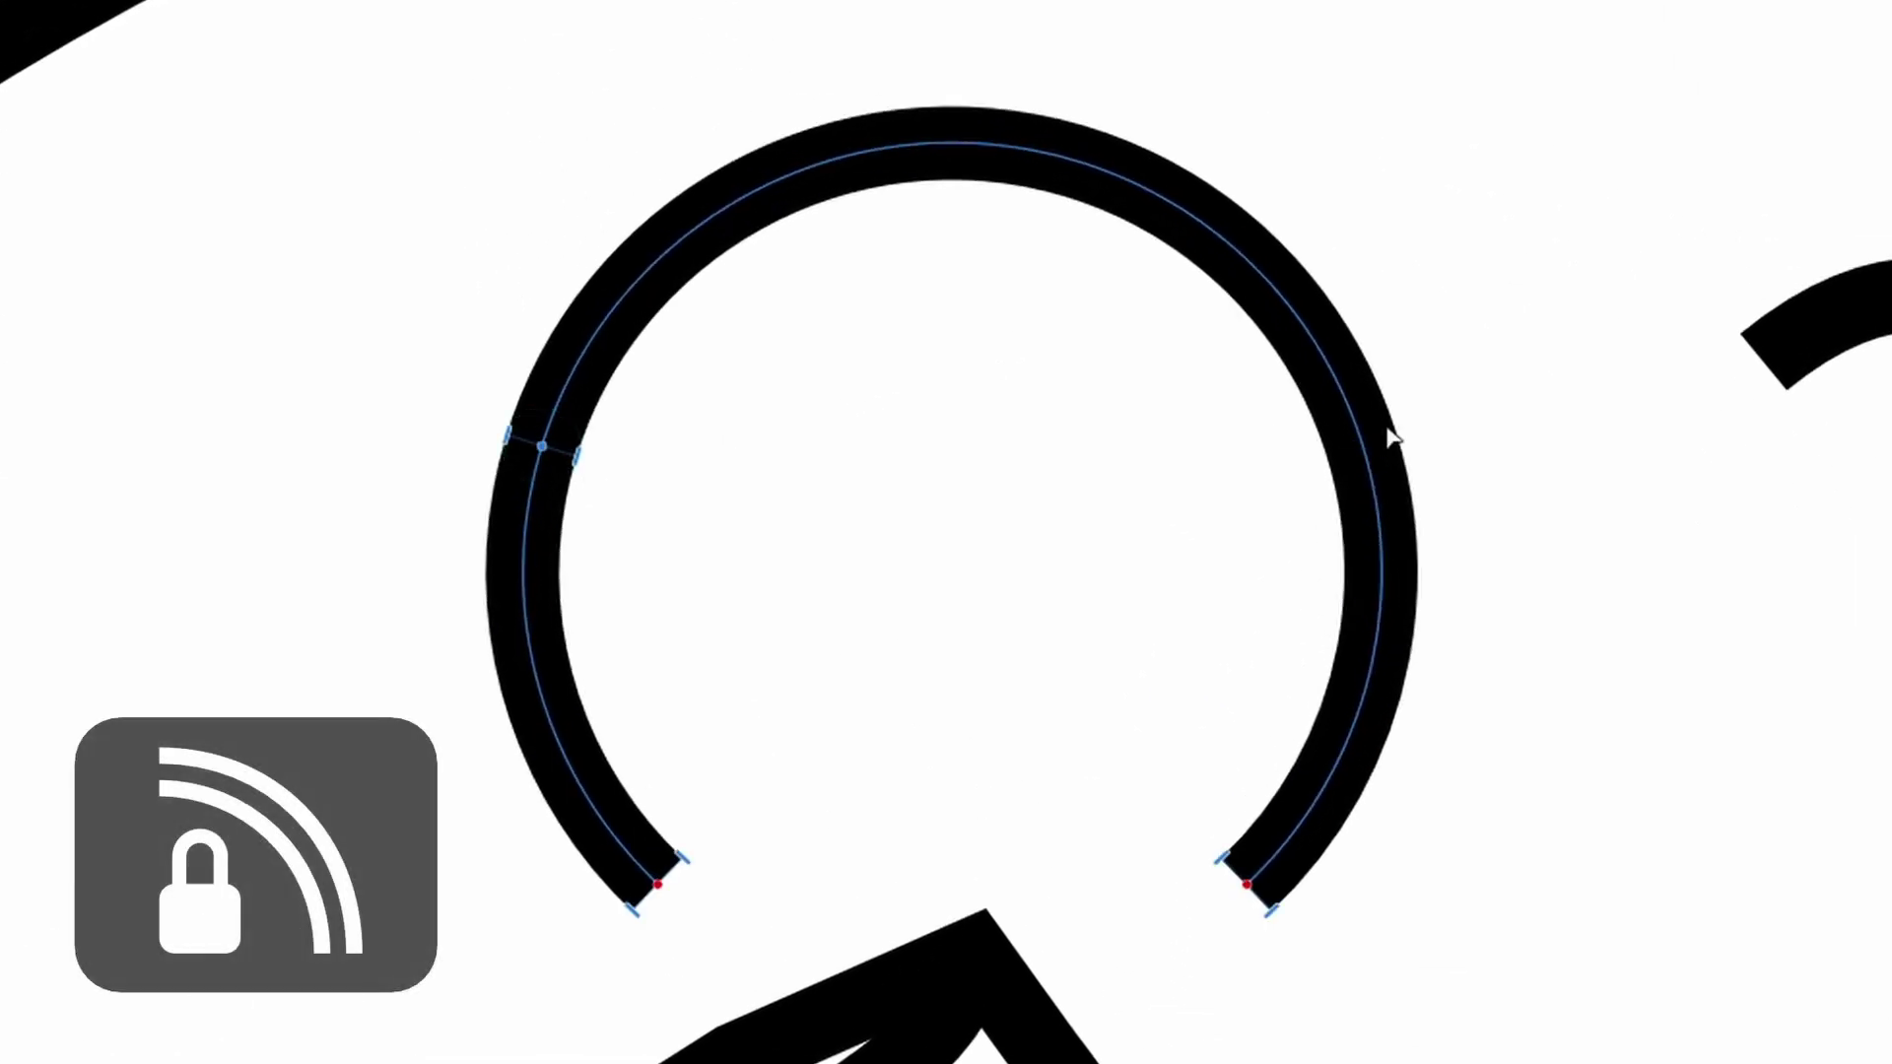
pyautogui.click(1347, 403)
pyautogui.moveTo(1274, 913); pyautogui.dragTo(1195, 840)
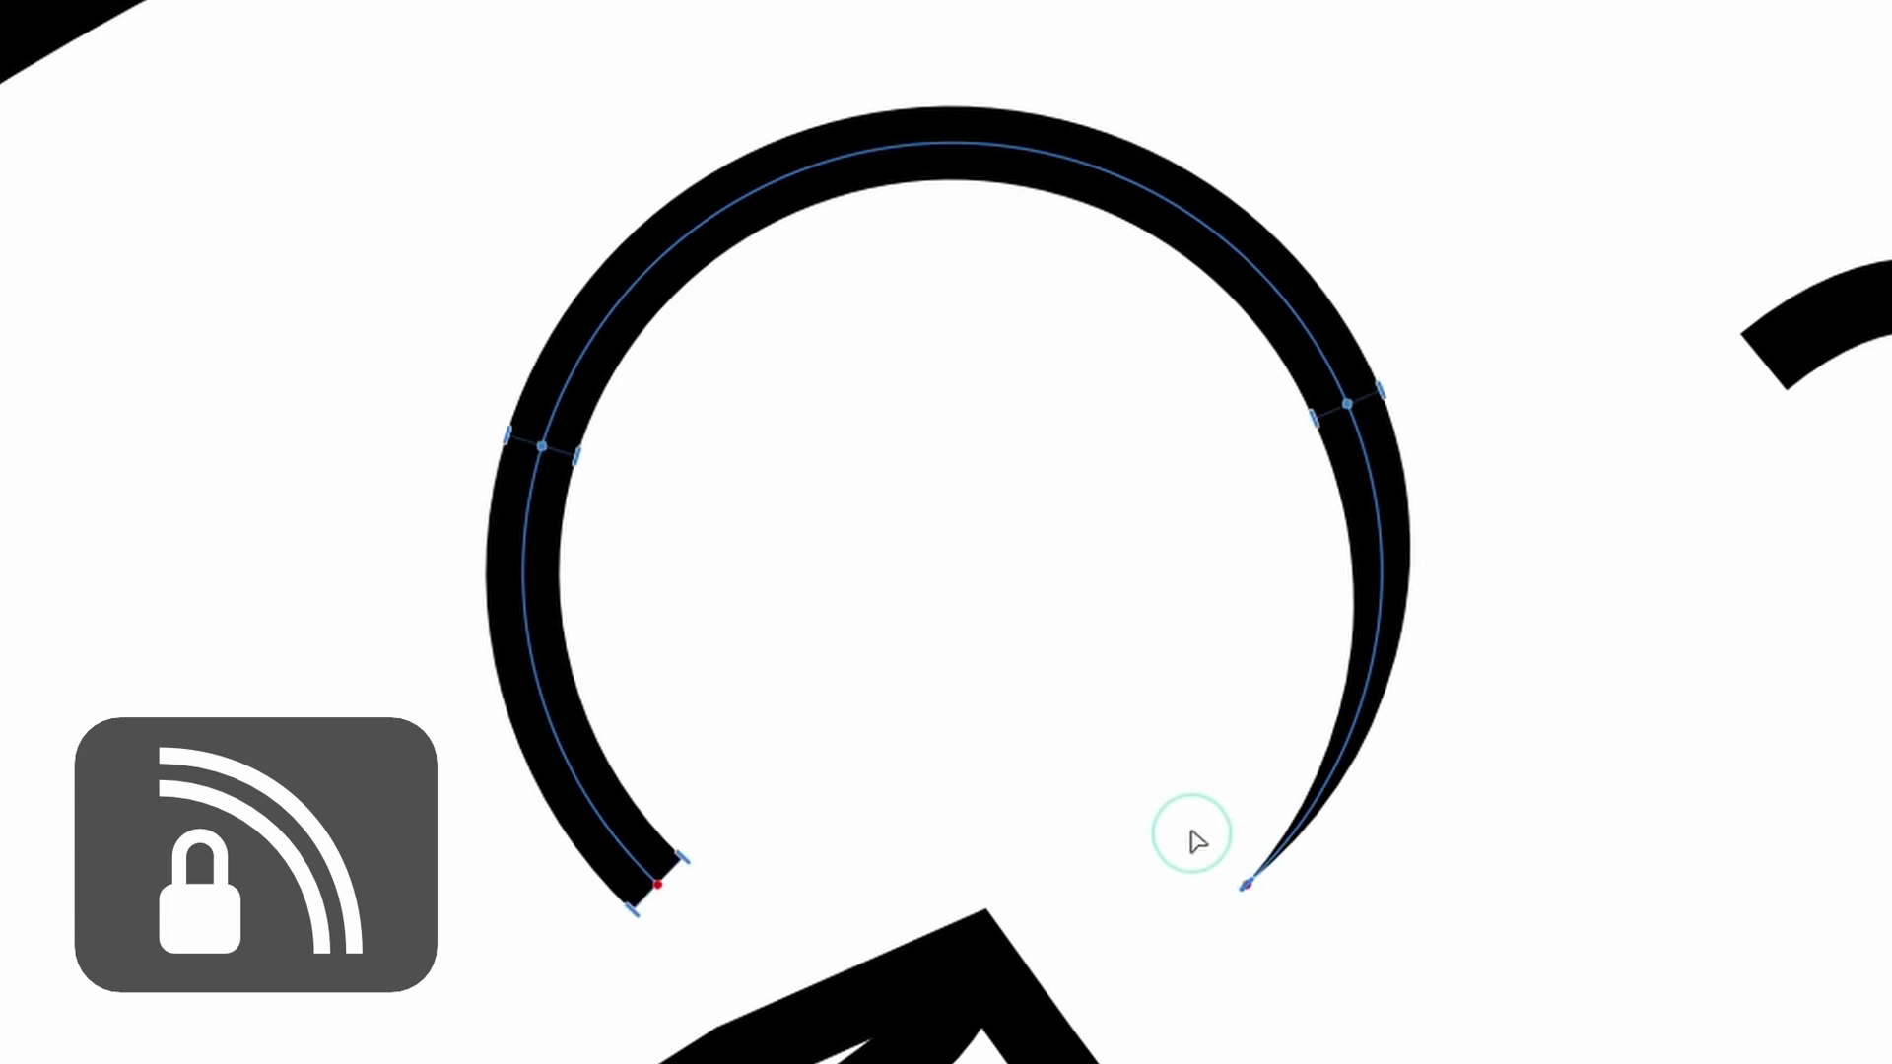
pyautogui.moveTo(687, 868); pyautogui.dragTo(633, 912)
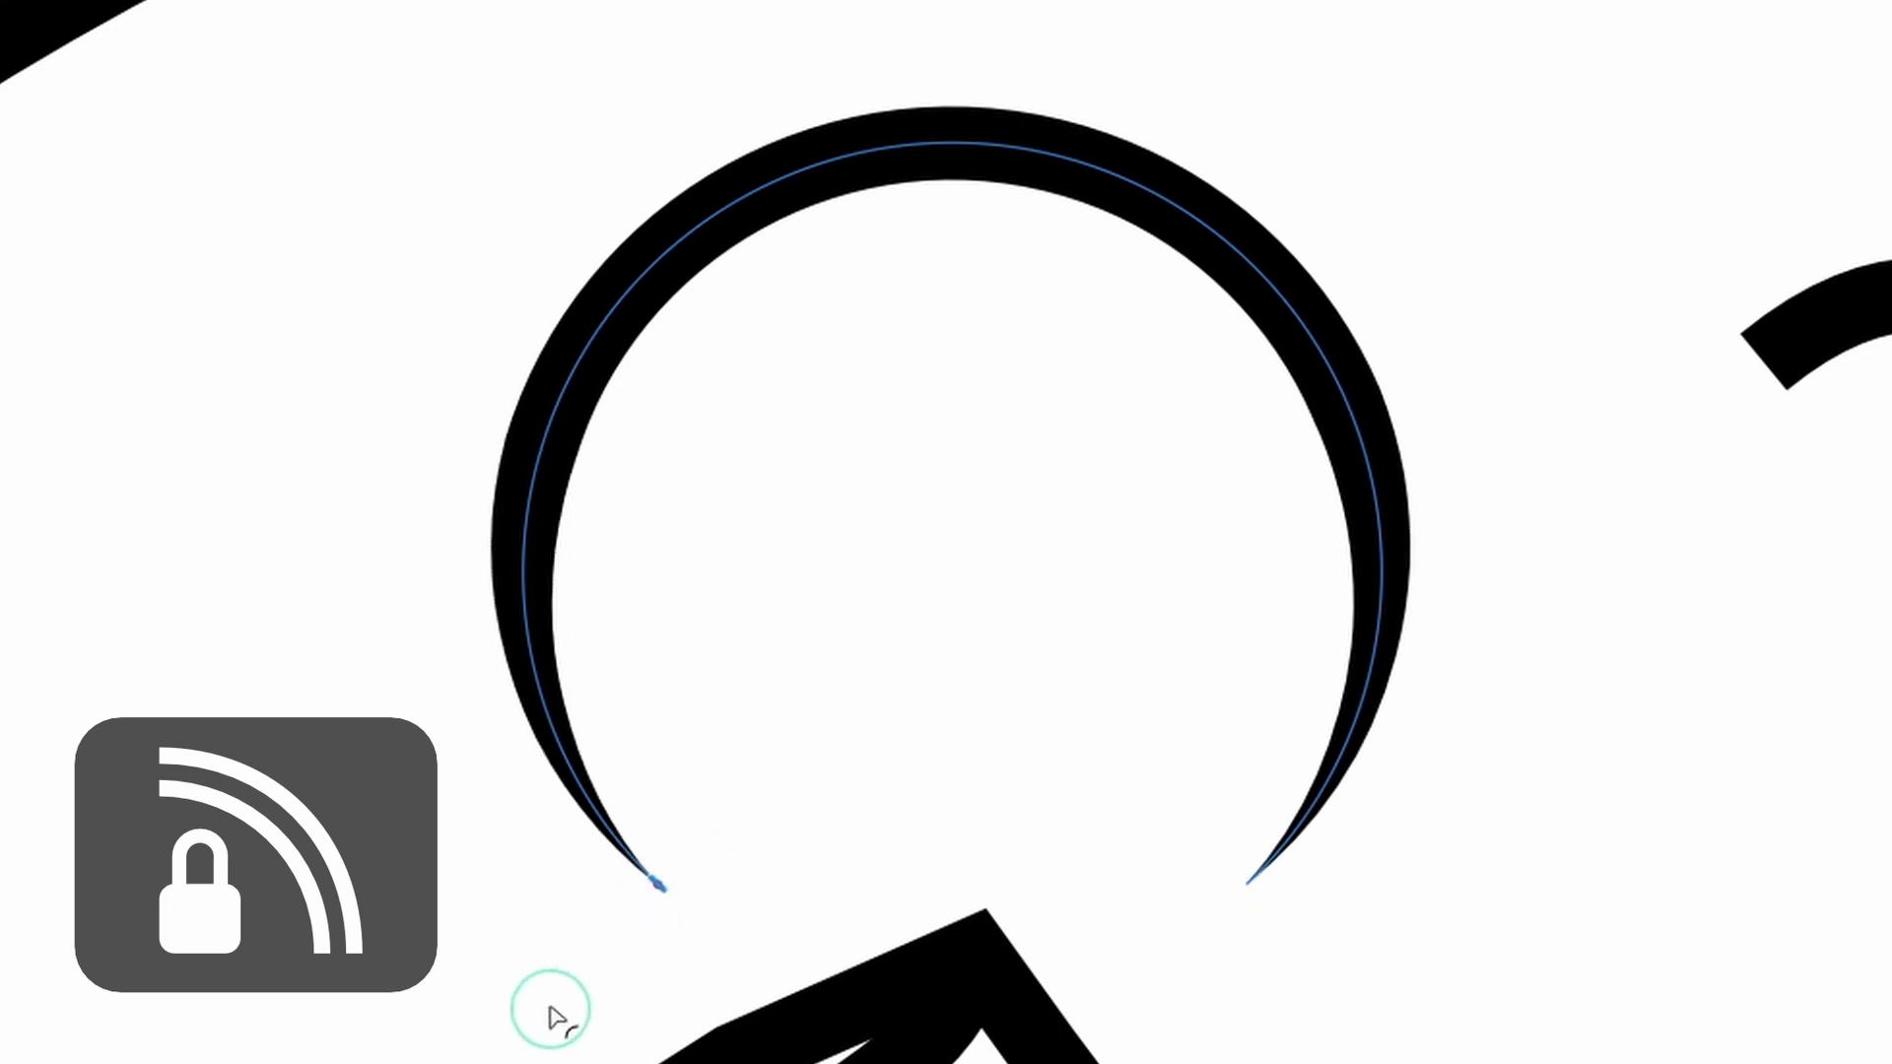
# Try widening the sun's right width point, and slide both side width points up the curve toward the top.
pyautogui.moveTo(1381, 391); pyautogui.dragTo(1492, 378)
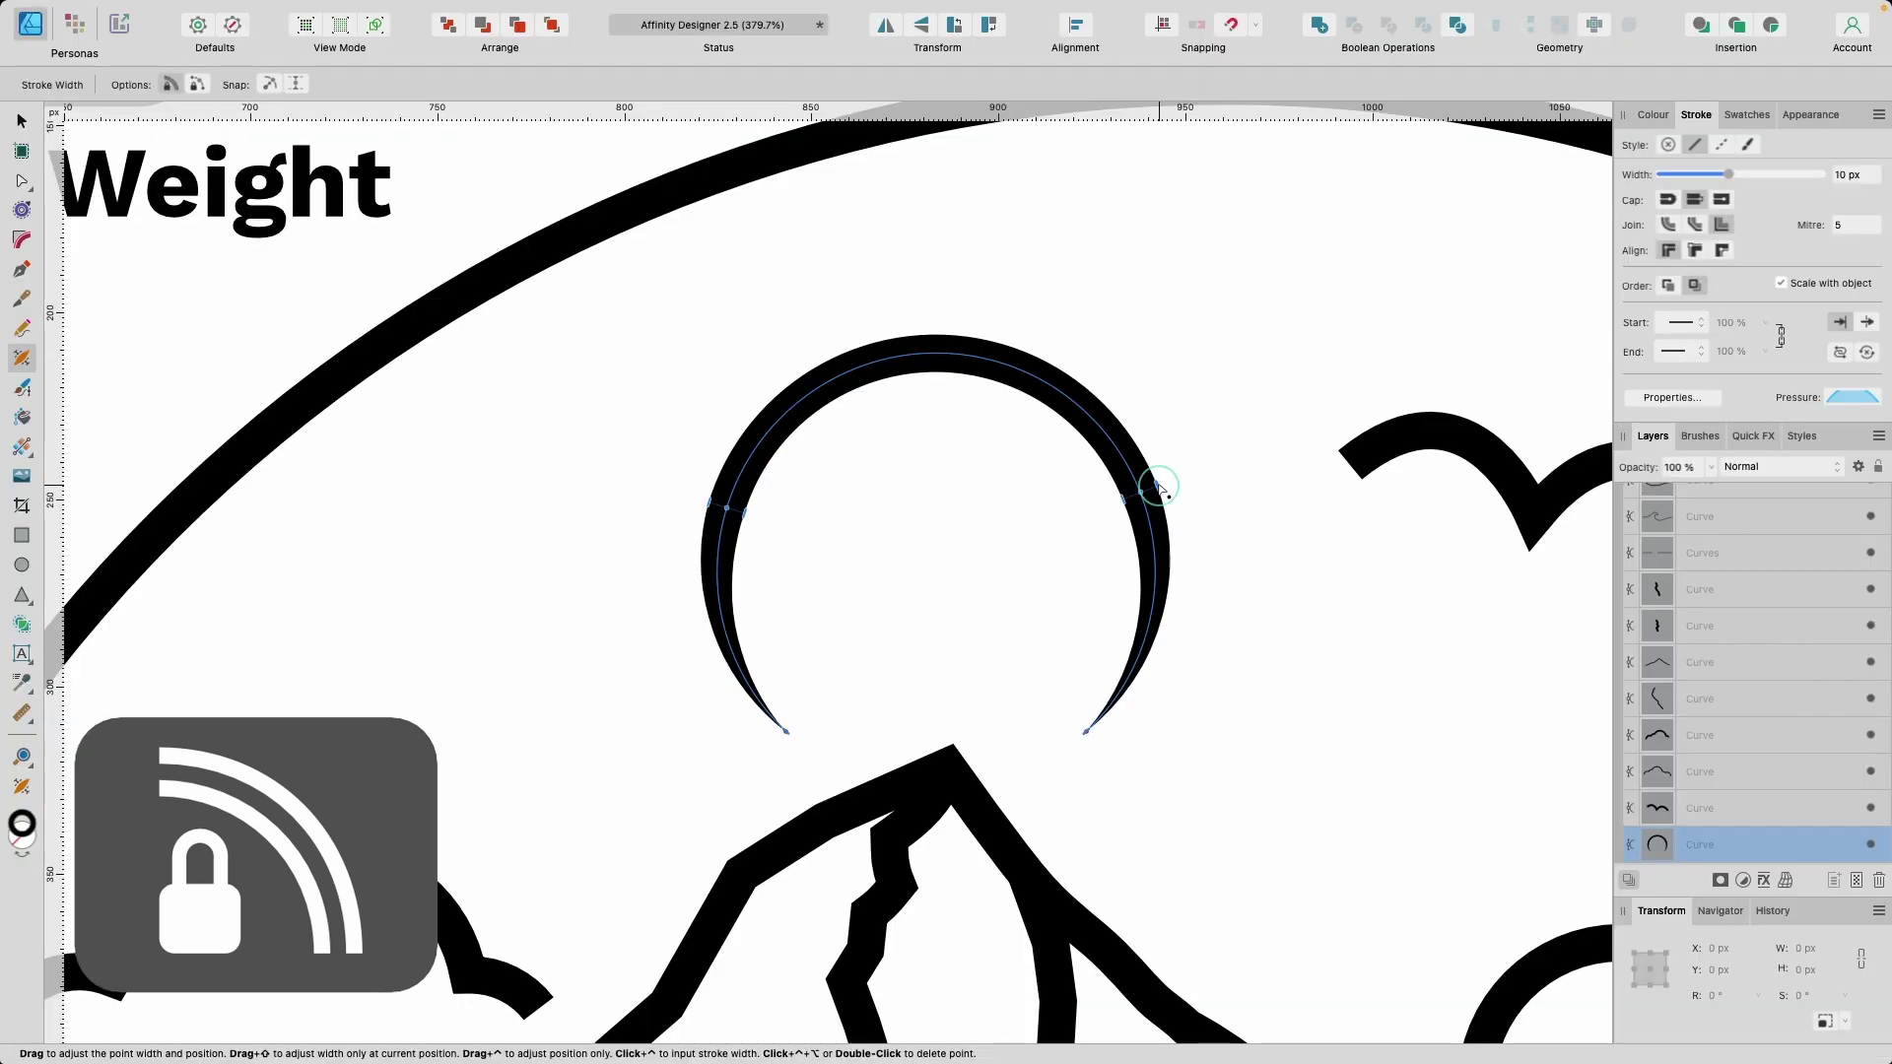
pyautogui.moveTo(1173, 570)
pyautogui.mouseDown()
pyautogui.moveTo(1214, 575)
pyautogui.moveTo(1187, 401)
pyautogui.moveTo(1133, 359)
pyautogui.moveTo(1250, 604)
pyautogui.moveTo(1211, 405)
pyautogui.moveTo(1255, 502)
pyautogui.moveTo(1221, 403)
pyautogui.mouseUp()
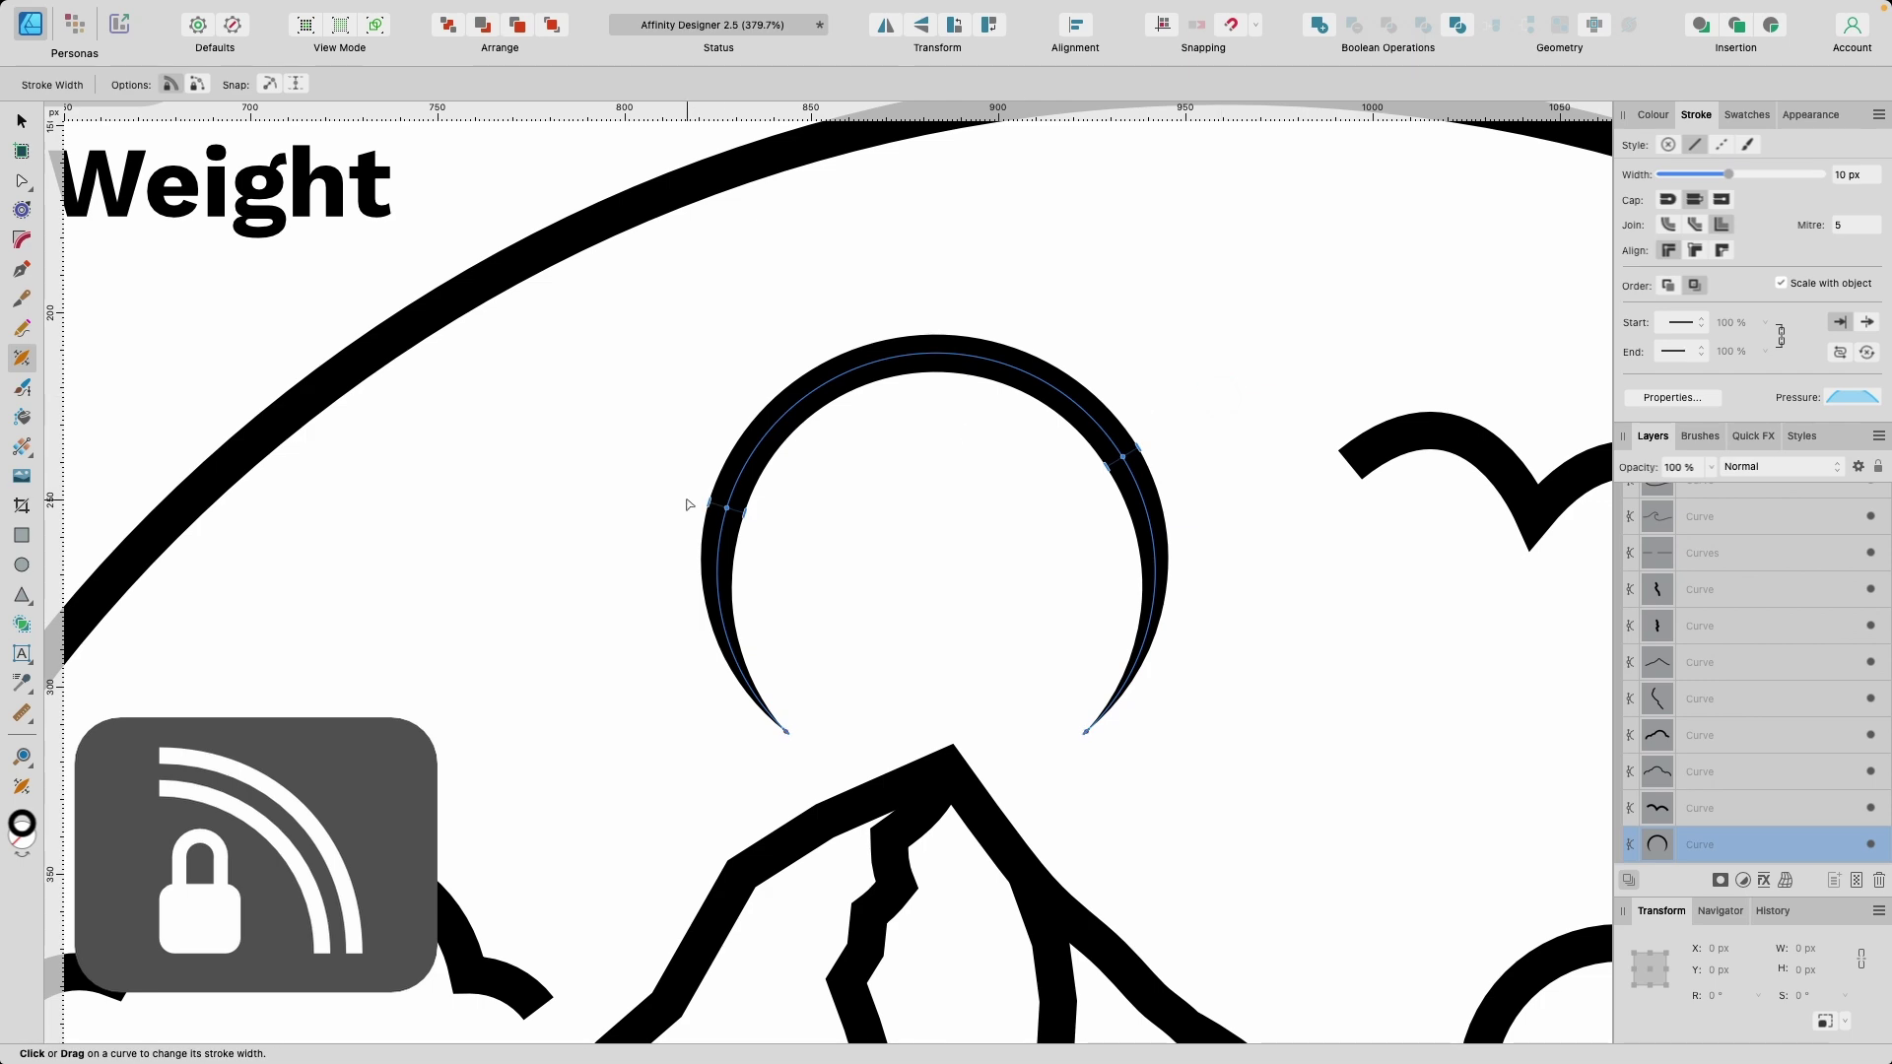
pyautogui.moveTo(739, 520)
pyautogui.mouseDown()
pyautogui.moveTo(781, 519)
pyautogui.moveTo(768, 582)
pyautogui.mouseUp()
# Select the bird curve beside the sun and add one width point on each wing.
pyautogui.scroll(-5, 1074, 578)
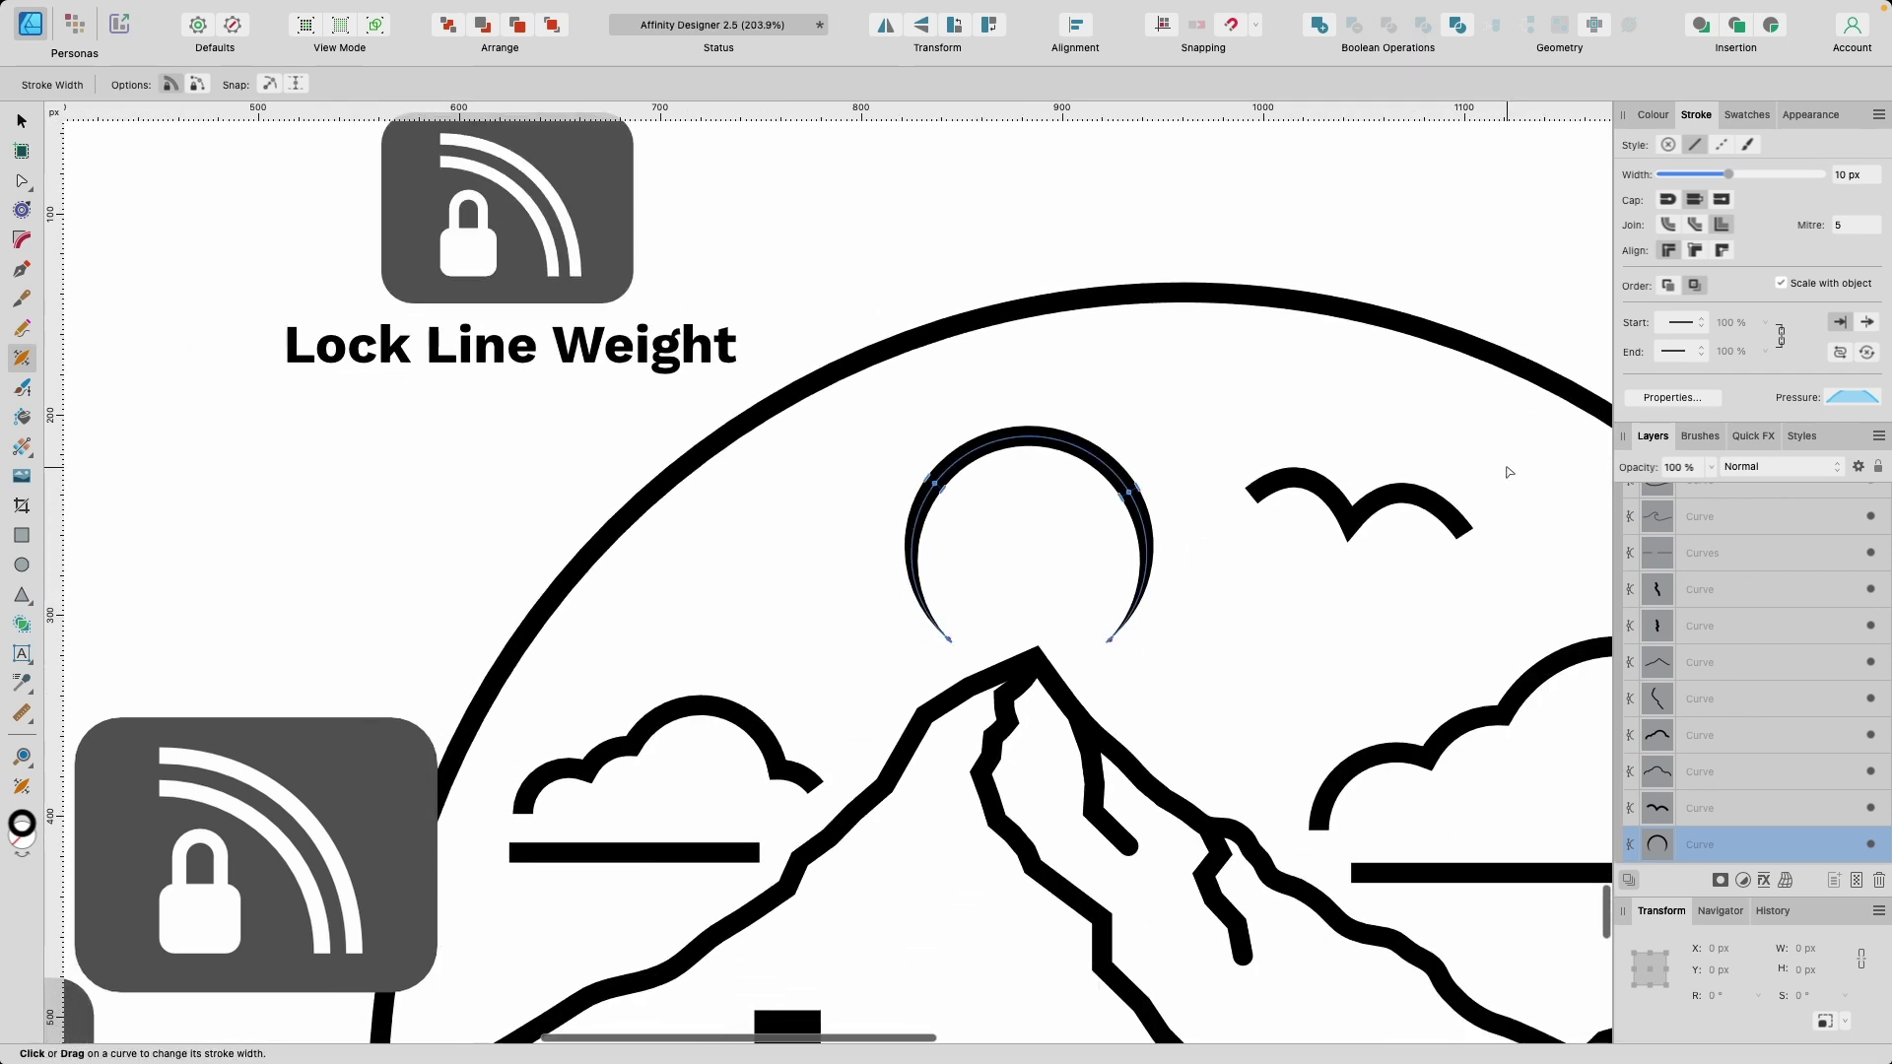
pyautogui.scroll(7, 1506, 473)
pyautogui.click(1232, 541)
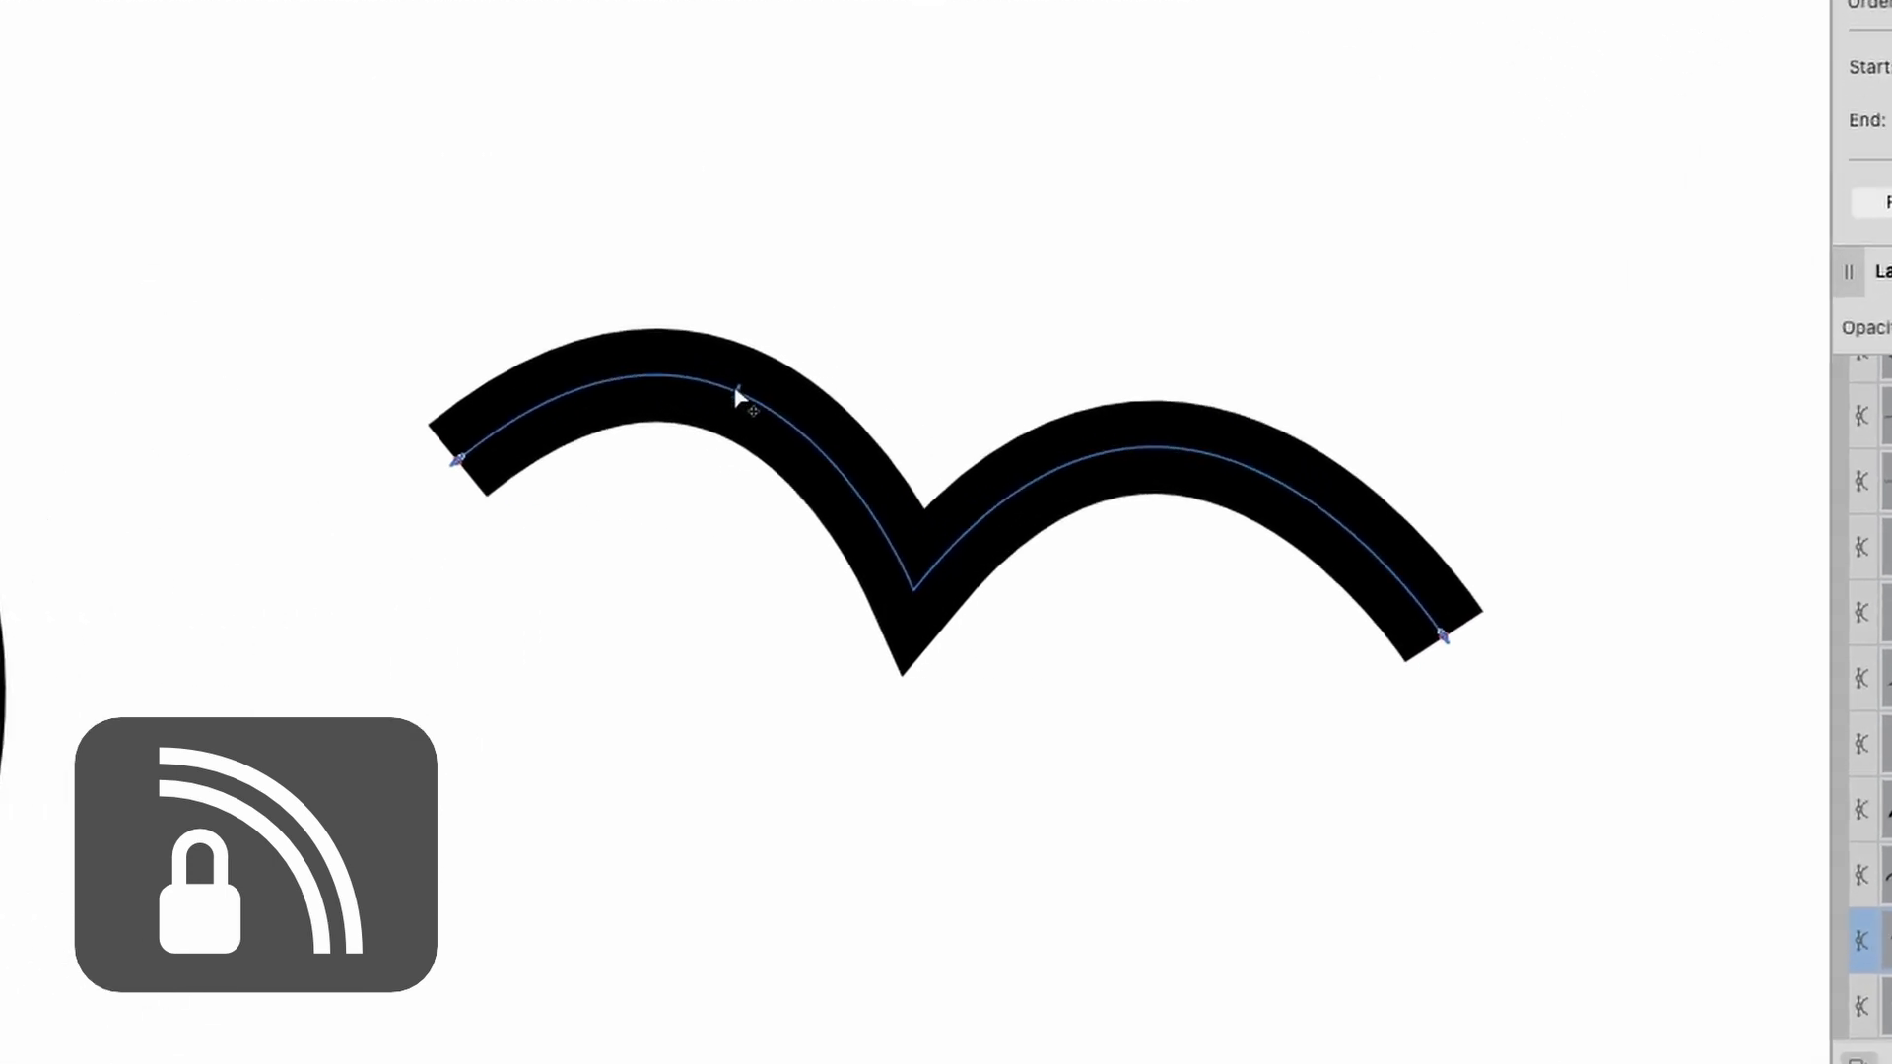
pyautogui.click(1006, 502)
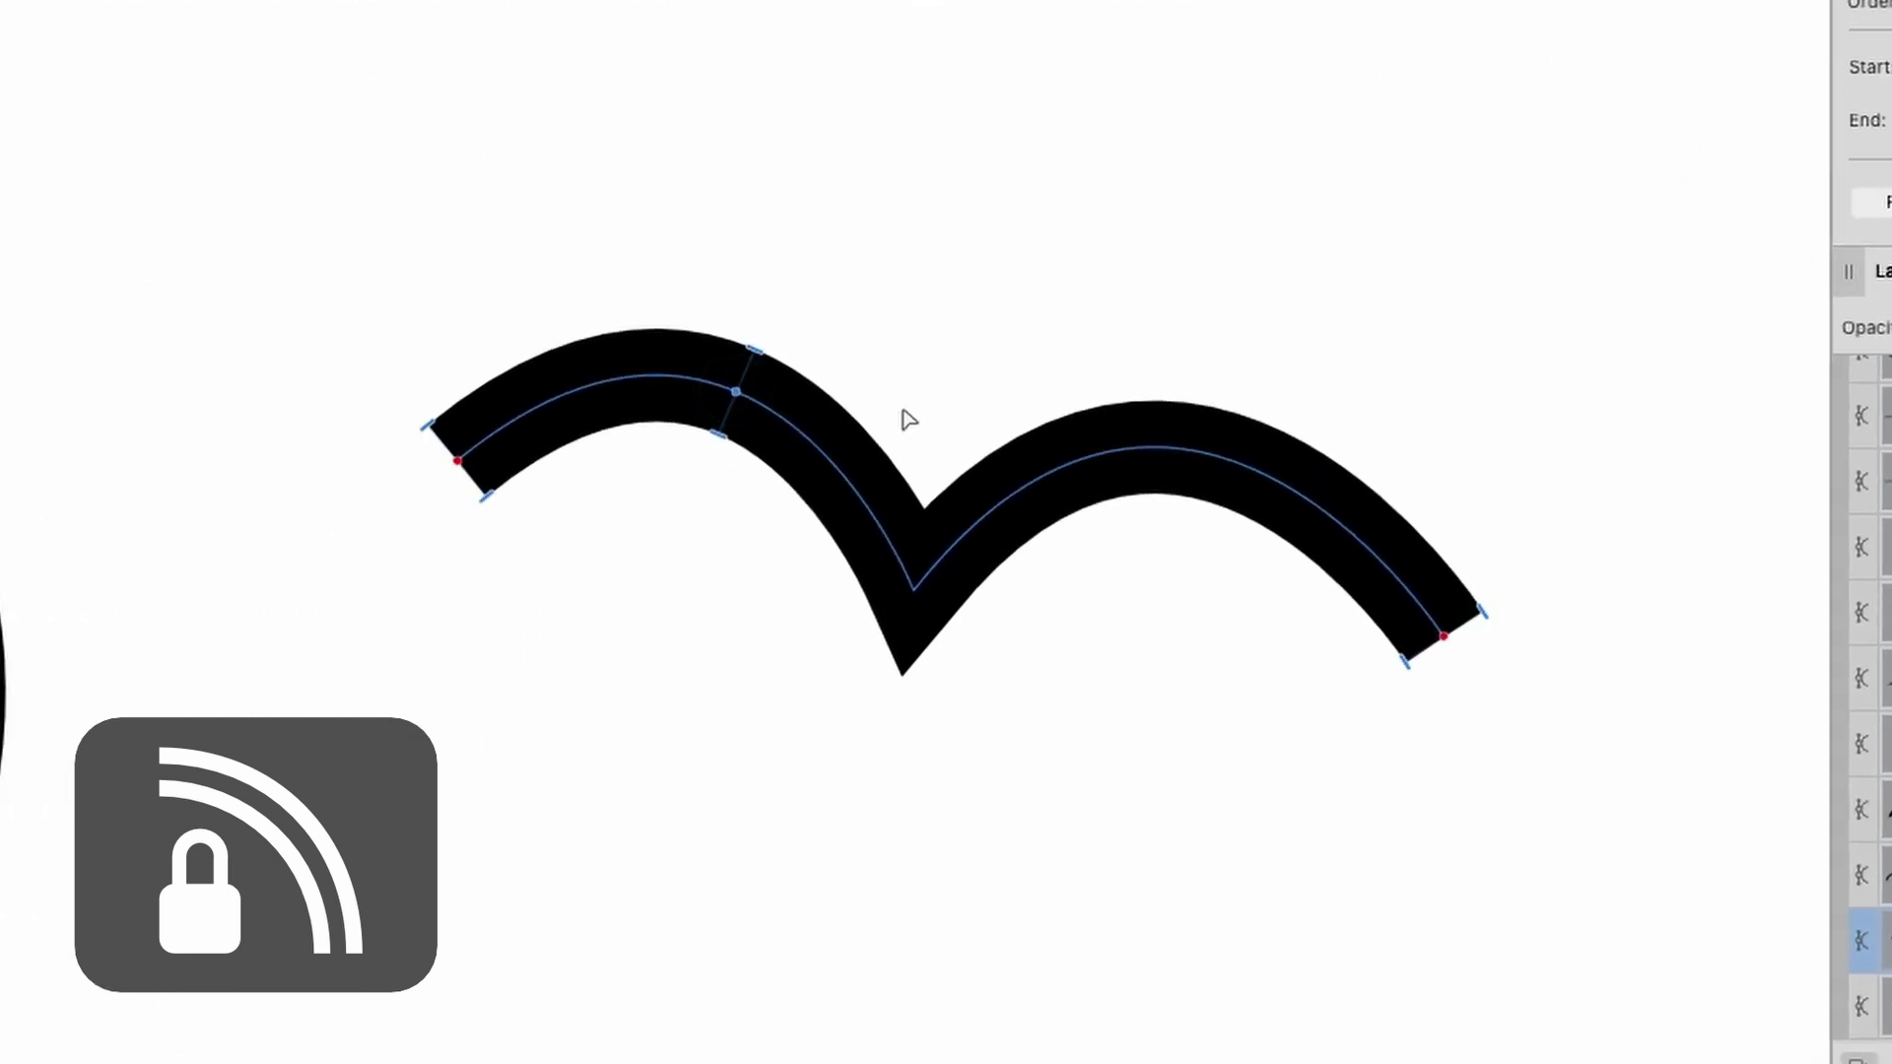
pyautogui.click(1277, 483)
# Taper both wing tips of the bird to points and slide the two wing width points toward its centre.
pyautogui.moveTo(427, 426); pyautogui.dragTo(457, 460)
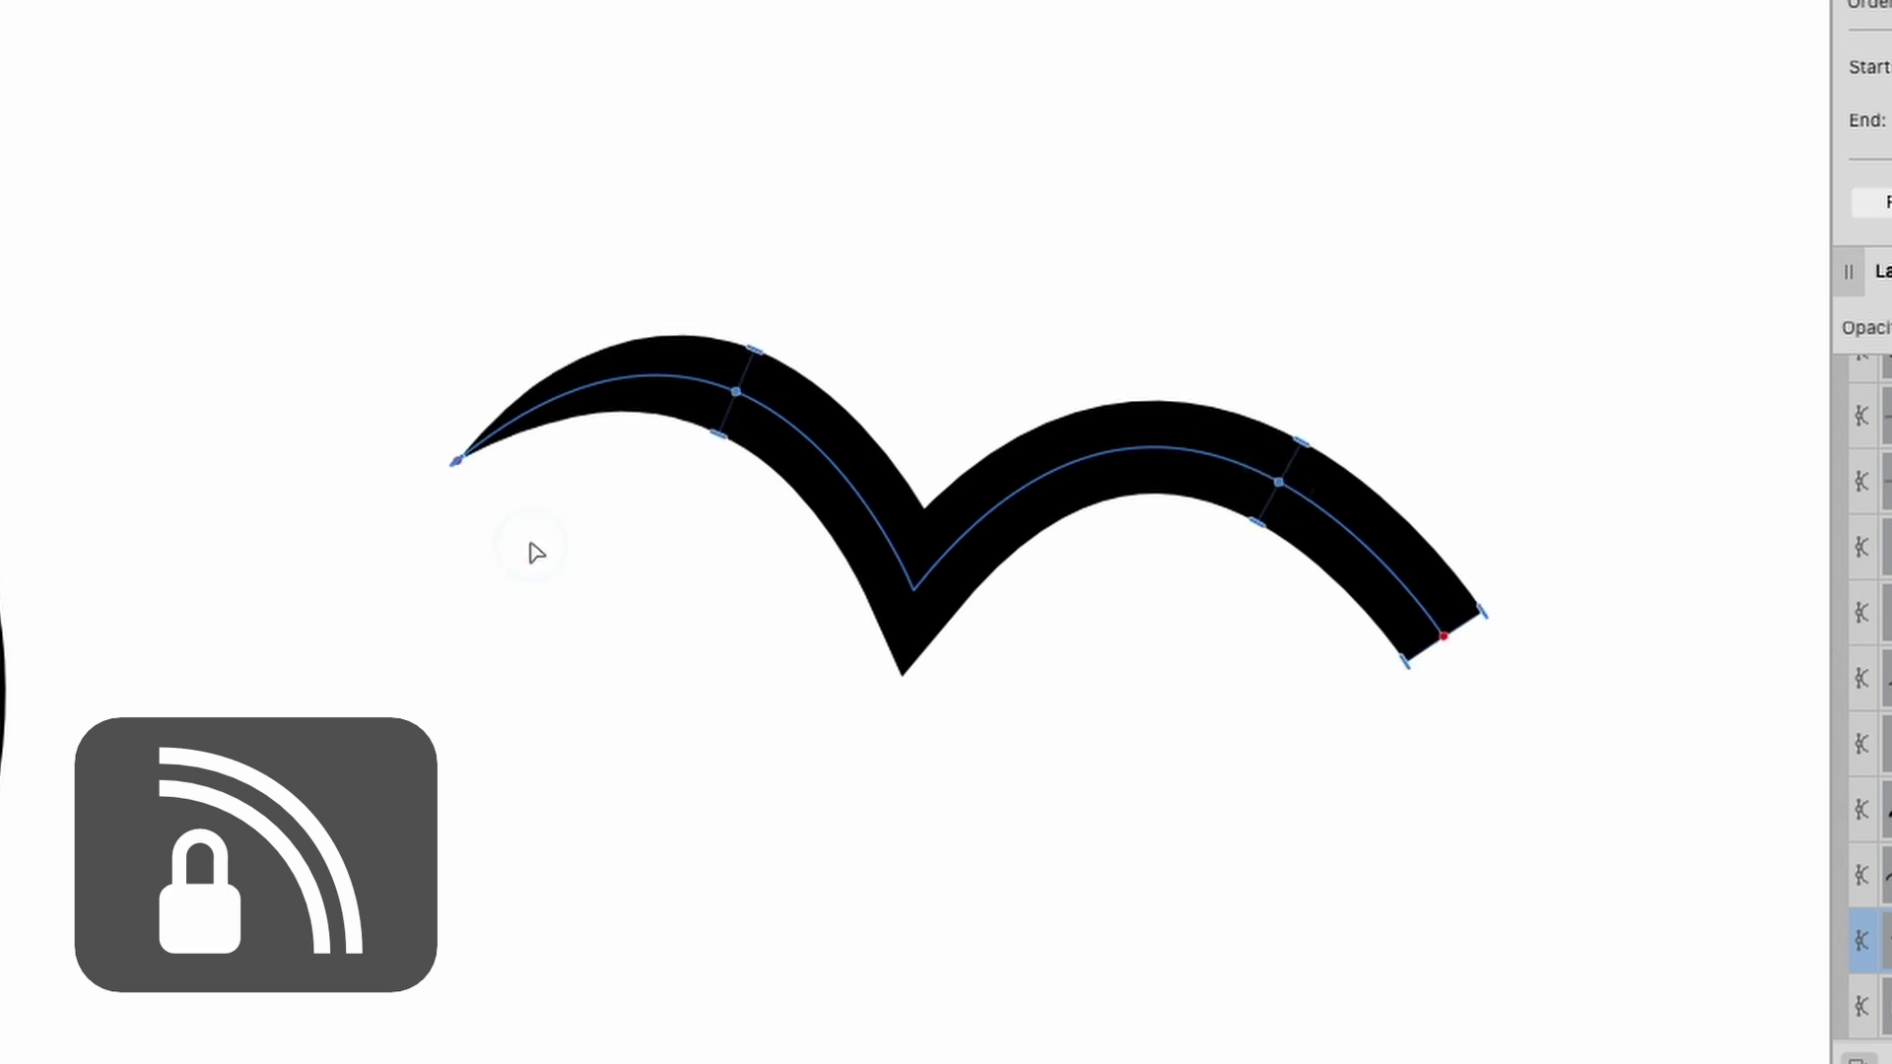
pyautogui.moveTo(1481, 613); pyautogui.dragTo(1444, 636)
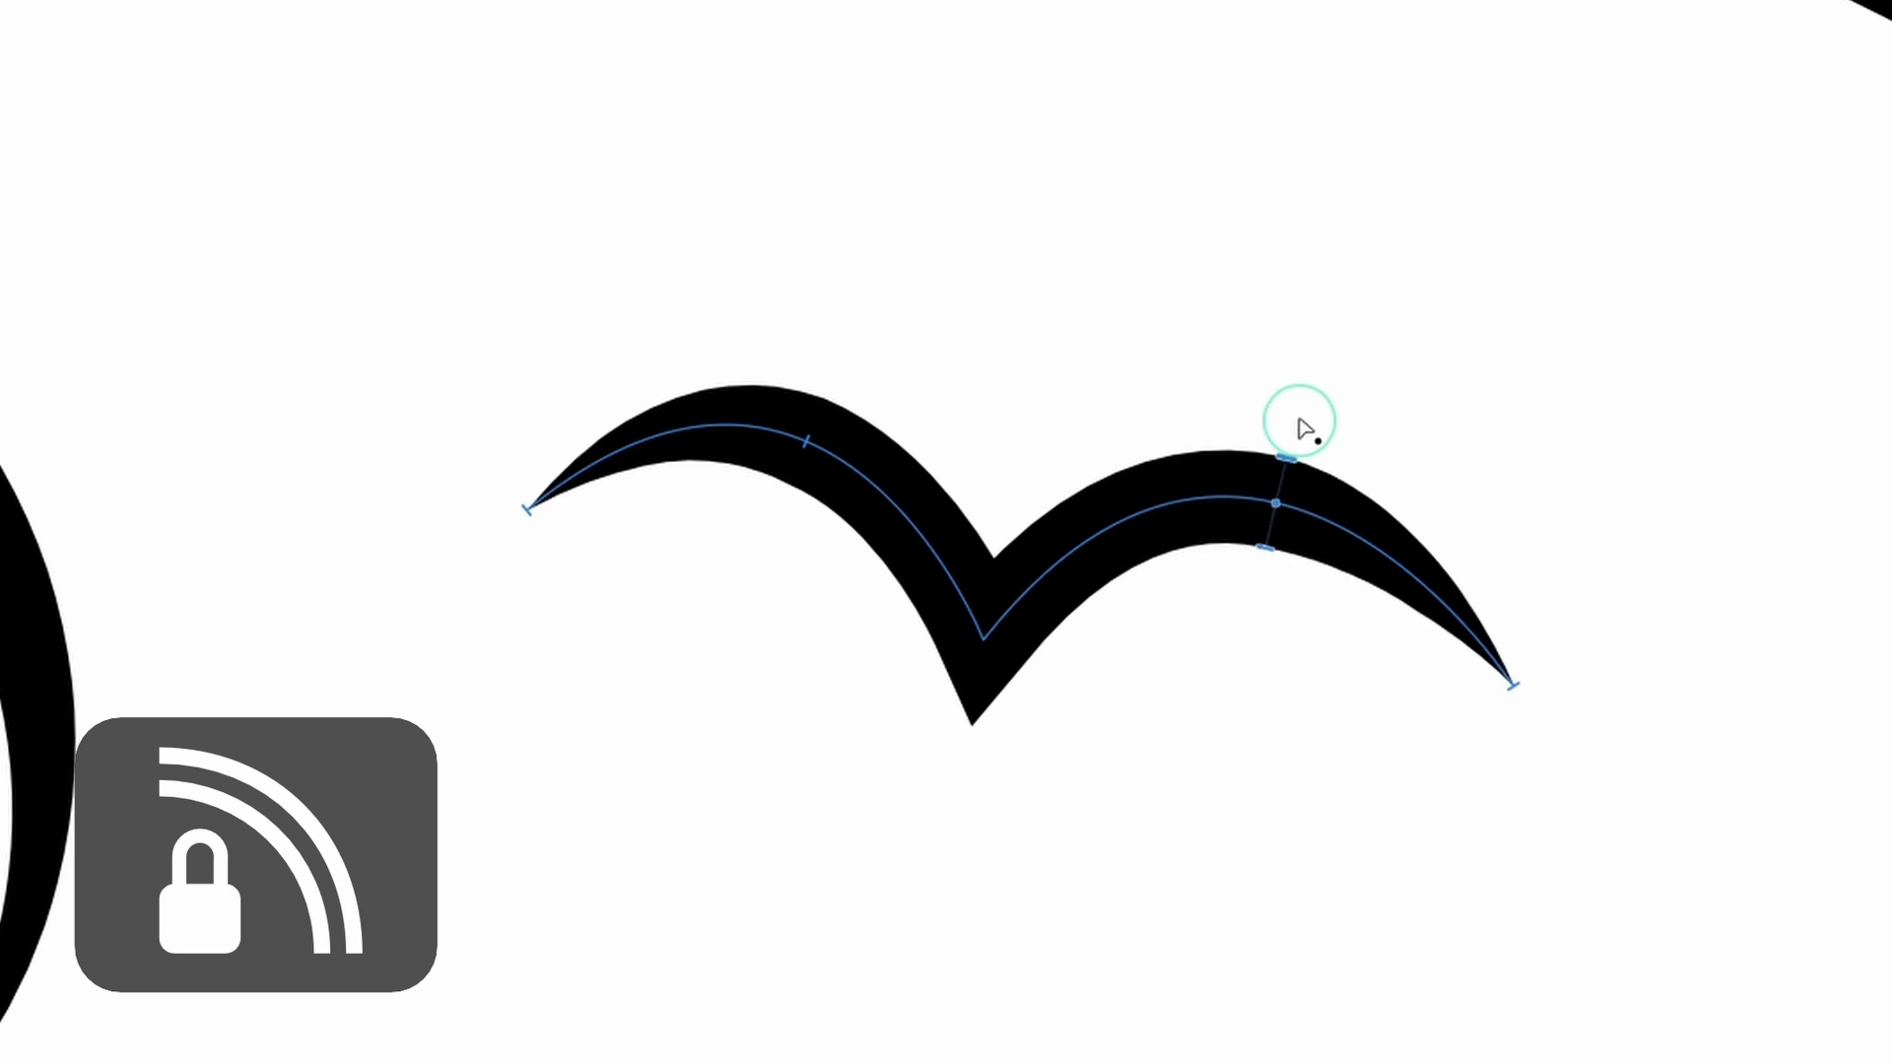
pyautogui.moveTo(1299, 423); pyautogui.dragTo(1129, 402)
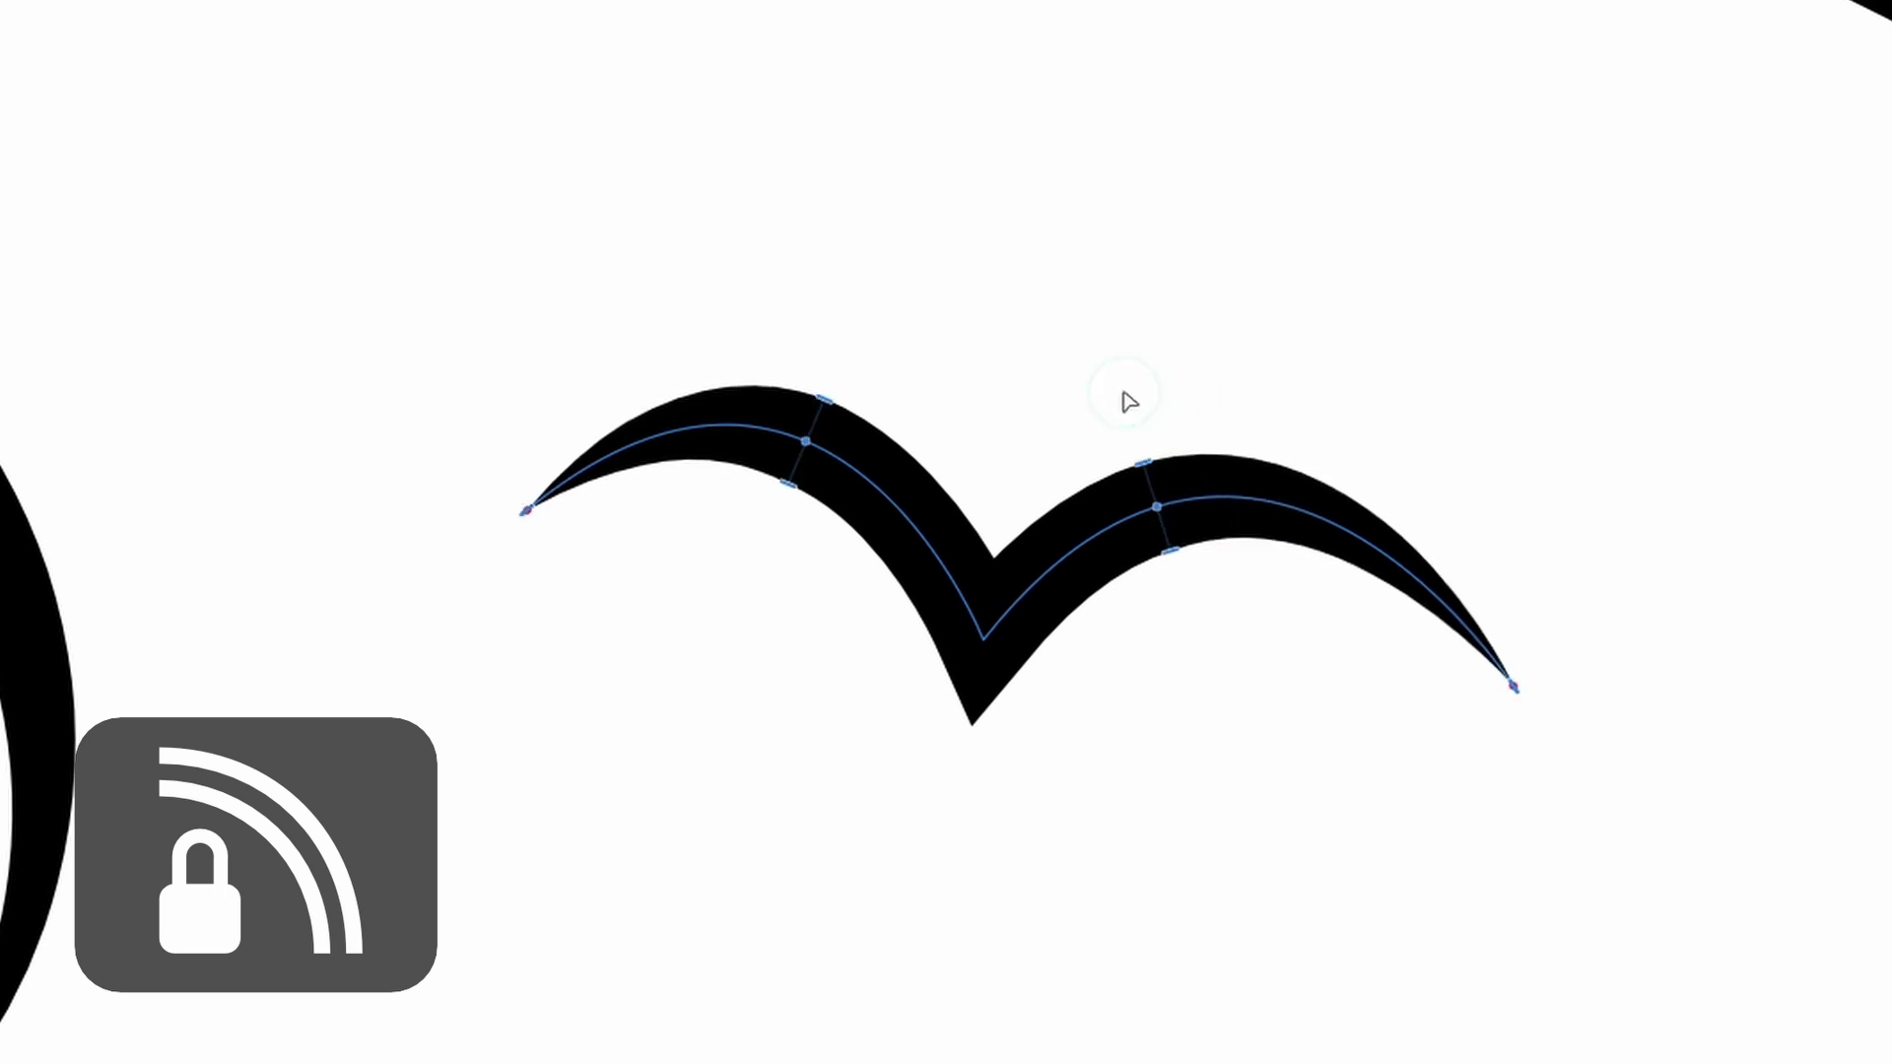
pyautogui.moveTo(826, 404); pyautogui.dragTo(929, 431)
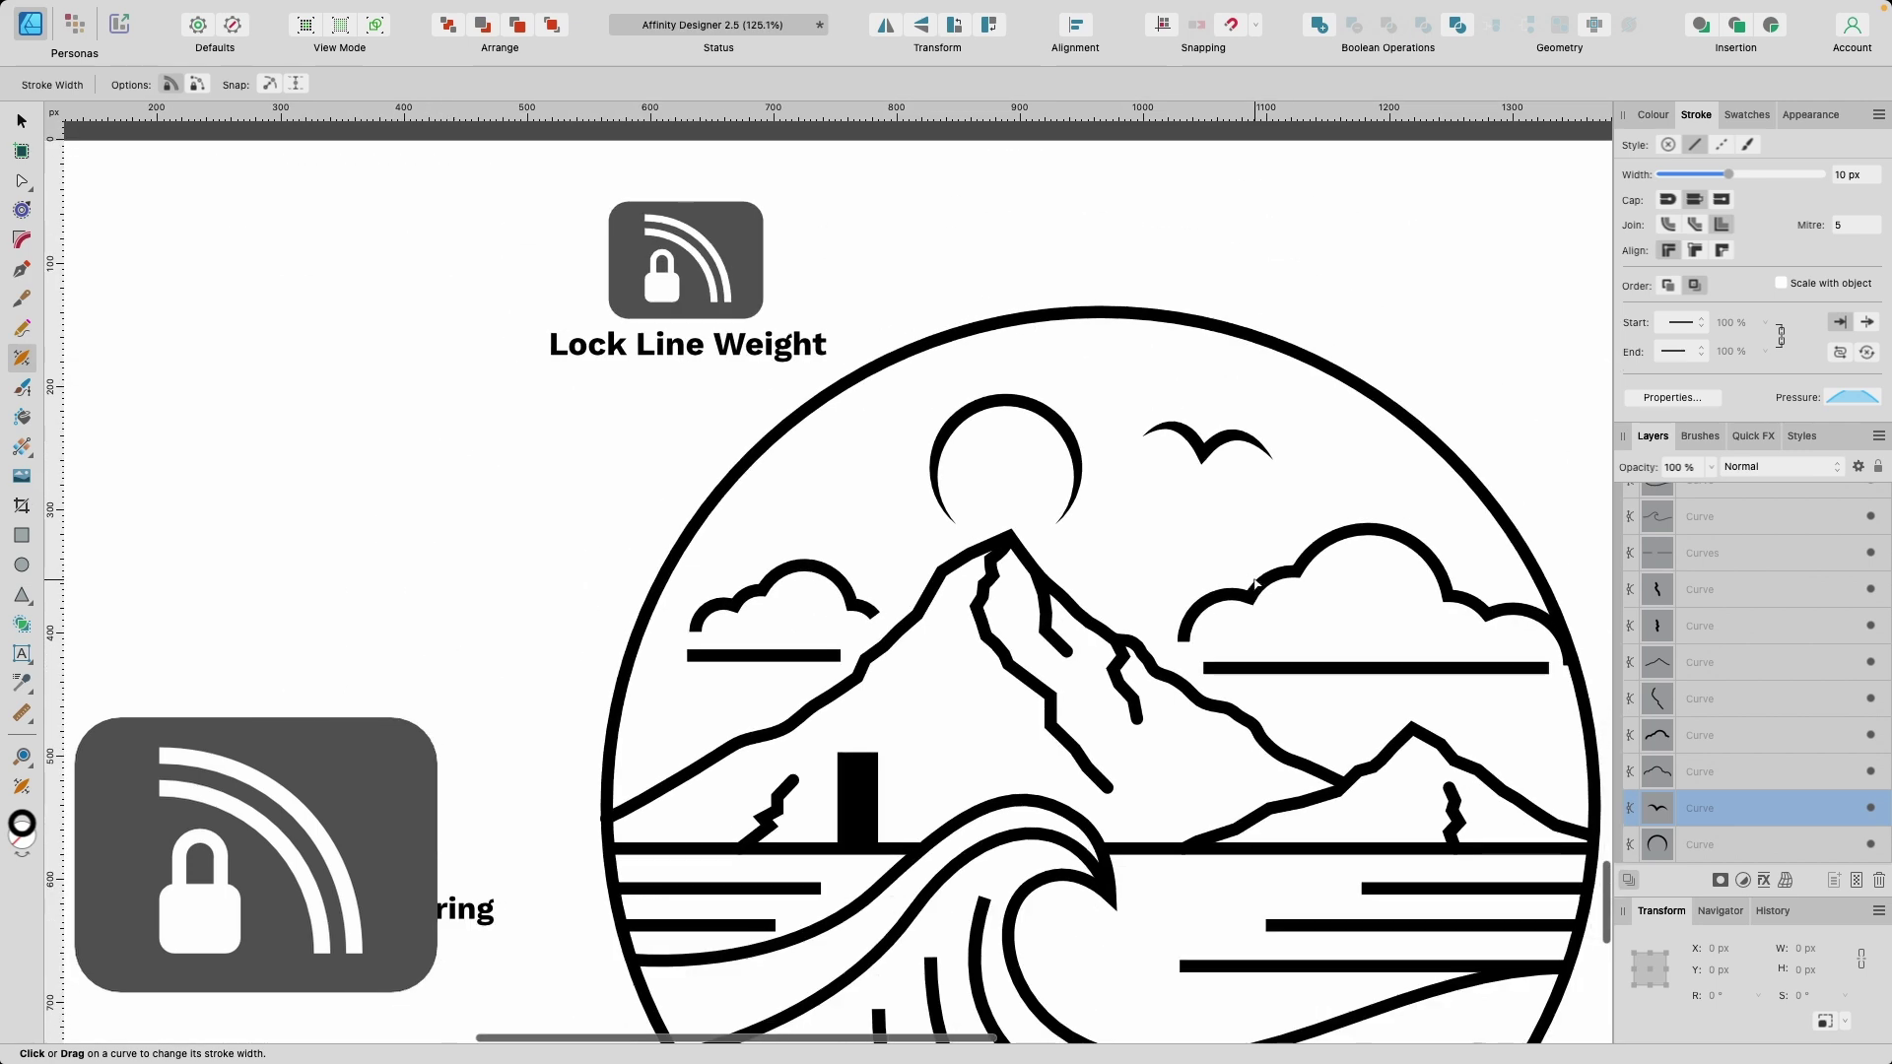
# With Lock Point Ordering on, select the thick vertical bar on the shoreline and add four width points along it in two pairs.
pyautogui.scroll(-5, 944, 614)
pyautogui.scroll(5, 570, 672)
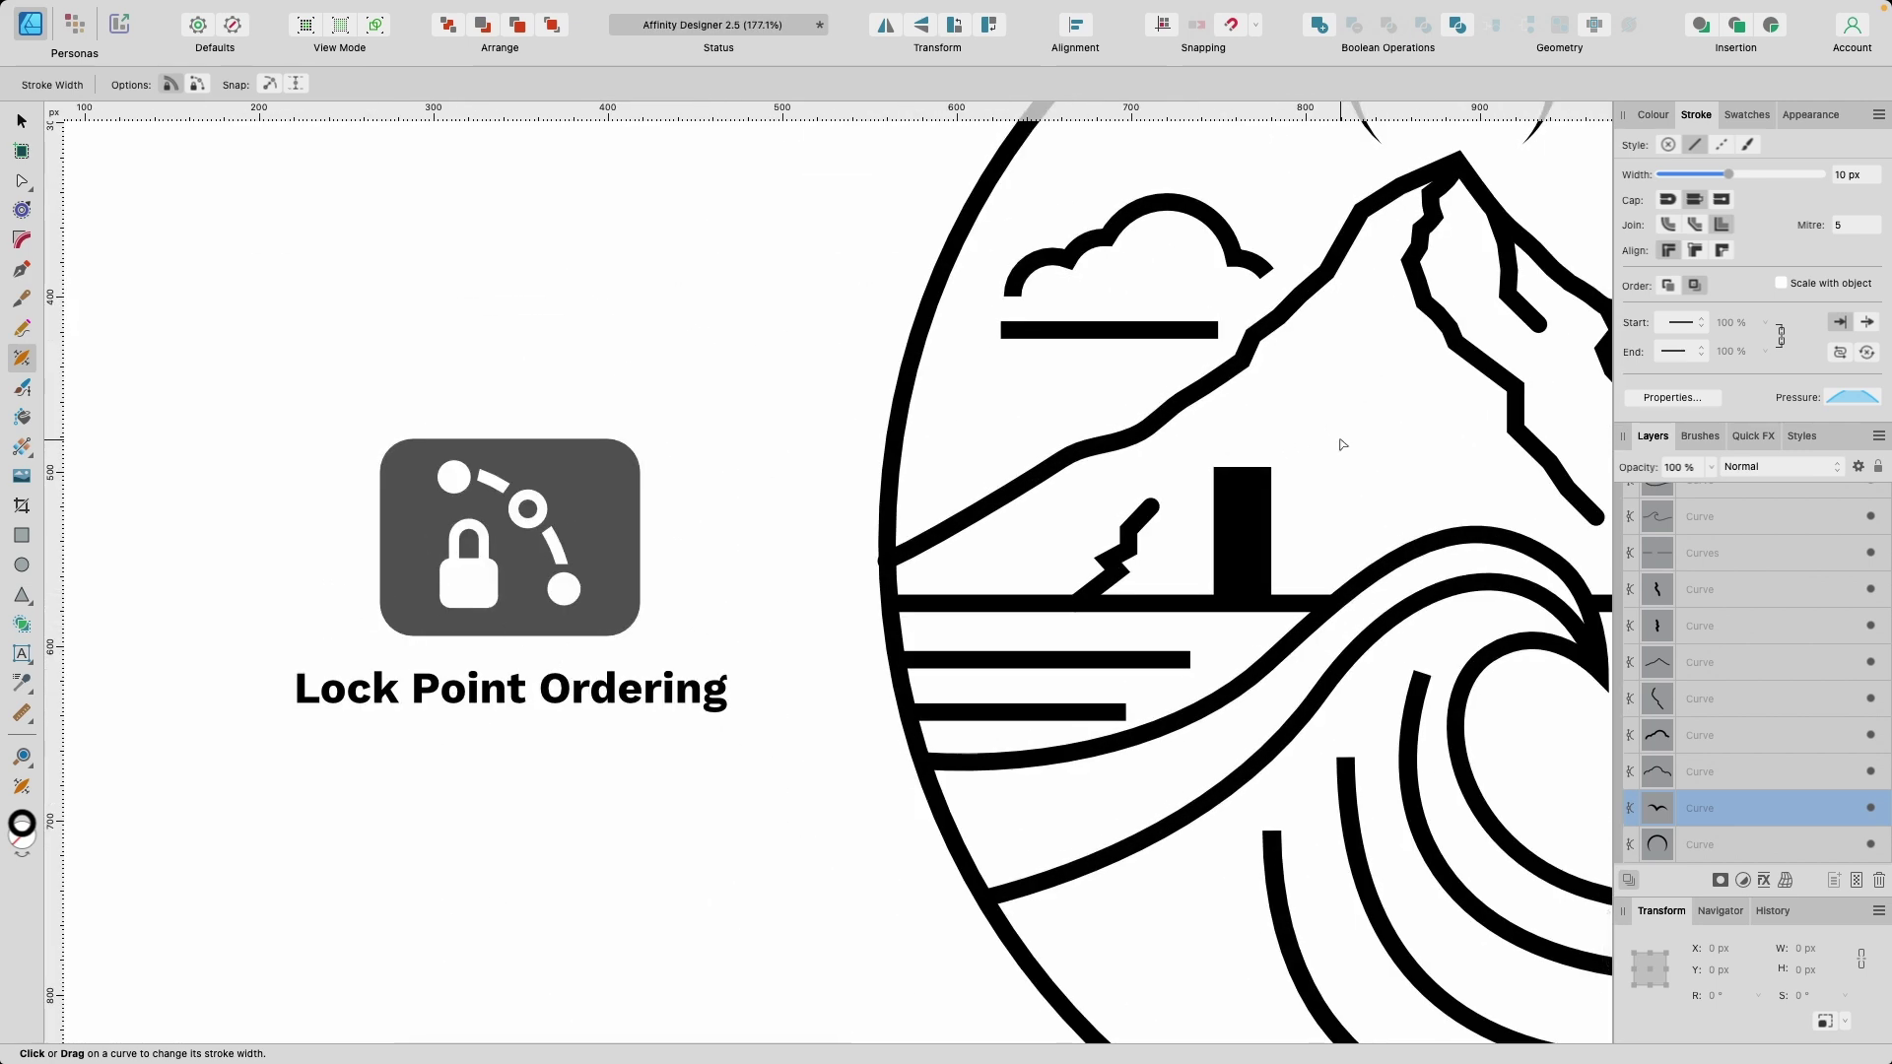
pyautogui.scroll(8, 1162, 537)
pyautogui.click(1162, 540)
pyautogui.hscroll(3, 1045, 528)
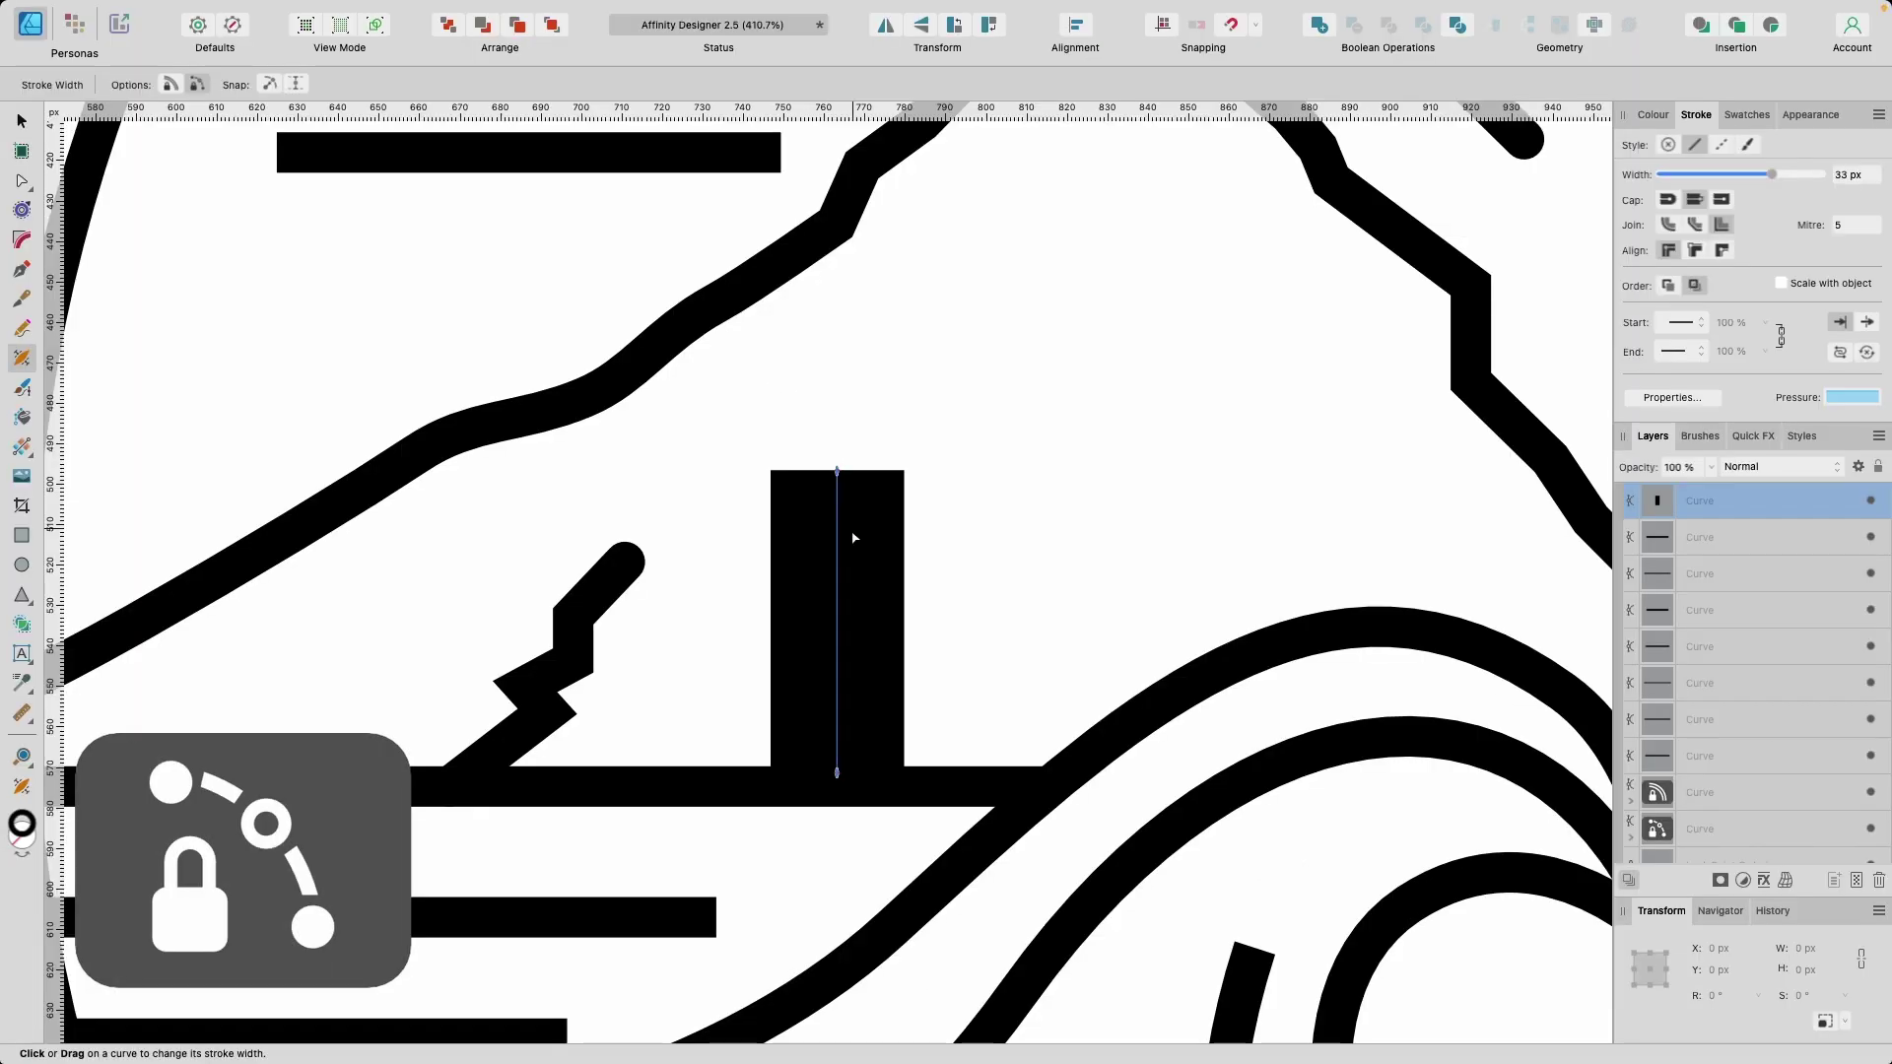
pyautogui.scroll(5, 856, 538)
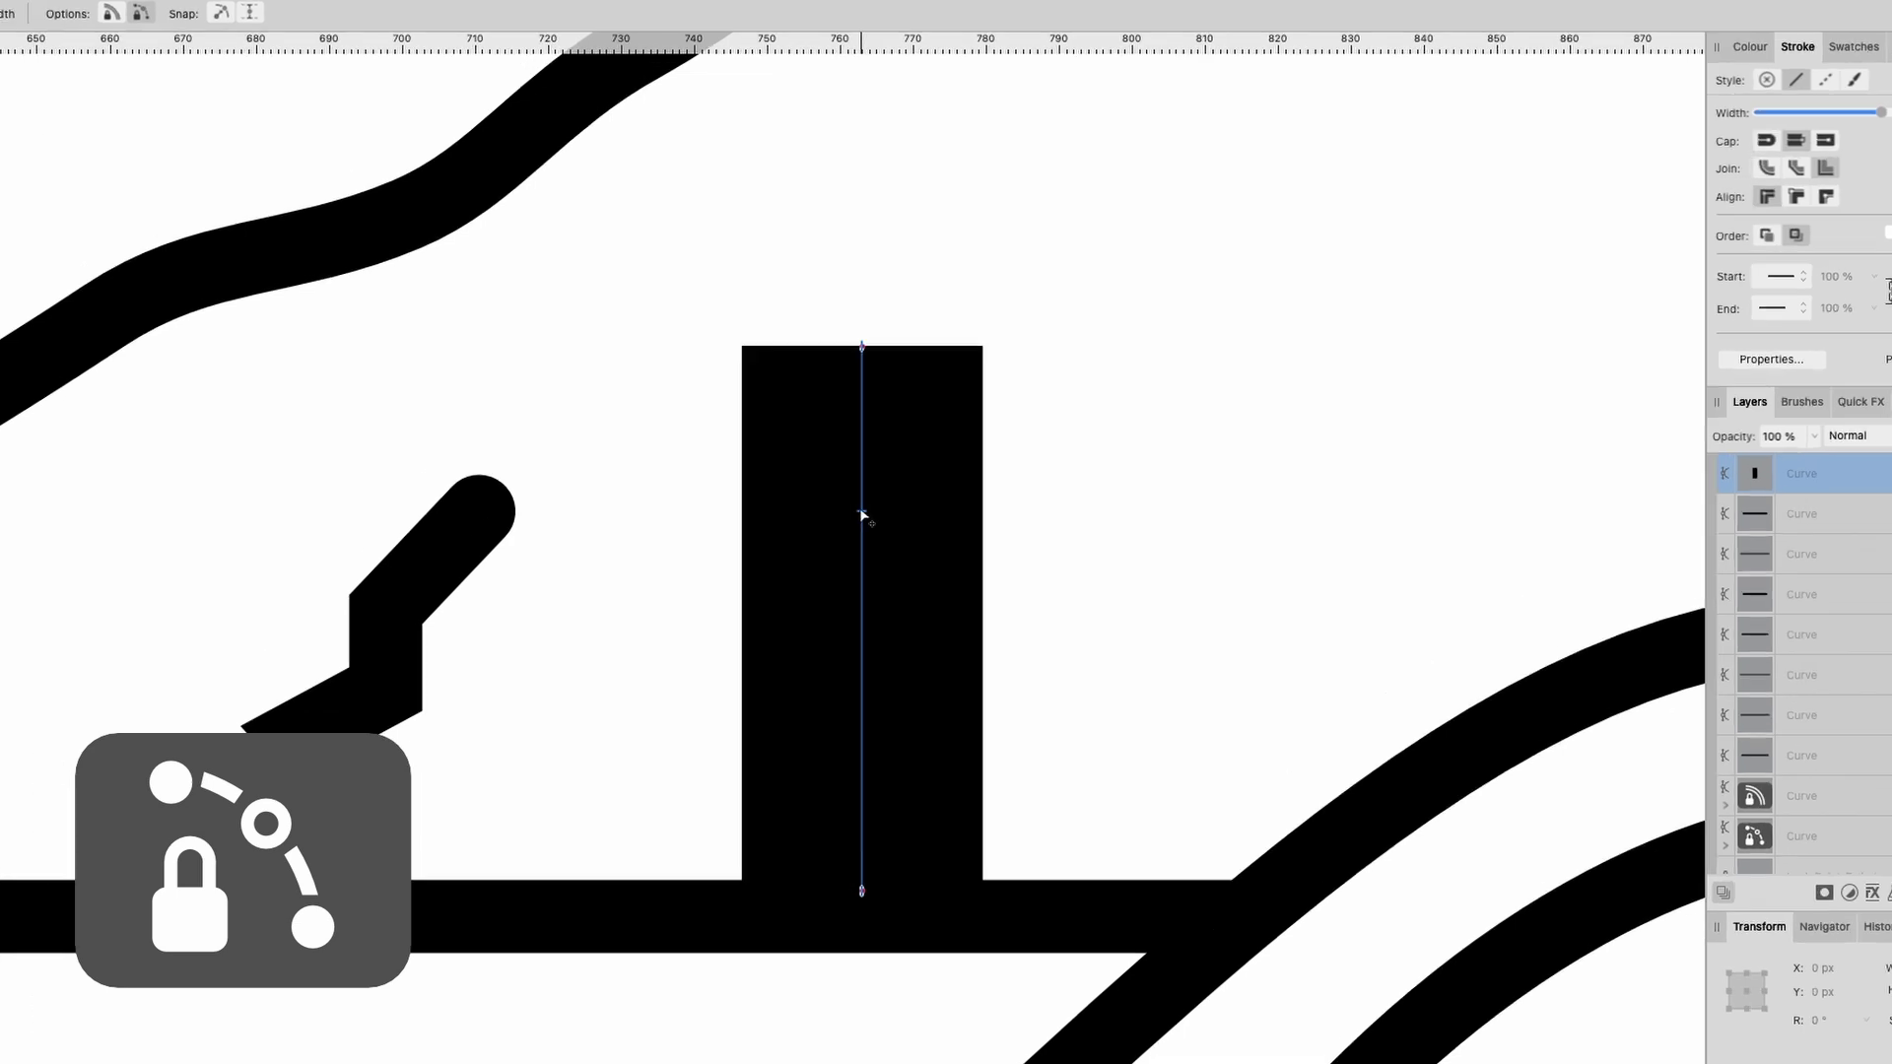
pyautogui.click(850, 538)
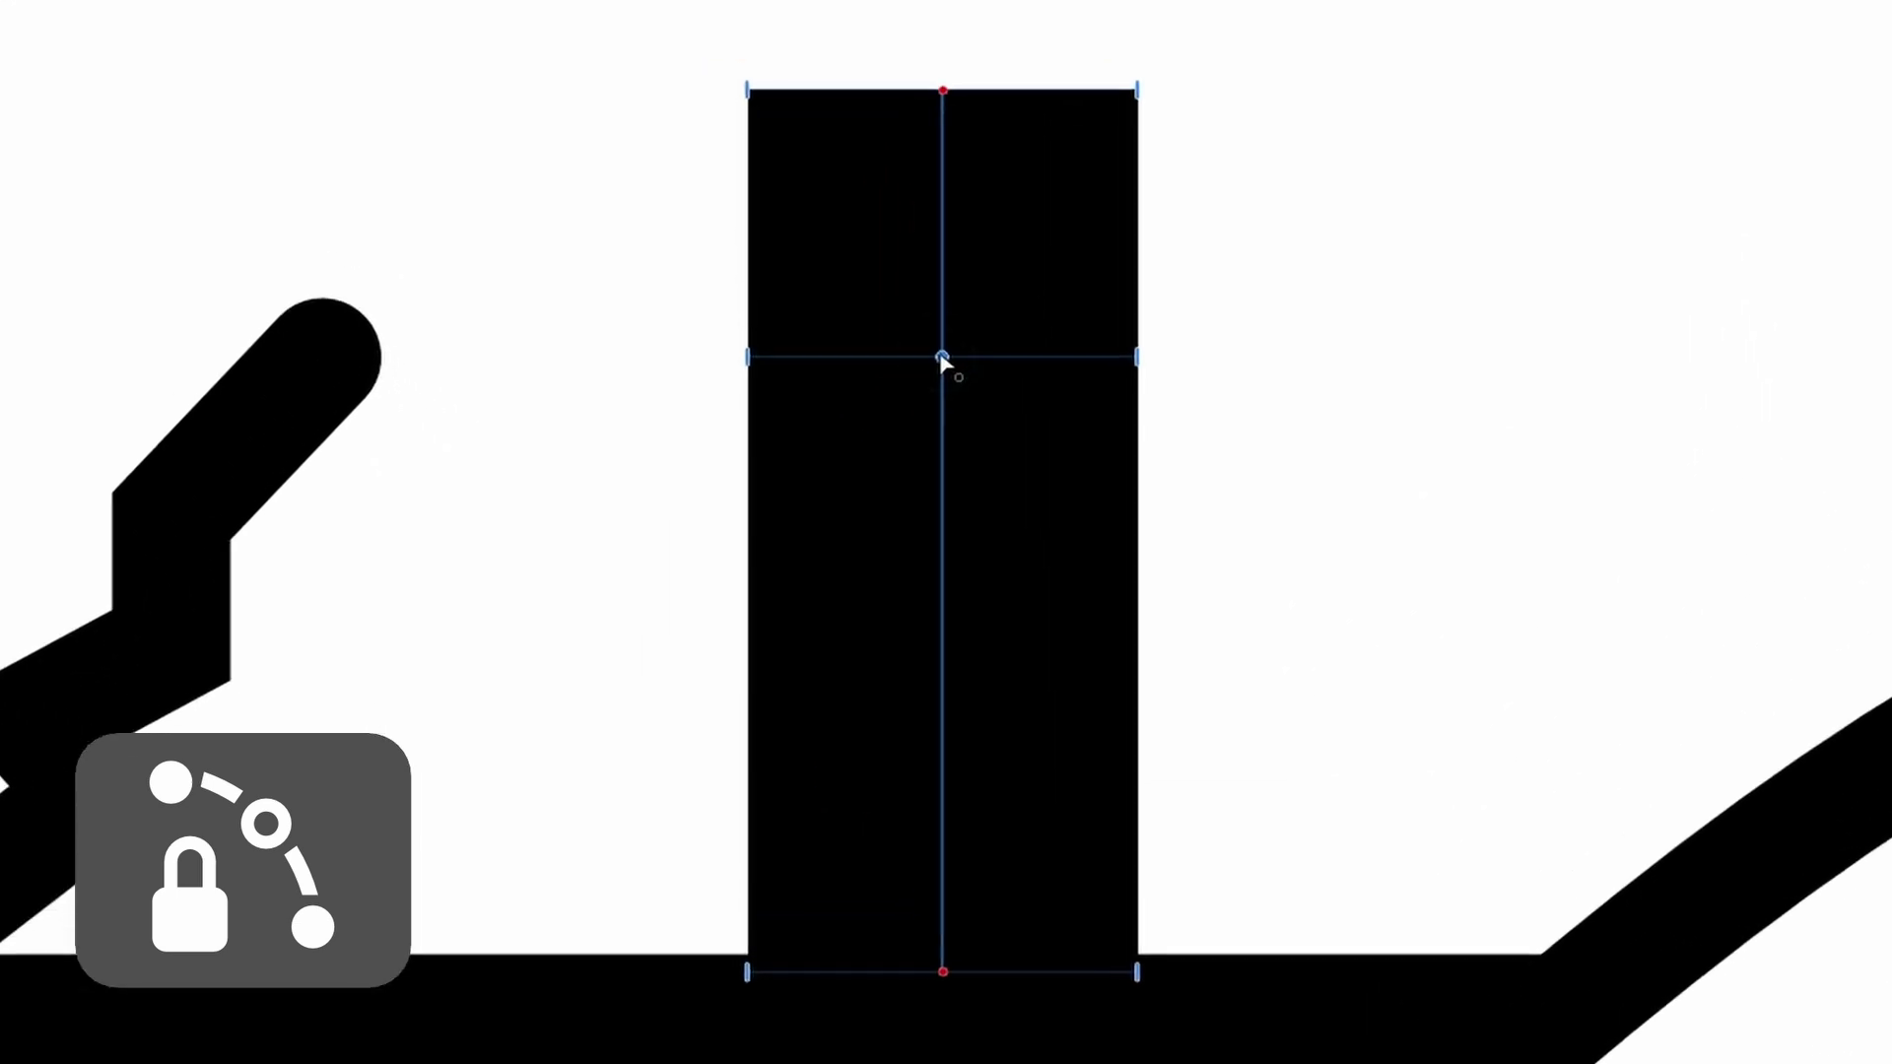
pyautogui.click(943, 420)
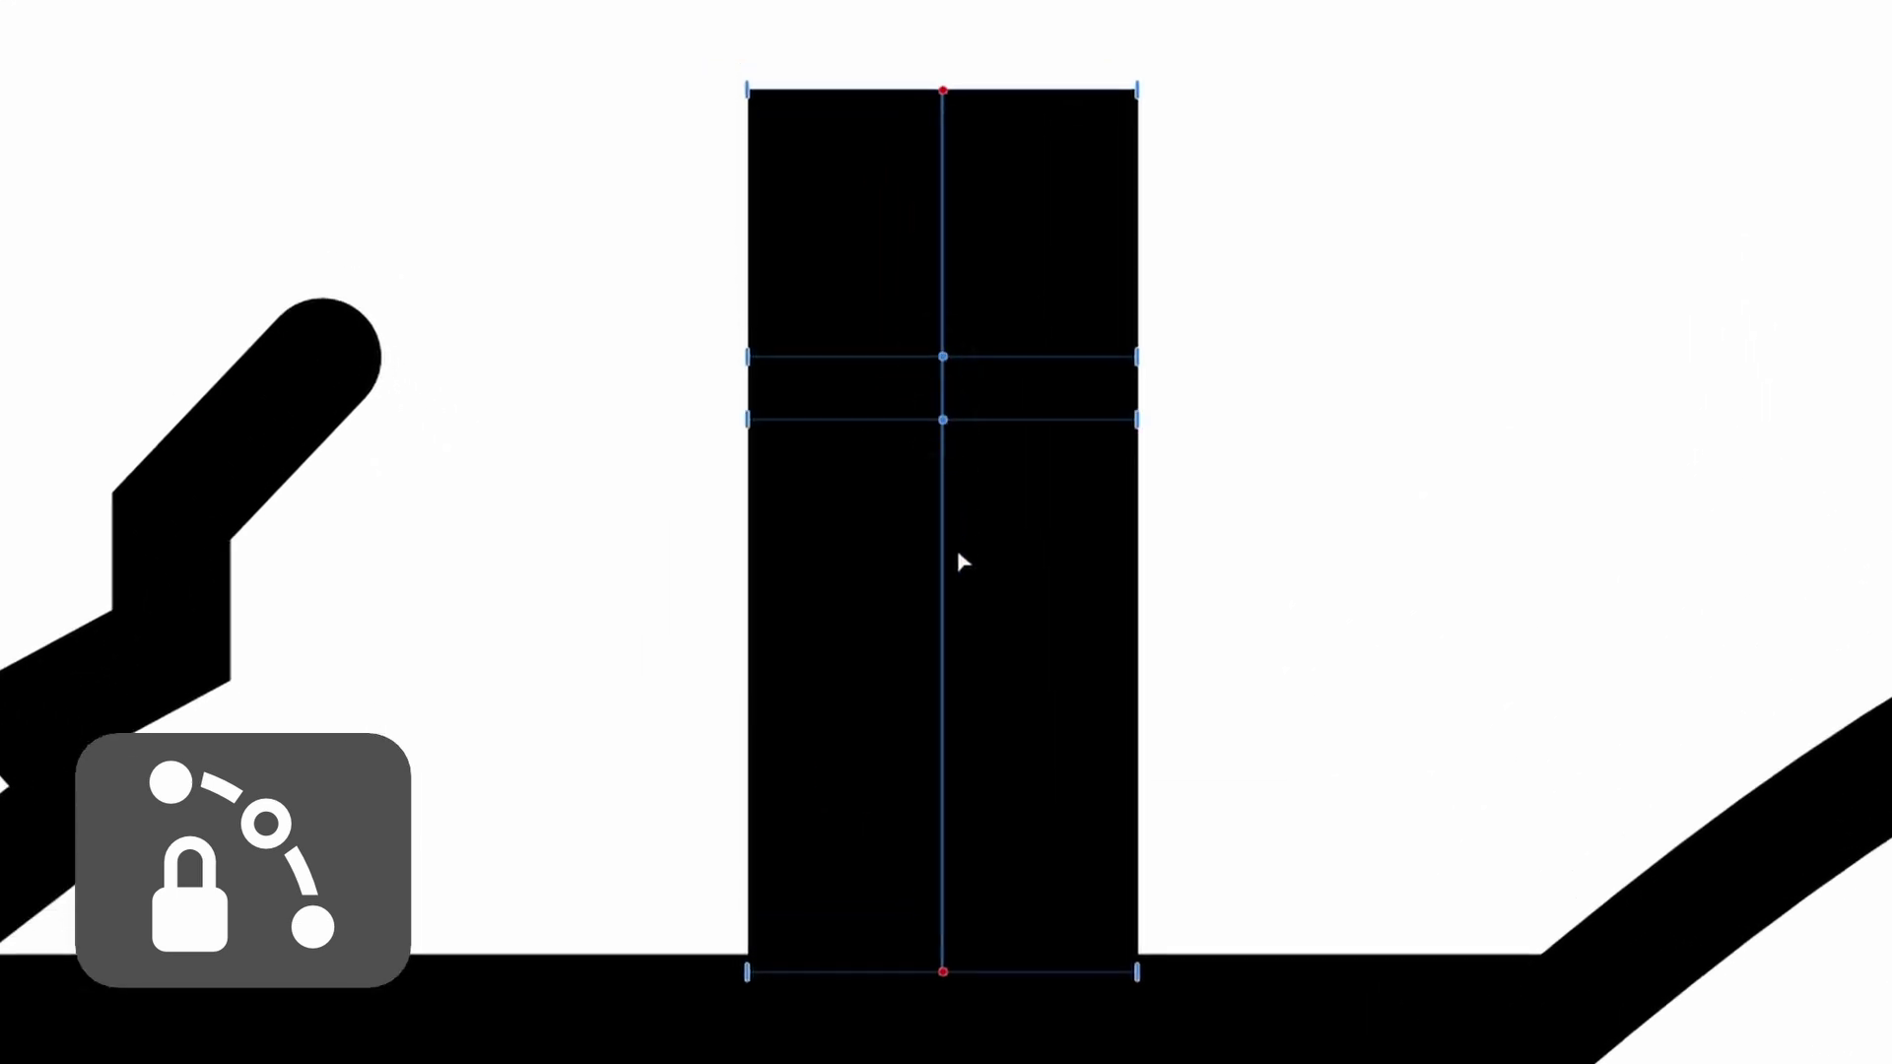
pyautogui.click(944, 615)
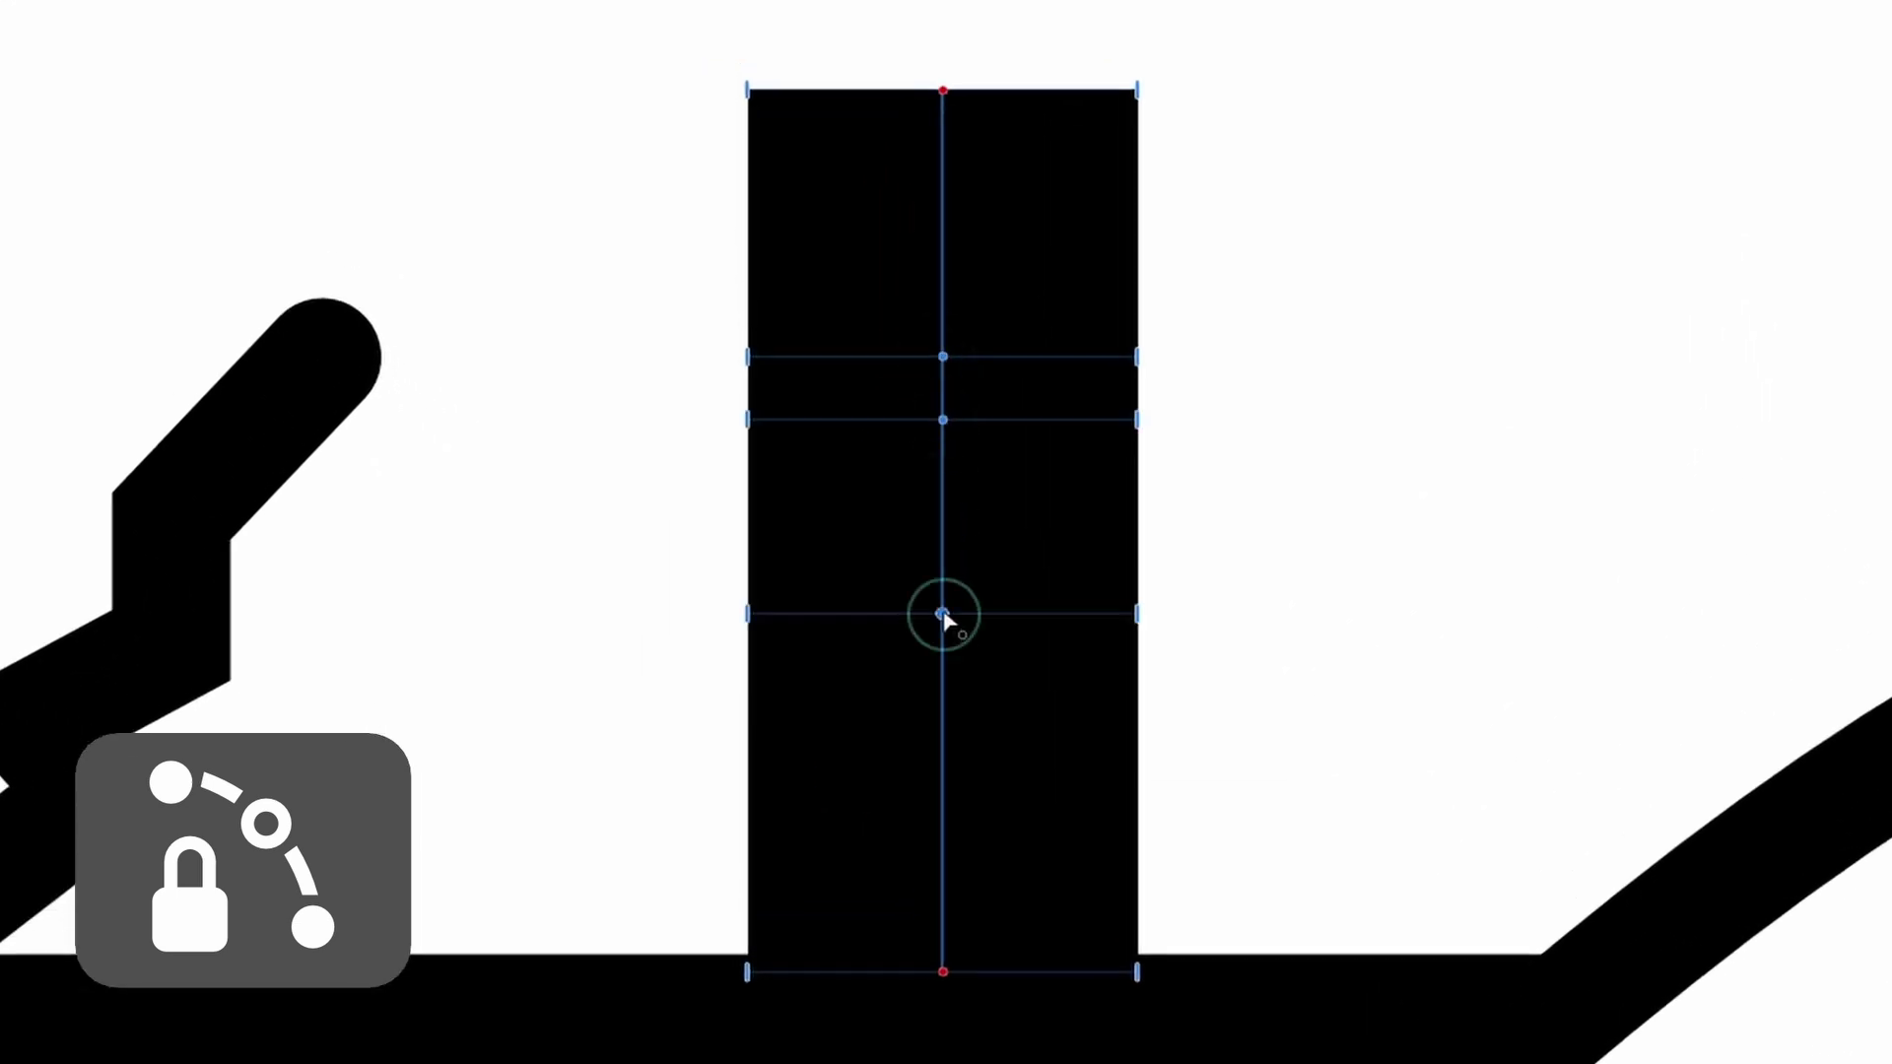
pyautogui.click(943, 671)
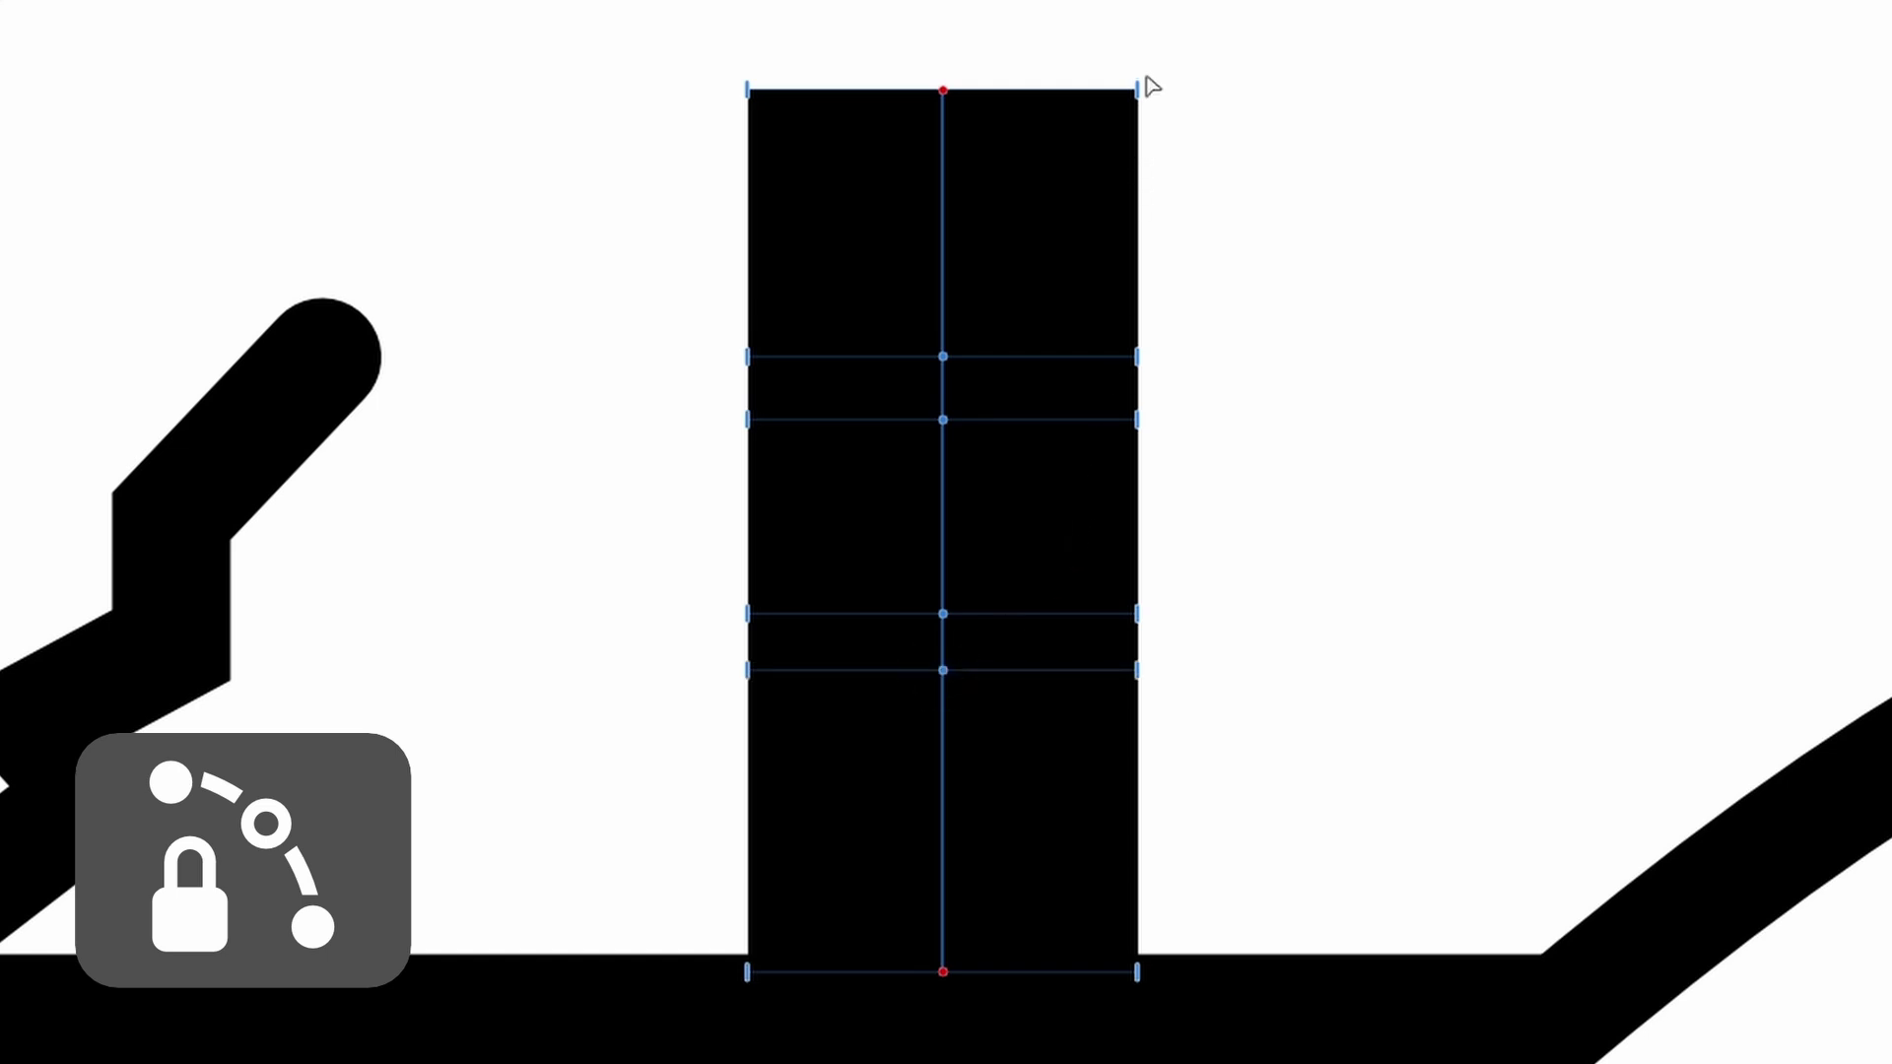
# Taper the bar's upper end to a point and slide the narrowed lower width point of each pair up against its partner, forming tree tiers.
pyautogui.moveTo(1137, 88); pyautogui.dragTo(822, 94)
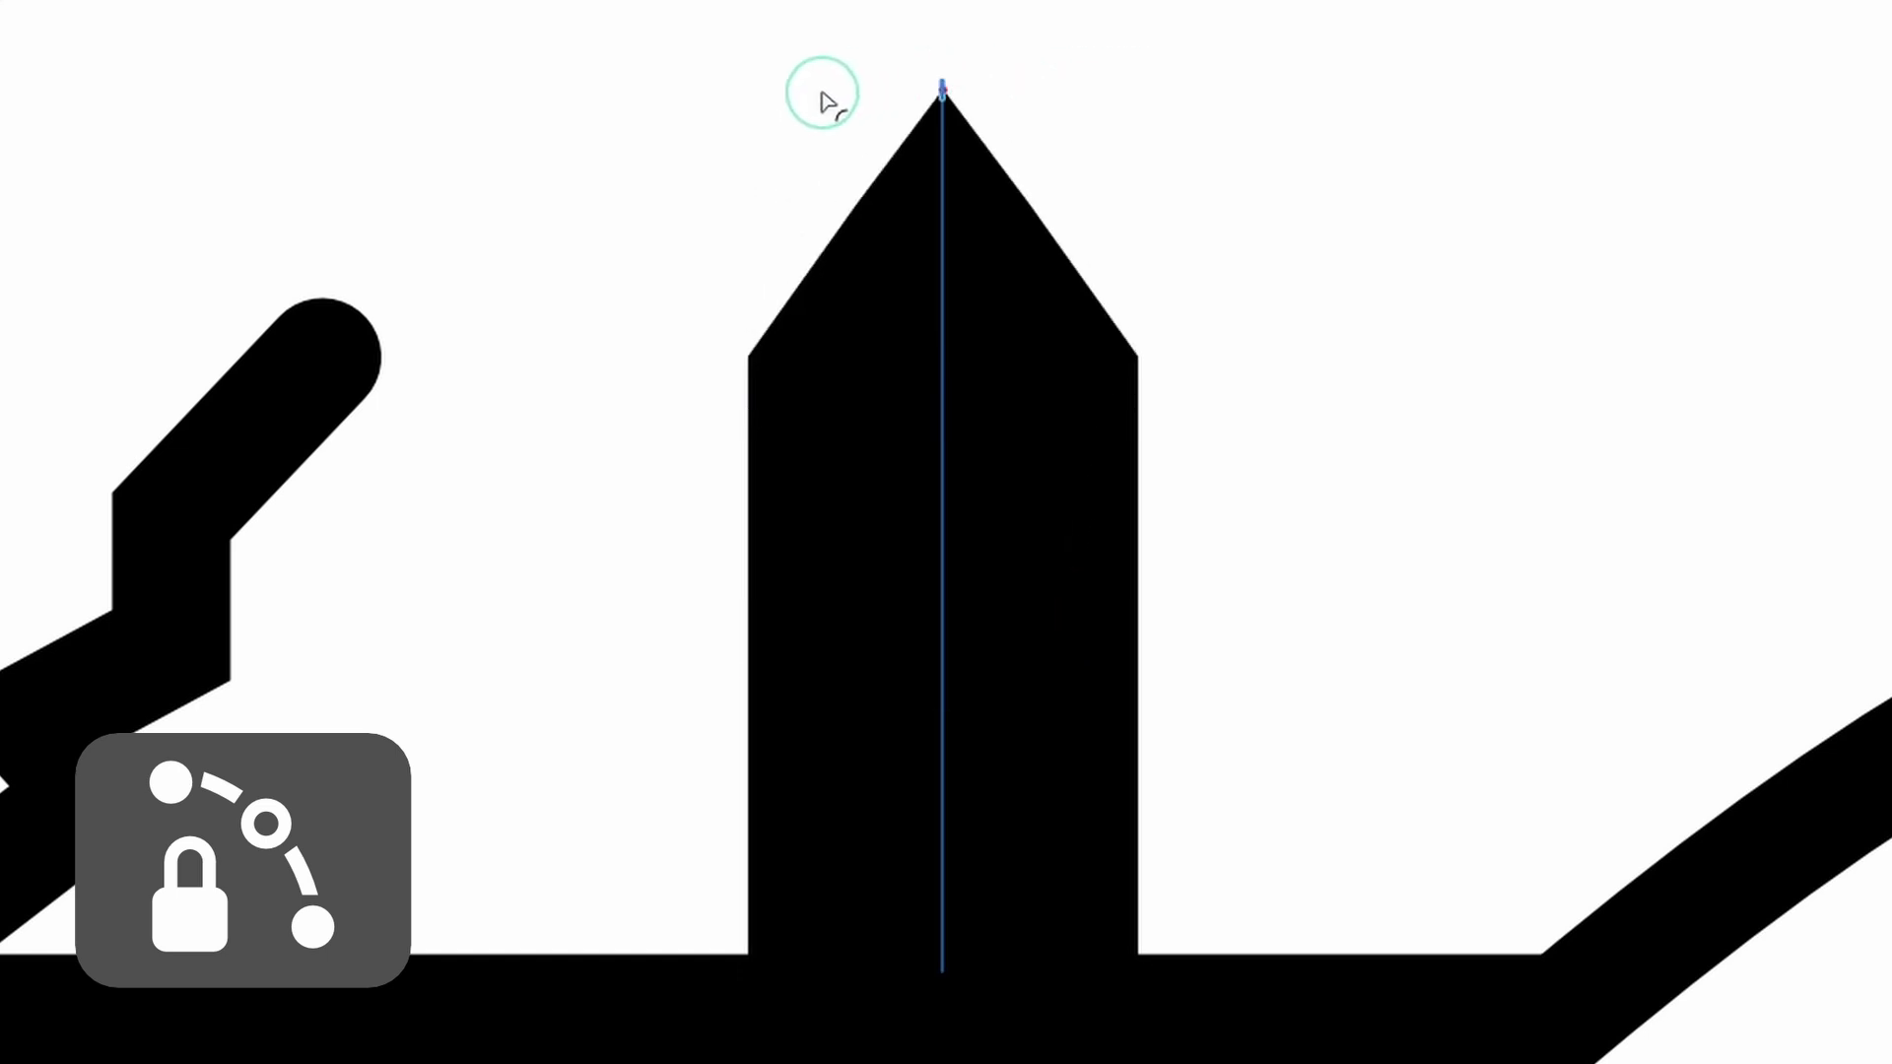
pyautogui.moveTo(1137, 421)
pyautogui.mouseDown()
pyautogui.moveTo(1007, 431)
pyautogui.moveTo(988, 375)
pyautogui.moveTo(989, 422)
pyautogui.moveTo(989, 279)
pyautogui.moveTo(992, 376)
pyautogui.moveTo(985, 320)
pyautogui.mouseUp()
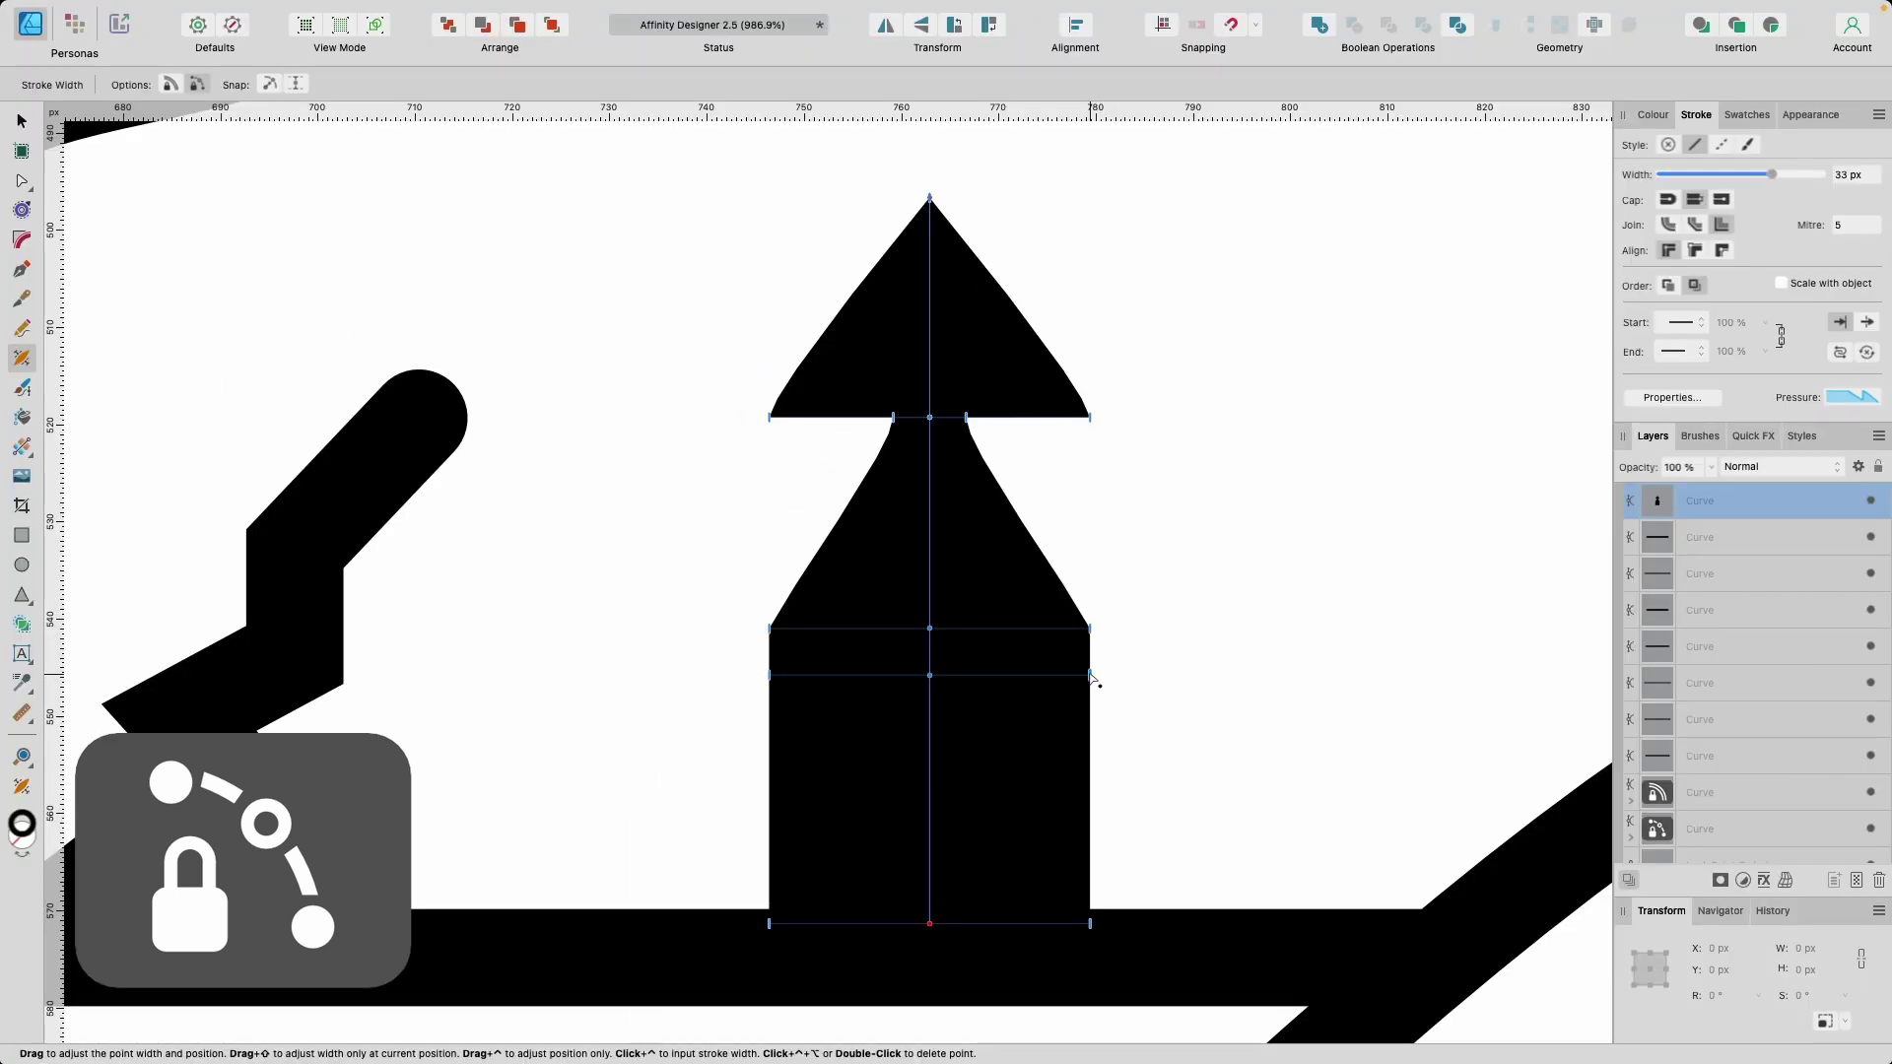
pyautogui.moveTo(1138, 670)
pyautogui.mouseDown()
pyautogui.moveTo(963, 679)
pyautogui.moveTo(962, 602)
pyautogui.moveTo(987, 591)
pyautogui.mouseUp()
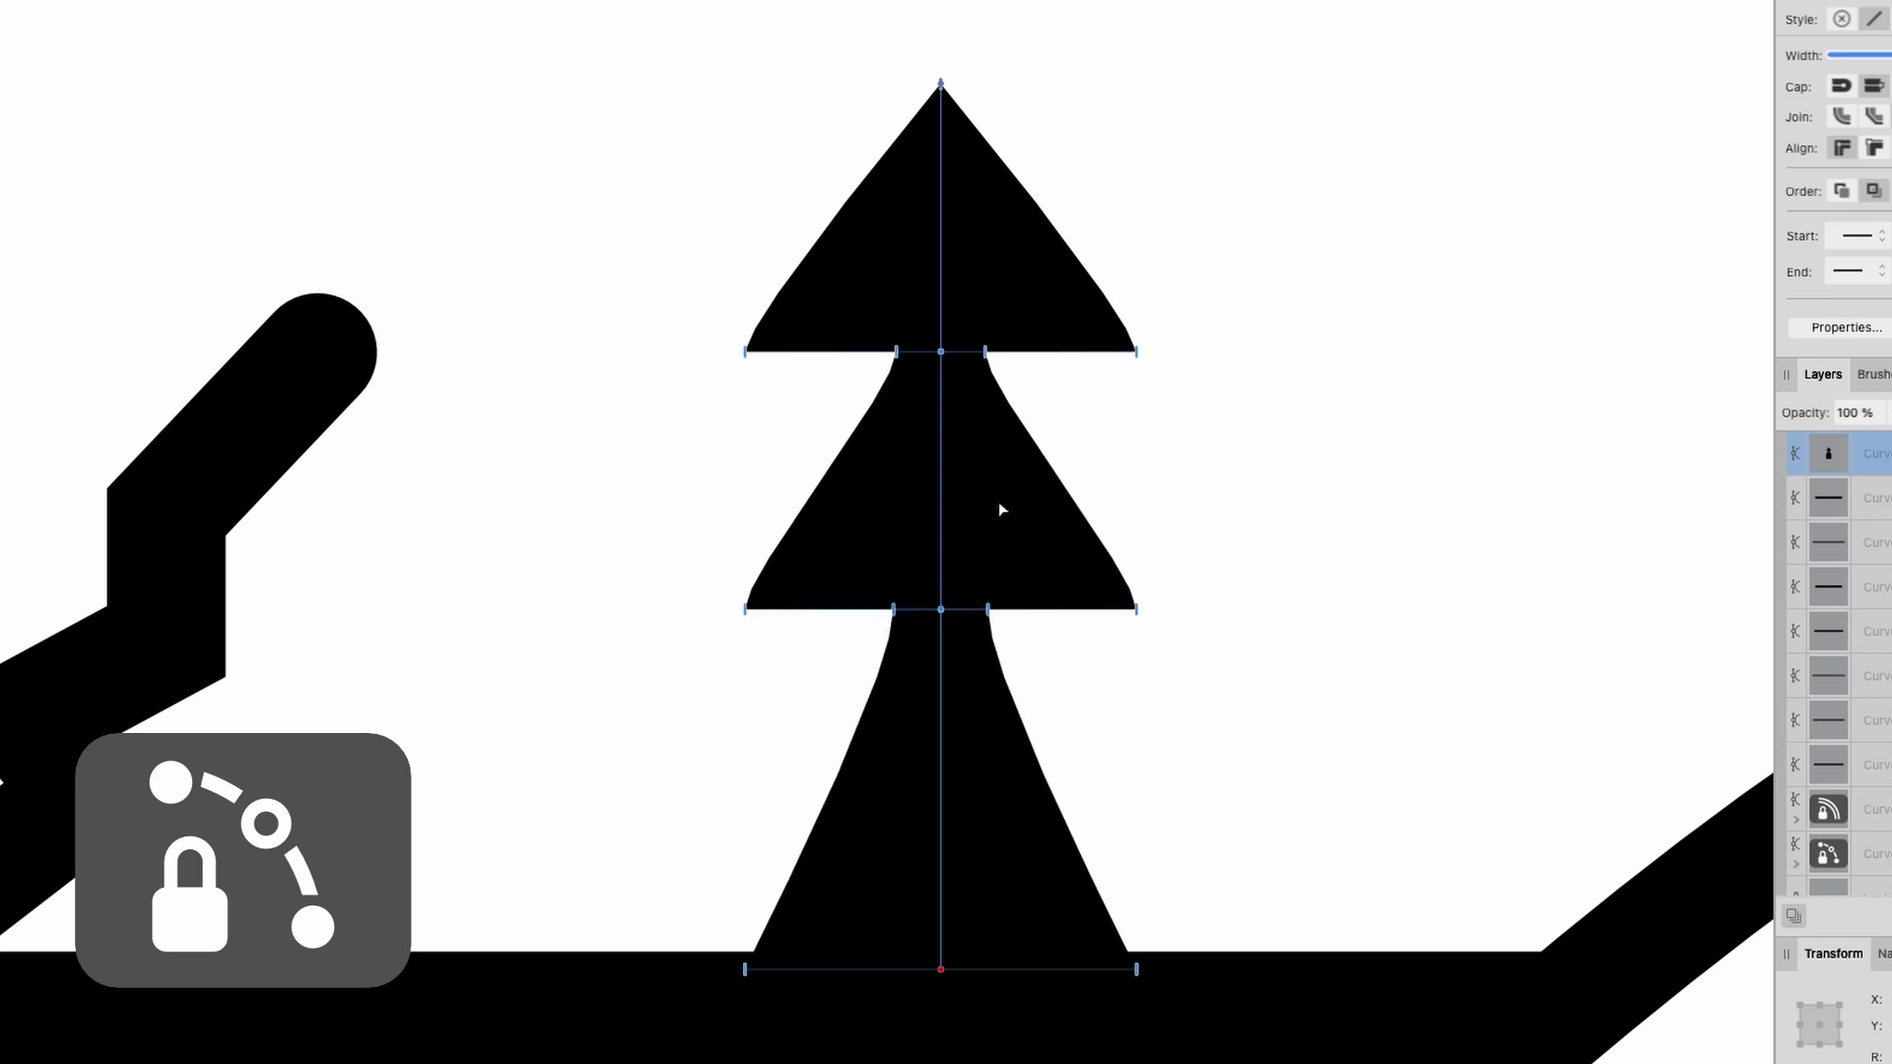
pyautogui.moveTo(986, 352); pyautogui.dragTo(968, 351)
# Add two width points to the tree's lowest section, widening the upper one and sliding the lower one up narrowed to form a third tier.
pyautogui.click(941, 794)
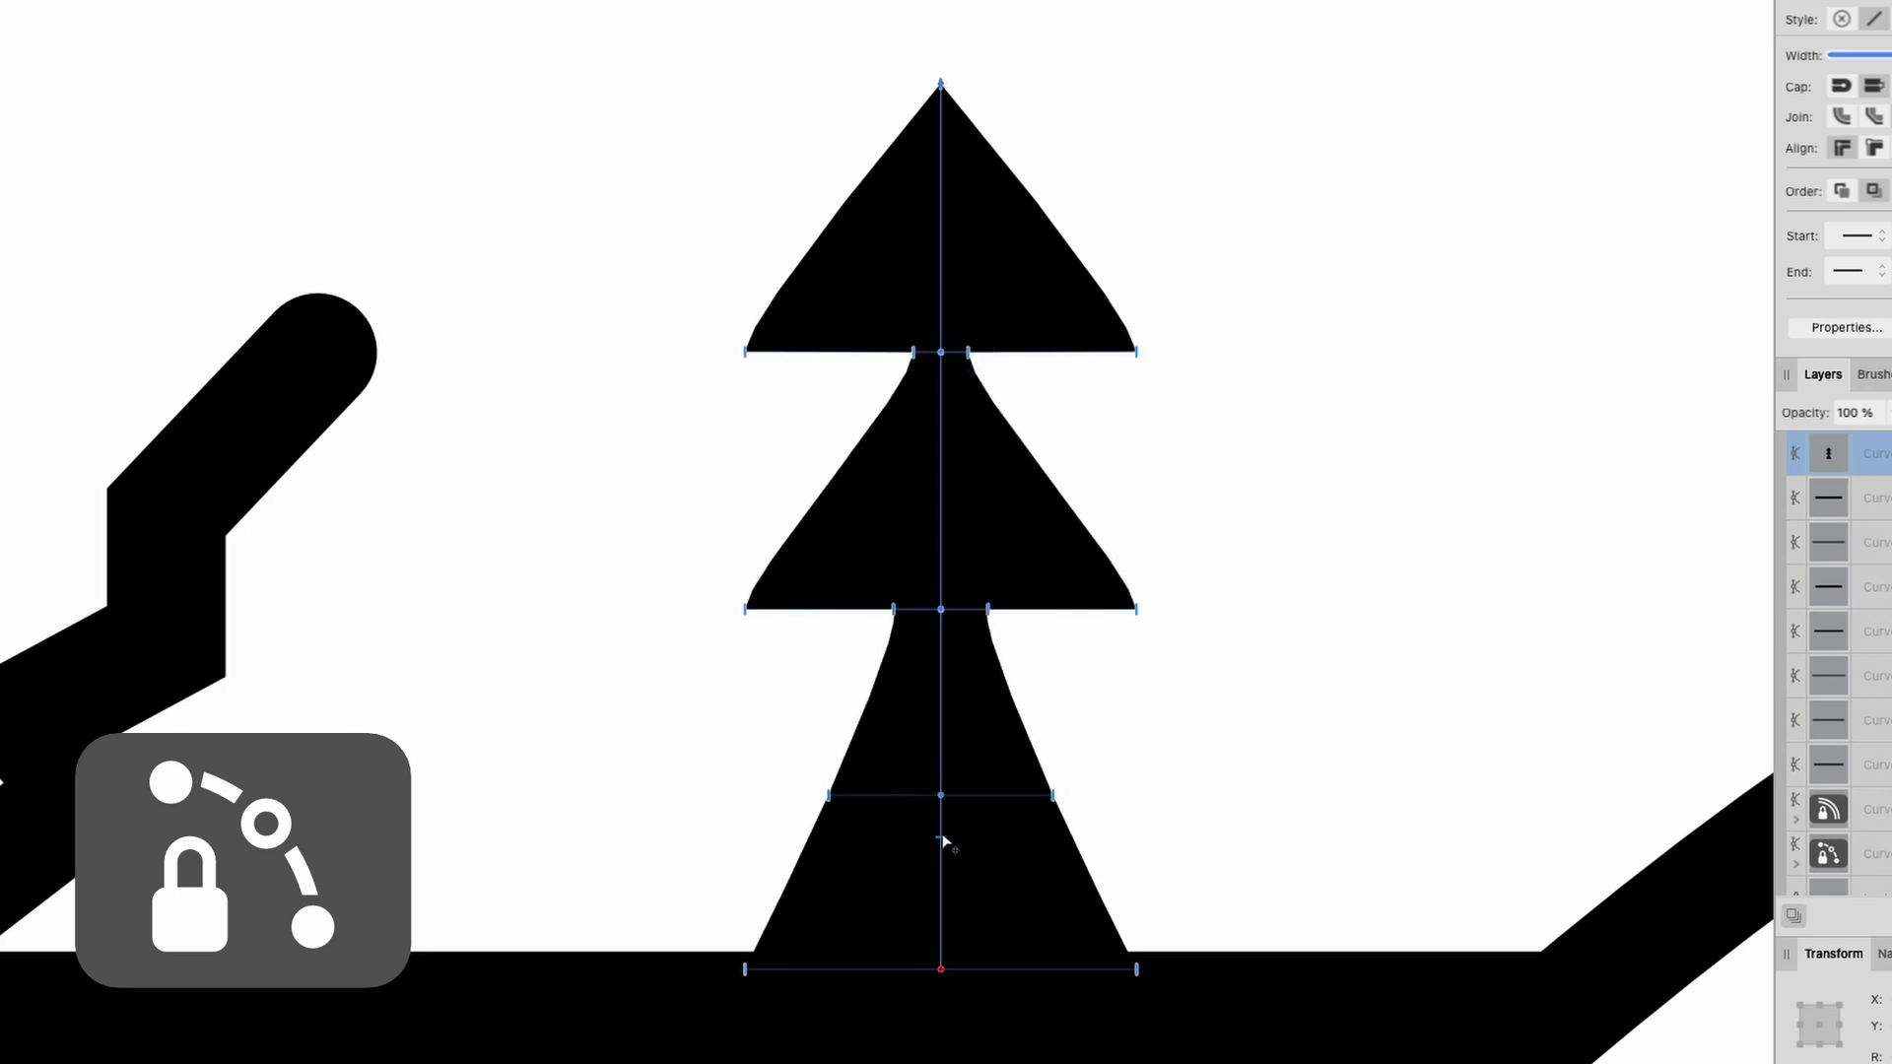
pyautogui.click(941, 836)
pyautogui.moveTo(1052, 796); pyautogui.dragTo(1201, 790)
pyautogui.moveTo(1073, 838); pyautogui.dragTo(1018, 790)
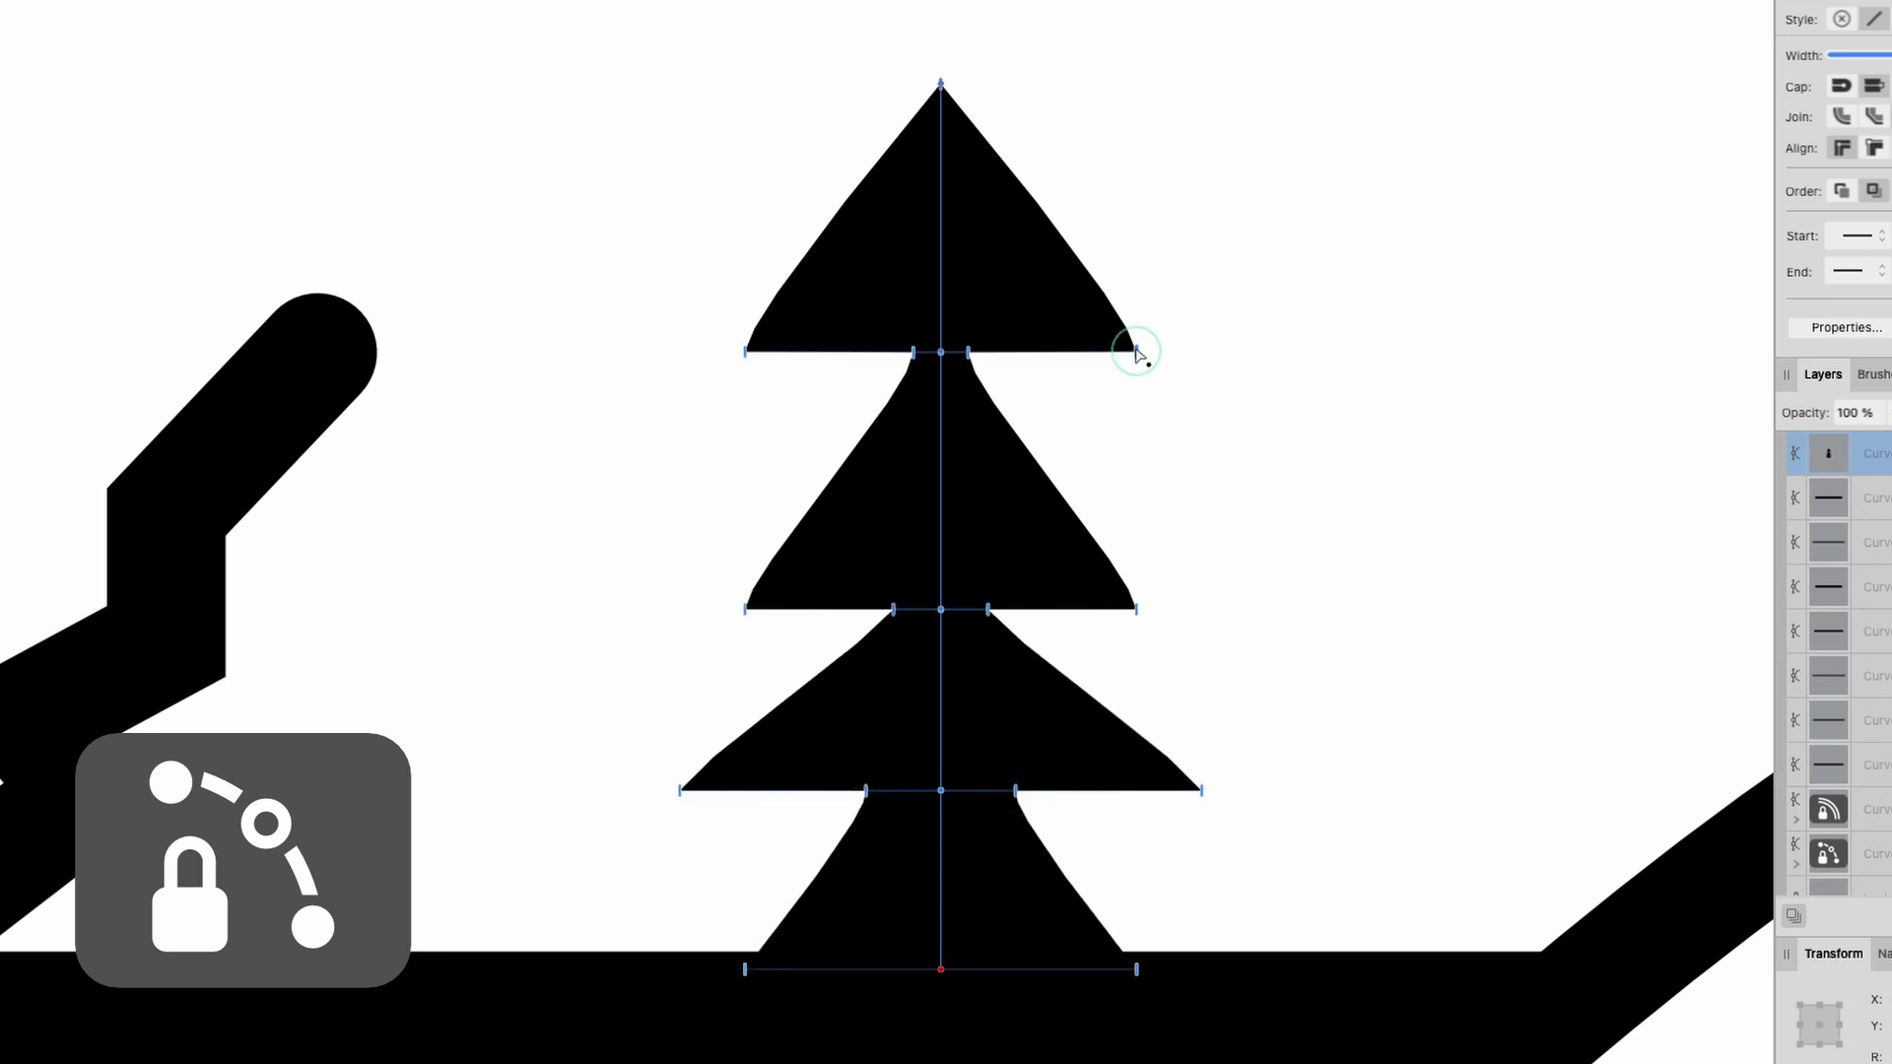
# Narrow the tree's top tier and raise its second tier so the branches widen progressively toward the base.
pyautogui.moveTo(1133, 352); pyautogui.dragTo(1074, 469)
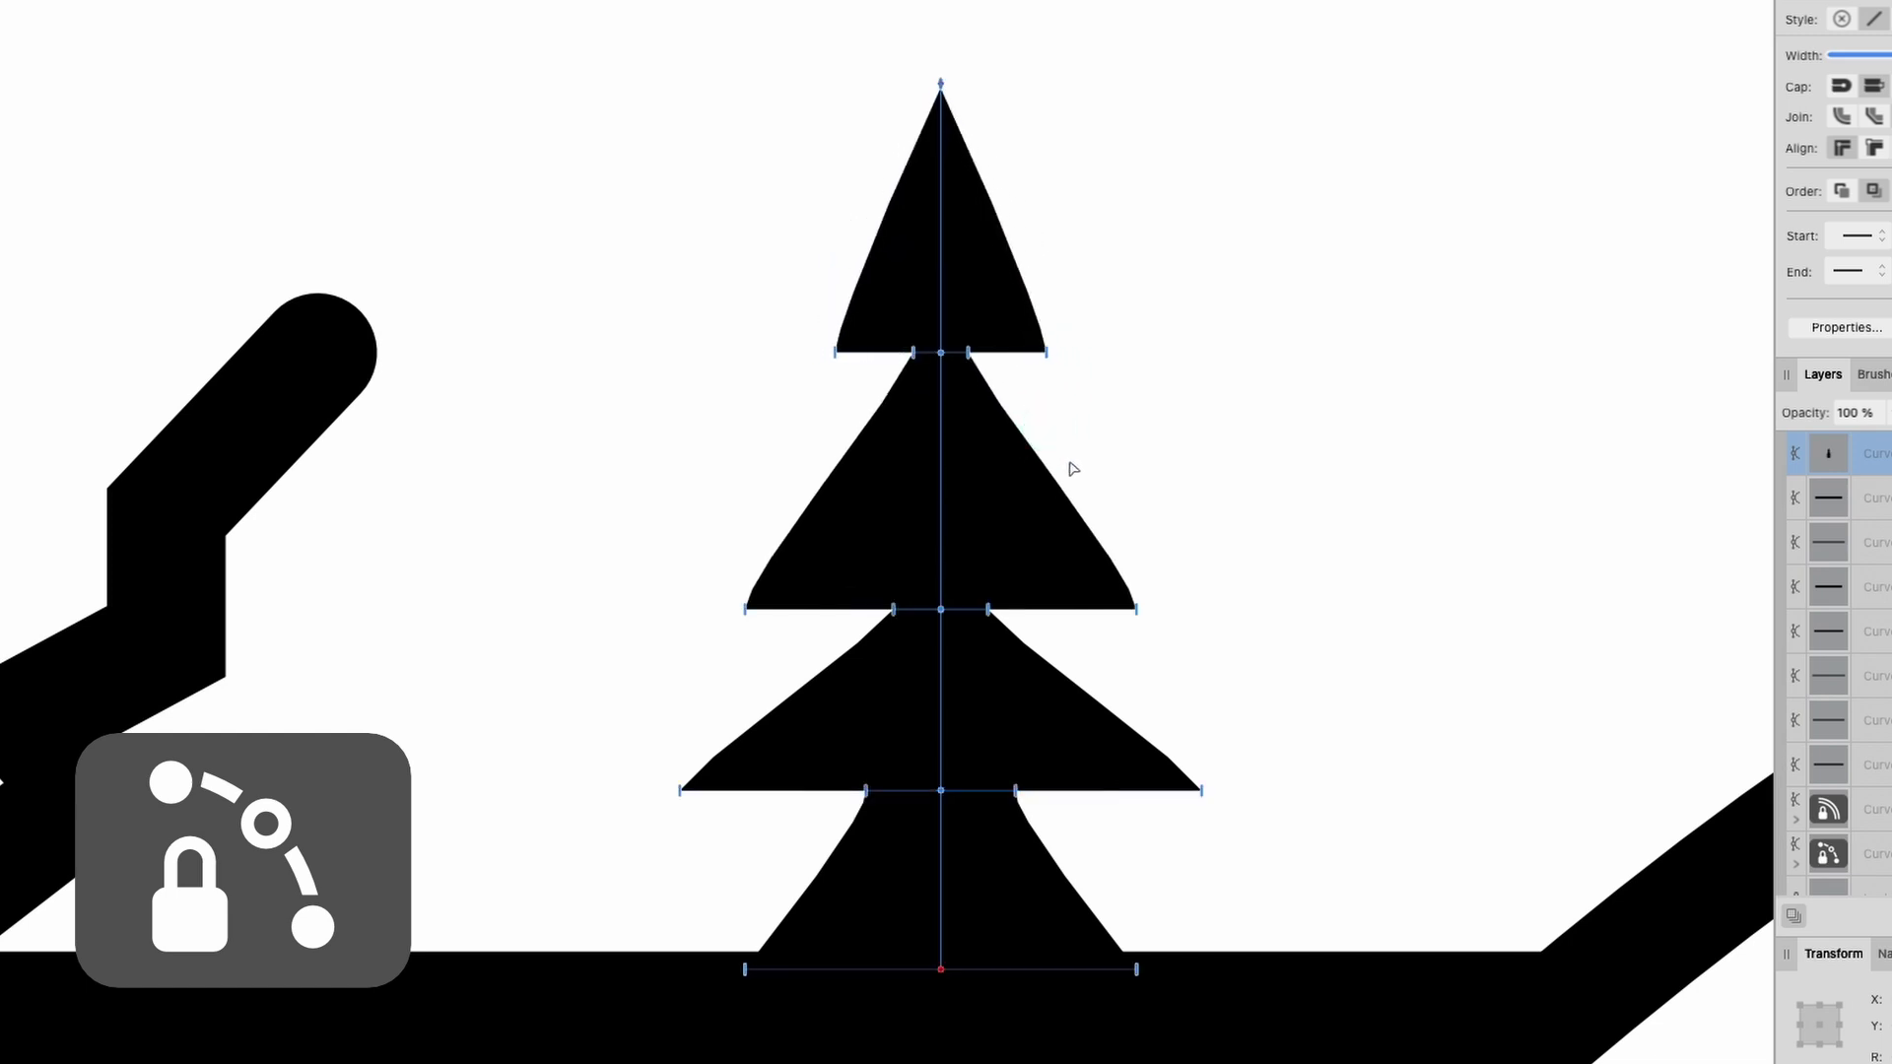
pyautogui.moveTo(1122, 608); pyautogui.dragTo(991, 543)
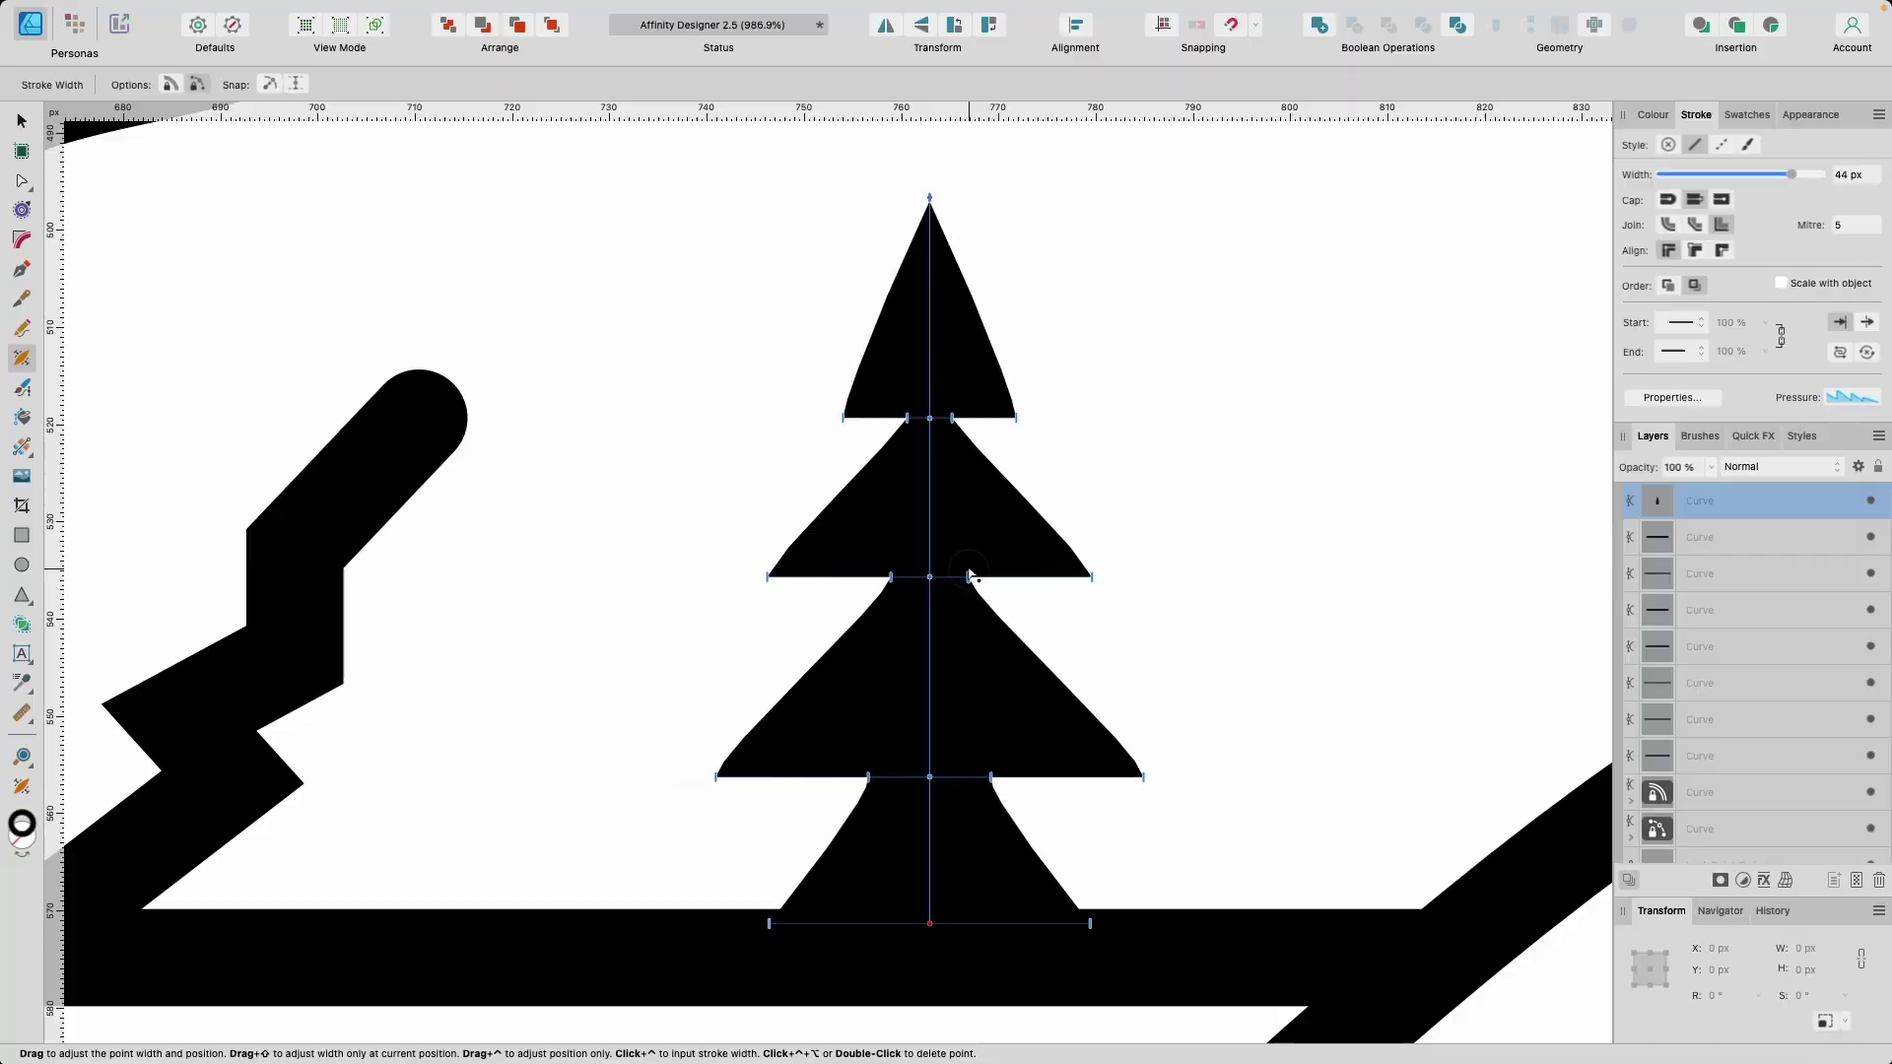
# Select the straight line beneath the right-hand cloud, turn off Lock Point Ordering and turn on Snap to Widths on Same Curve.
pyautogui.scroll(-10, 1225, 668)
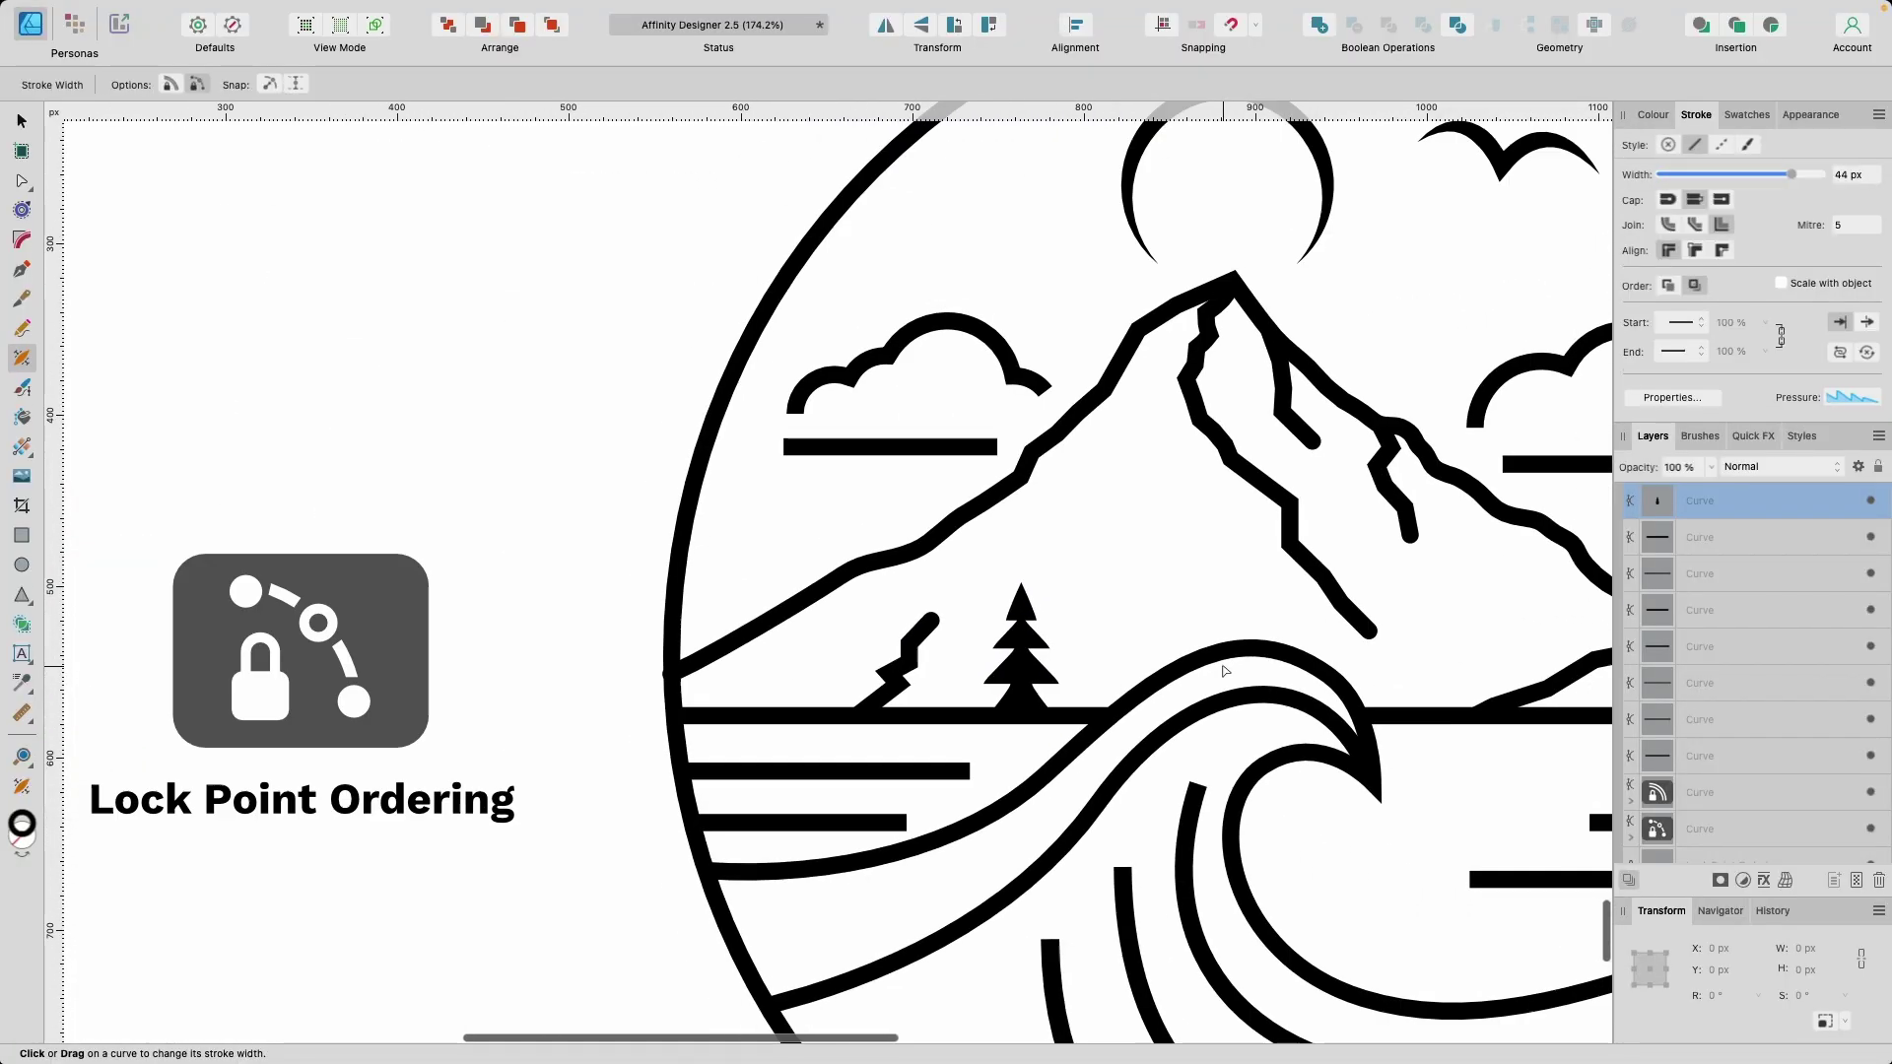
pyautogui.scroll(-5, 1225, 670)
pyautogui.hscroll(10, 1041, 636)
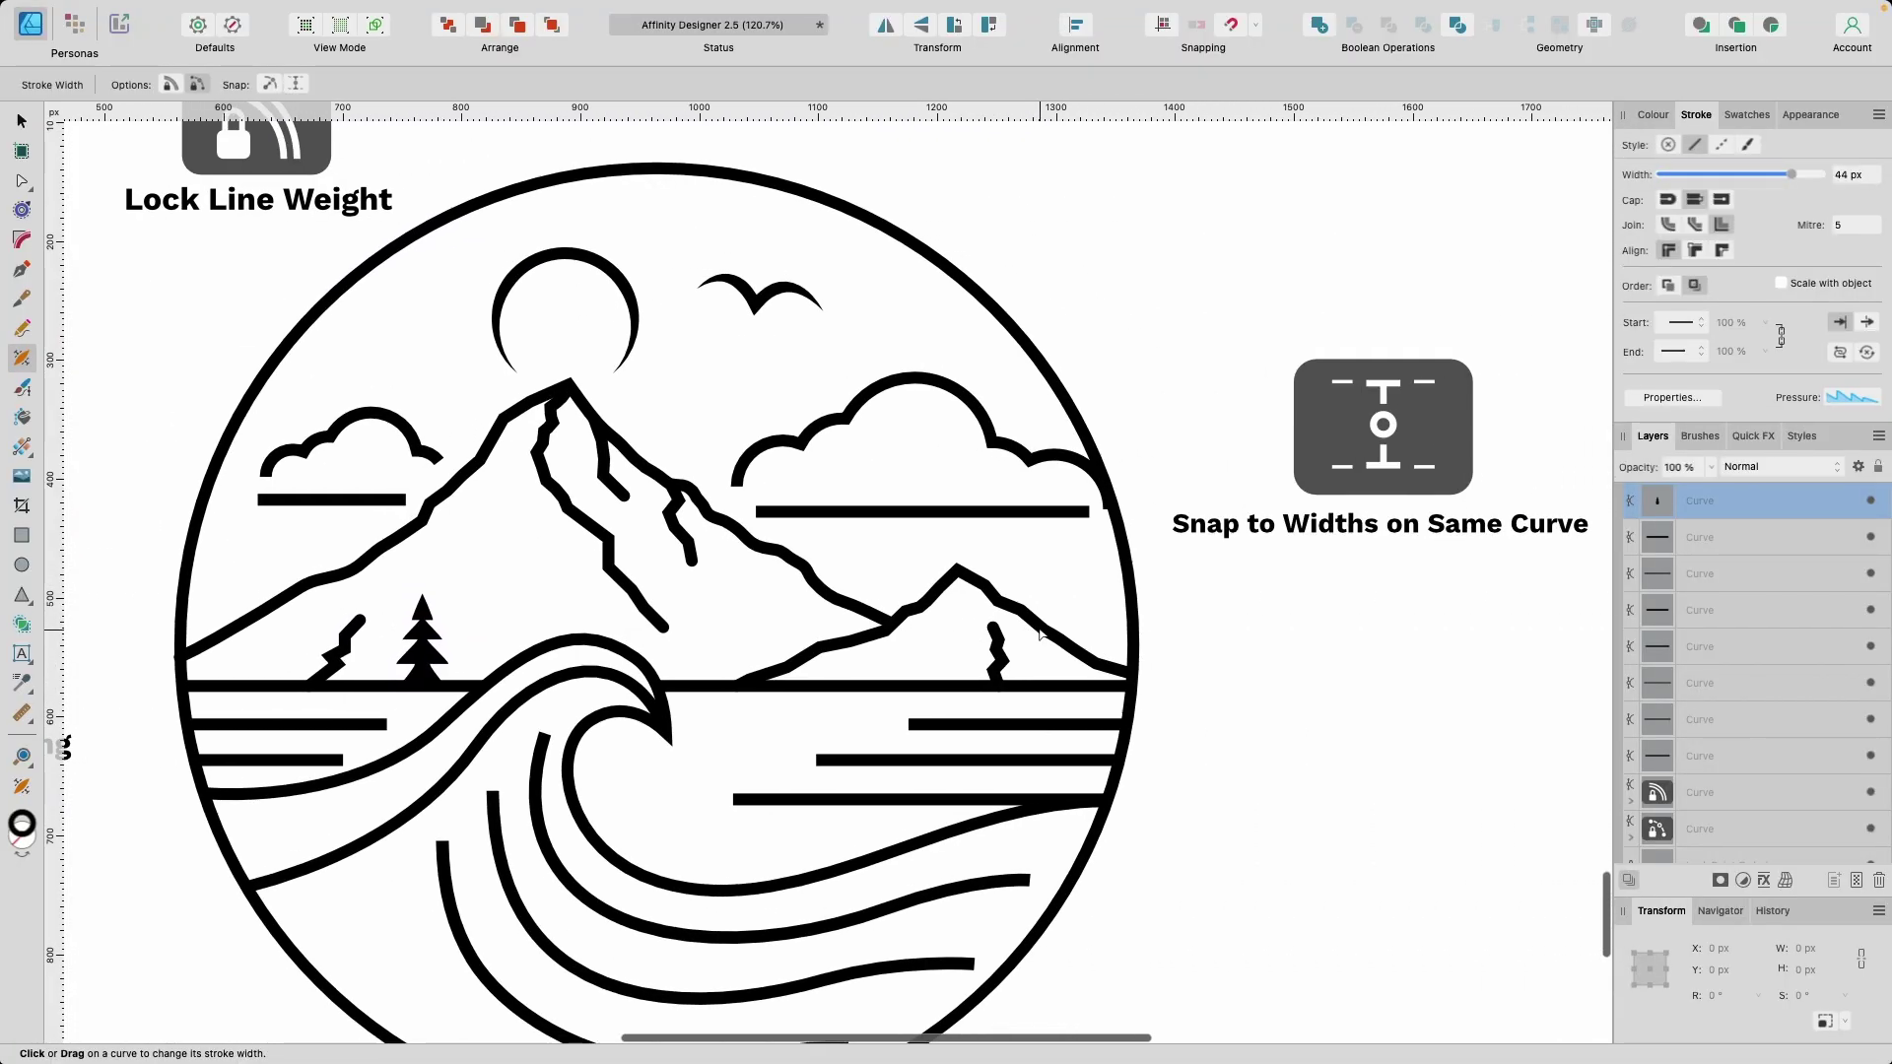
pyautogui.scroll(5, 1267, 523)
pyautogui.hscroll(5, 1346, 549)
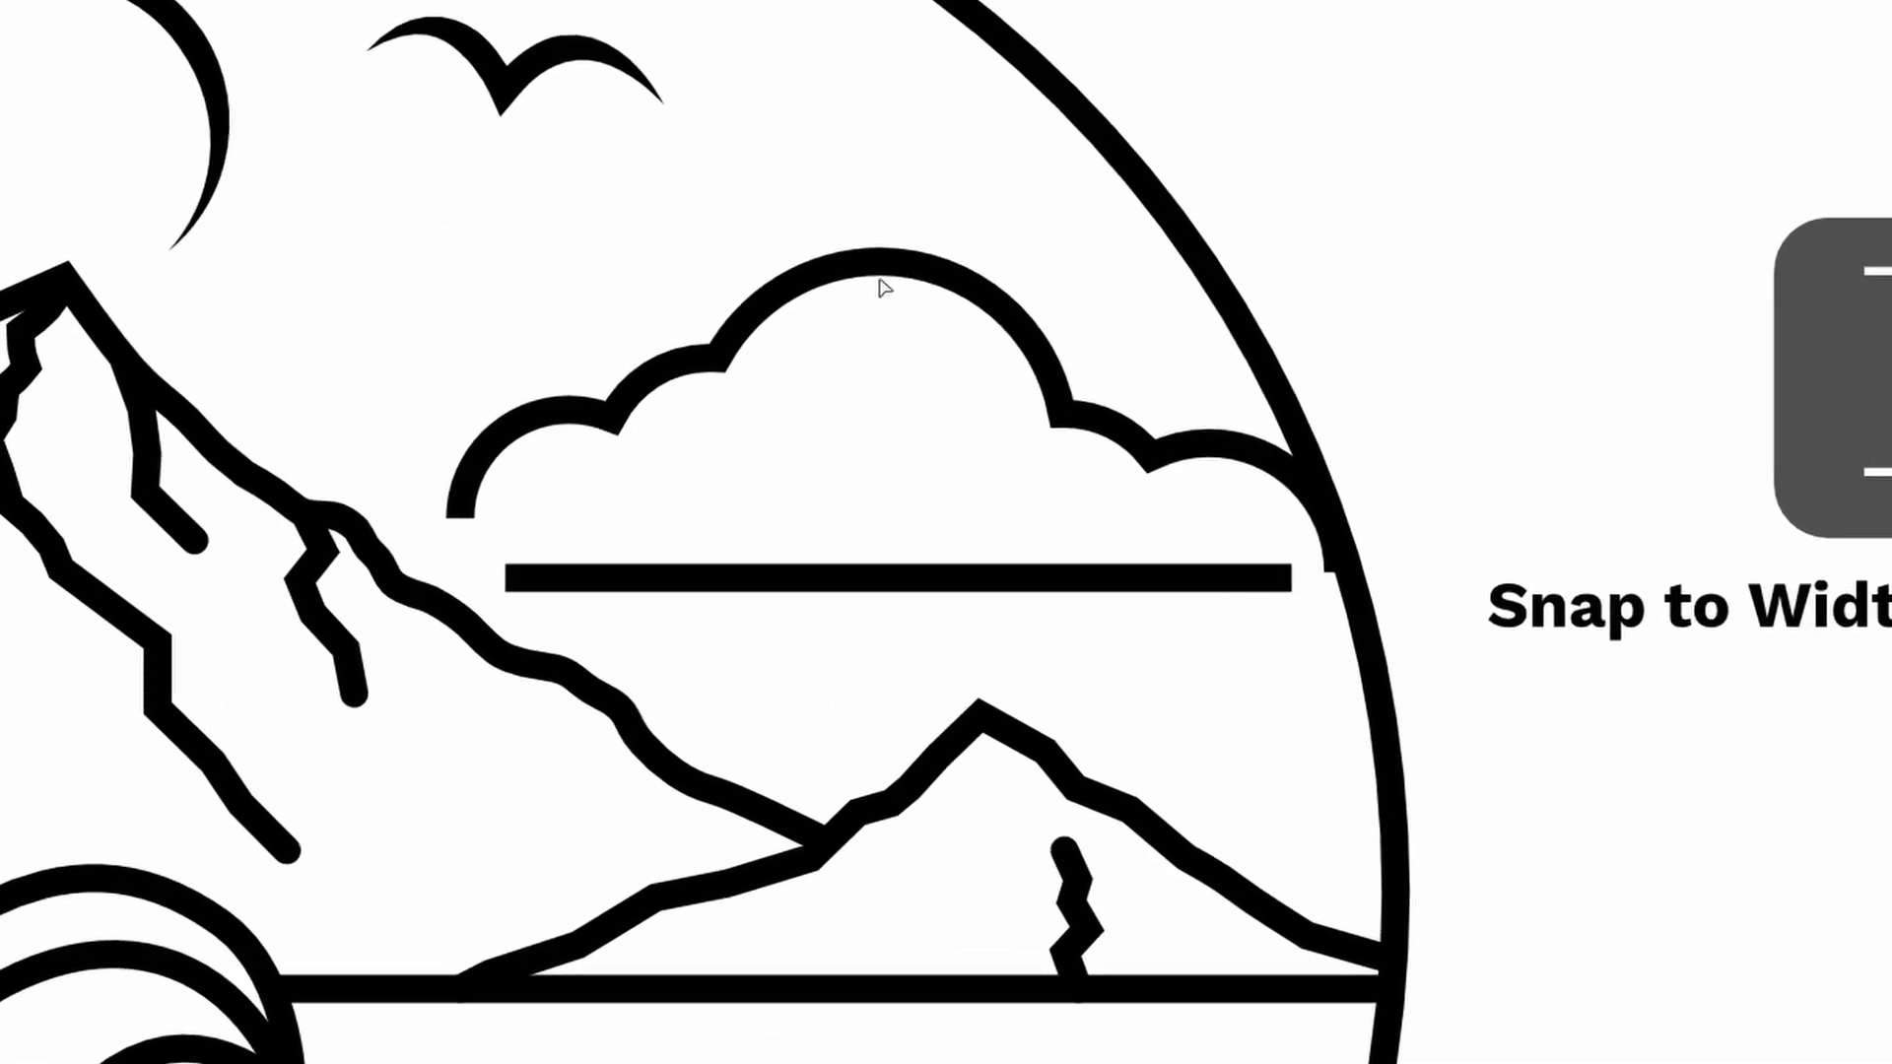
pyautogui.click(943, 582)
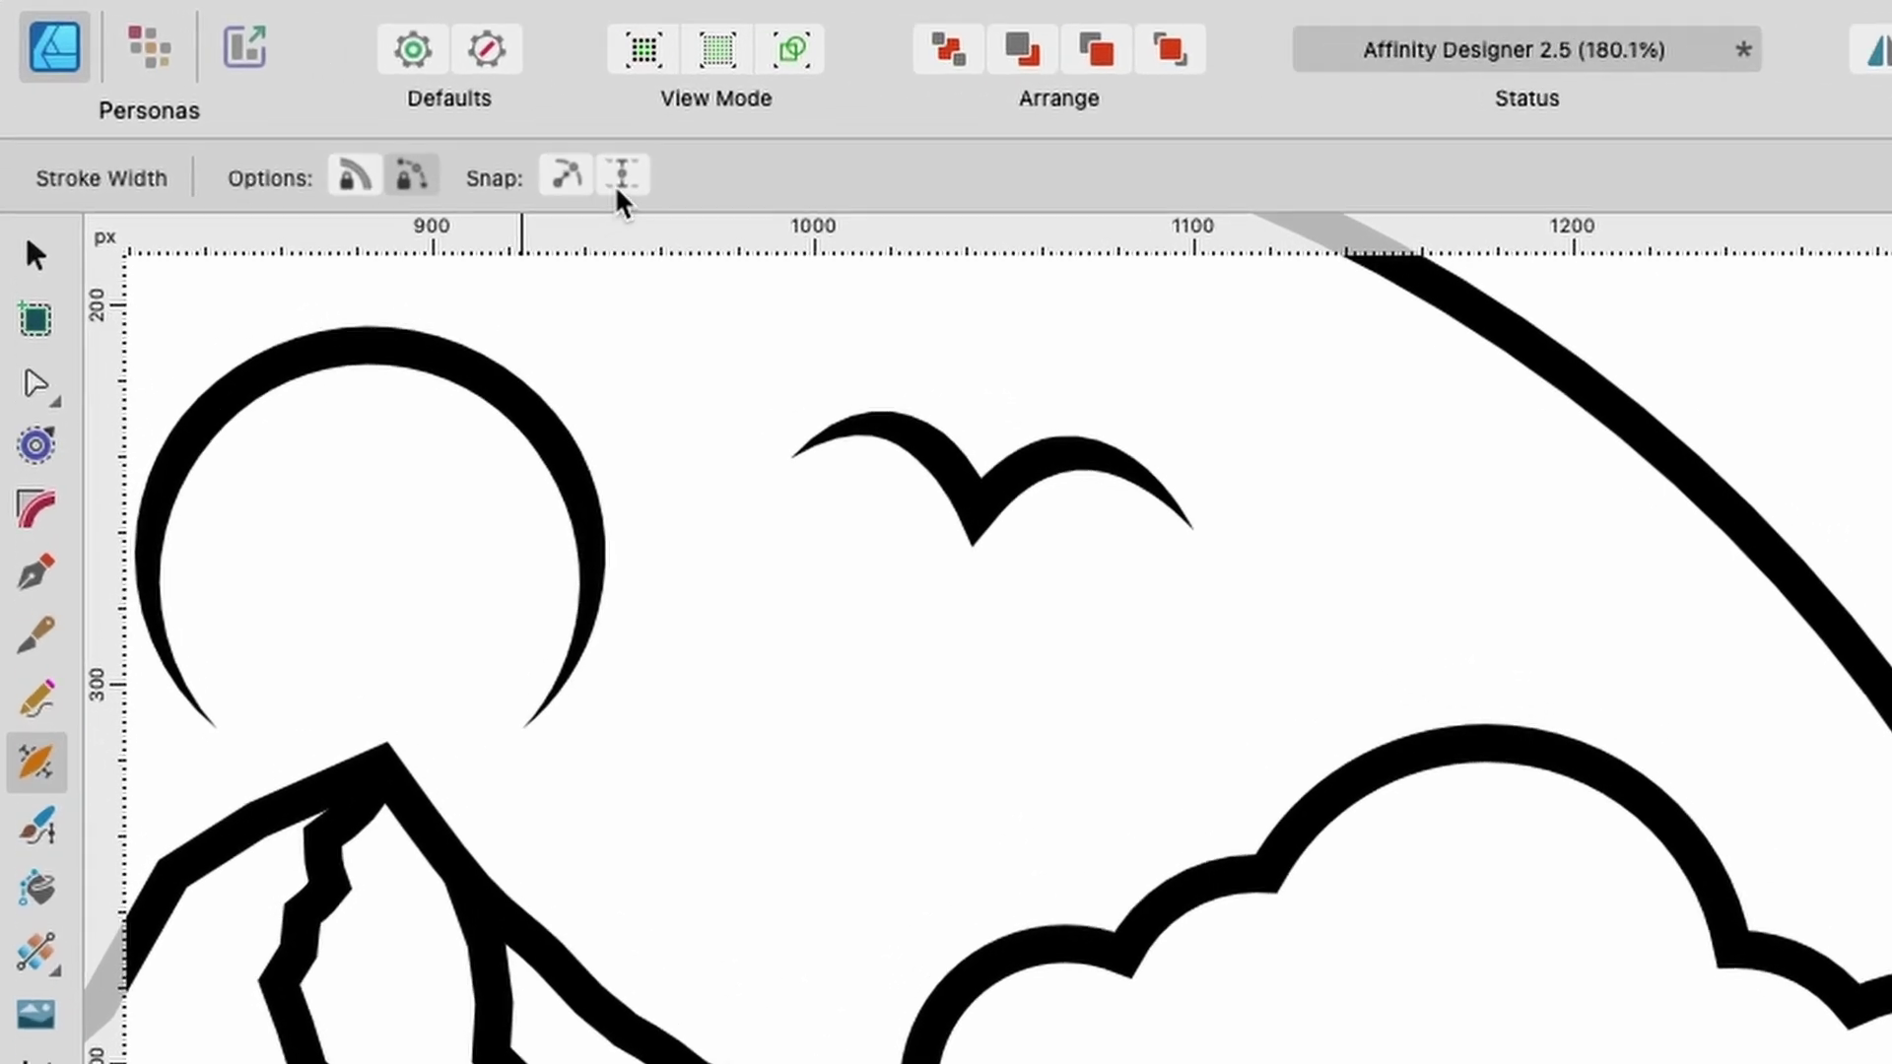
pyautogui.click(409, 178)
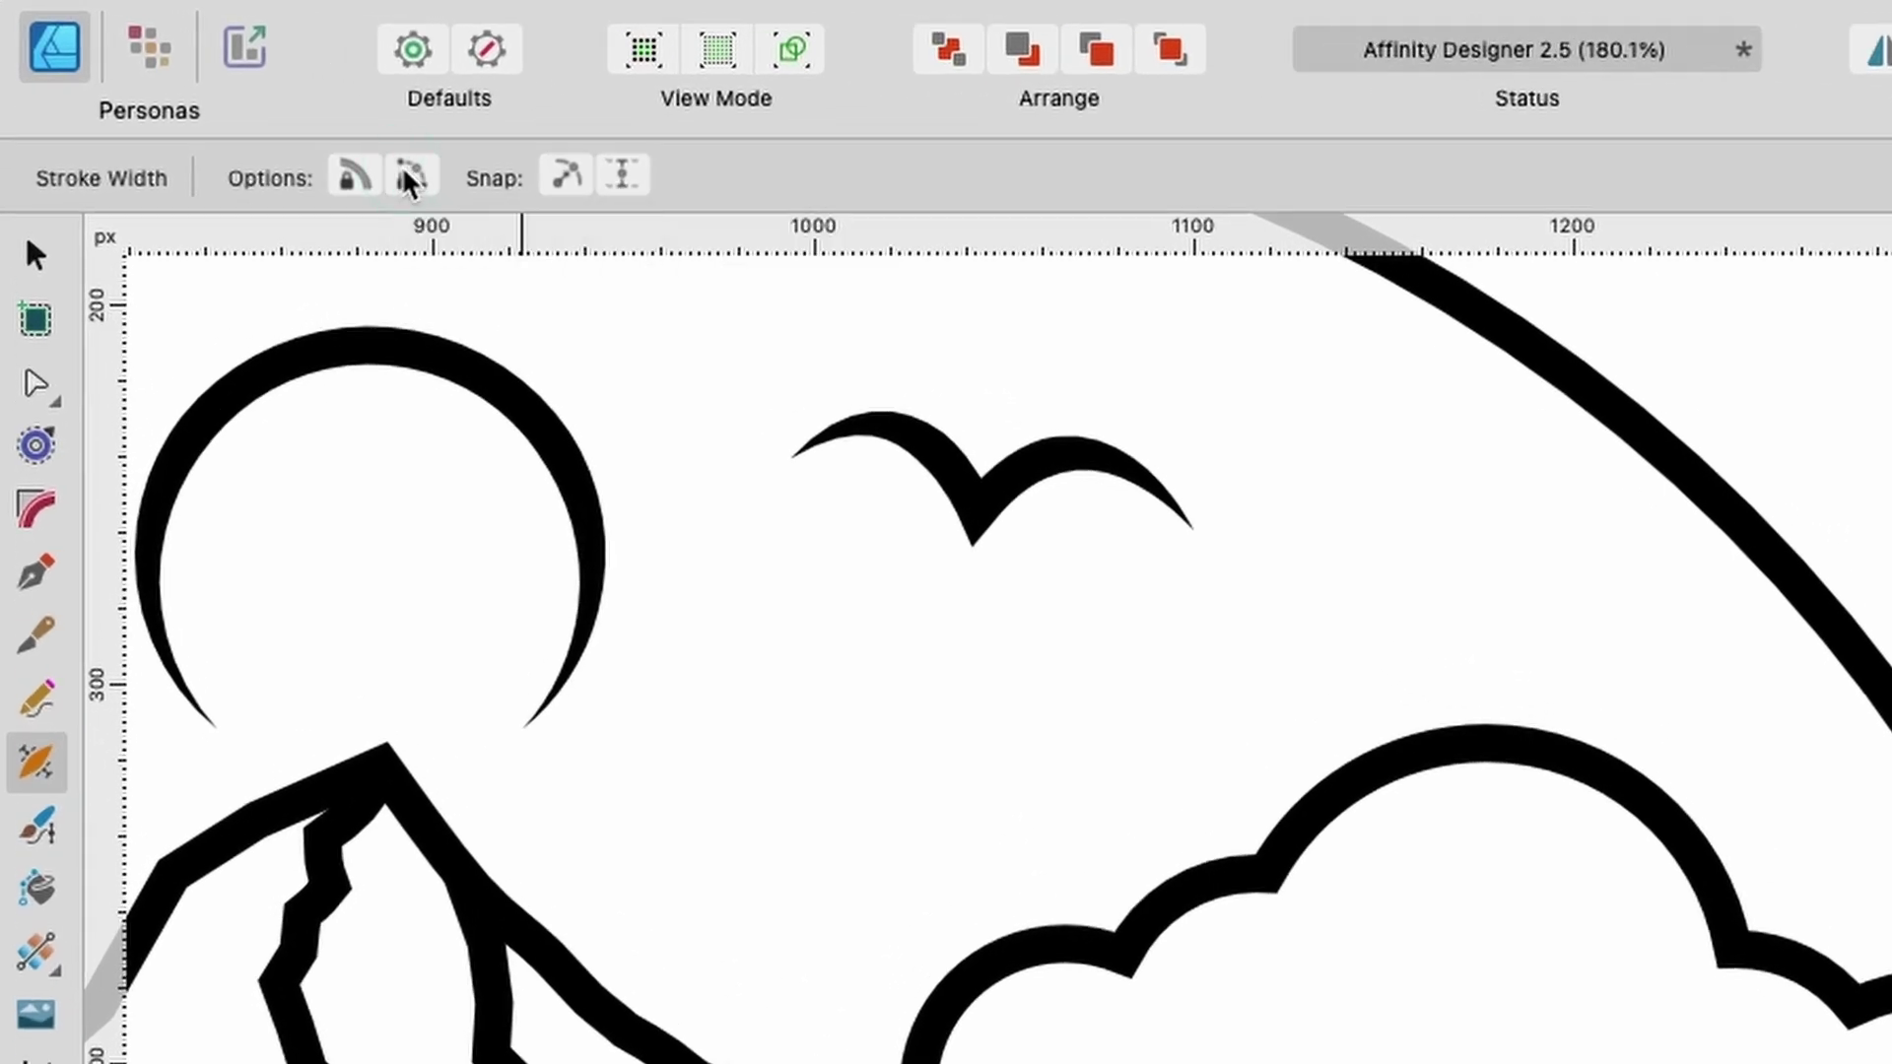
pyautogui.click(623, 177)
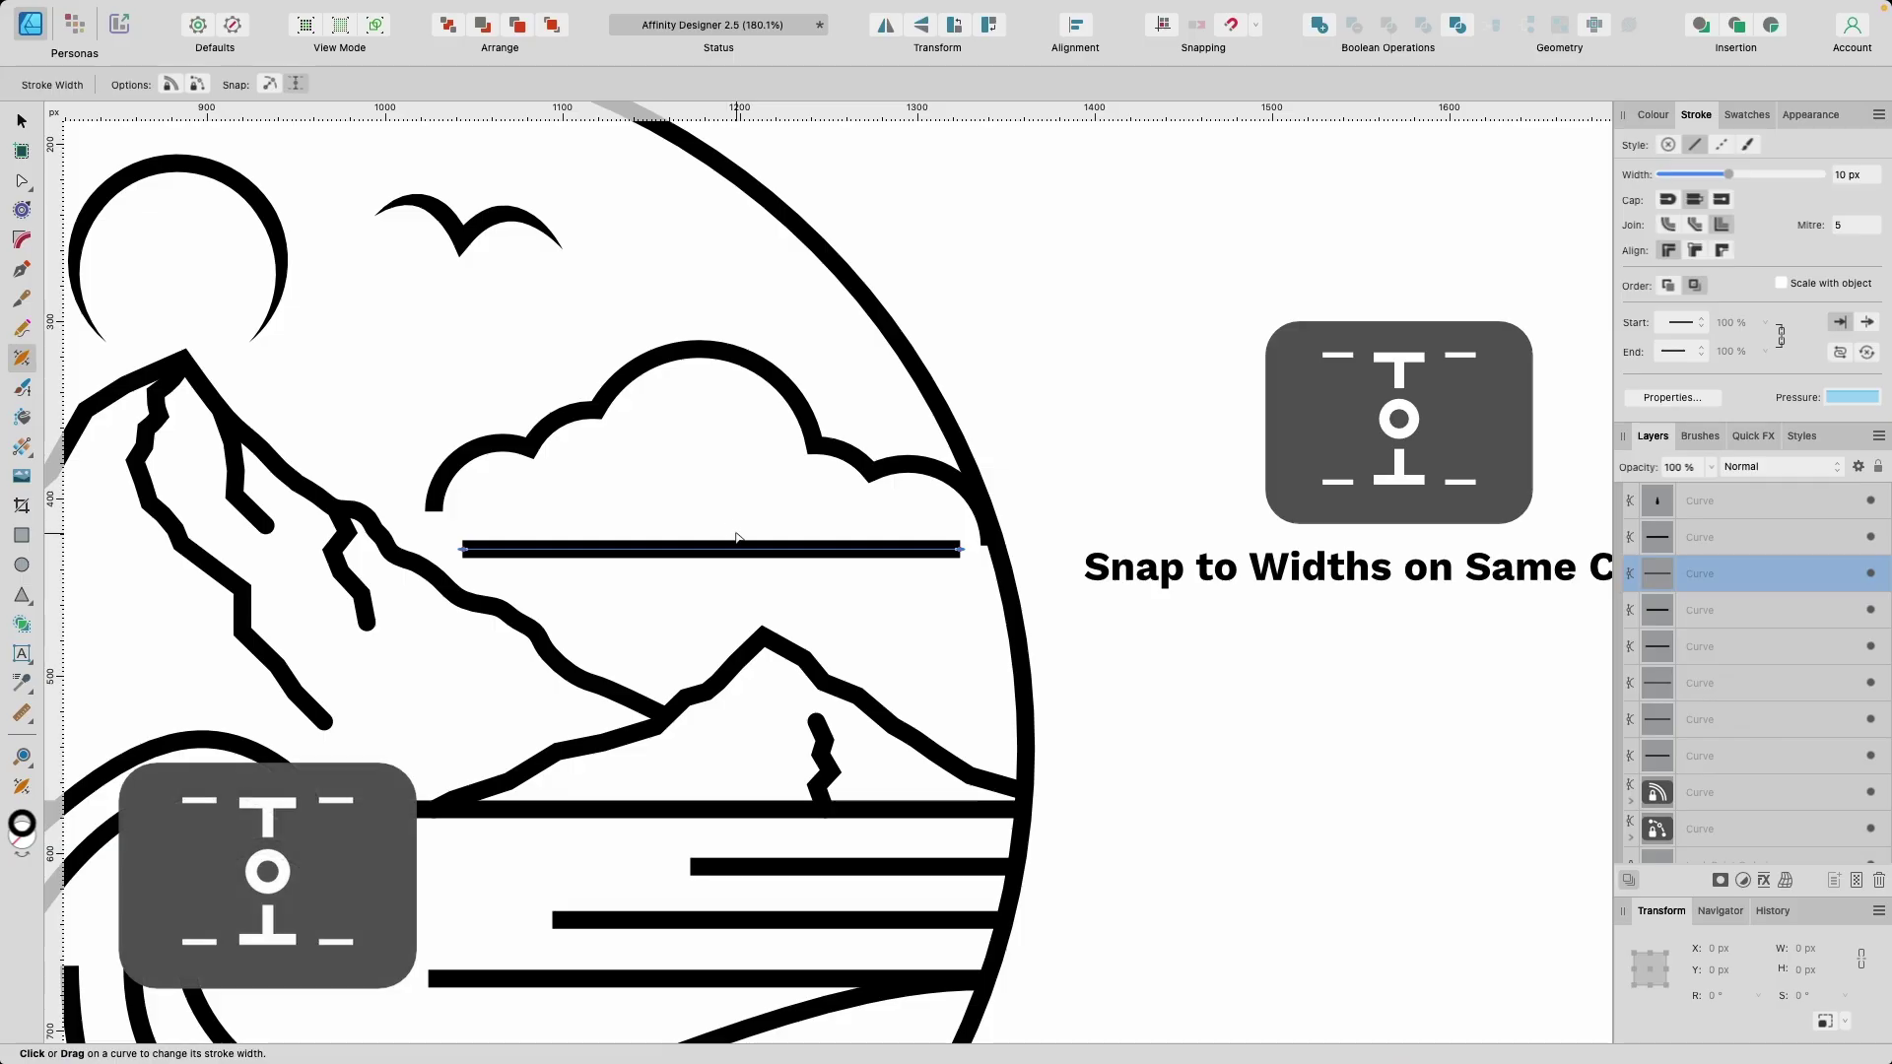
# Add five width points along the line beneath the cloud and taper both of its ends to points.
pyautogui.hscroll(-5, 739, 537)
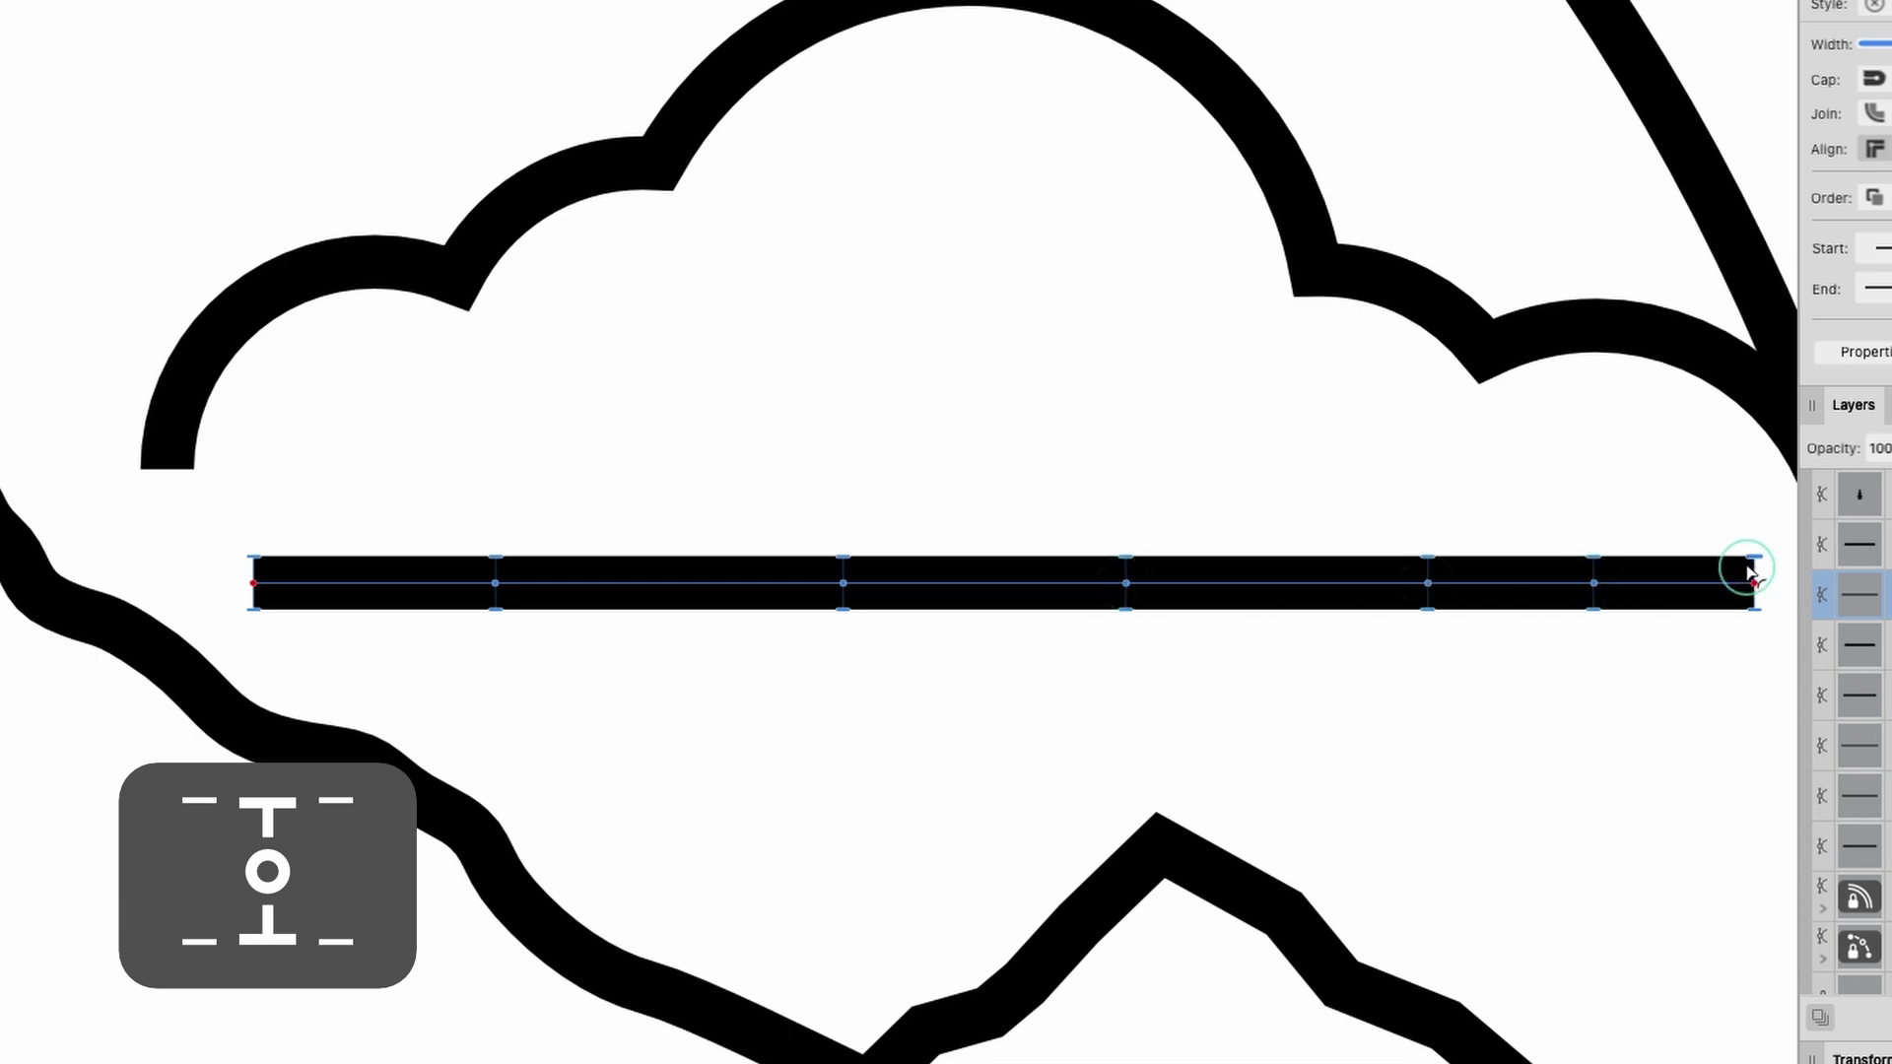
pyautogui.moveTo(1750, 574); pyautogui.dragTo(1751, 647)
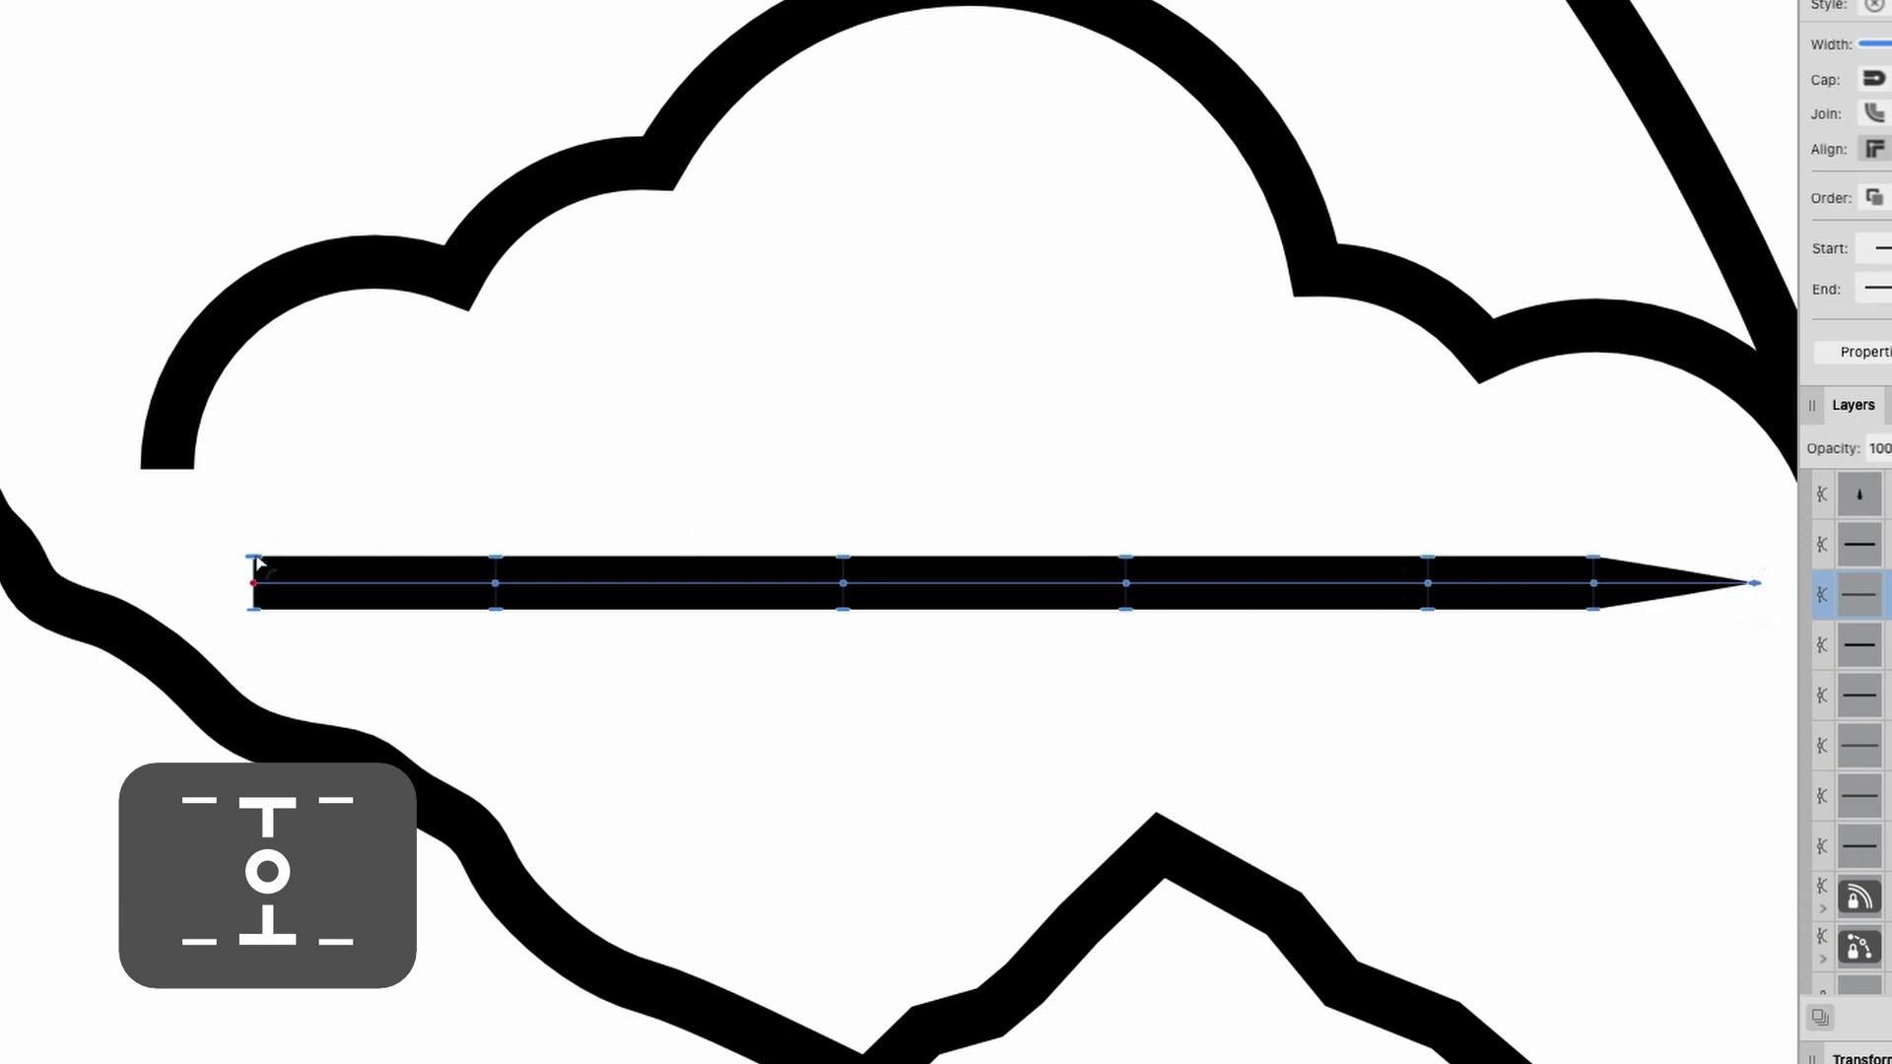
pyautogui.moveTo(255, 562); pyautogui.dragTo(253, 726)
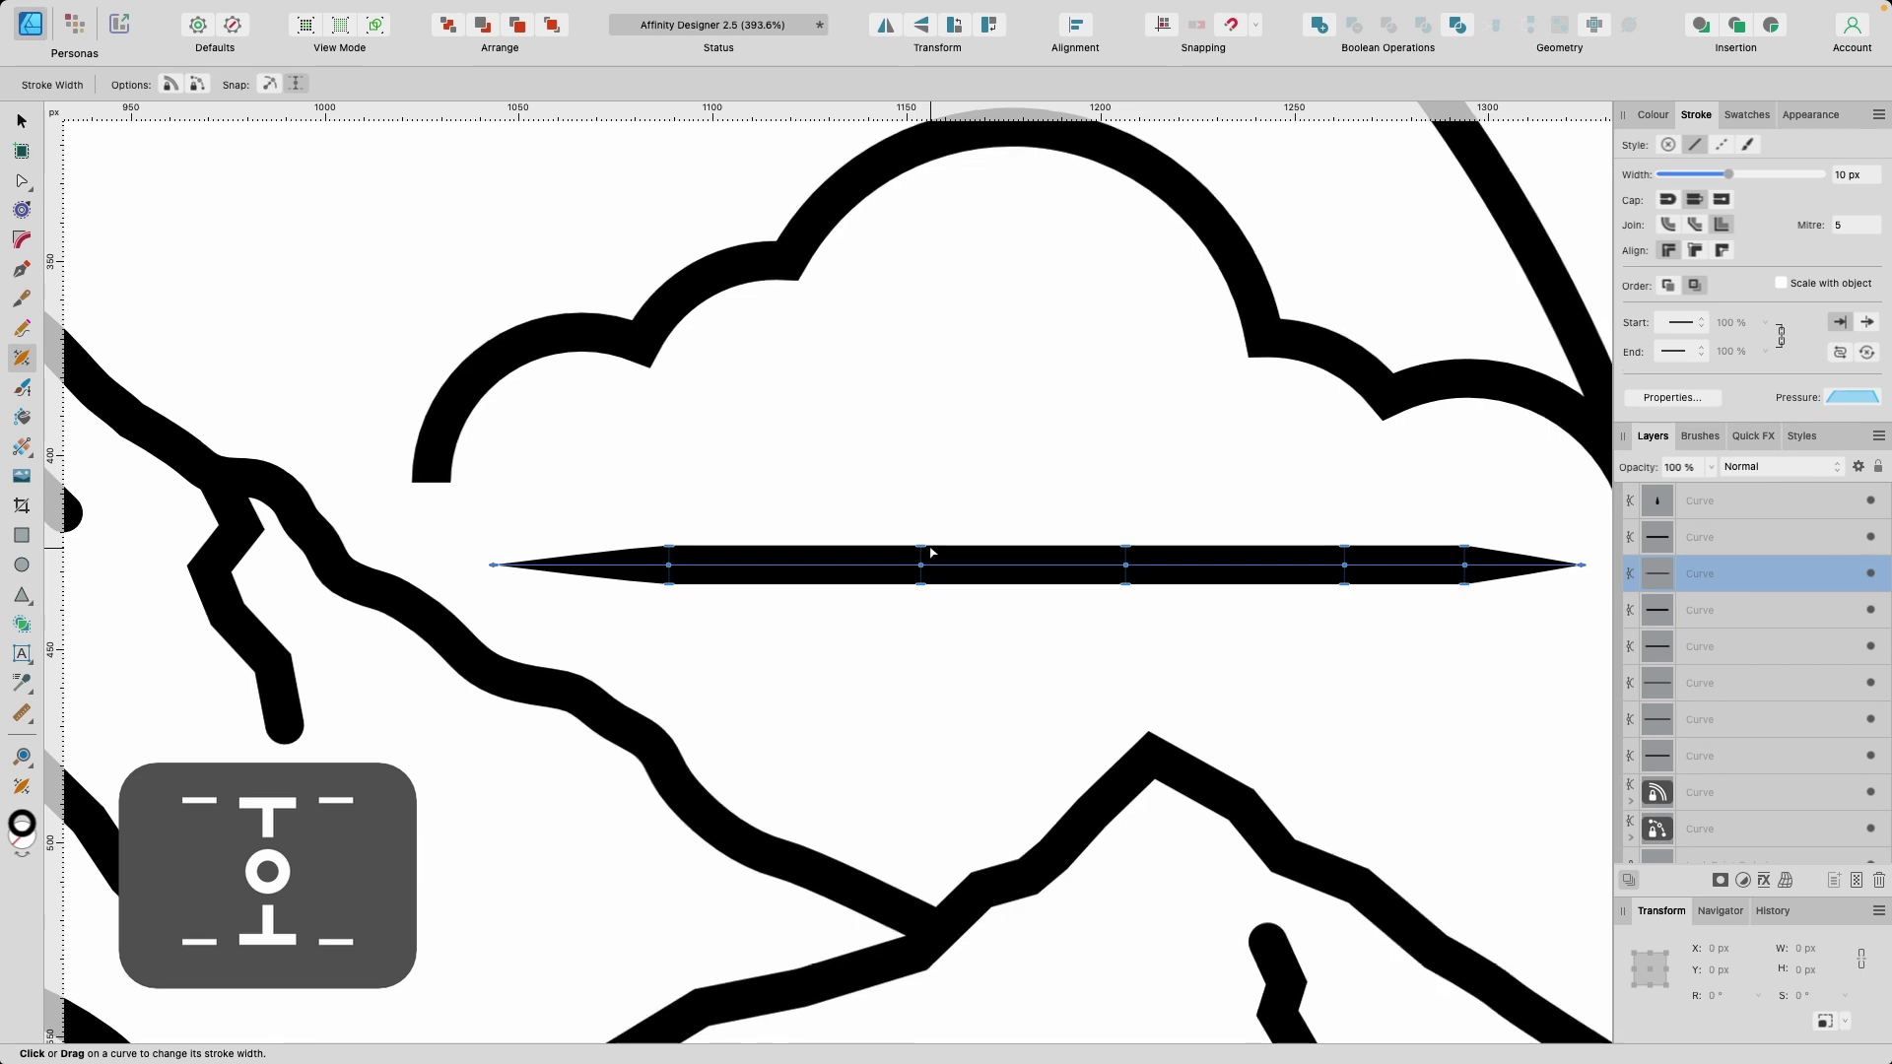
# Pinch the cloud line at its second inner width point, and narrow the fourth one by snapping it to the same width.
pyautogui.scroll(5, 931, 554)
pyautogui.moveTo(908, 542); pyautogui.dragTo(911, 581)
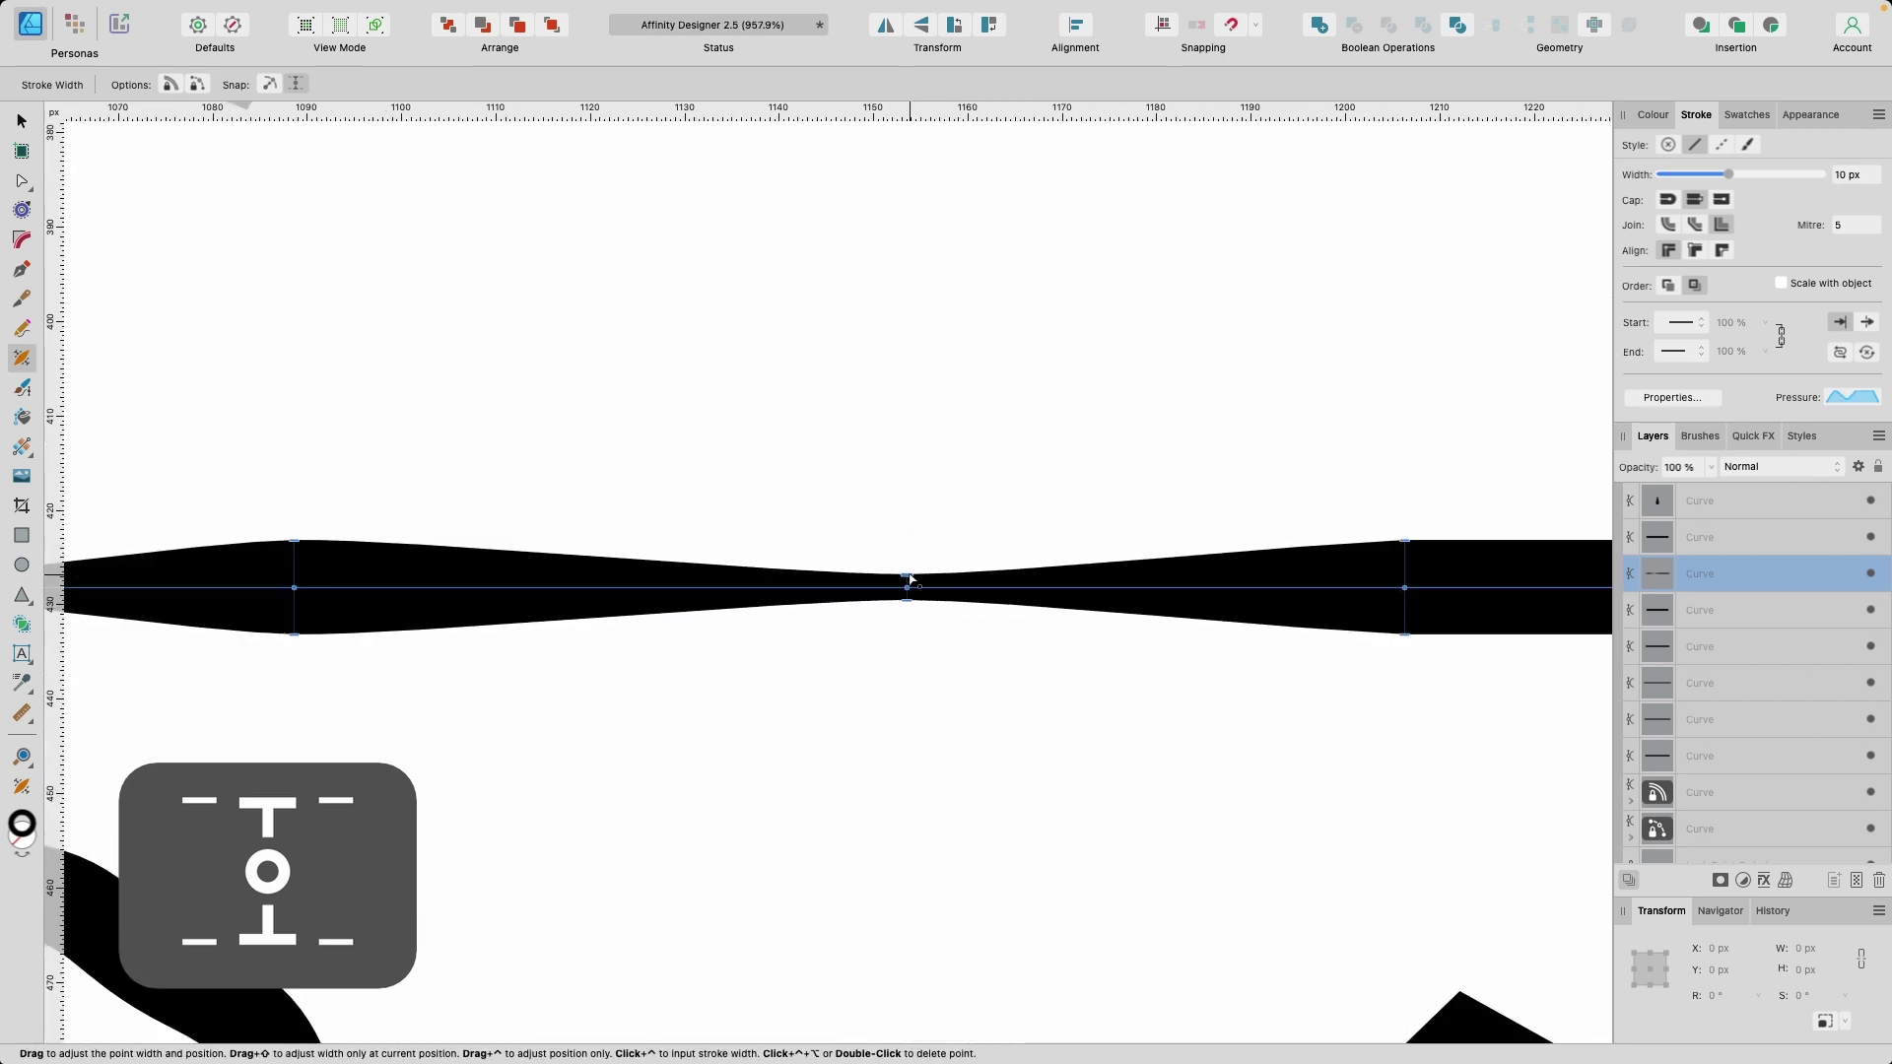
pyautogui.scroll(-5, 910, 576)
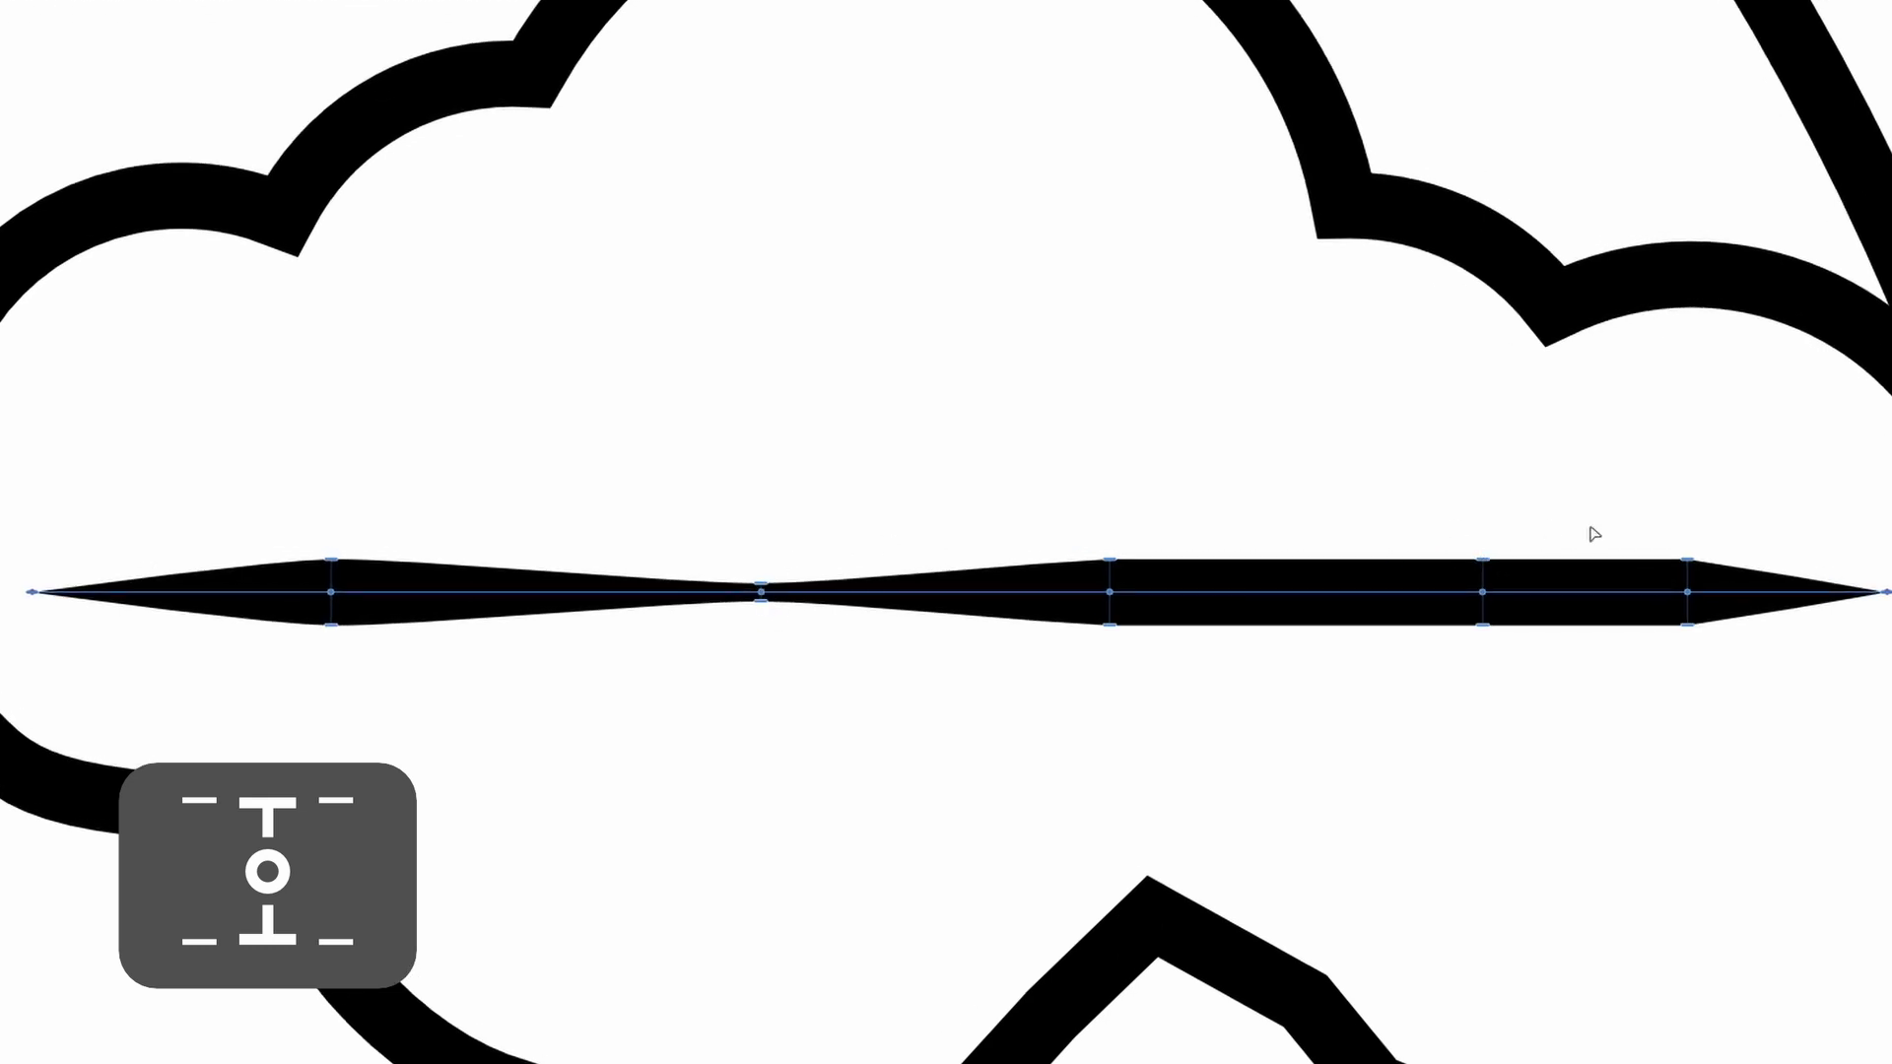
pyautogui.moveTo(1488, 560); pyautogui.dragTo(1484, 572)
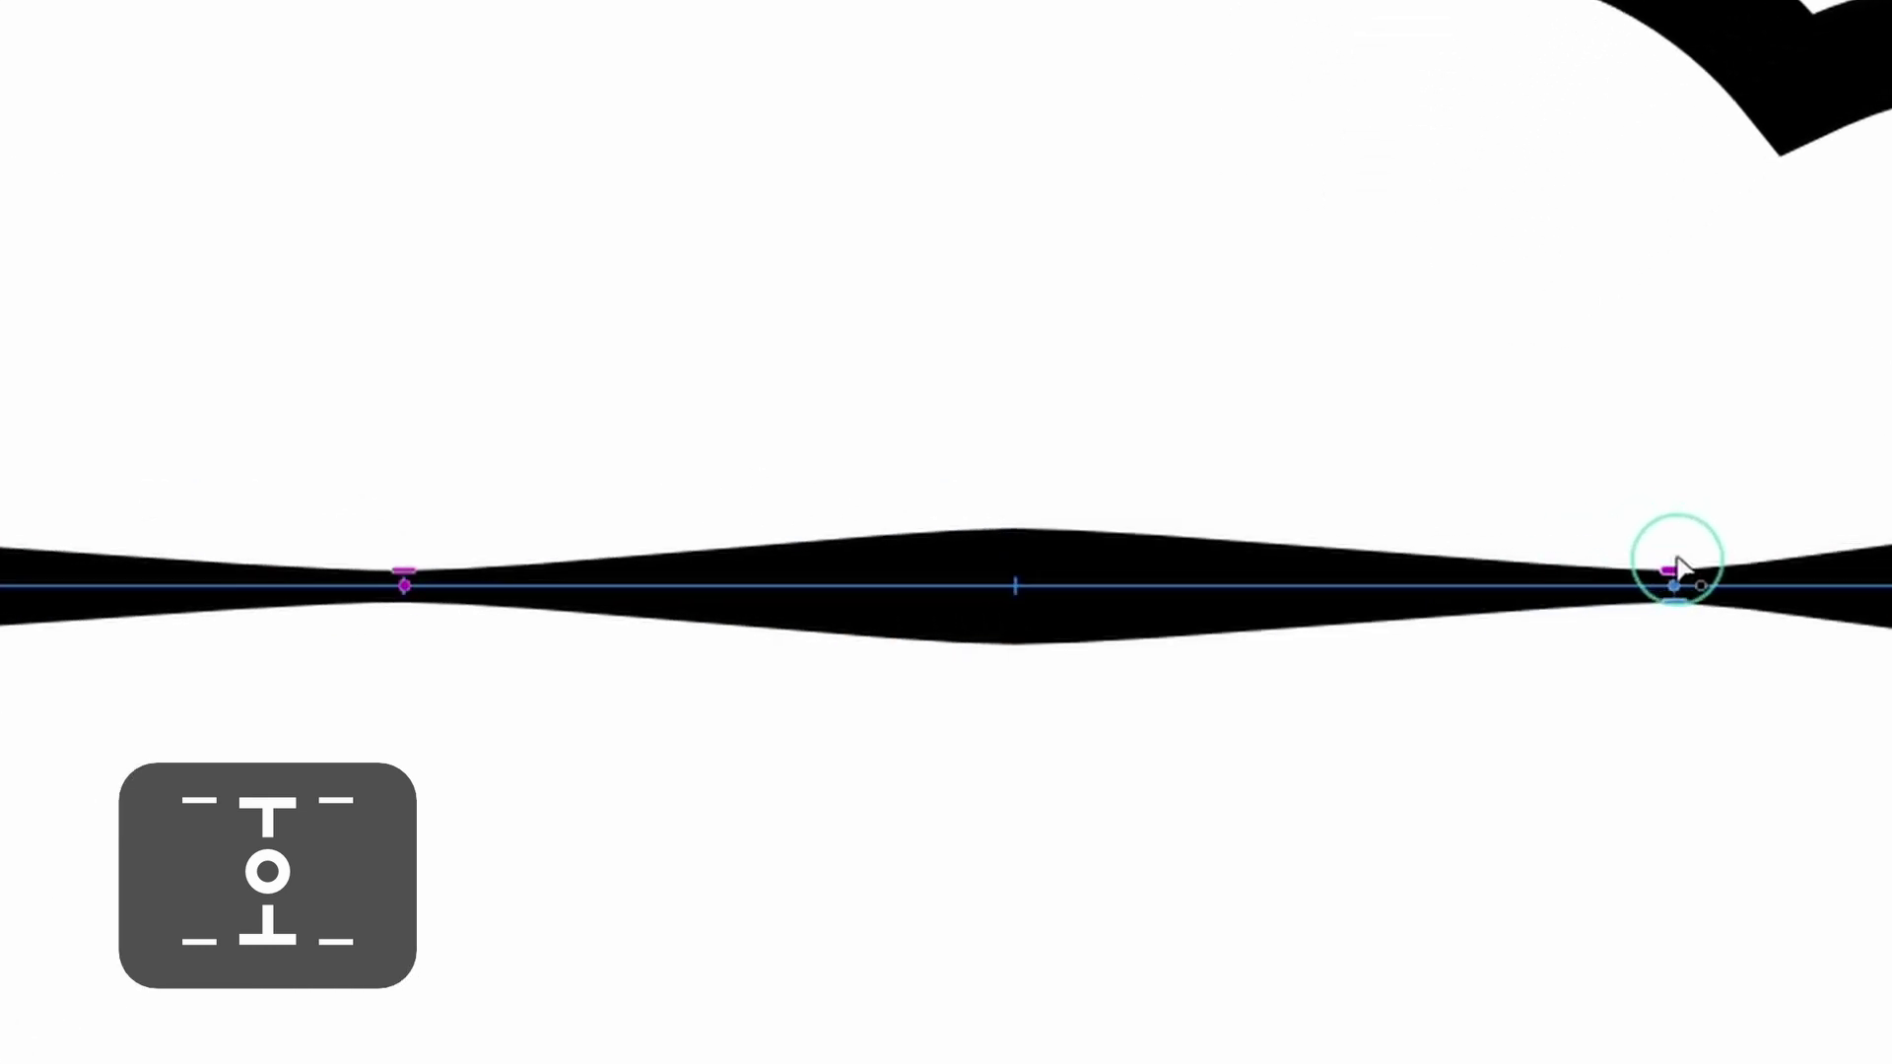
pyautogui.moveTo(1680, 559); pyautogui.dragTo(1681, 572)
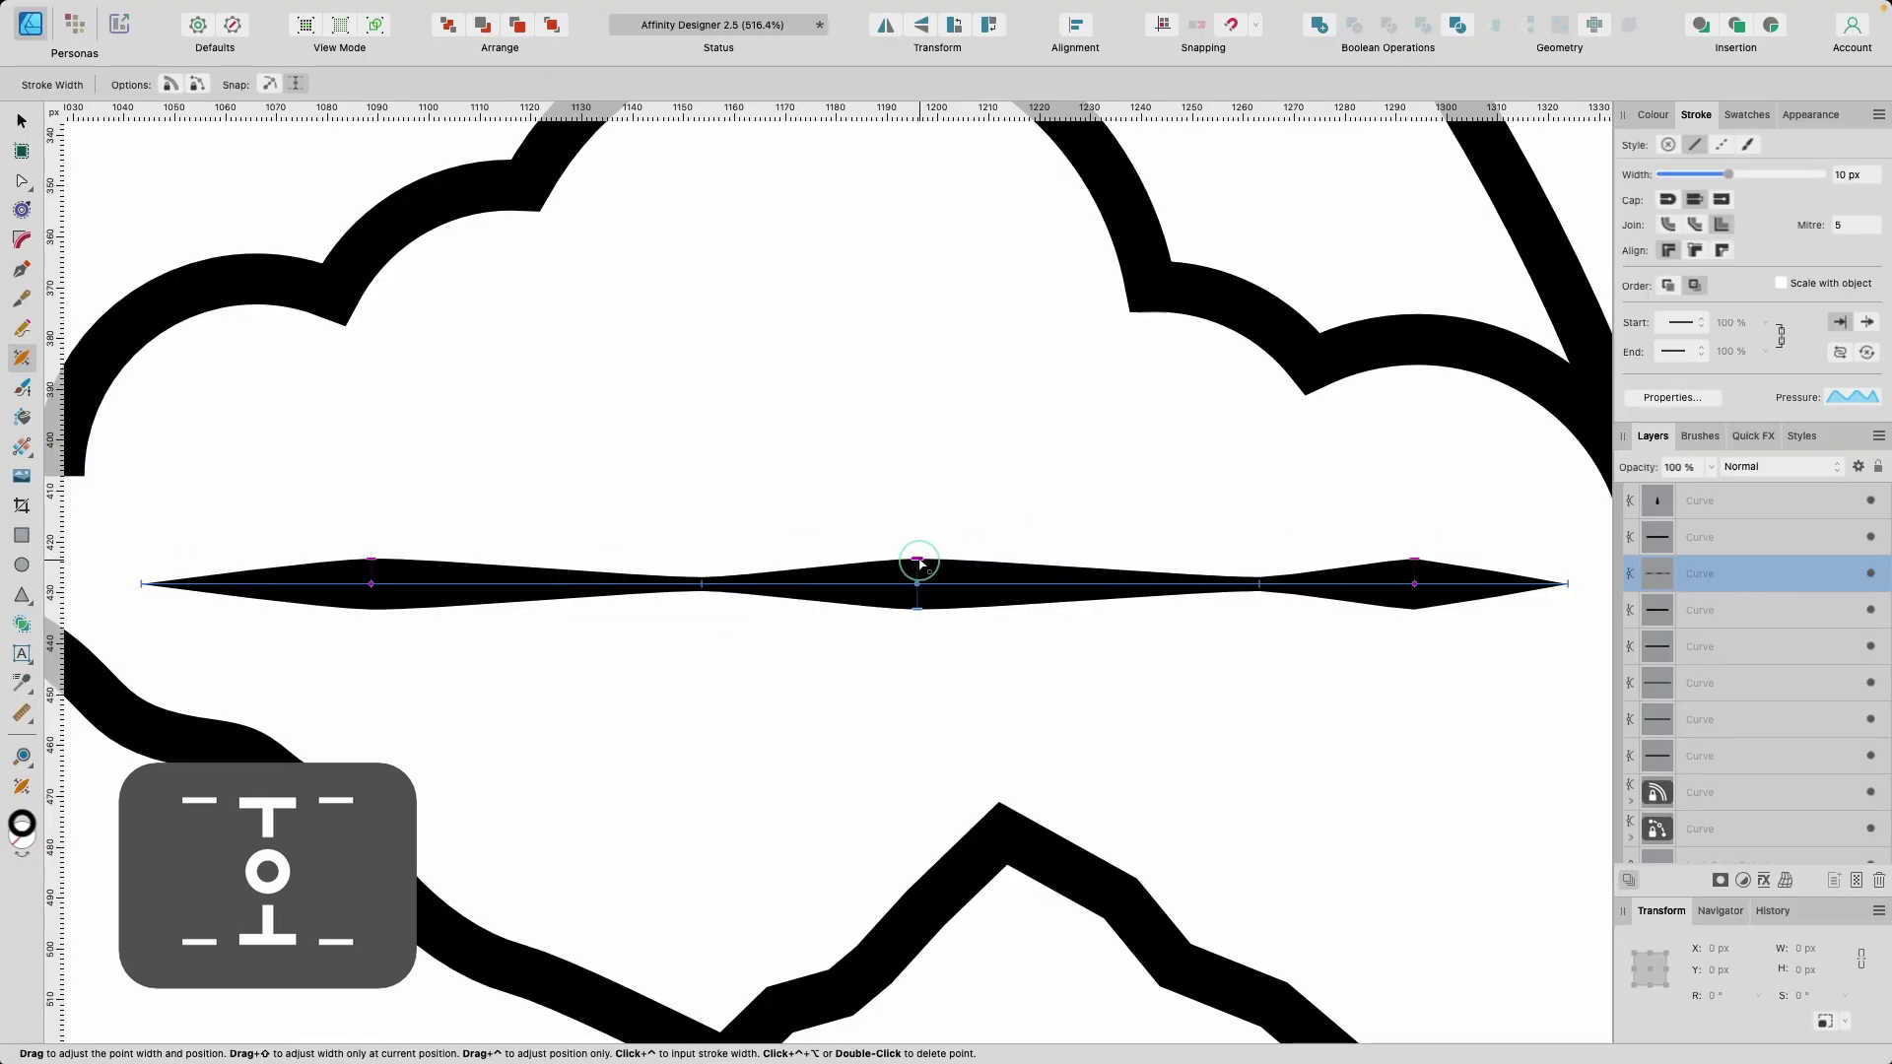
# Reduce the overall stroke width of the tapered line beneath the cloud to 7.5 px.
pyautogui.scroll(-5, 916, 562)
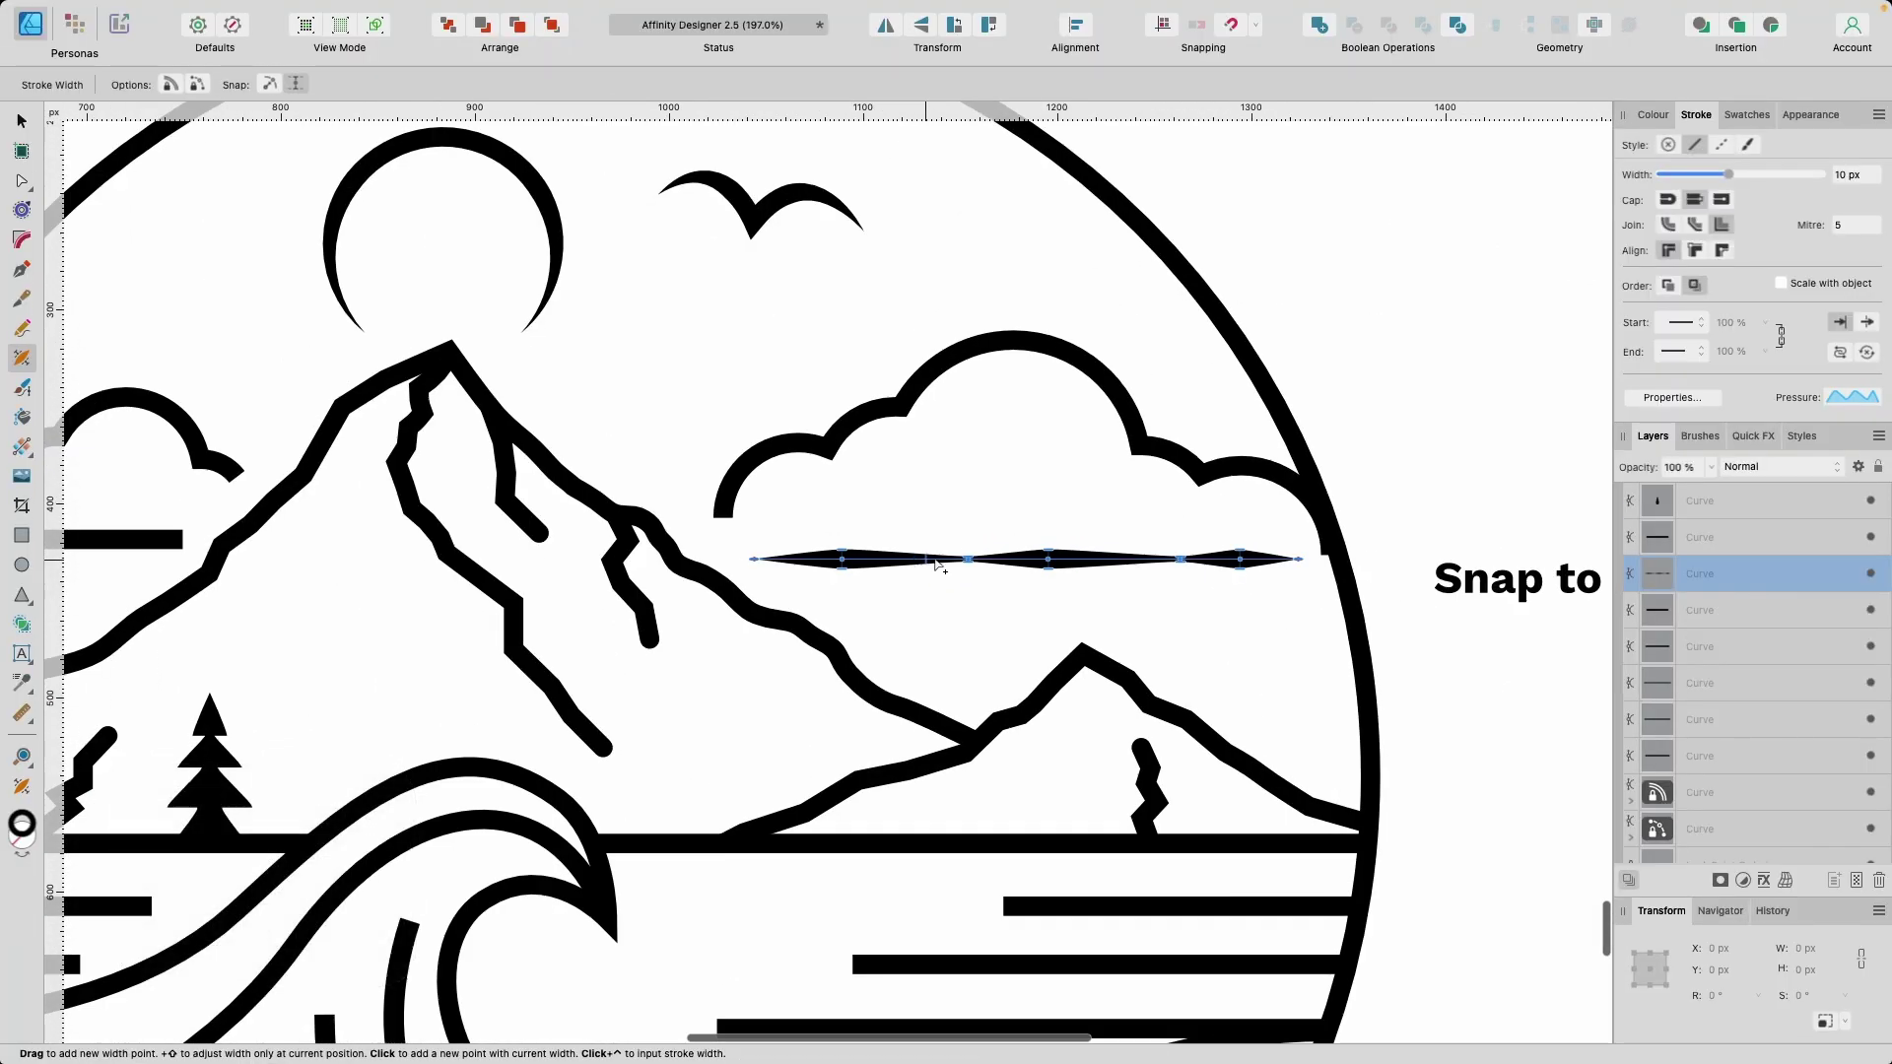
pyautogui.scroll(3, 1072, 578)
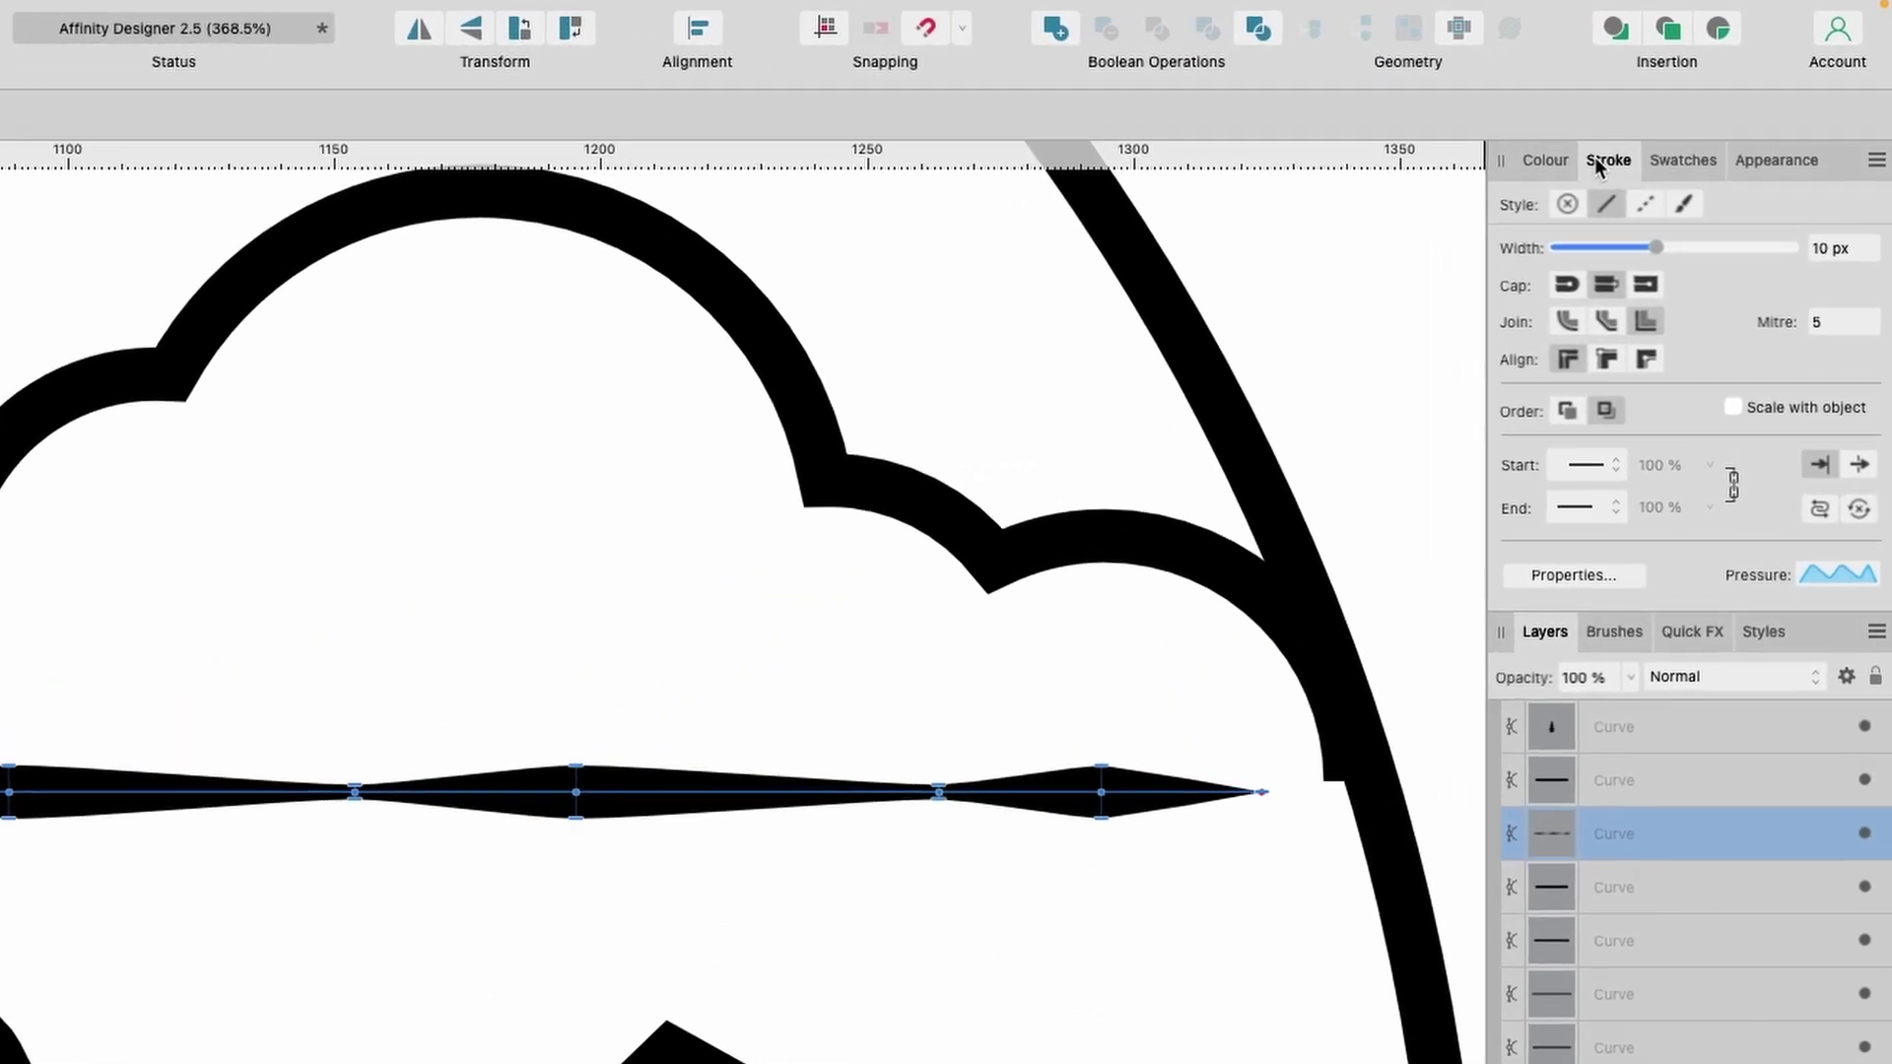
pyautogui.click(1650, 252)
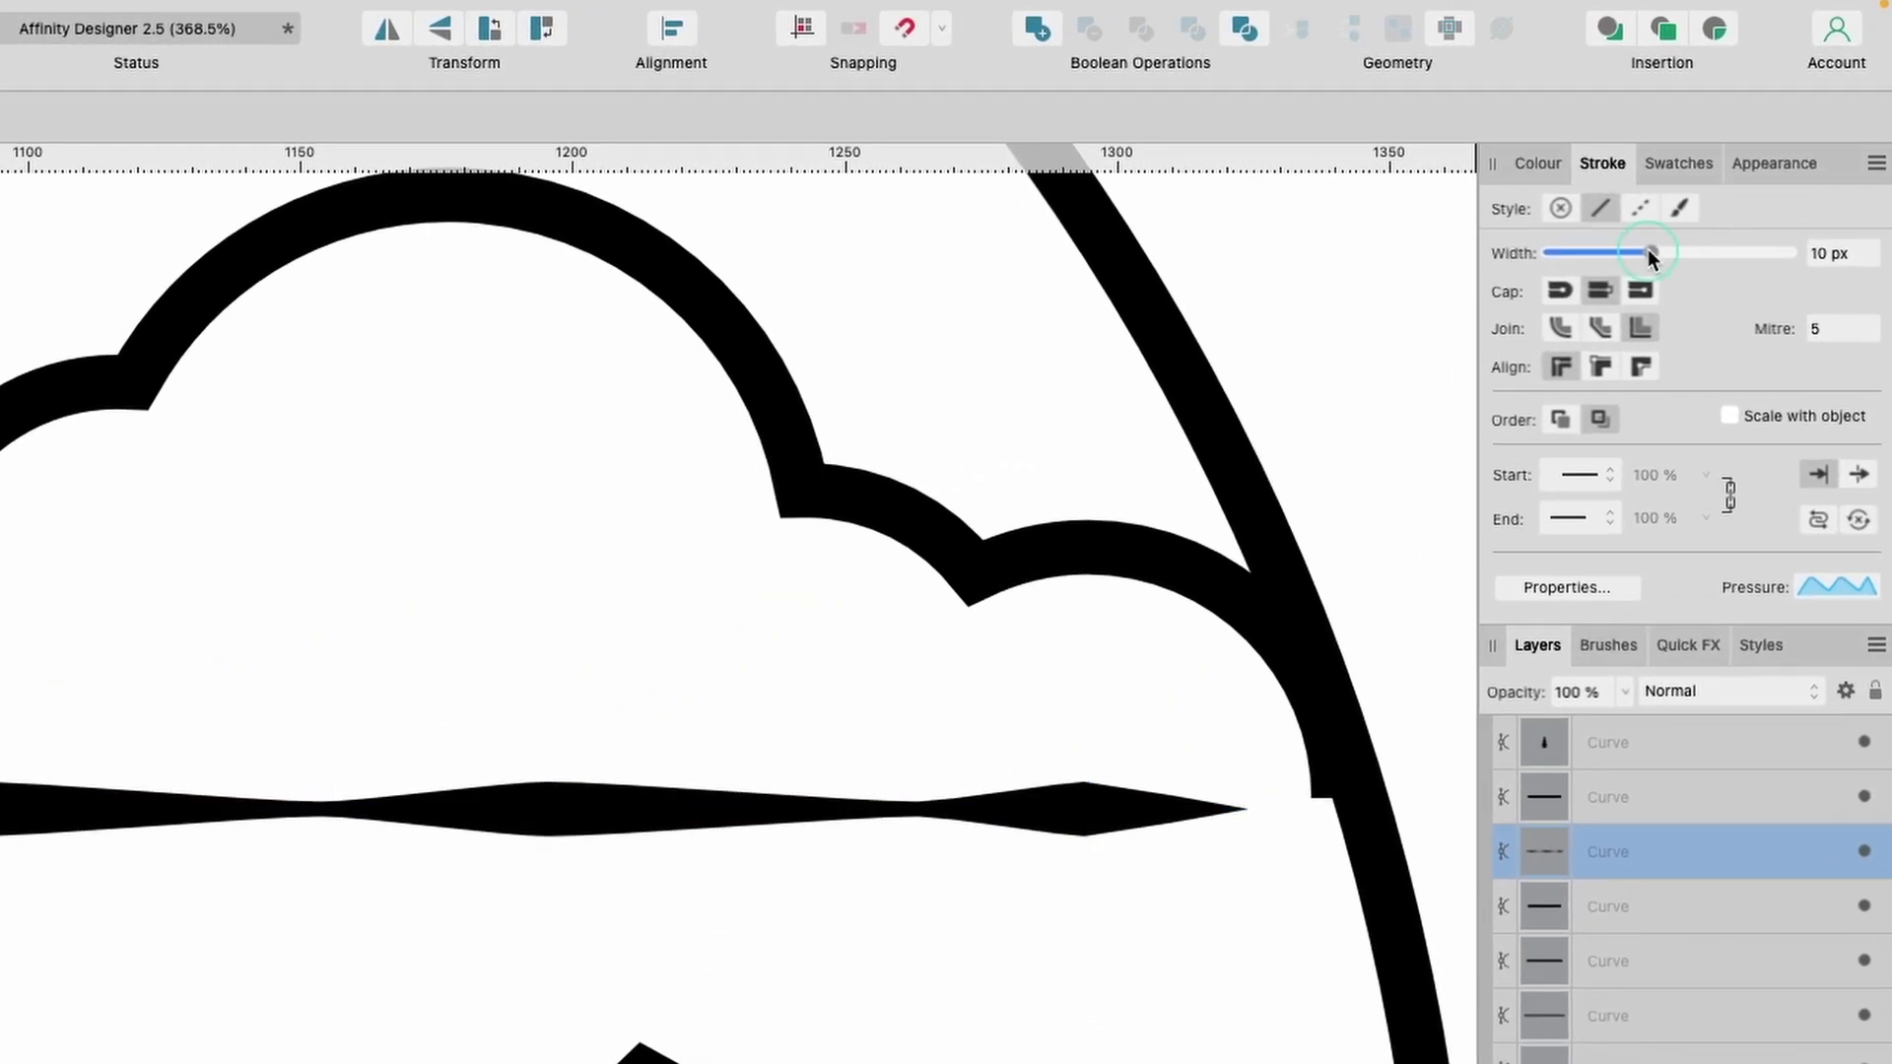
pyautogui.moveTo(1649, 253); pyautogui.dragTo(1634, 252)
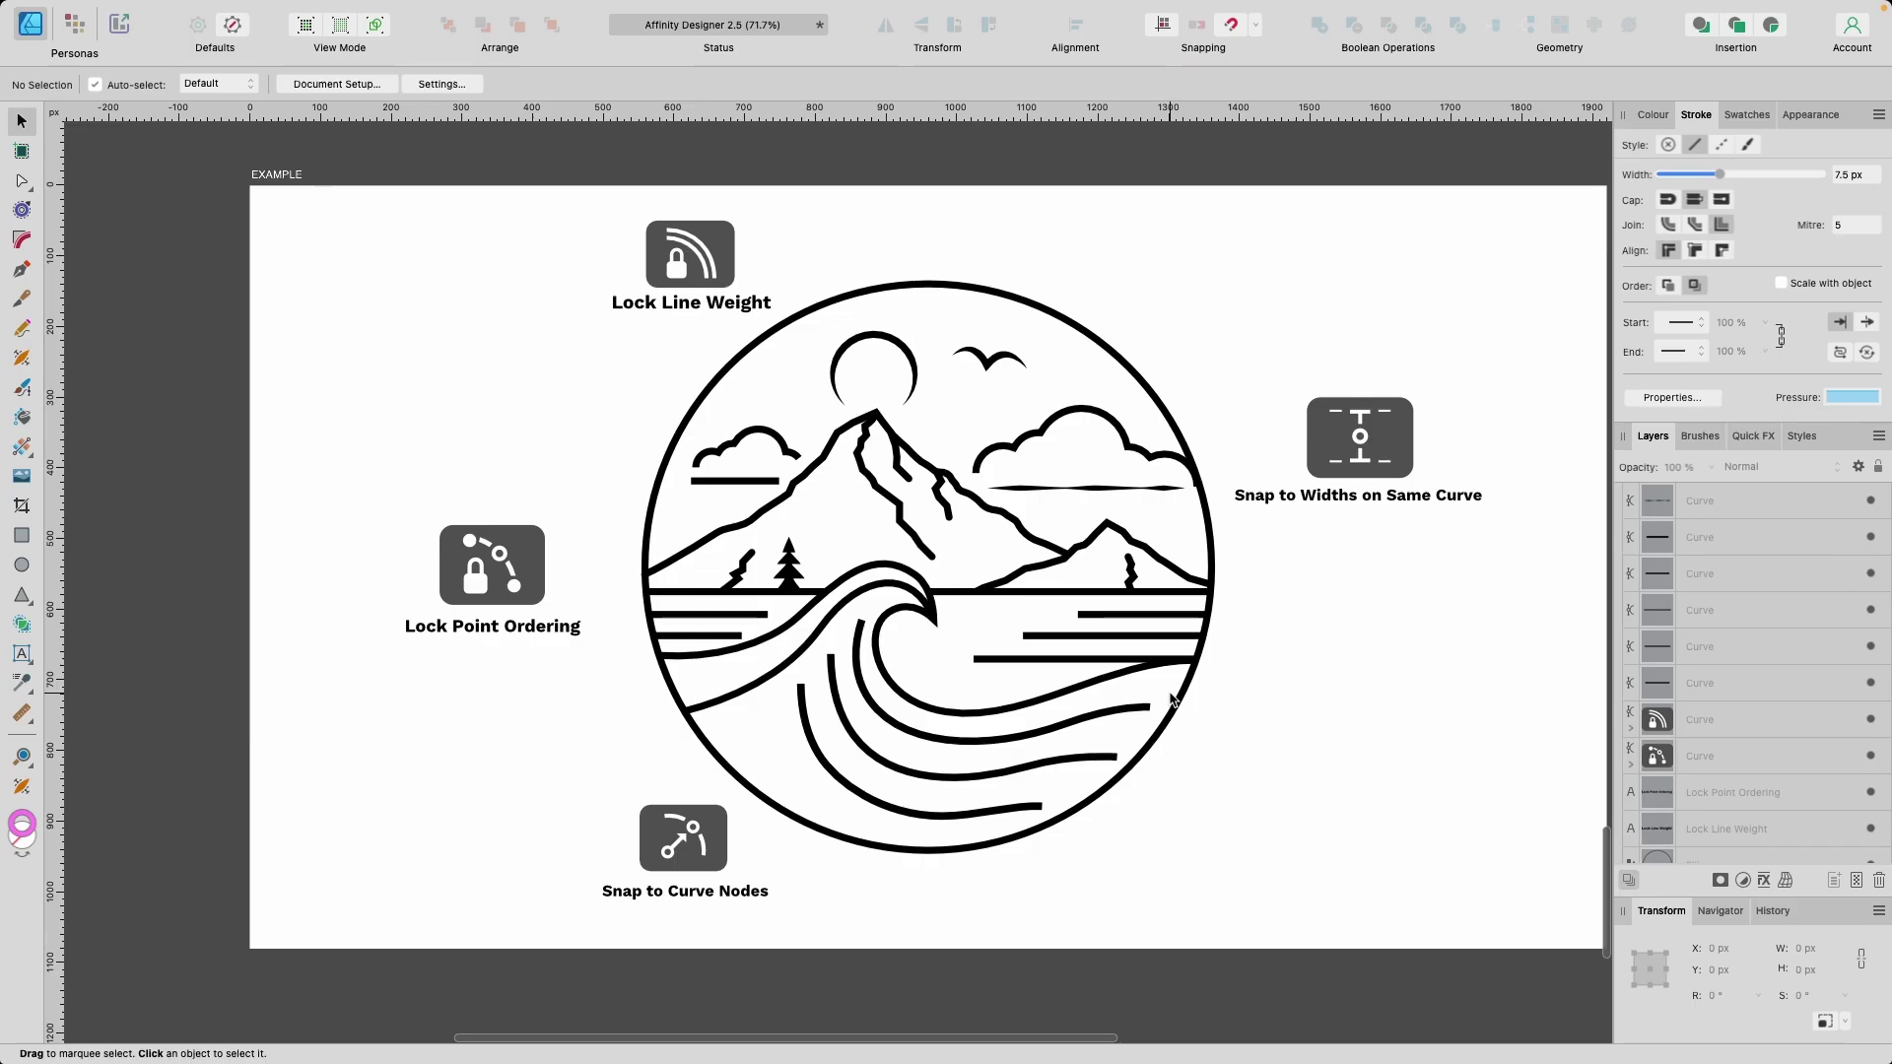
# Select the uppermost of the three open wave lines and turn on Snap to Curve Nodes and Lock Line Weight for the Stroke Width Tool.
pyautogui.scroll(4, 1172, 699)
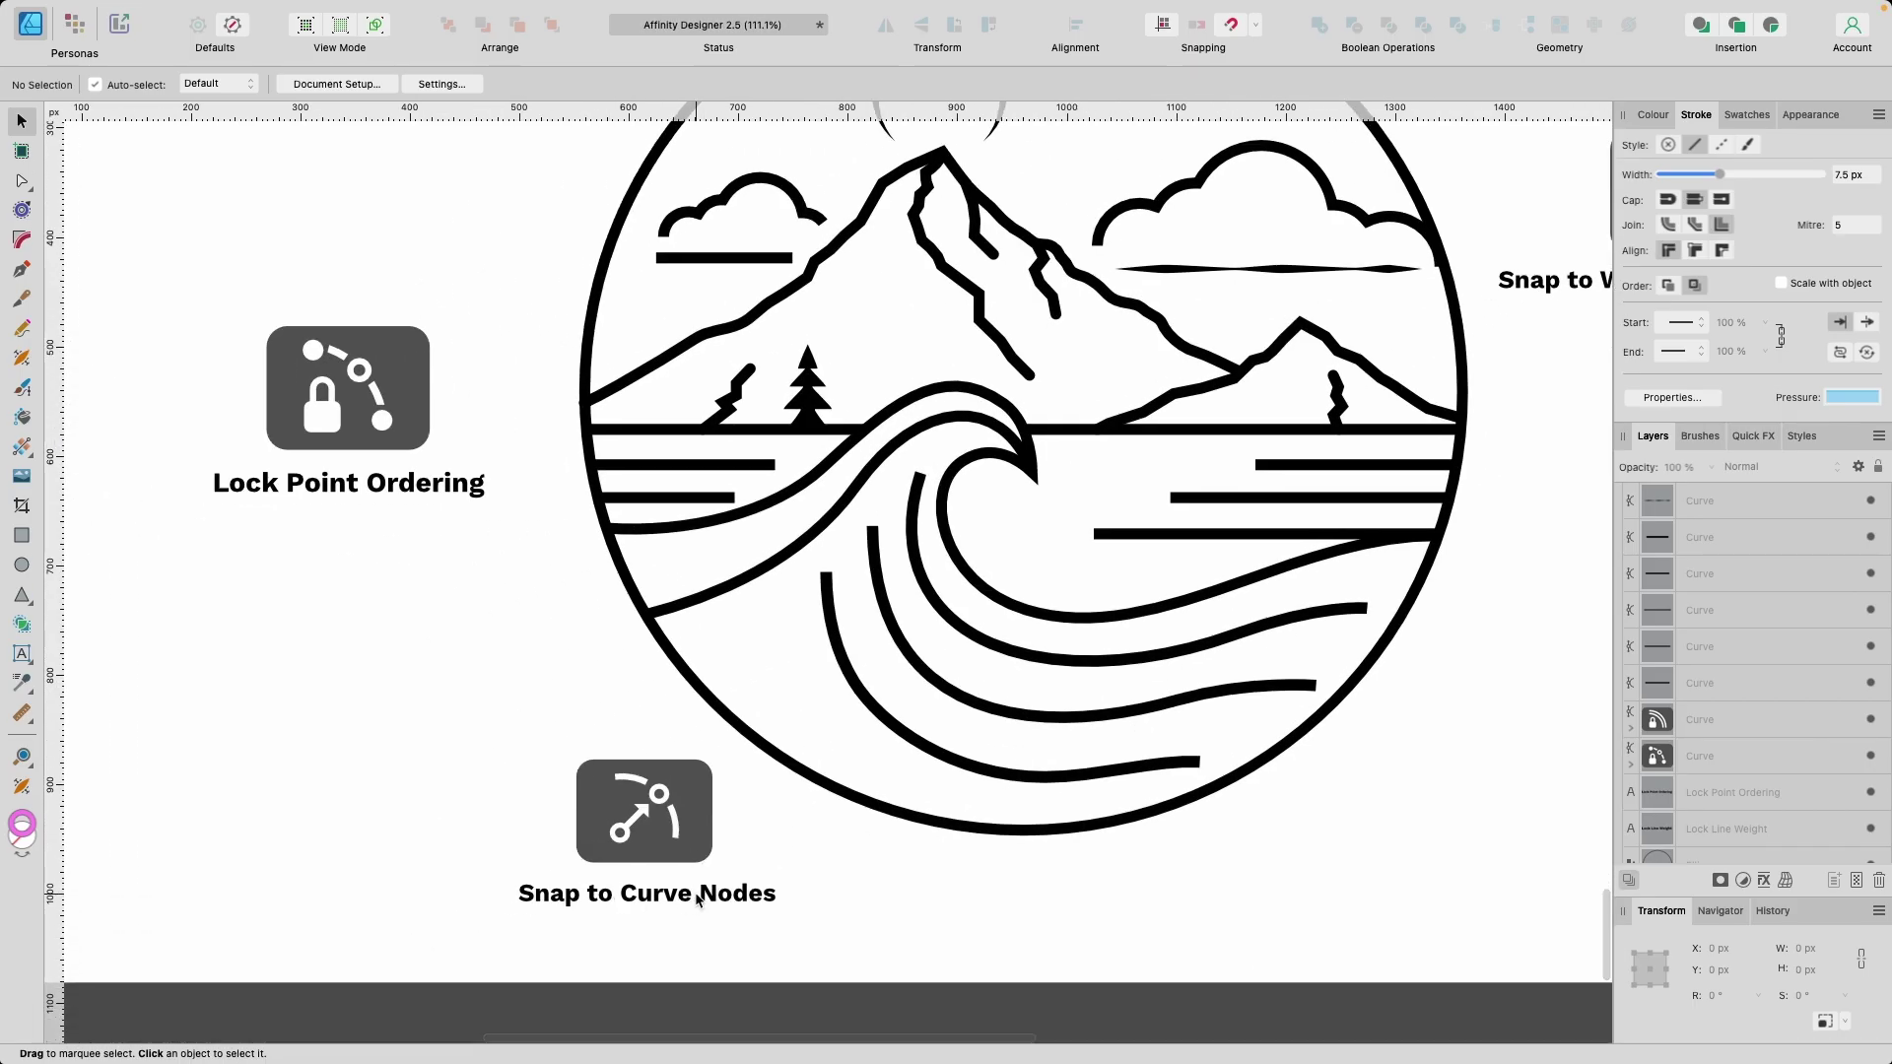
pyautogui.scroll(4, 869, 819)
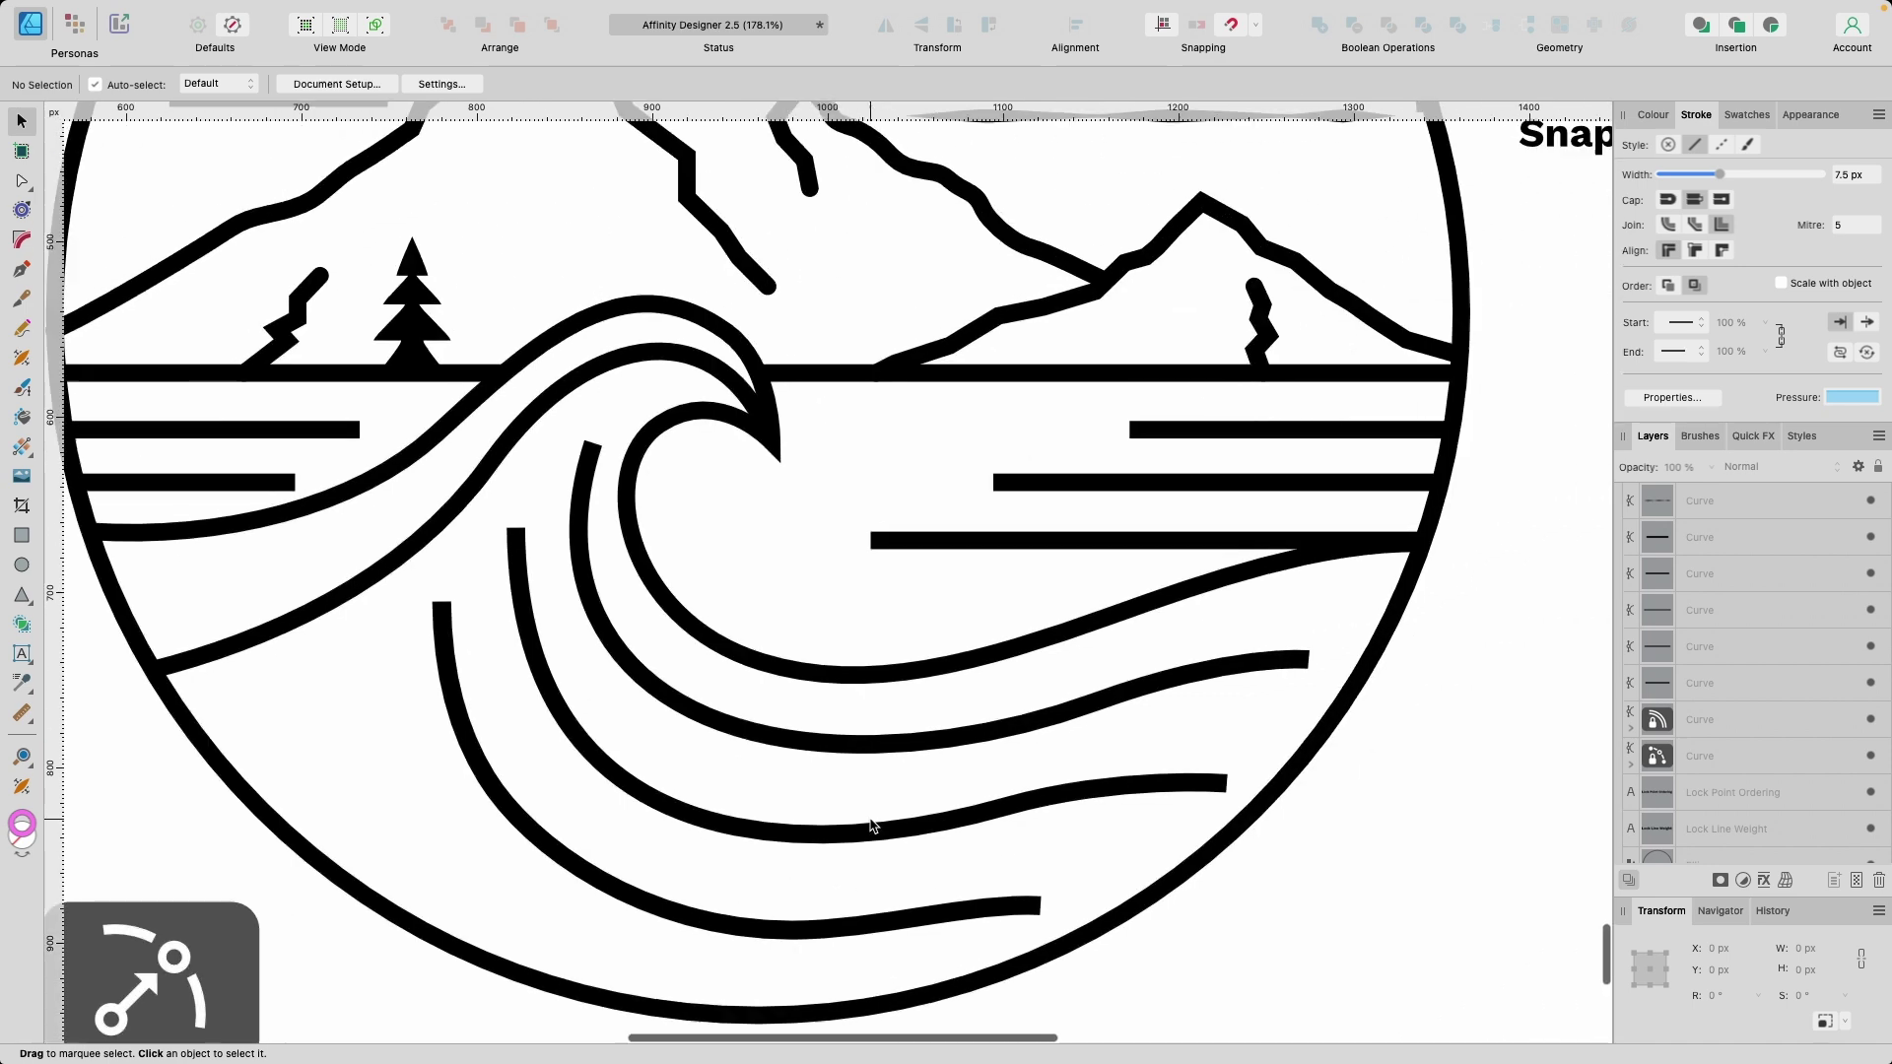
pyautogui.click(884, 738)
pyautogui.click(558, 716)
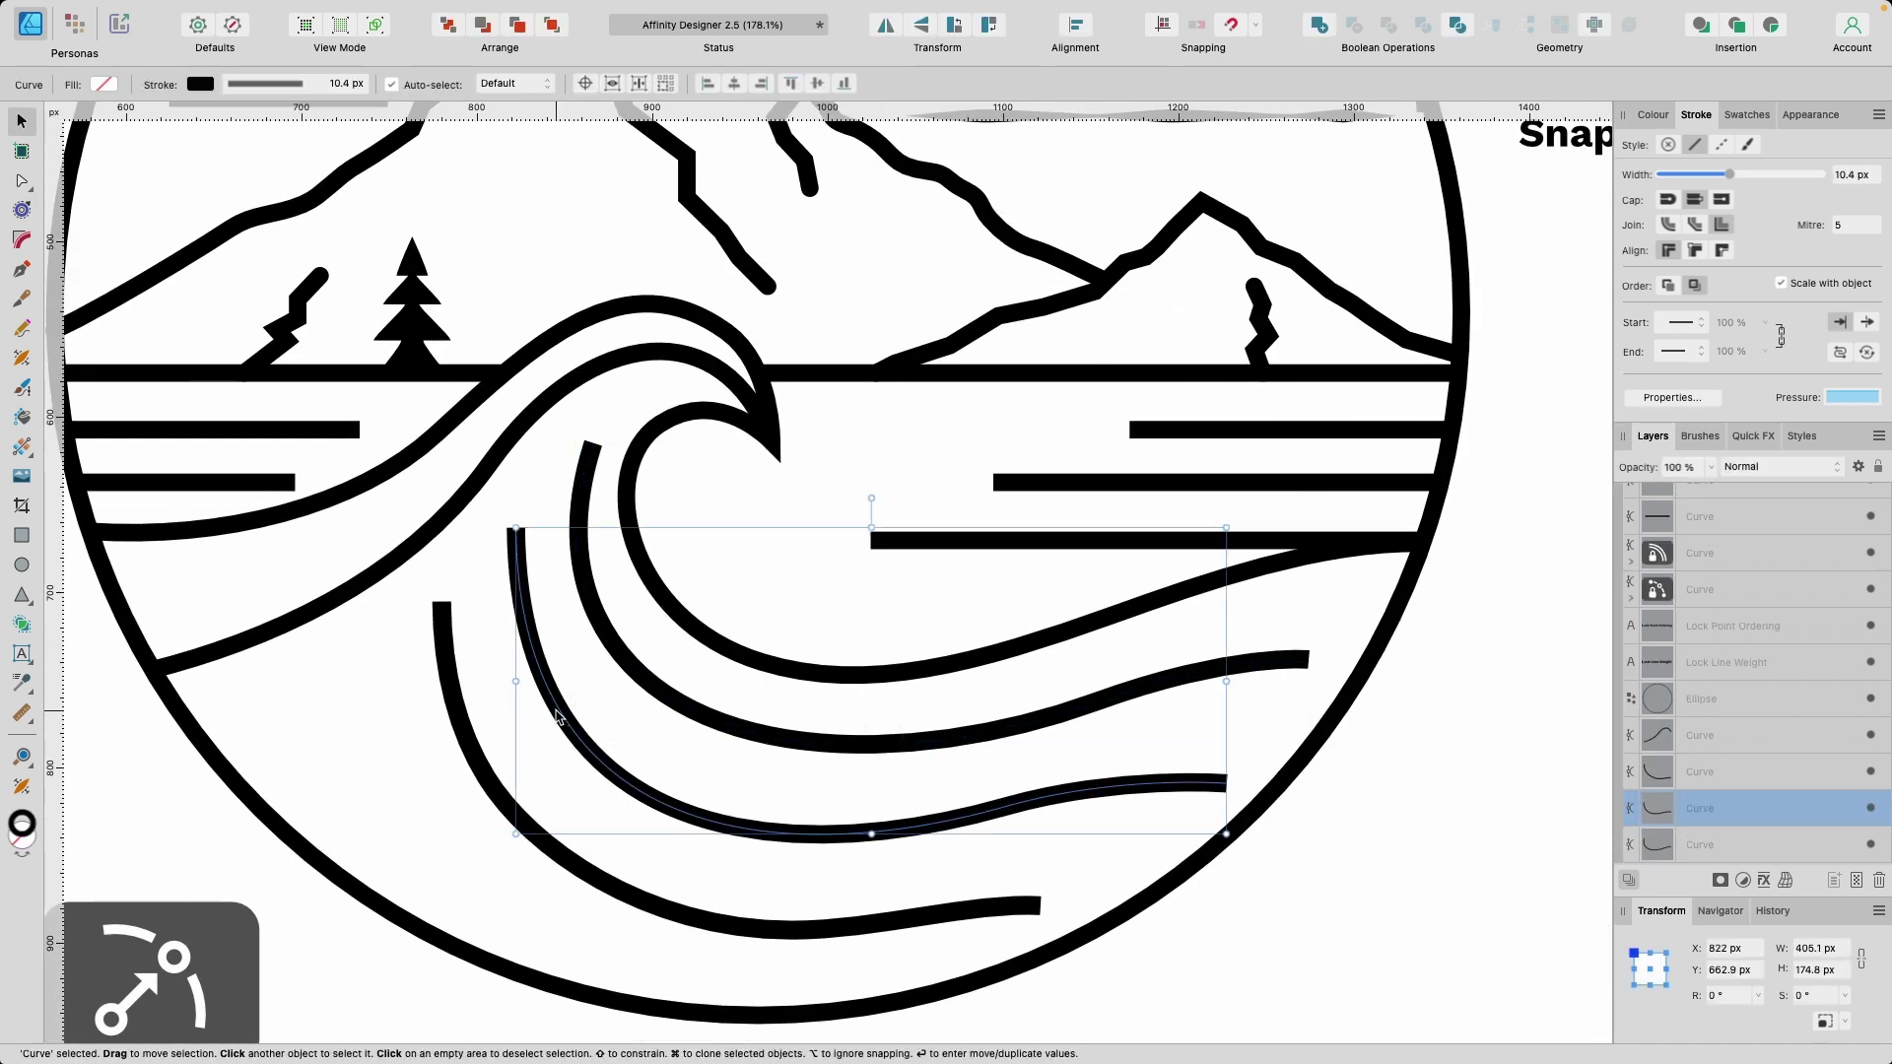
pyautogui.click(711, 714)
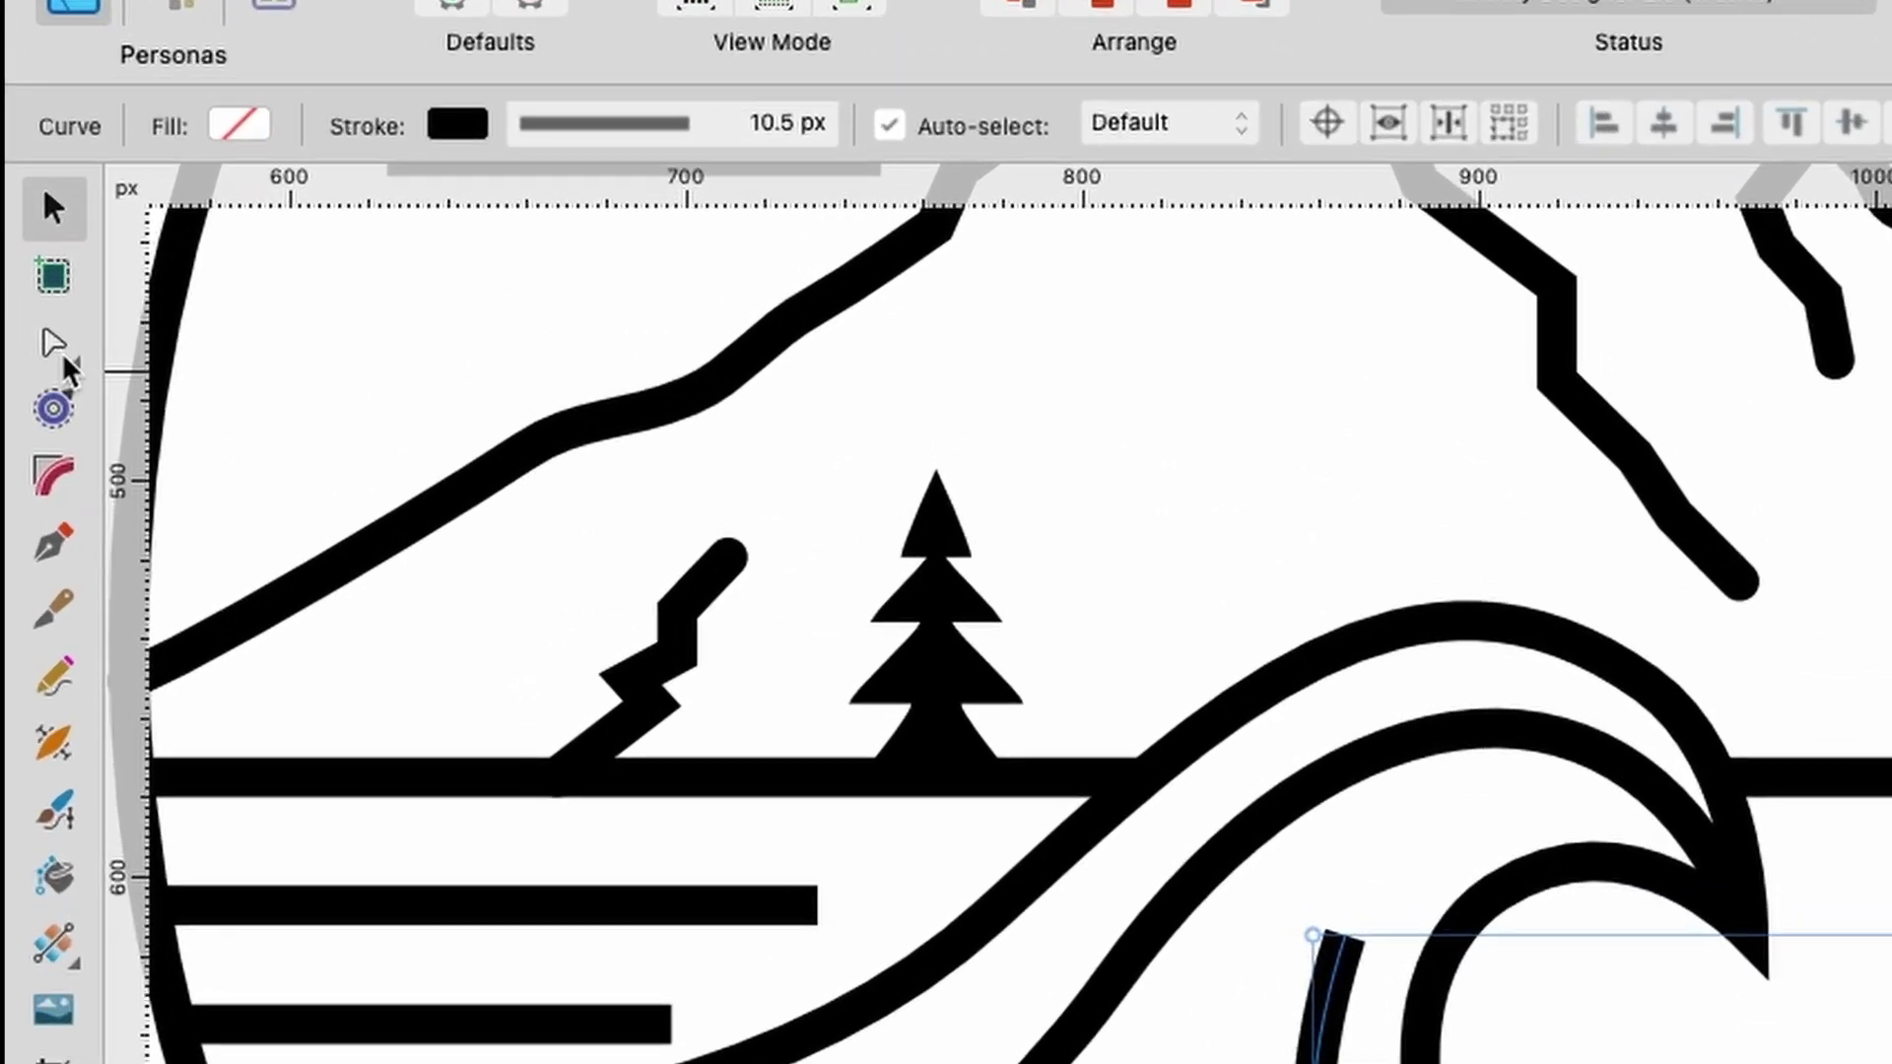
pyautogui.click(22, 183)
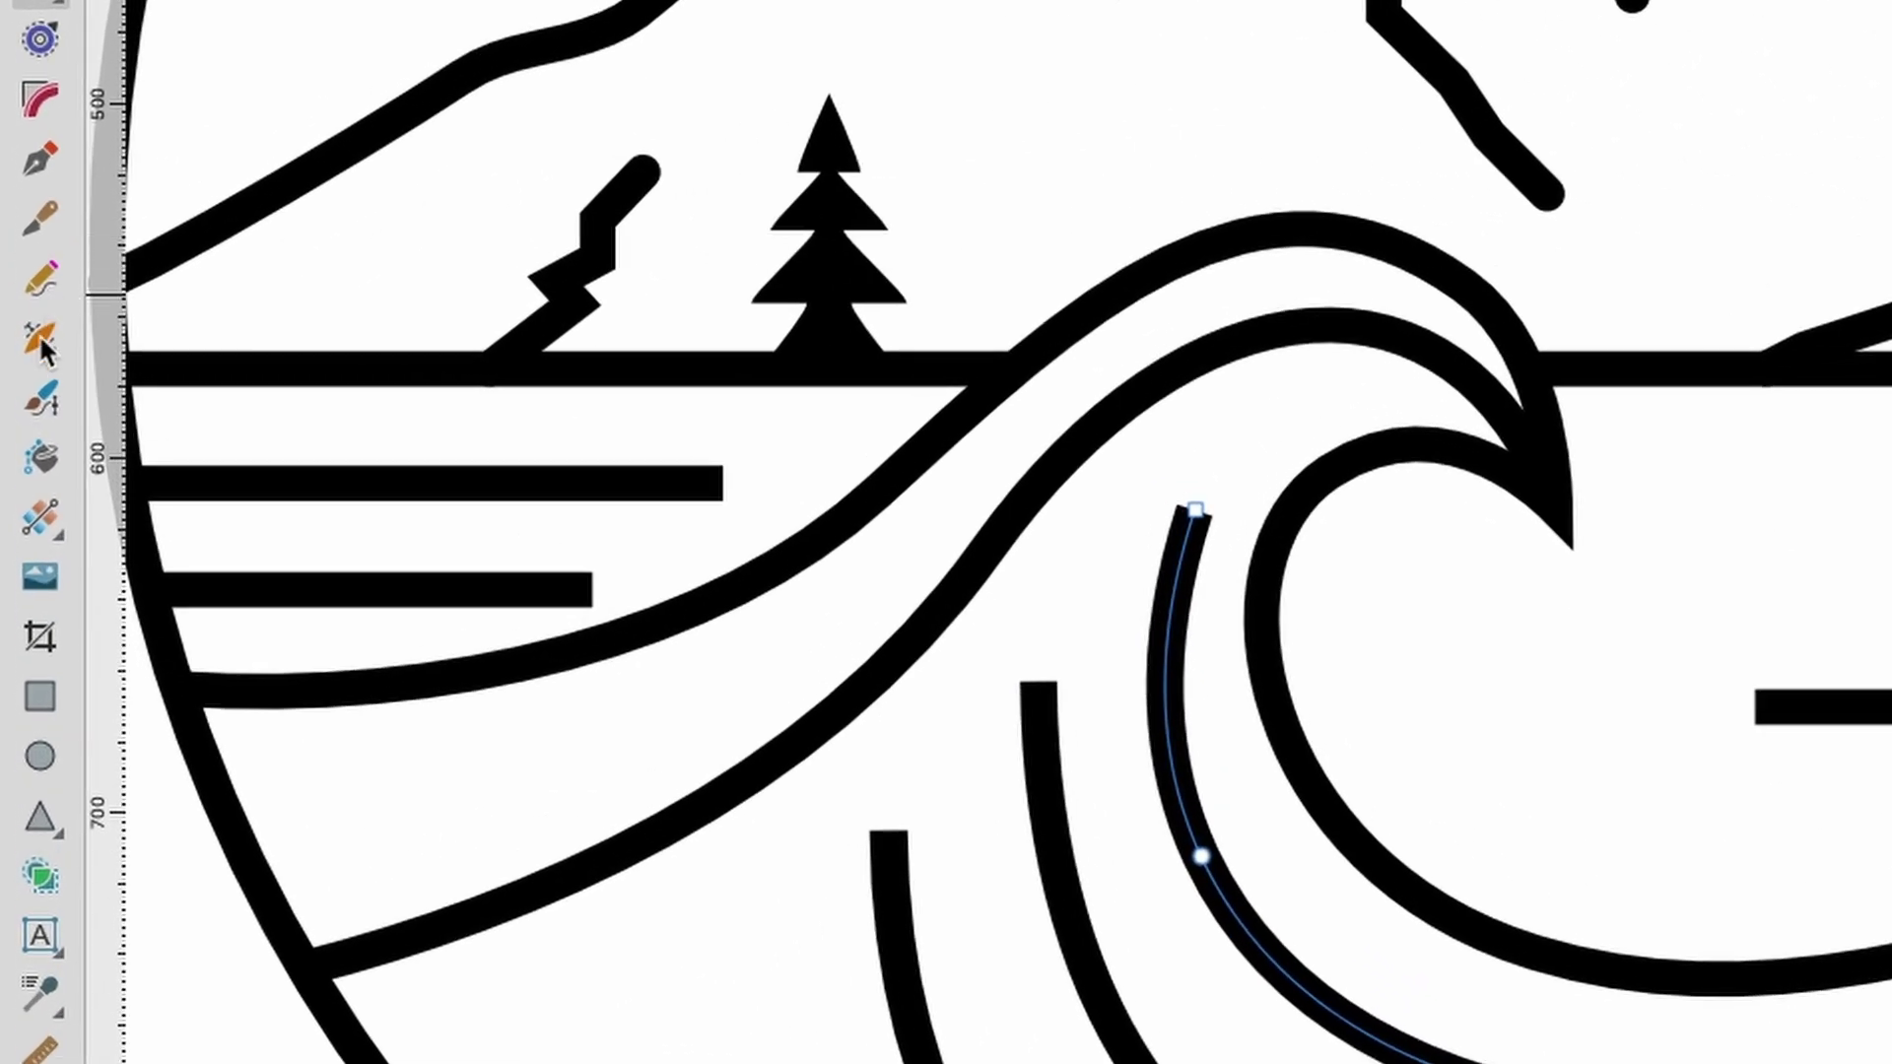
pyautogui.click(42, 343)
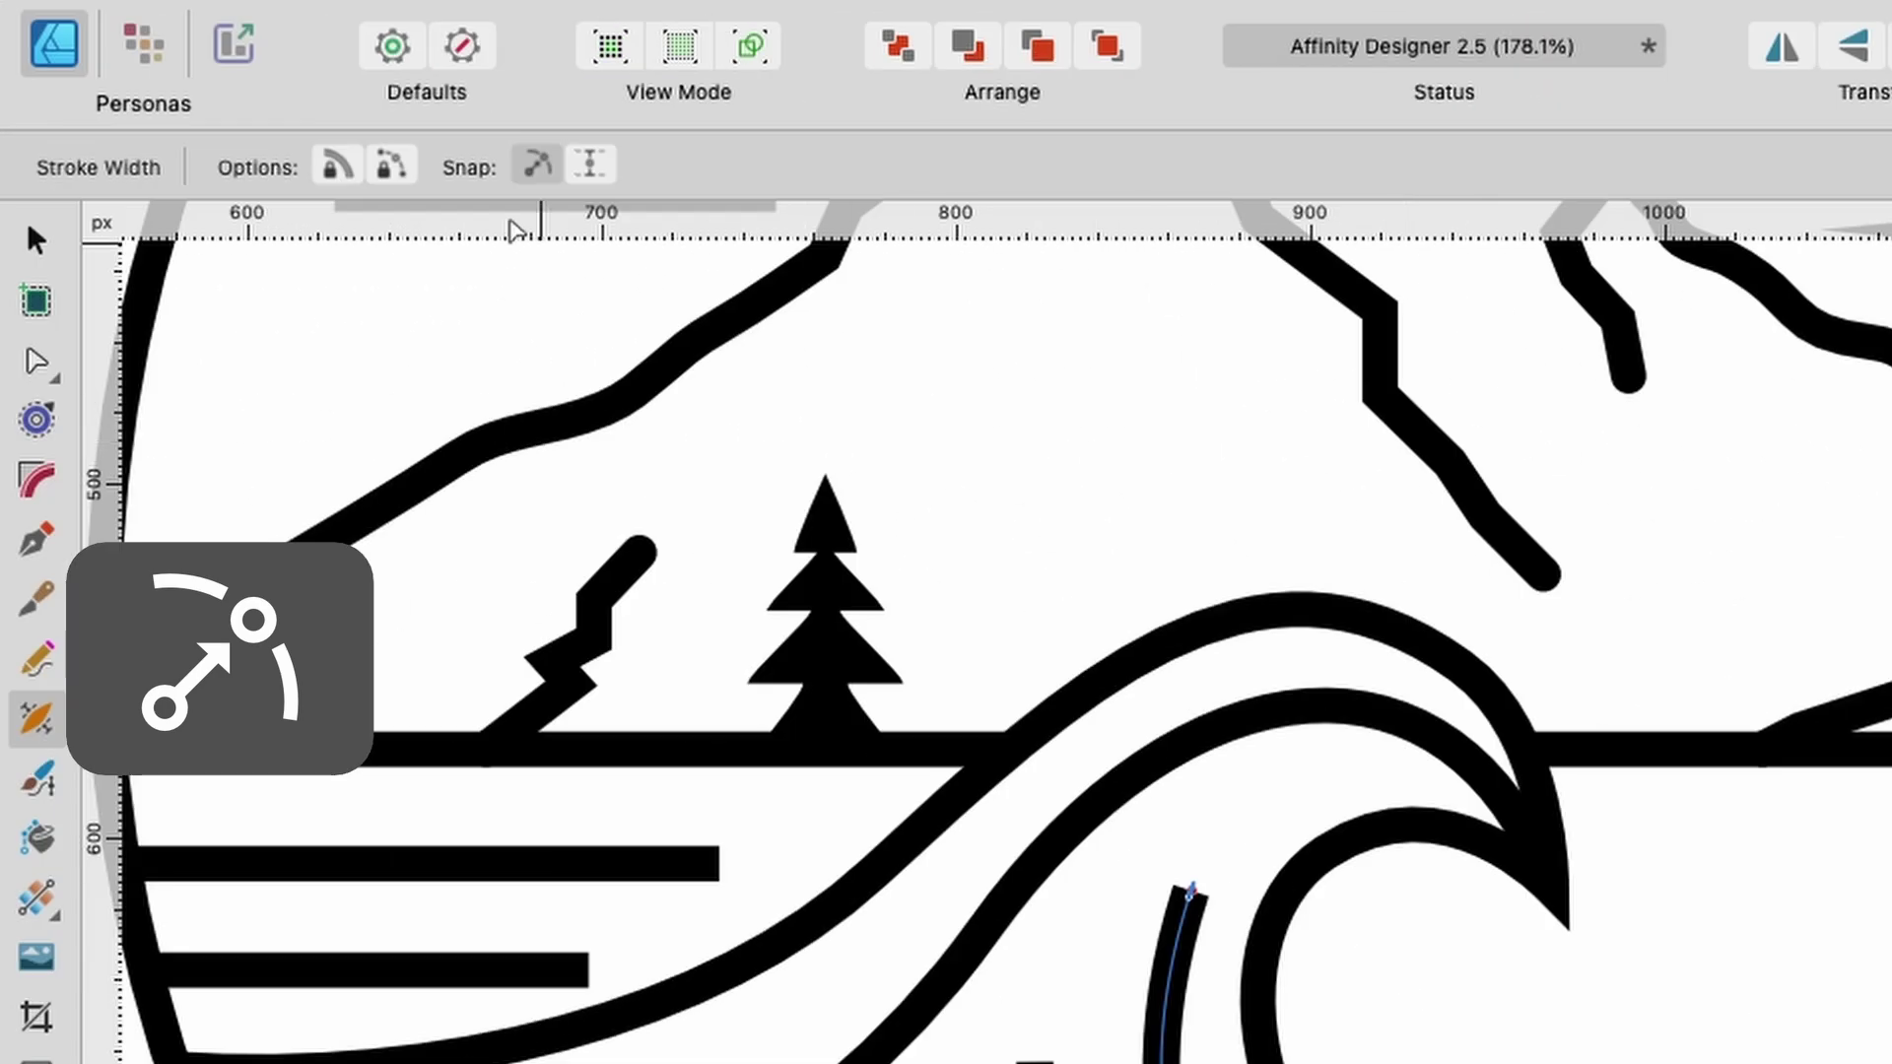
pyautogui.click(333, 174)
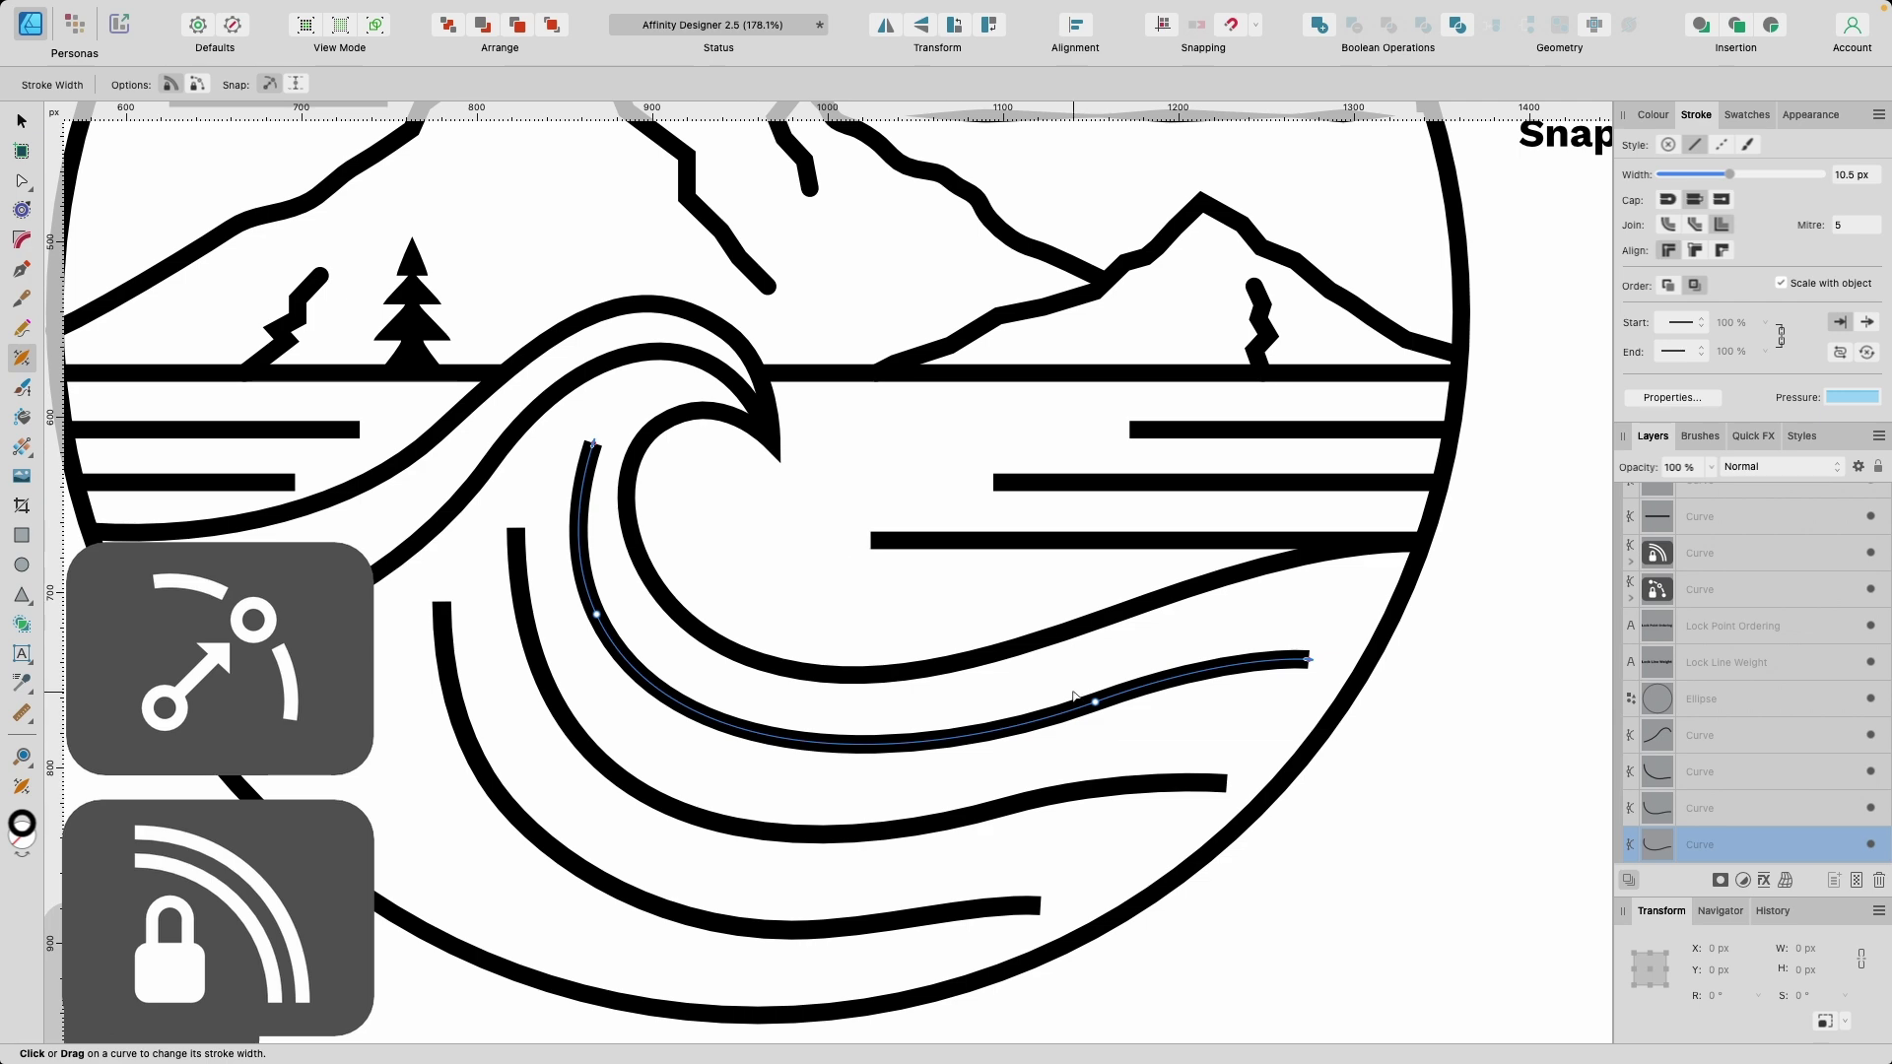
# Add a width point near each inner node of the uppermost open wave line and taper both of its ends to points.
pyautogui.scroll(5, 1074, 696)
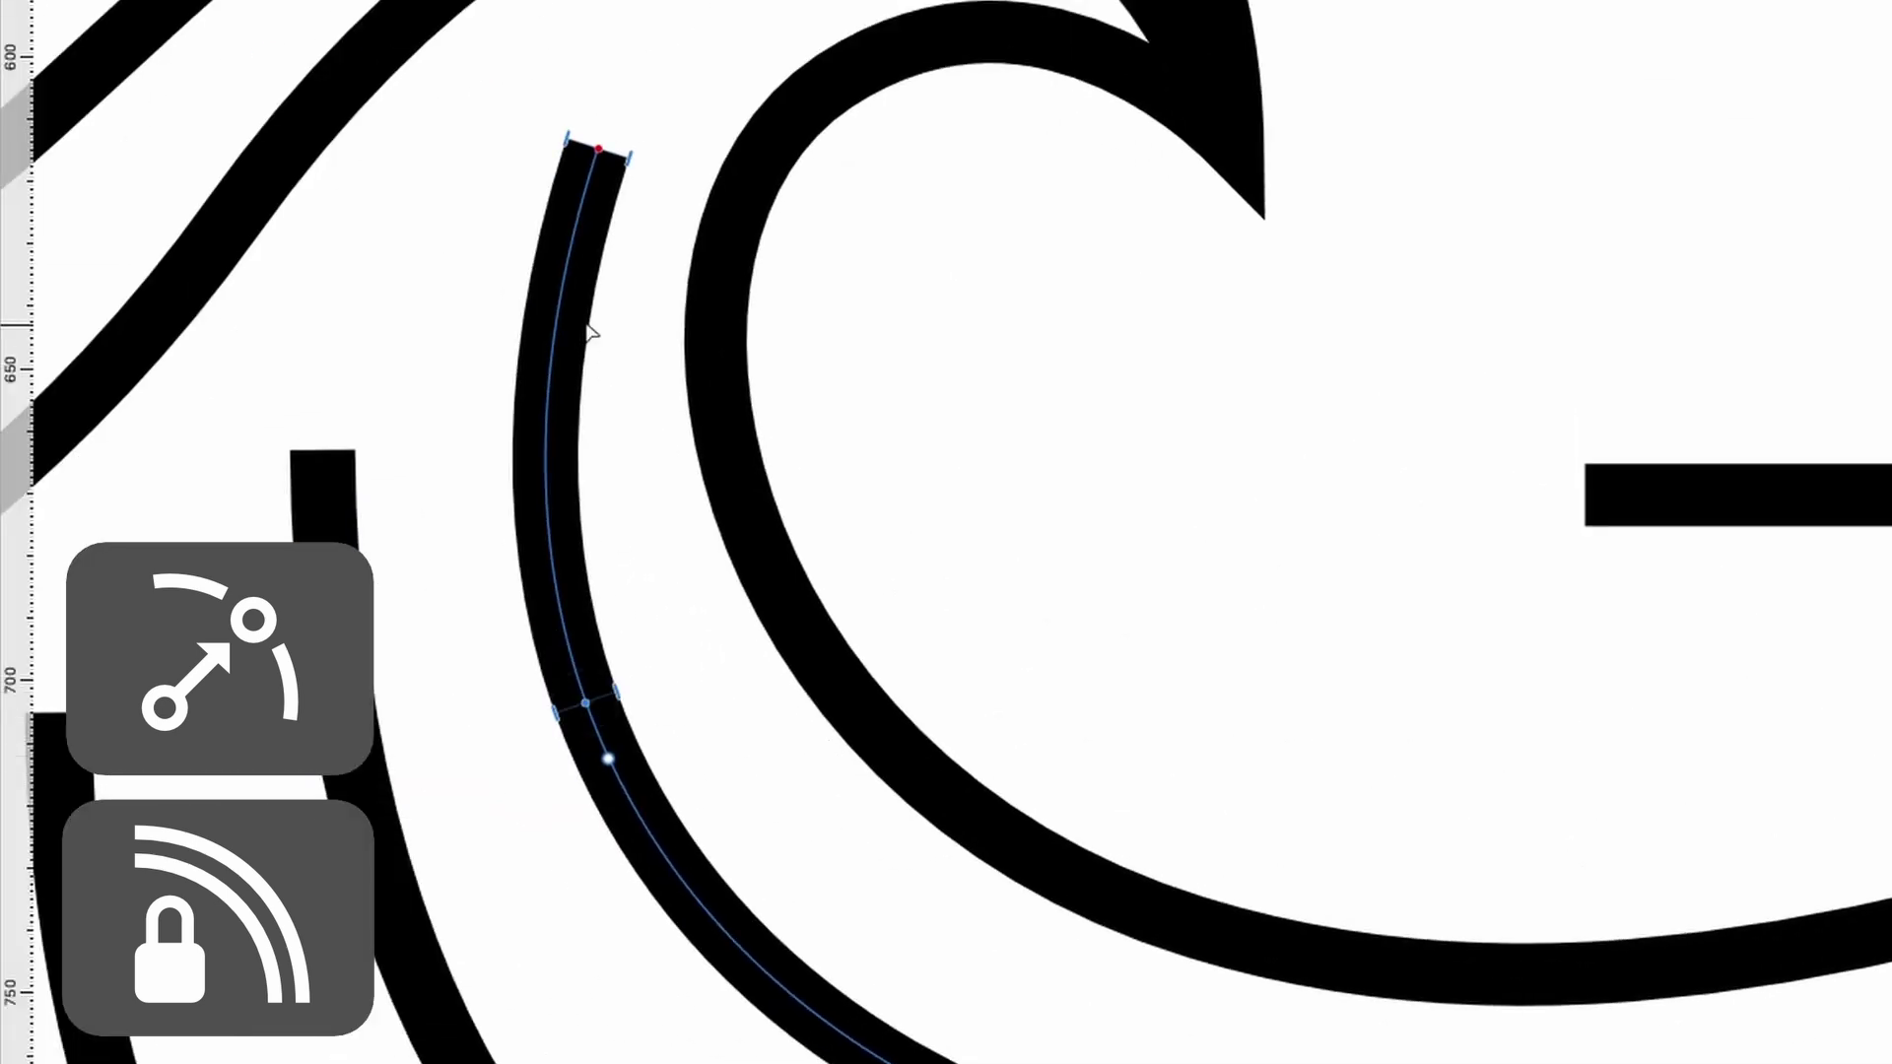
pyautogui.scroll(-1, 717, 274)
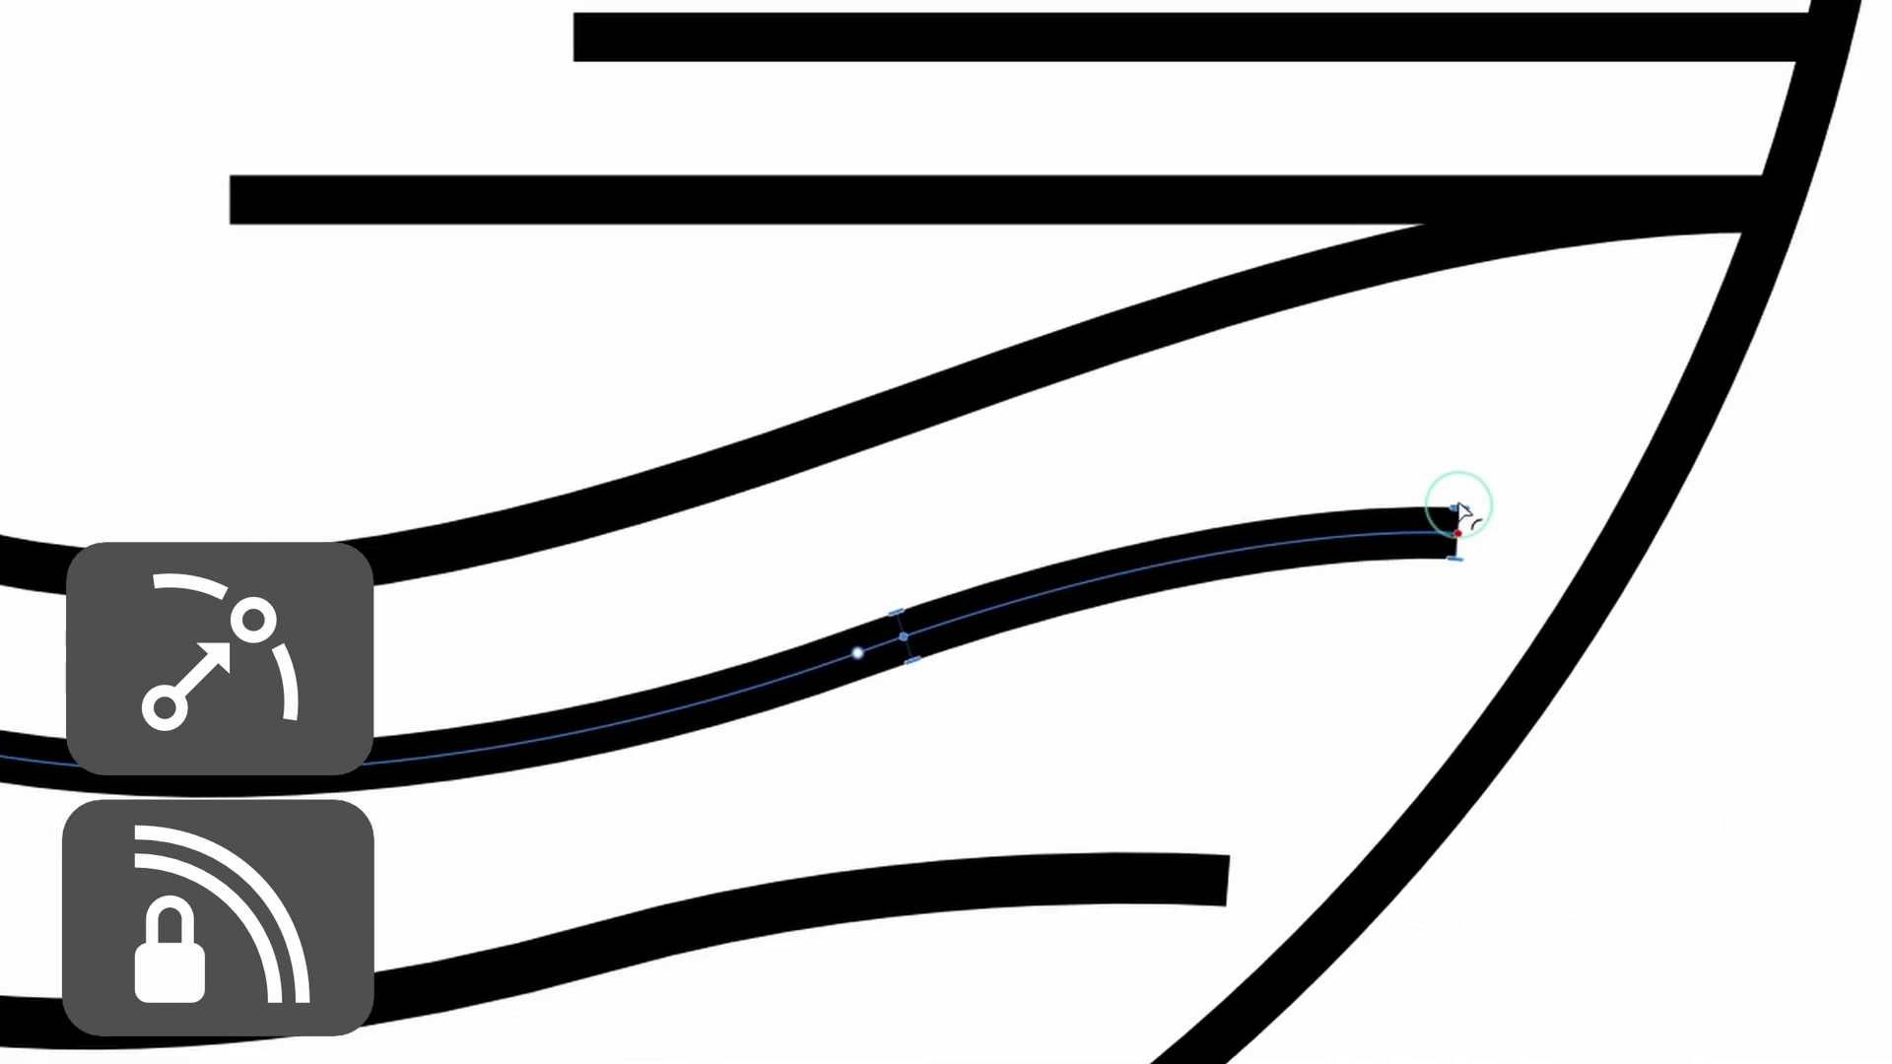
pyautogui.moveTo(1458, 507); pyautogui.dragTo(1449, 659)
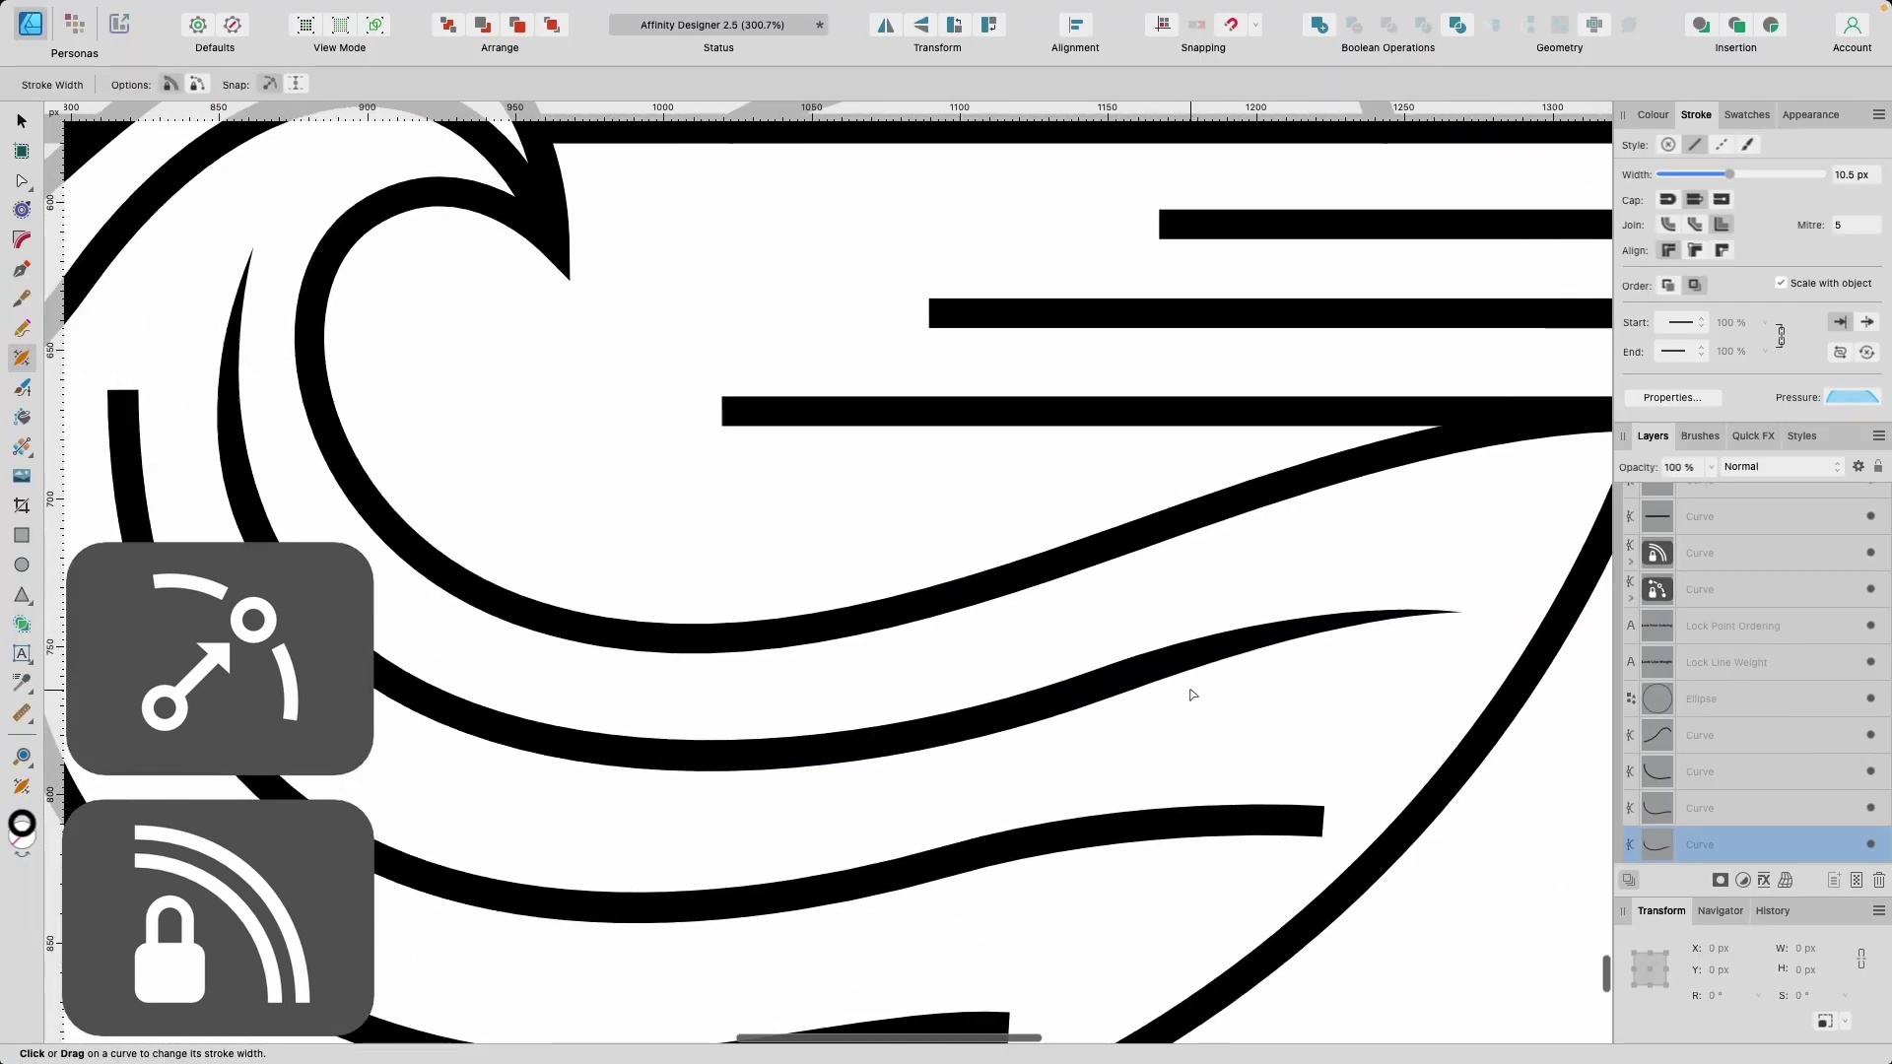
# Snap the two inner width points of the uppermost open wave line onto its neighbouring curve nodes.
pyautogui.scroll(2, 1191, 706)
pyautogui.moveTo(1111, 615); pyautogui.dragTo(1069, 626)
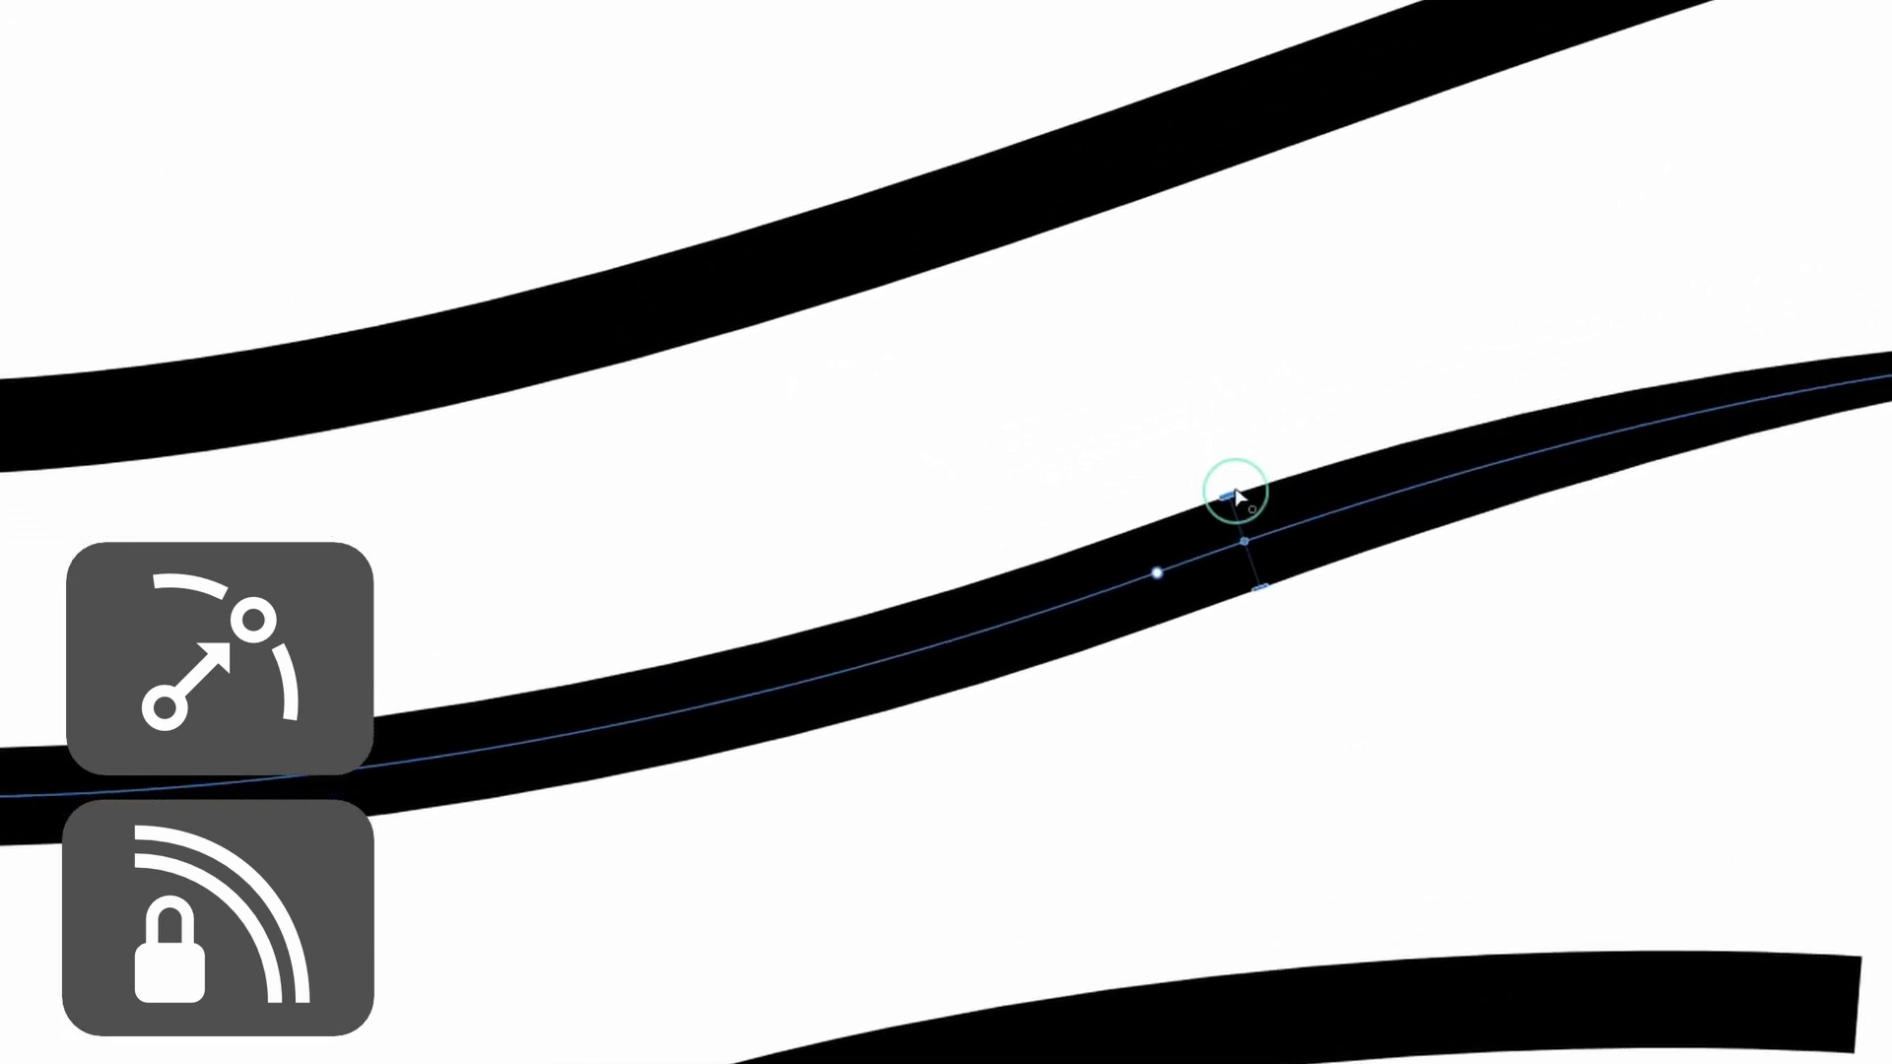
pyautogui.moveTo(1161, 515)
pyautogui.mouseDown()
pyautogui.moveTo(1322, 448)
pyautogui.moveTo(1186, 440)
pyautogui.moveTo(1415, 380)
pyautogui.moveTo(1221, 397)
pyautogui.moveTo(1360, 393)
pyautogui.moveTo(1145, 451)
pyautogui.moveTo(1340, 366)
pyautogui.moveTo(1119, 435)
pyautogui.mouseUp()
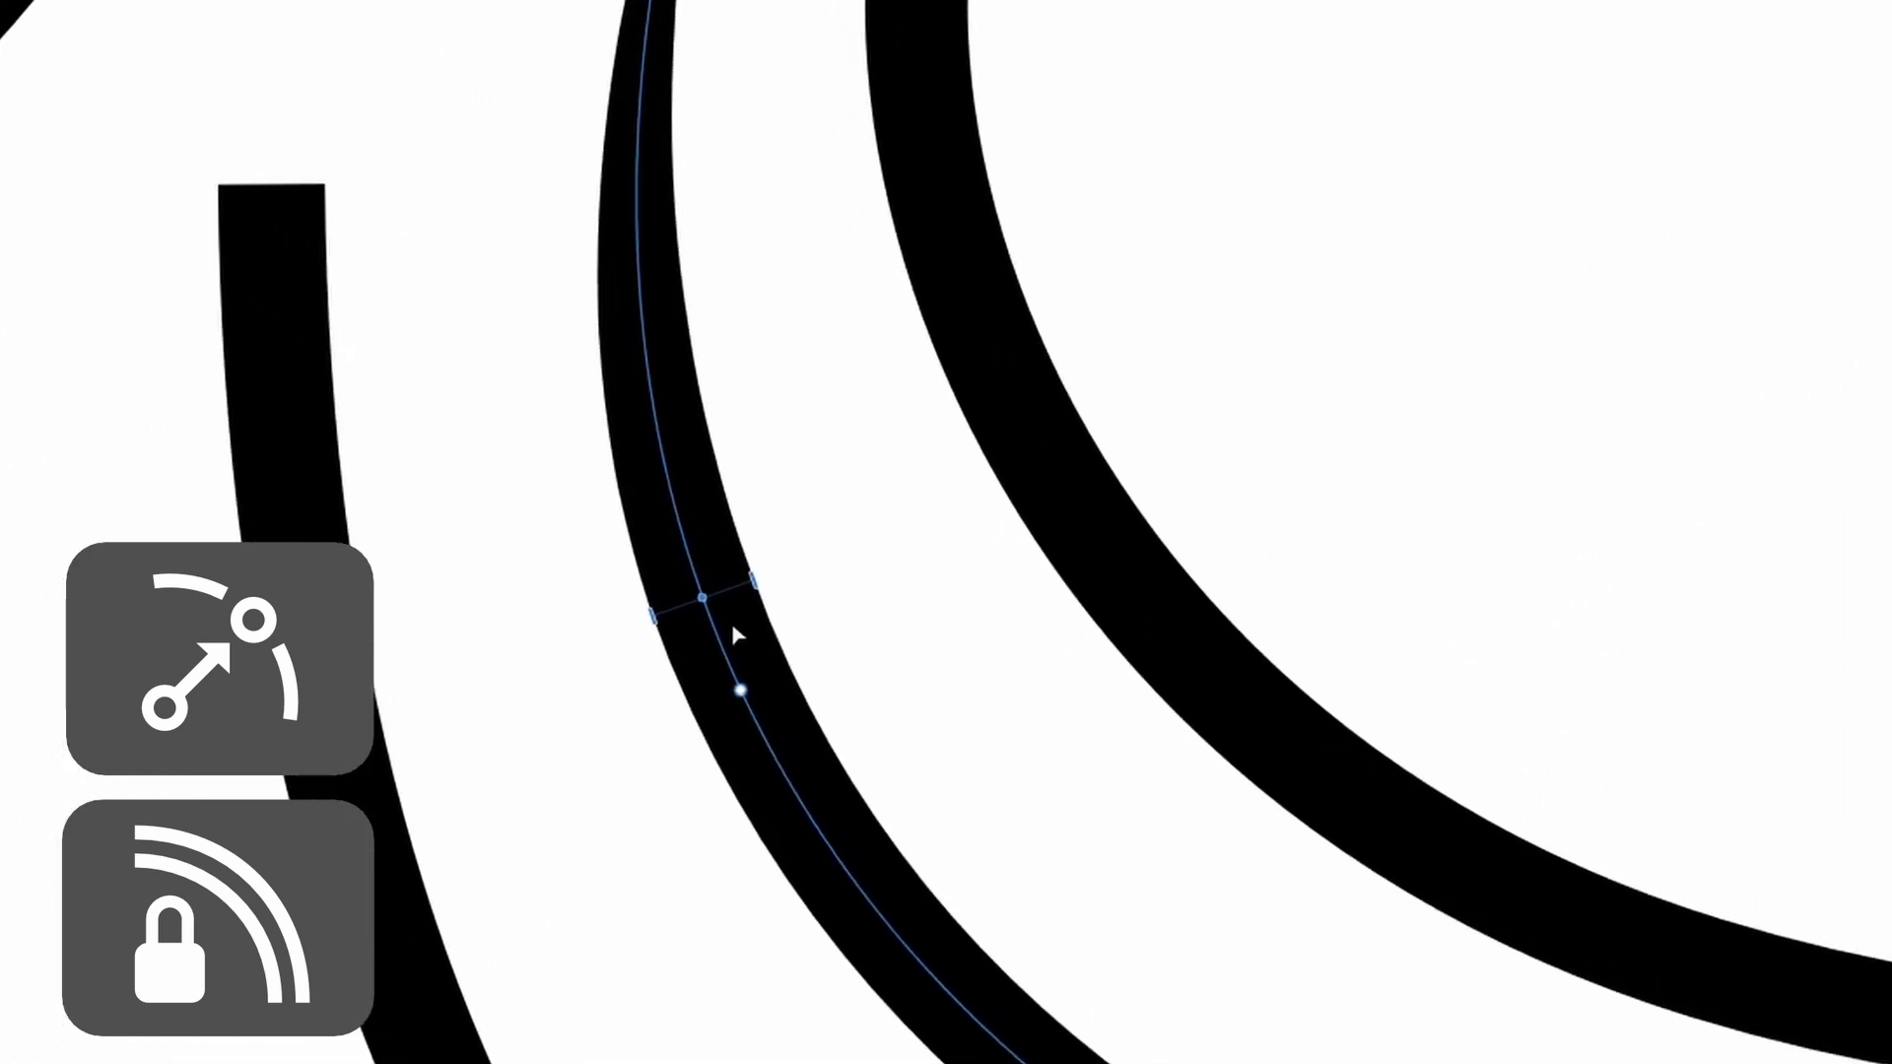
pyautogui.moveTo(753, 590); pyautogui.dragTo(856, 662)
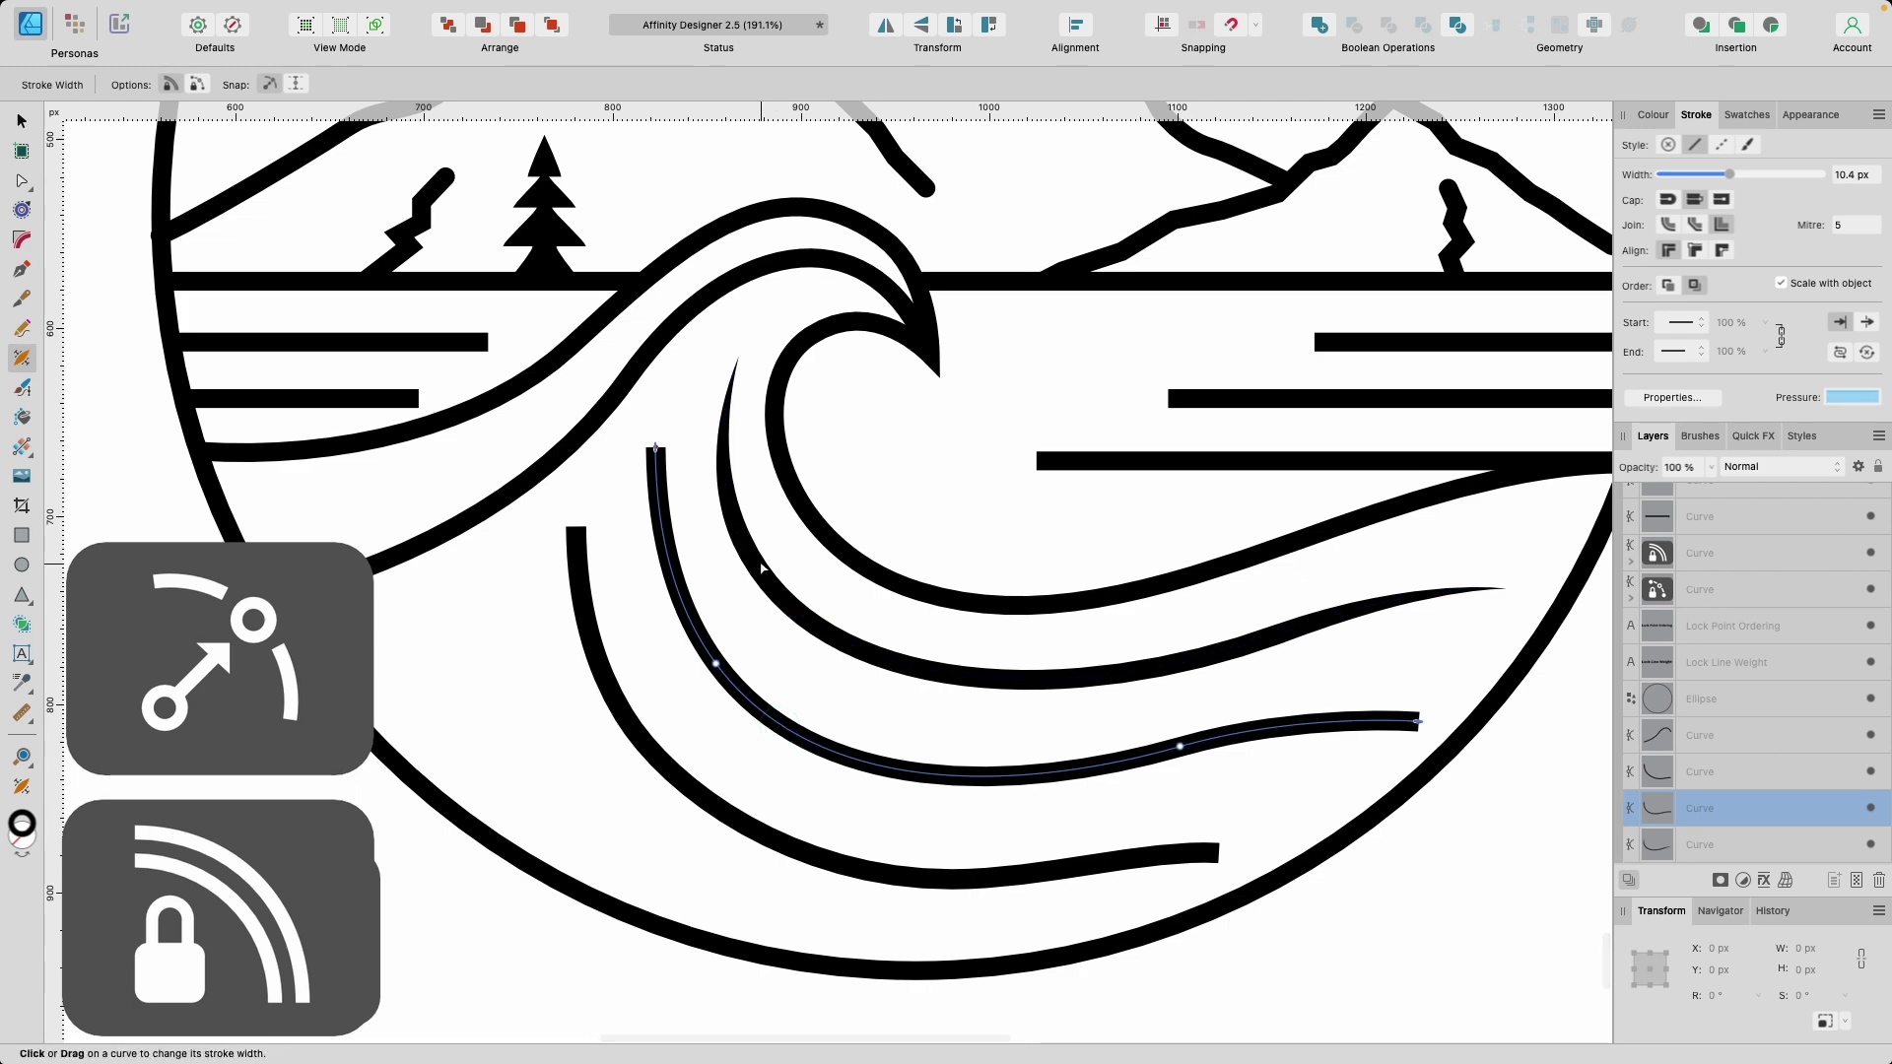
# Taper both ends of the middle open wave line to points, with its inner width points placed at the curve nodes.
pyautogui.scroll(2, 781, 667)
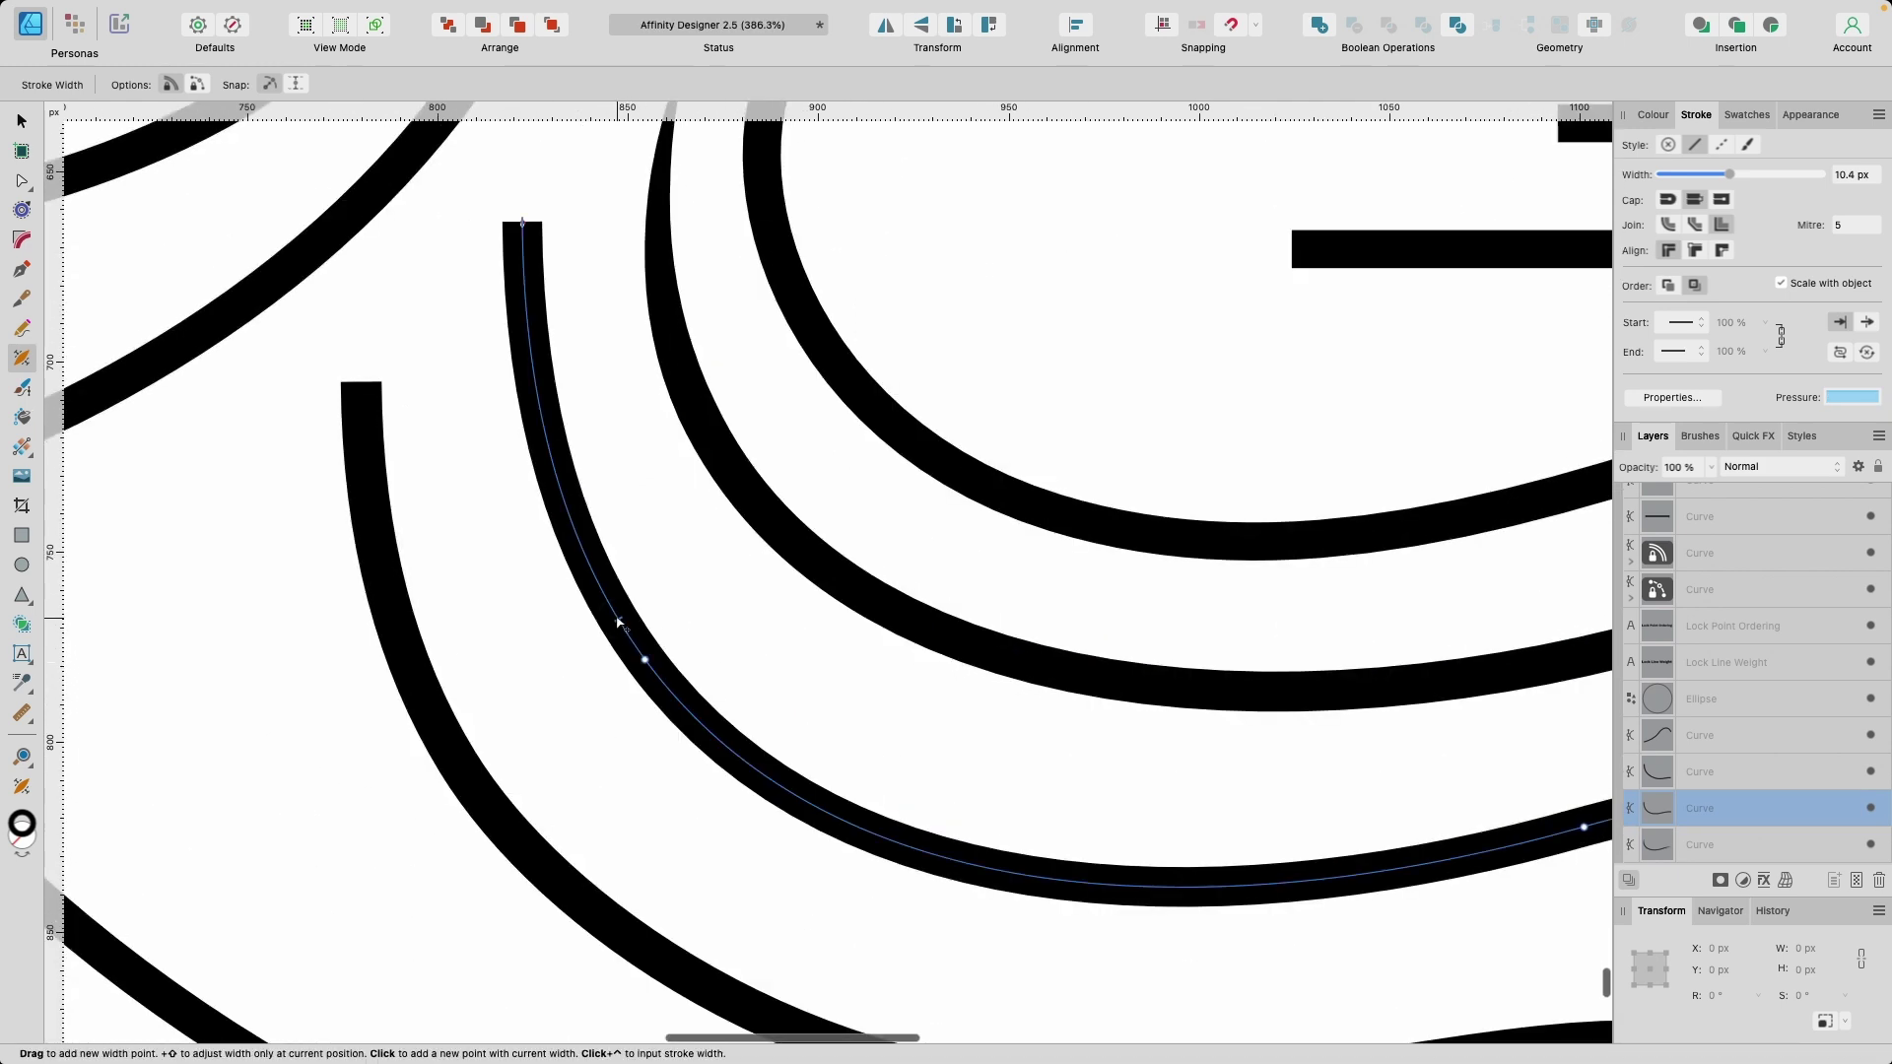
pyautogui.scroll(2, 618, 623)
pyautogui.scroll(-3, 618, 623)
pyautogui.hscroll(3, 617, 622)
pyautogui.hscroll(5, 1406, 541)
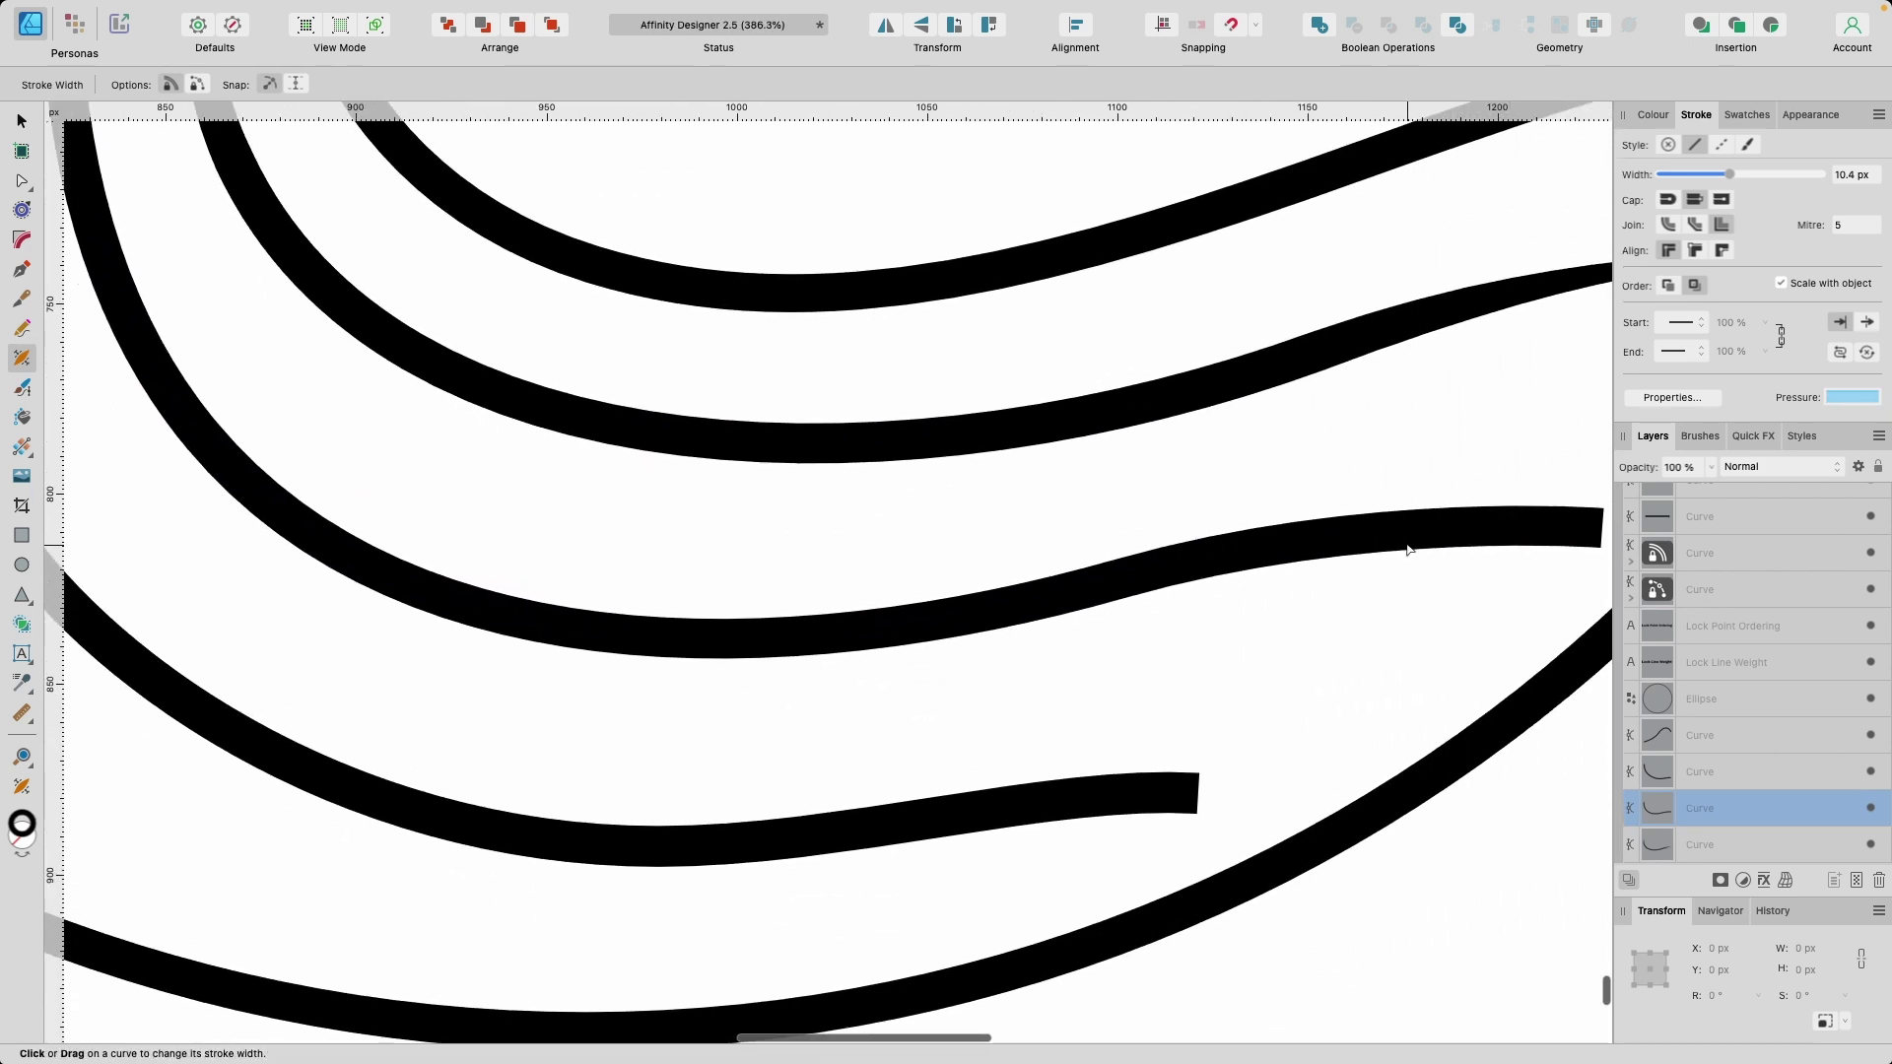
pyautogui.moveTo(1499, 512); pyautogui.dragTo(1521, 541)
pyautogui.moveTo(1022, 515)
pyautogui.mouseDown()
pyautogui.moveTo(1056, 549)
pyautogui.moveTo(1038, 552)
pyautogui.mouseUp()
pyautogui.hscroll(-5, 791, 371)
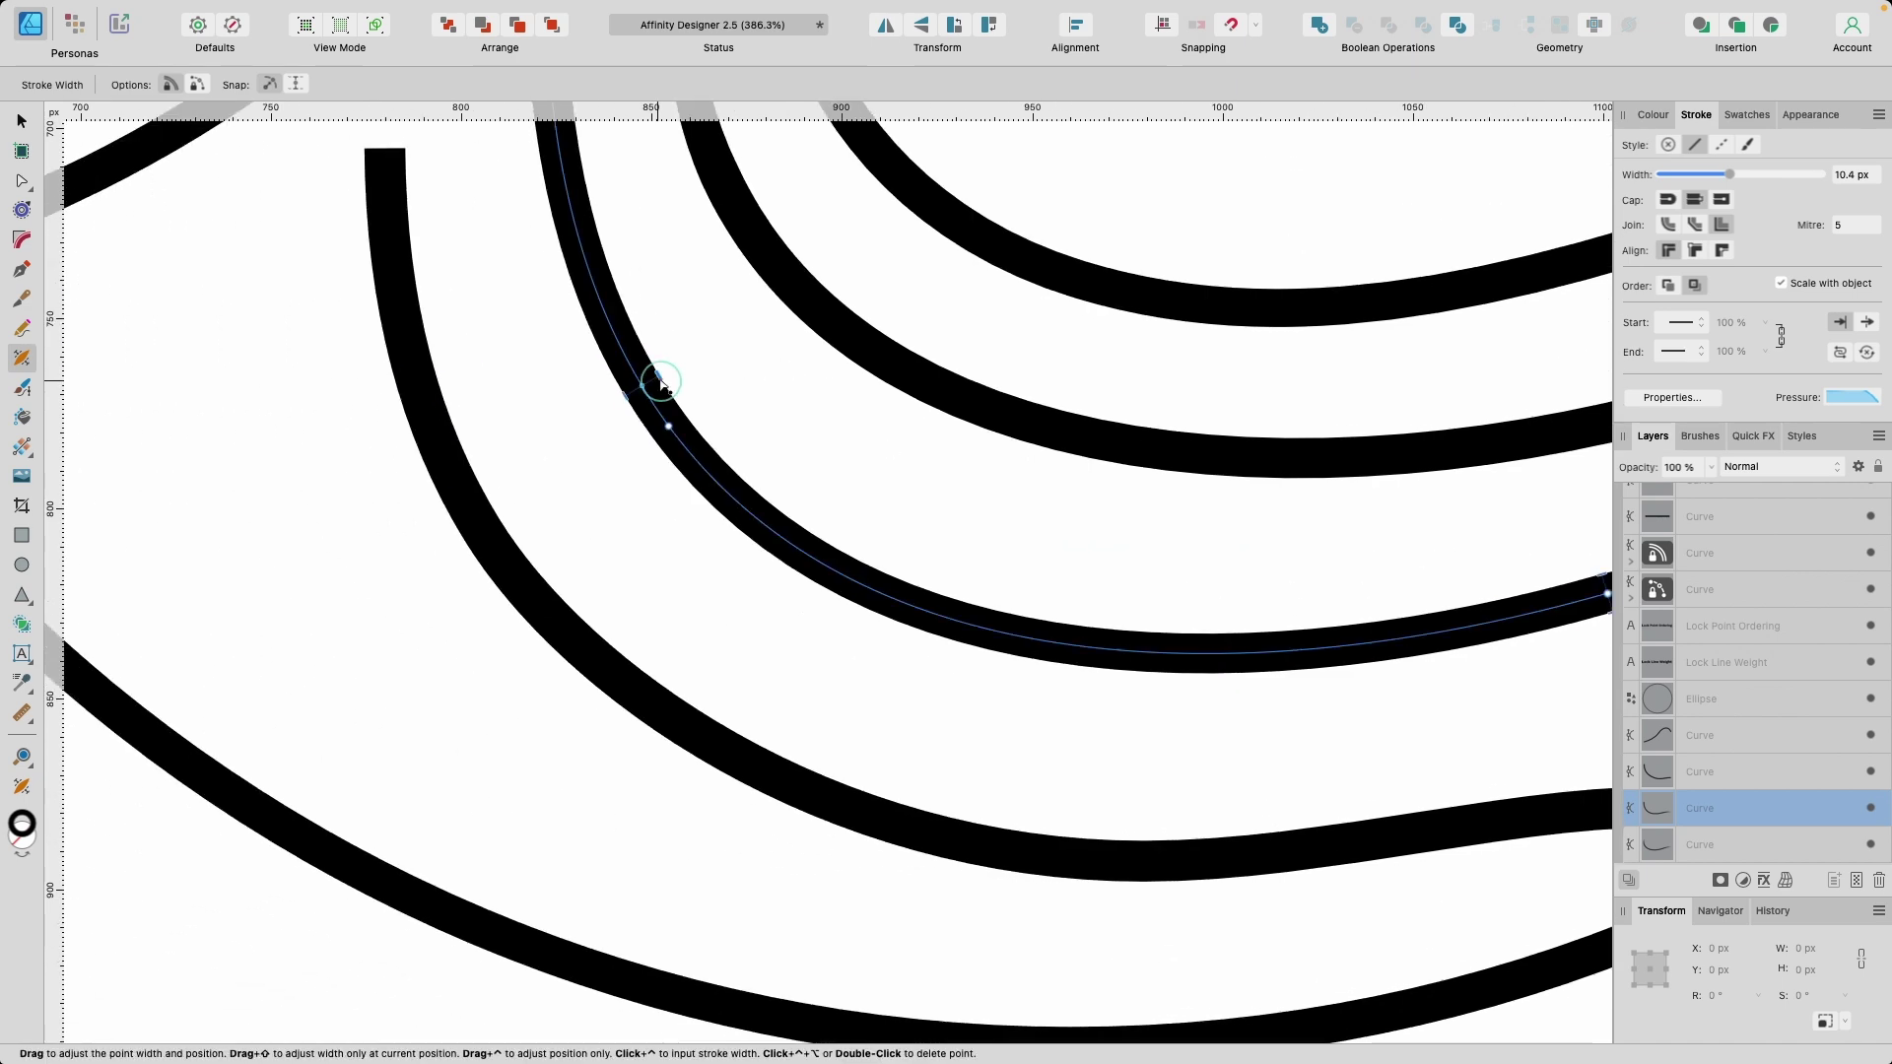
# Taper both ends of the lowest open wave line to points to match the two lines above it.
pyautogui.click(457, 499)
pyautogui.scroll(-3, 854, 690)
pyautogui.hscroll(3, 1060, 720)
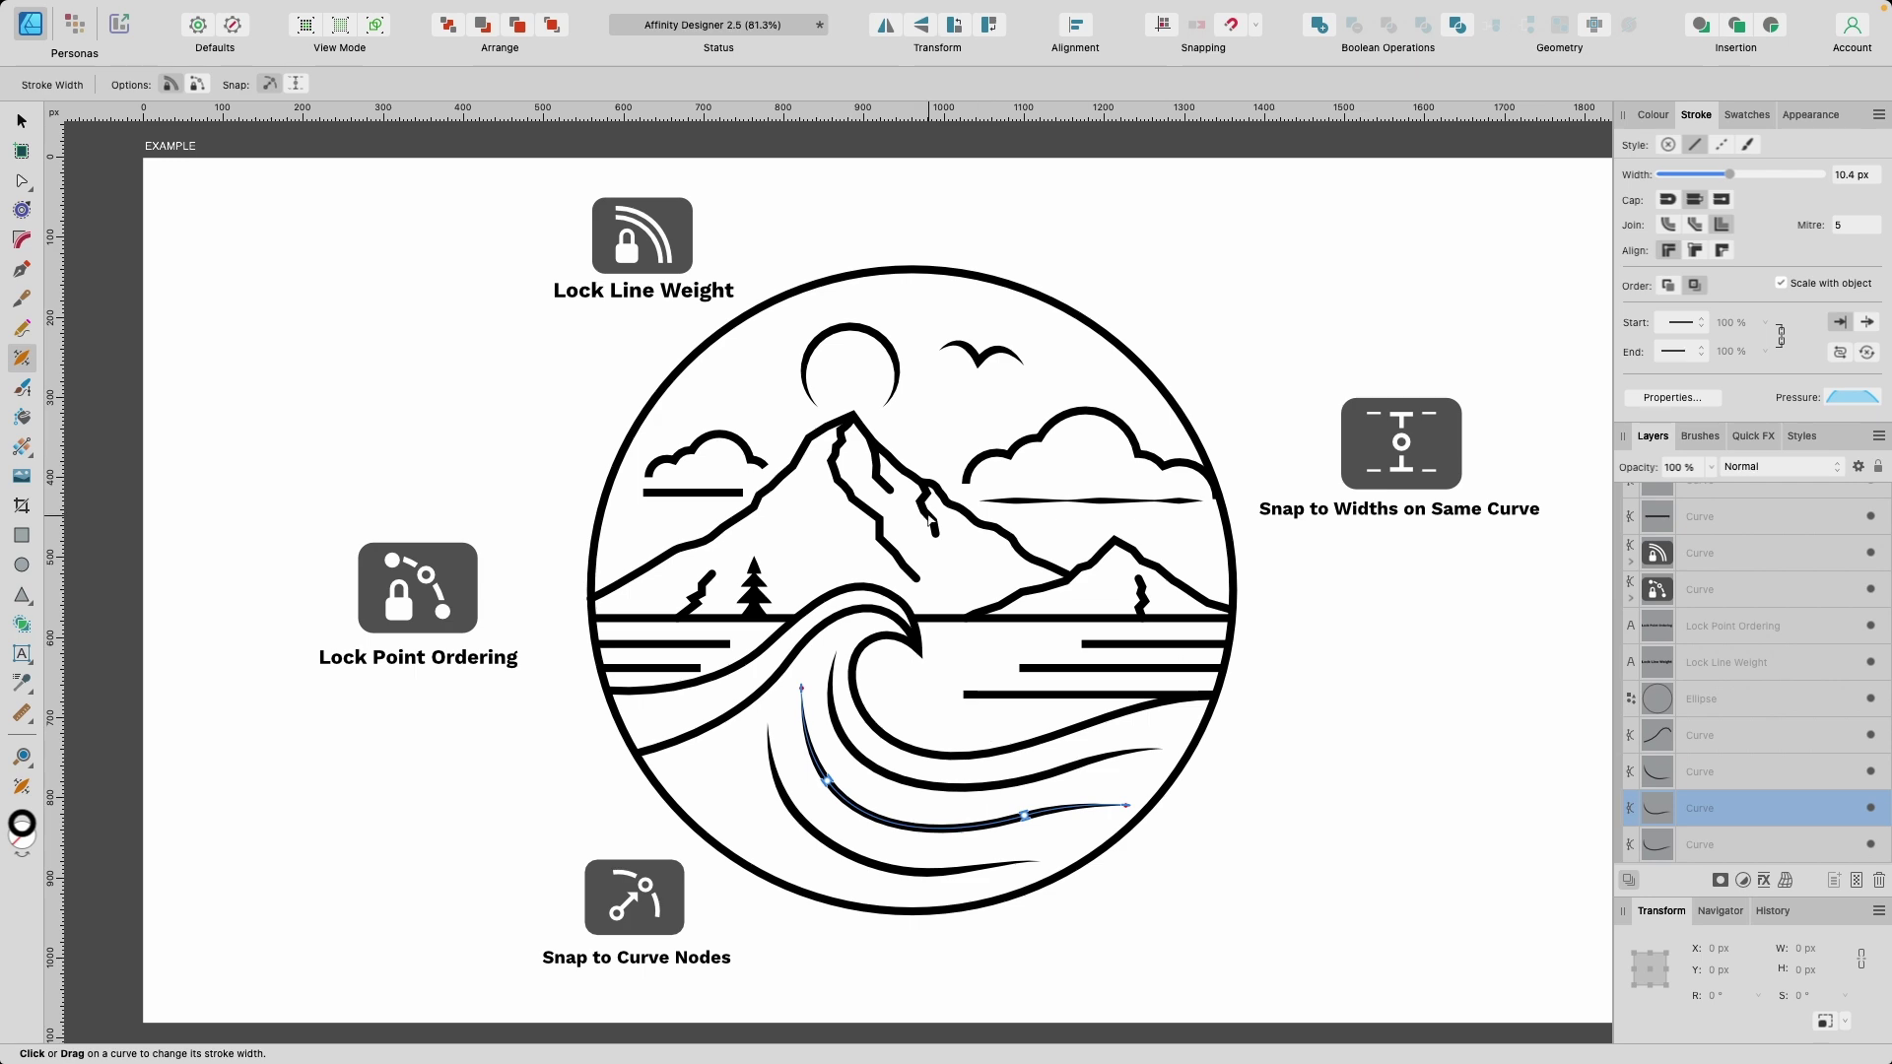
# Select the long crack line below the main mountain's peak and turn off Snap to Curve Nodes.
pyautogui.scroll(4, 929, 520)
pyautogui.scroll(2, 844, 567)
pyautogui.click(829, 584)
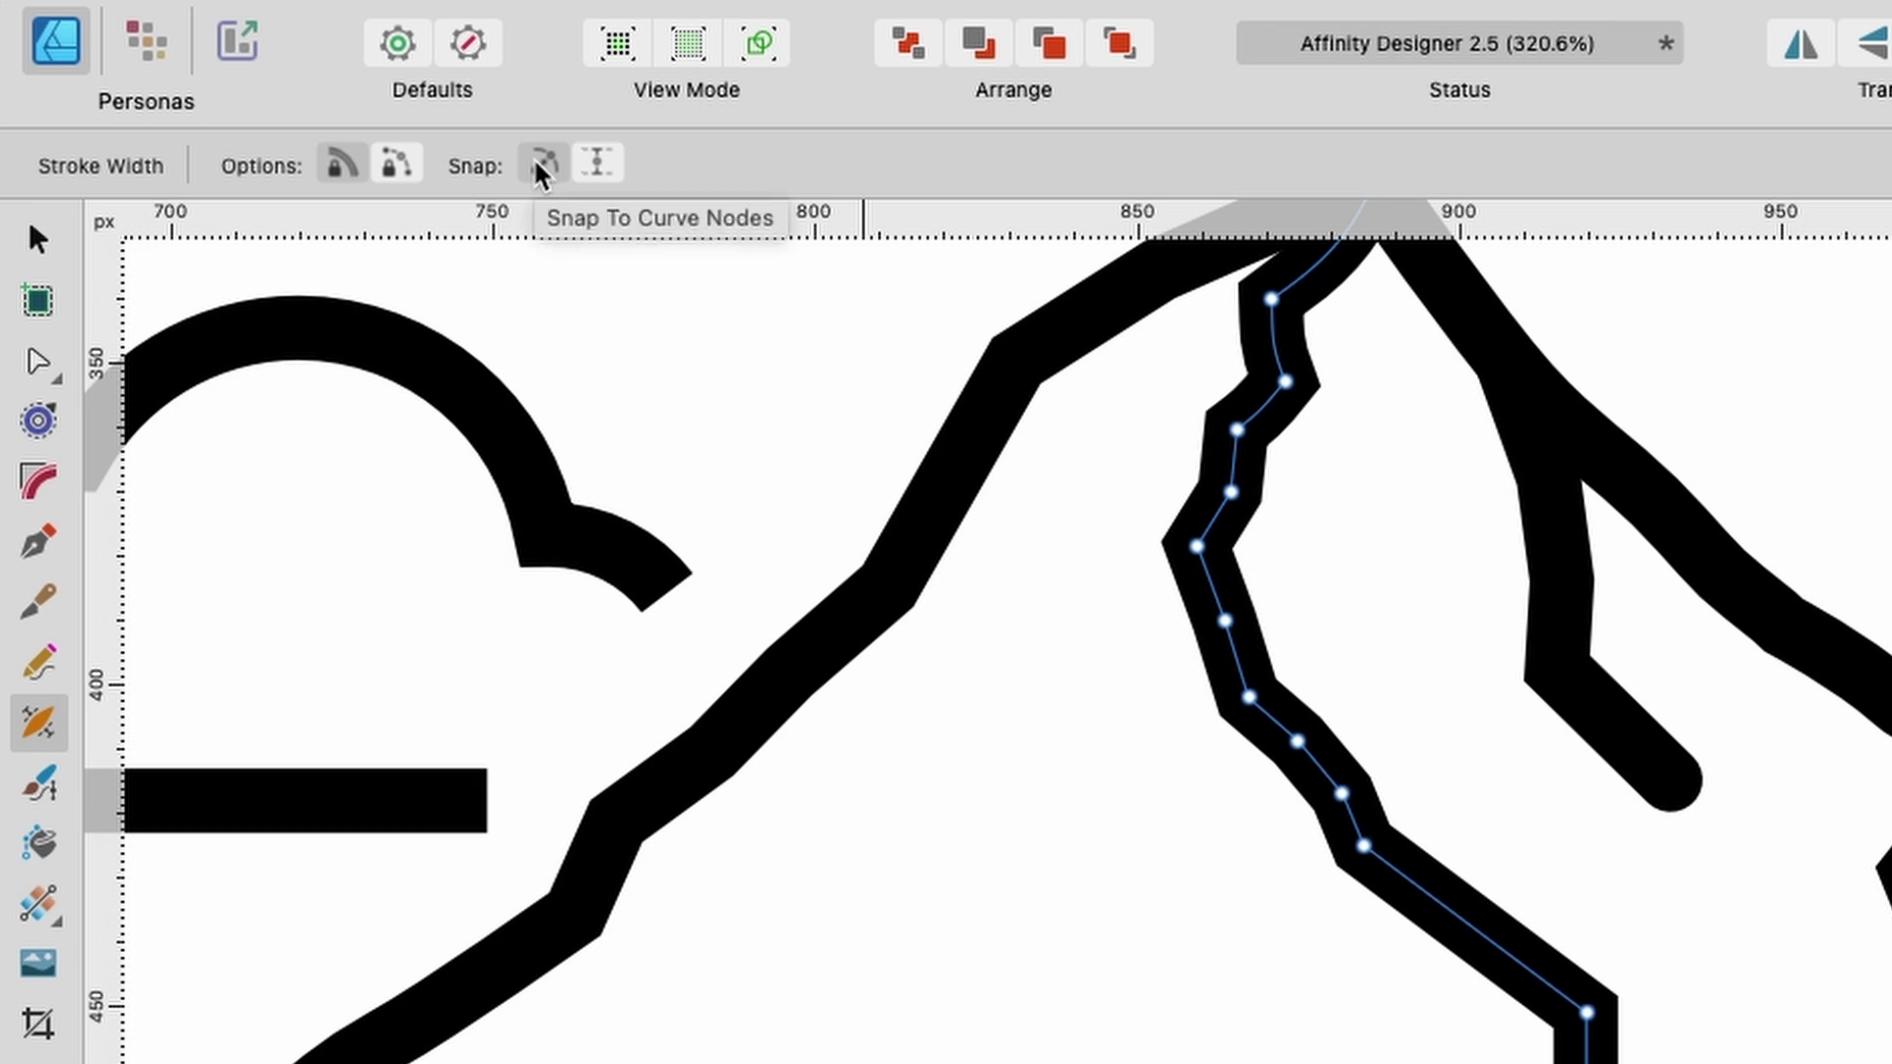
pyautogui.click(541, 168)
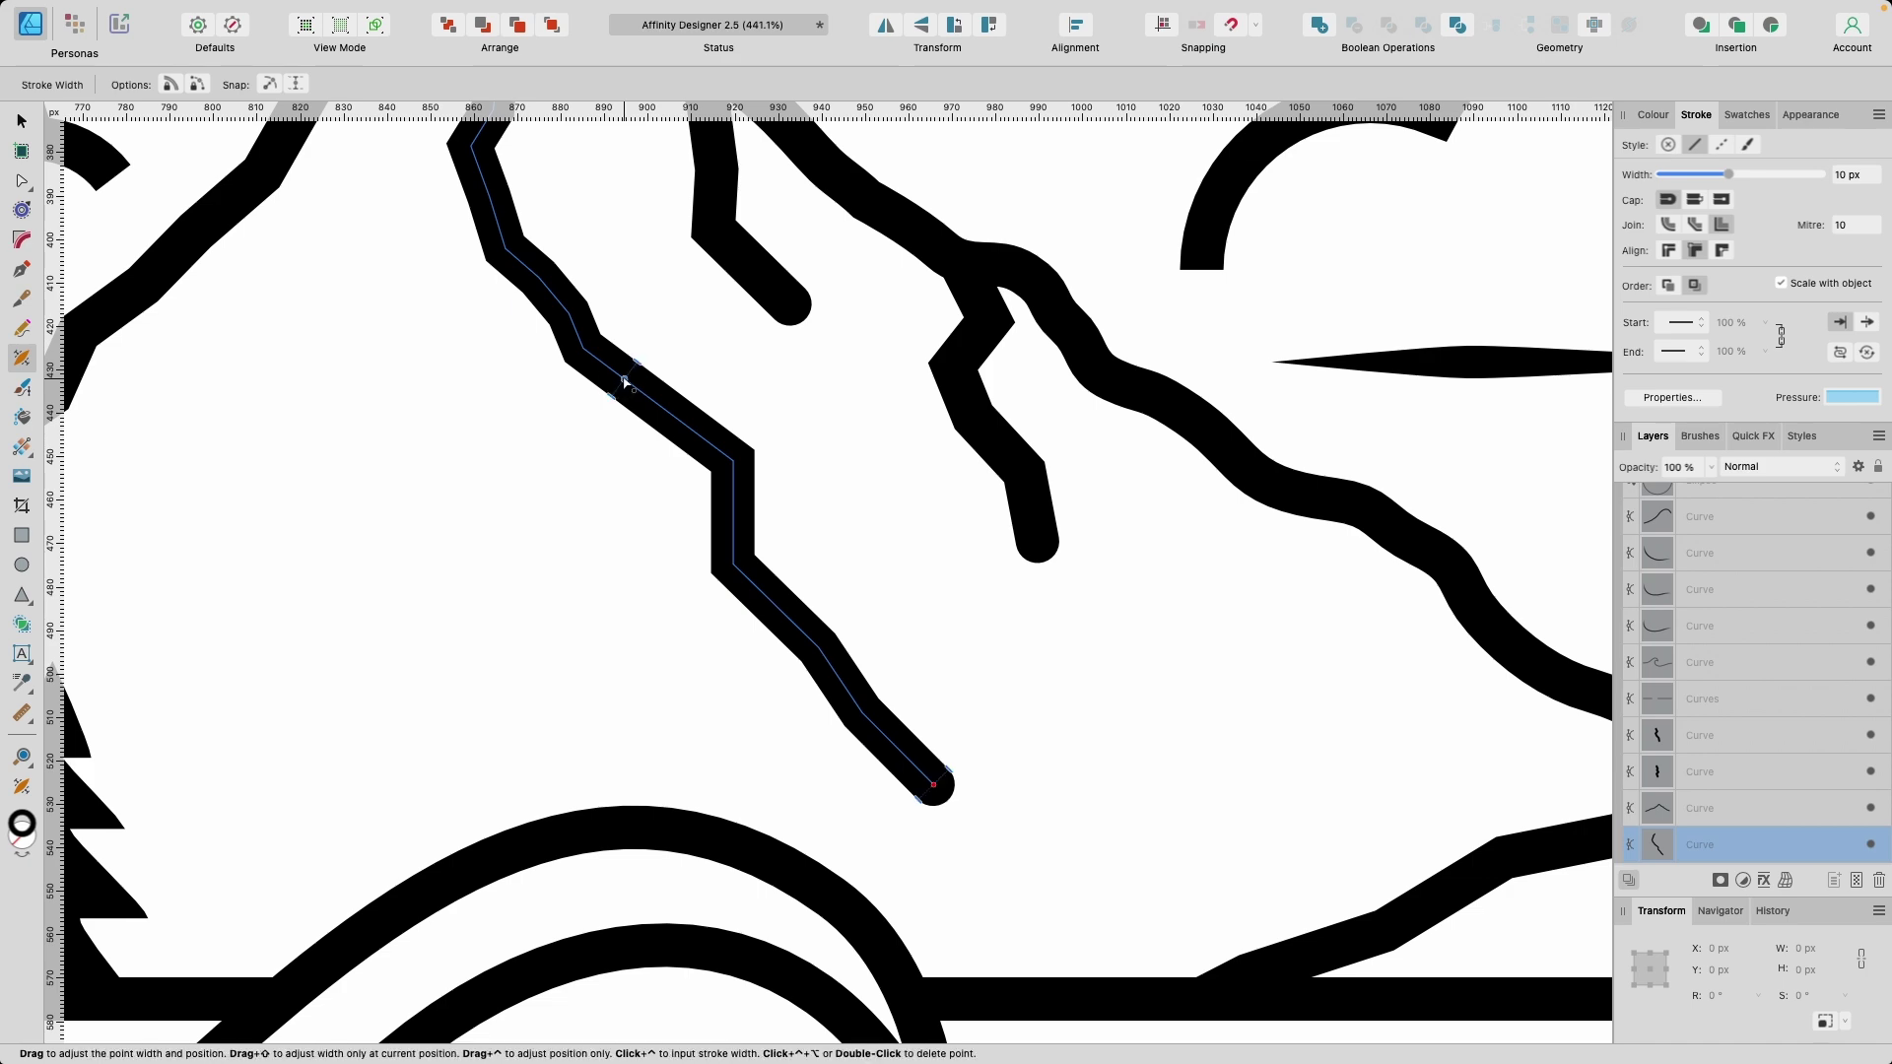
# Taper the long mountain crack's lower end to a point and move its inner width point up towards the peak.
pyautogui.moveTo(952, 776); pyautogui.dragTo(929, 798)
pyautogui.scroll(3, 929, 803)
pyautogui.scroll(-5, 929, 818)
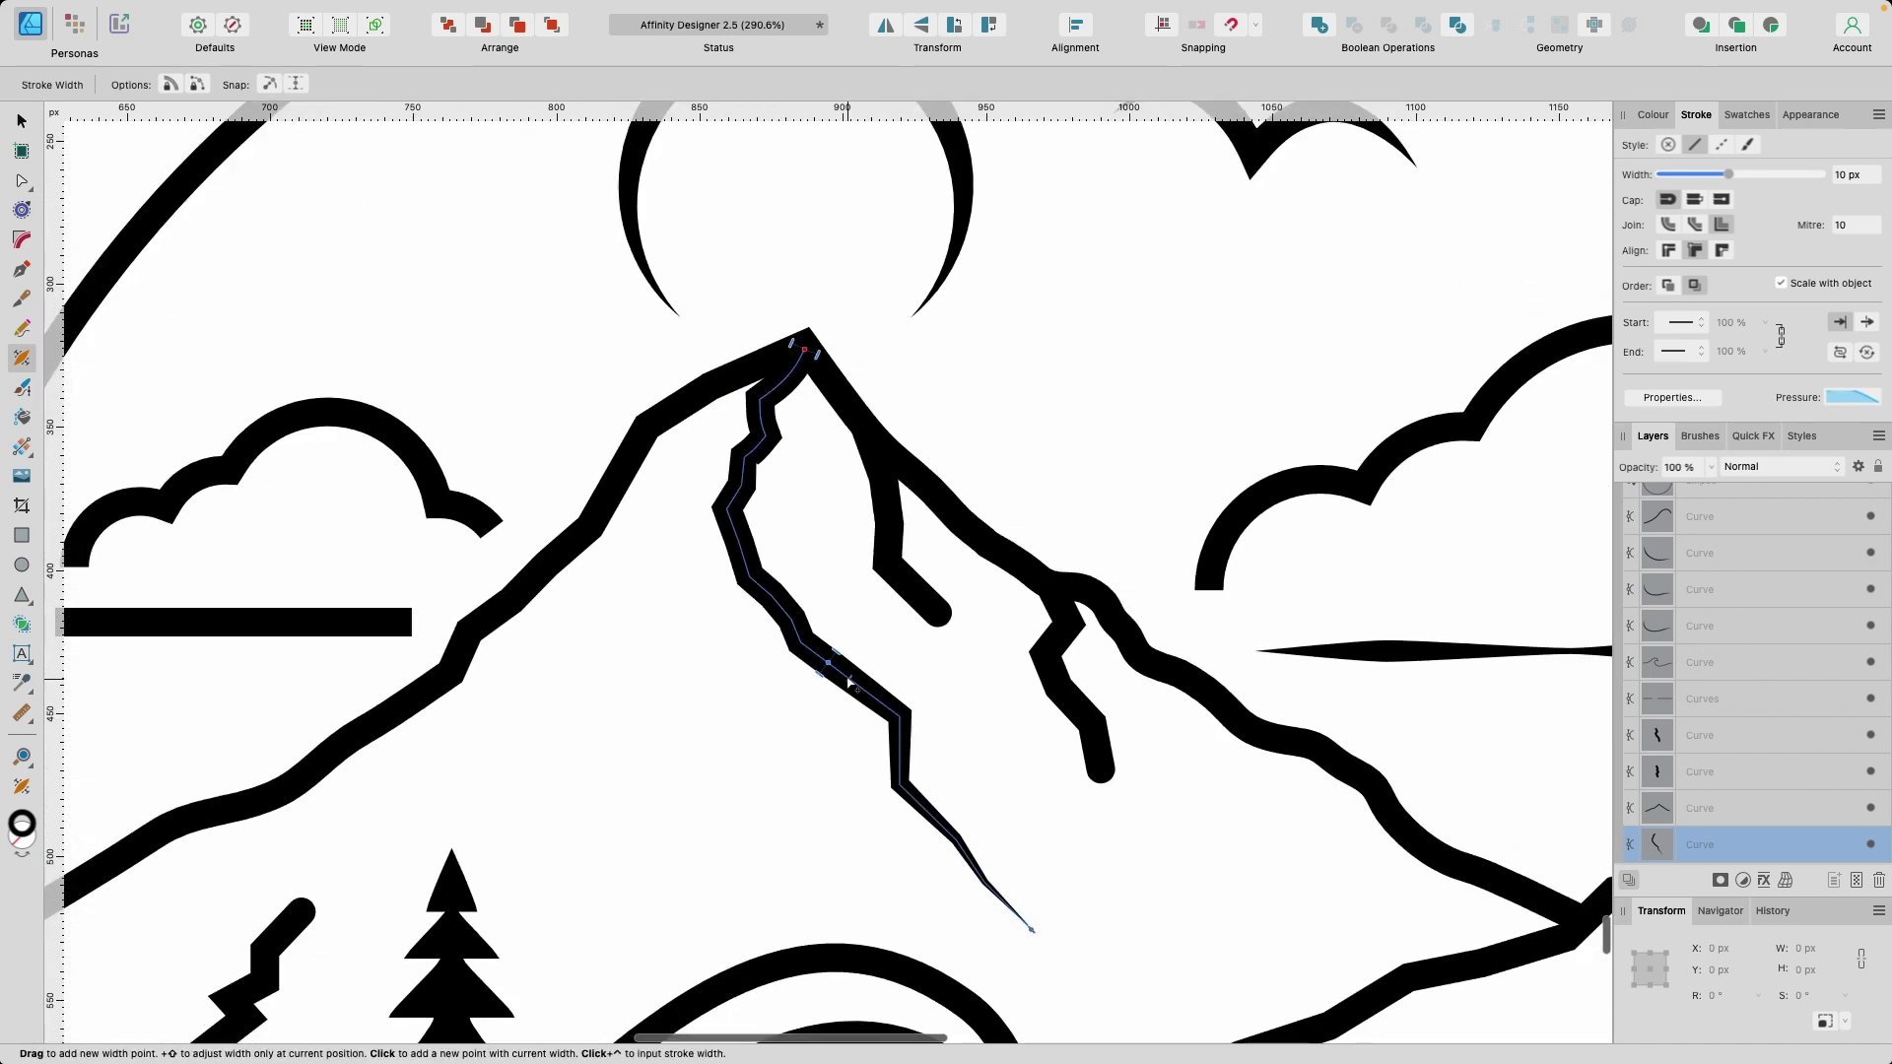
pyautogui.scroll(5, 806, 502)
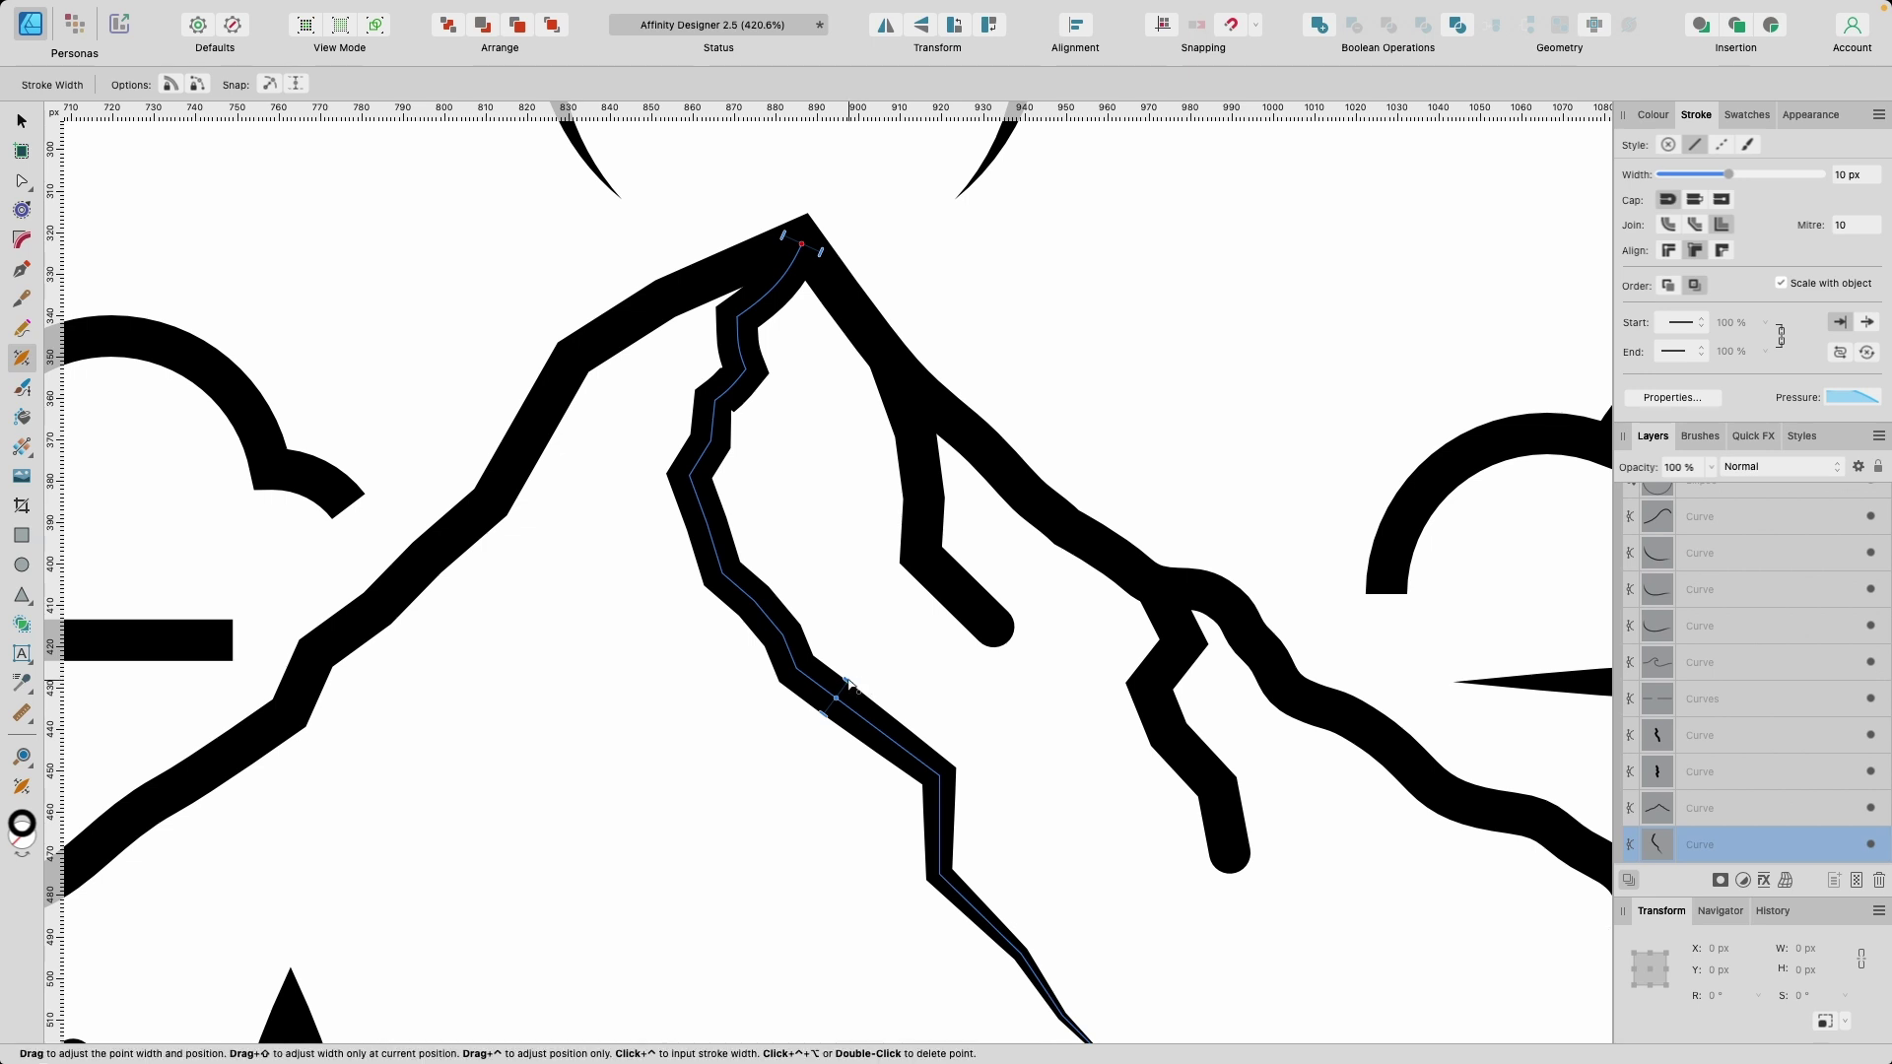
pyautogui.scroll(-1, 1060, 709)
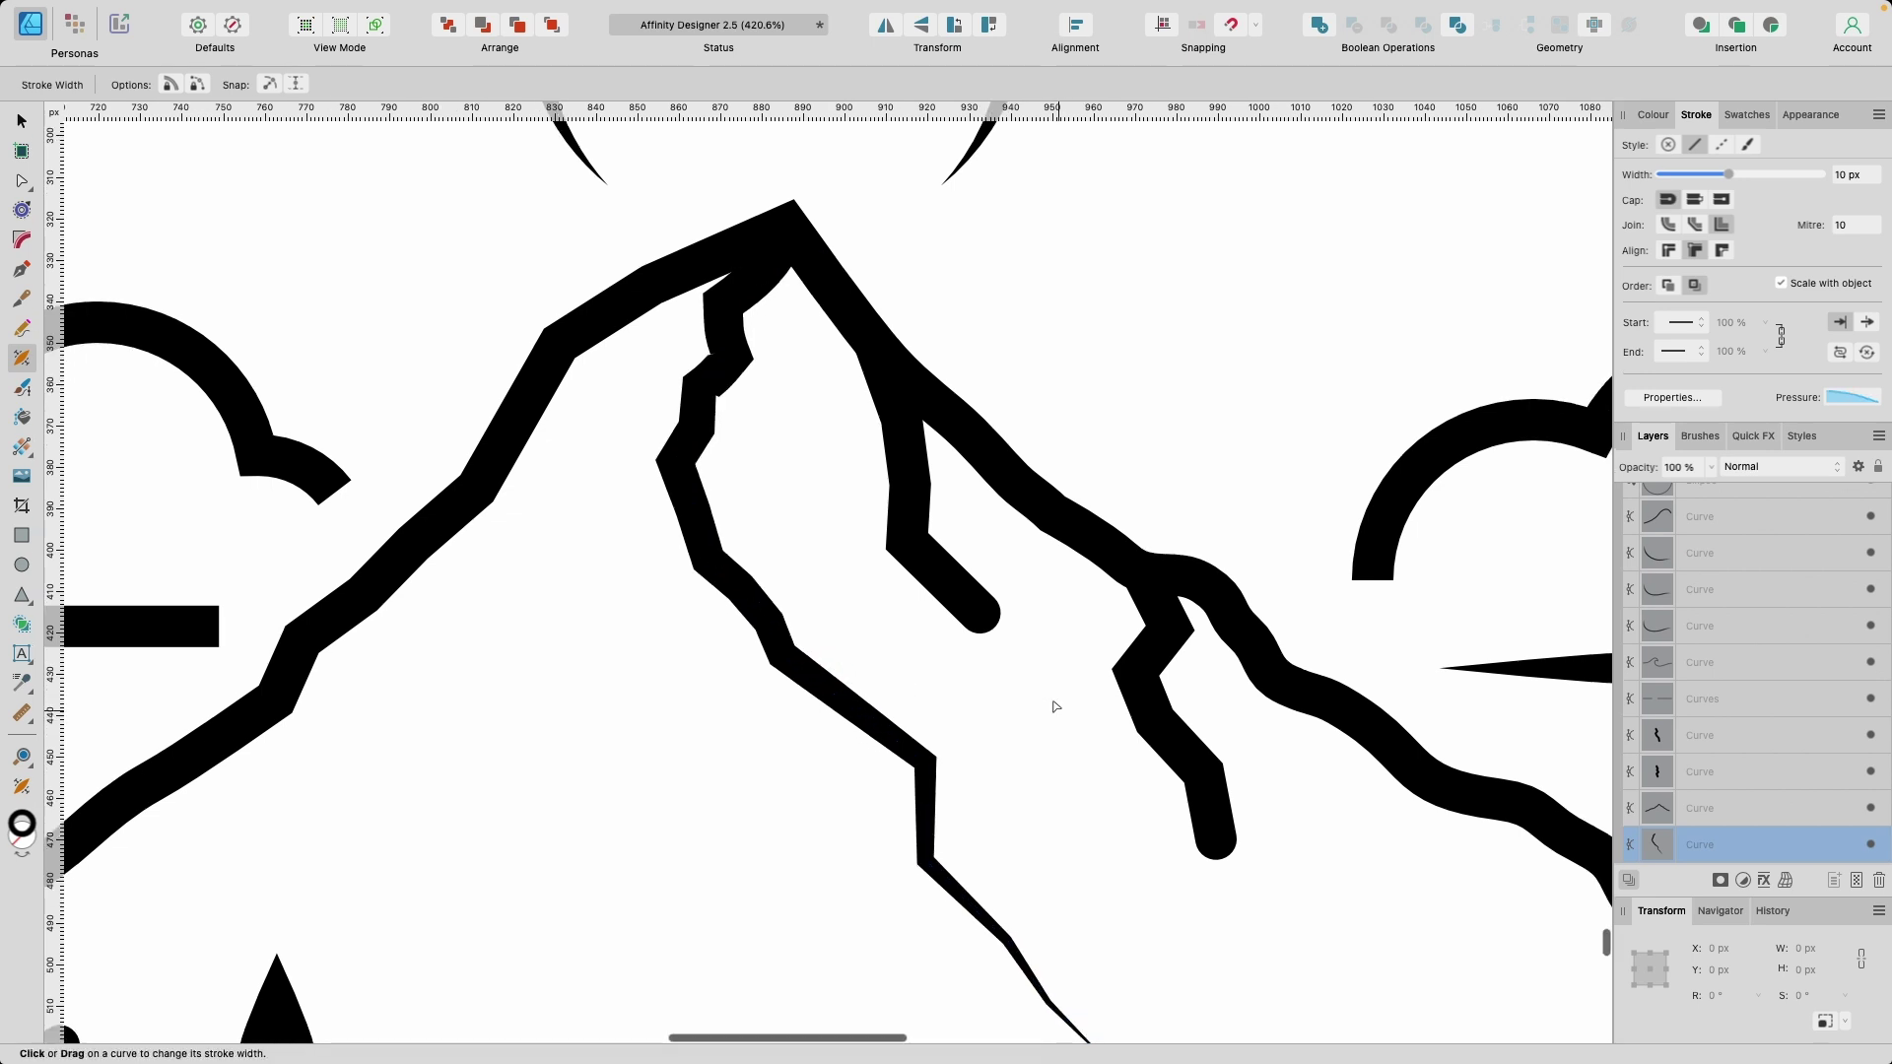
# Taper the lower ends of the two shorter cracks on the main mountain's right slope to points.
pyautogui.click(969, 608)
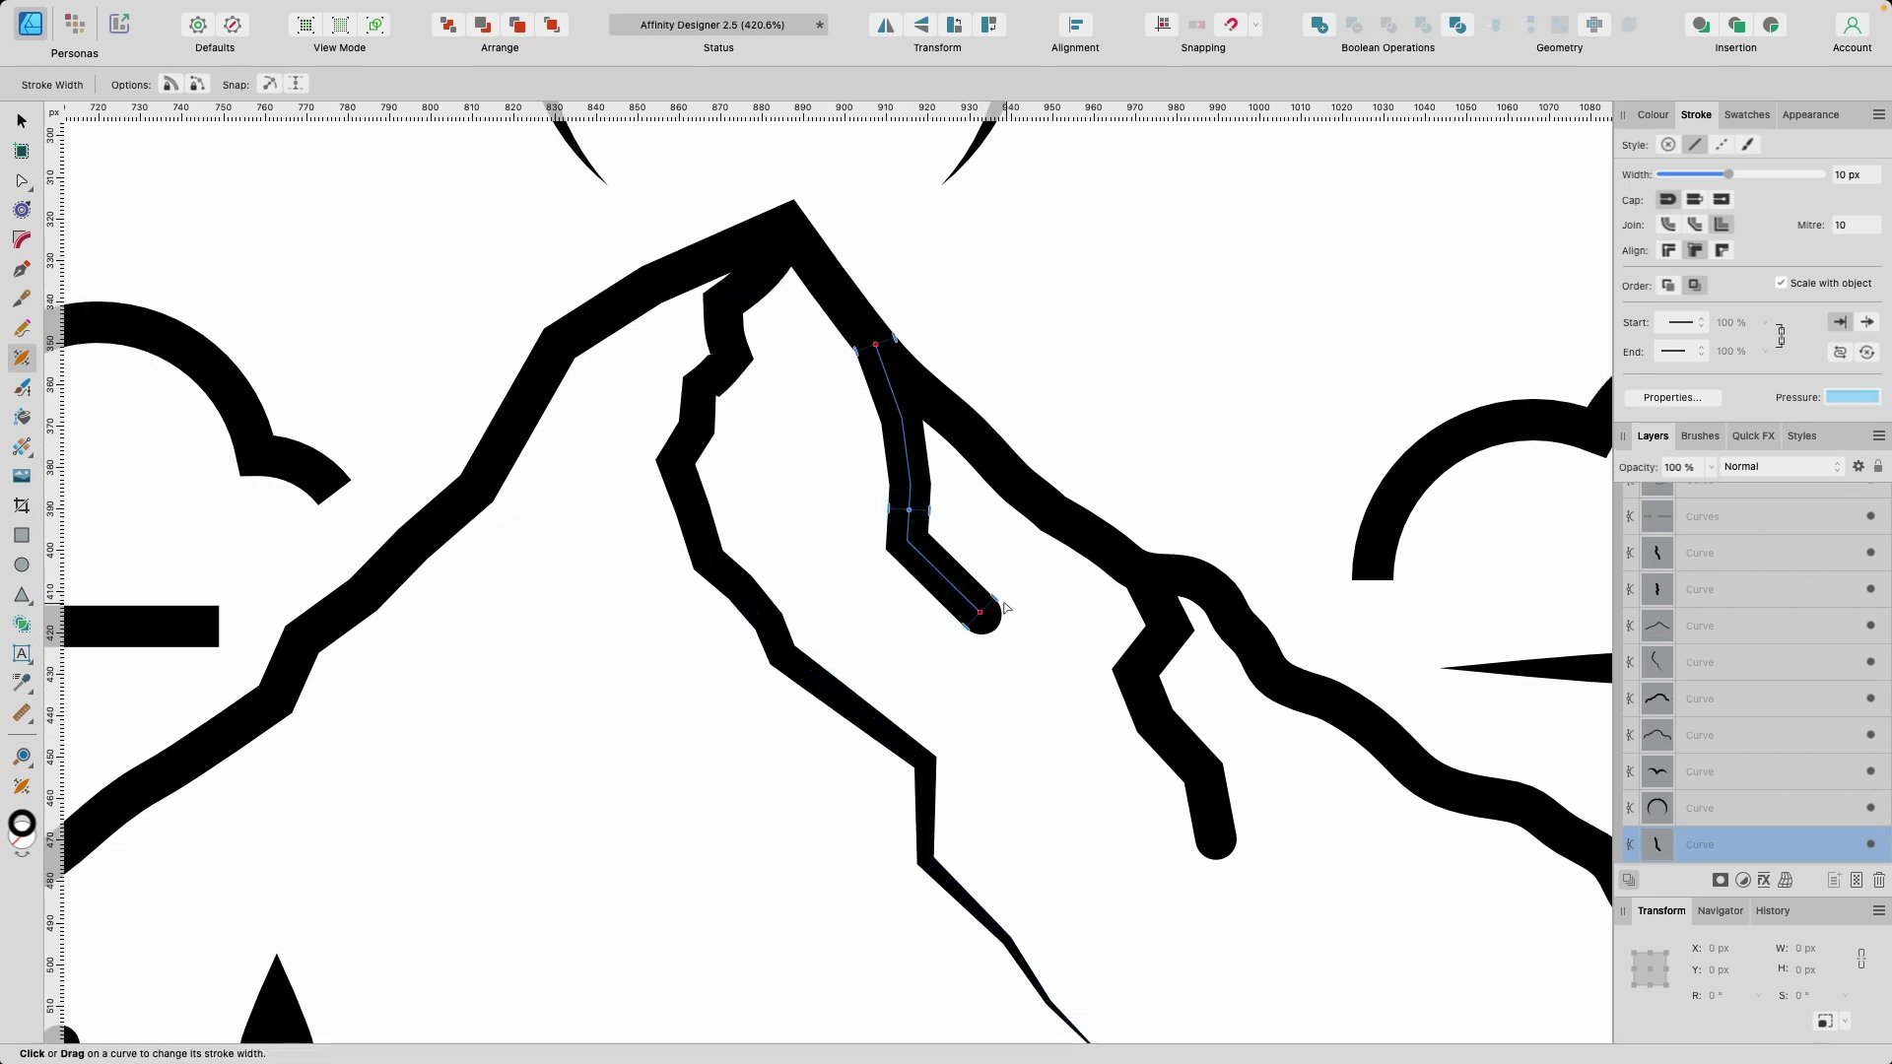
pyautogui.moveTo(992, 606); pyautogui.dragTo(975, 596)
pyautogui.click(1107, 325)
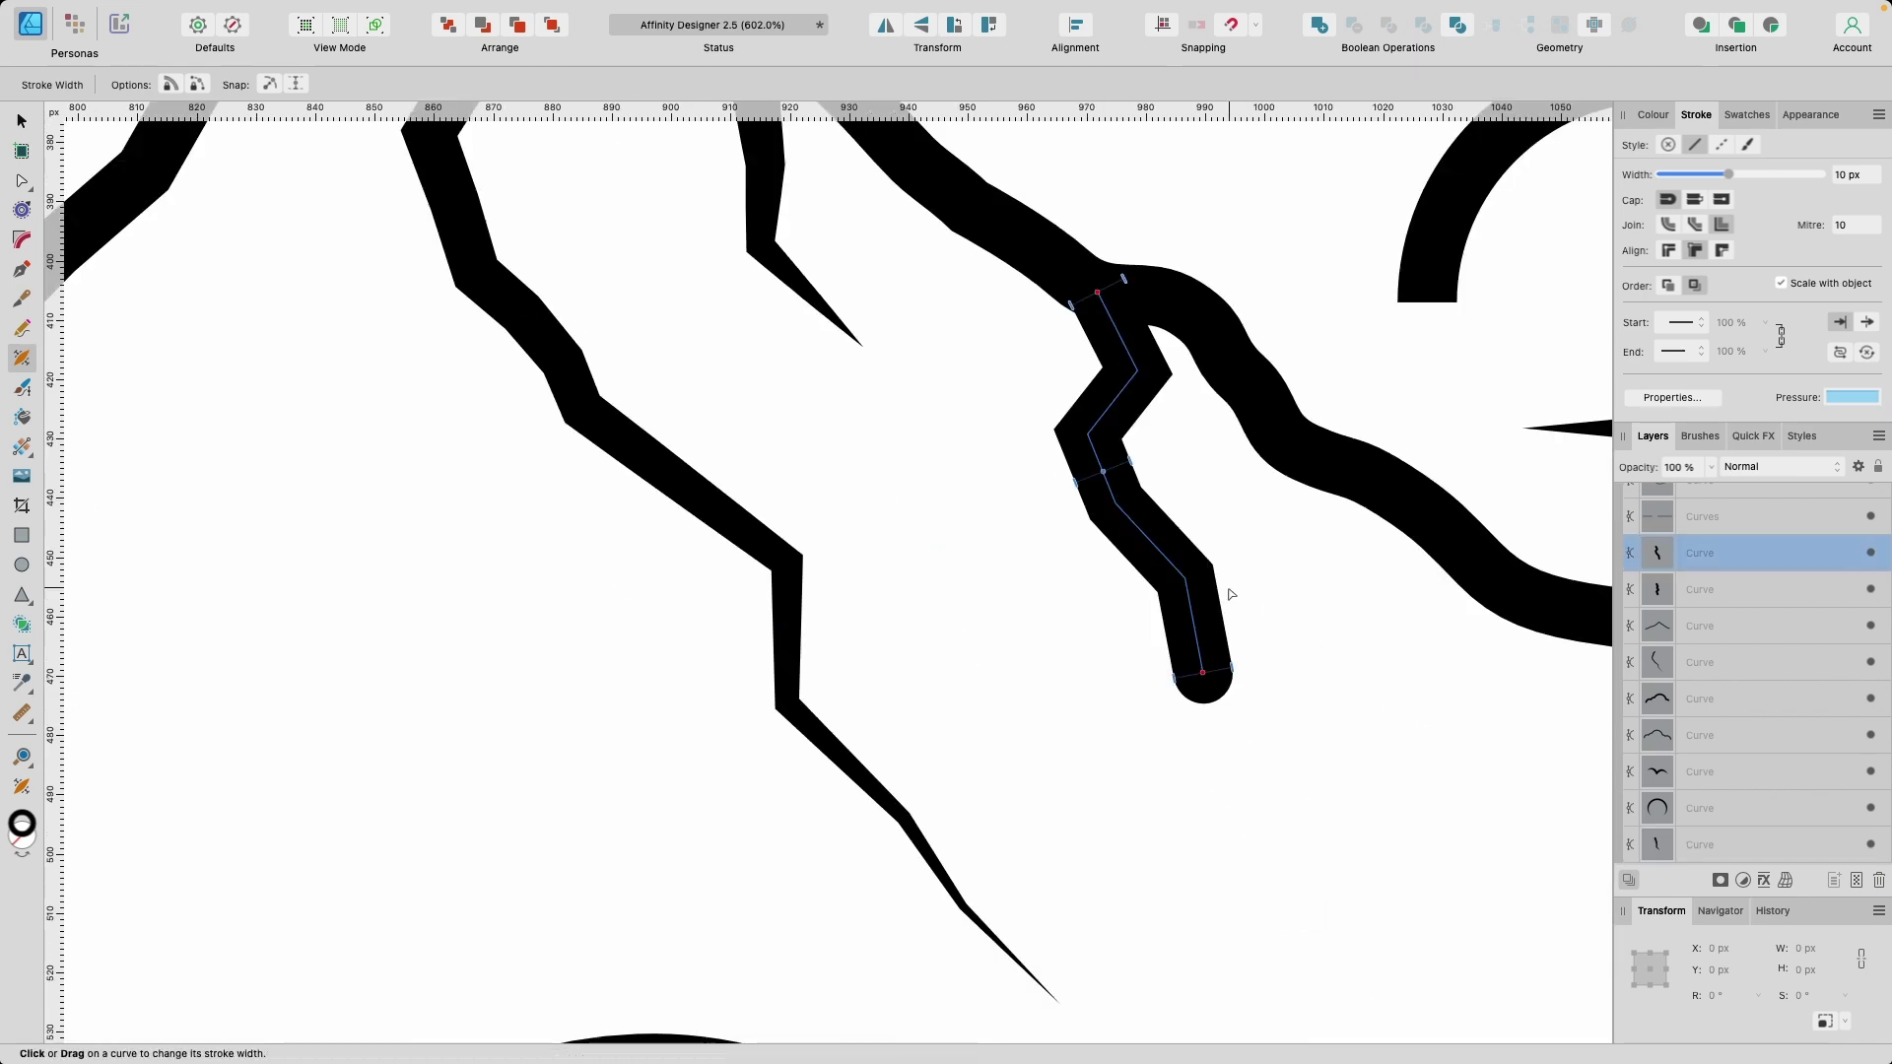
pyautogui.moveTo(1107, 325); pyautogui.dragTo(1110, 452)
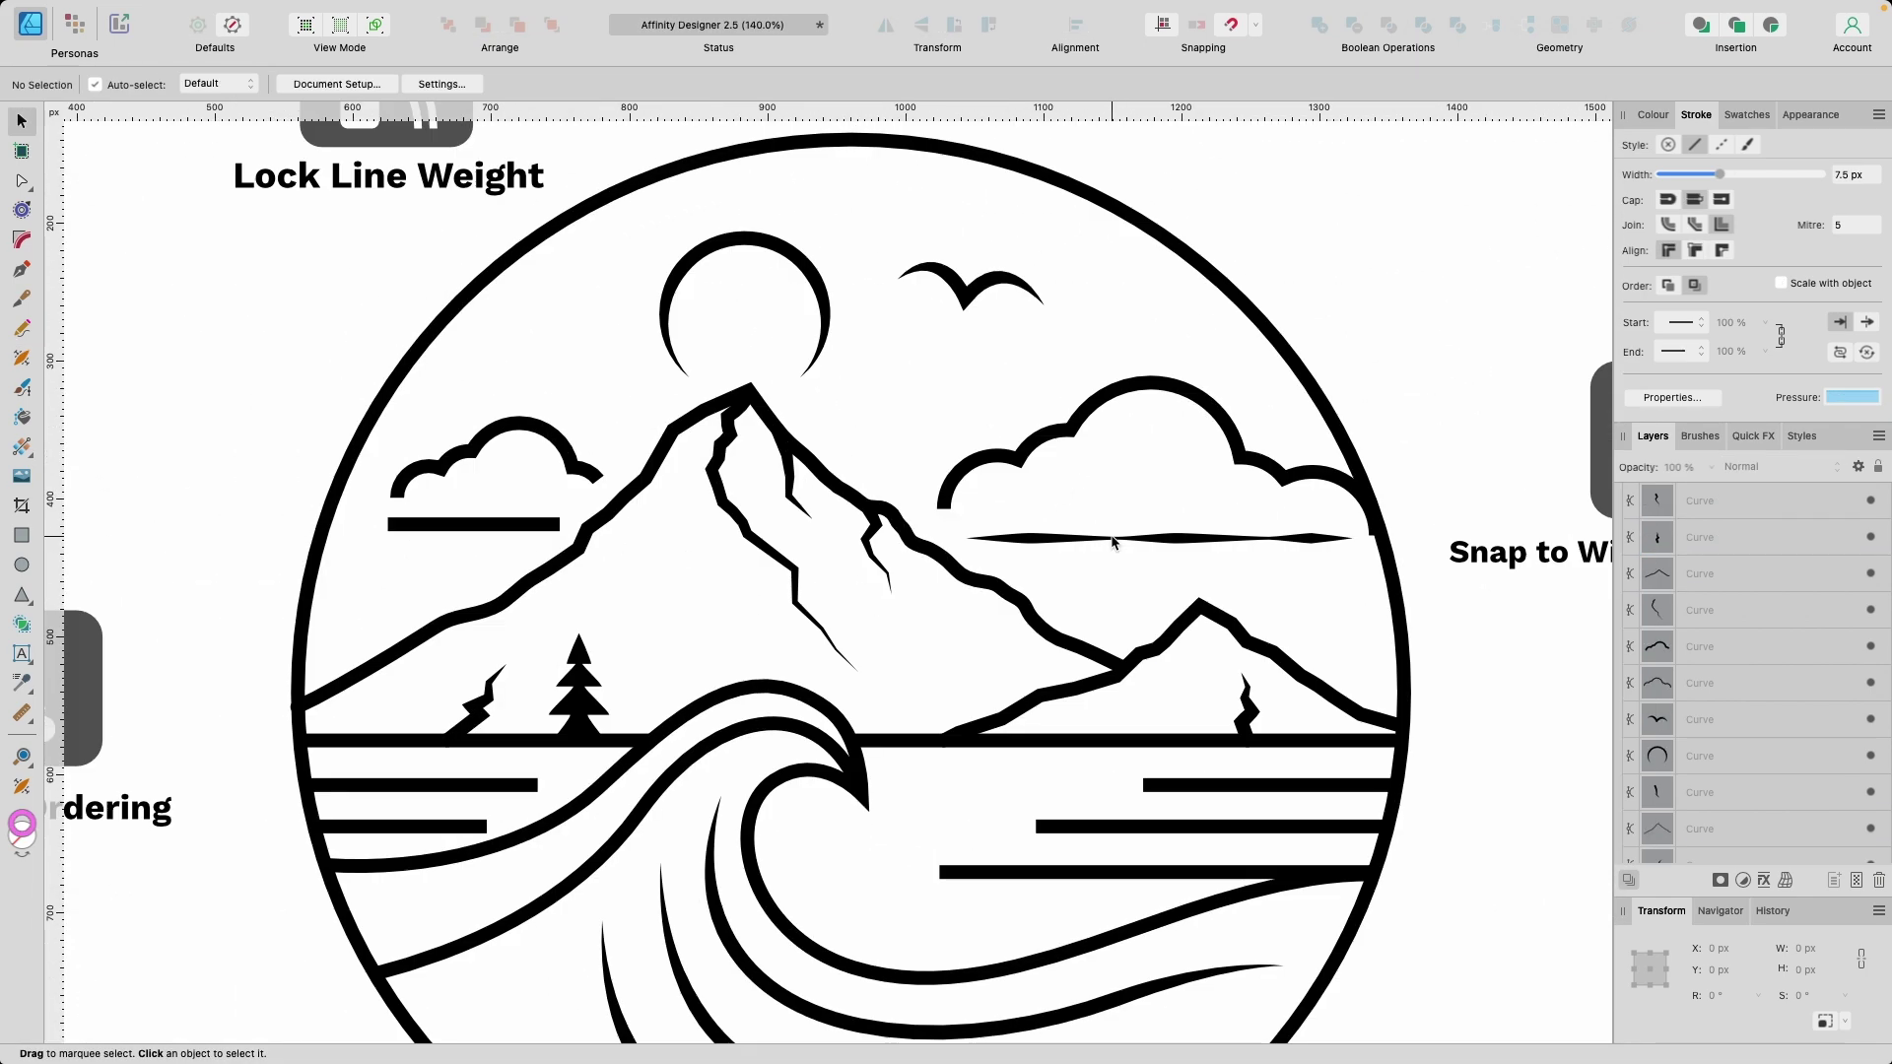
# Add a width point near the right-hand cloud outline's left end and taper that end to a point, extending the taper past the first notch.
pyautogui.scroll(5, 1114, 541)
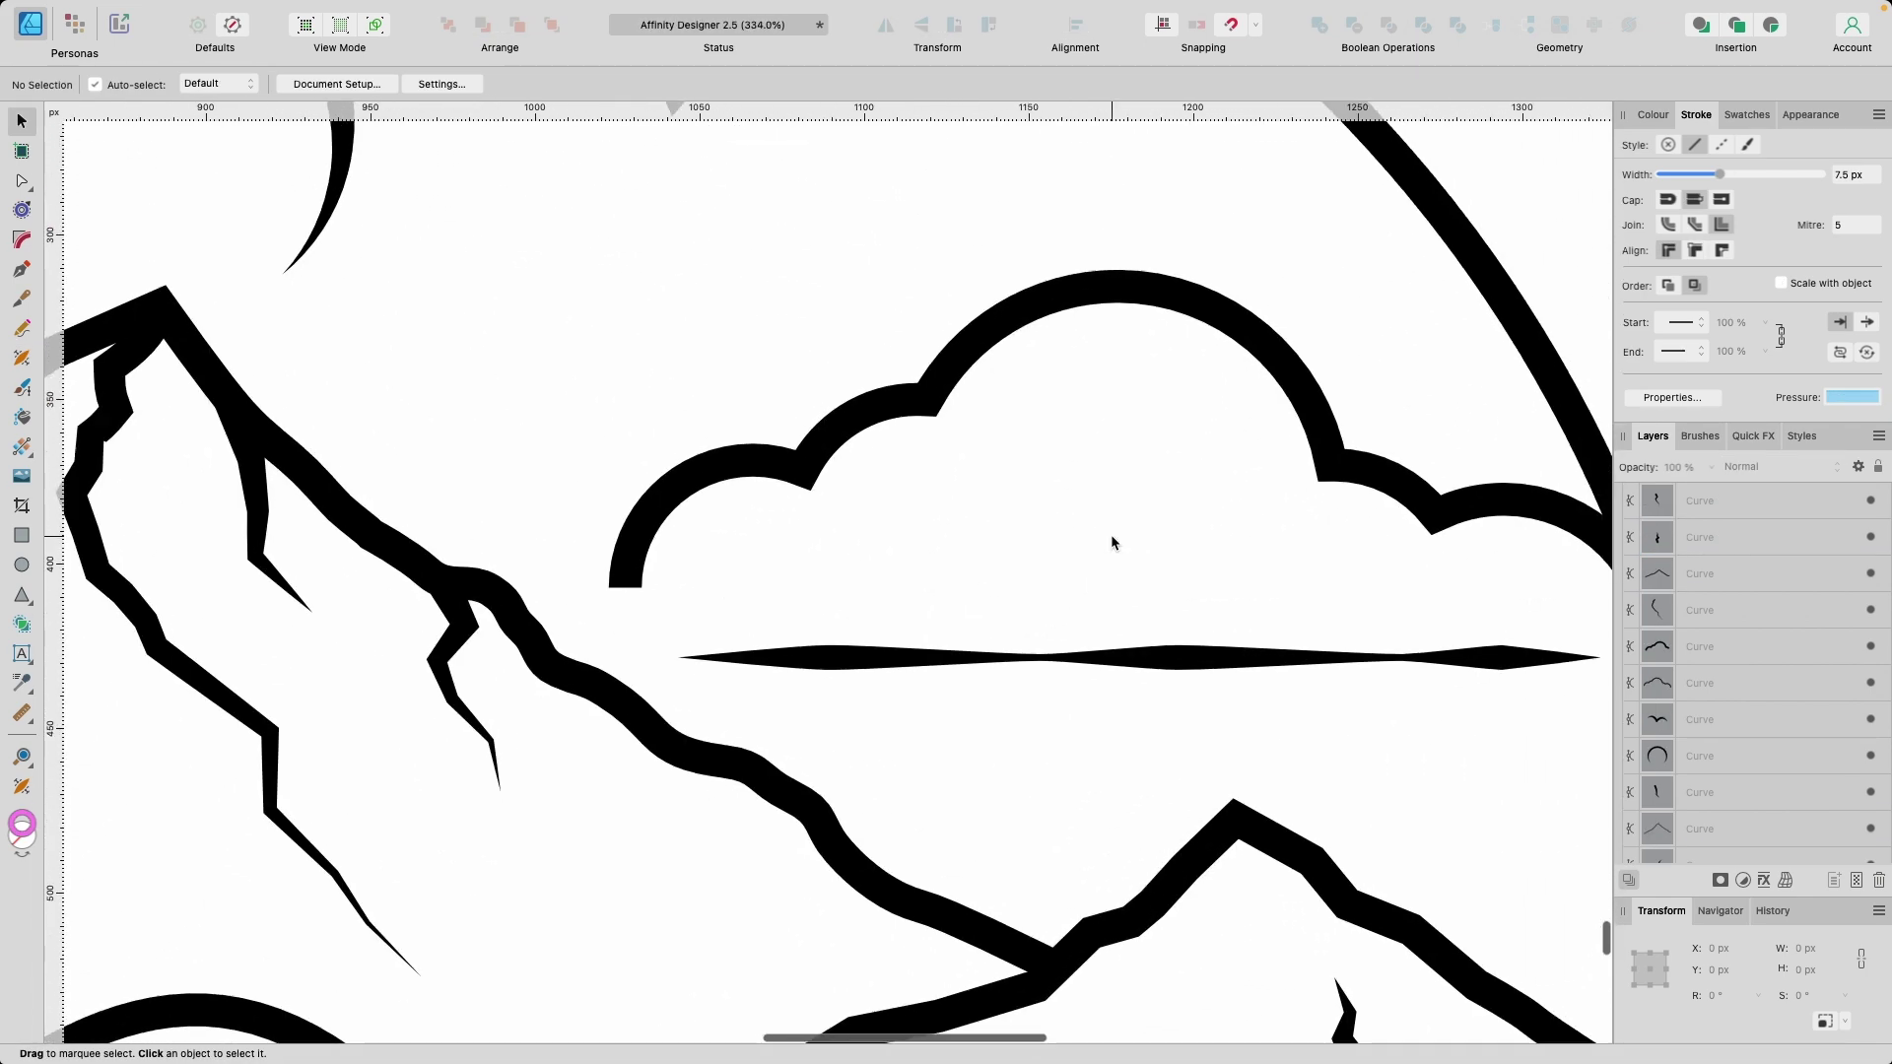
pyautogui.click(807, 496)
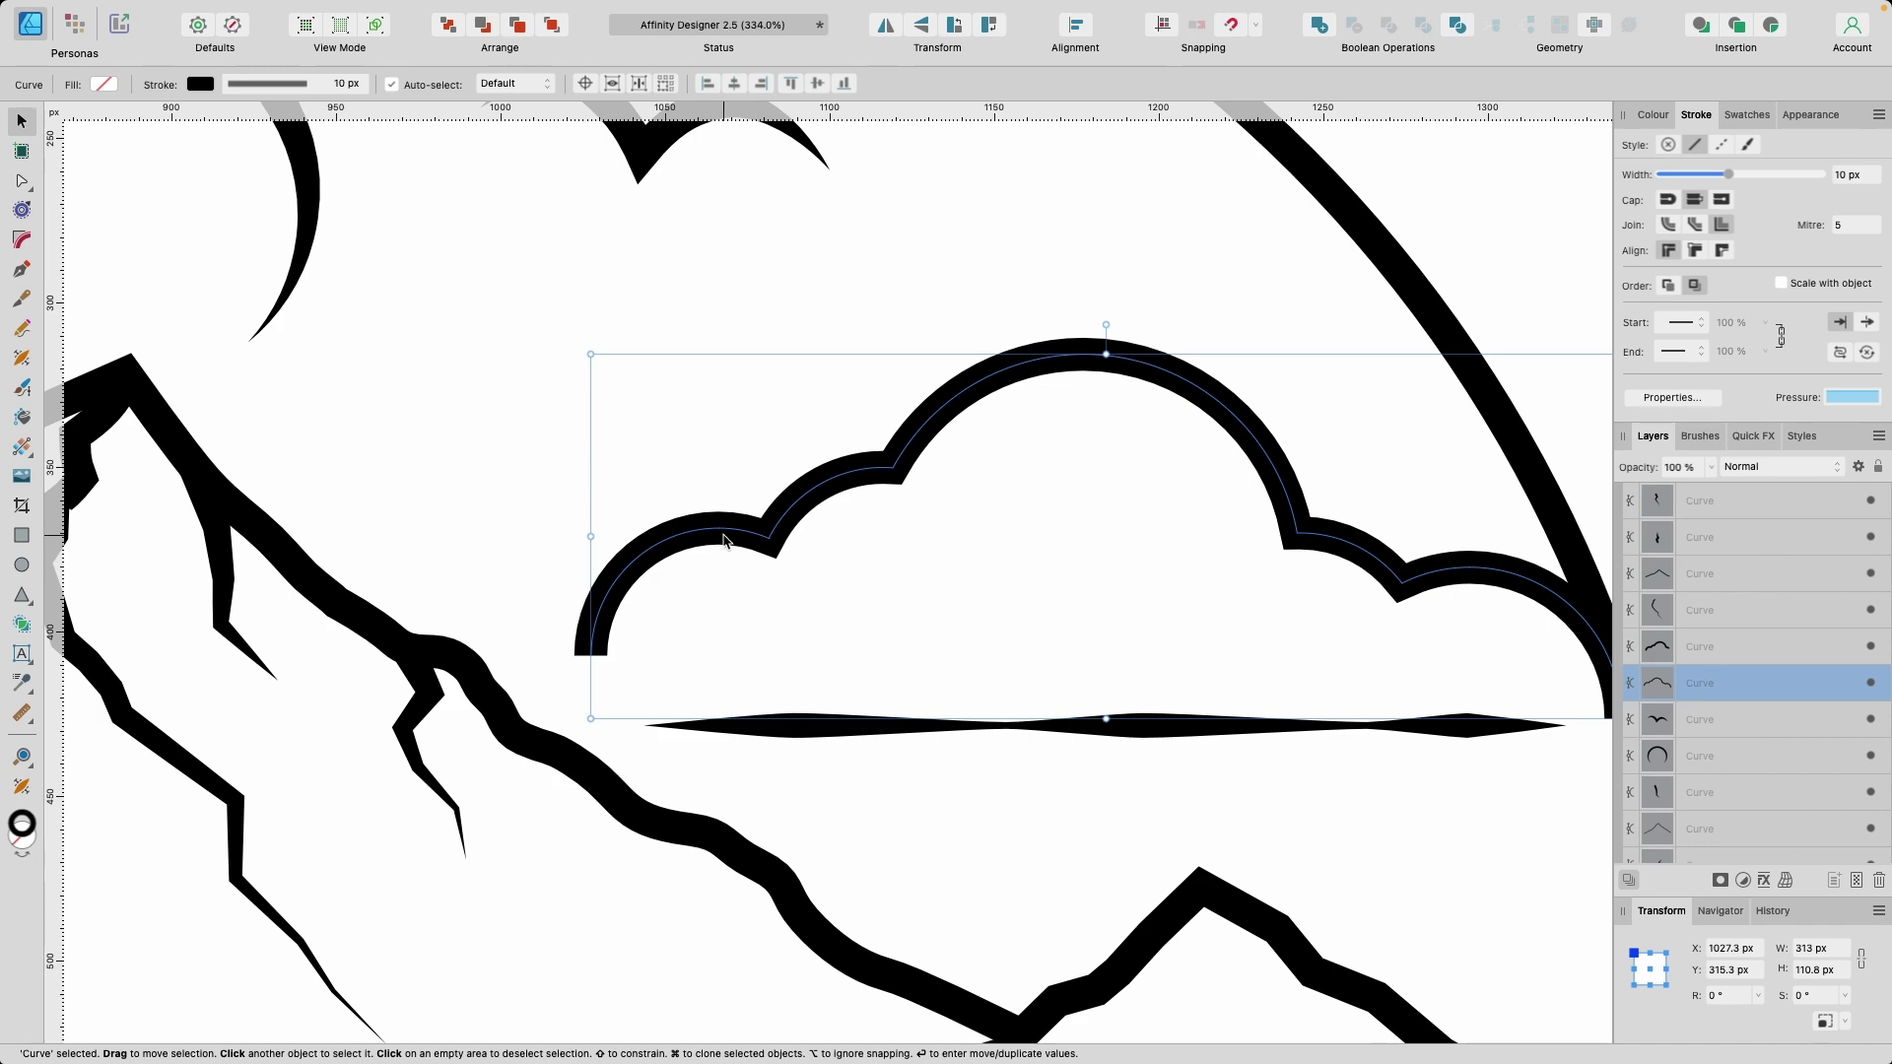
pyautogui.press('w')
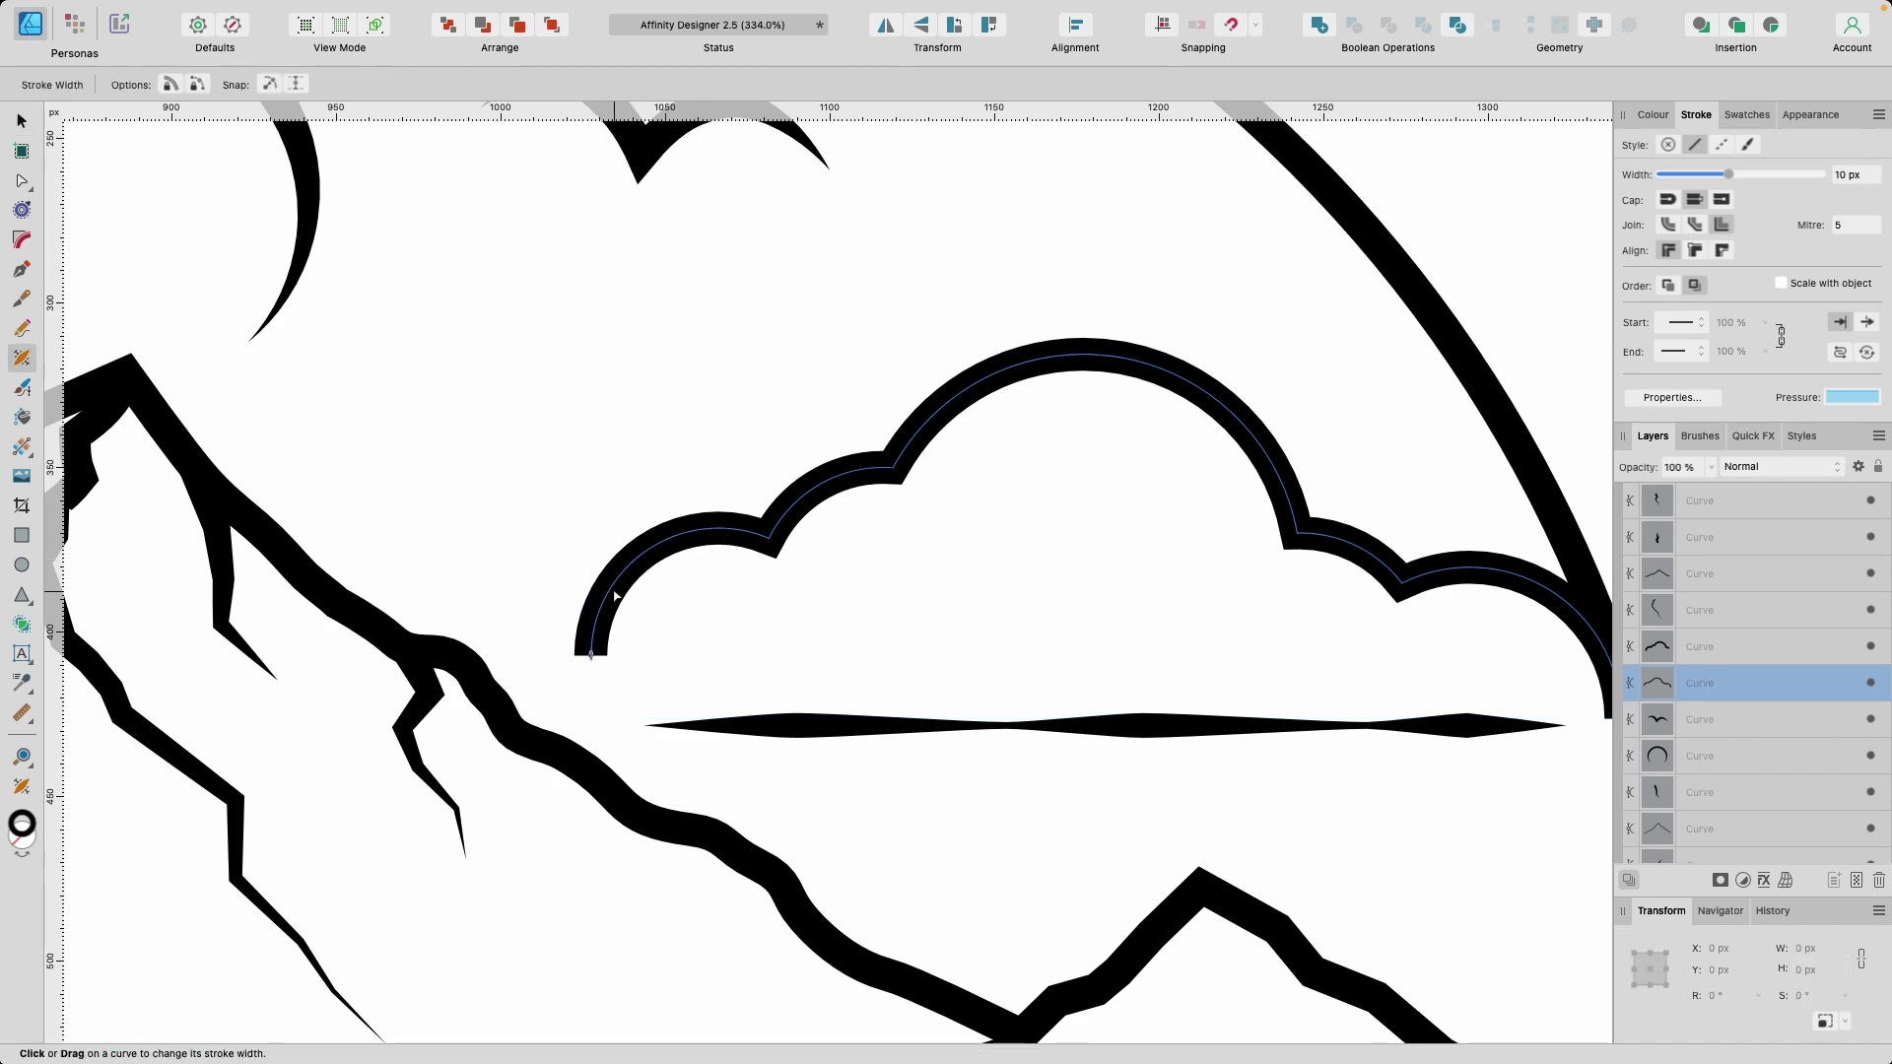
pyautogui.scroll(1, 615, 595)
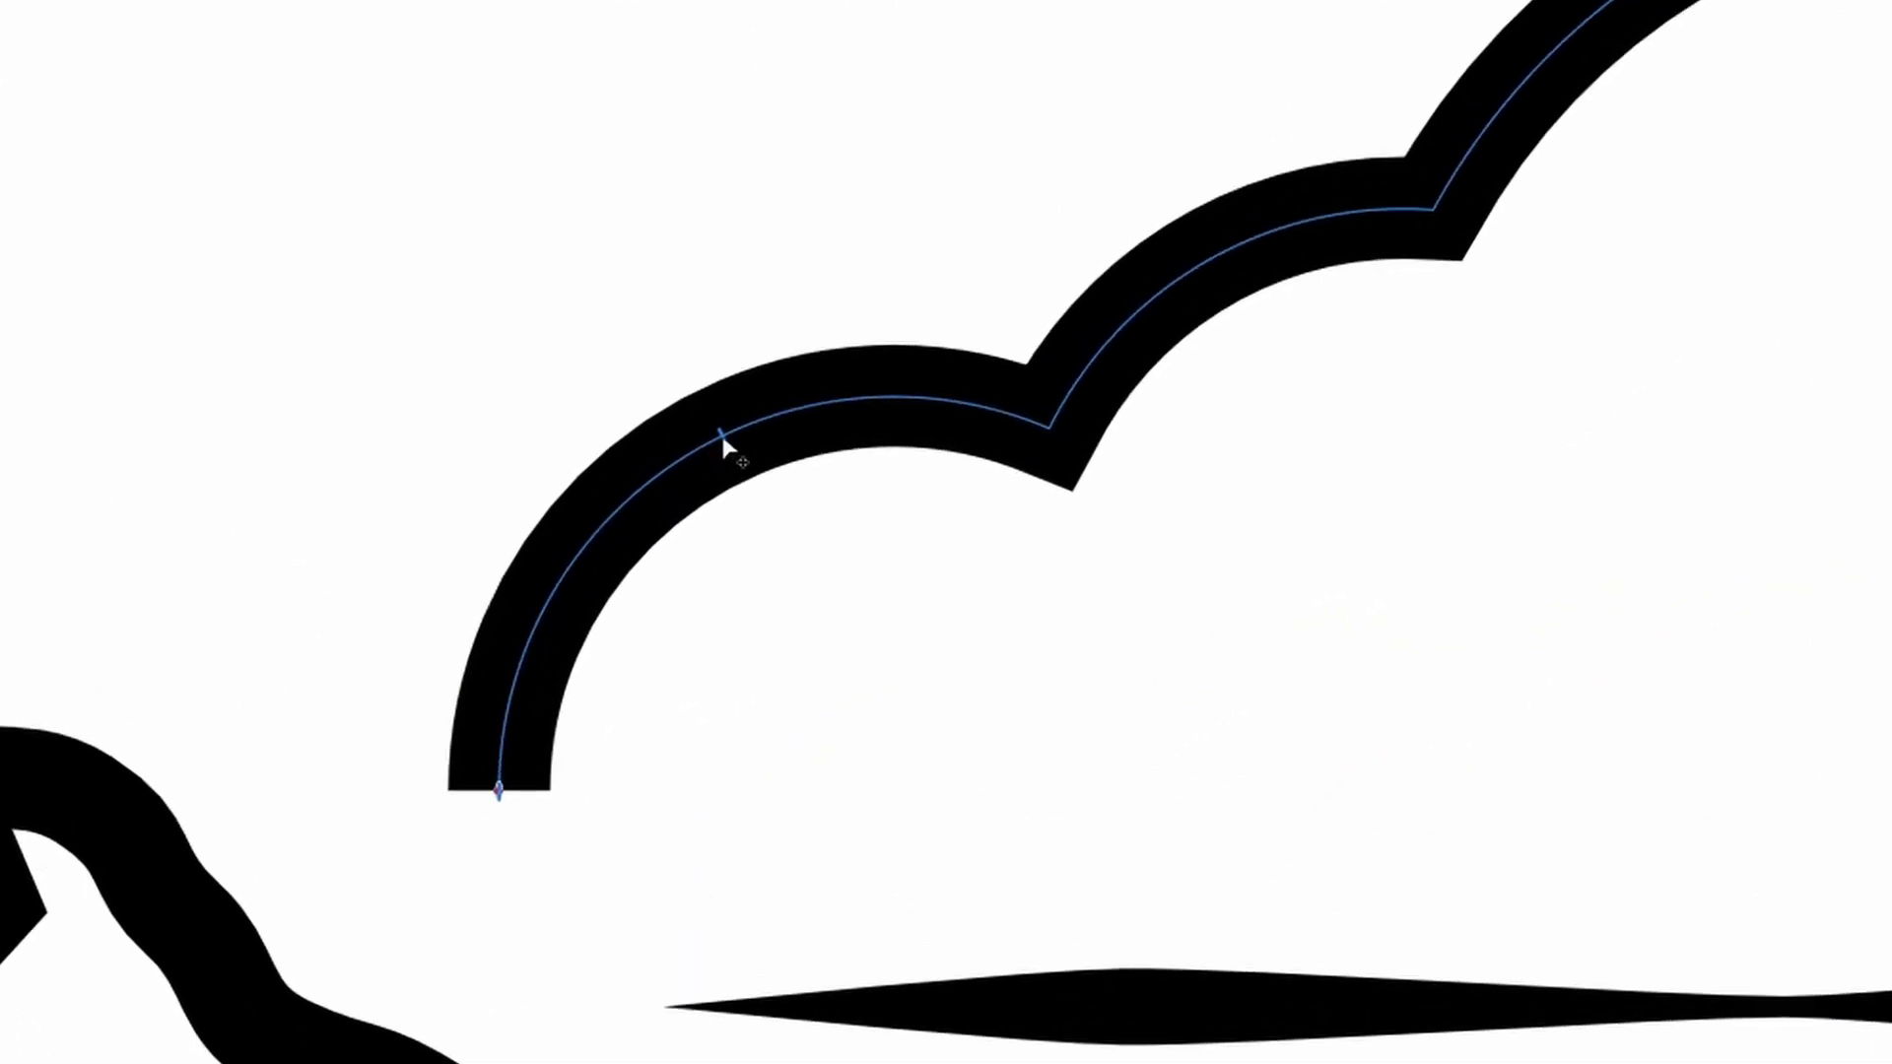
pyautogui.click(722, 437)
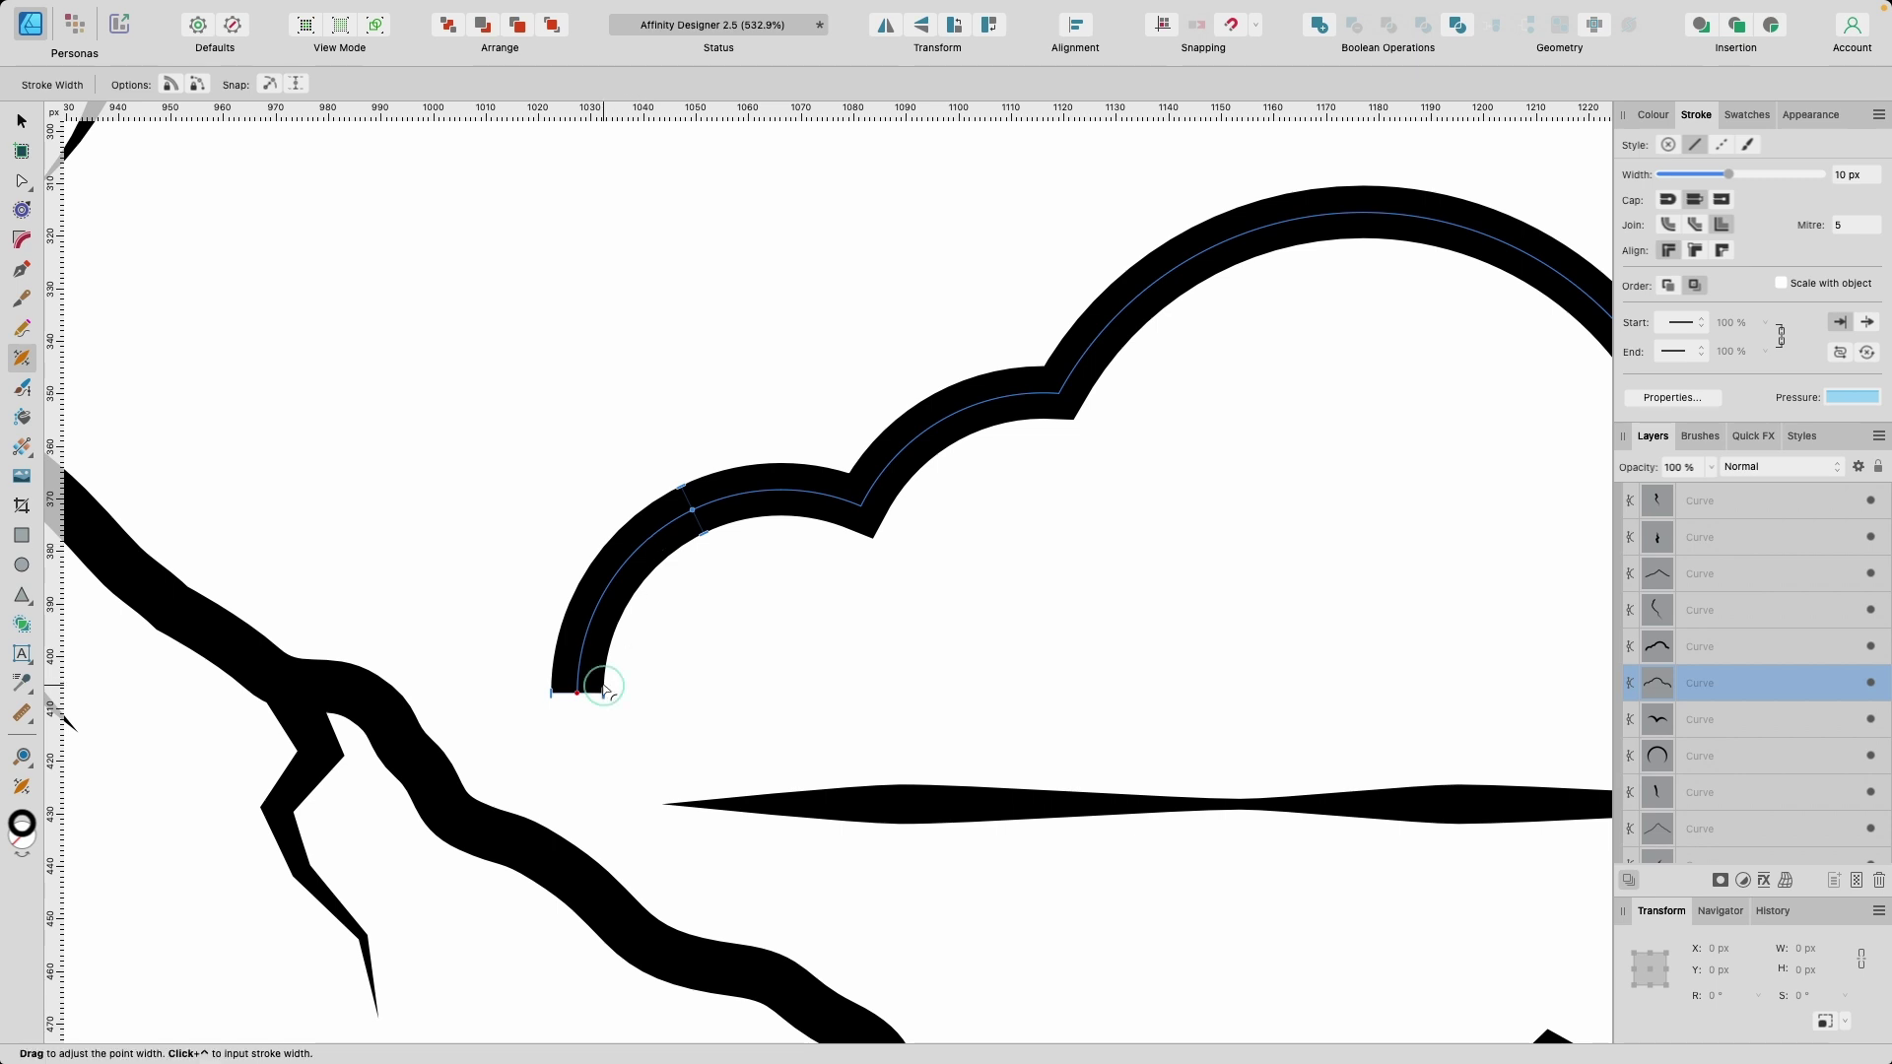
pyautogui.moveTo(604, 689); pyautogui.dragTo(508, 687)
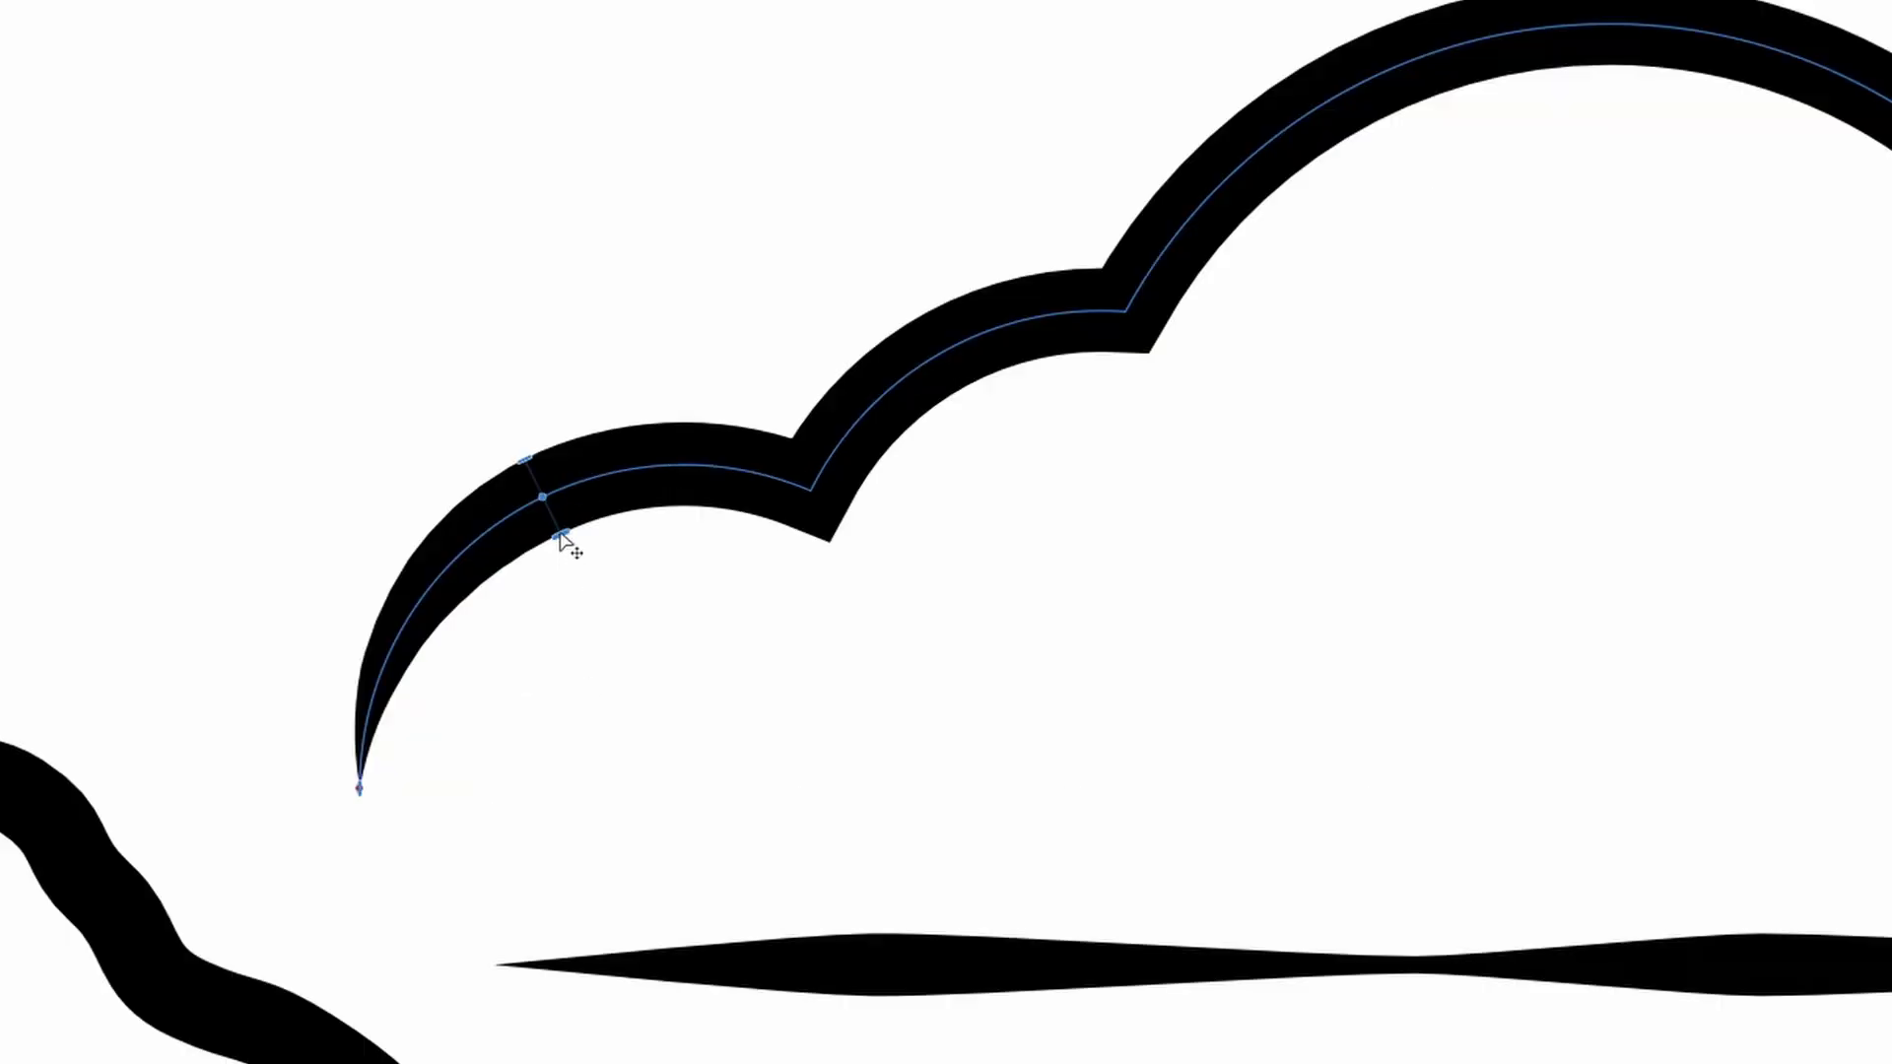
pyautogui.moveTo(562, 537)
pyautogui.mouseDown()
pyautogui.moveTo(679, 498)
pyautogui.moveTo(449, 640)
pyautogui.moveTo(724, 515)
pyautogui.moveTo(800, 522)
pyautogui.moveTo(694, 493)
pyautogui.moveTo(743, 469)
pyautogui.moveTo(541, 541)
pyautogui.moveTo(528, 564)
pyautogui.moveTo(541, 506)
pyautogui.moveTo(817, 480)
pyautogui.moveTo(789, 486)
pyautogui.moveTo(857, 427)
pyautogui.mouseUp()
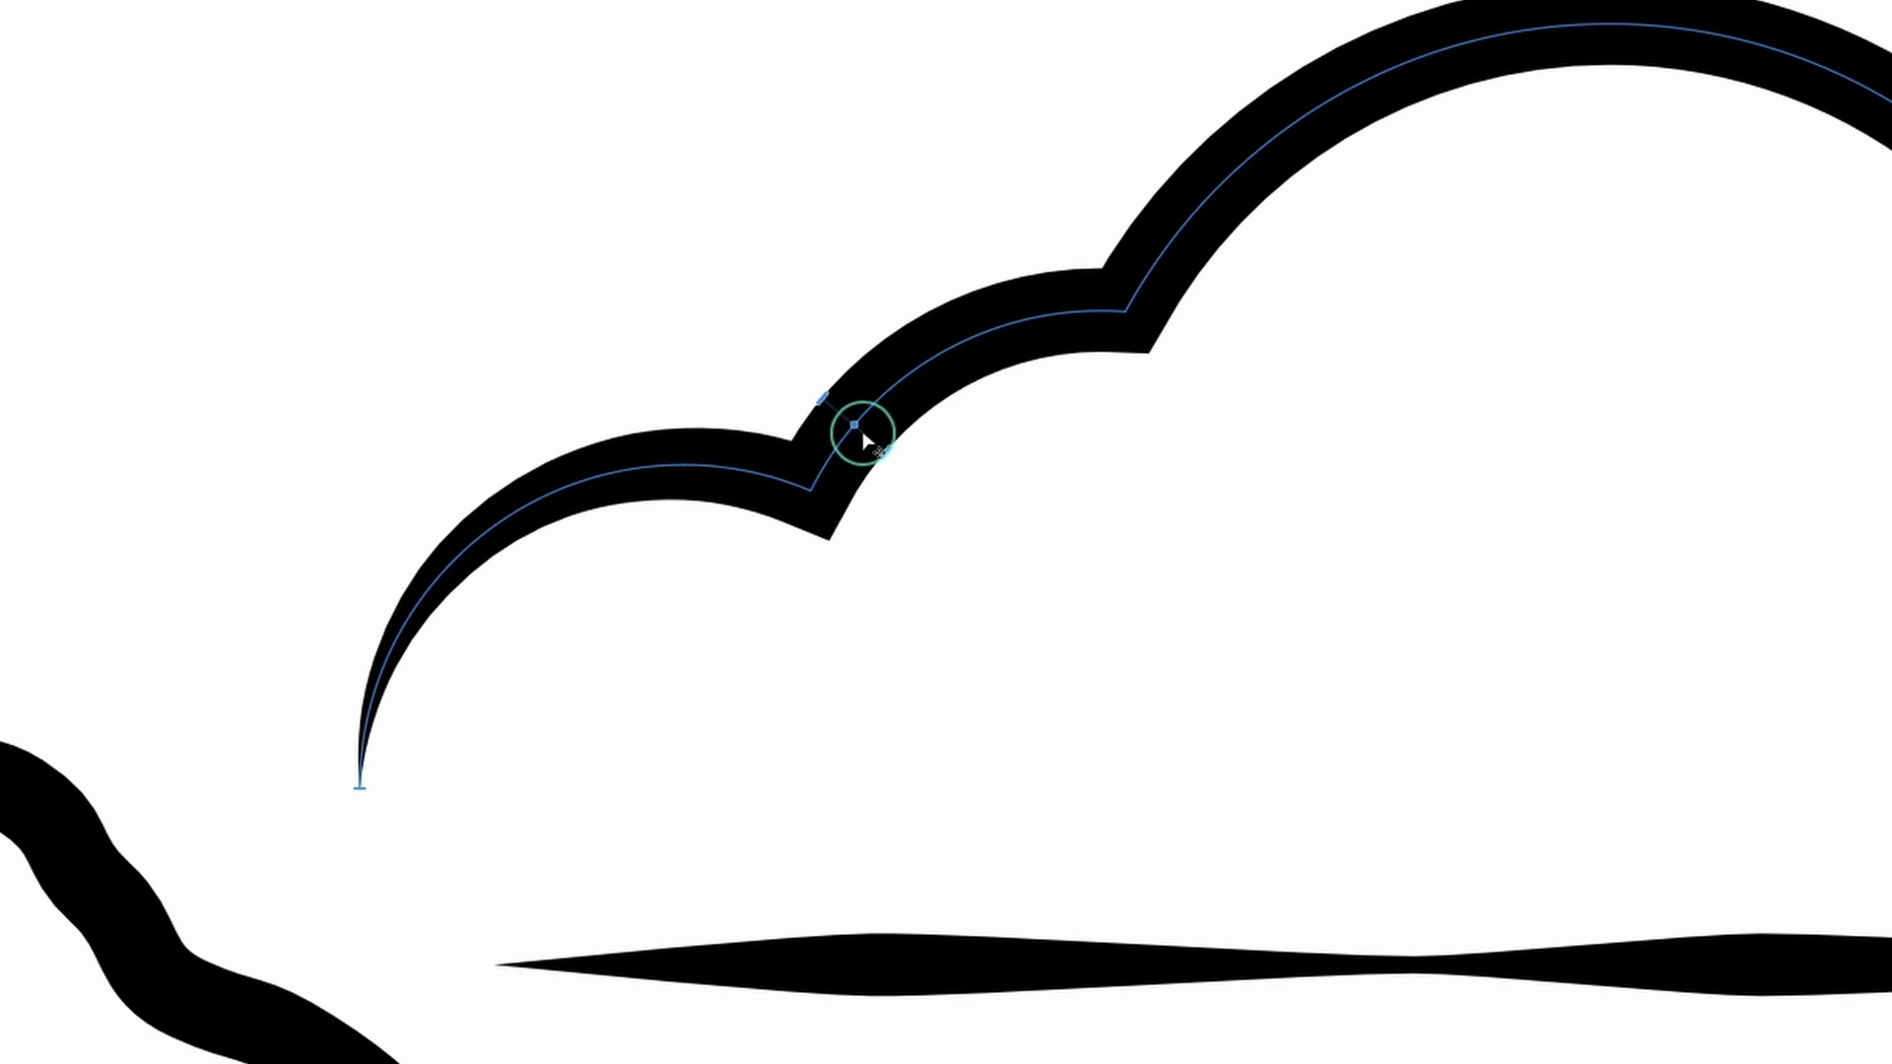
# Taper the cloud outline's right end to a point and slide its nearby width point back along the curve to lengthen the taper.
pyautogui.hscroll(5, 891, 473)
pyautogui.scroll(5, 1140, 644)
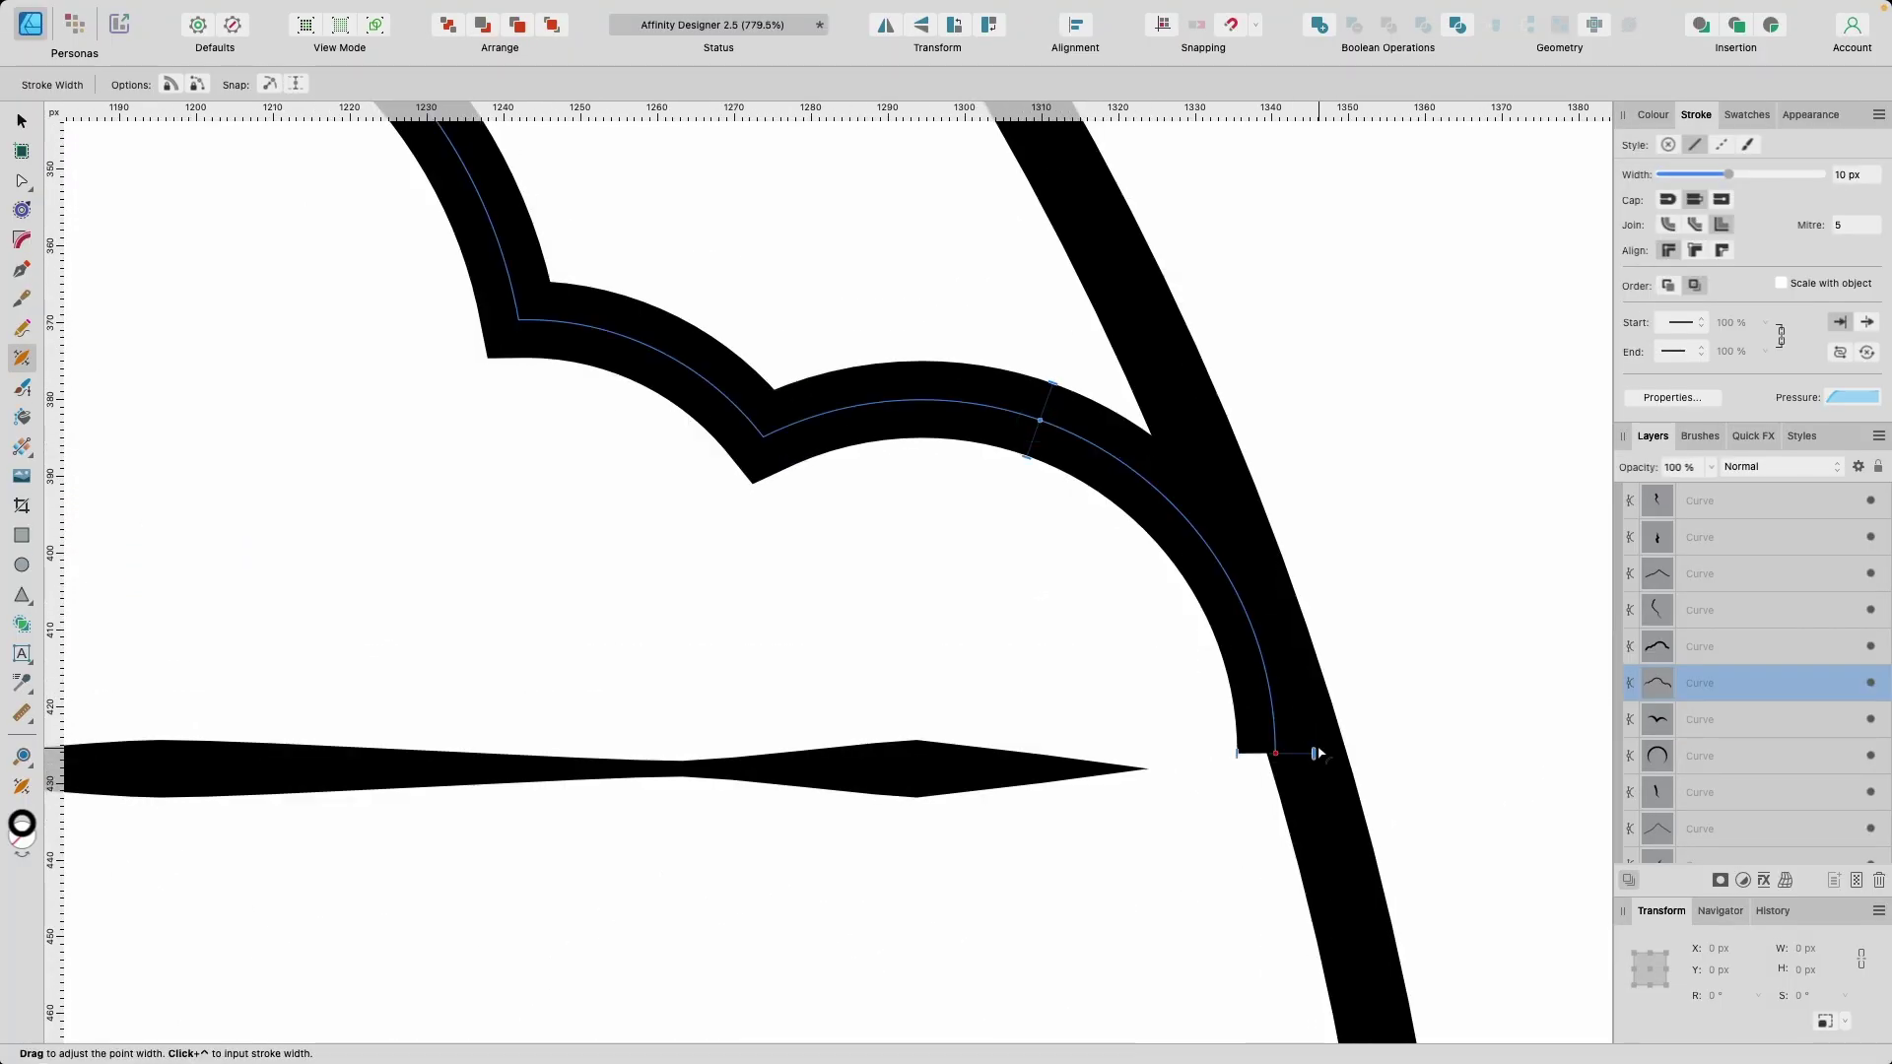
pyautogui.moveTo(1315, 753); pyautogui.dragTo(1260, 752)
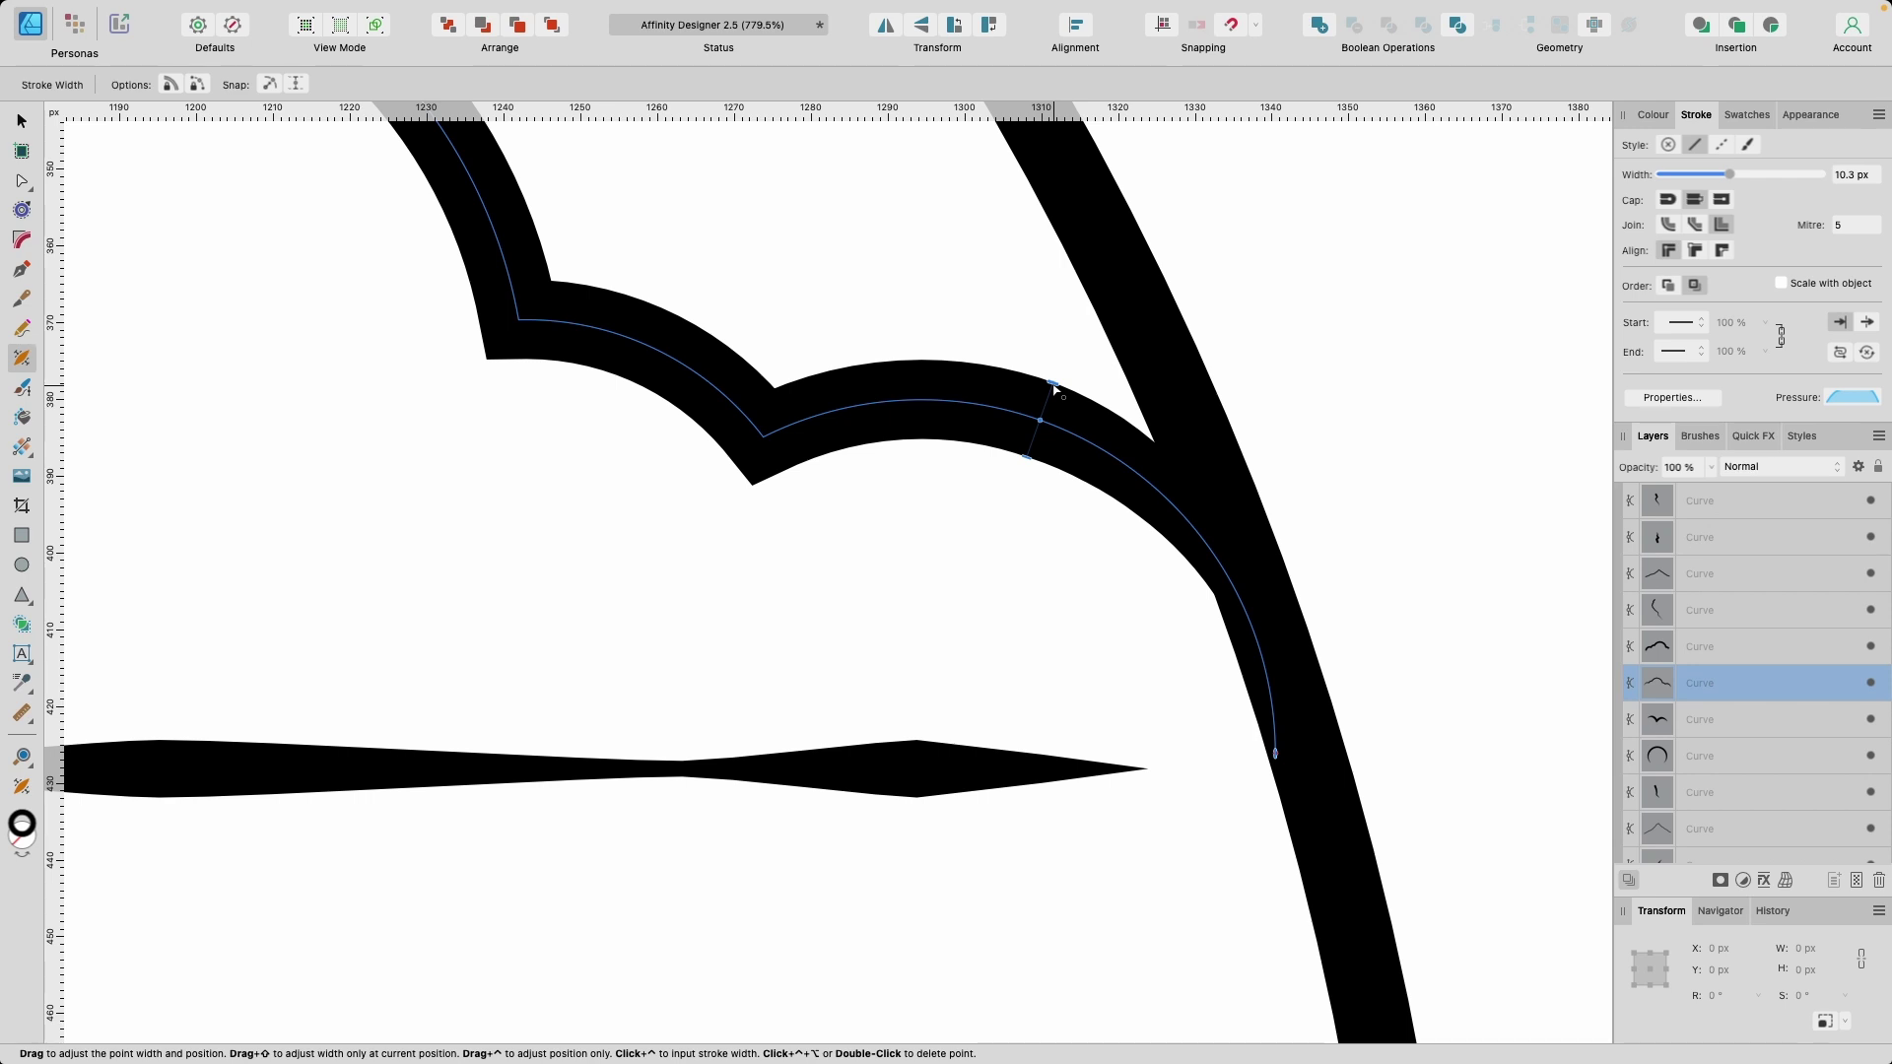
pyautogui.moveTo(1054, 389)
pyautogui.mouseDown()
pyautogui.moveTo(967, 359)
pyautogui.moveTo(845, 380)
pyautogui.moveTo(912, 371)
pyautogui.moveTo(586, 353)
pyautogui.moveTo(464, 276)
pyautogui.mouseUp()
pyautogui.scroll(-3, 456, 283)
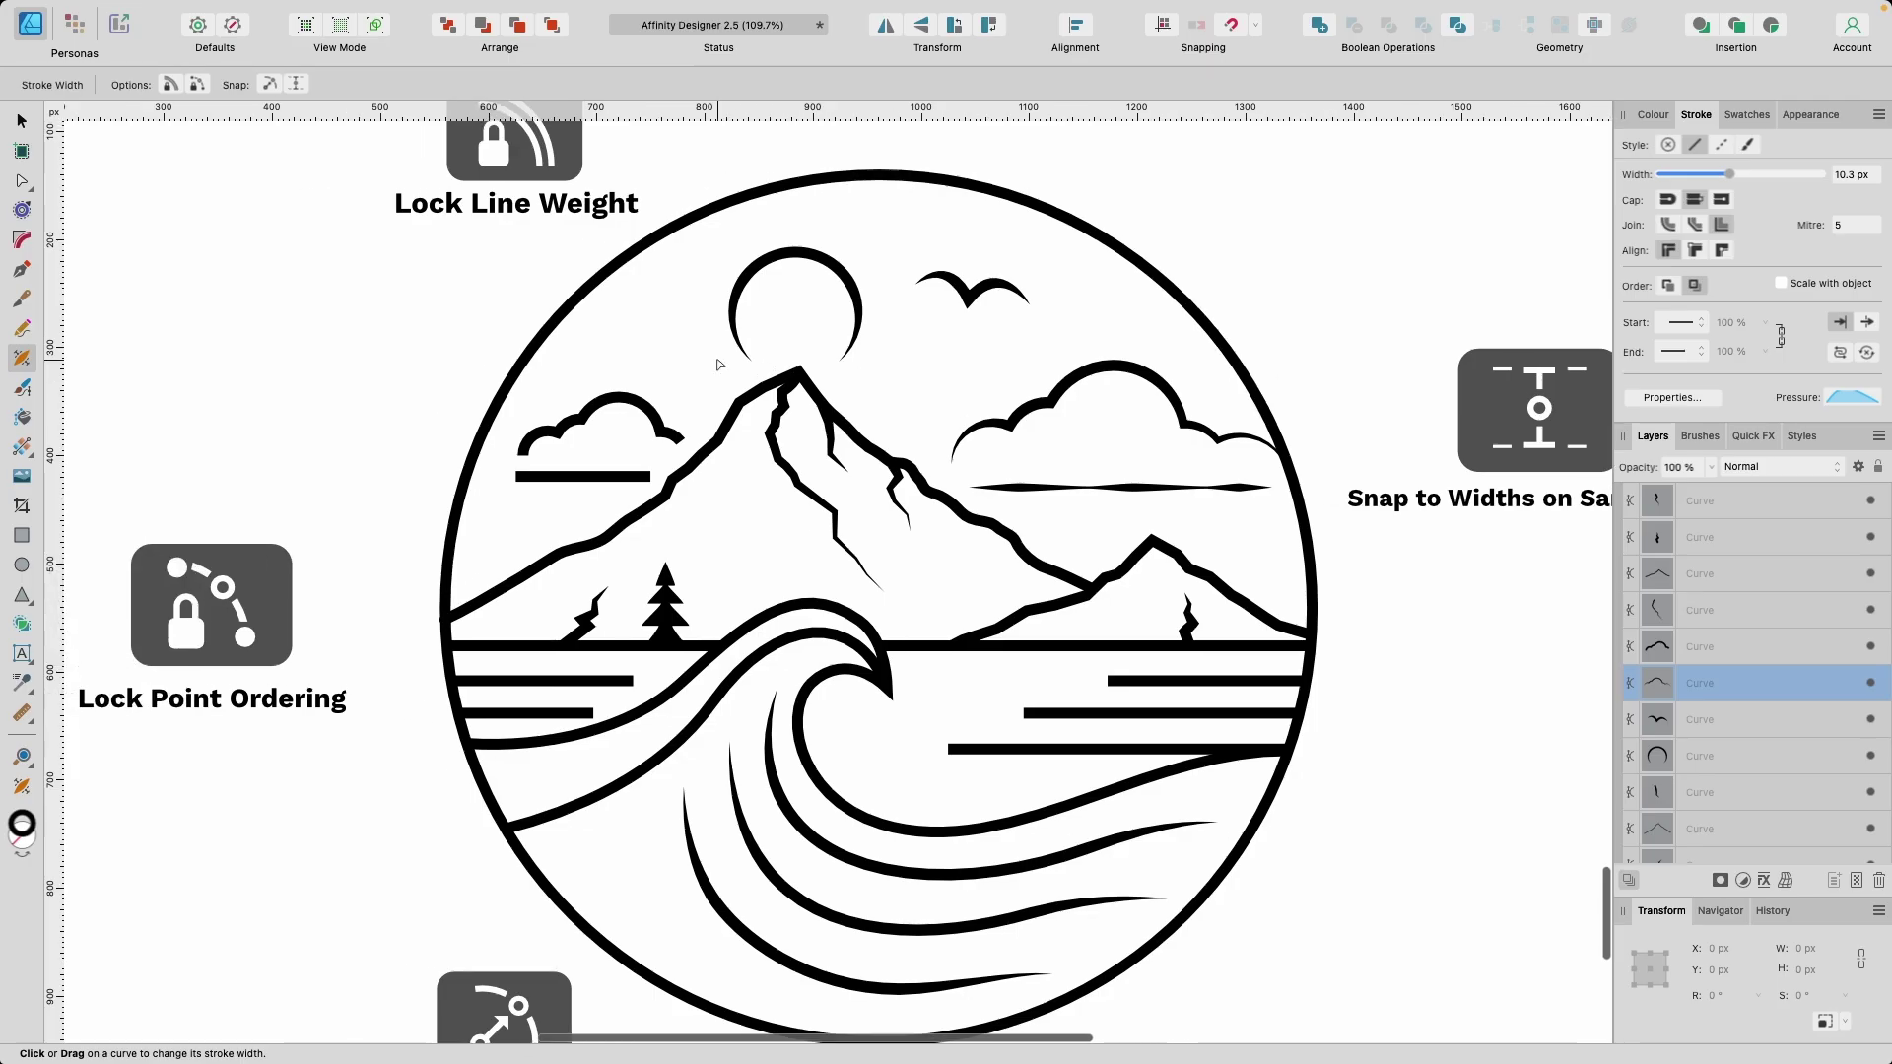
# Add width points near both ends of the left-hand cloud outline and taper each end to a point.
pyautogui.scroll(4, 894, 393)
pyautogui.scroll(3, 906, 393)
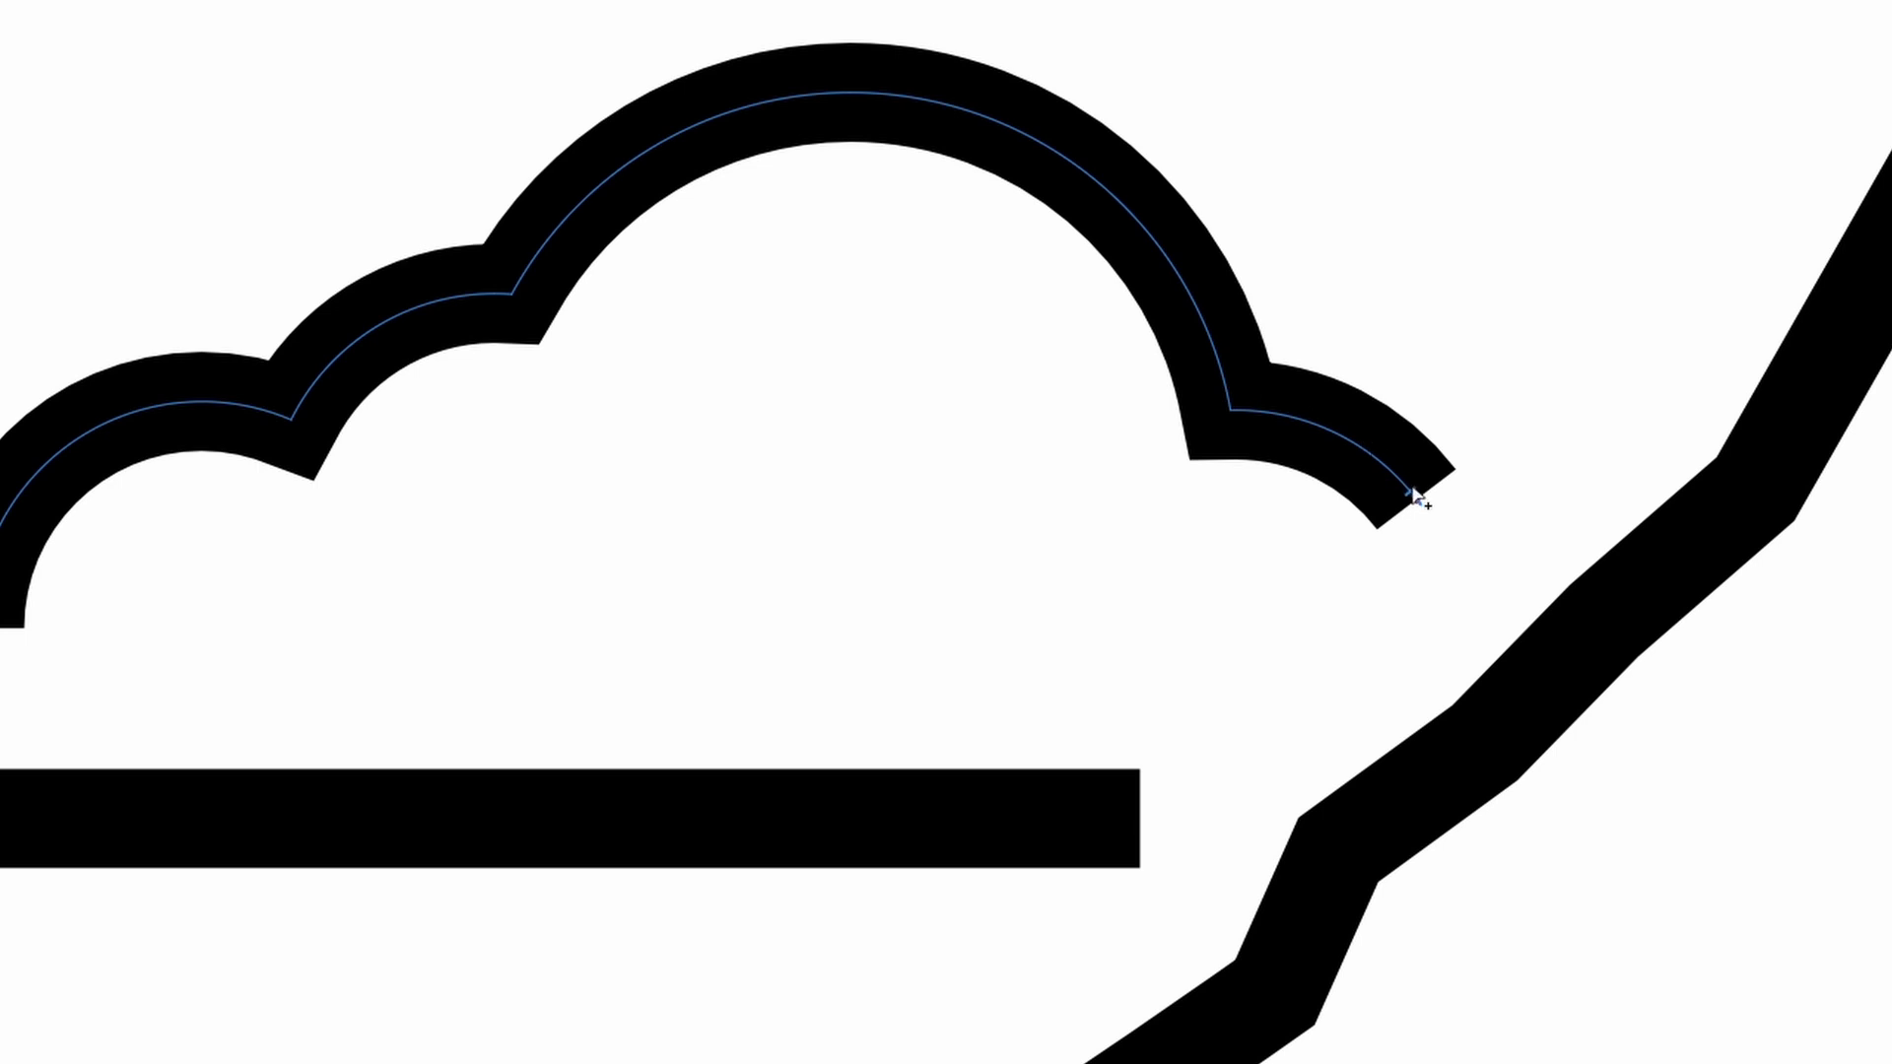
pyautogui.click(1209, 336)
pyautogui.click(168, 404)
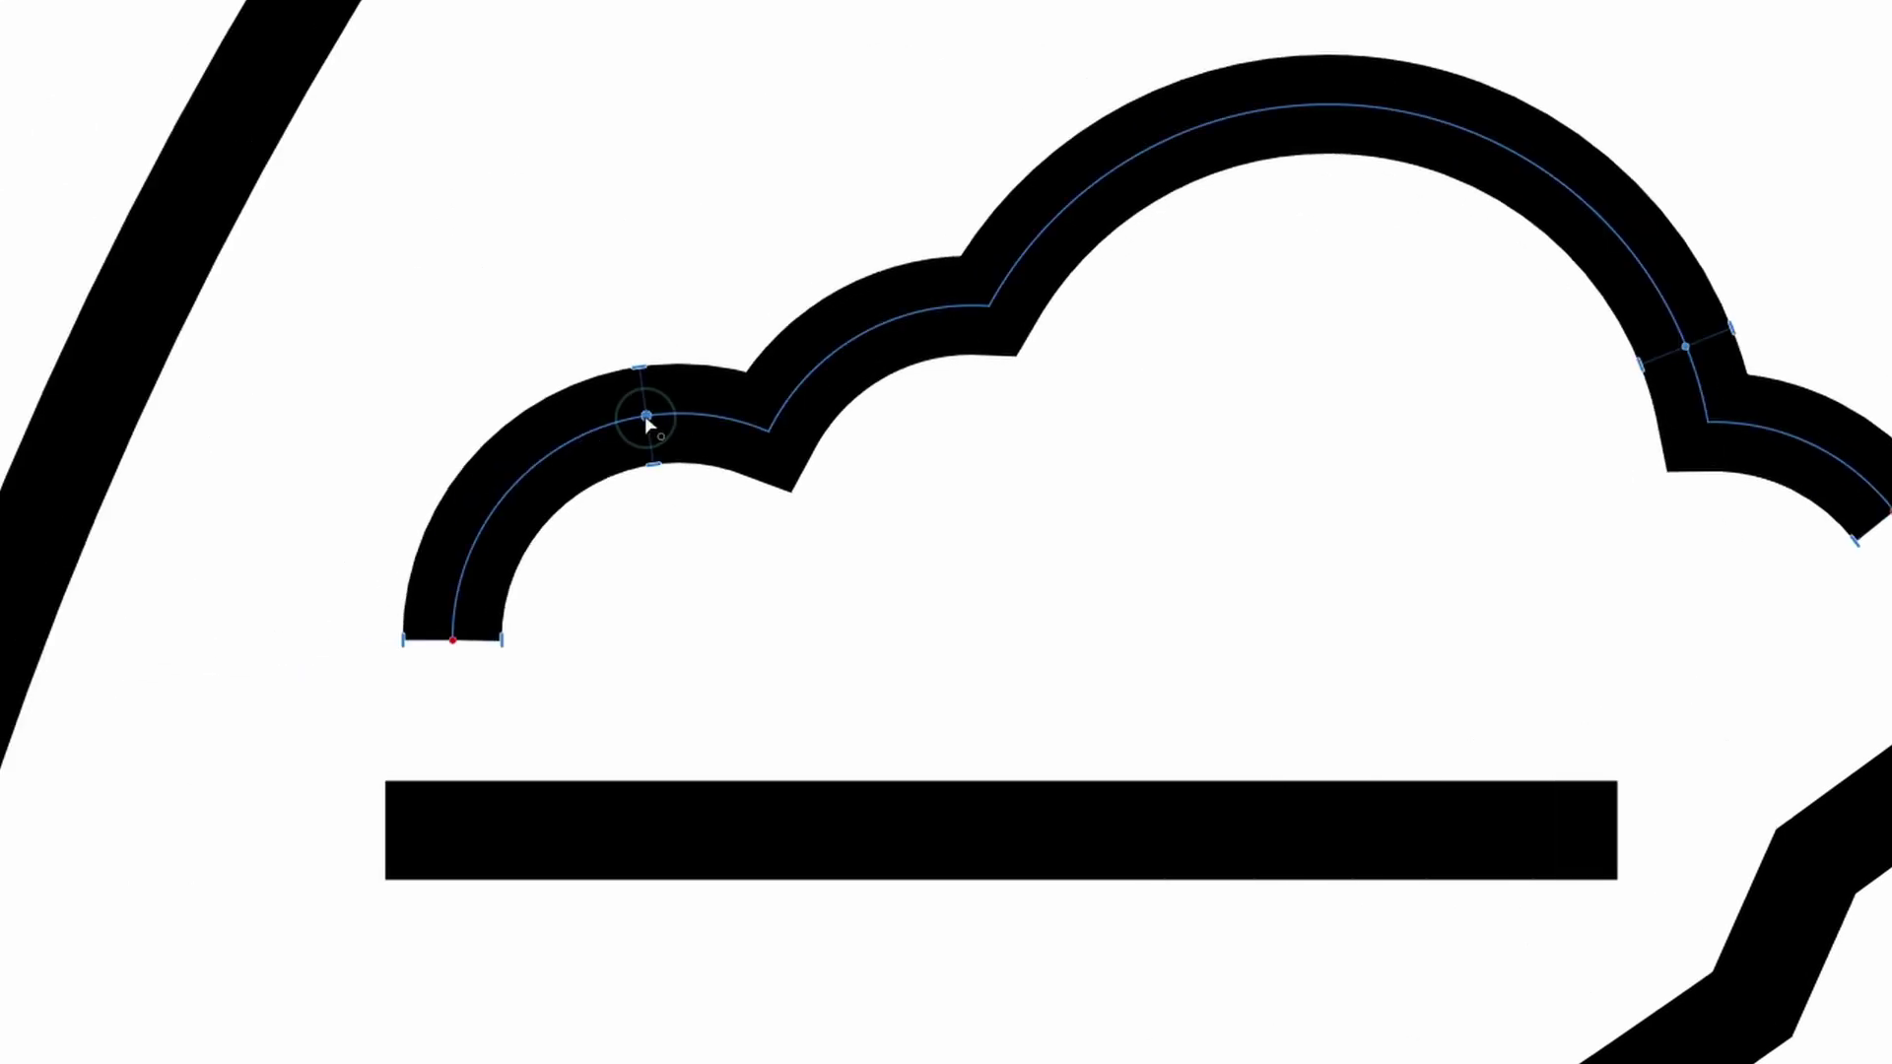
pyautogui.moveTo(405, 643); pyautogui.dragTo(452, 641)
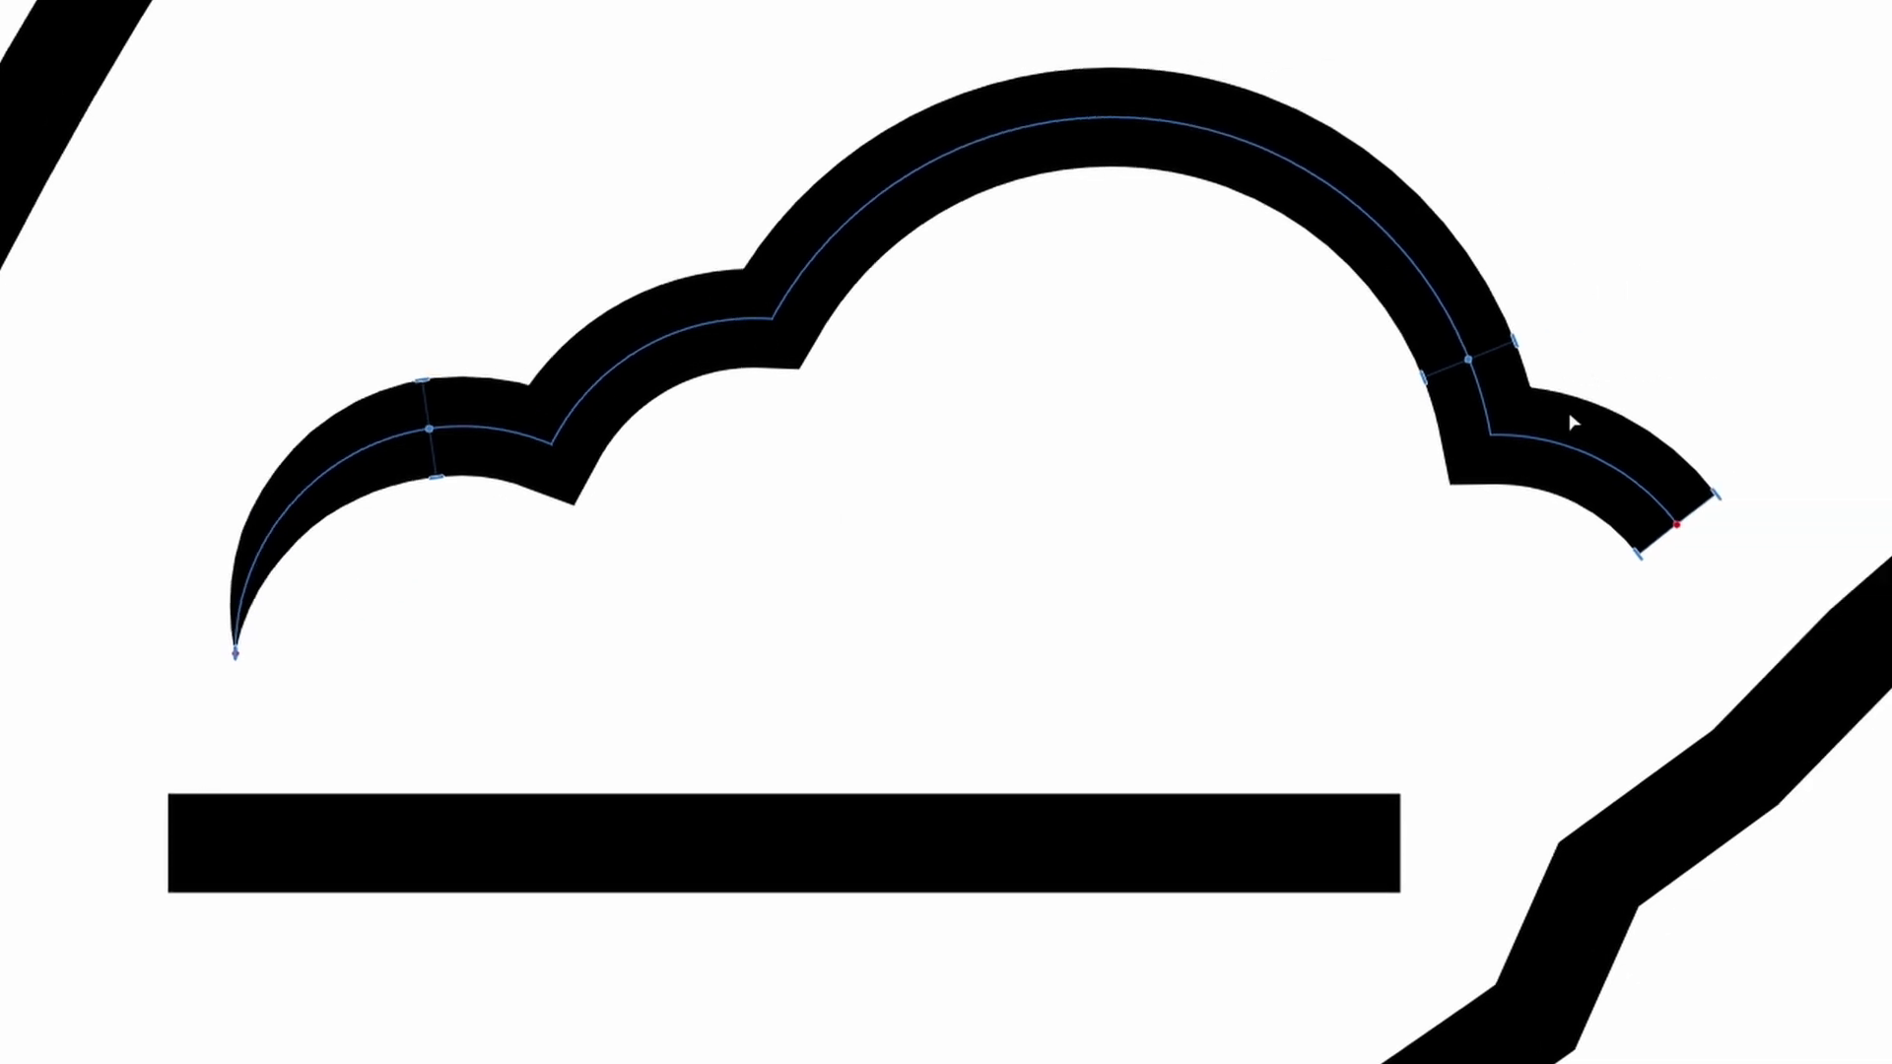
pyautogui.moveTo(1683, 498); pyautogui.dragTo(1648, 525)
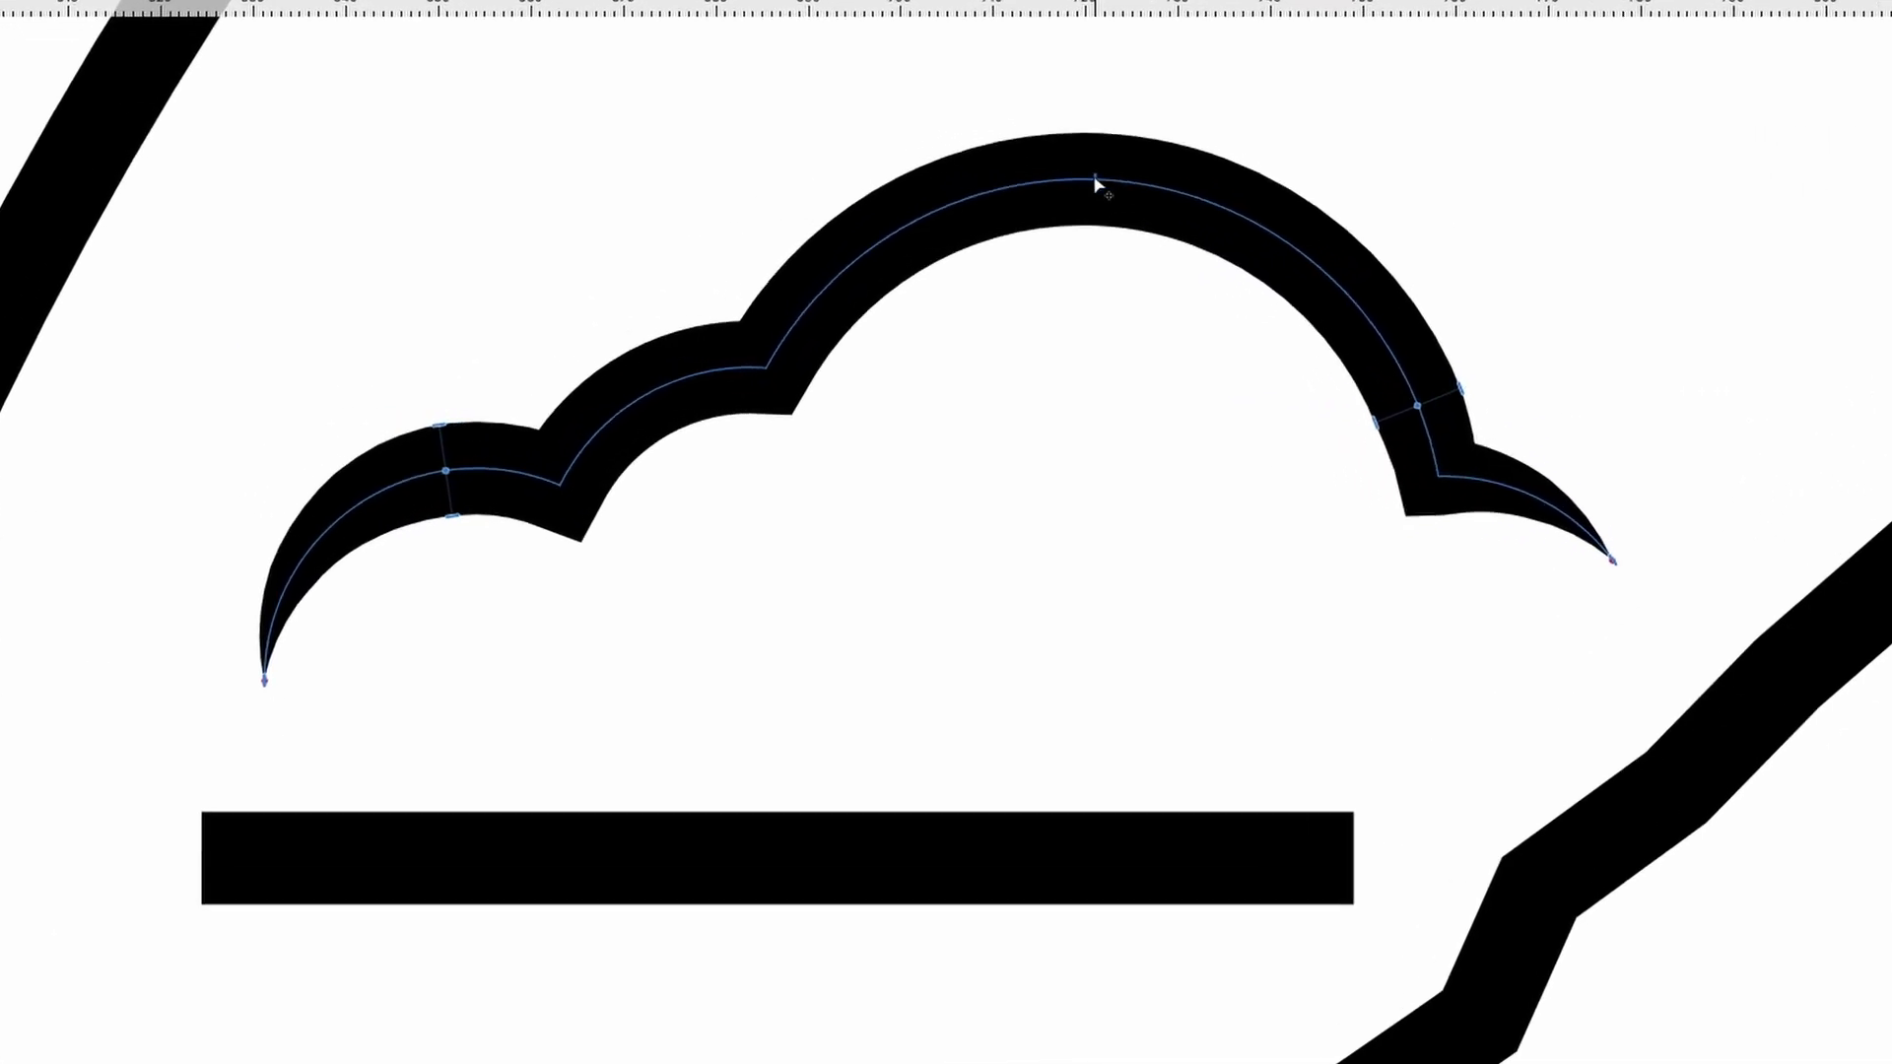
# Add a width point at the left-hand cloud's crest, widen it to about 11.4 px, and narrow the width point on its left bump.
pyautogui.click(1080, 116)
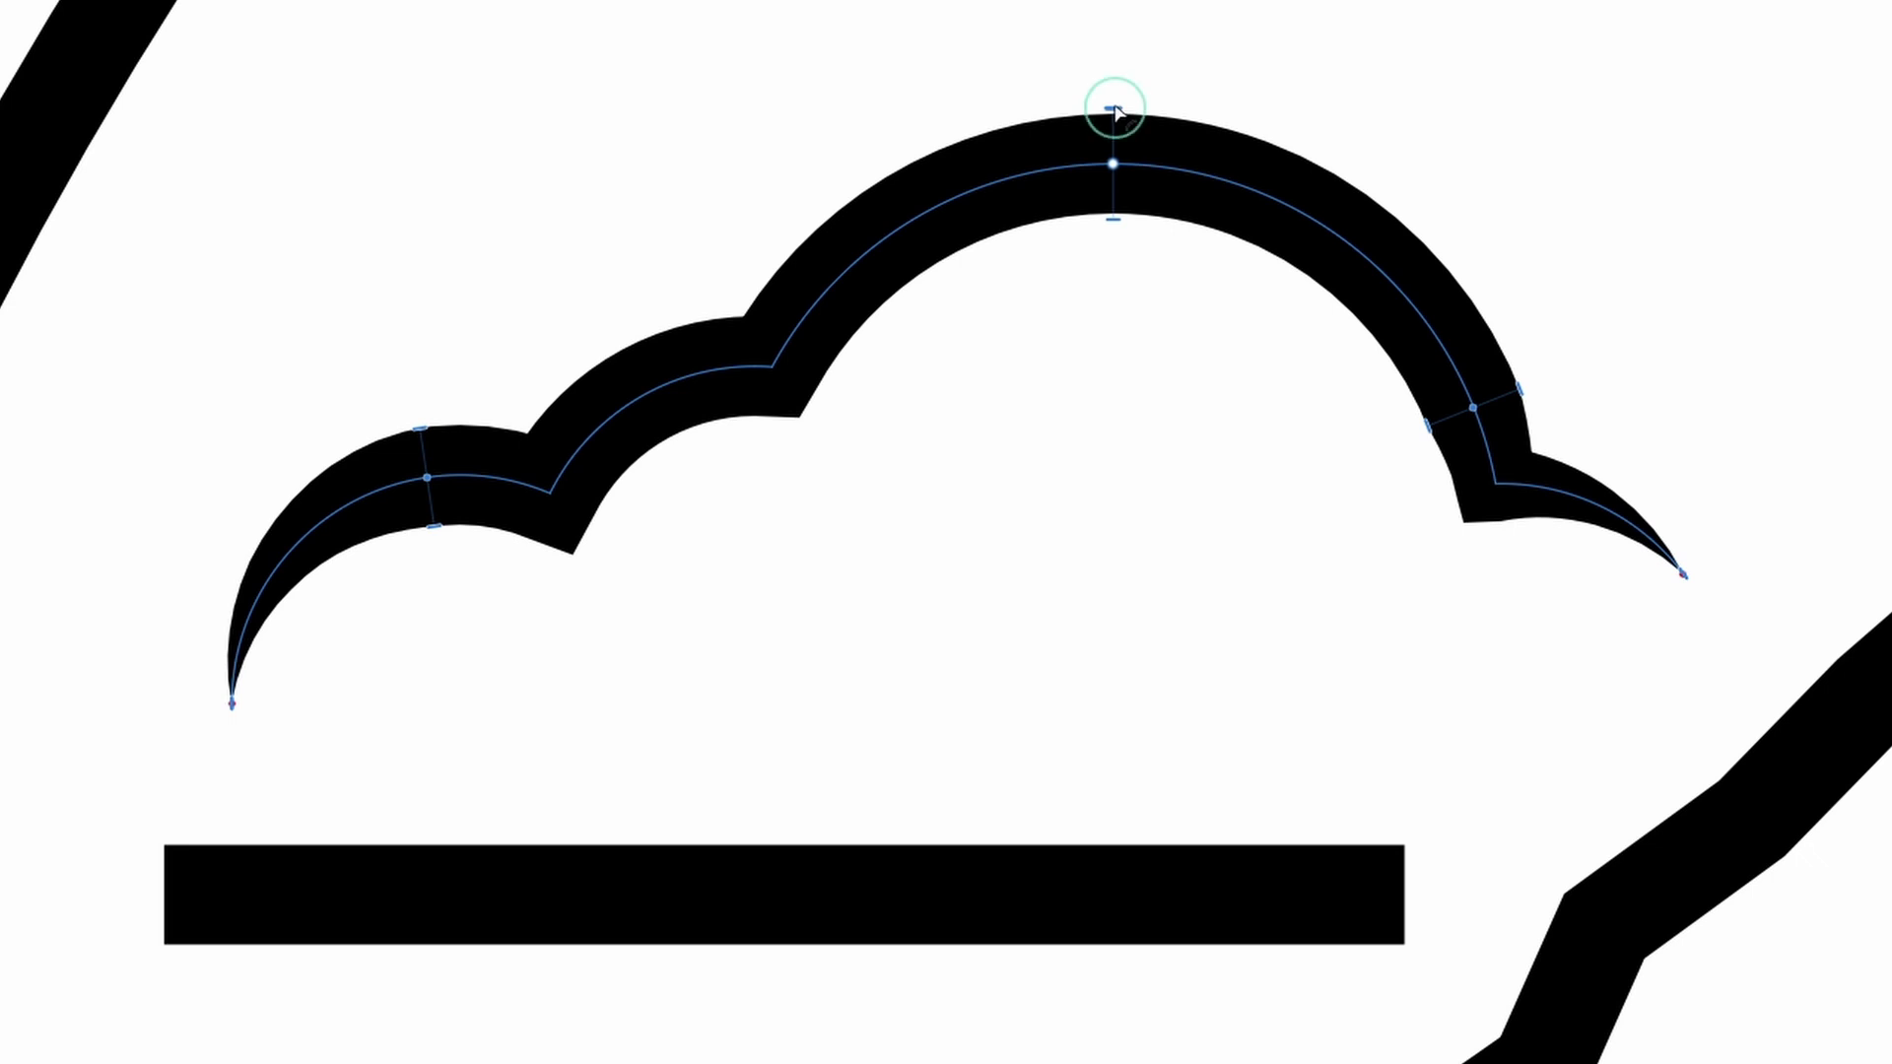
pyautogui.moveTo(1116, 111); pyautogui.dragTo(1114, 105)
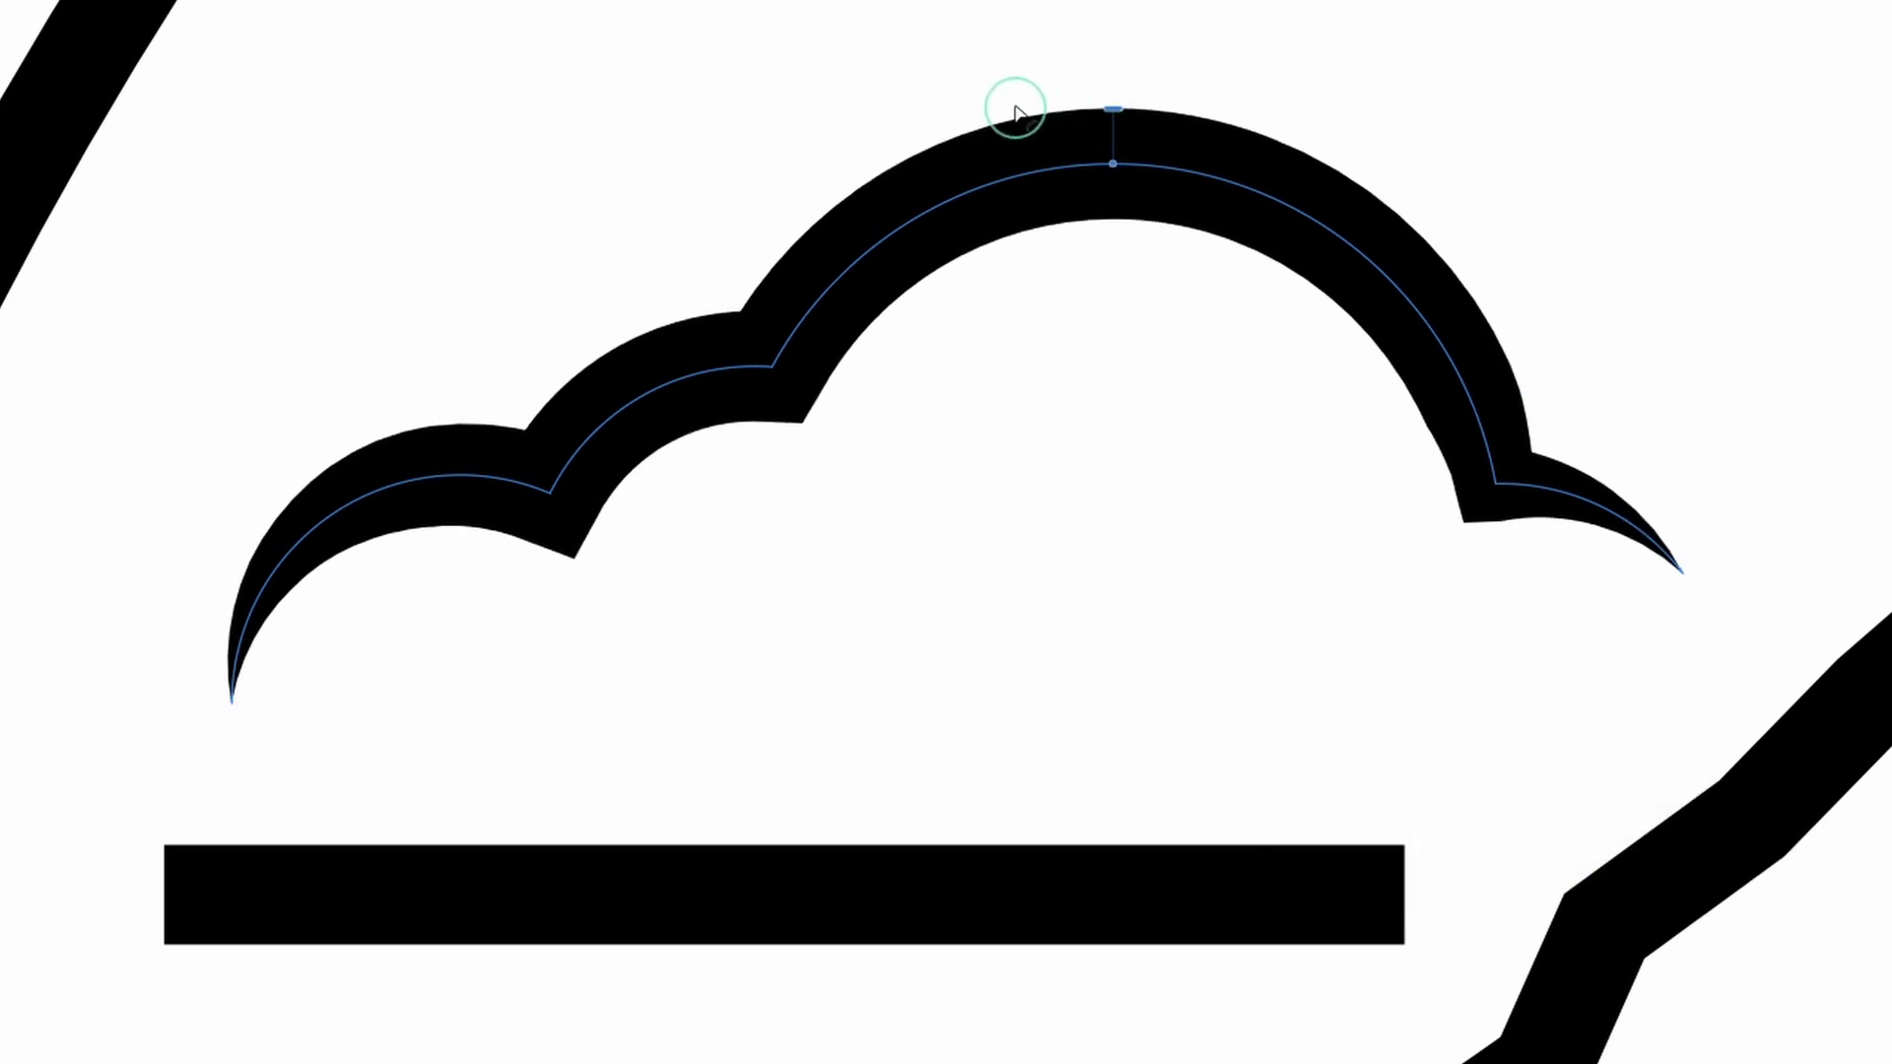
pyautogui.click(1077, 72)
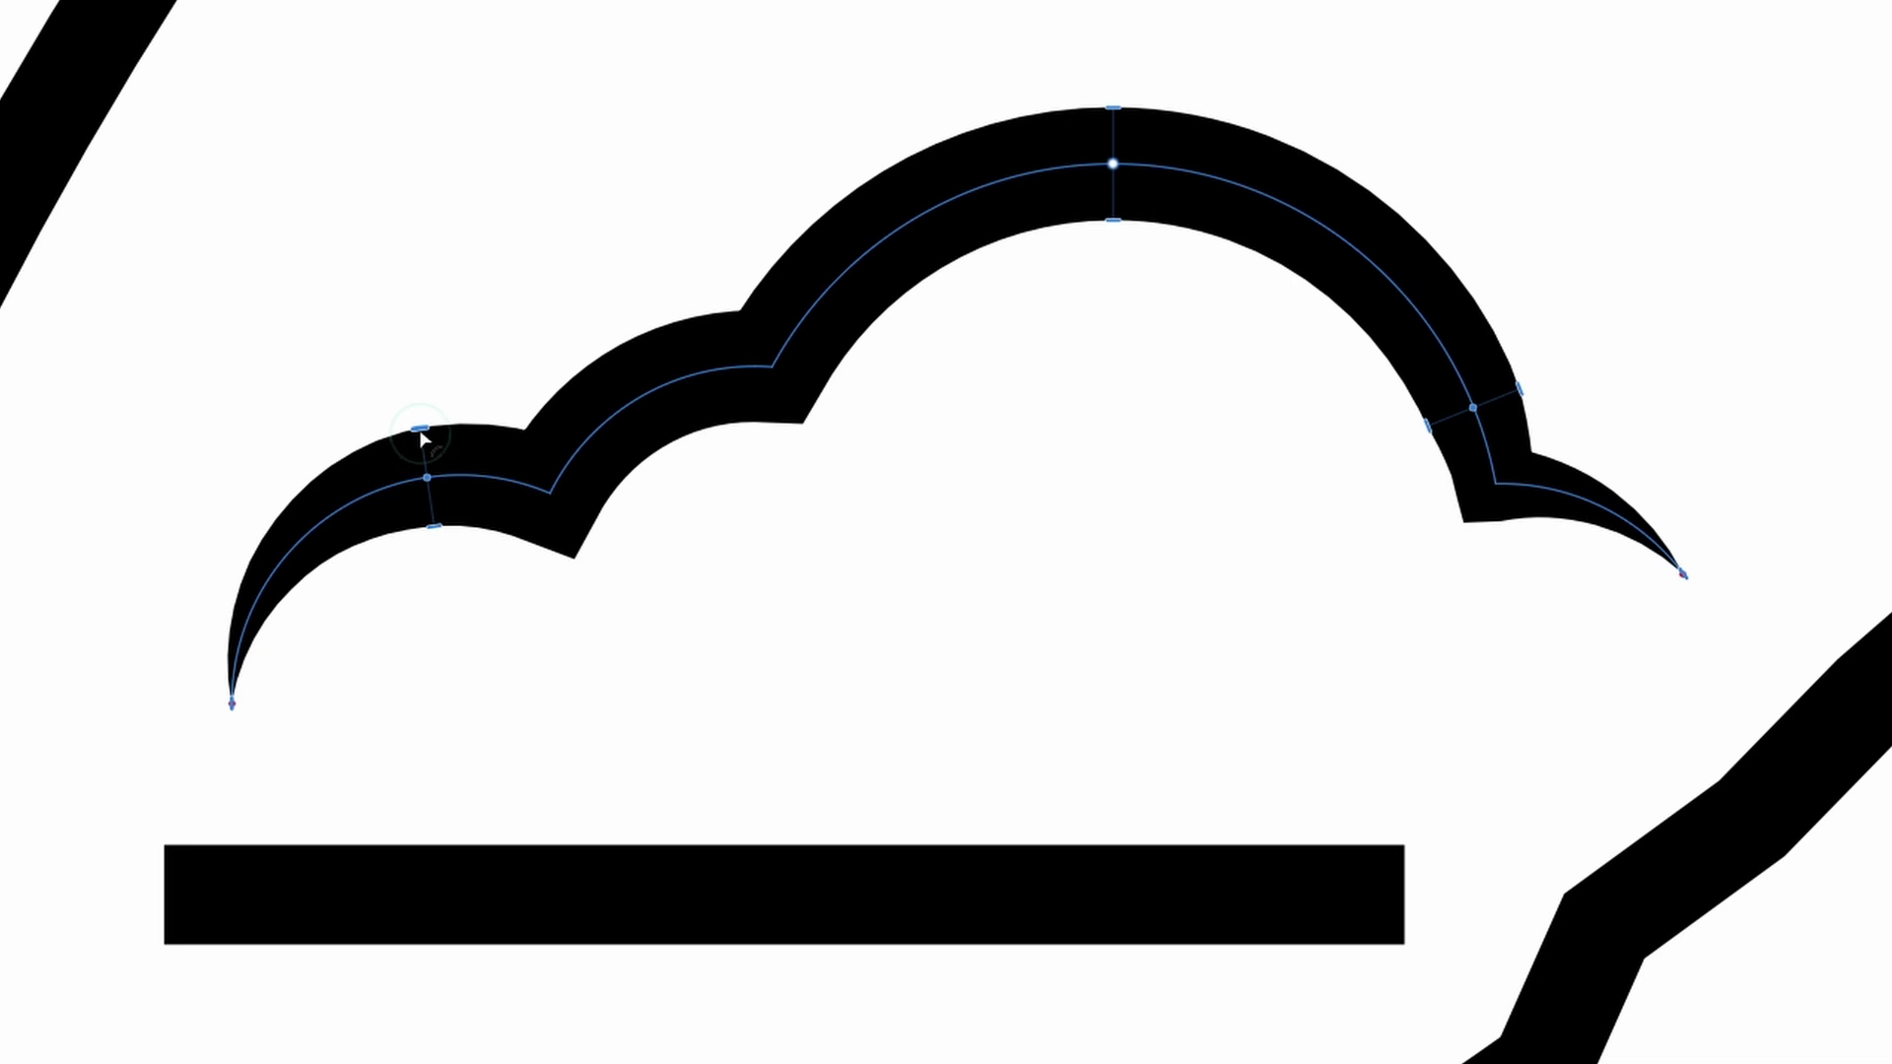
pyautogui.moveTo(420, 432); pyautogui.dragTo(422, 448)
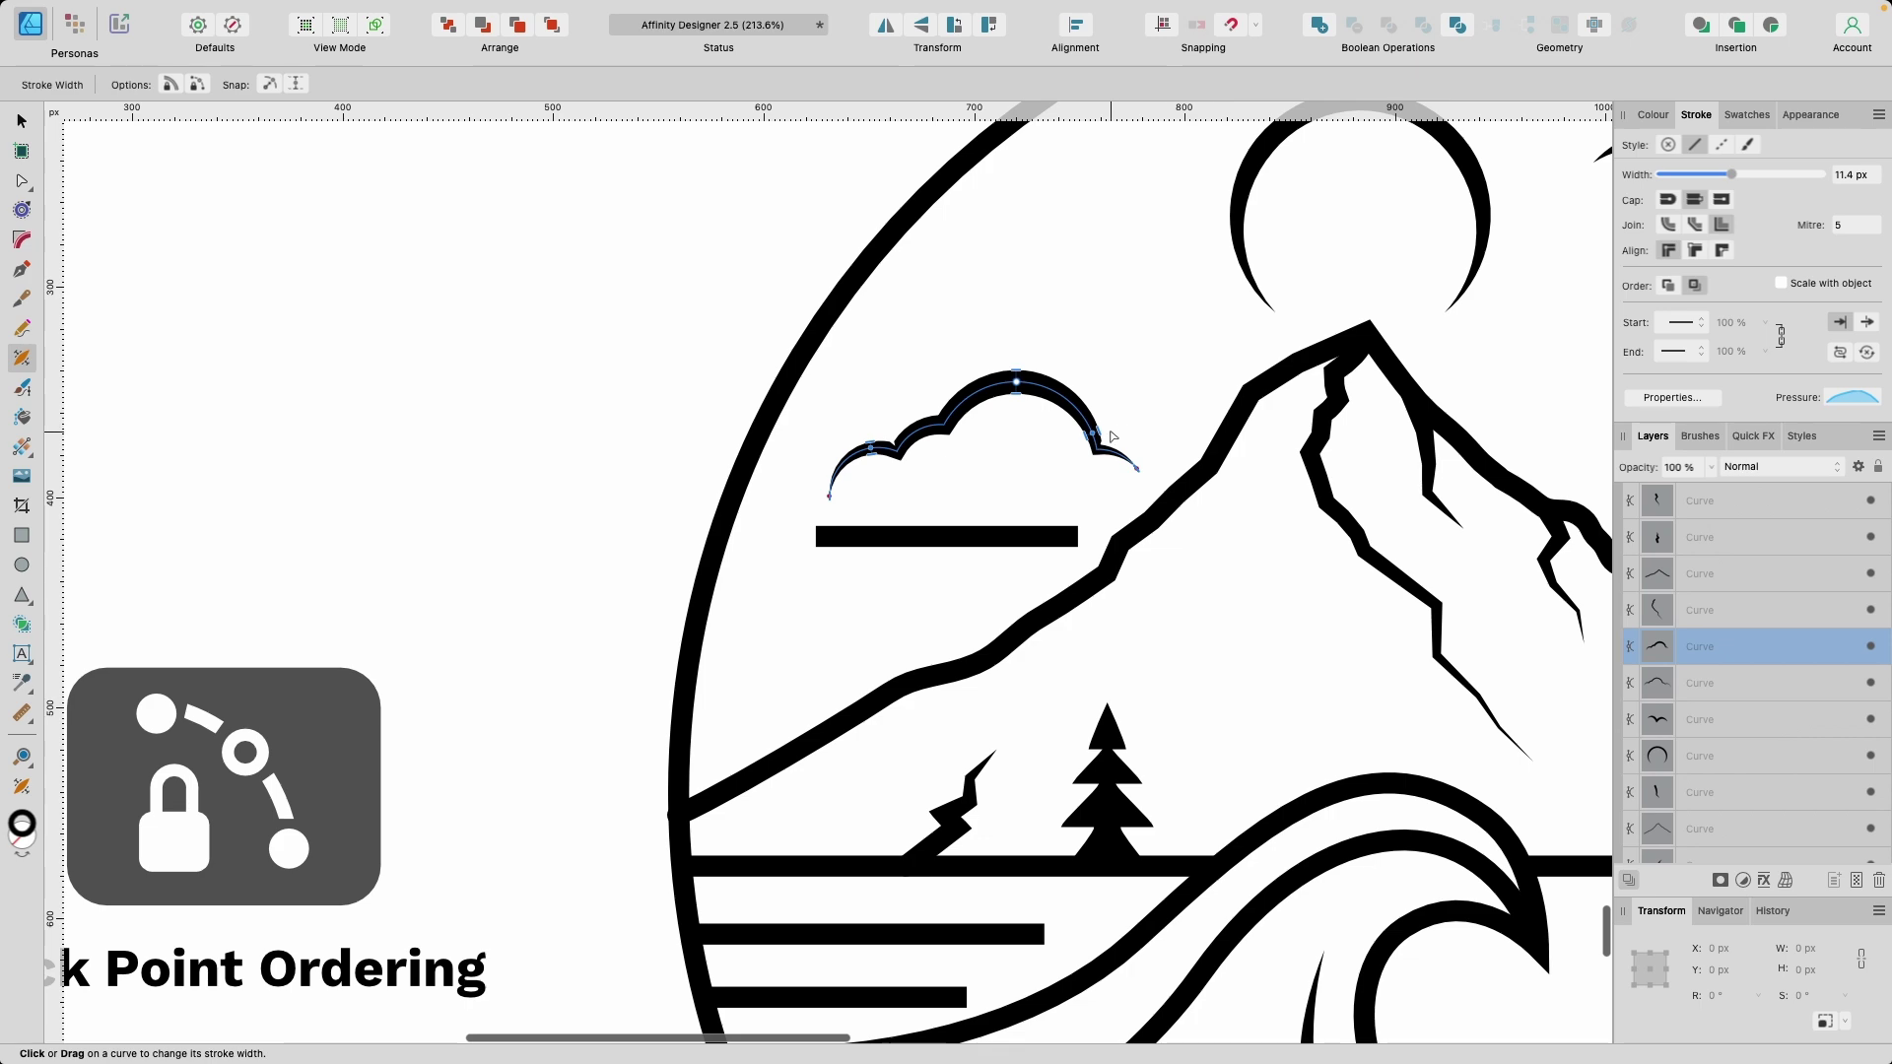
# Taper the left end of the uppermost right-hand water line to a point and slide its inner width point towards the circle.
pyautogui.scroll(3, 1113, 436)
pyautogui.press('super+0')
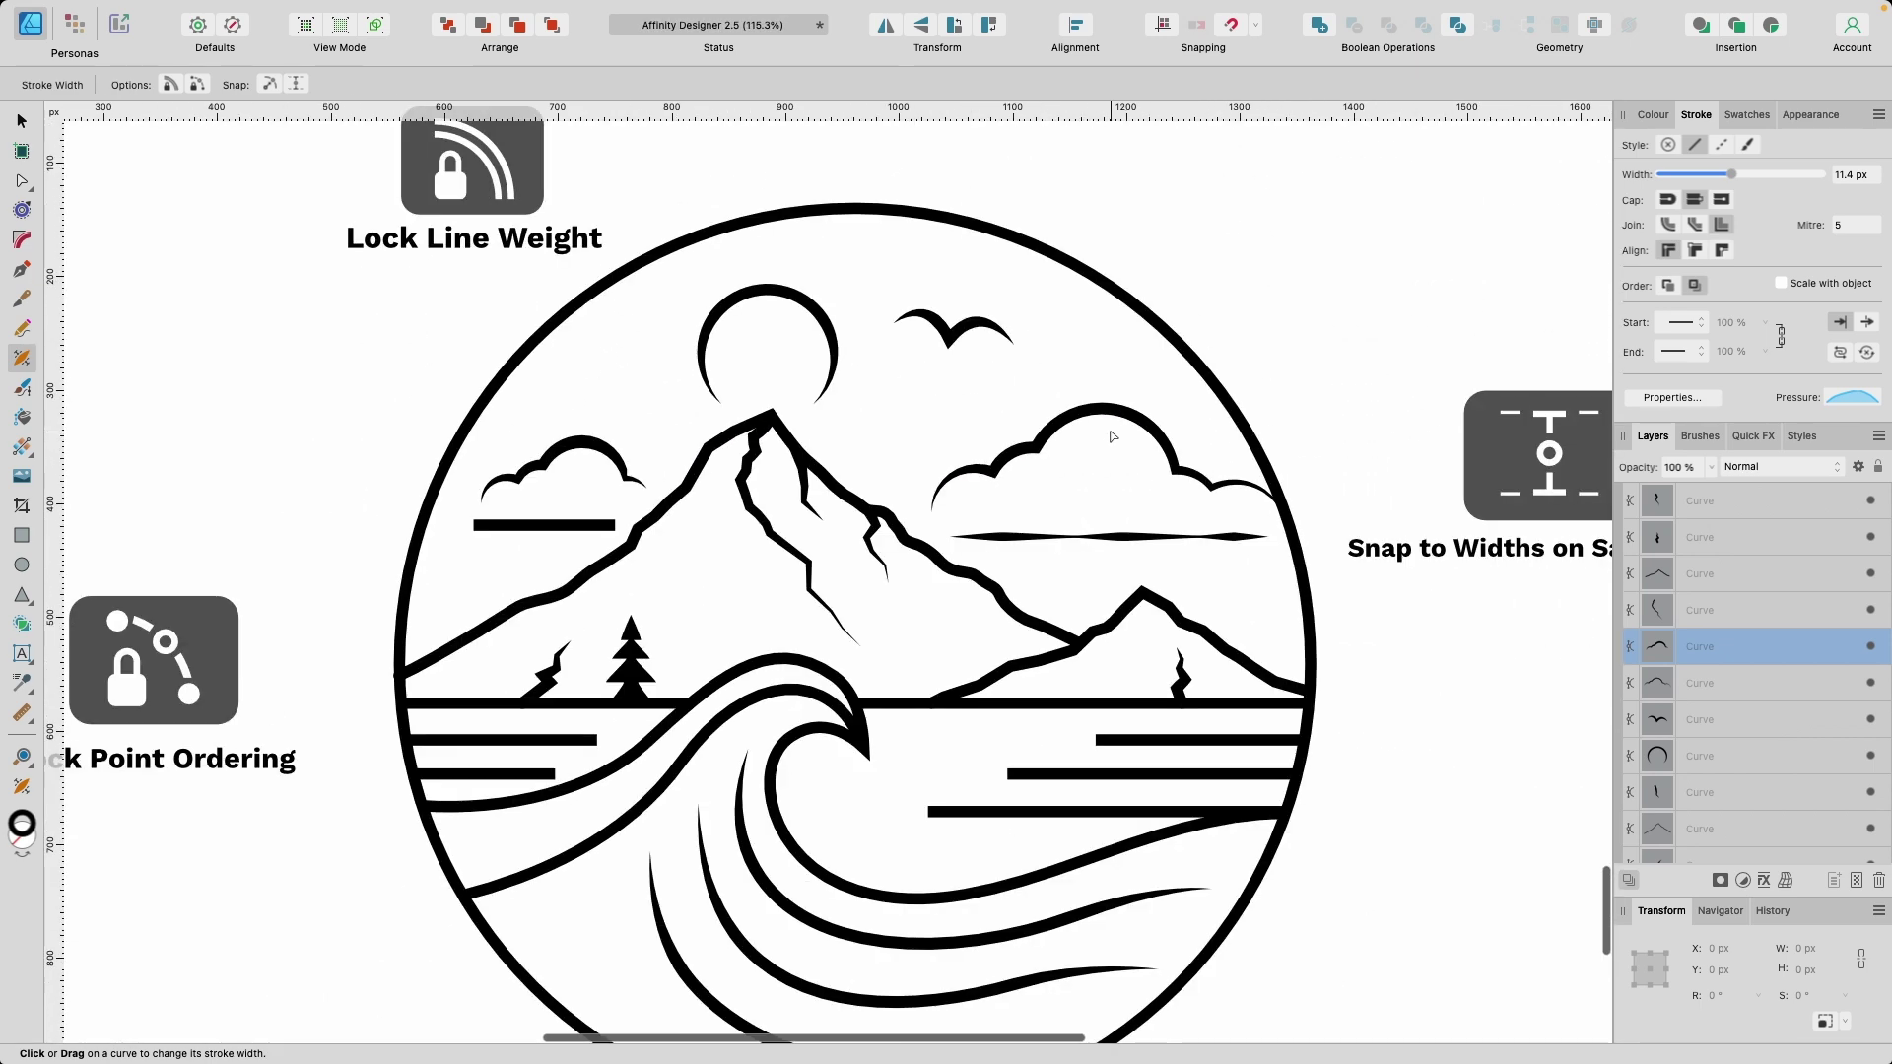
pyautogui.press('super+0')
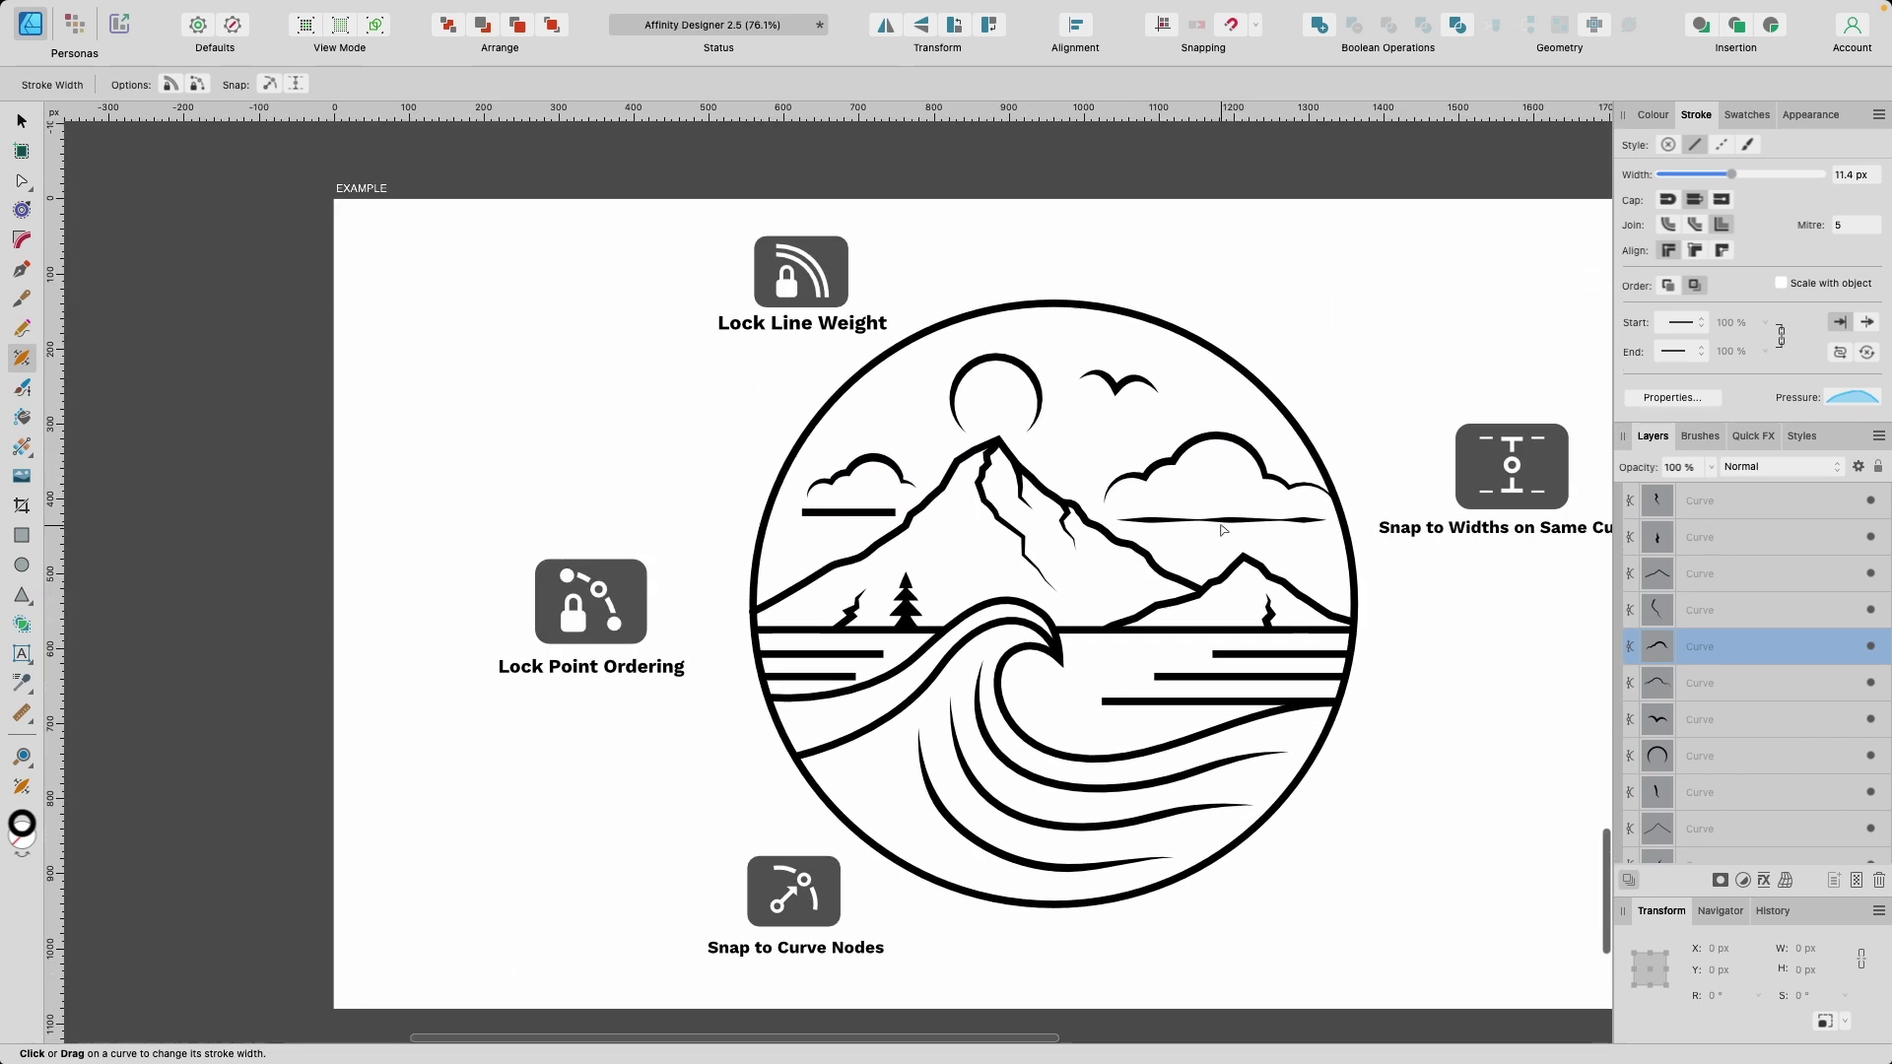
pyautogui.scroll(4, 1262, 668)
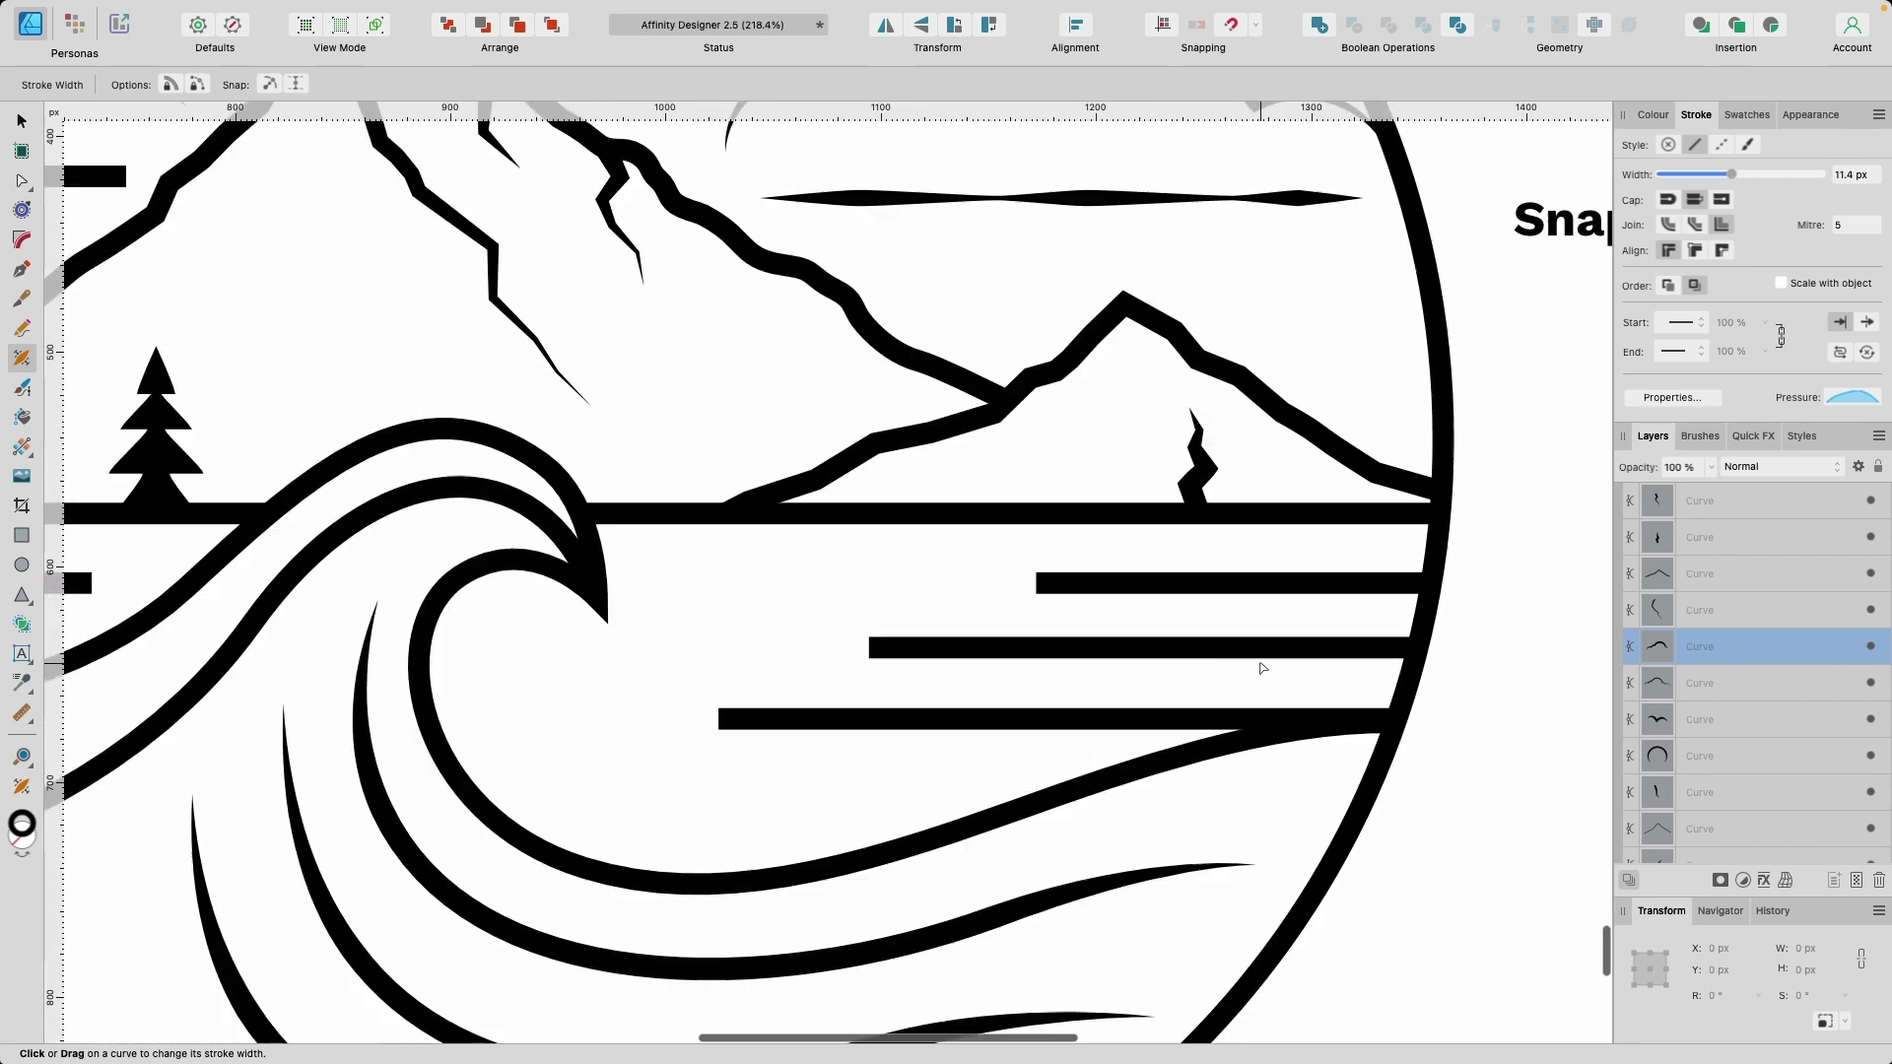
pyautogui.click(1254, 591)
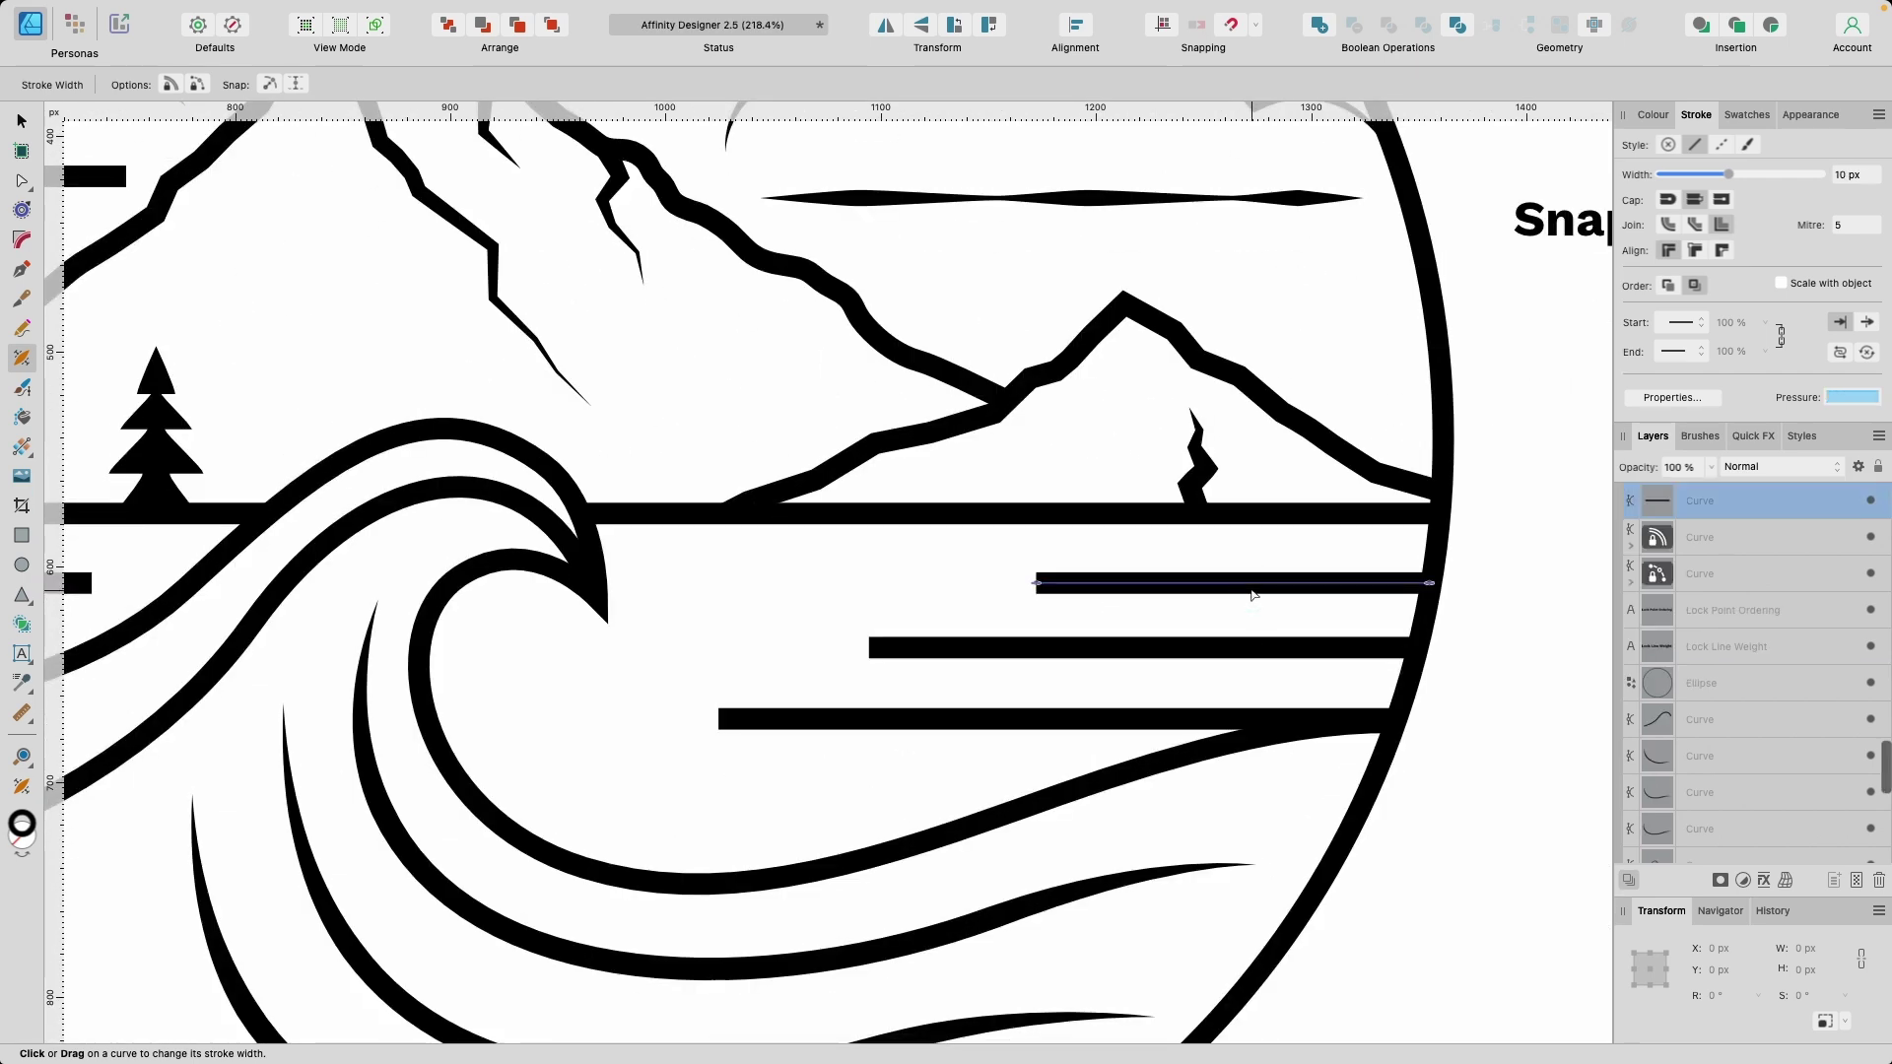
pyautogui.click(1194, 589)
pyautogui.moveTo(1035, 583); pyautogui.dragTo(1035, 625)
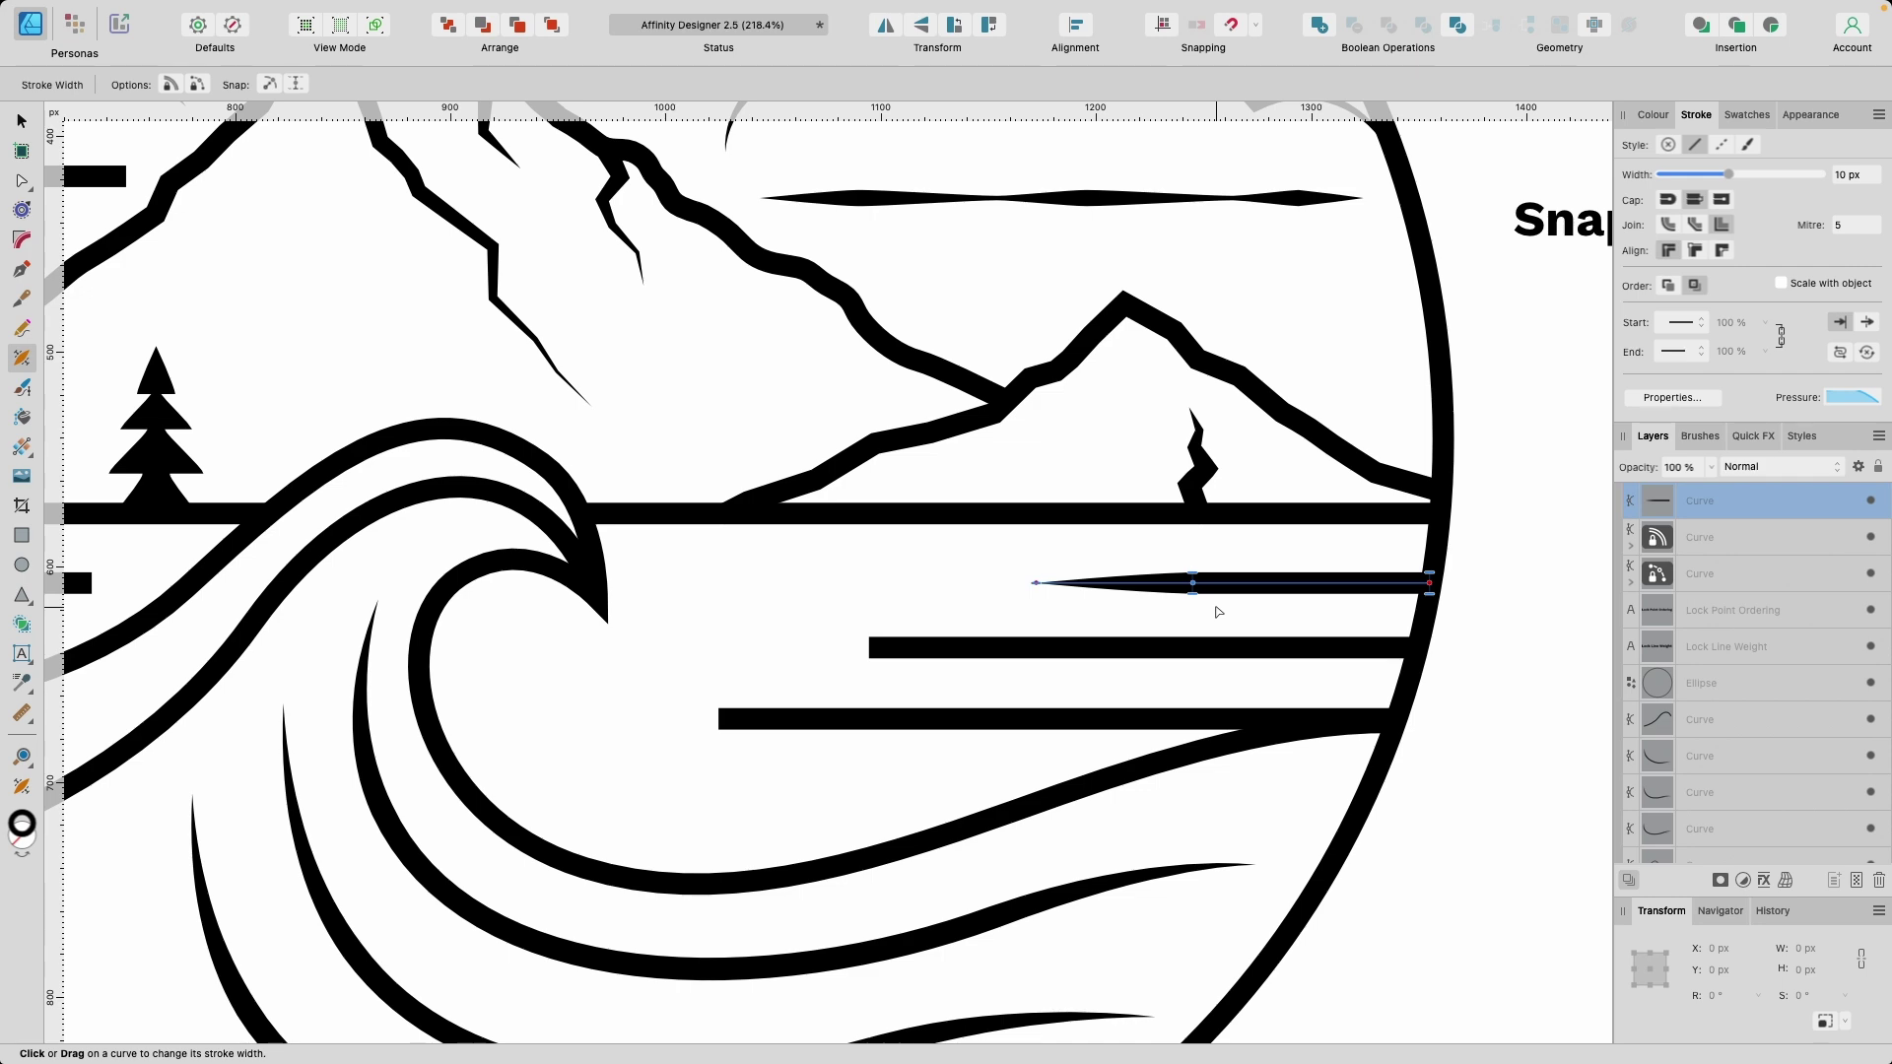
pyautogui.scroll(2, 1217, 612)
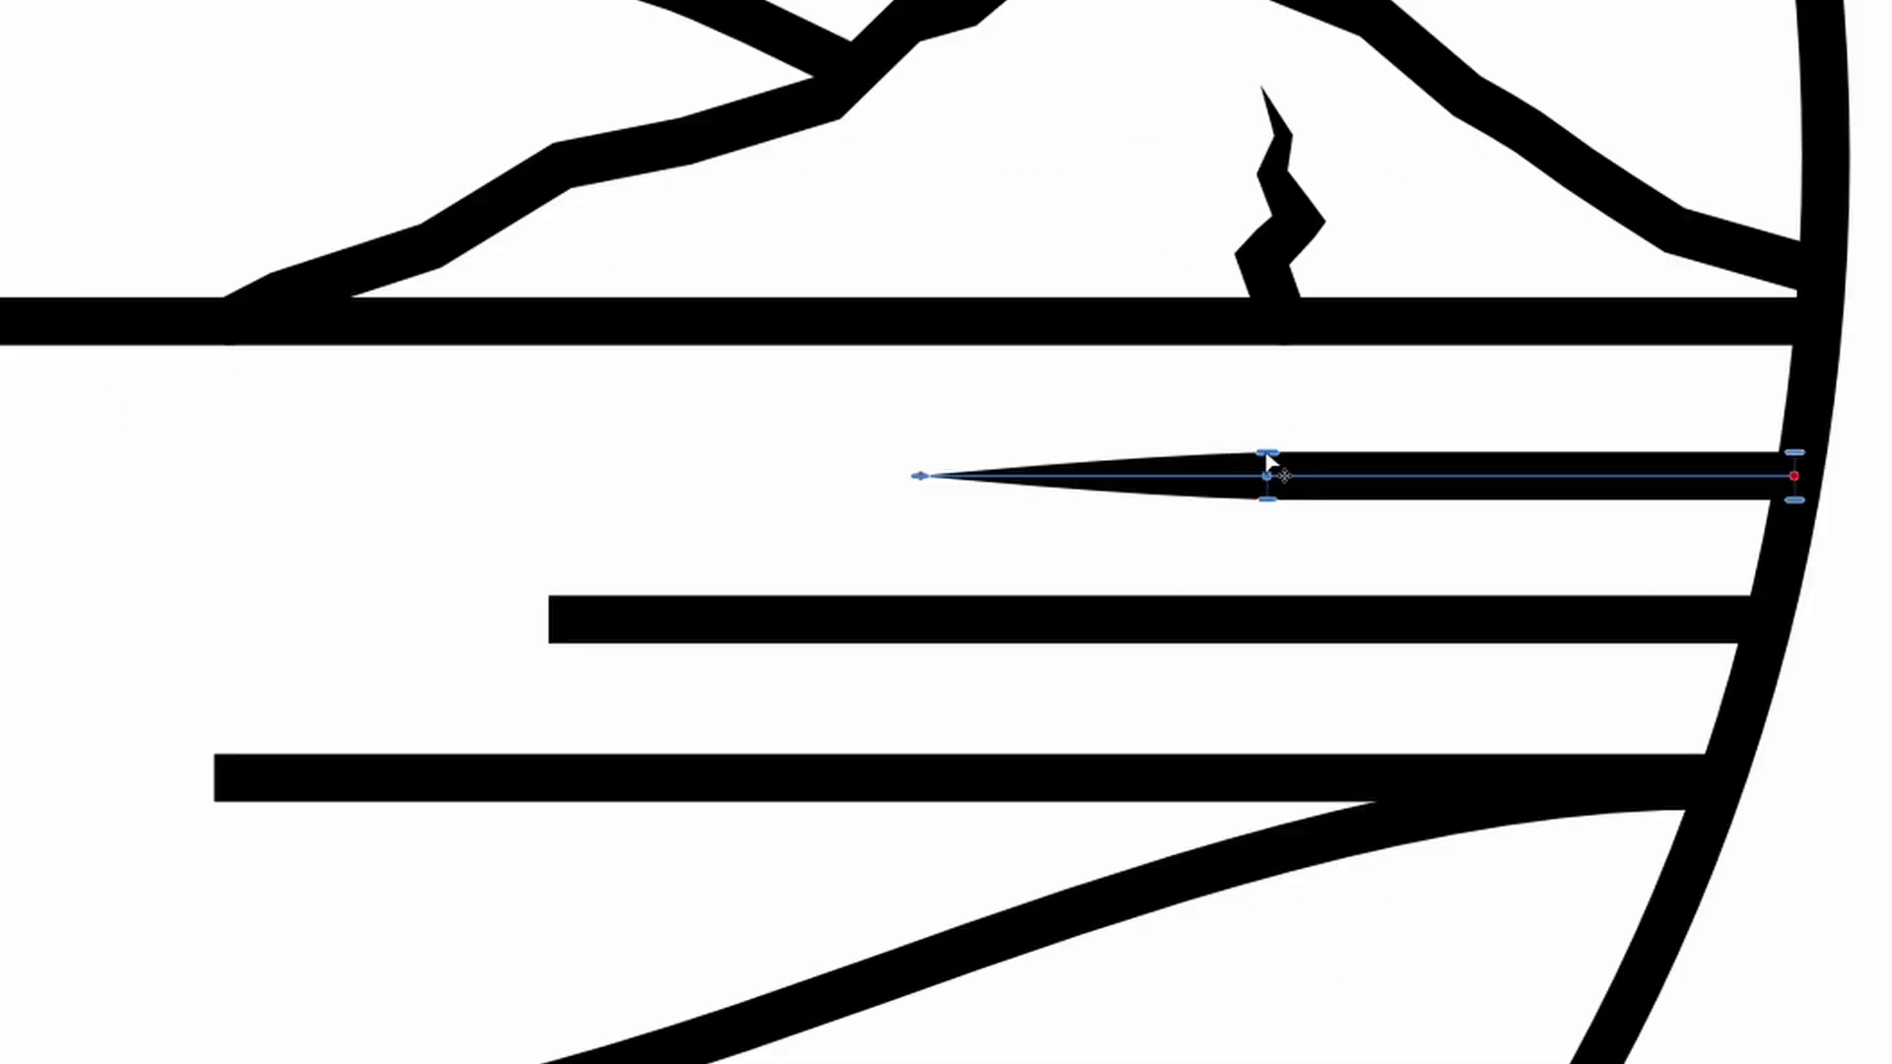
pyautogui.moveTo(1269, 461)
pyautogui.mouseDown()
pyautogui.moveTo(1343, 424)
pyautogui.moveTo(1569, 419)
pyautogui.moveTo(1367, 384)
pyautogui.moveTo(1640, 402)
pyautogui.mouseUp()
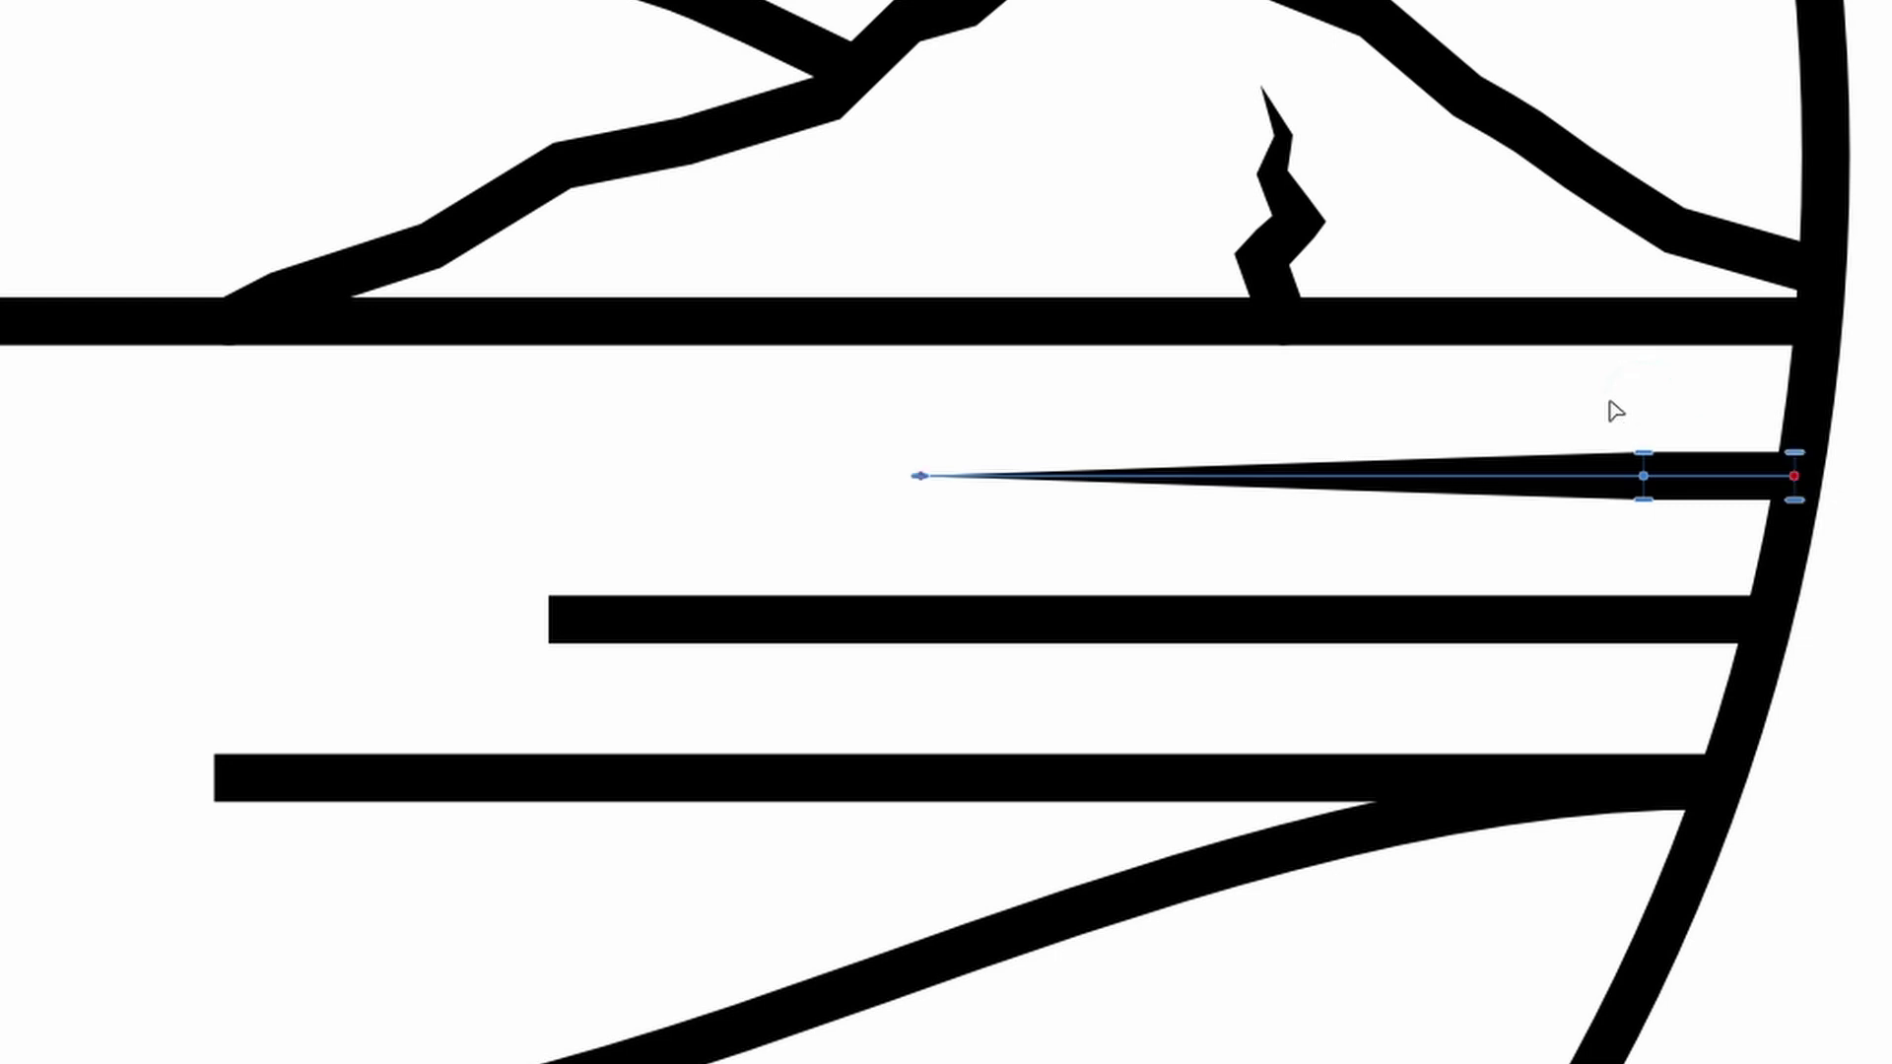
# Taper the left ends of the two lower right-hand water lines to points and slide their inner width points towards the circle.
pyautogui.click(1191, 619)
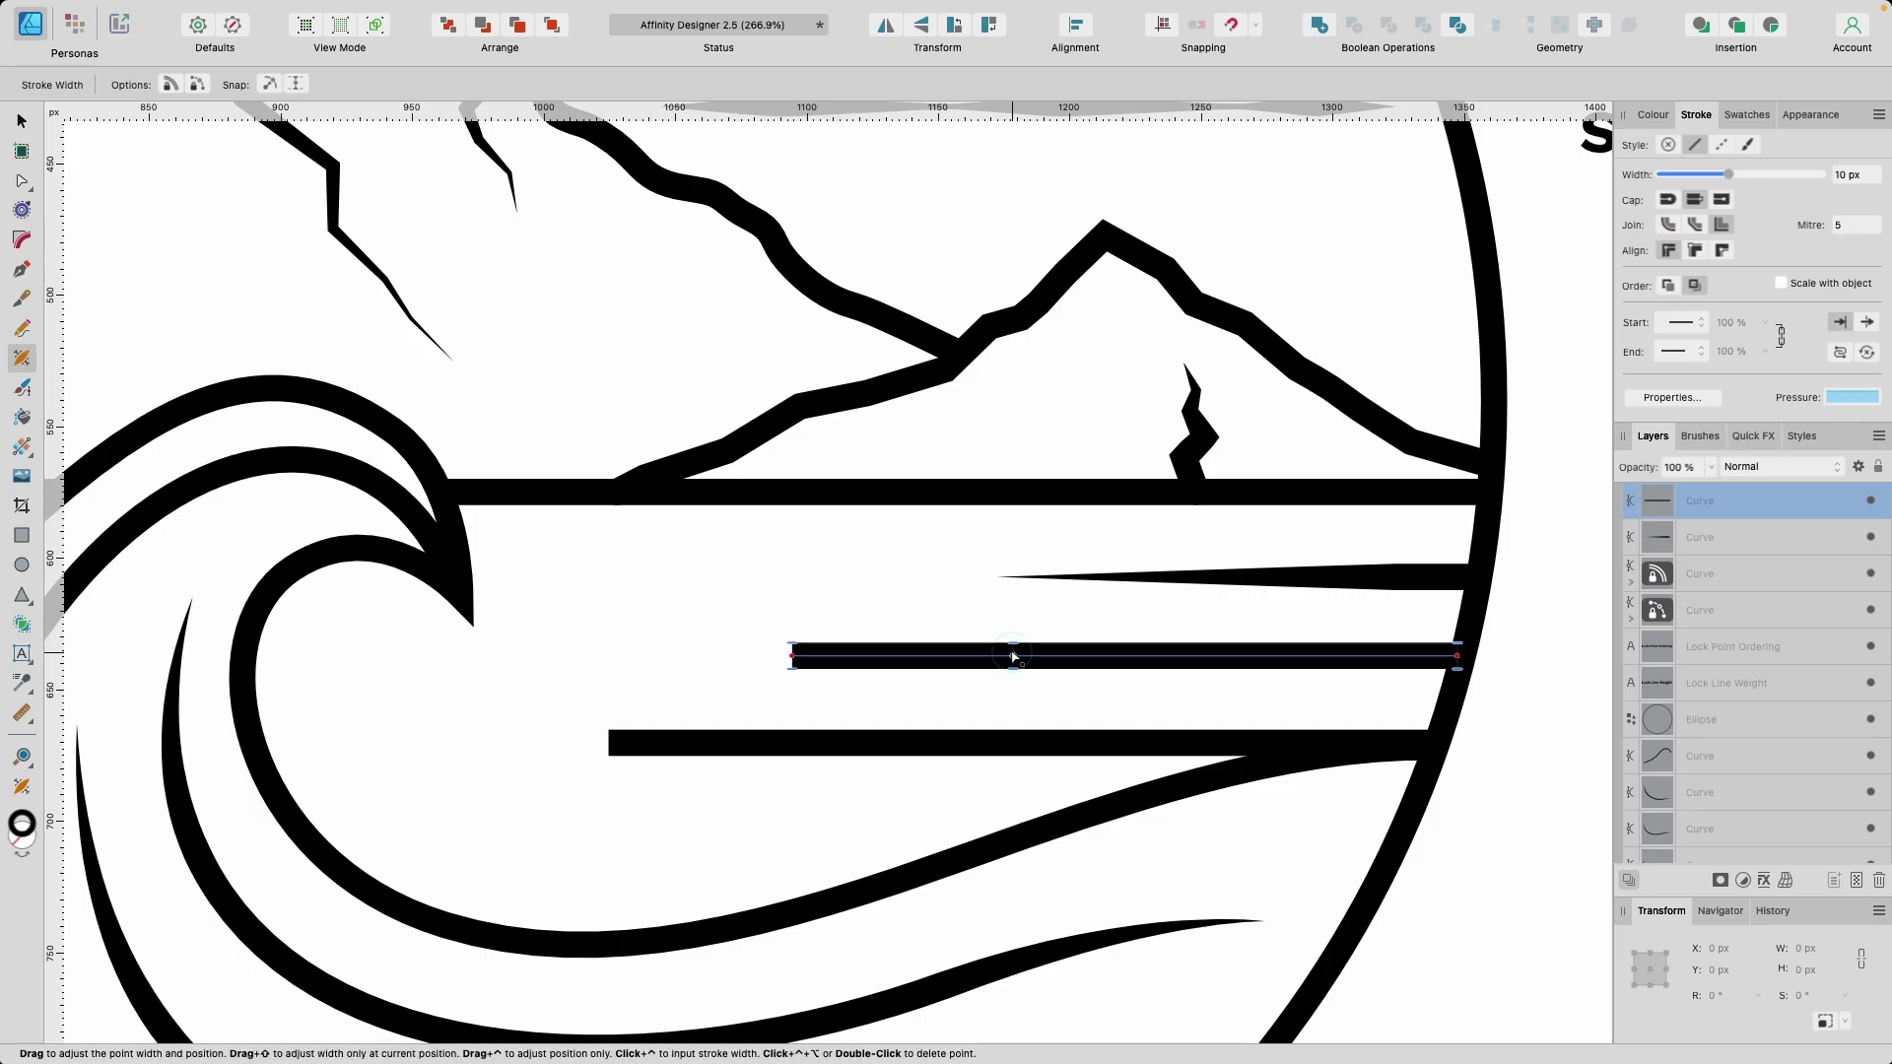
pyautogui.moveTo(549, 619); pyautogui.dragTo(544, 634)
pyautogui.moveTo(952, 595); pyautogui.dragTo(1250, 583)
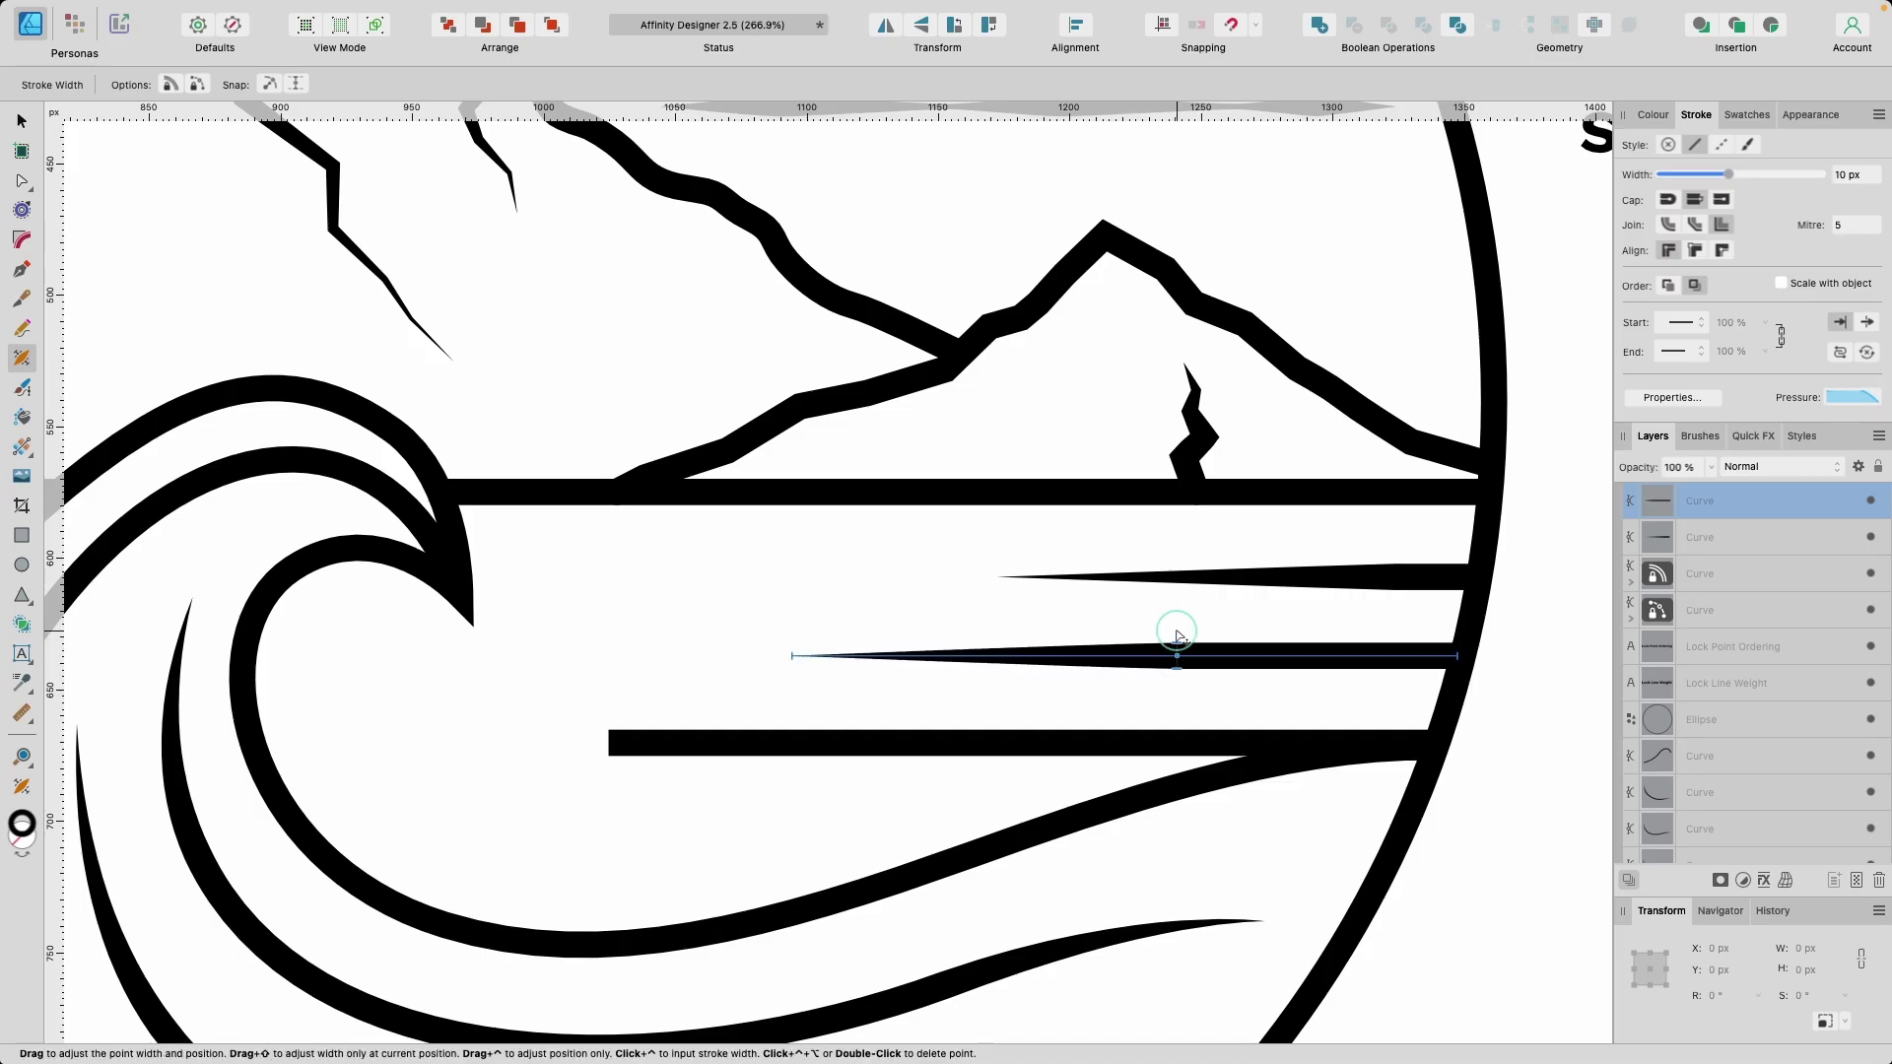
pyautogui.click(782, 743)
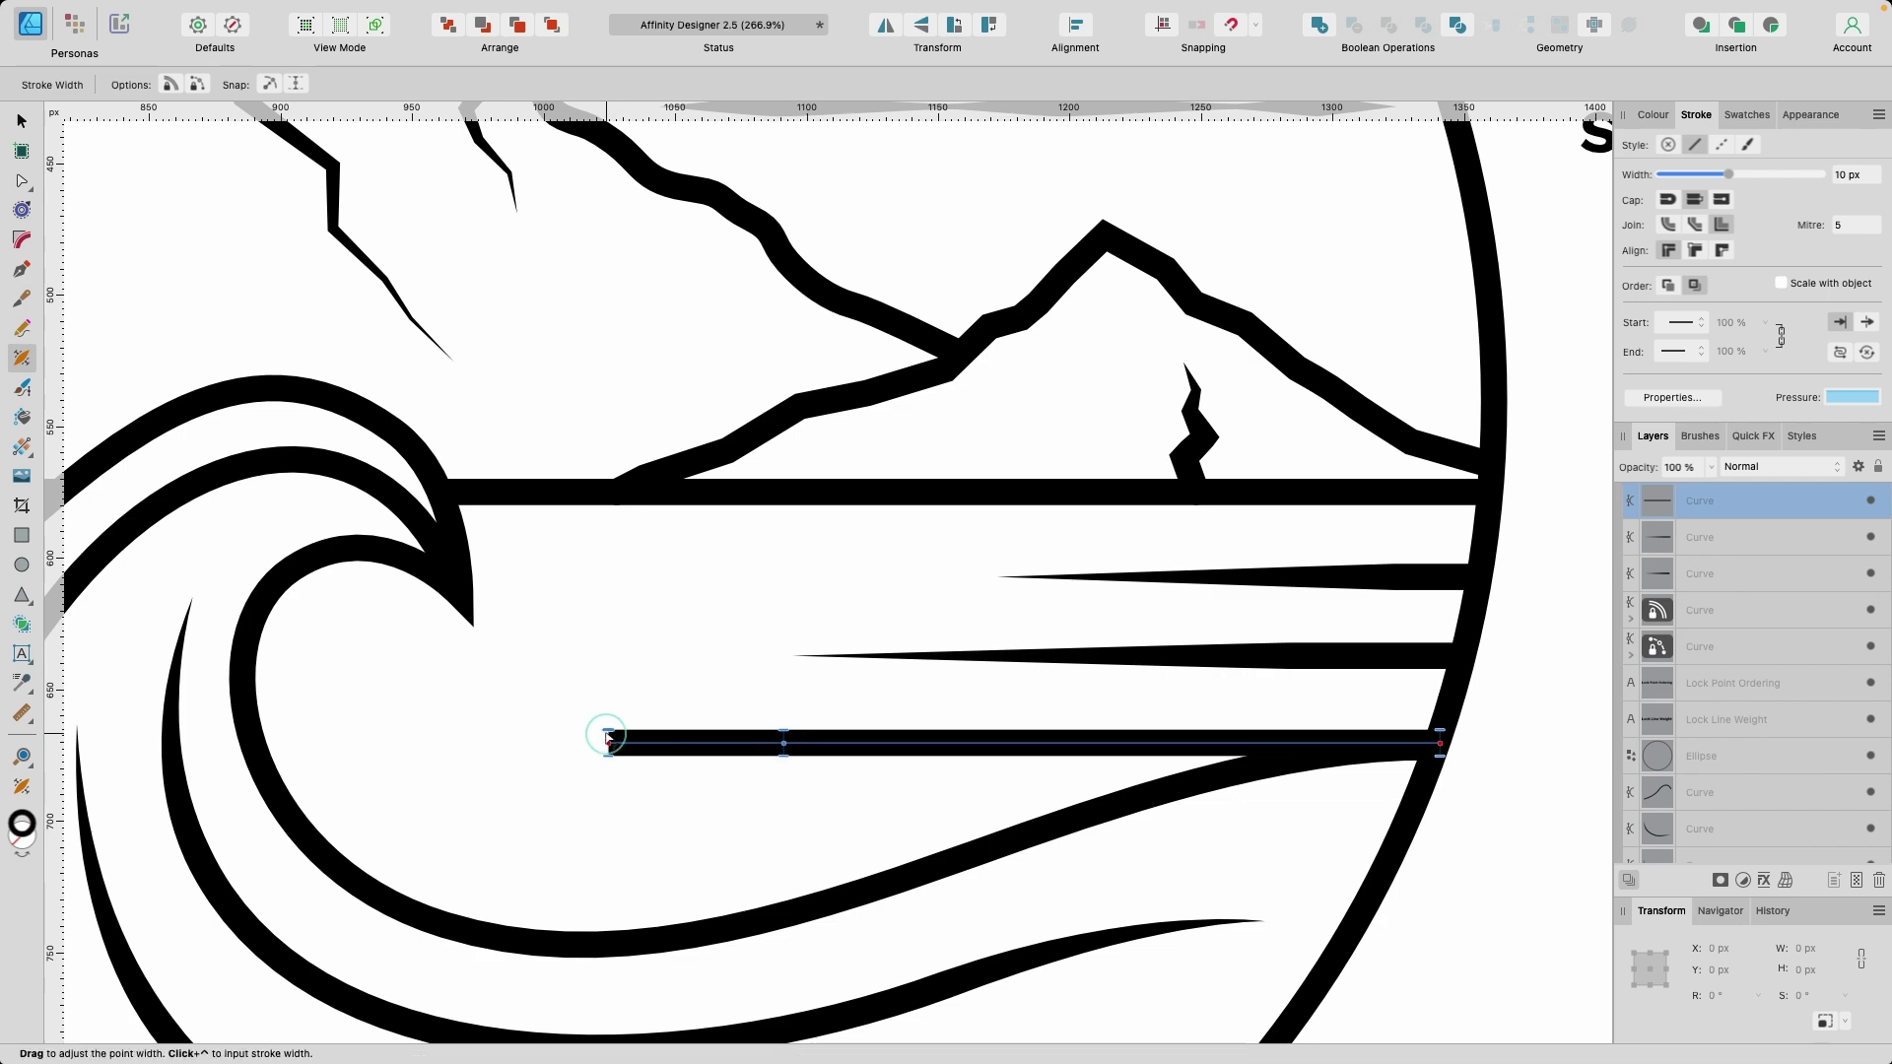
pyautogui.moveTo(608, 737); pyautogui.dragTo(608, 743)
pyautogui.moveTo(784, 743); pyautogui.dragTo(992, 702)
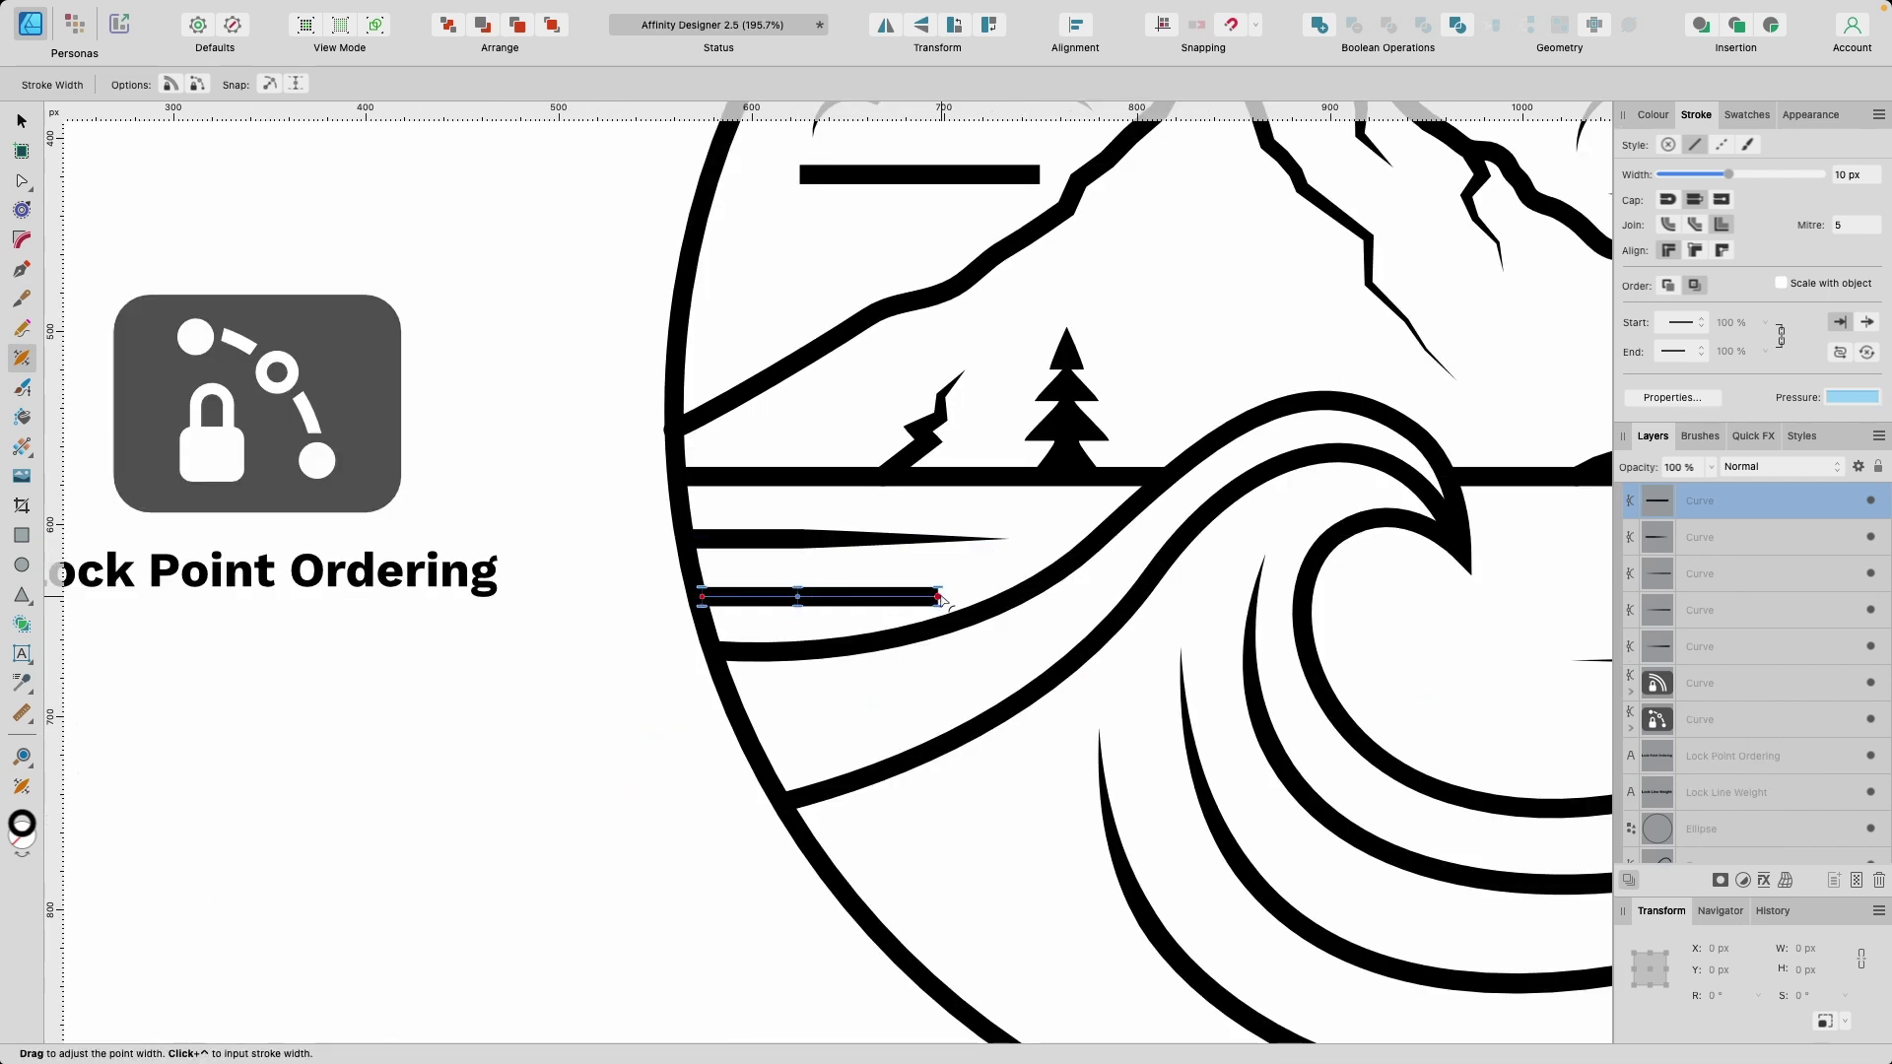
# Add width points along the line beneath the left-hand cloud and taper both of its ends to points.
pyautogui.scroll(5, 790, 513)
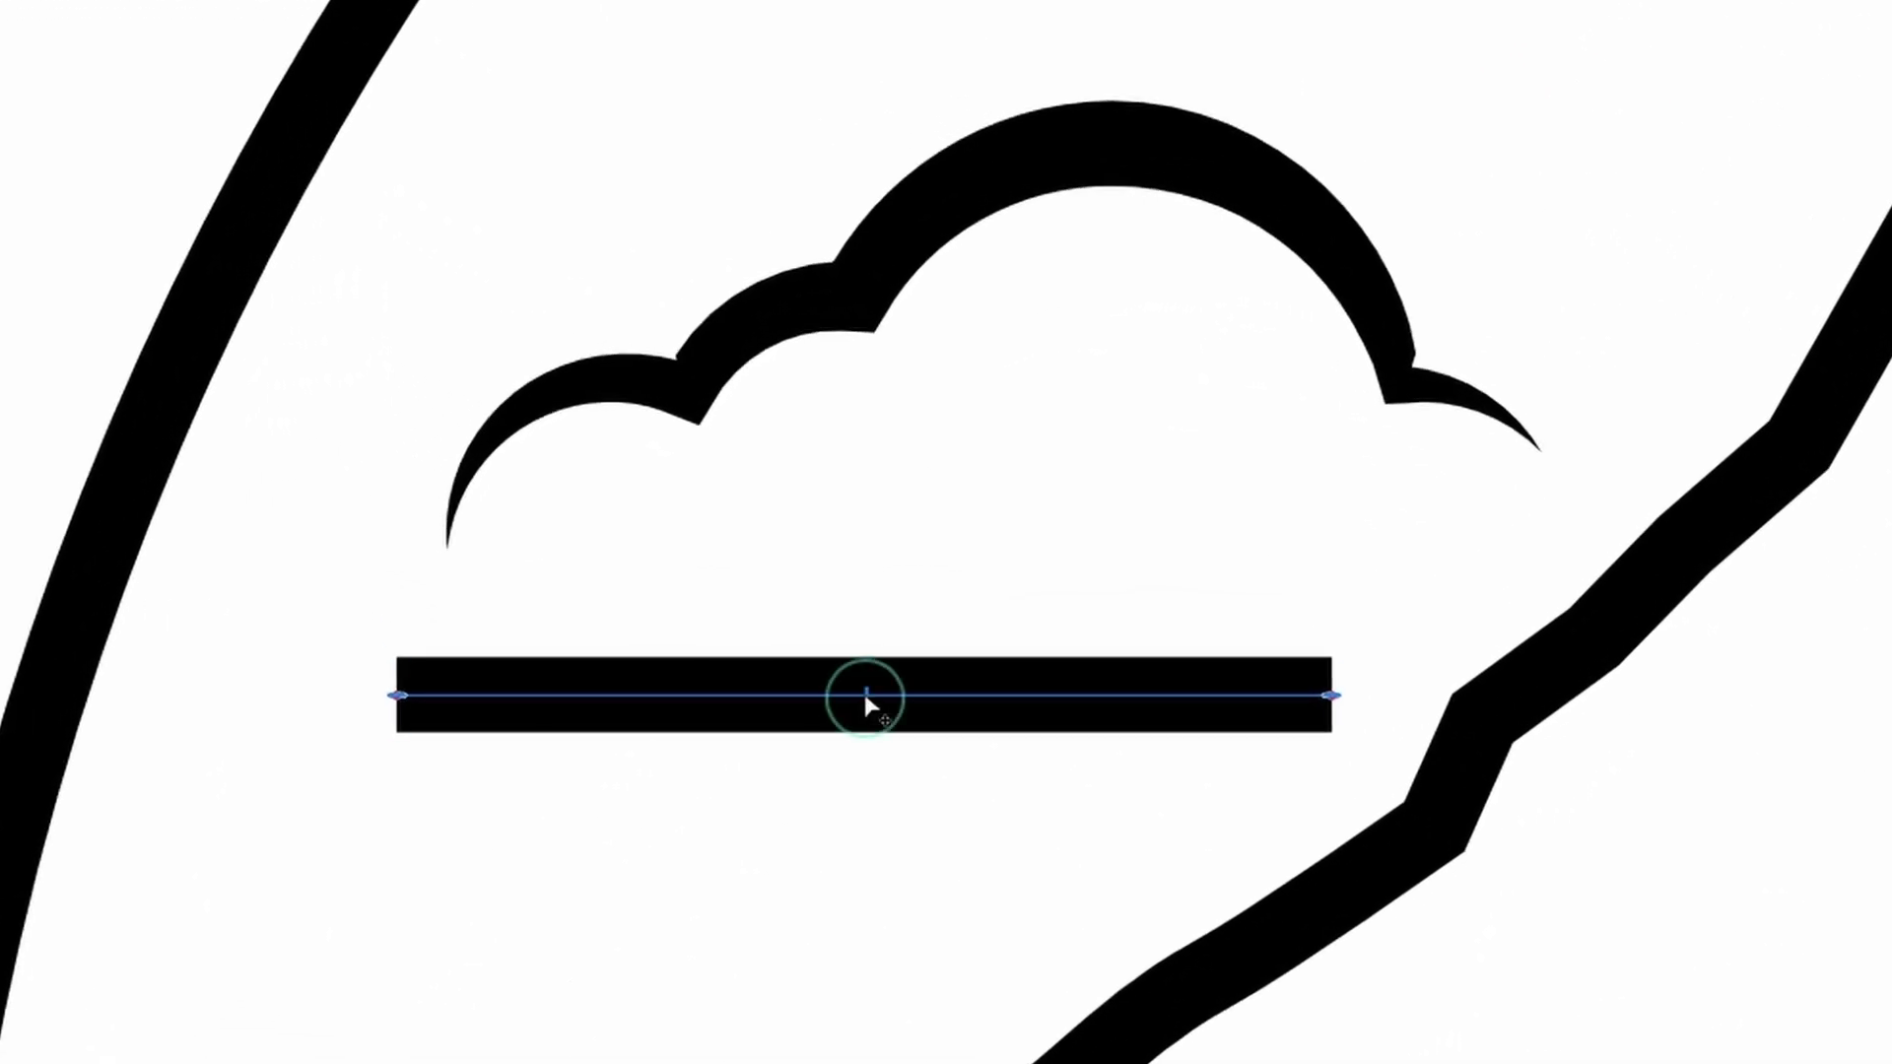
pyautogui.click(827, 496)
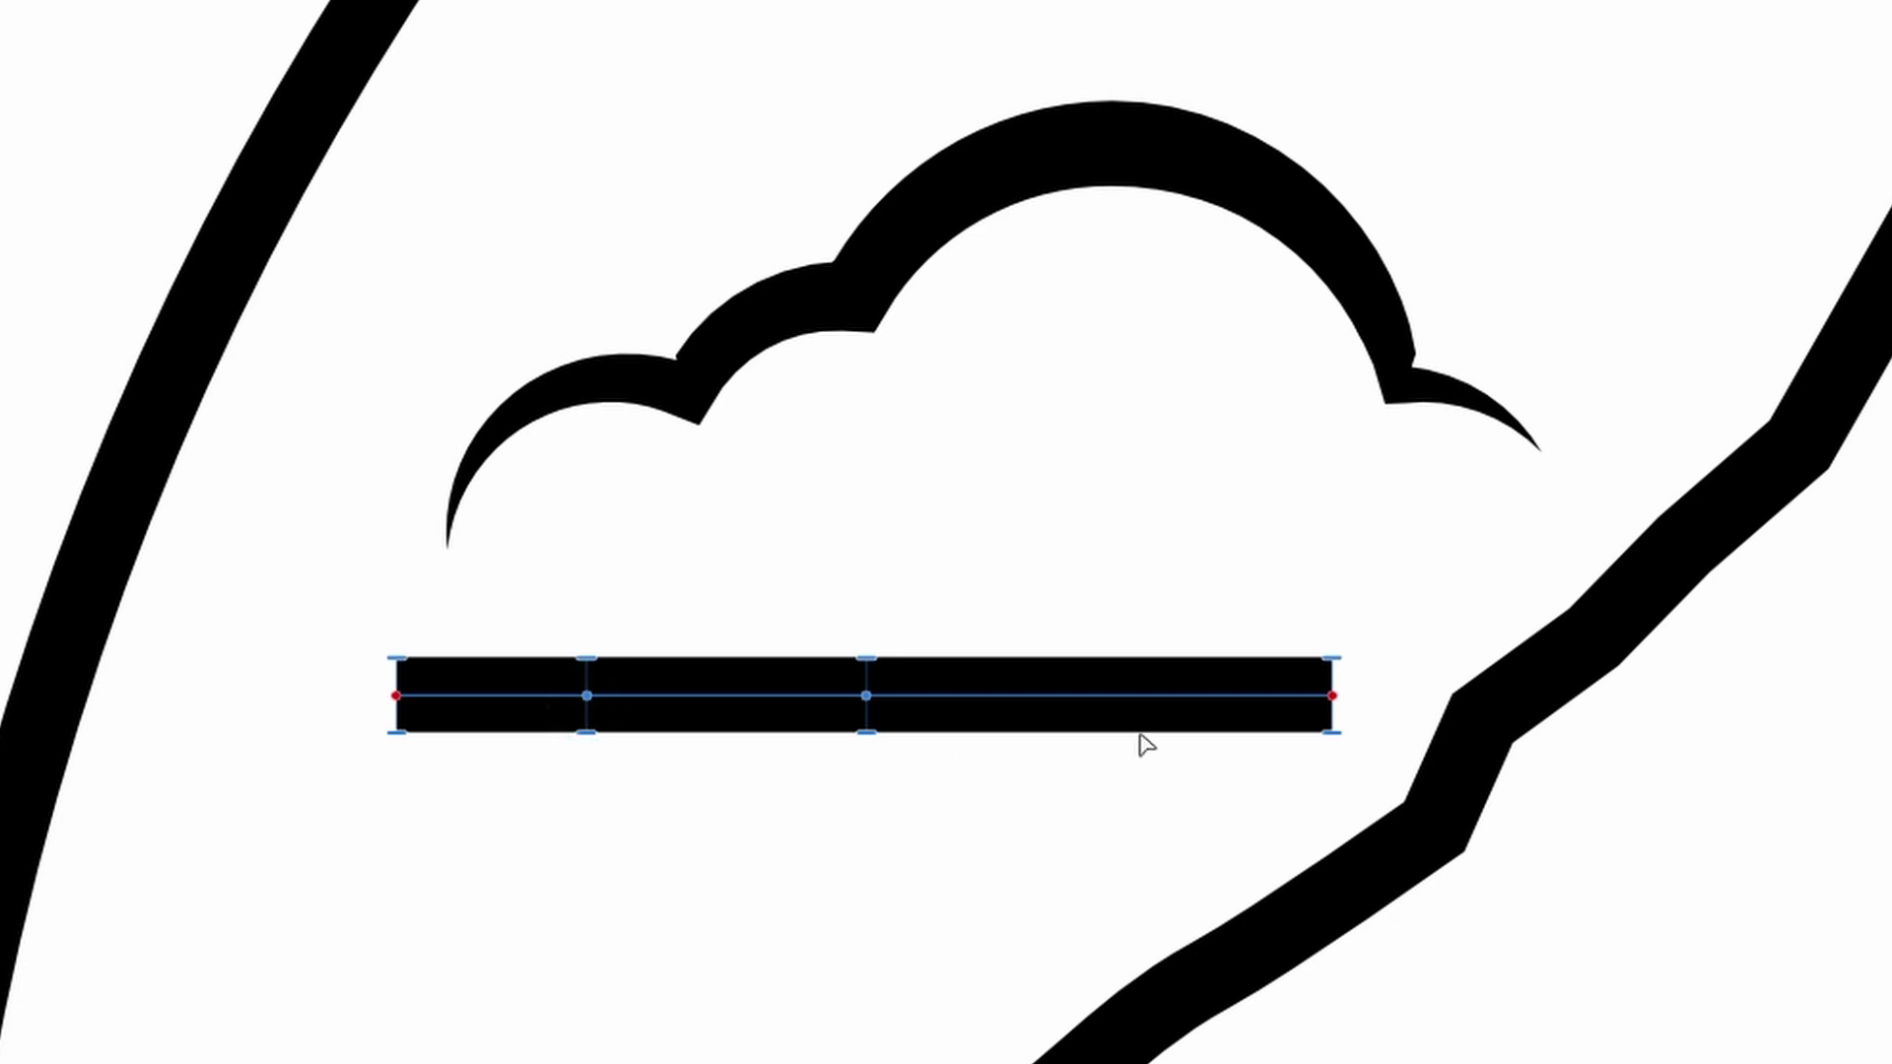
pyautogui.moveTo(1333, 657); pyautogui.dragTo(1332, 695)
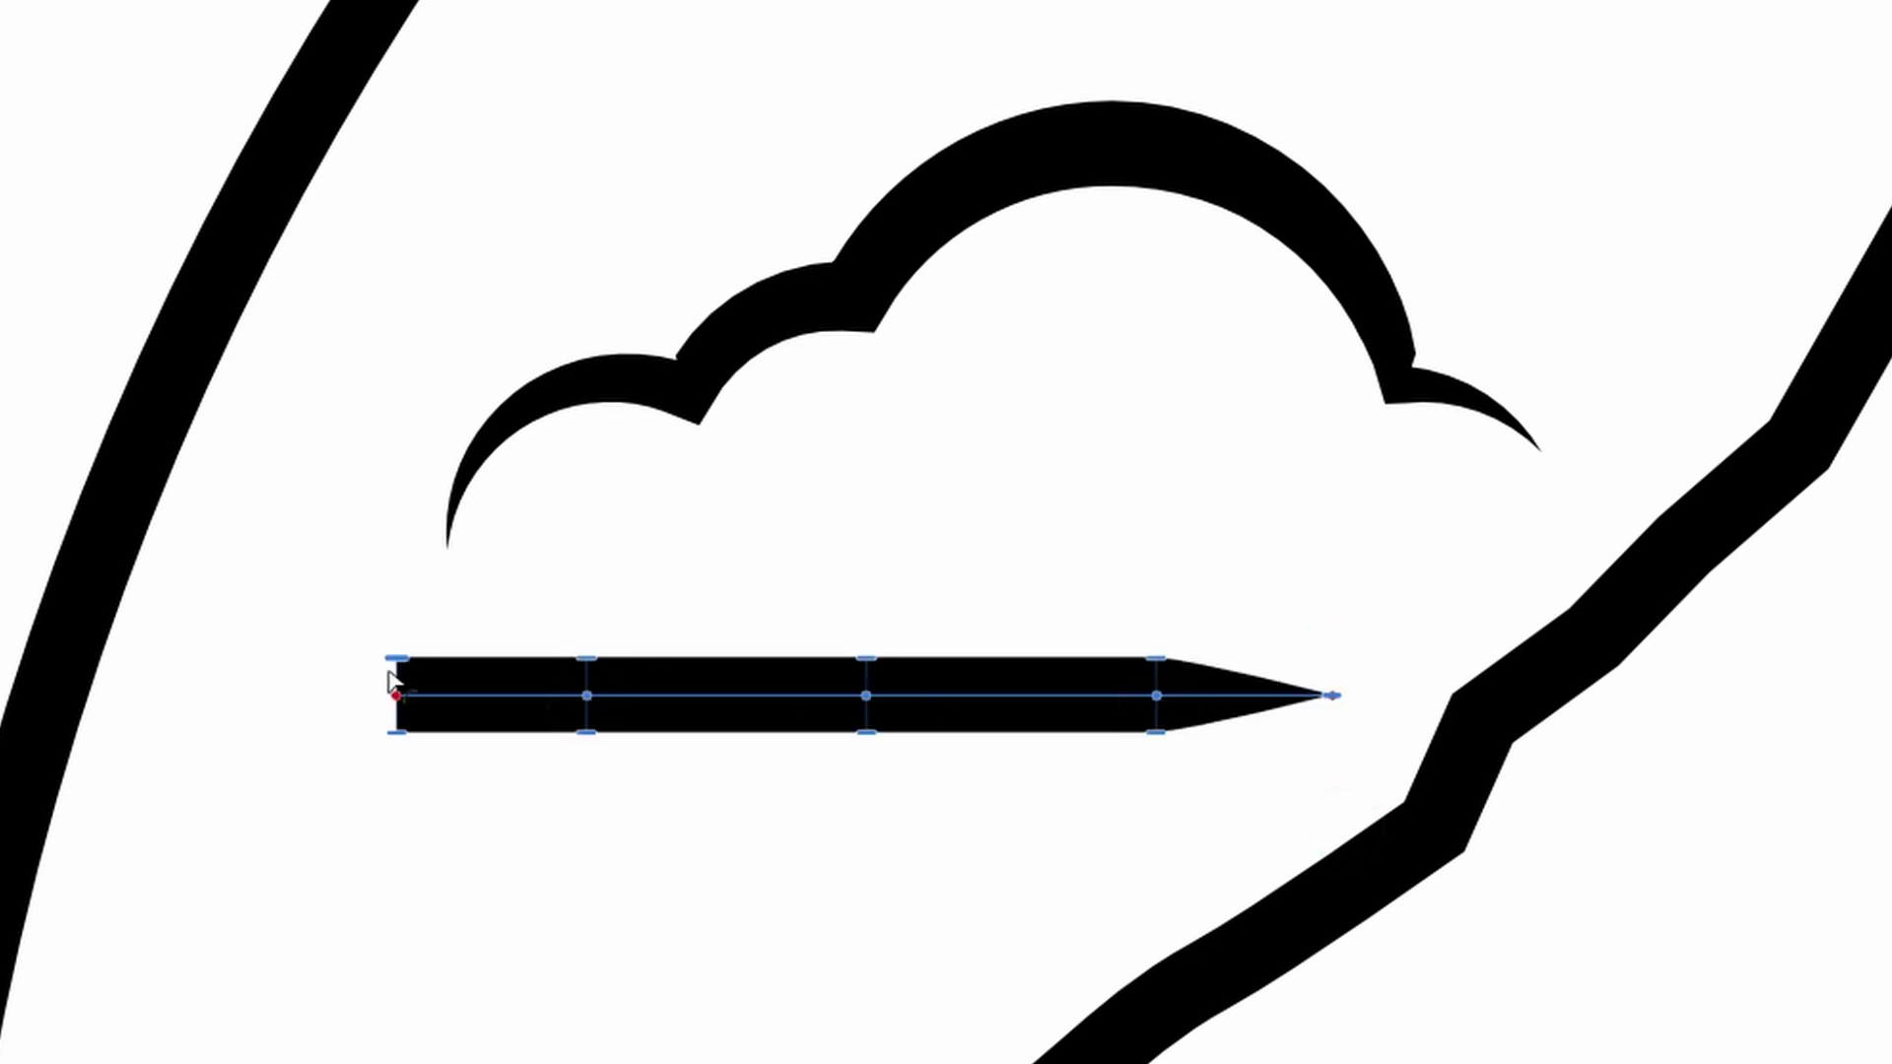
pyautogui.moveTo(391, 665); pyautogui.dragTo(394, 695)
# Pinch the line beneath the left-hand cloud at a new width point on each side of its middle, and delete the surplus width point.
pyautogui.click(738, 696)
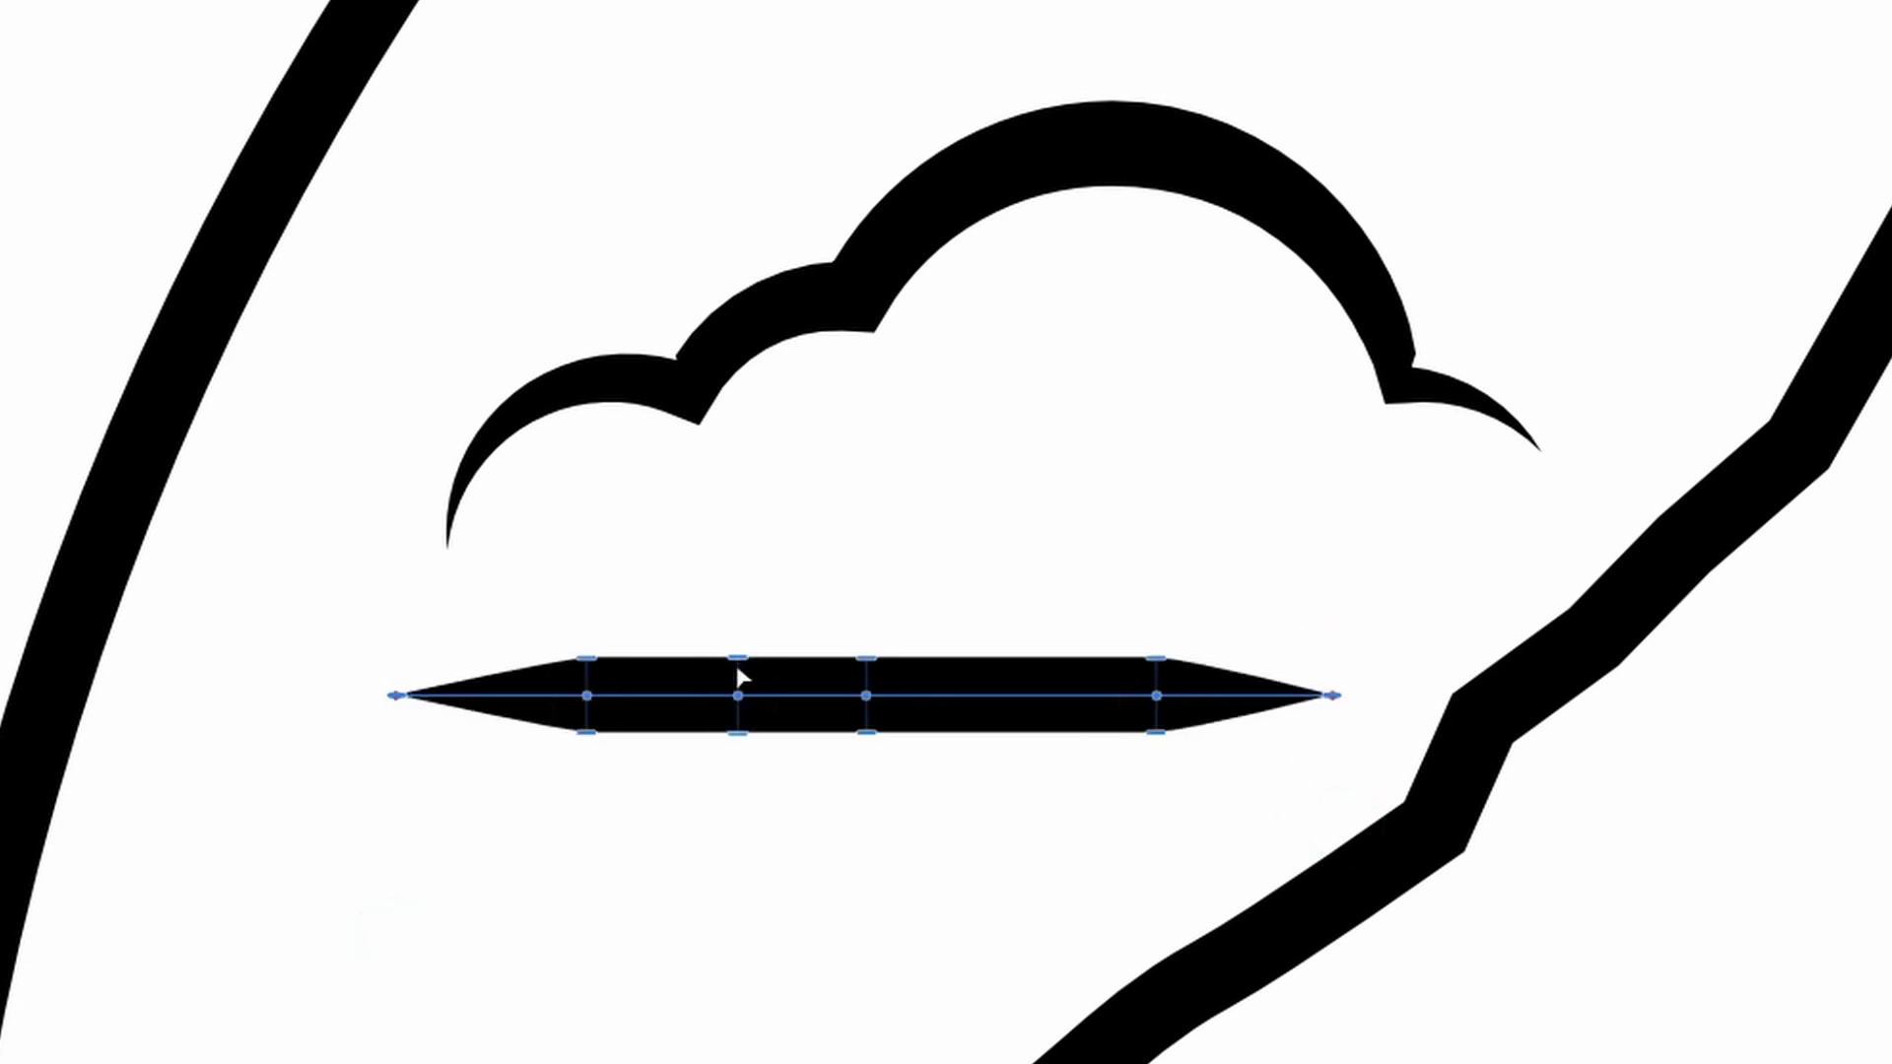
pyautogui.moveTo(738, 658); pyautogui.dragTo(738, 681)
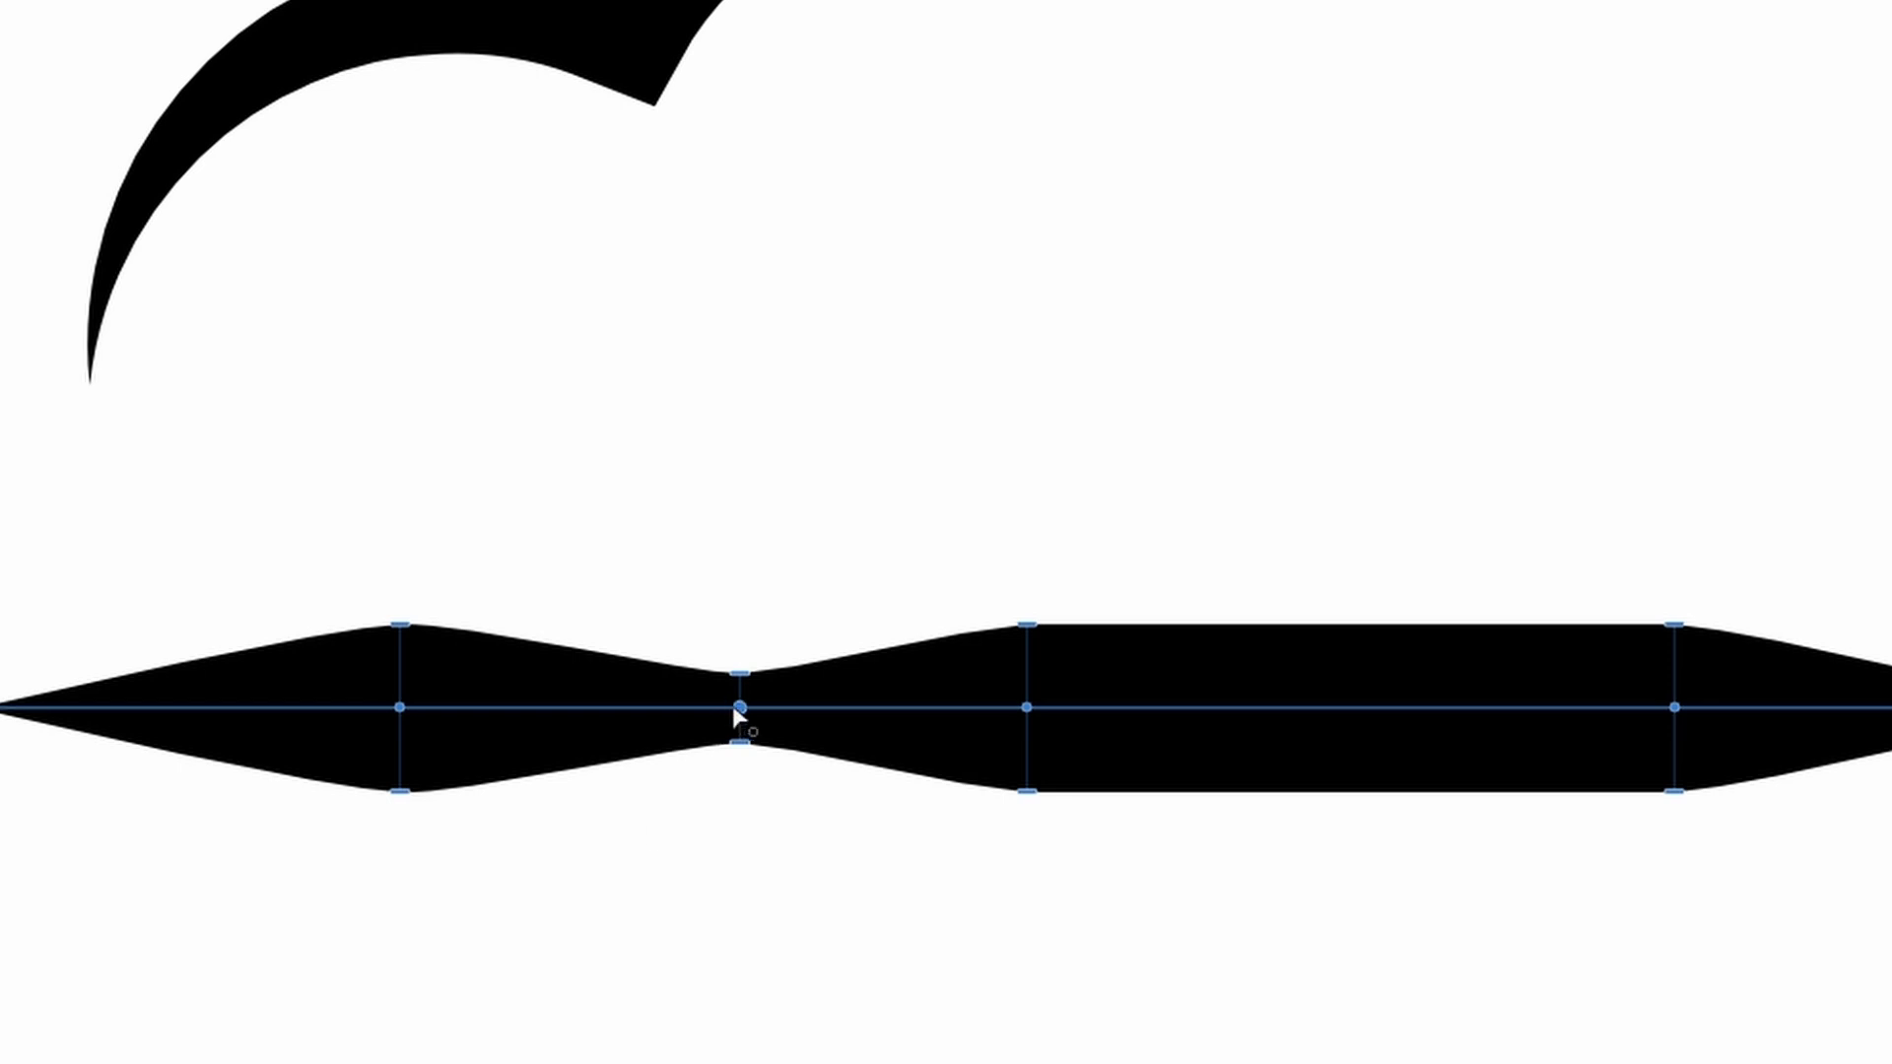
pyautogui.click(1320, 706)
pyautogui.click(1515, 706)
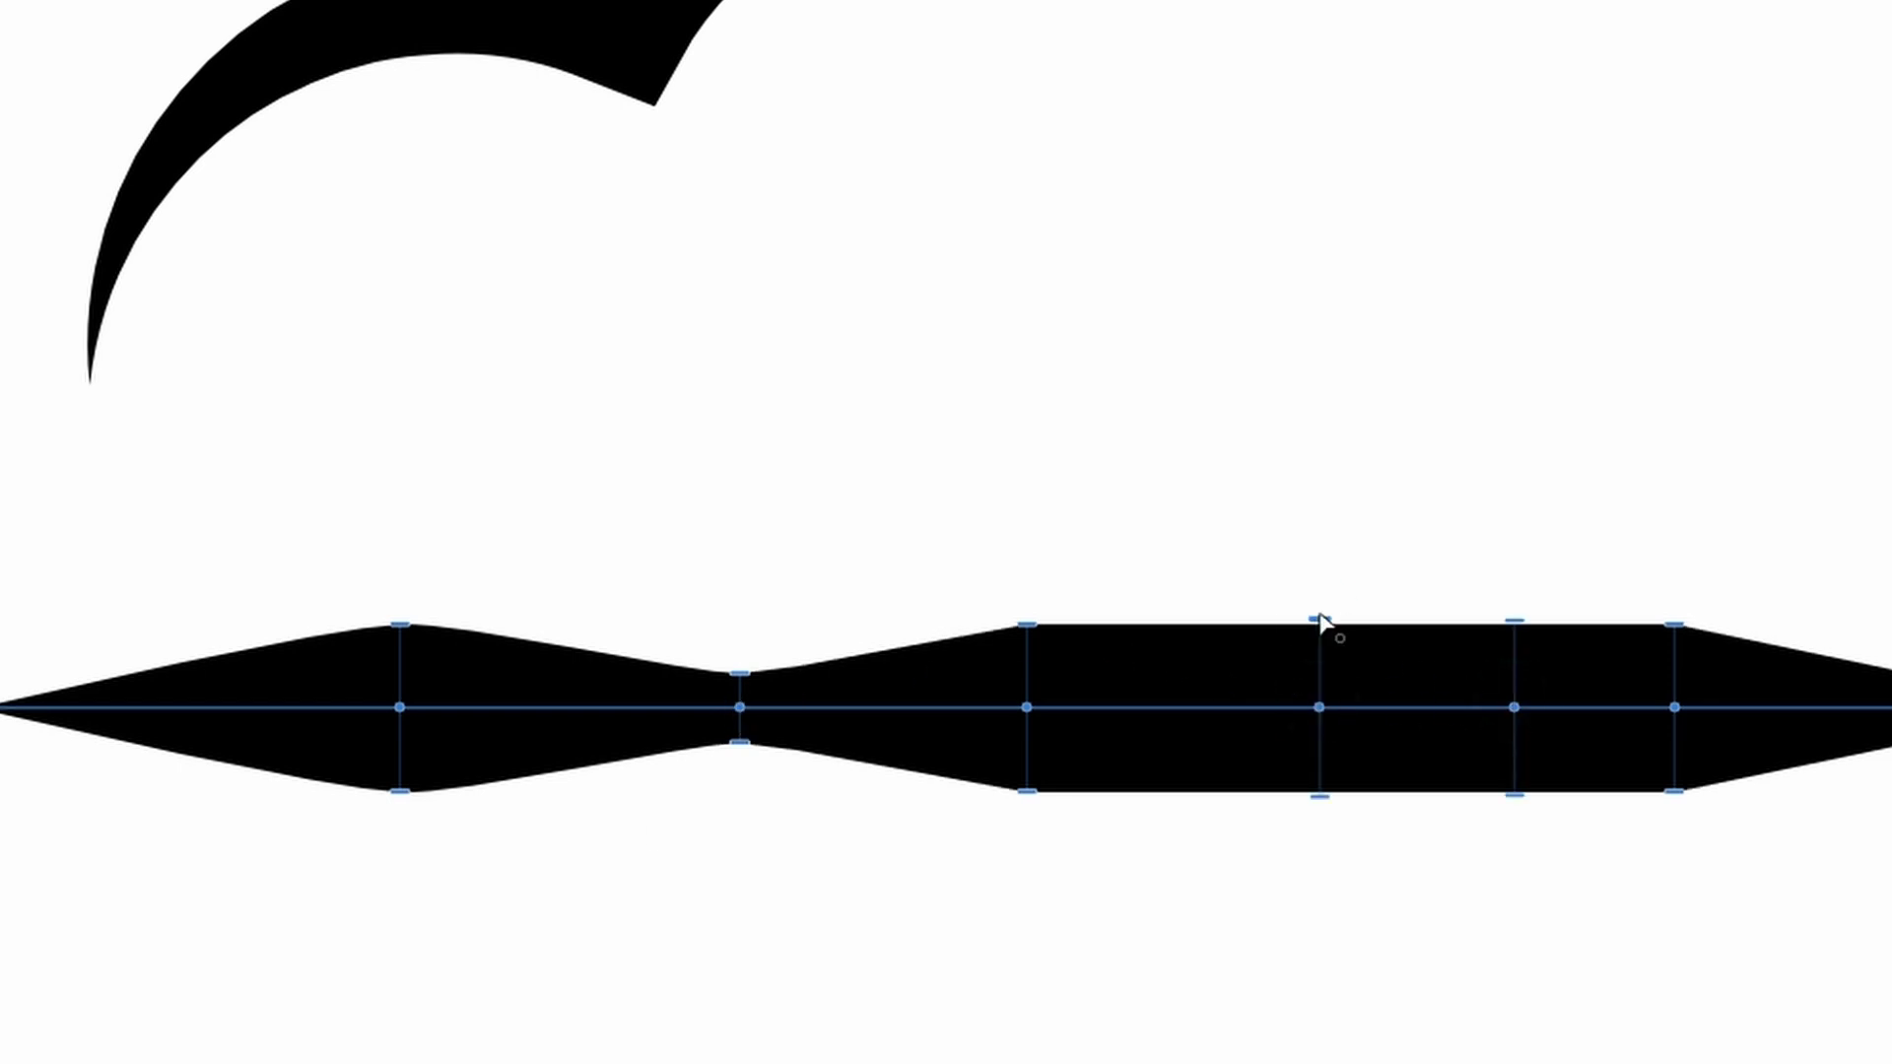
pyautogui.moveTo(1320, 621); pyautogui.dragTo(1320, 678)
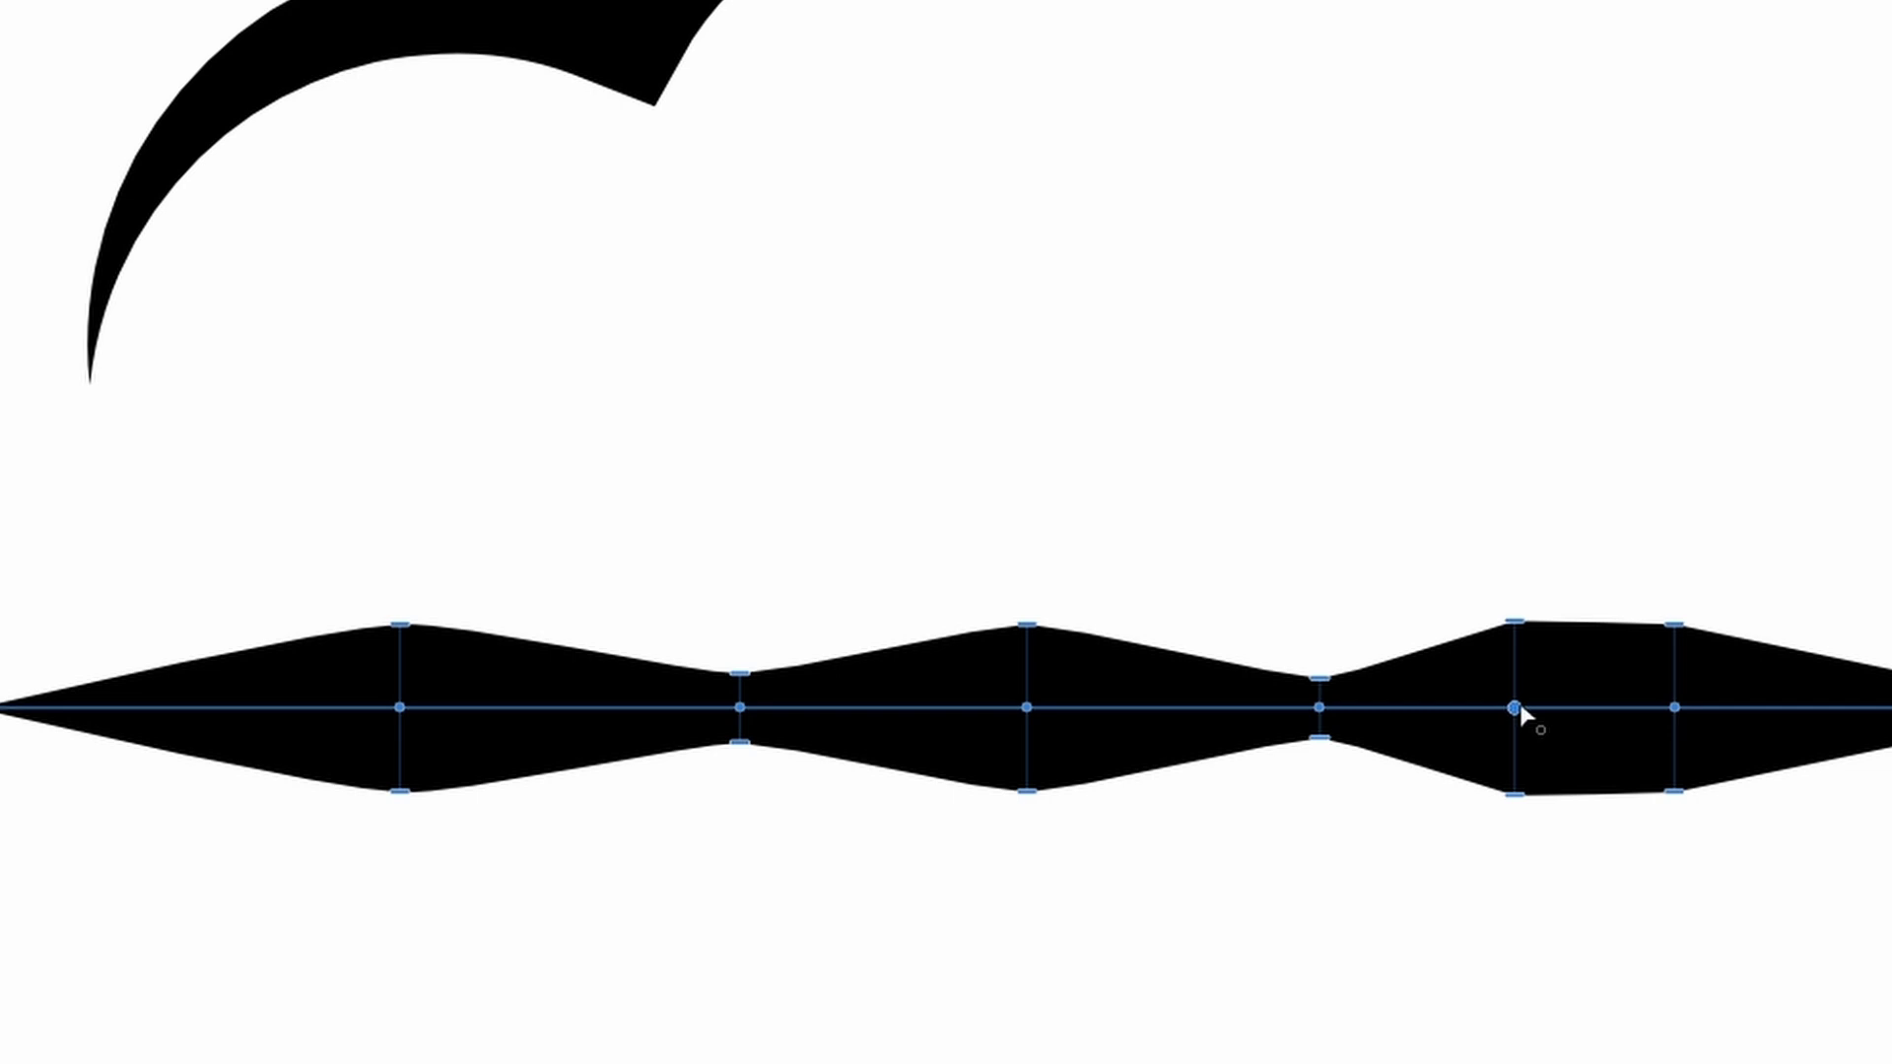
pyautogui.press('Delete')
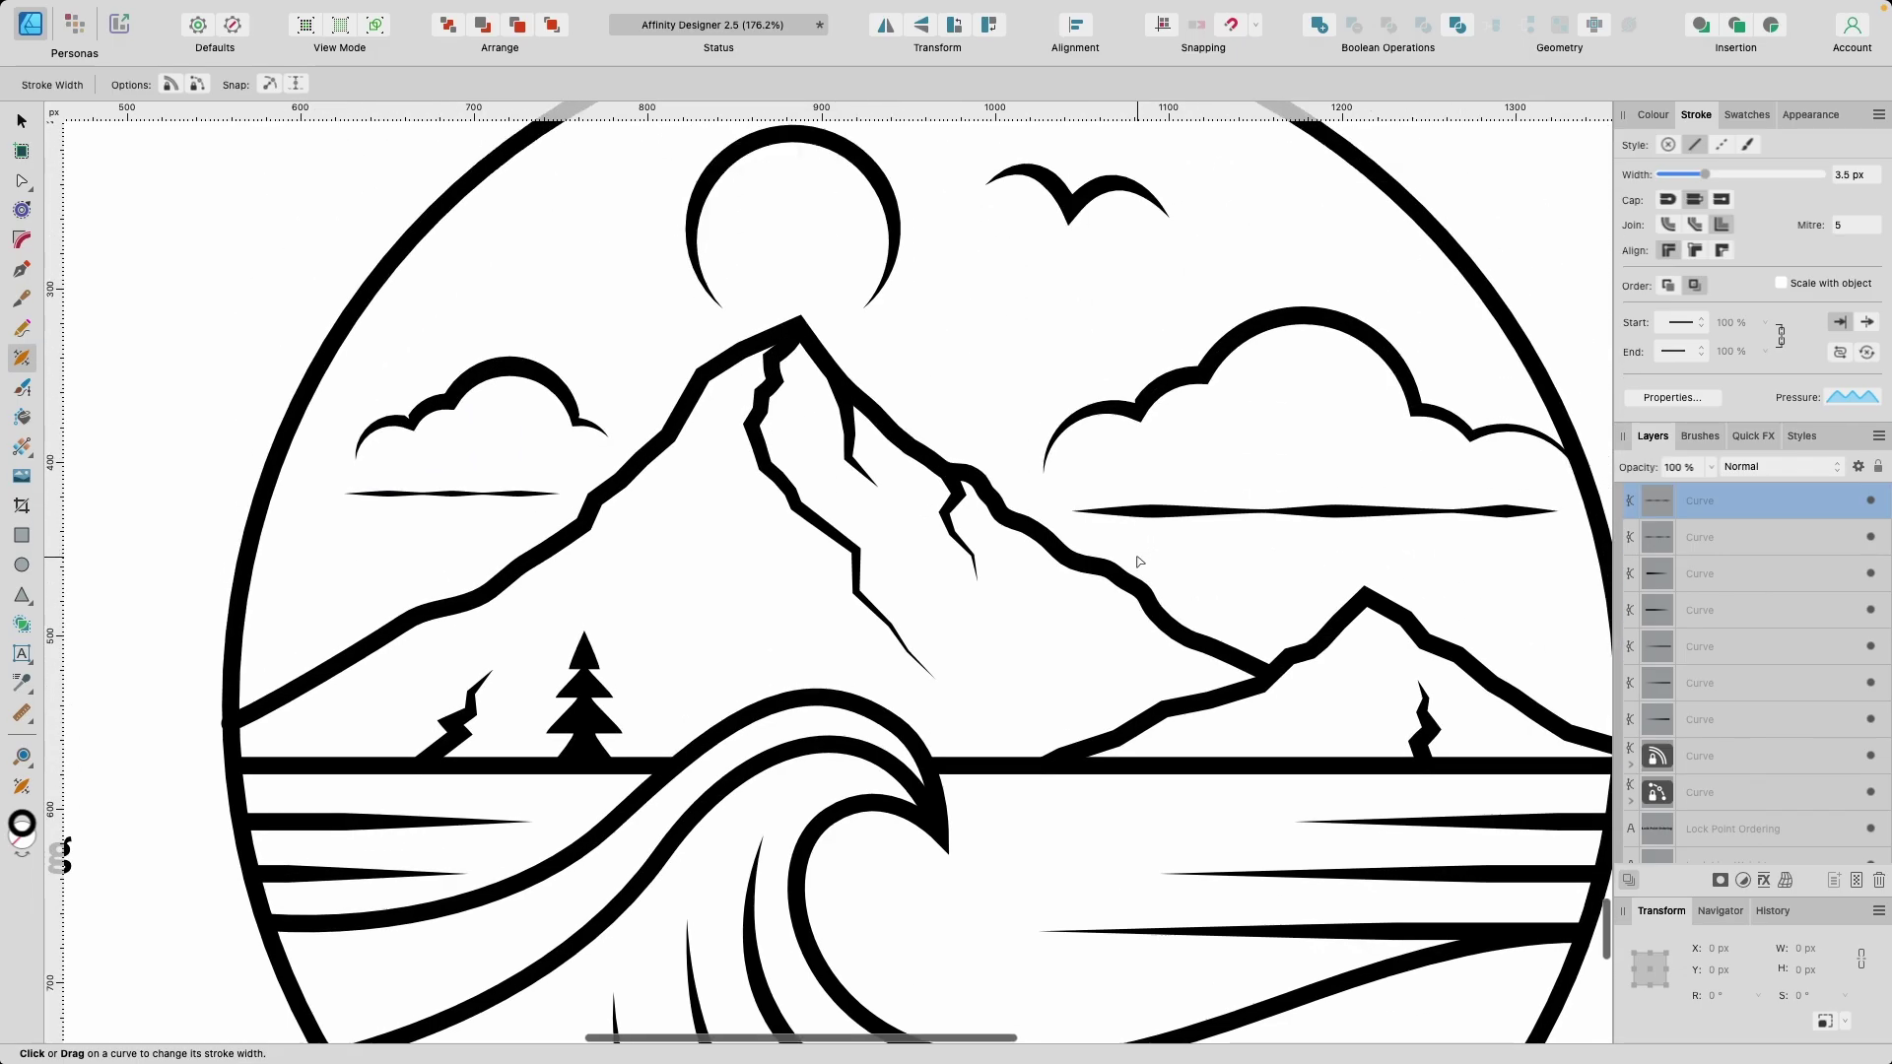
# Set the stroke width at the middle width point of the line beneath the right-hand cloud to 11 px.
pyautogui.scroll(1, 1132, 554)
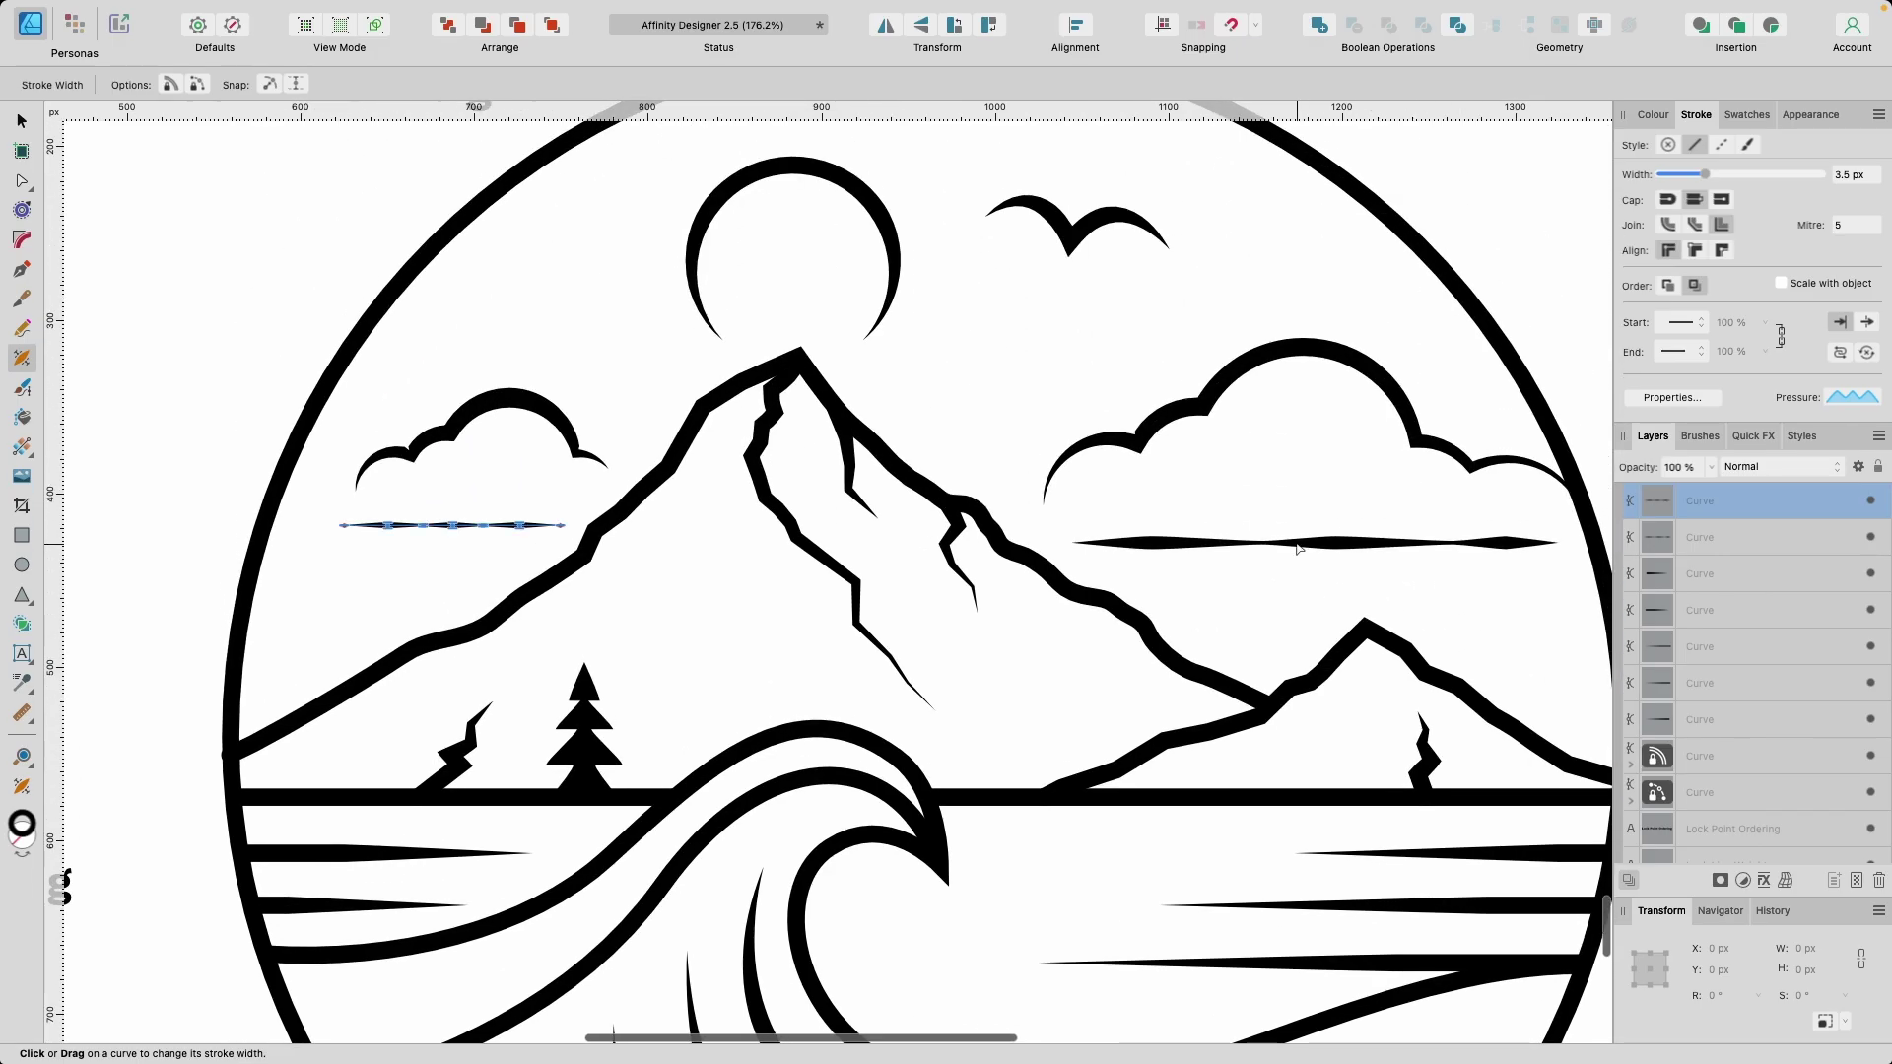
pyautogui.click(1298, 549)
pyautogui.scroll(5, 1281, 548)
pyautogui.keyDown('ctrl'); pyautogui.click(1273, 547); pyautogui.keyUp('ctrl')
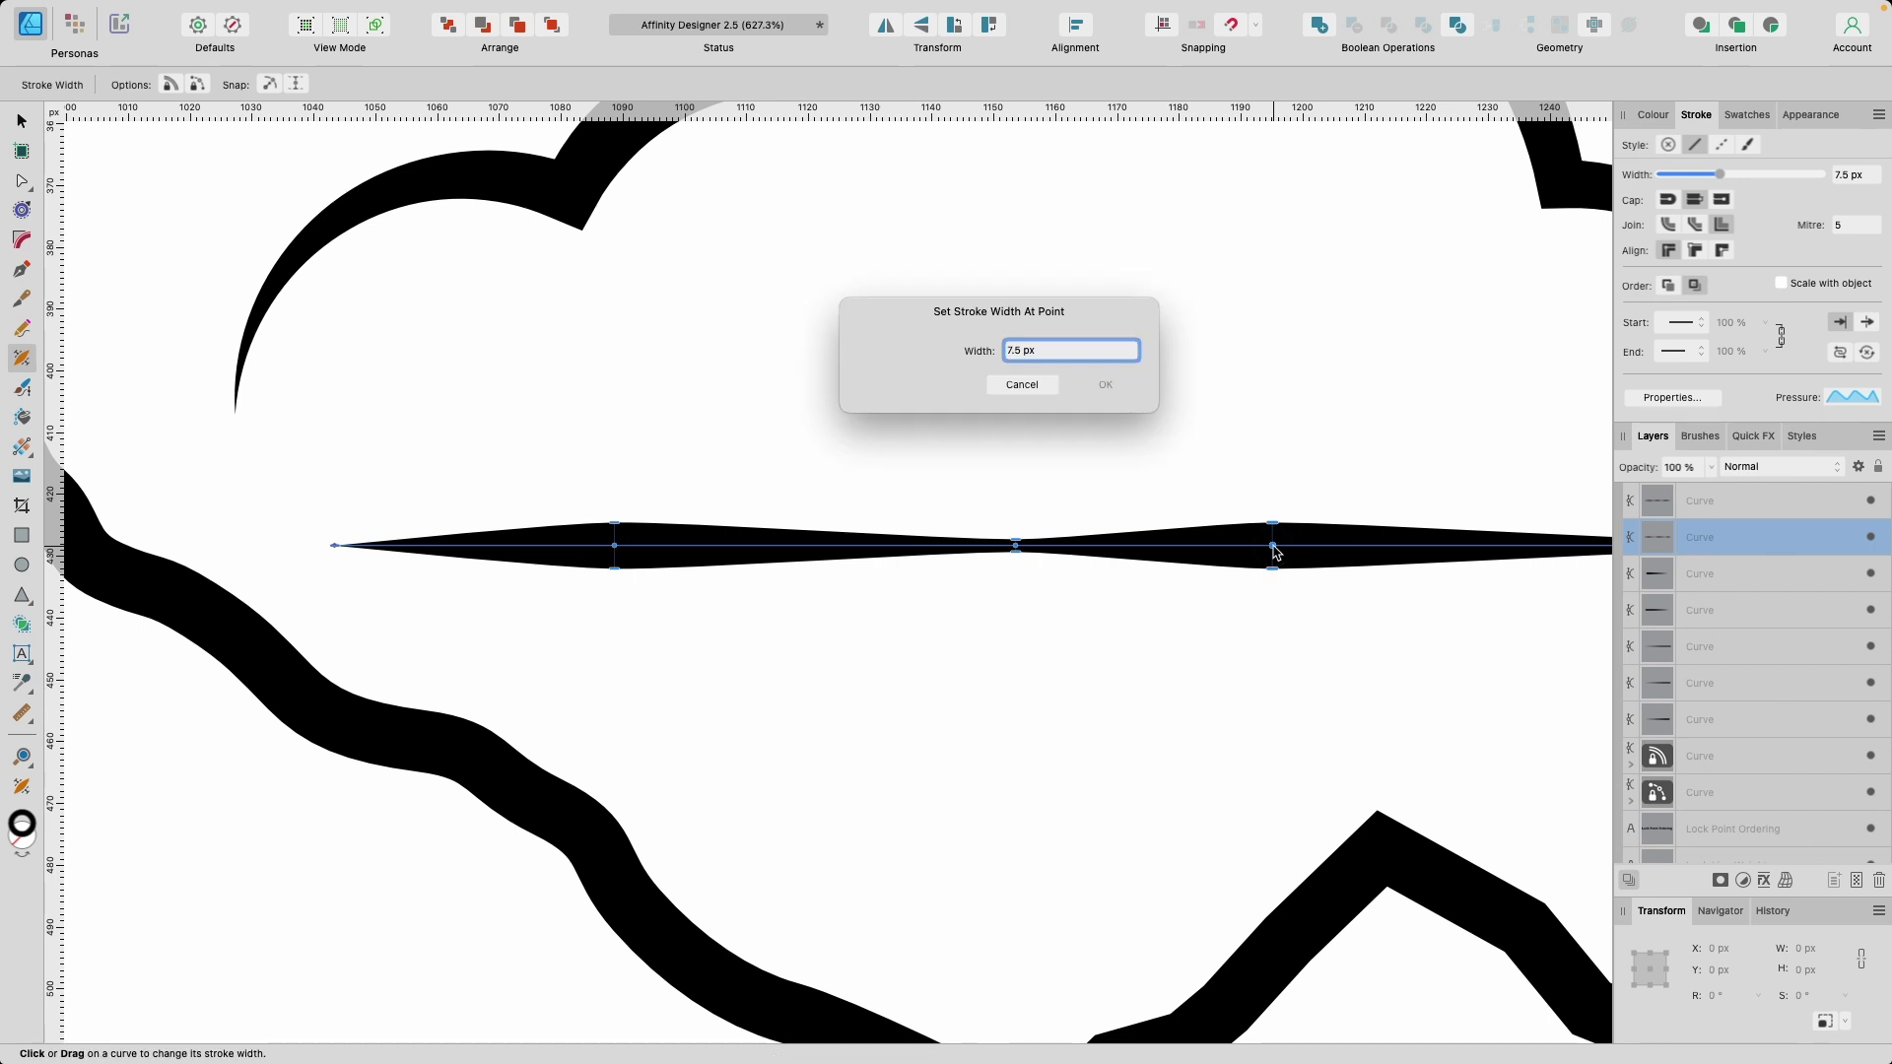
pyautogui.doubleClick(1023, 350)
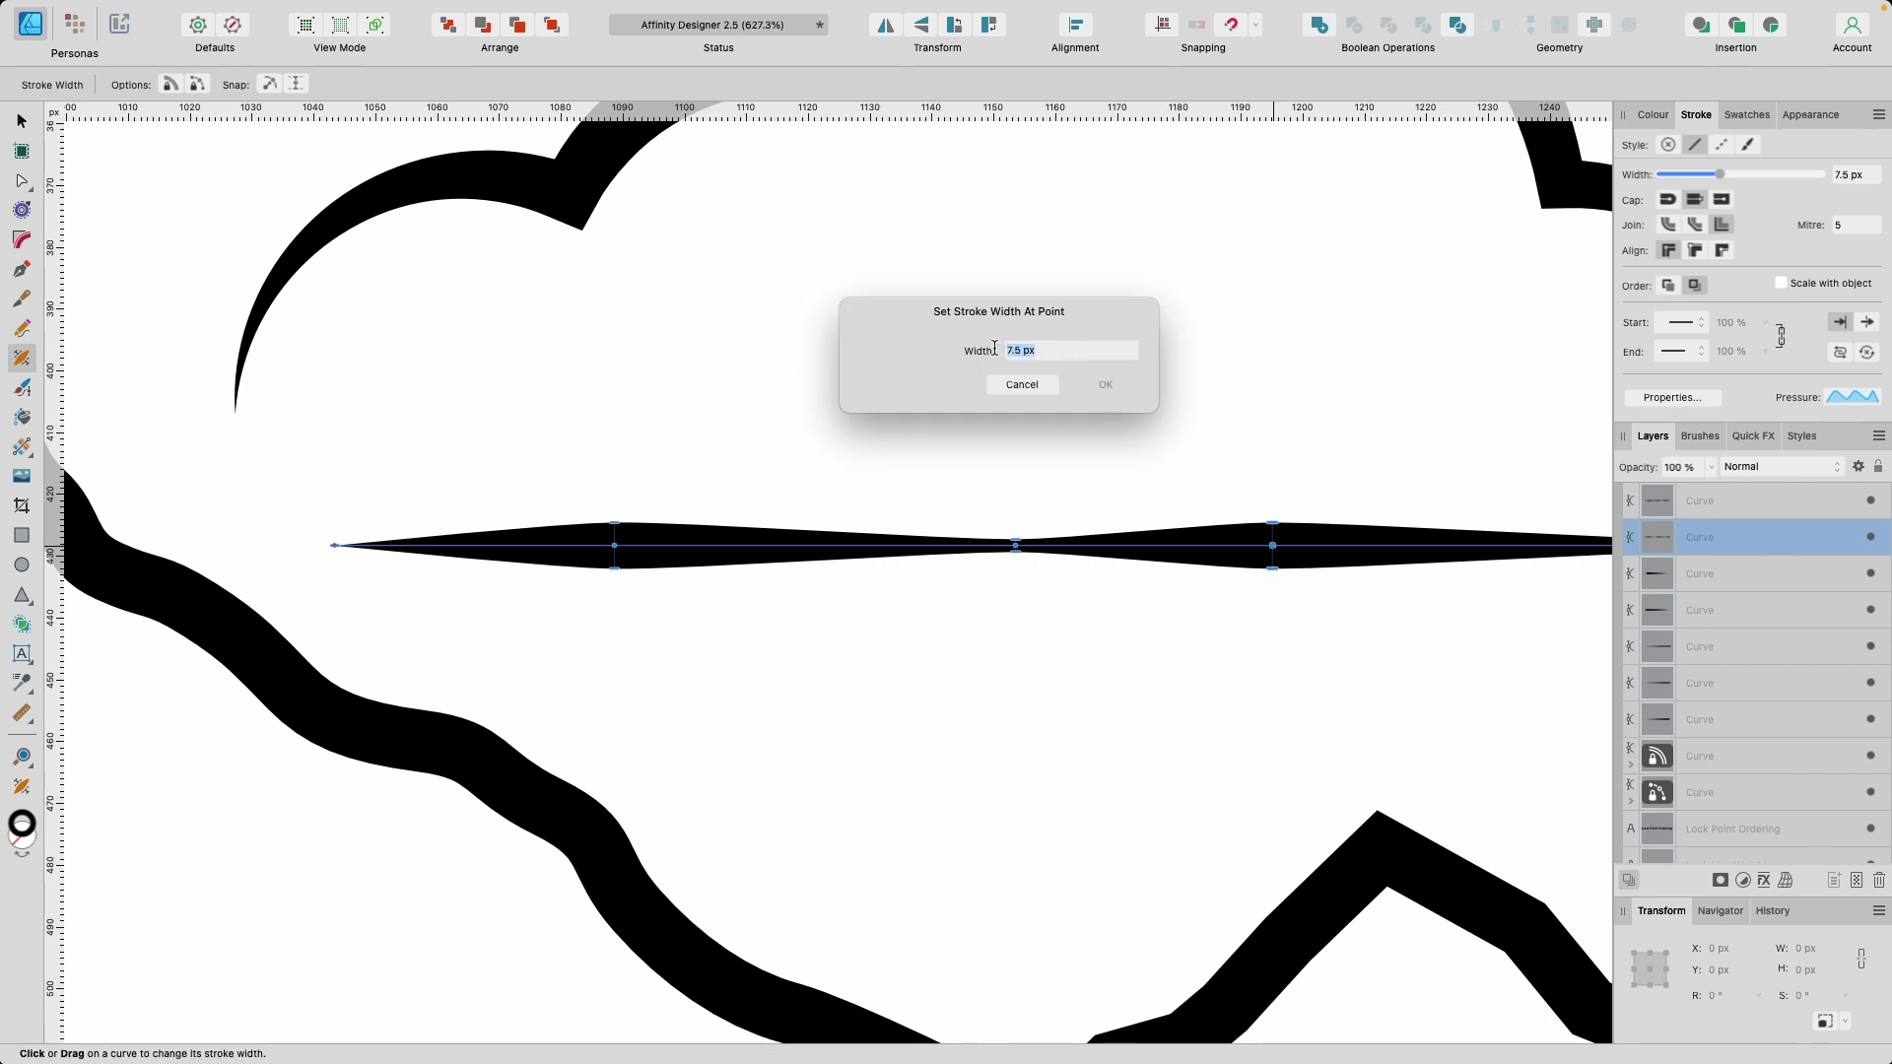
pyautogui.scroll(4, 994, 348)
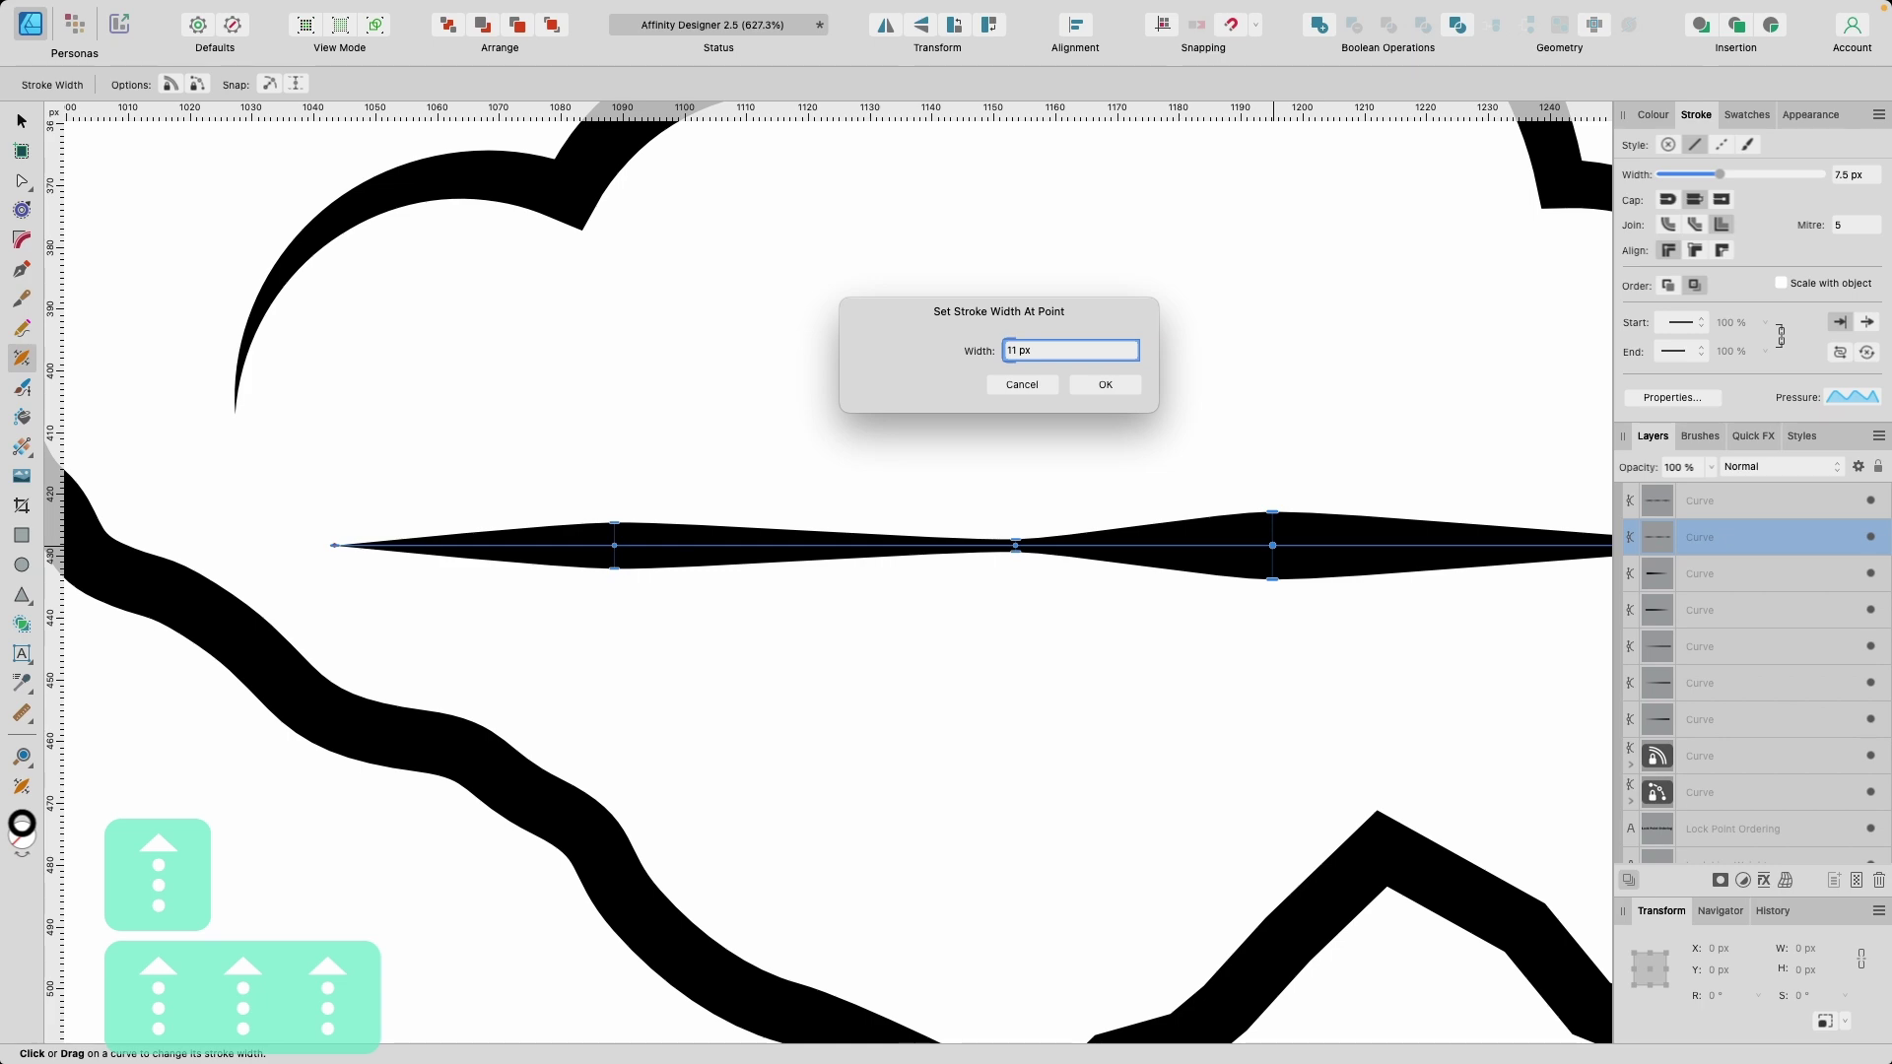
pyautogui.scroll(-4, 1105, 368)
pyautogui.scroll(3, 1104, 367)
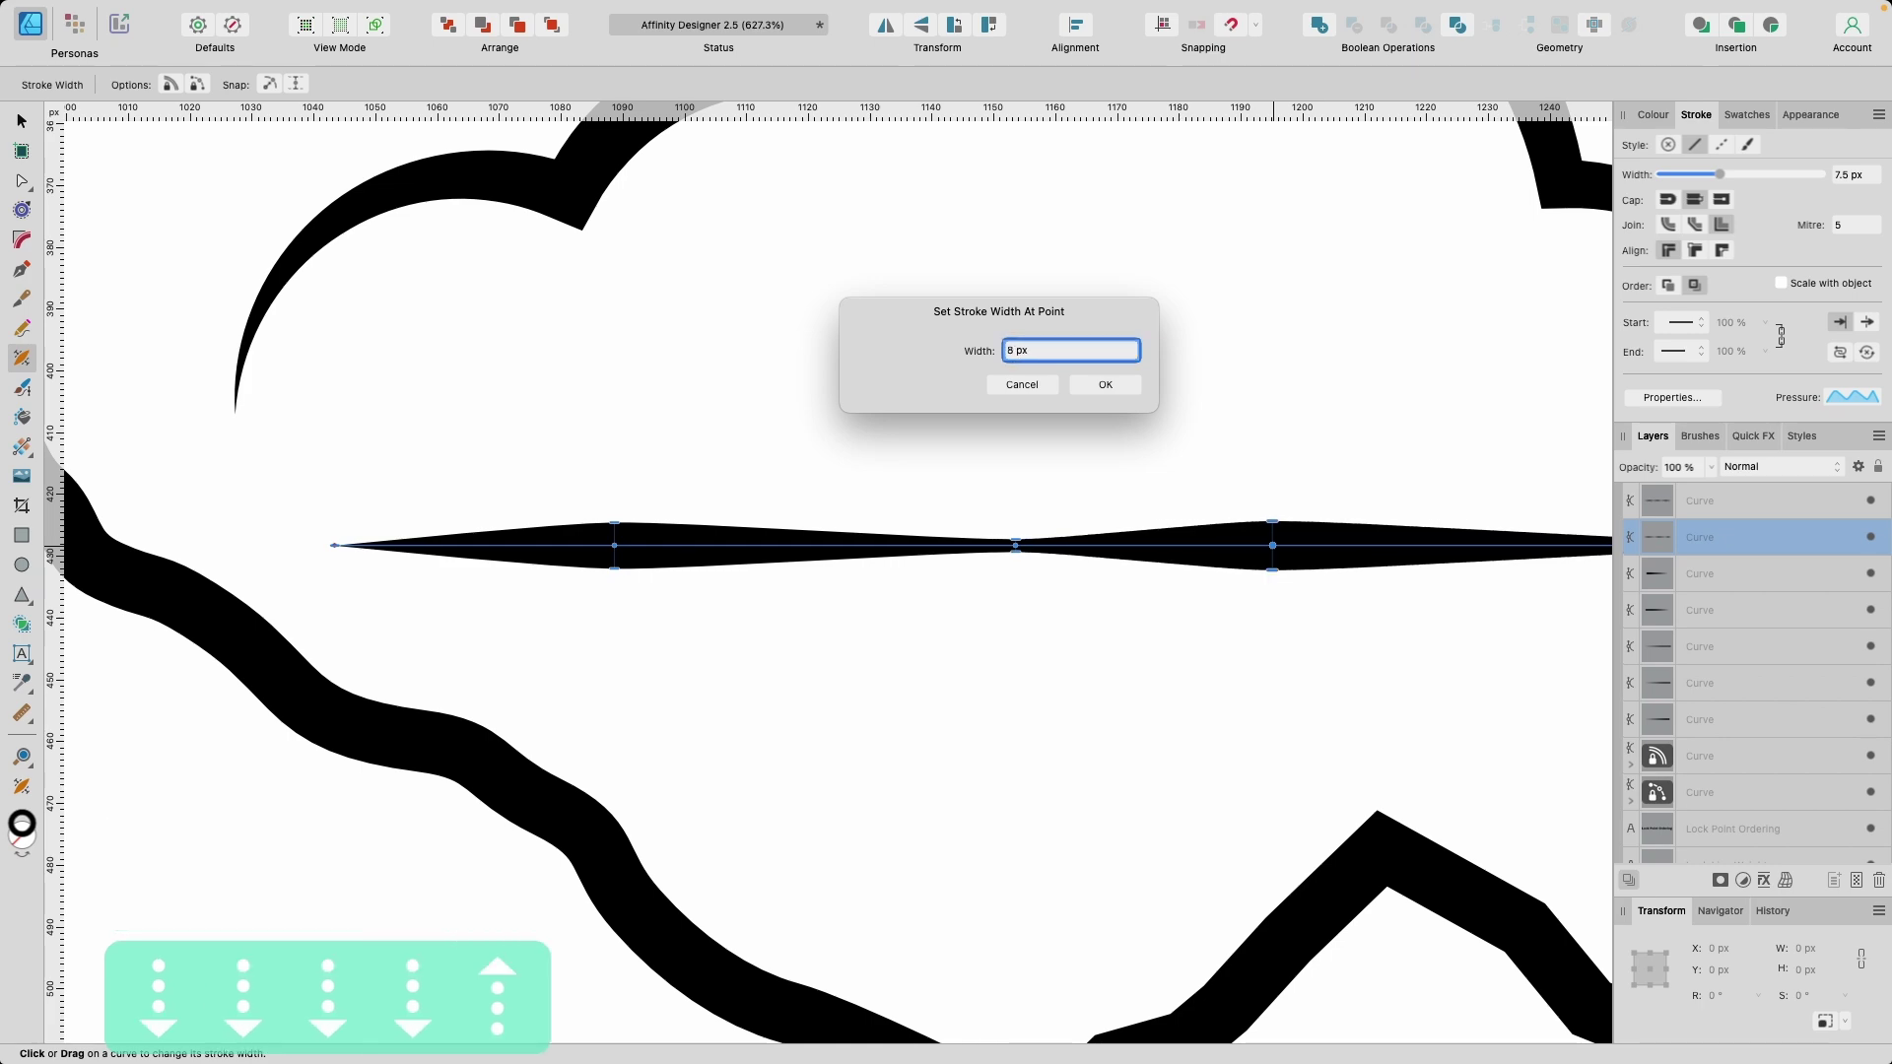
pyautogui.scroll(-1, 1105, 367)
pyautogui.scroll(2, 1105, 368)
pyautogui.click(1106, 384)
pyautogui.scroll(-10, 1195, 495)
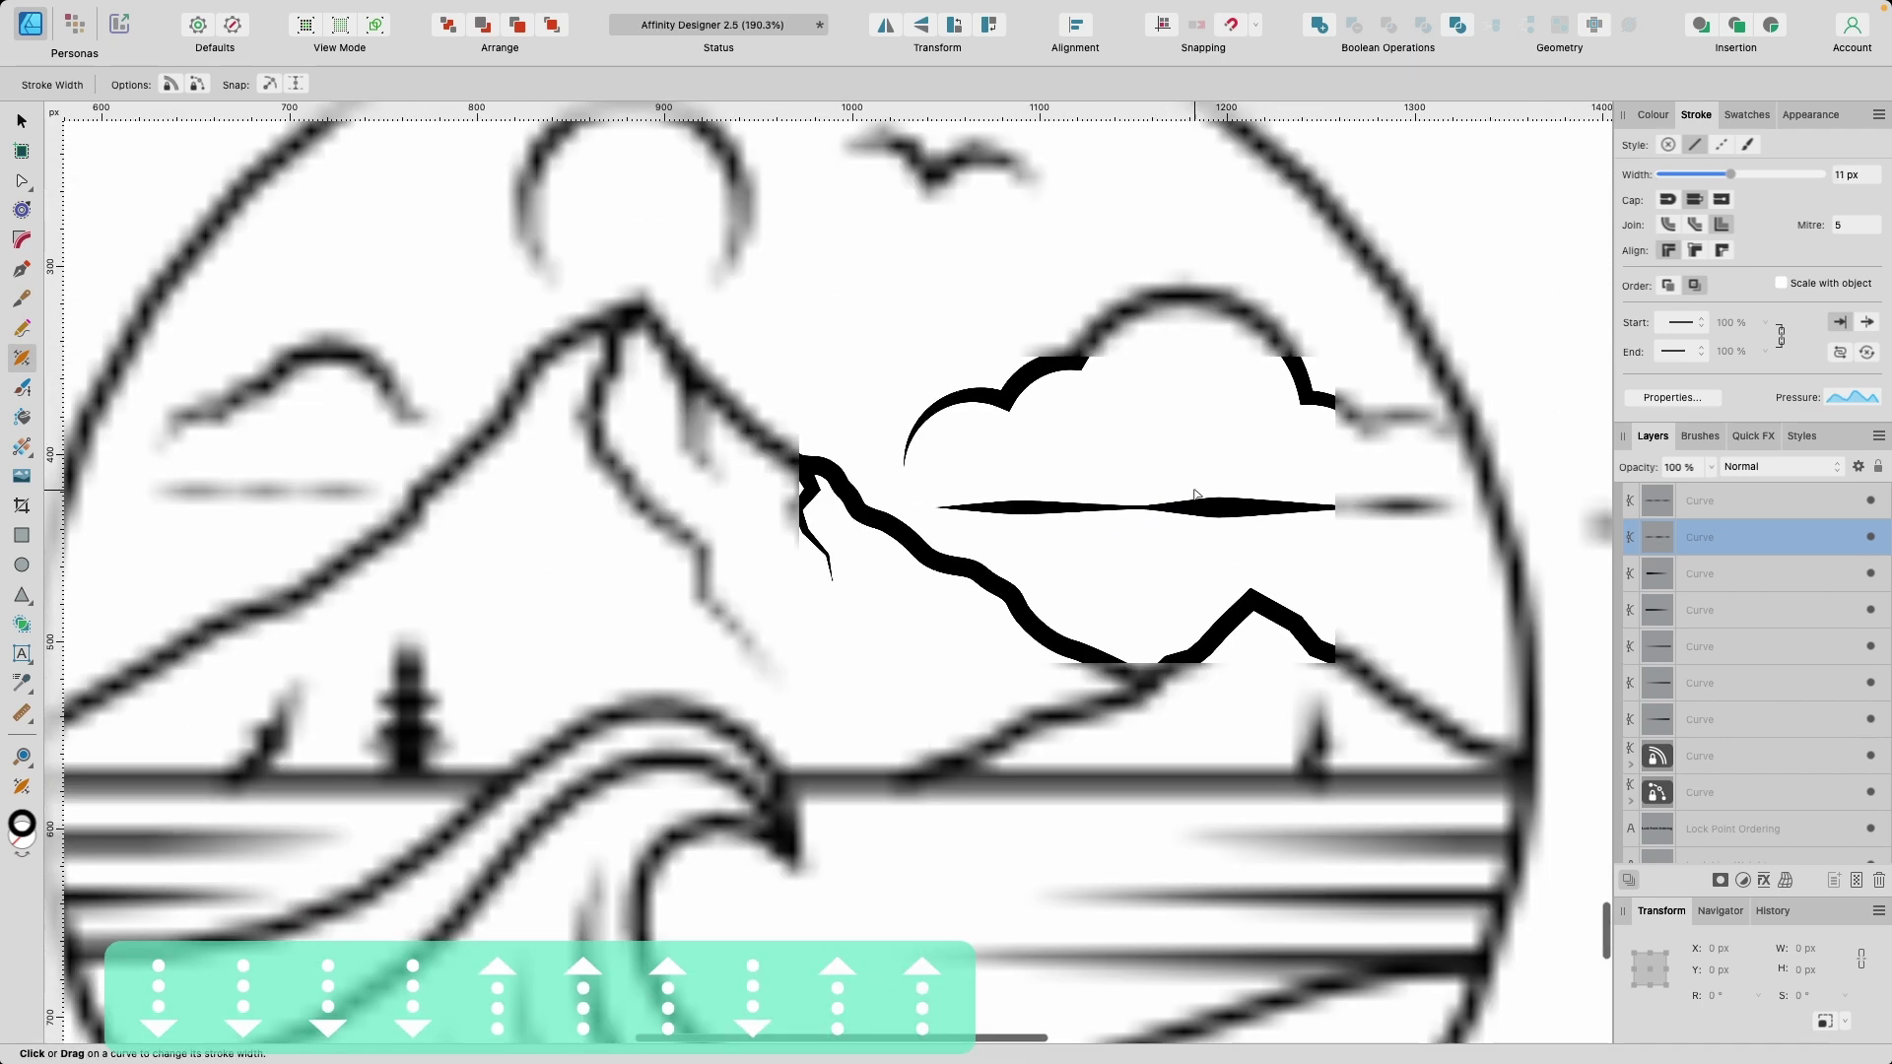